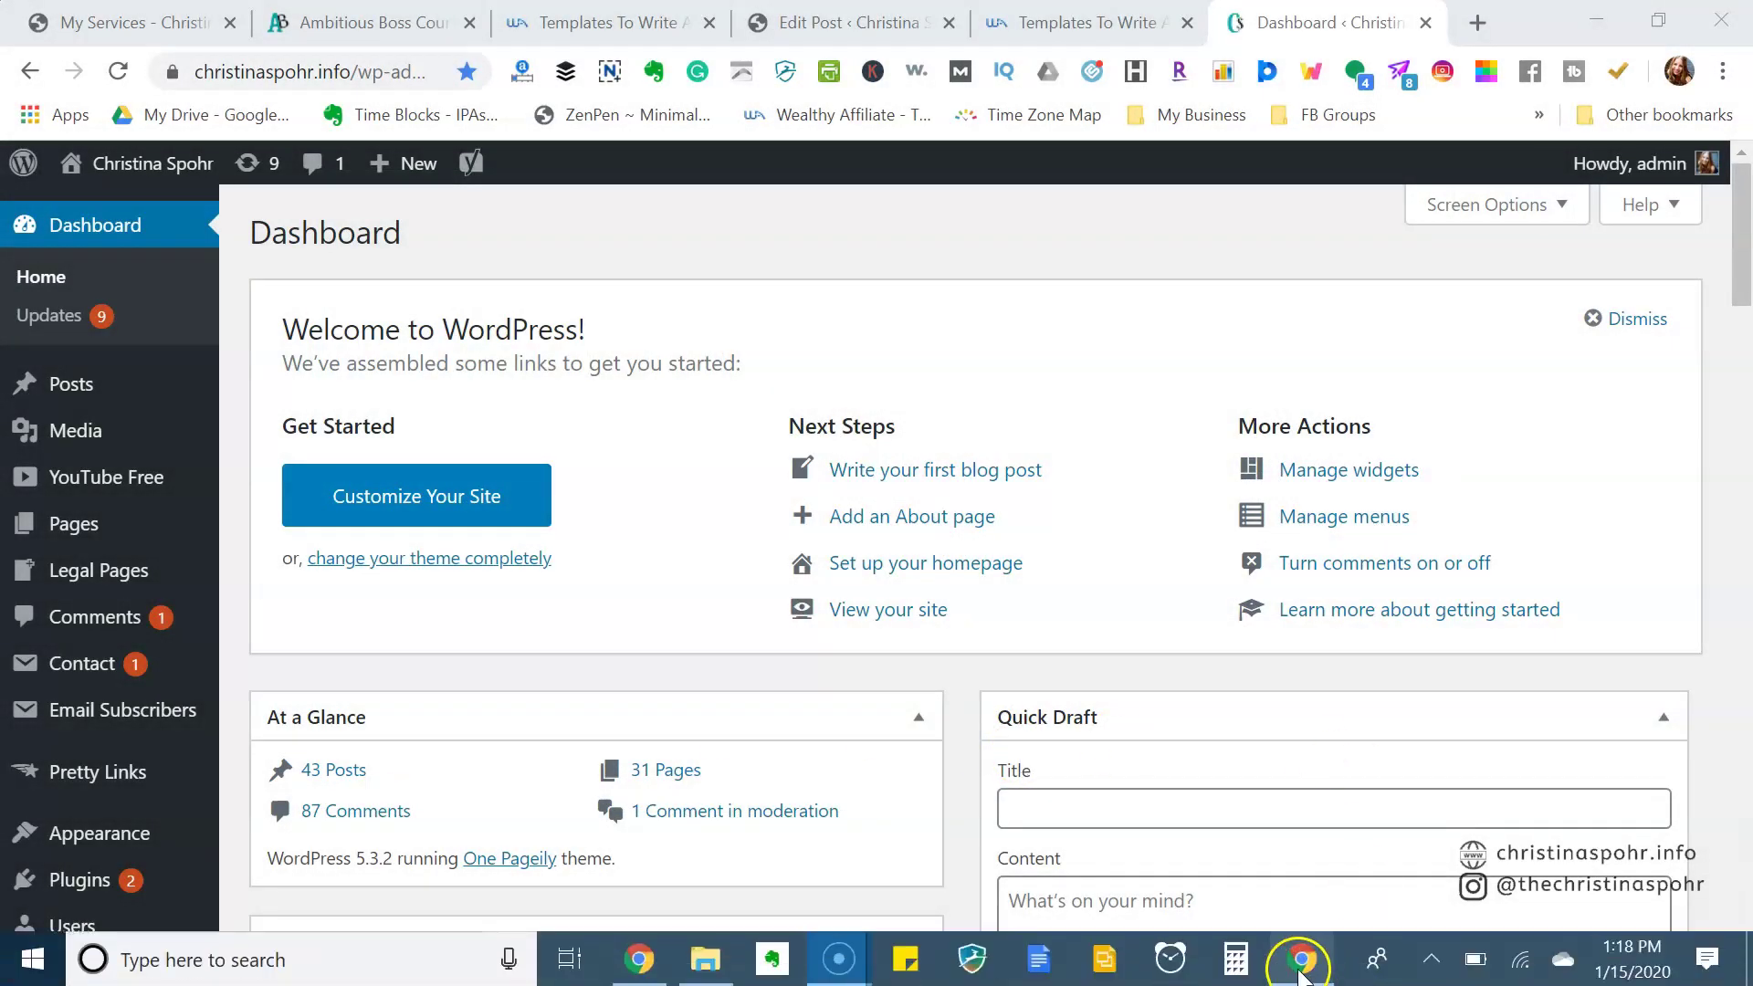
- View the Wealthy Affiliate account sign-up page and the member dashboard feed
left_click(1301, 960)
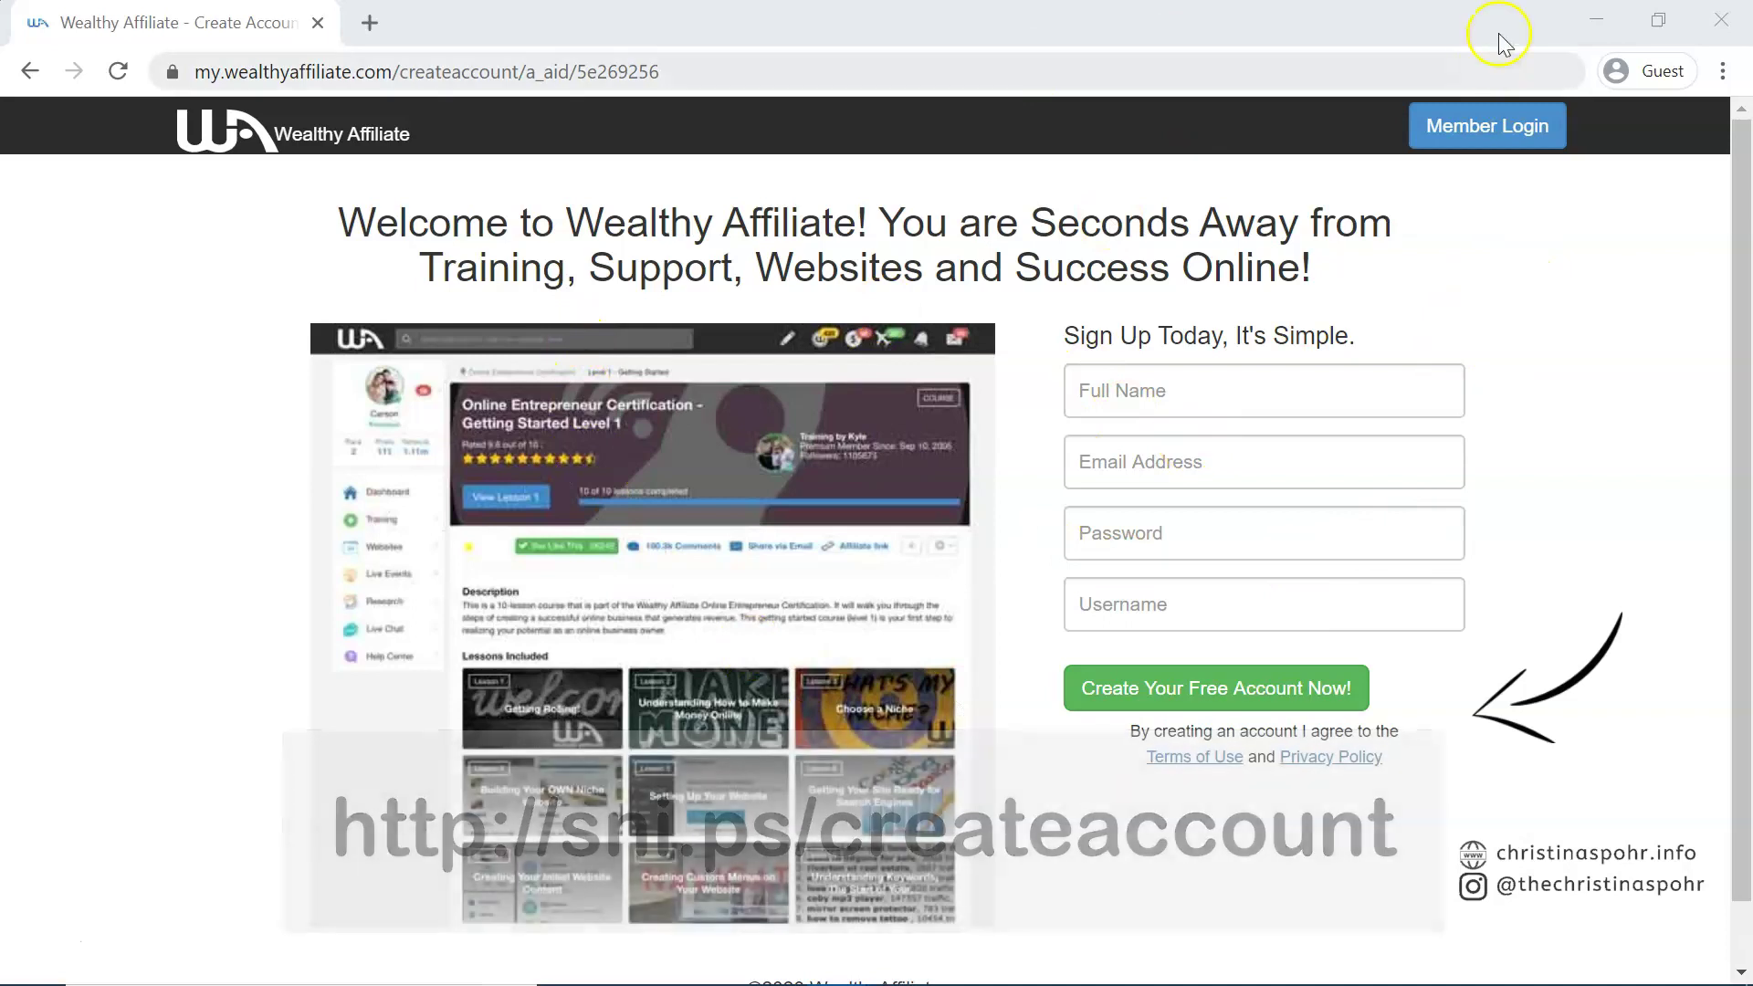
left_click(1594, 16)
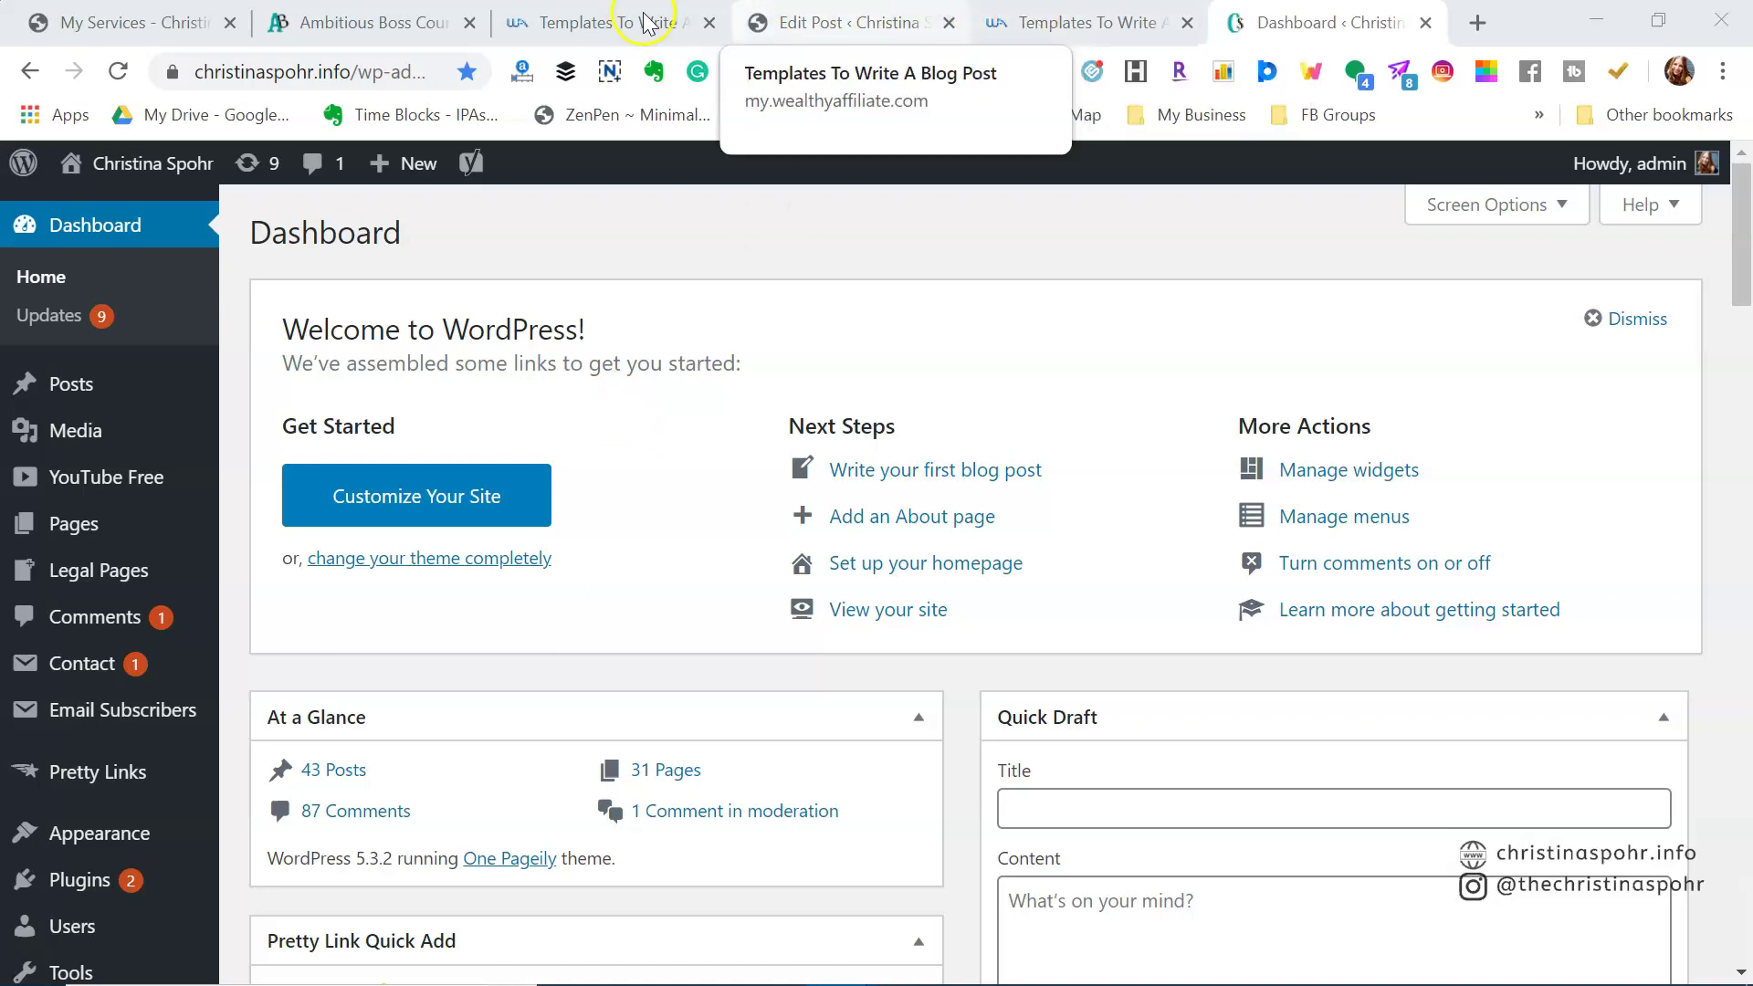
left_click(610, 20)
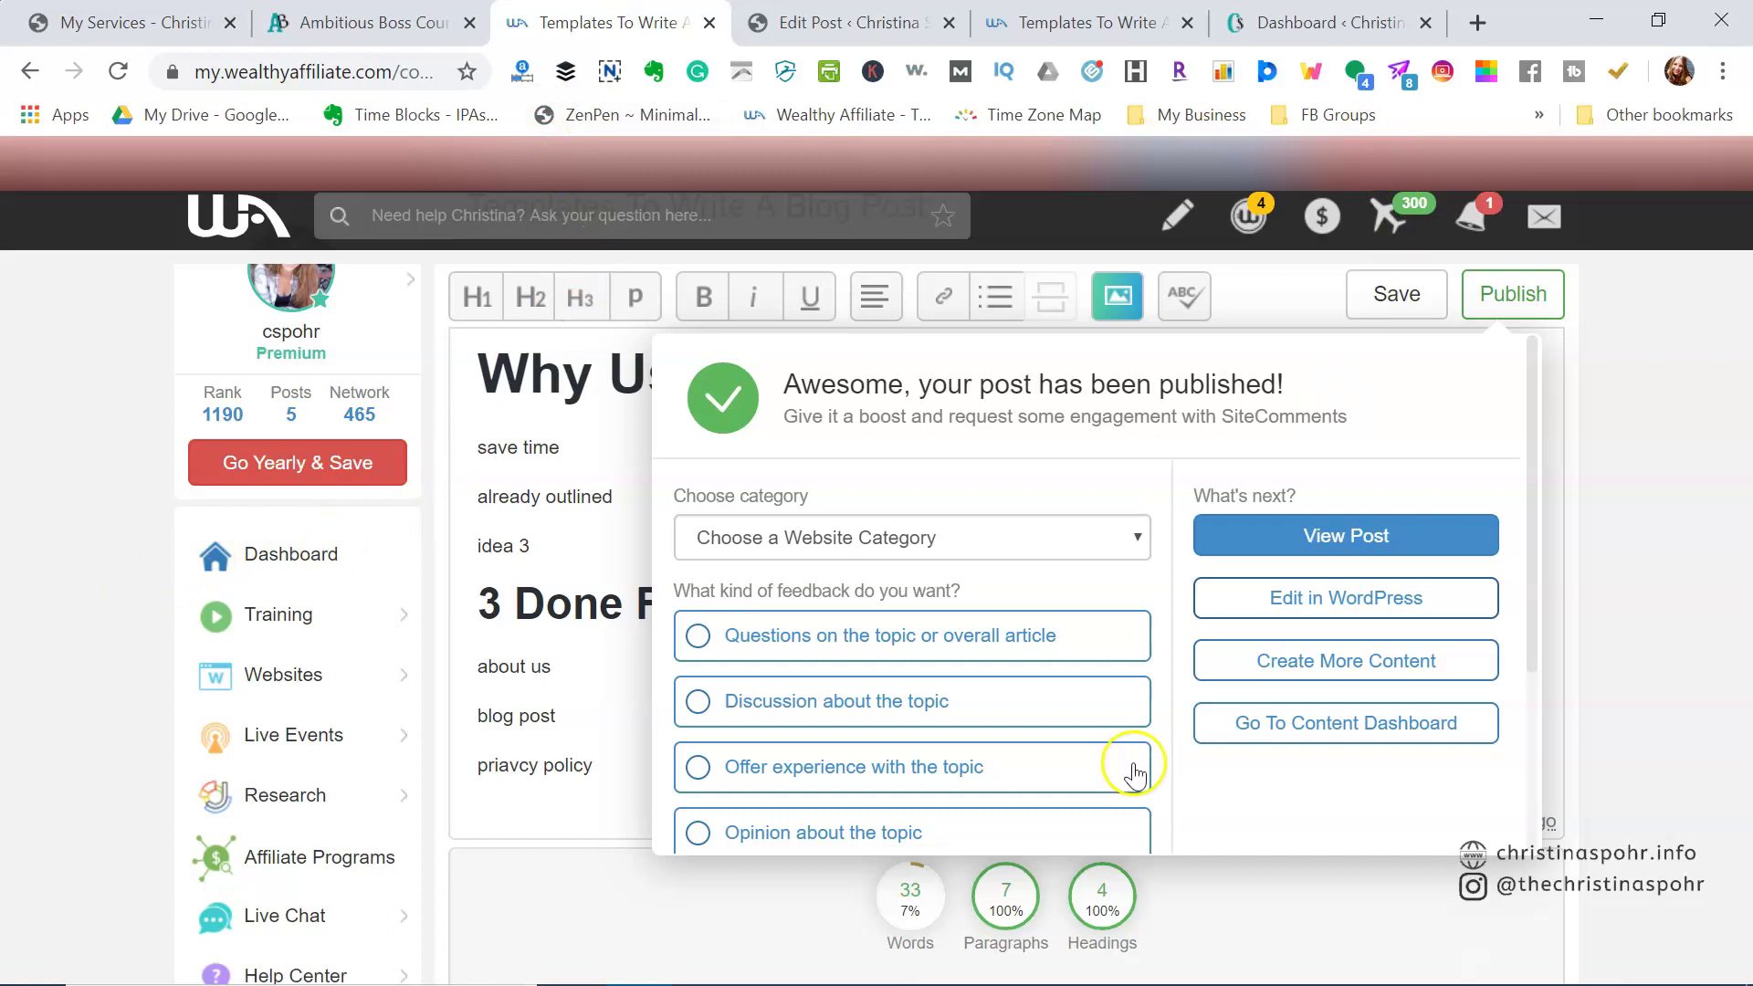
left_click(293, 557)
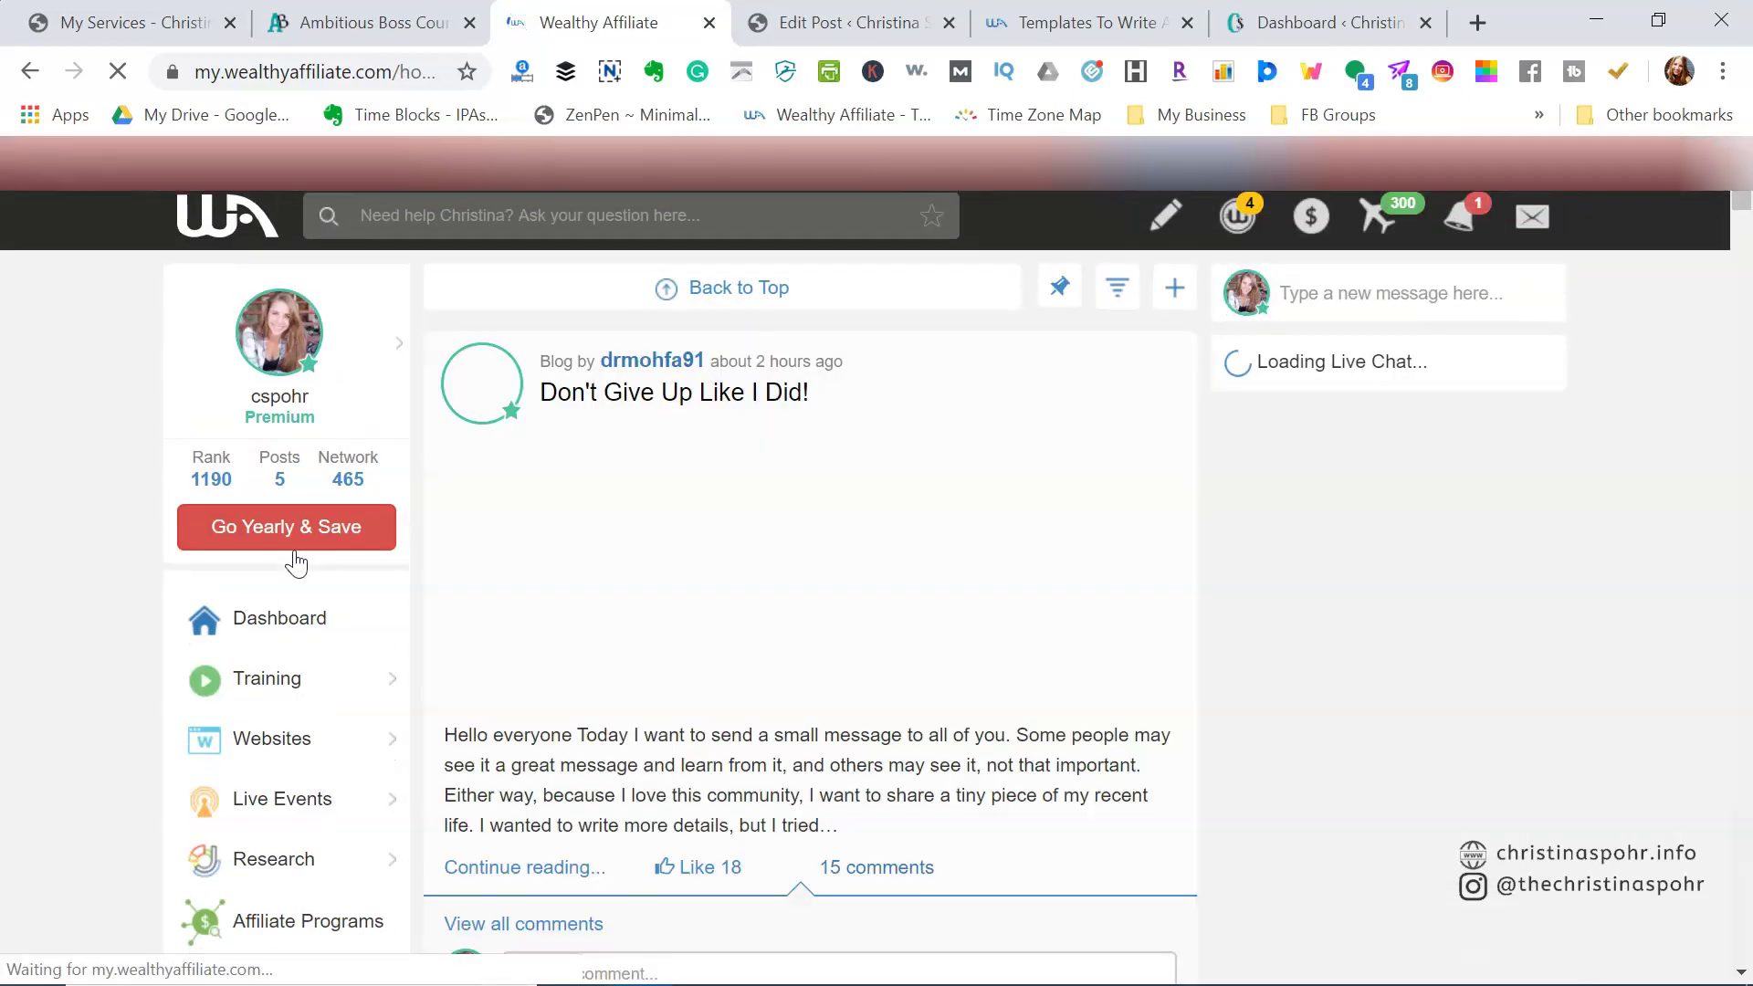
scroll(293, 560, "down", 2)
left_click(370, 907)
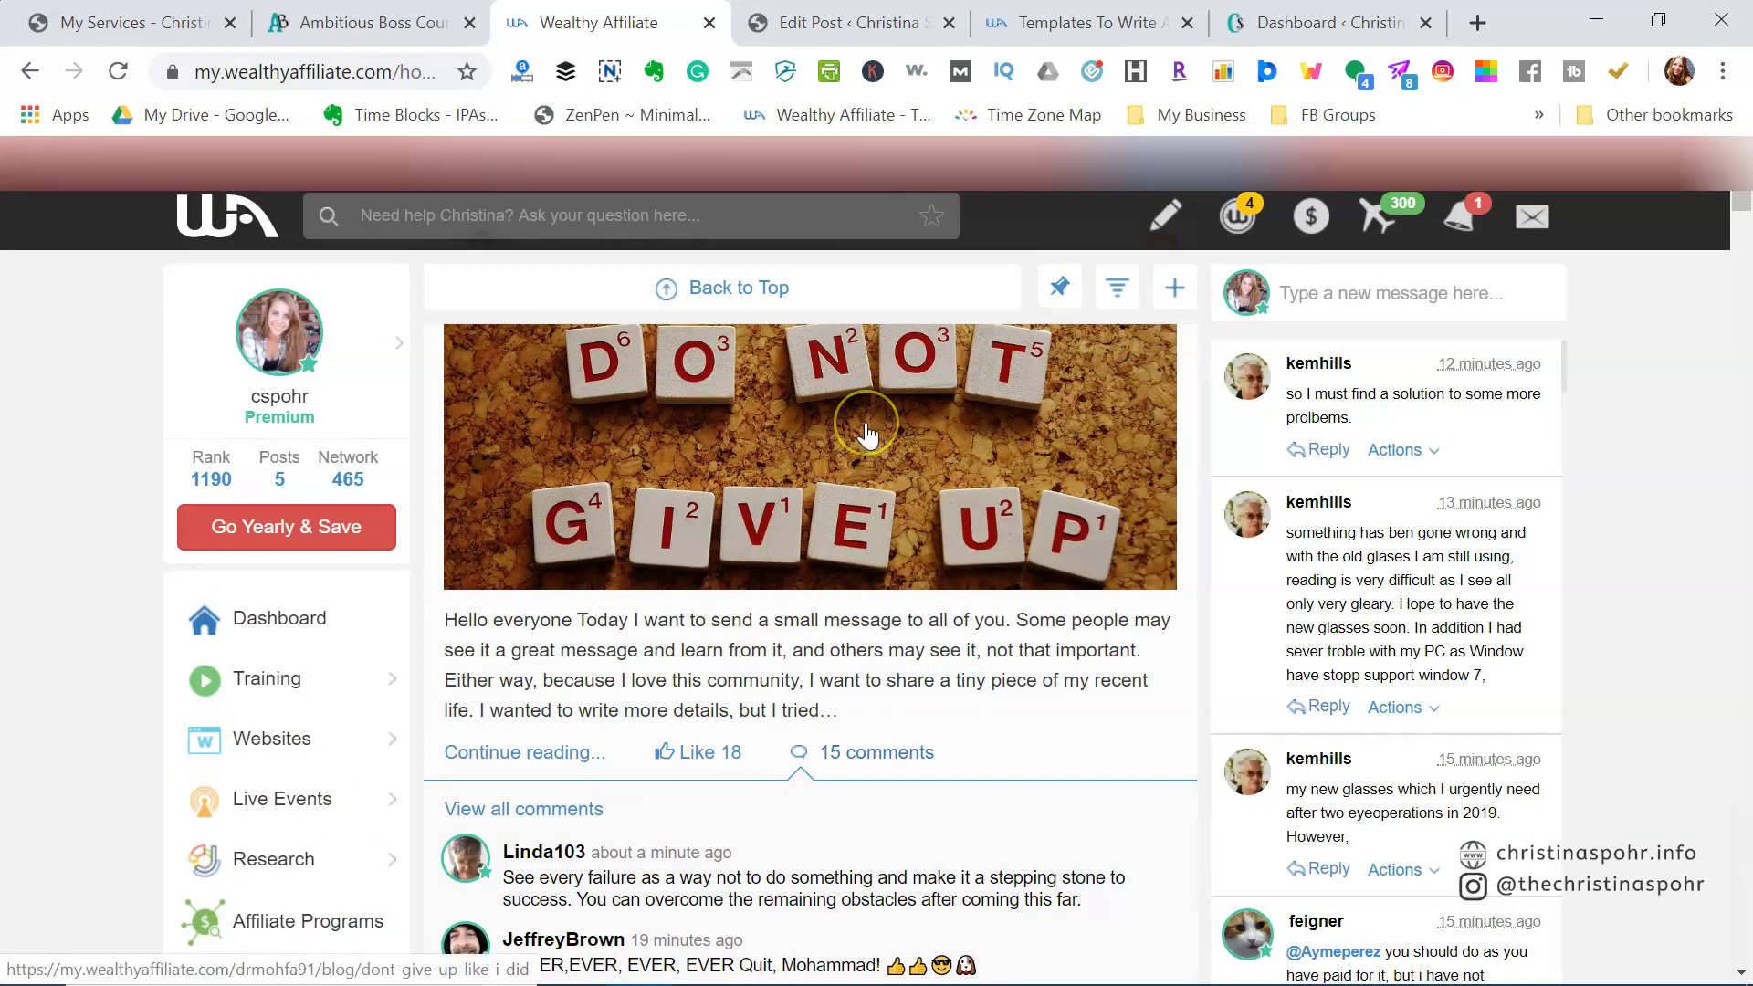
- Review the outline of the published post Templates To Write A Blog Post in the WordPress editor
left_click(837, 17)
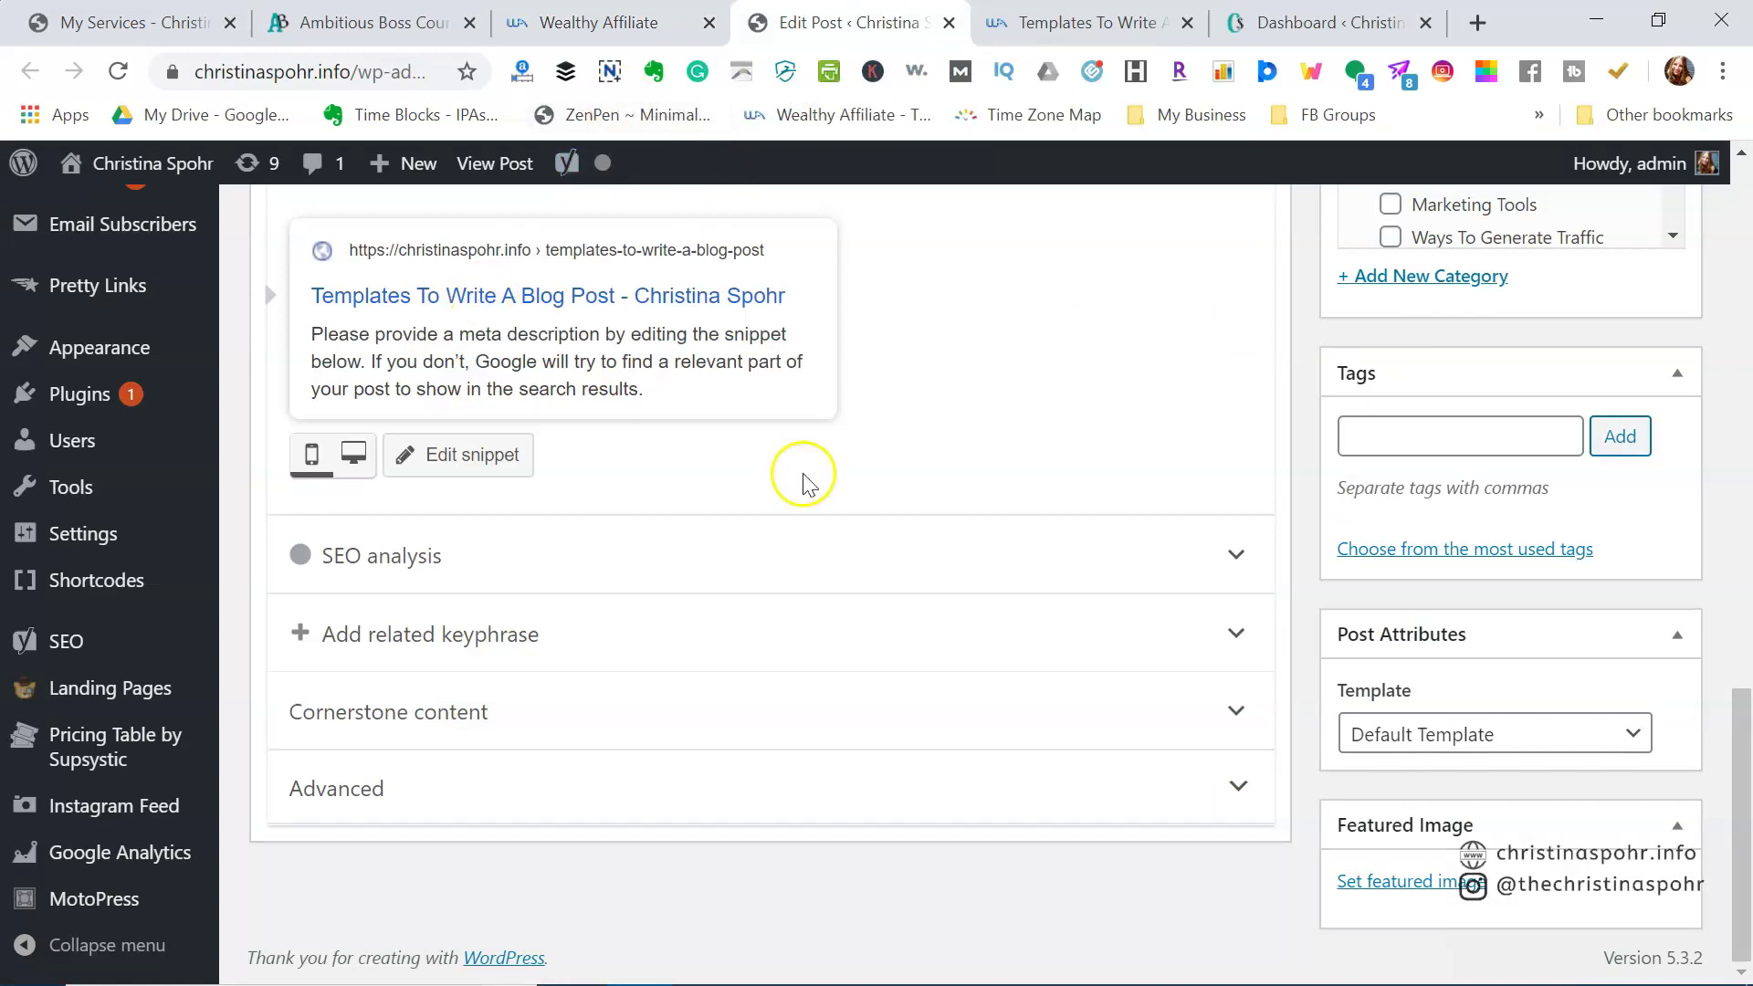
scroll(803, 475, "up", 10)
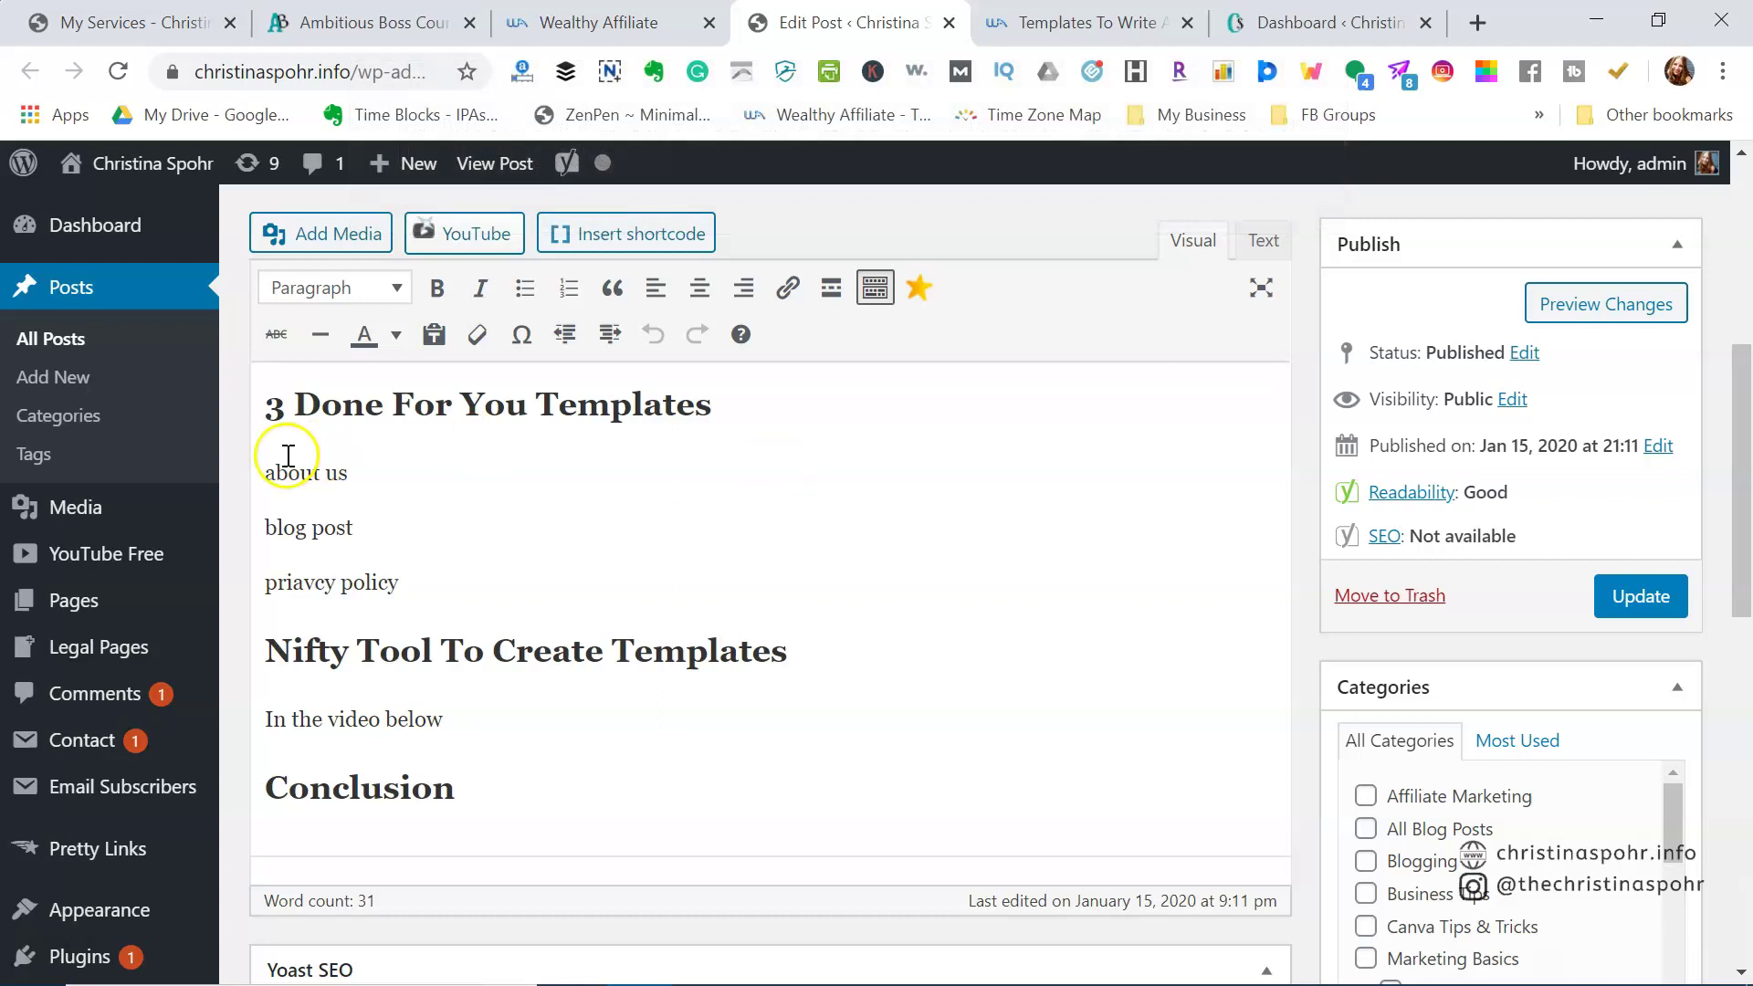
scroll(86, 440, "up", 5)
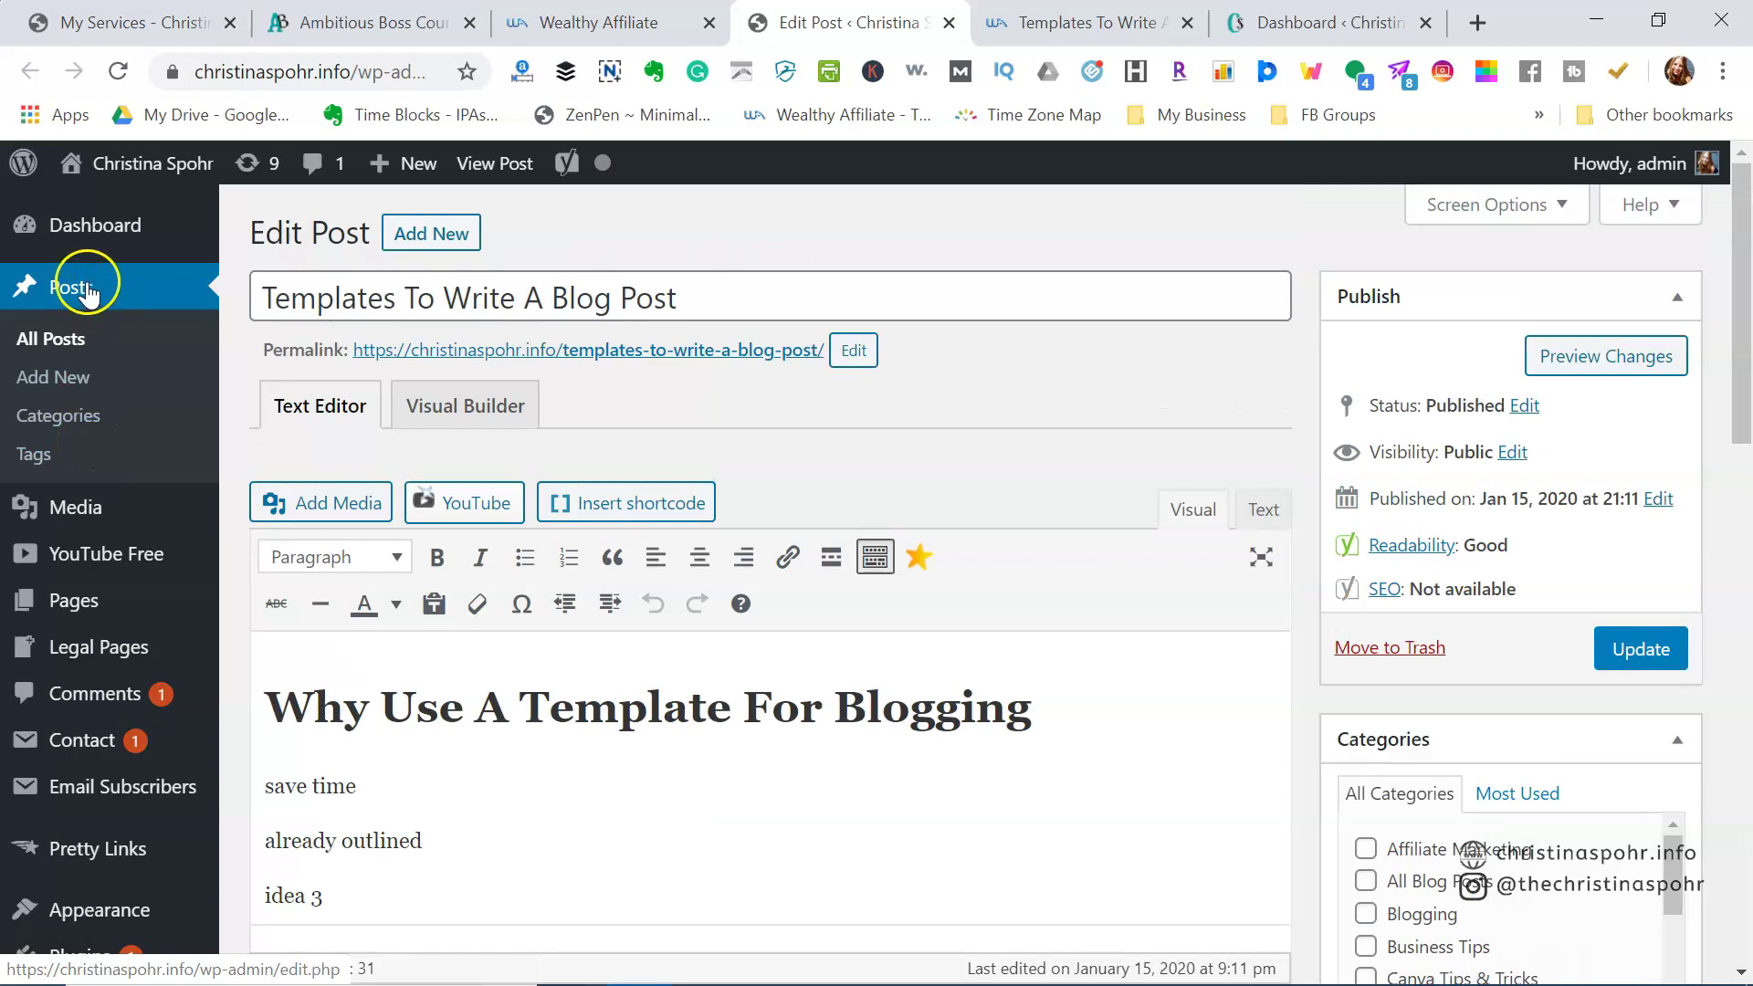
- Start a new blog post and look over its body editor, categories, tags, Yoast SEO and featured image sections
left_click(60, 386)
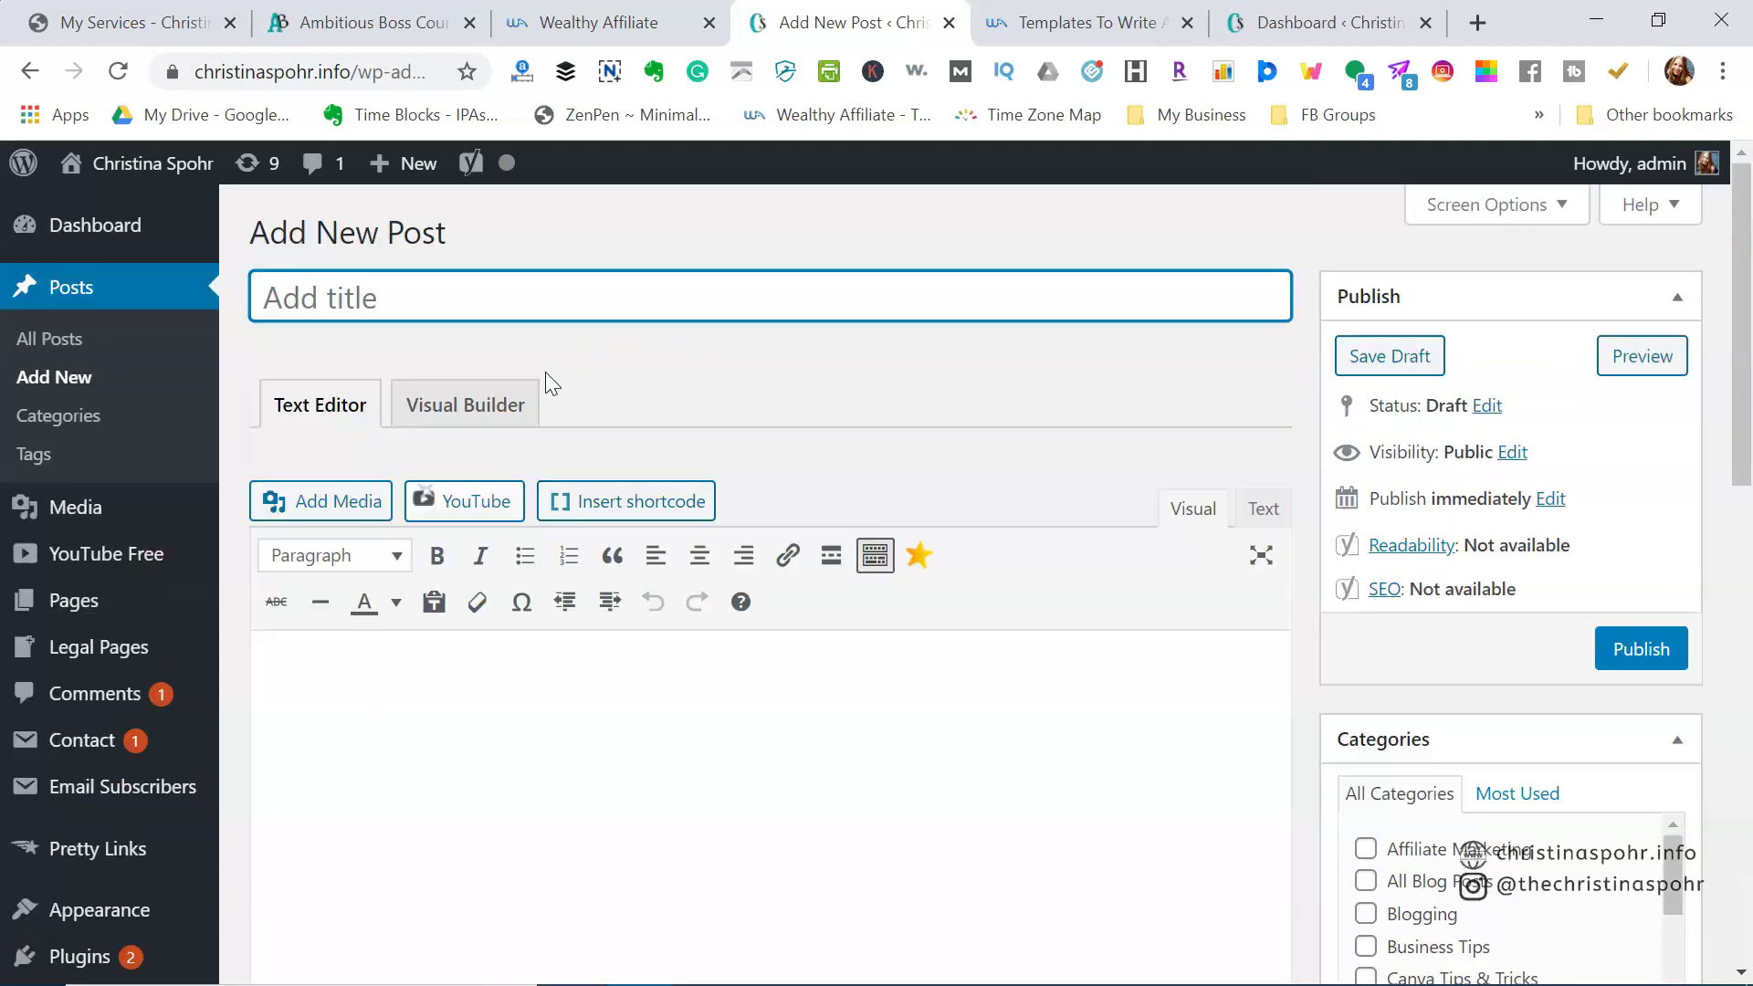
left_click(477, 764)
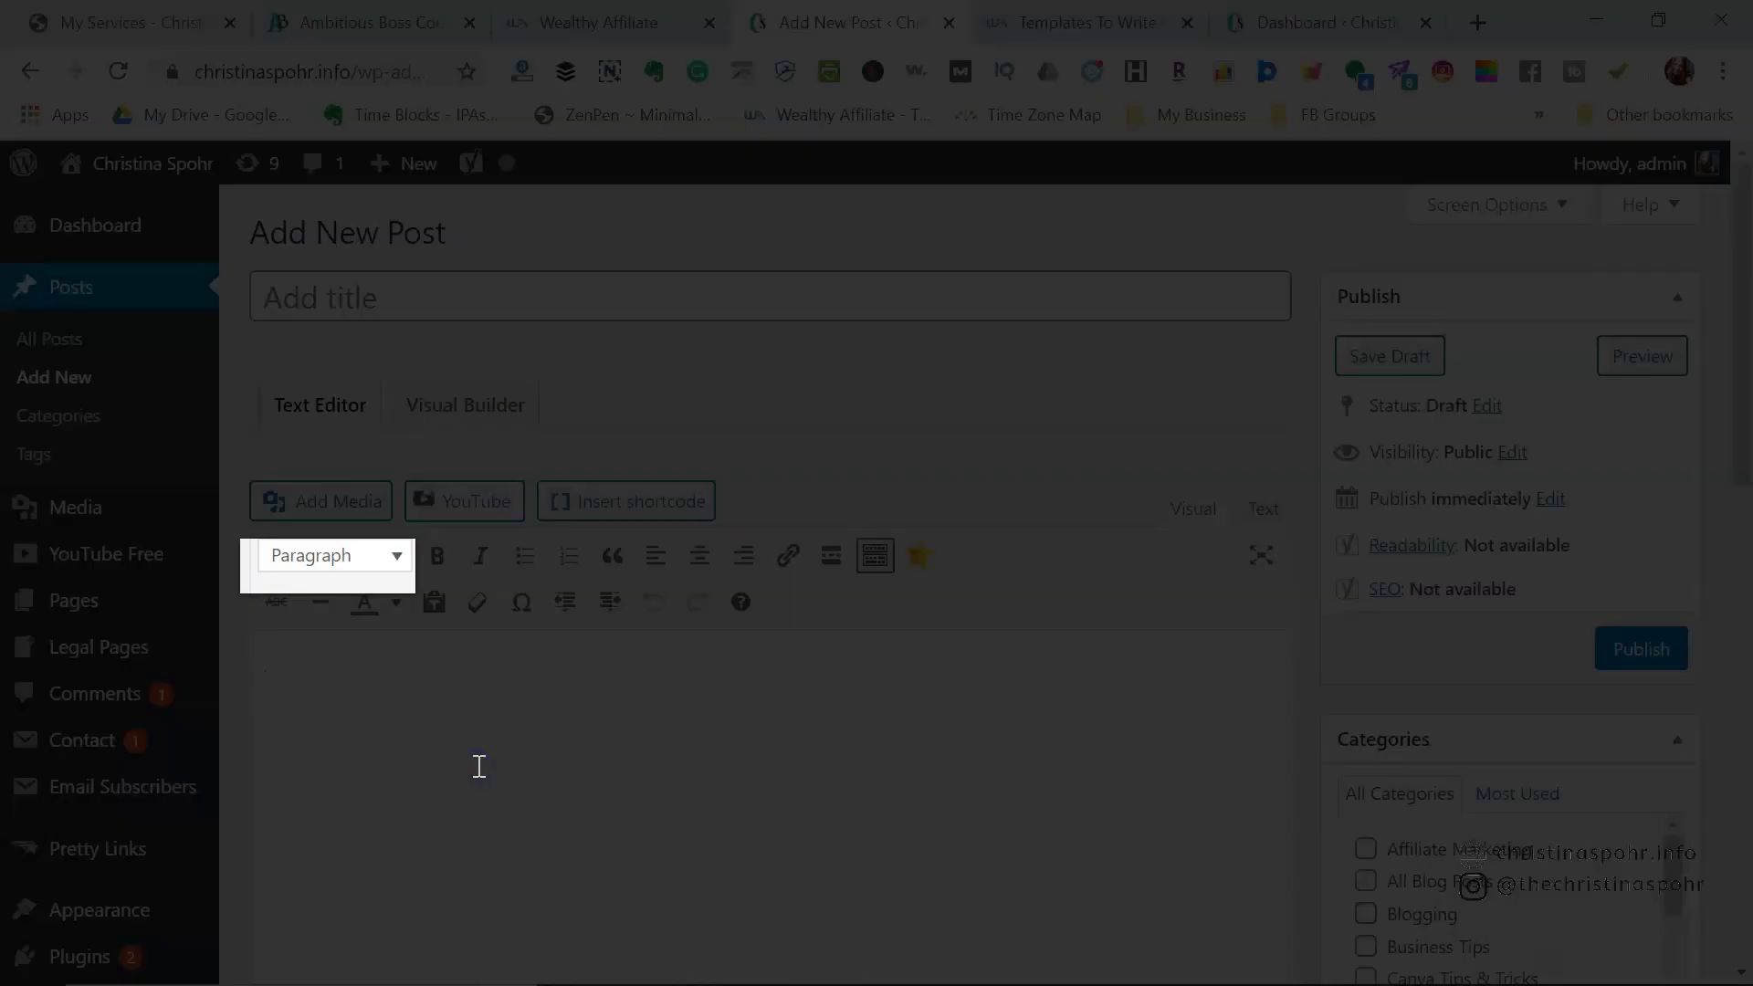
scroll(481, 771, "down", 3)
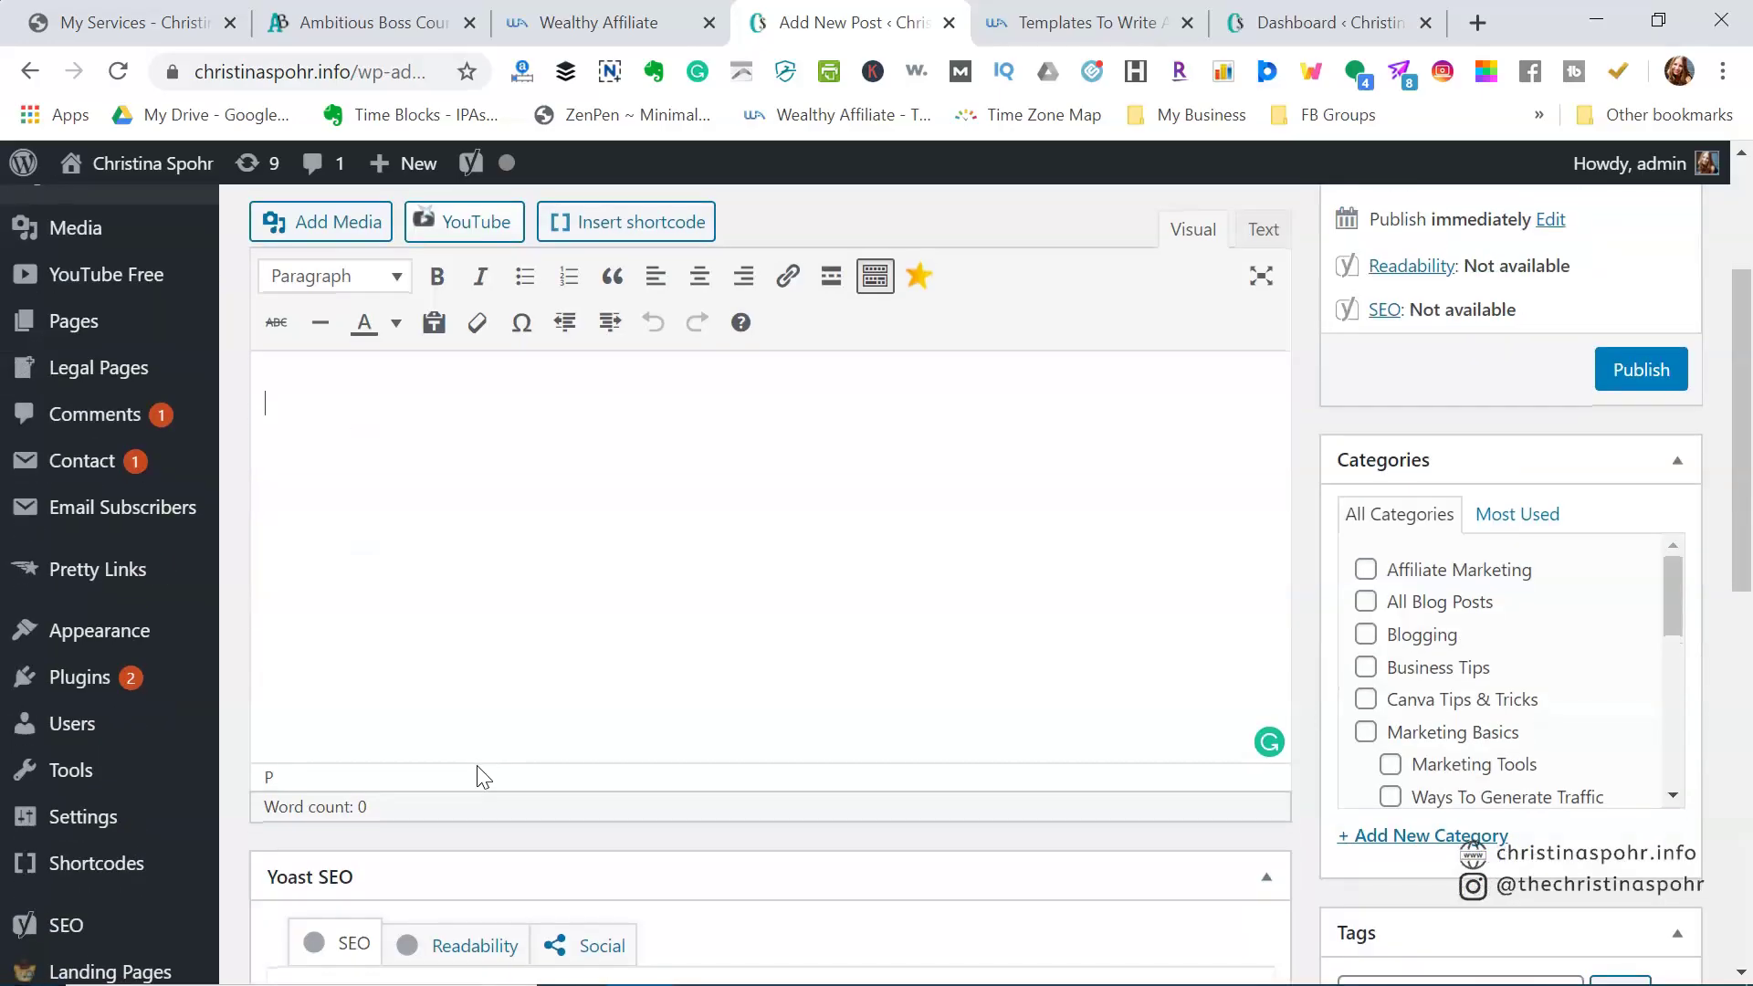
scroll(484, 777, "down", 1)
scroll(477, 765, "up", 4)
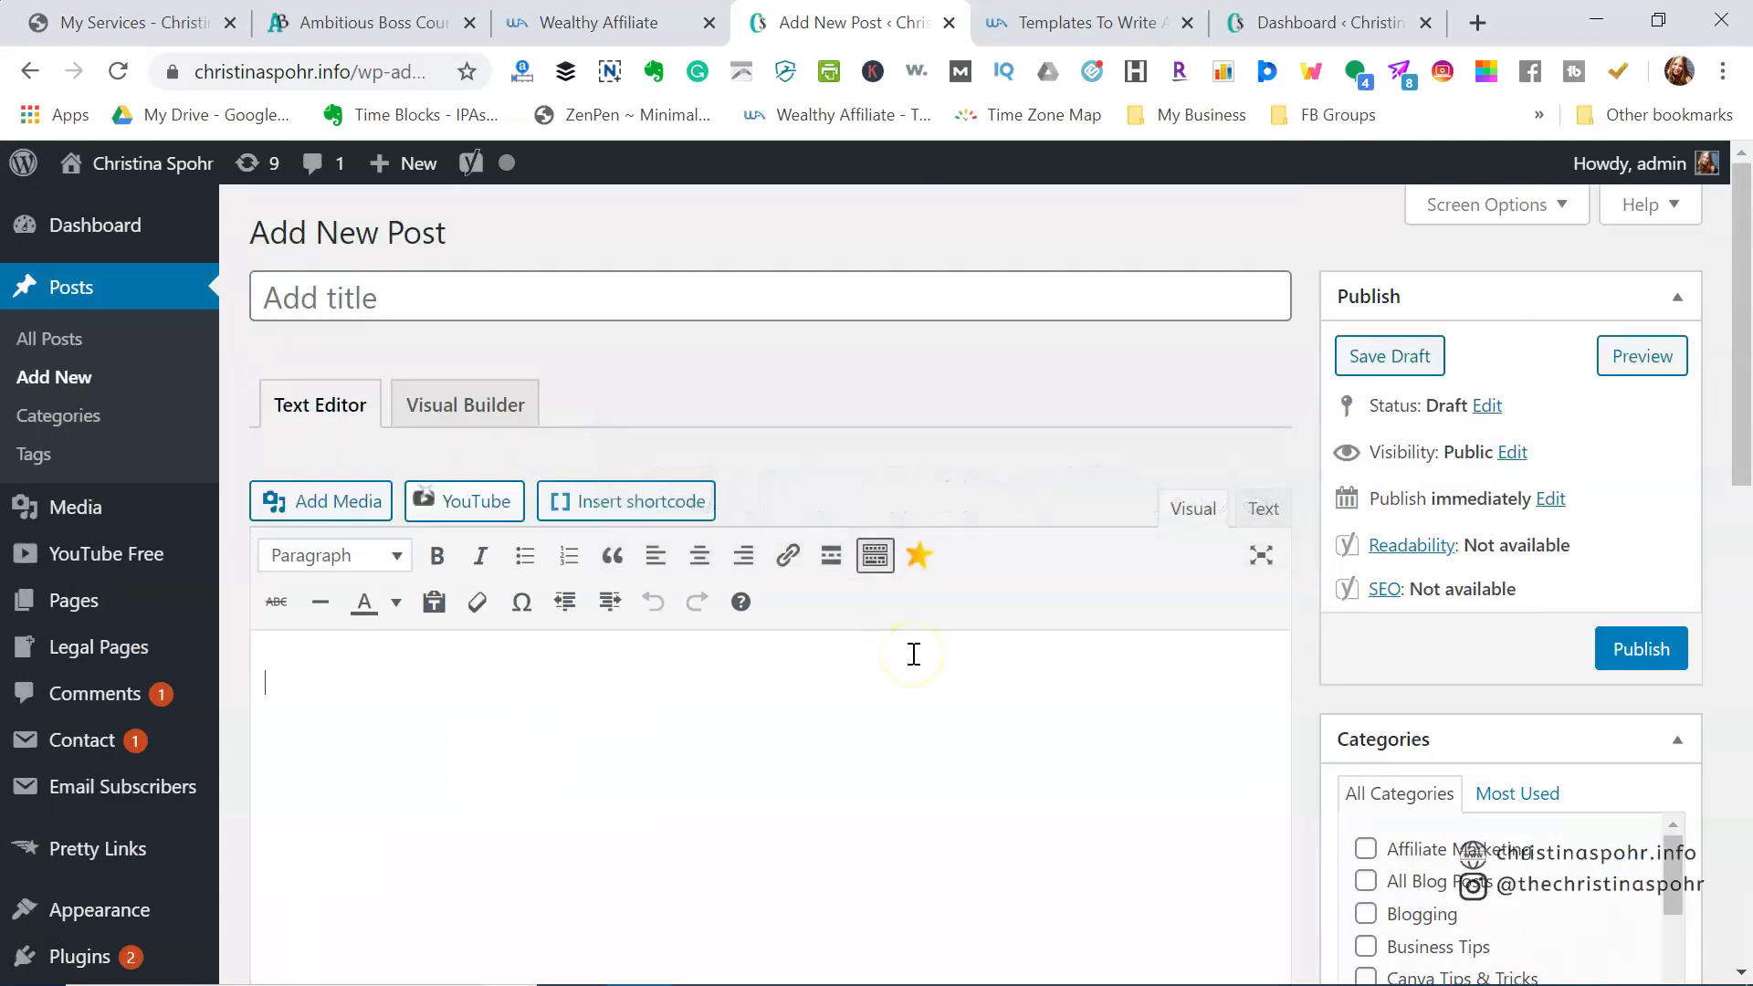
scroll(1276, 521, "down", 5)
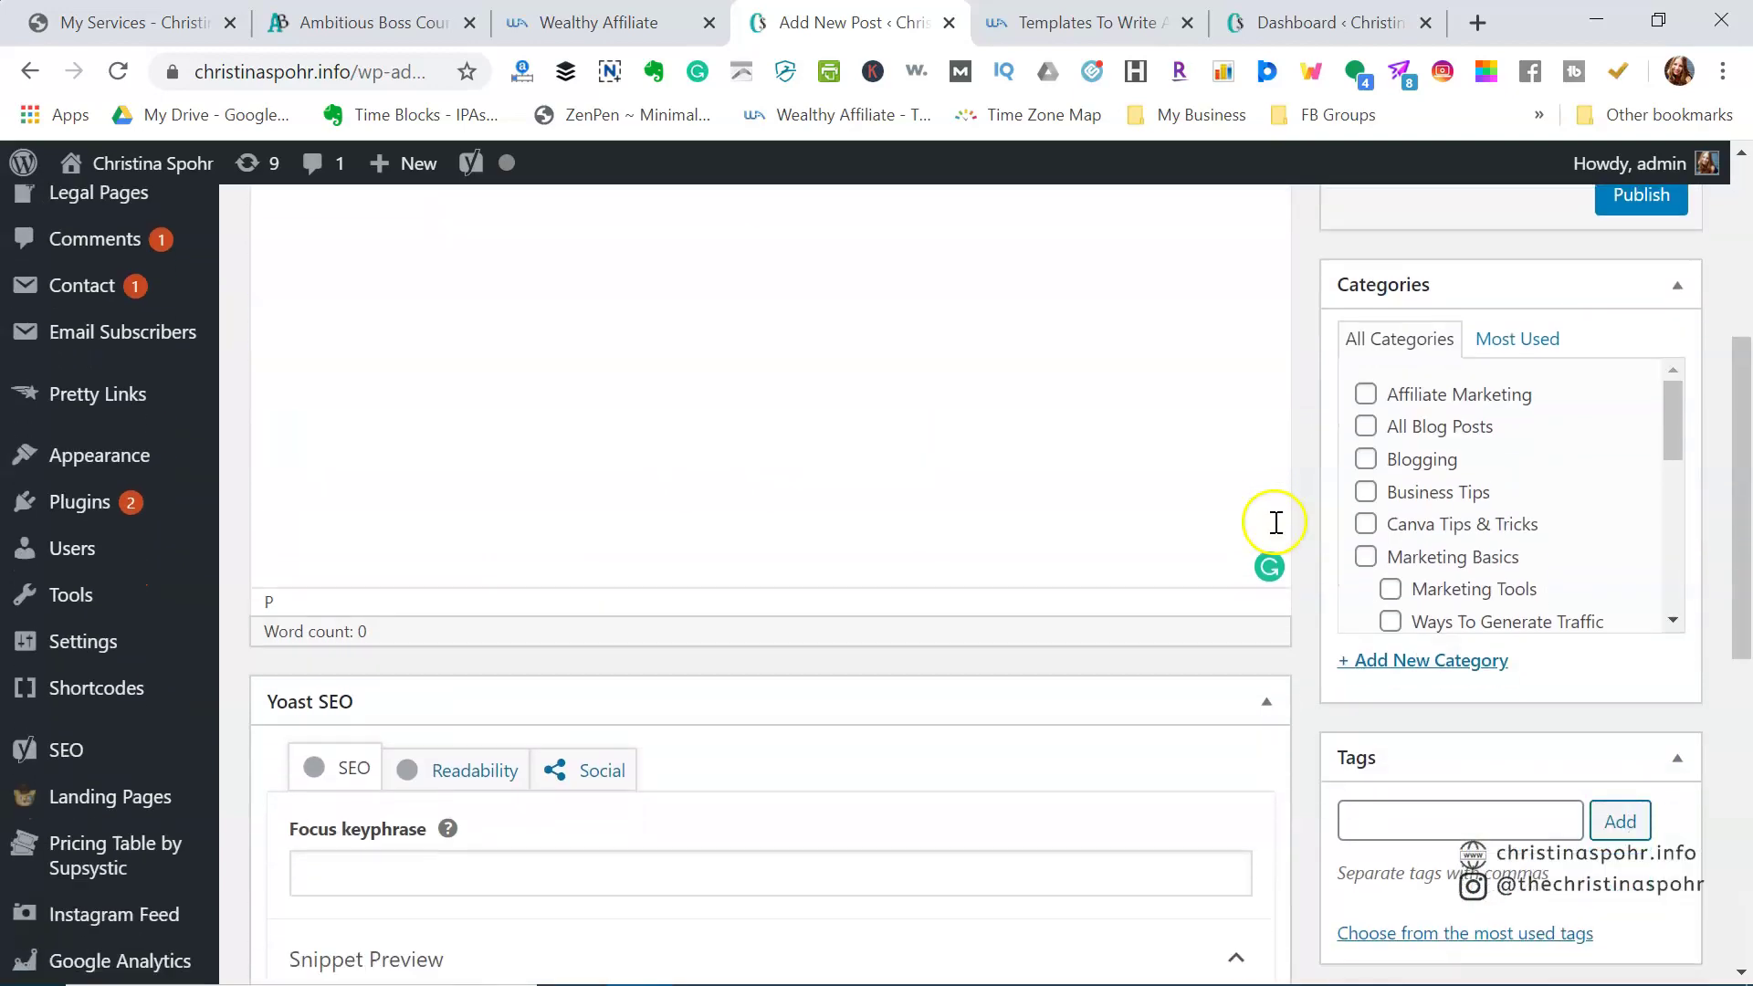
scroll(1379, 728, "down", 2)
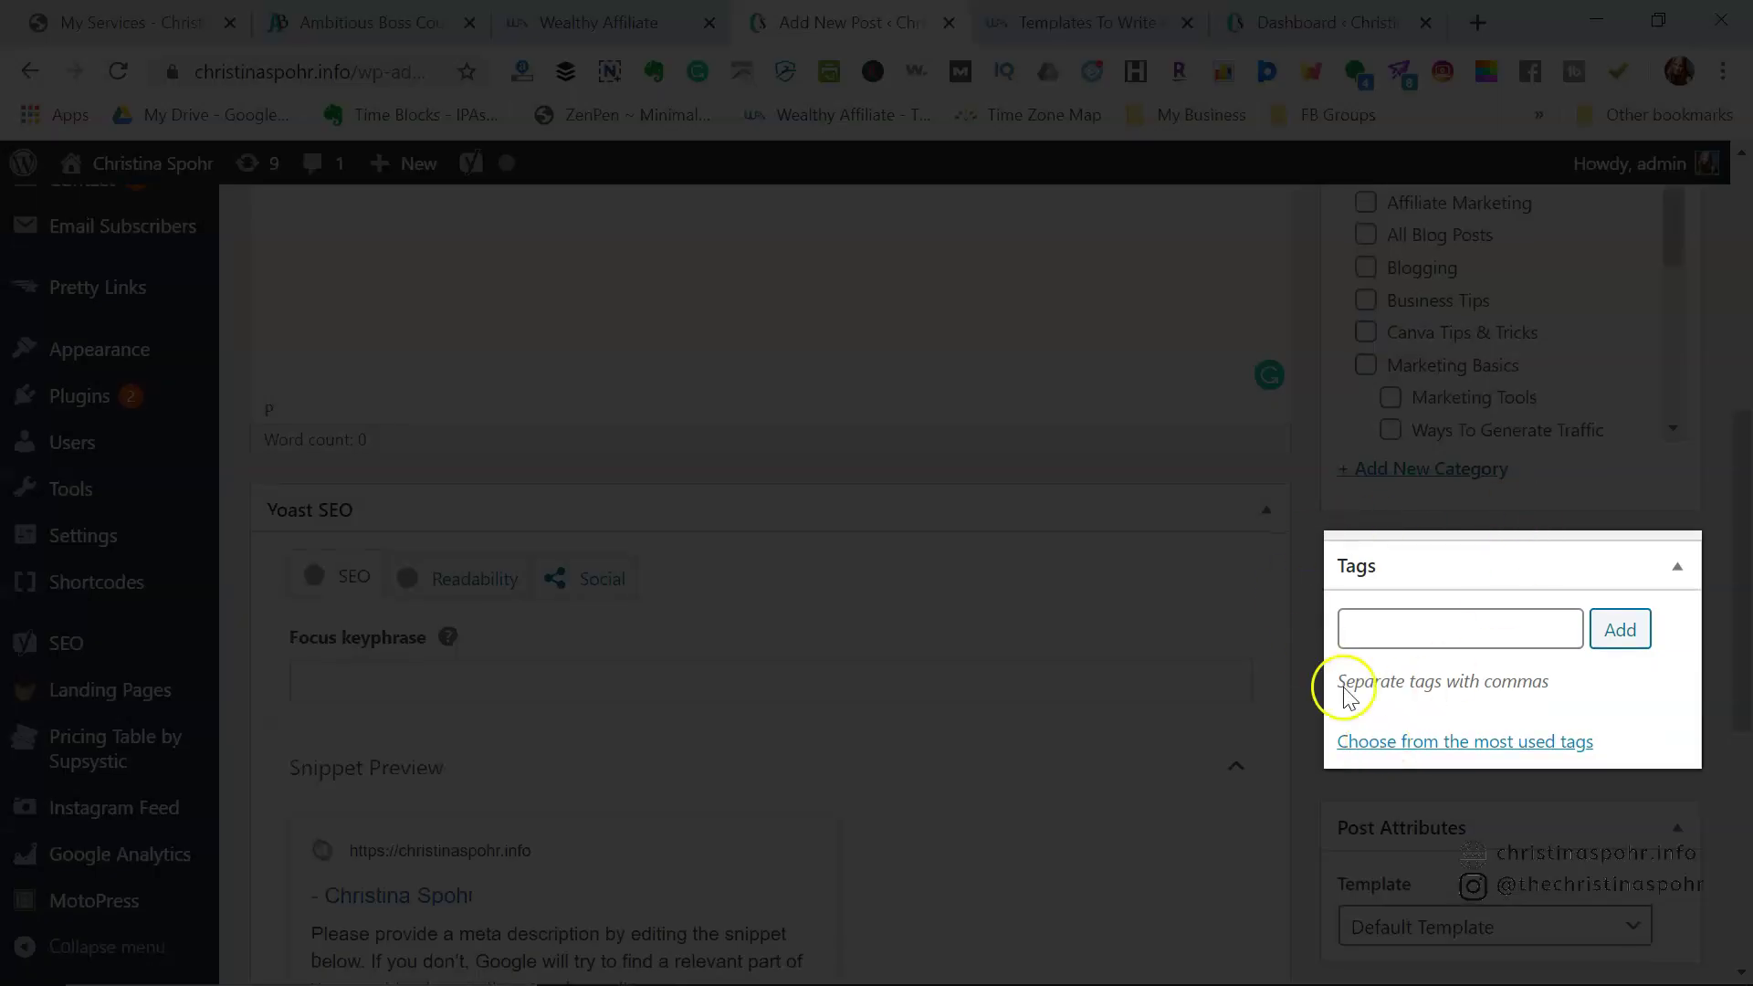
scroll(1369, 716, "down", 4)
scroll(1370, 719, "down", 1)
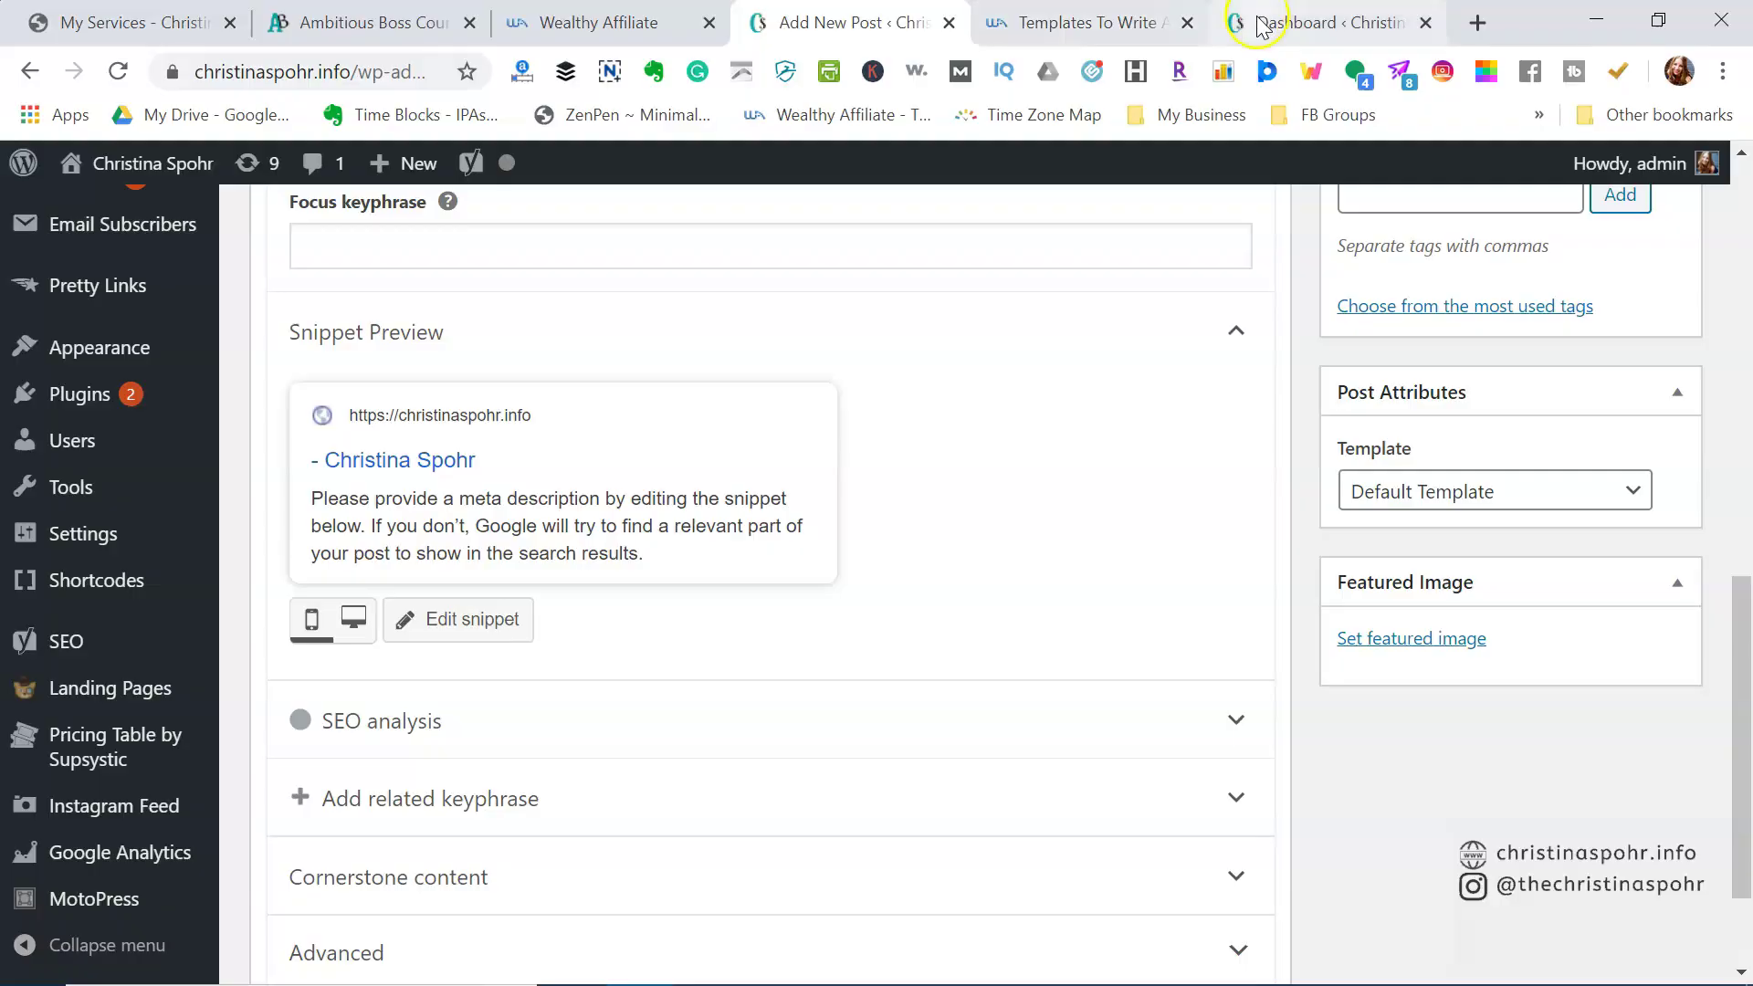
- Open the site's public home page and view the latest blog posts listed on it
left_click(1265, 27)
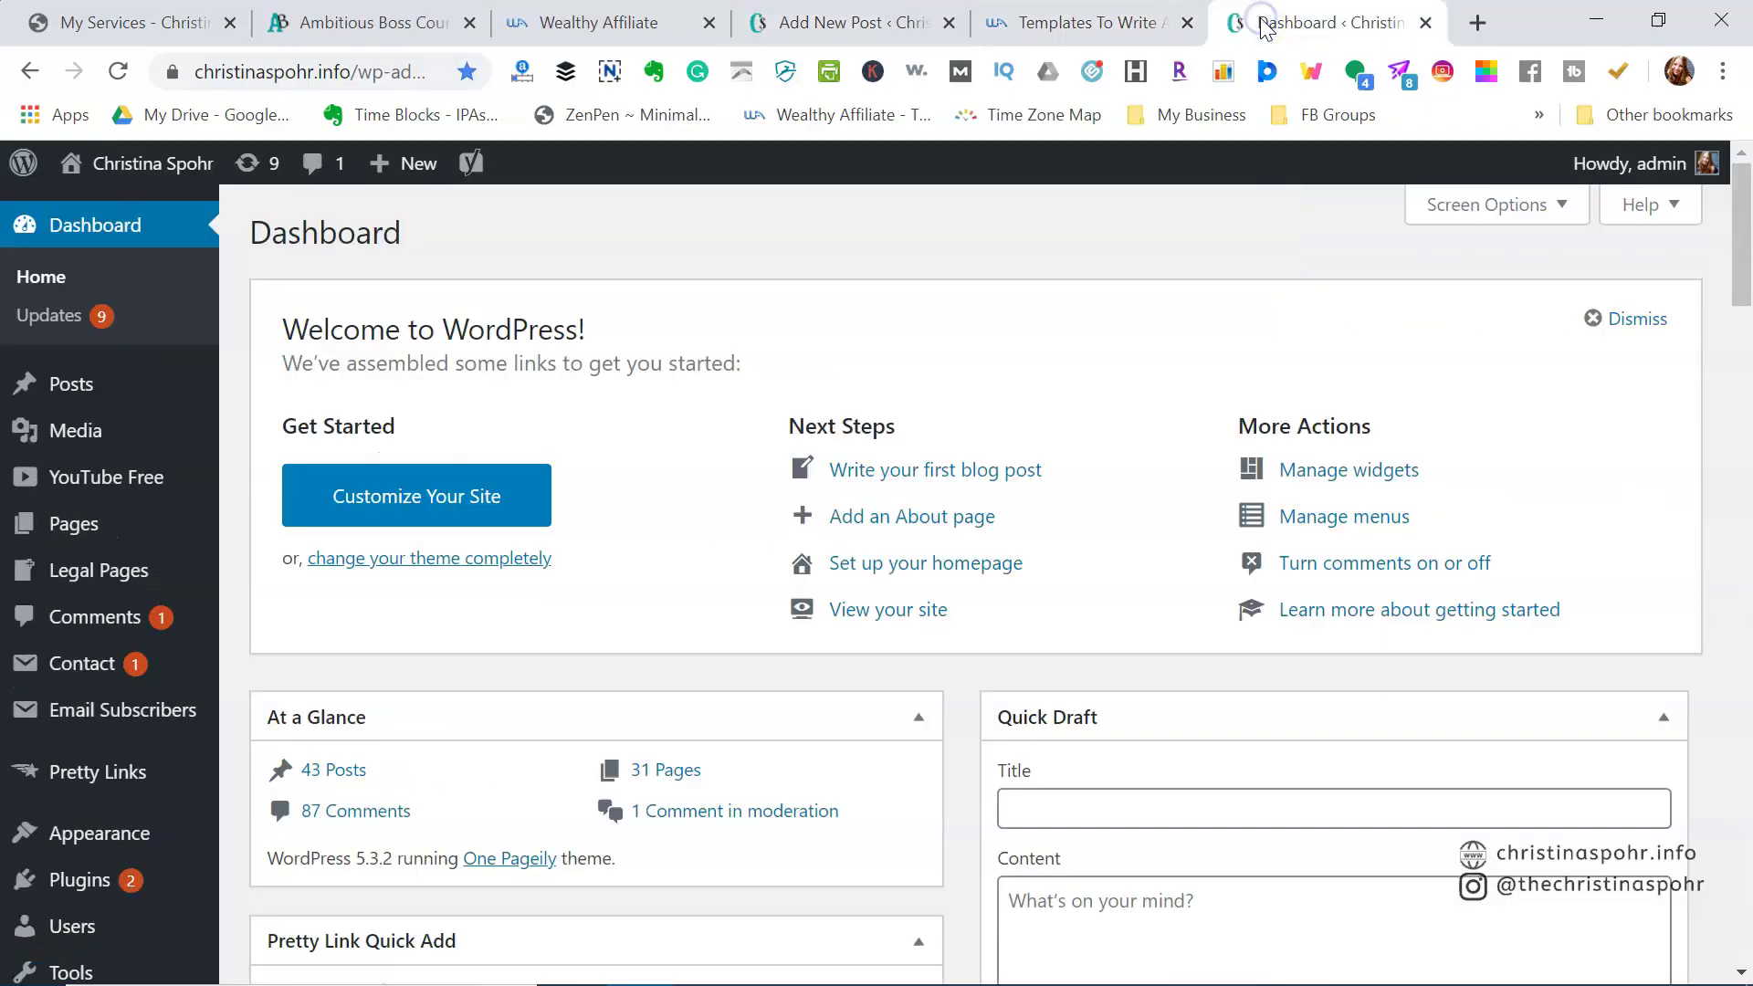
left_click(167, 162)
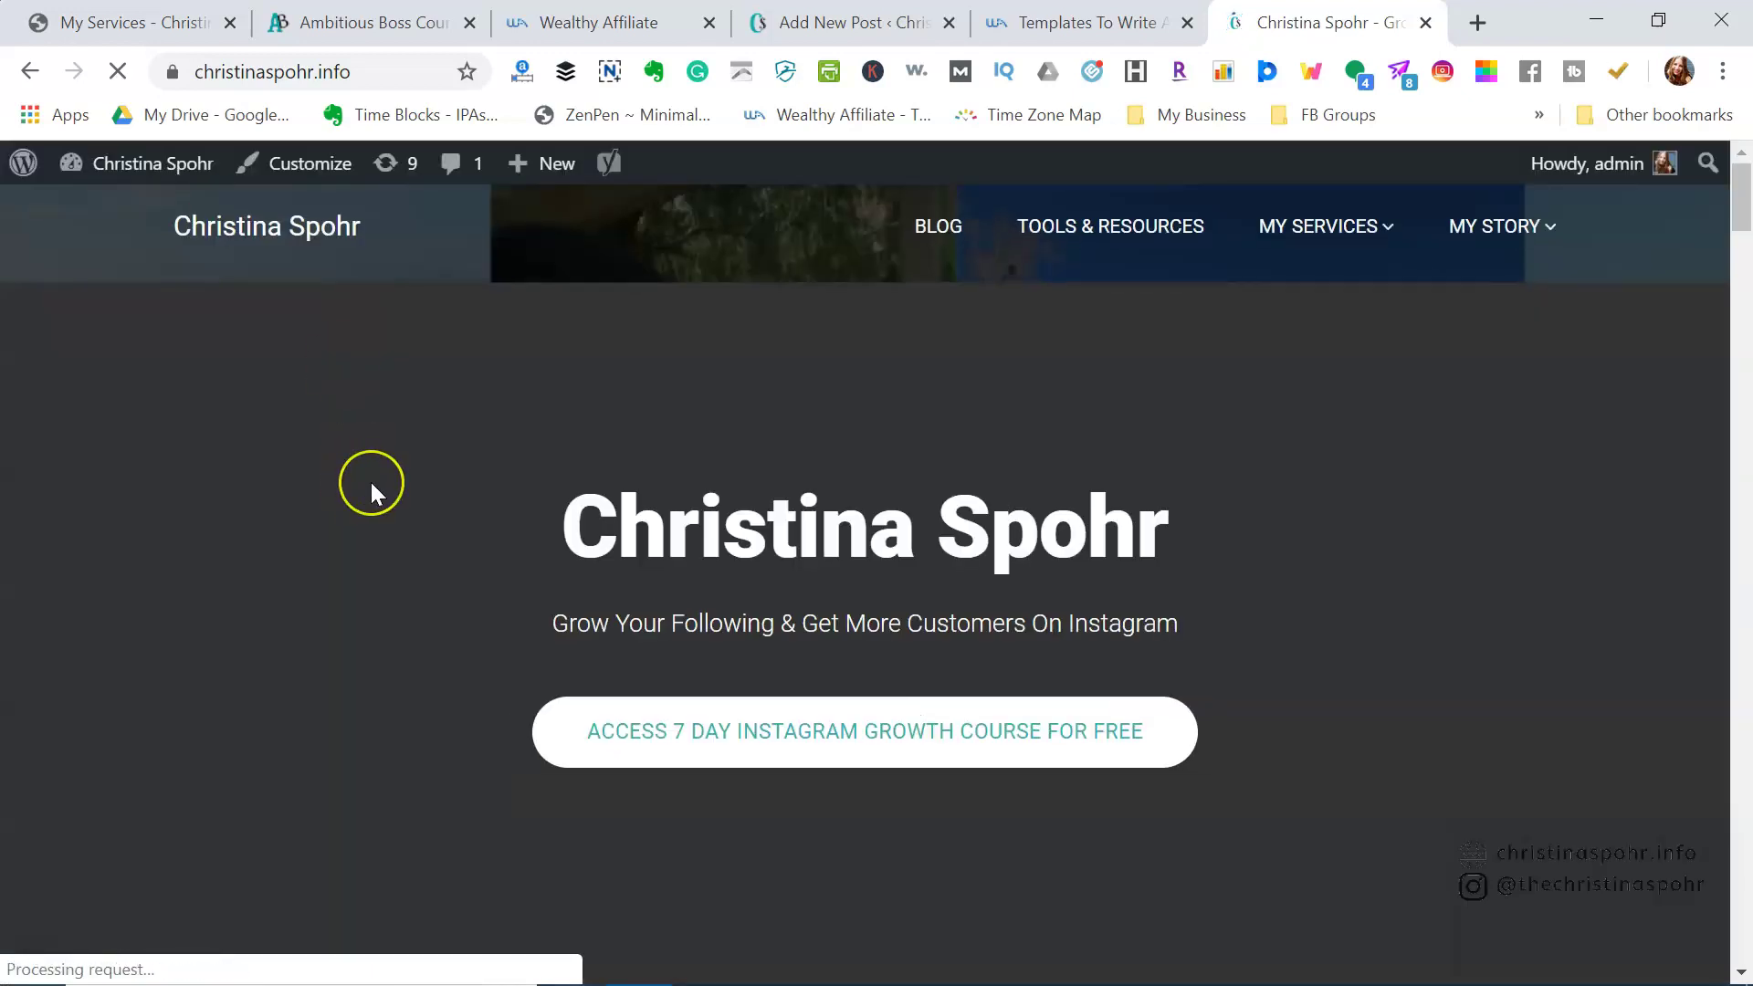
scroll(371, 483, "down", 5)
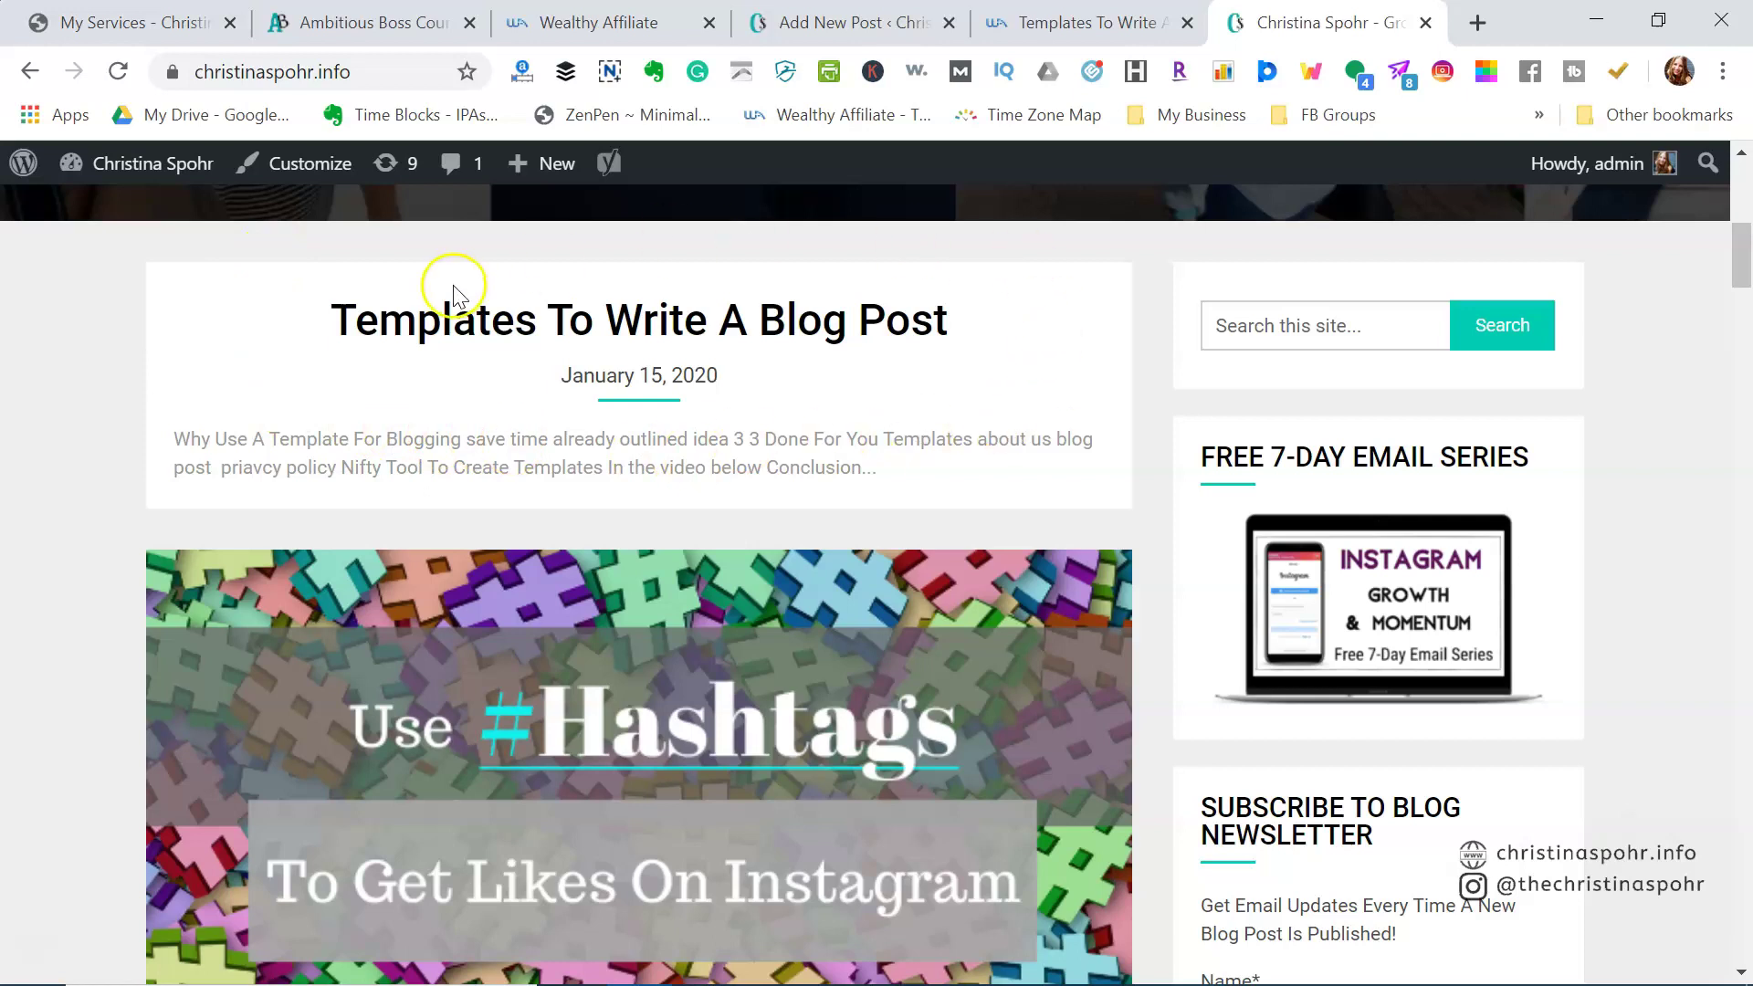
scroll(458, 286, "down", 5)
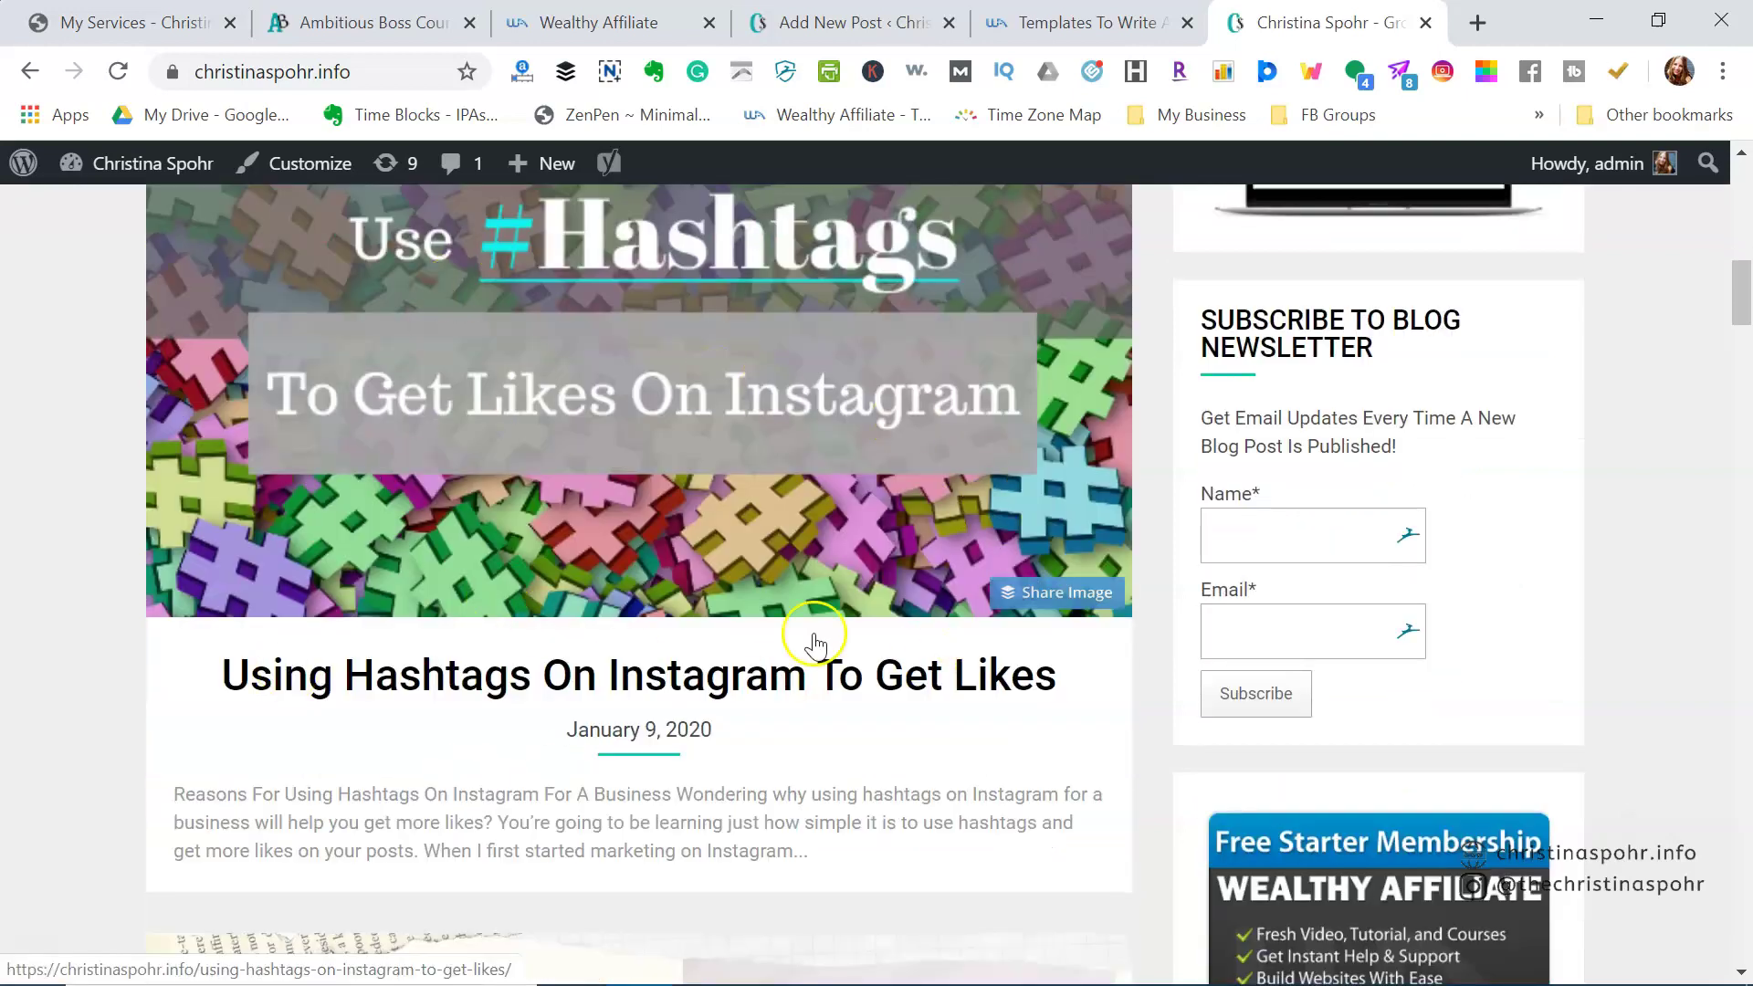
scroll(760, 563, "up", 3)
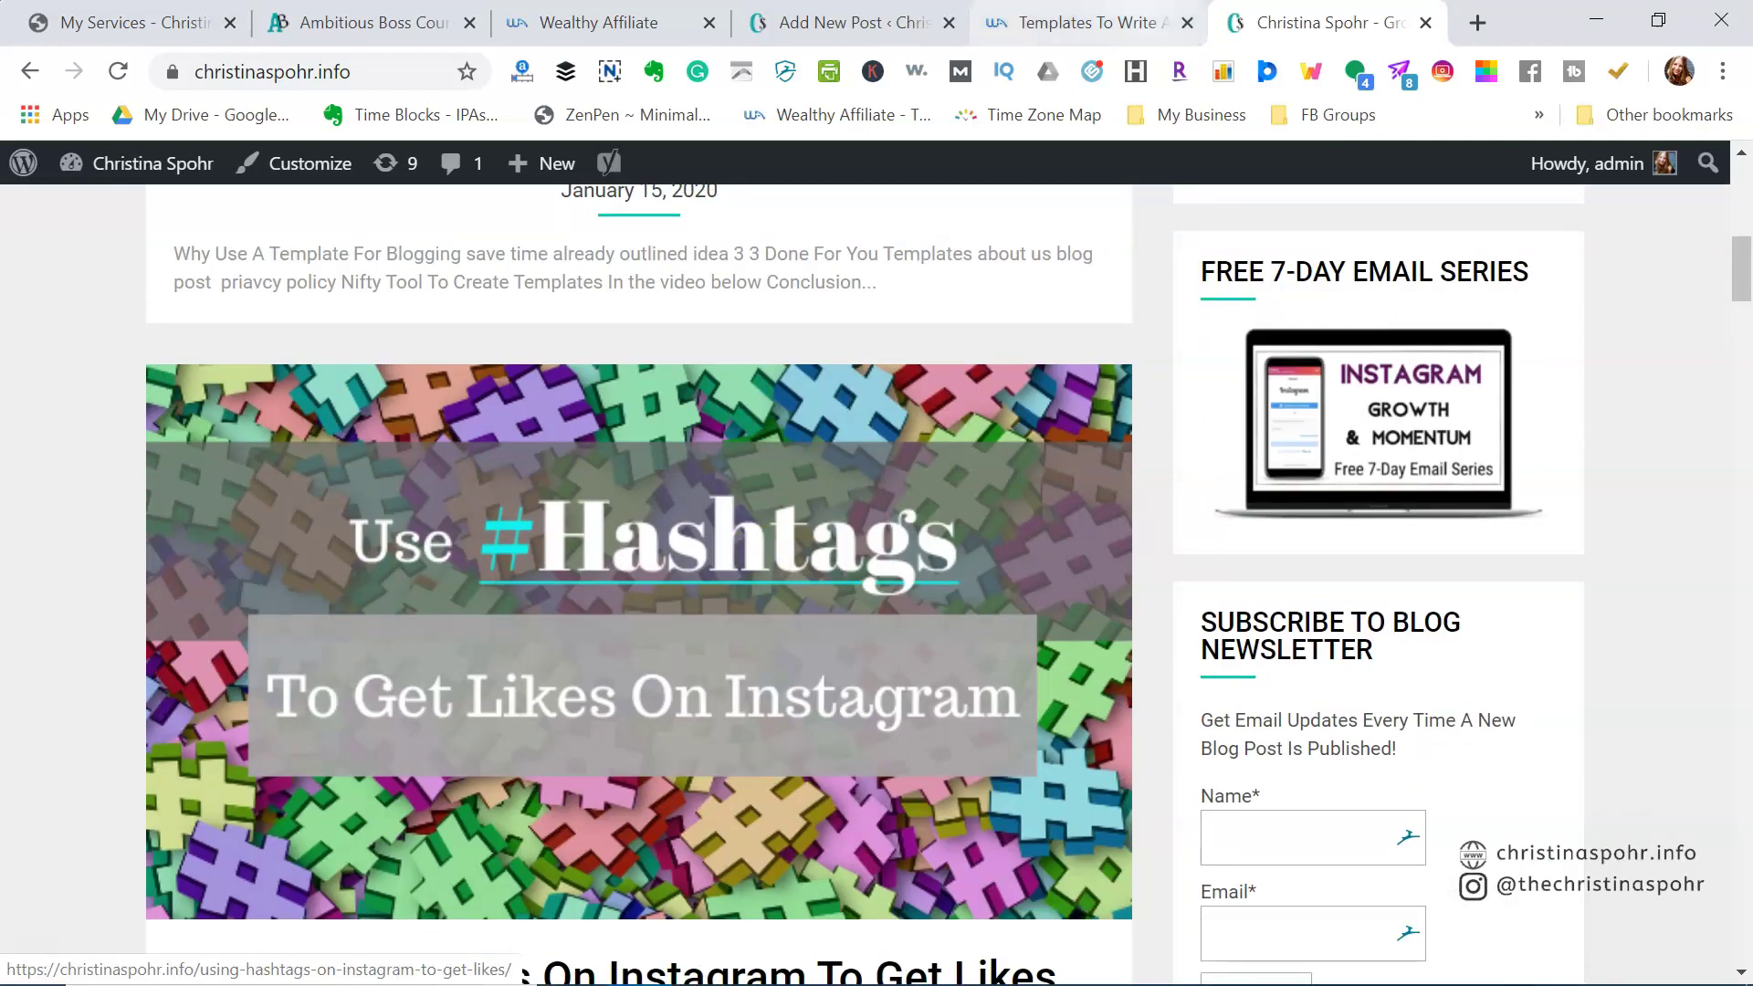
- Return to the blank new post and enter Header as the first line of its body
left_click(849, 26)
scroll(900, 648, "down", 2)
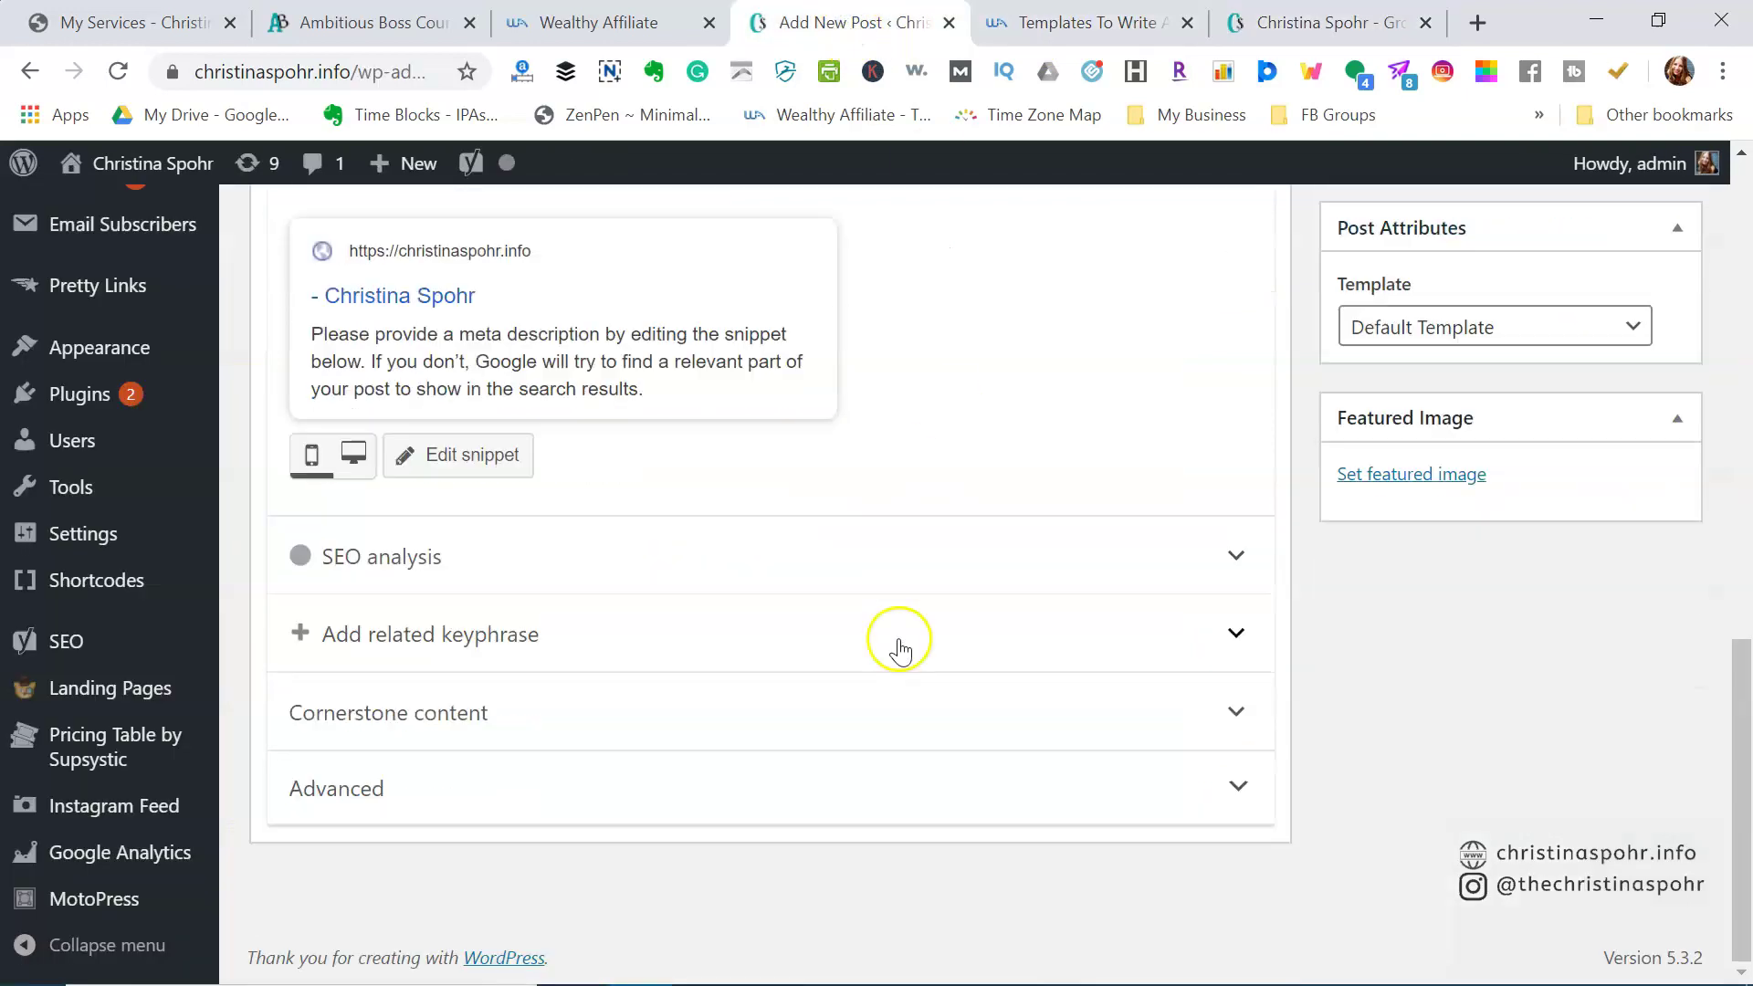
scroll(899, 648, "up", 6)
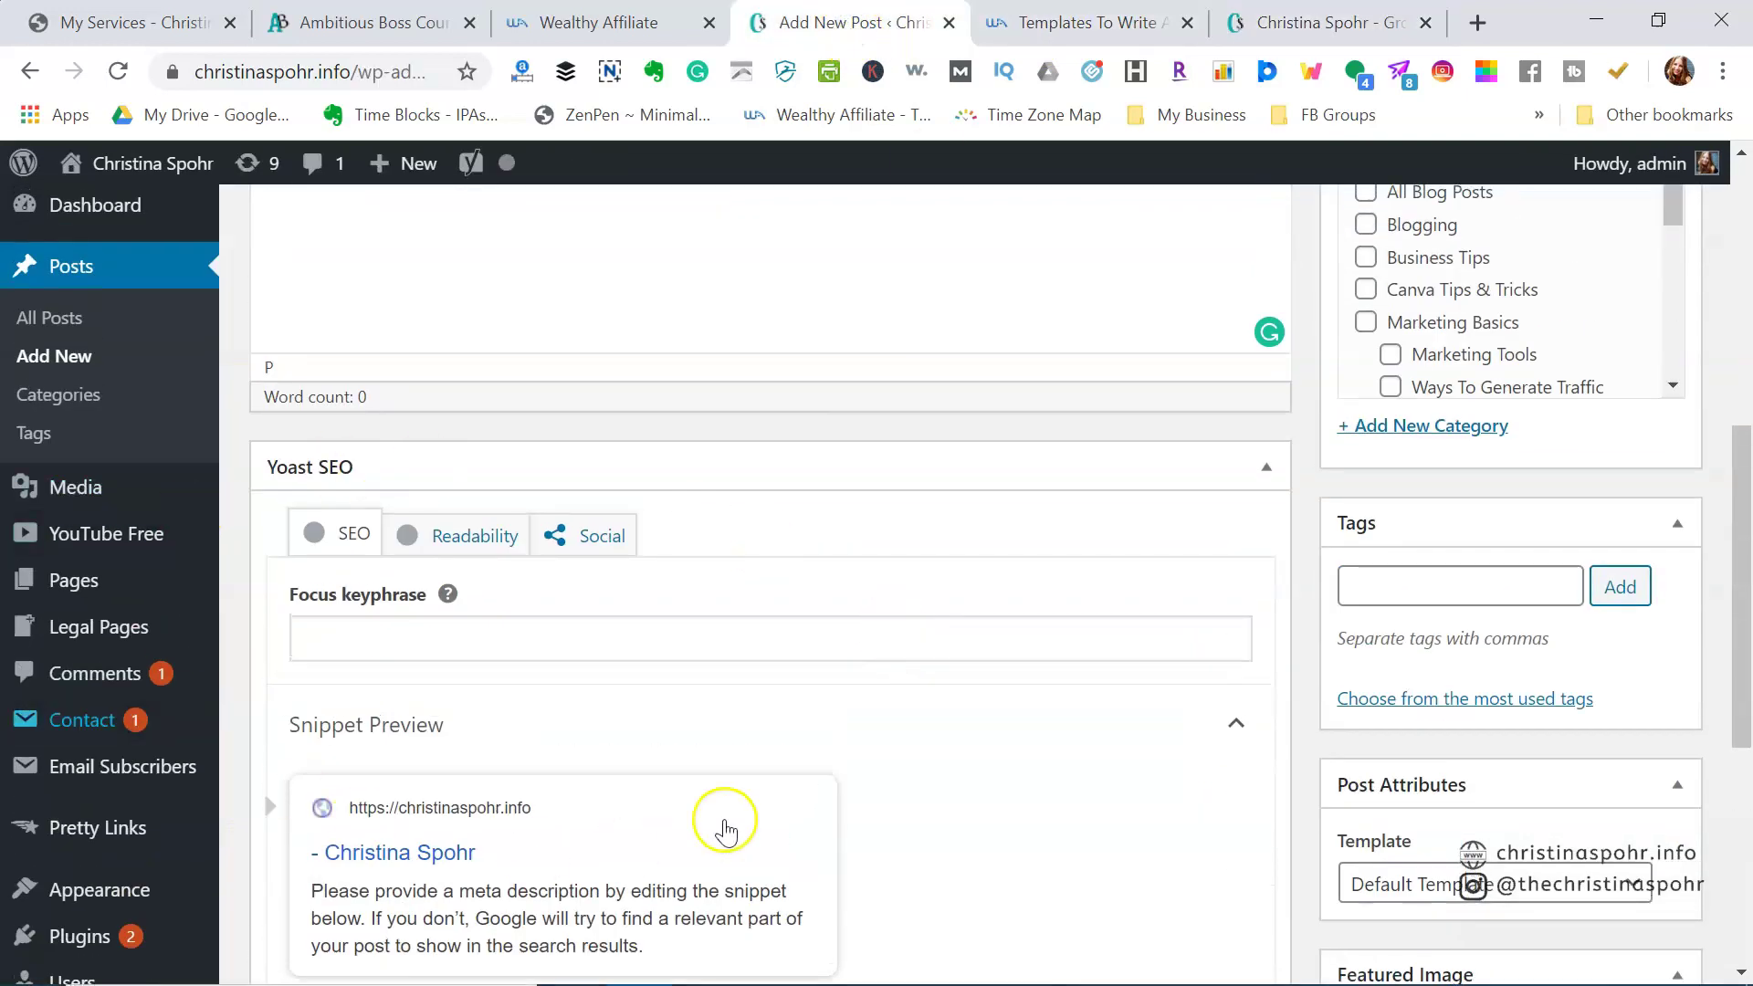
scroll(822, 430, "up", 4)
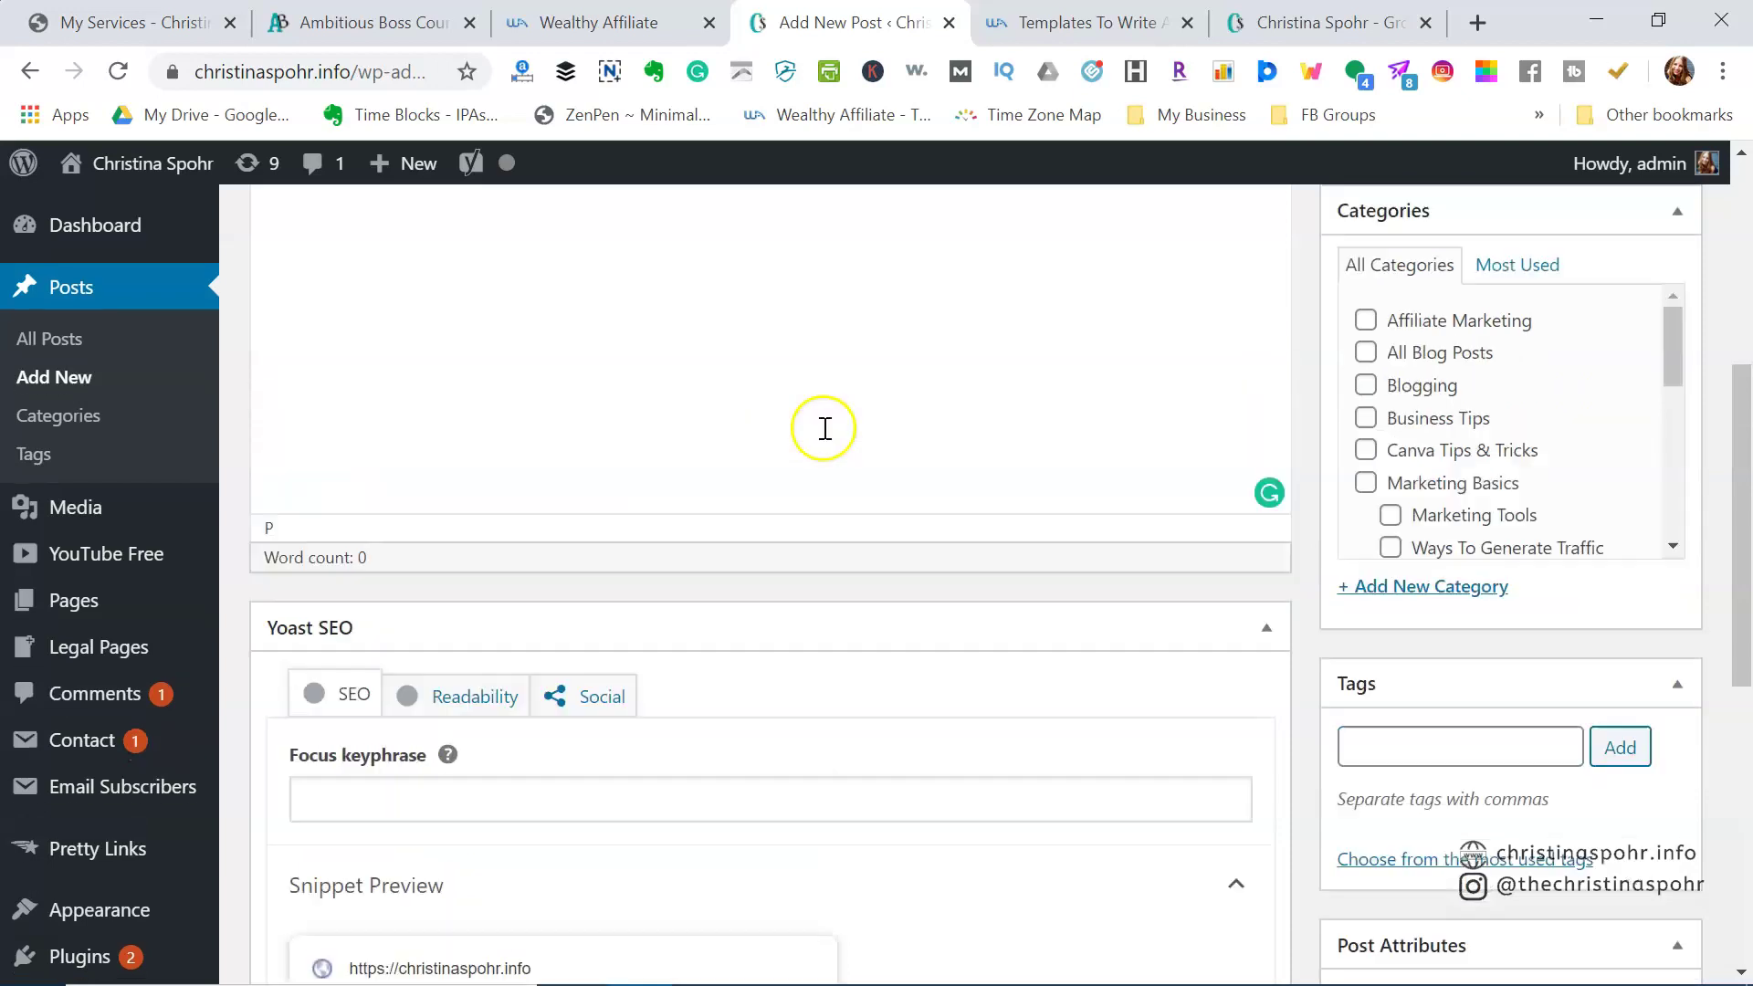
scroll(825, 428, "up", 2)
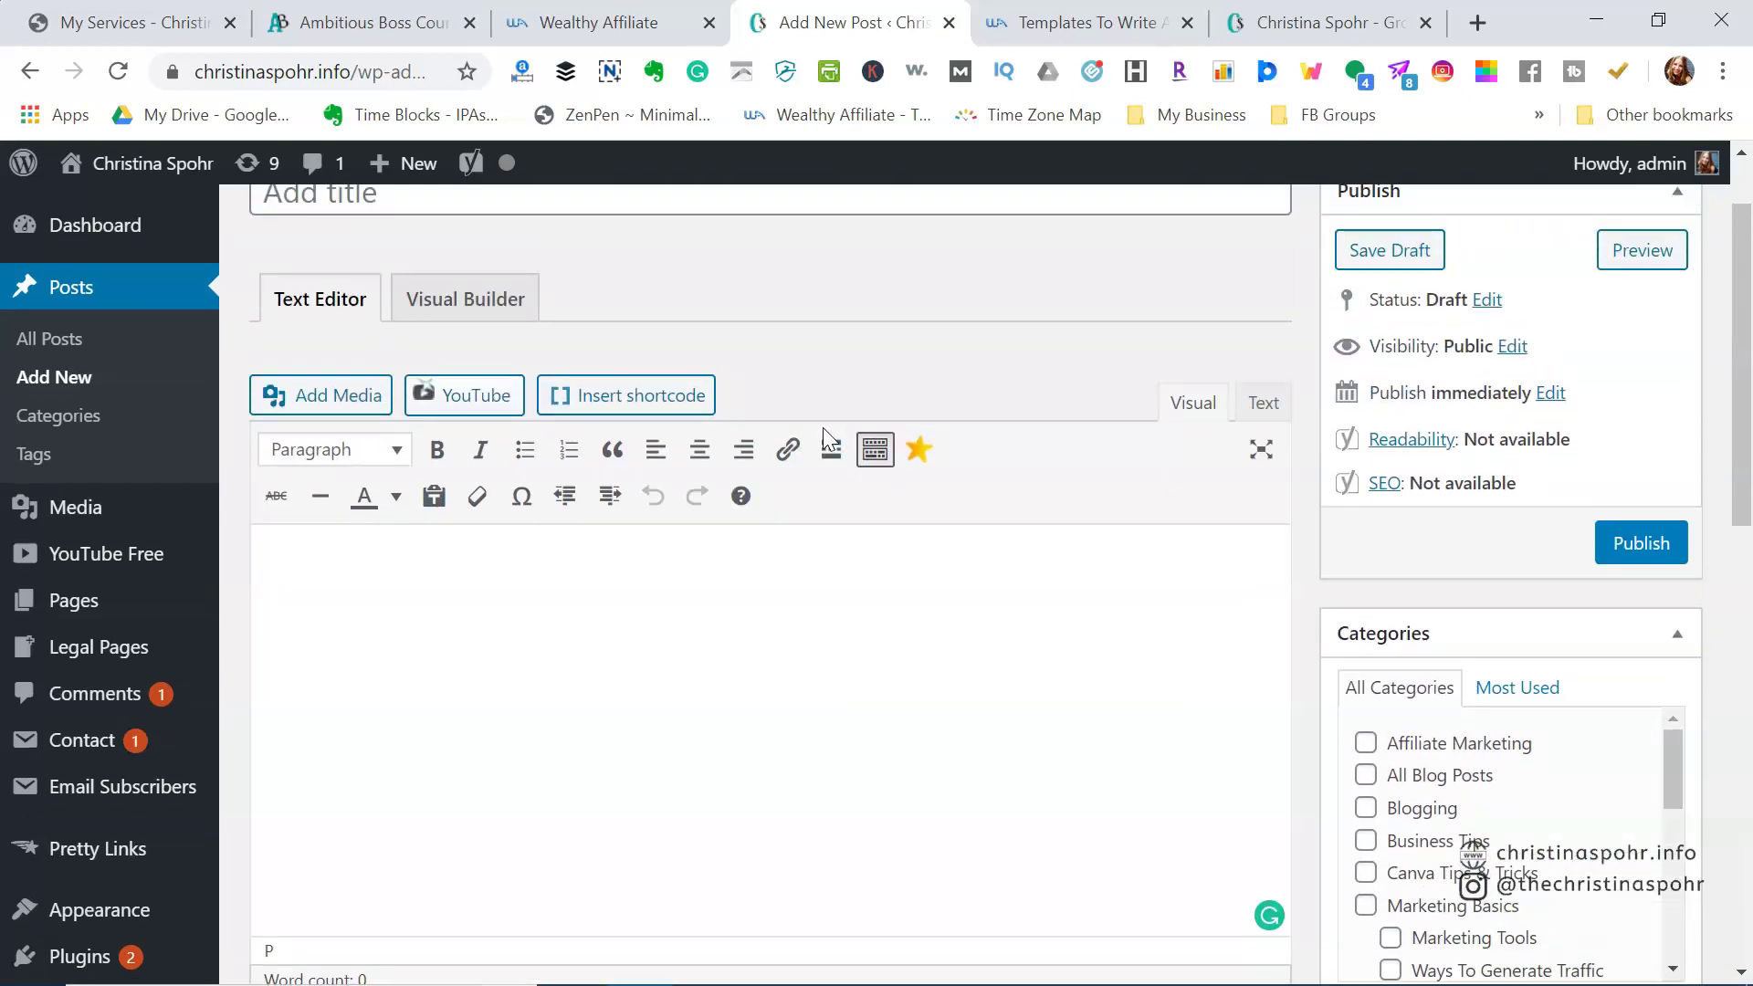
scroll(703, 443, "up", 1)
left_click(474, 621)
left_click(476, 661)
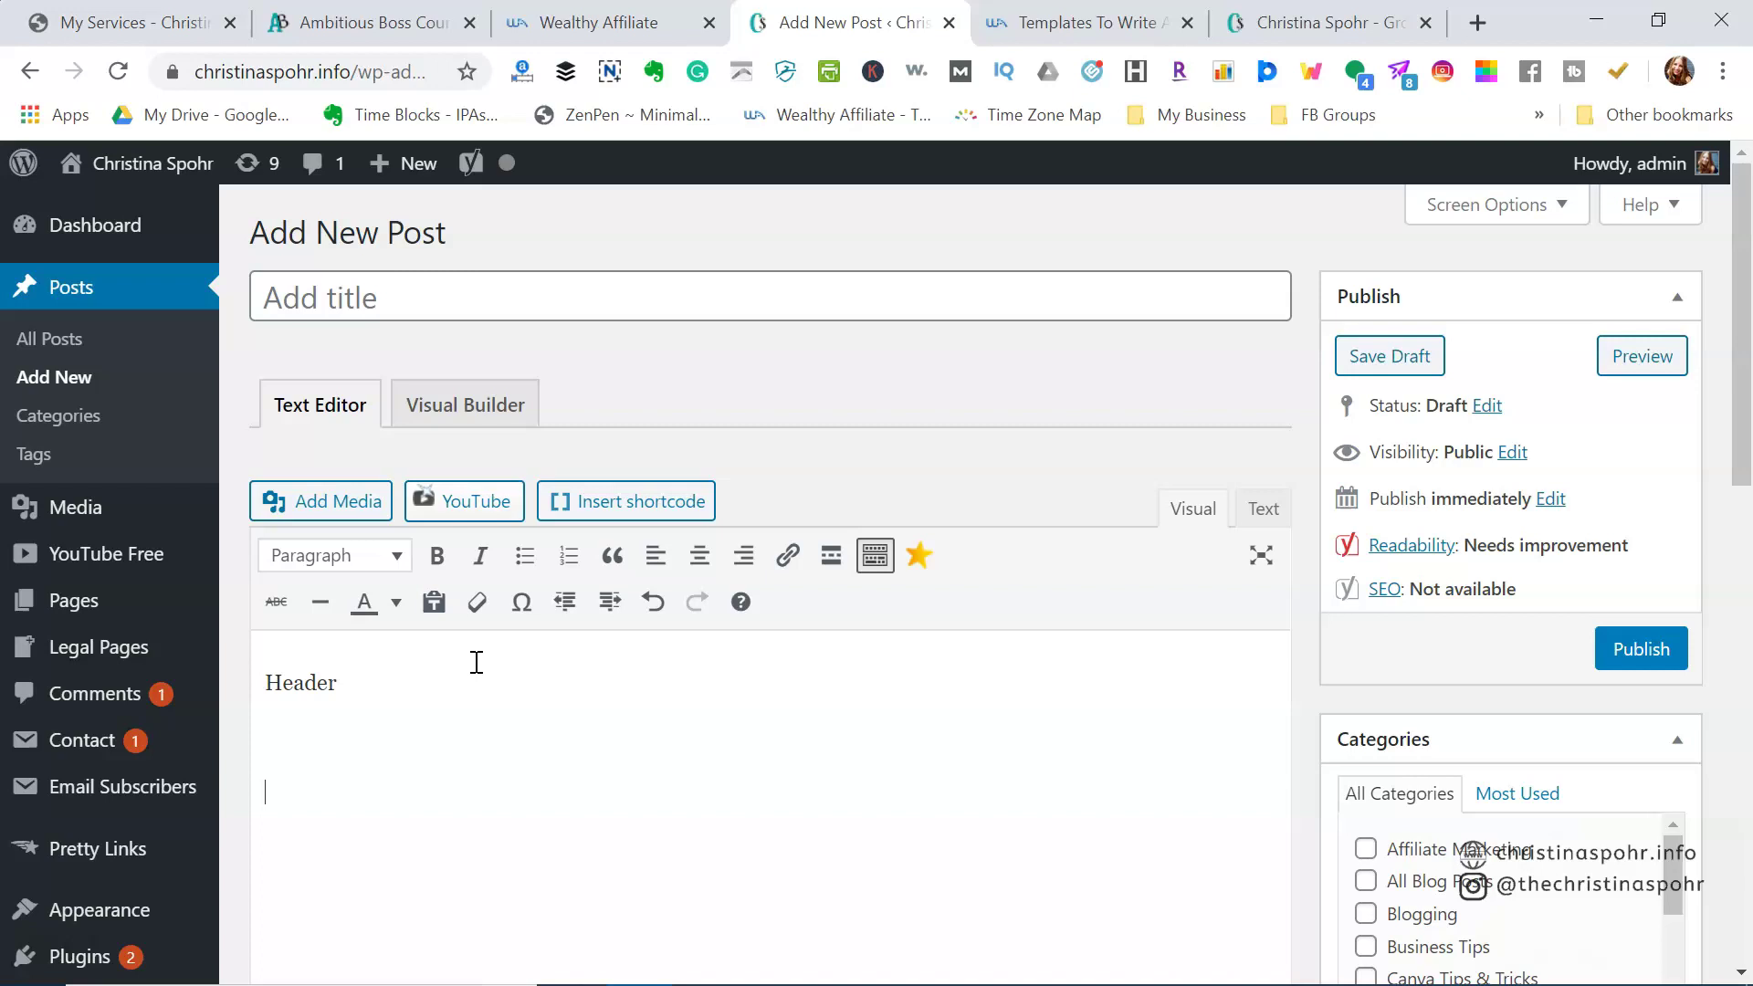
- Add two more Header lines and a Conclusion line to the post body, separated by blank lines
type("der")
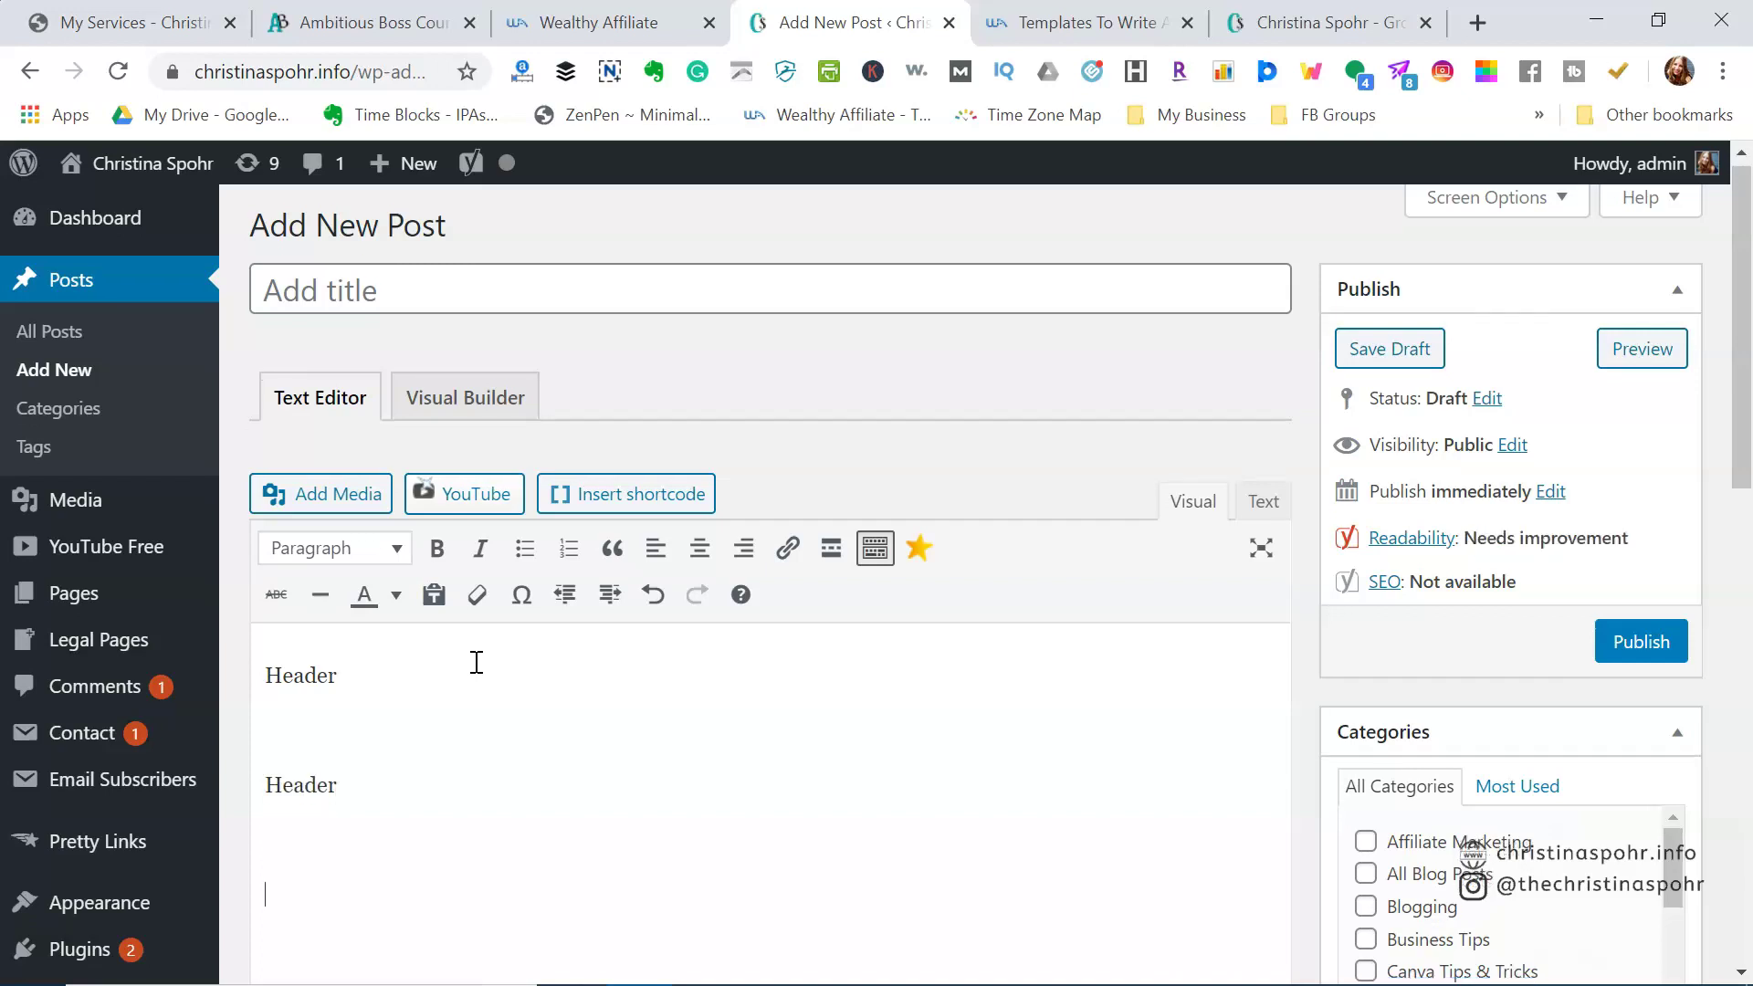
key("Return")
type("Hea")
key("BackSpace")
type("ea")
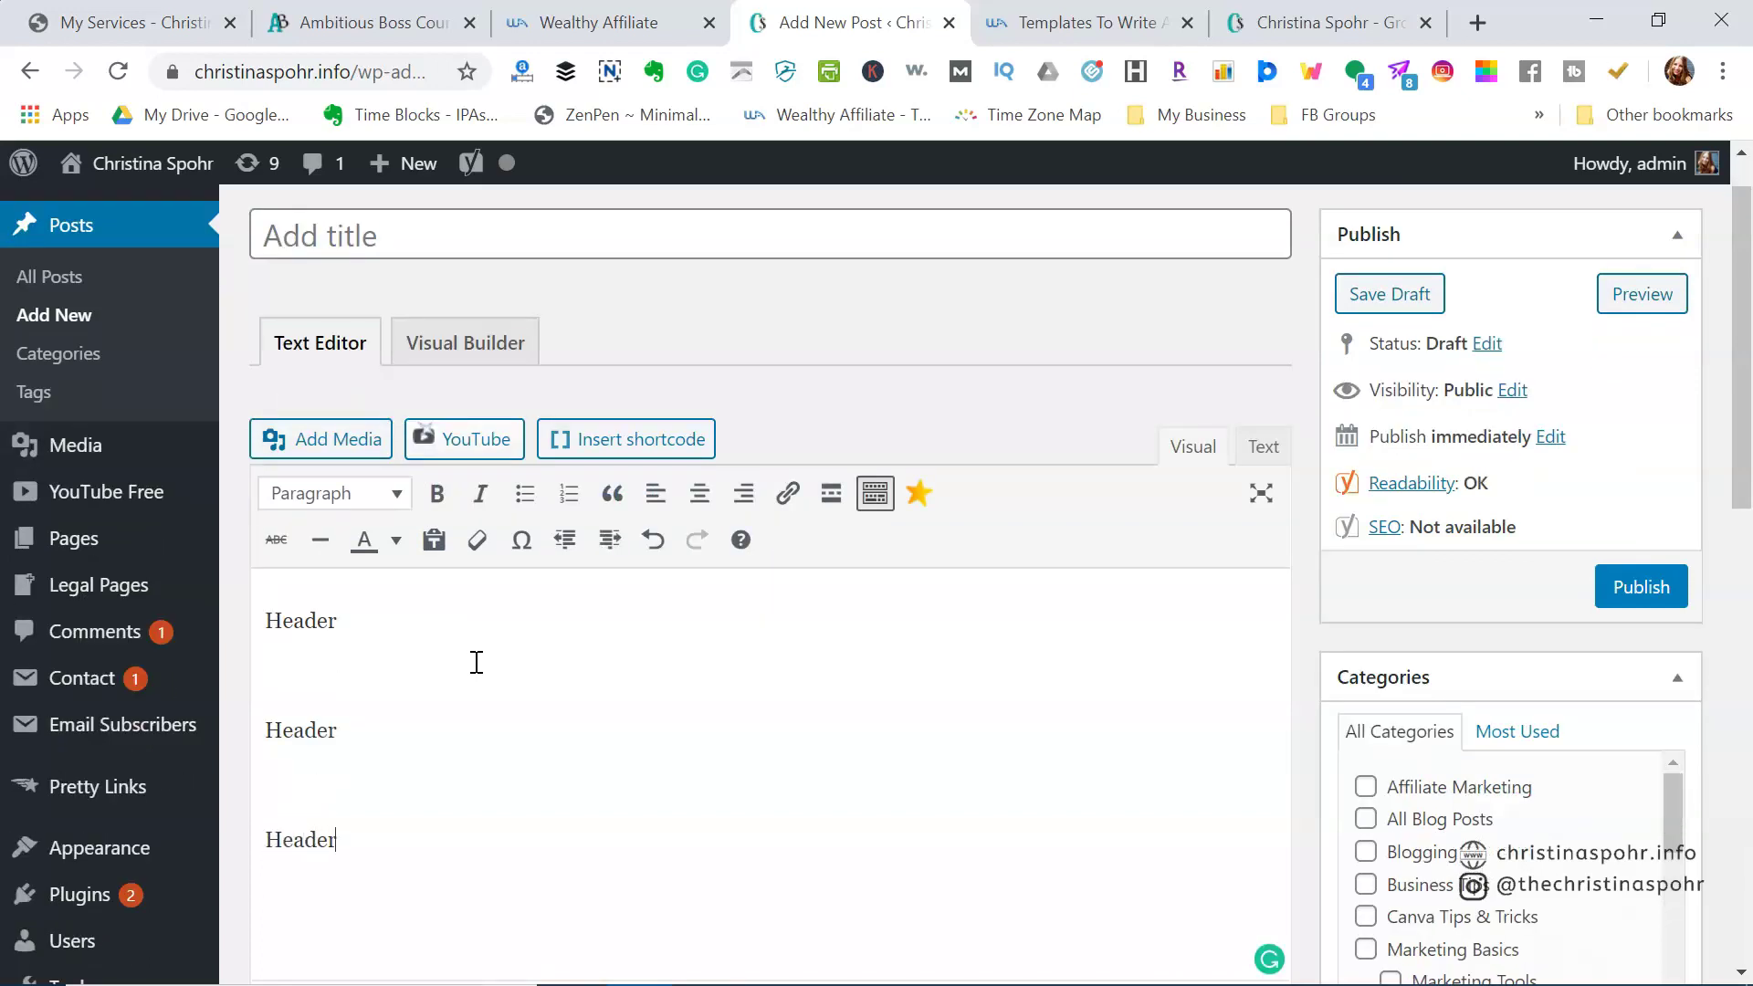
type("der")
key("Return")
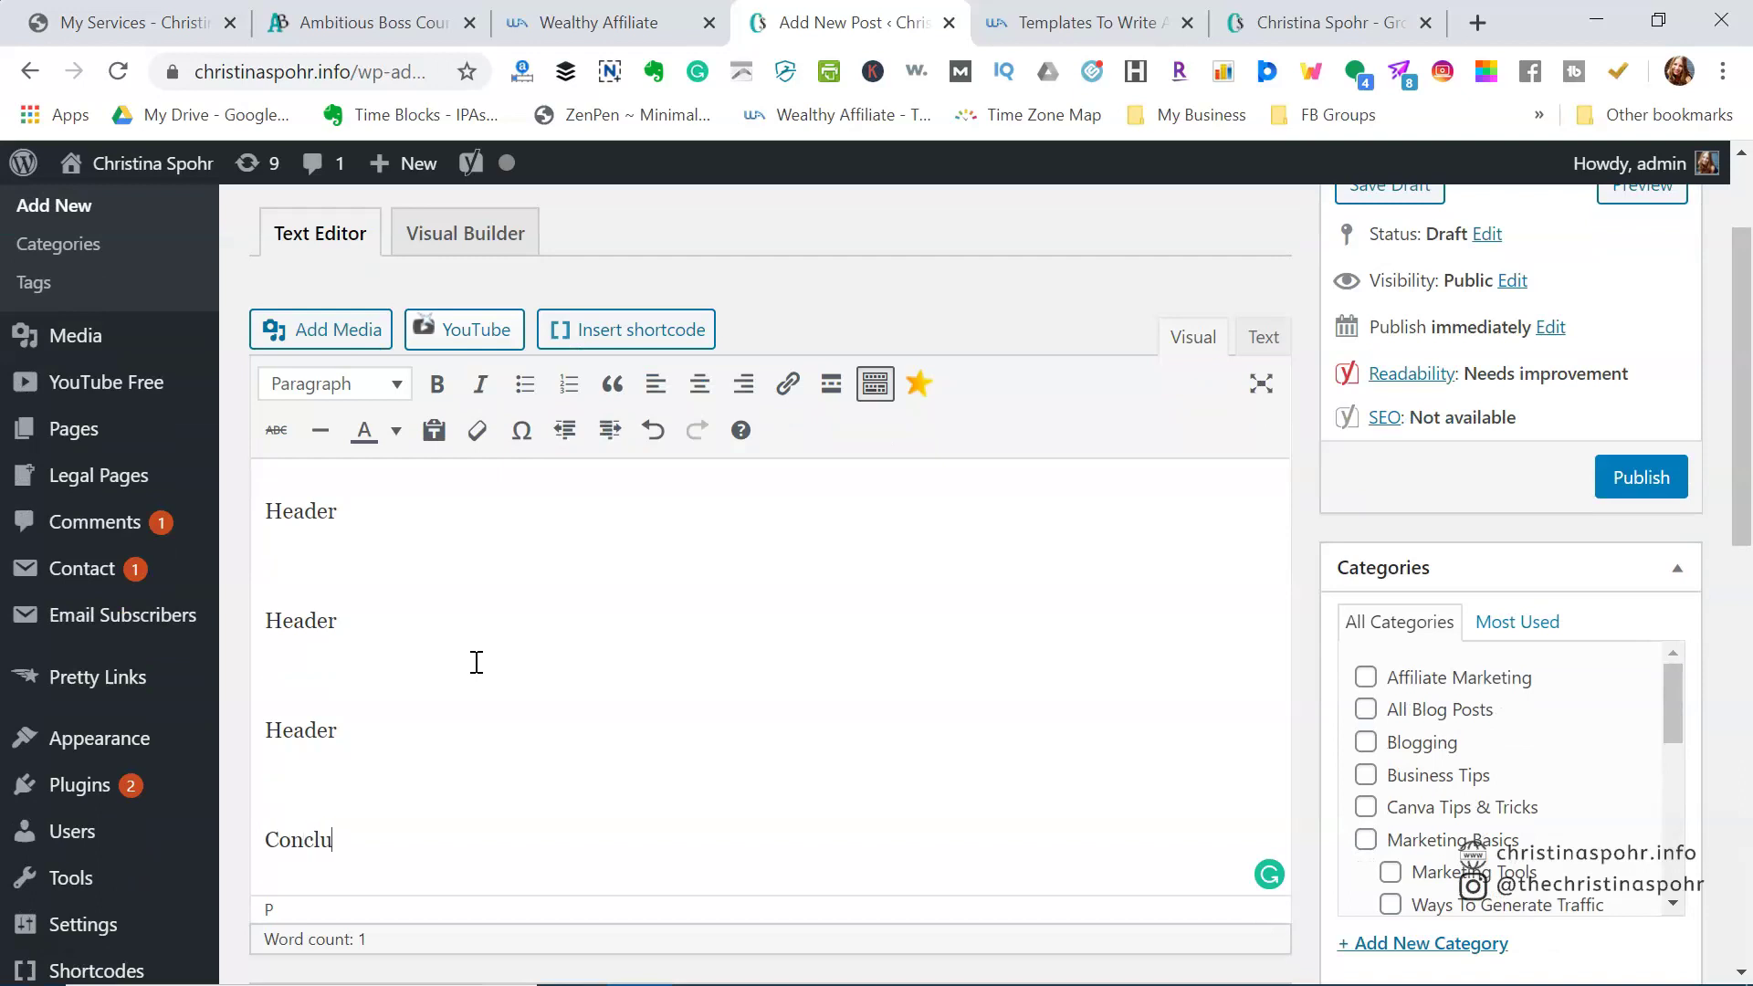
- Format the first Header line as Heading 1 and the second Header line as Heading 2
left_click(365, 746)
left_click(302, 499)
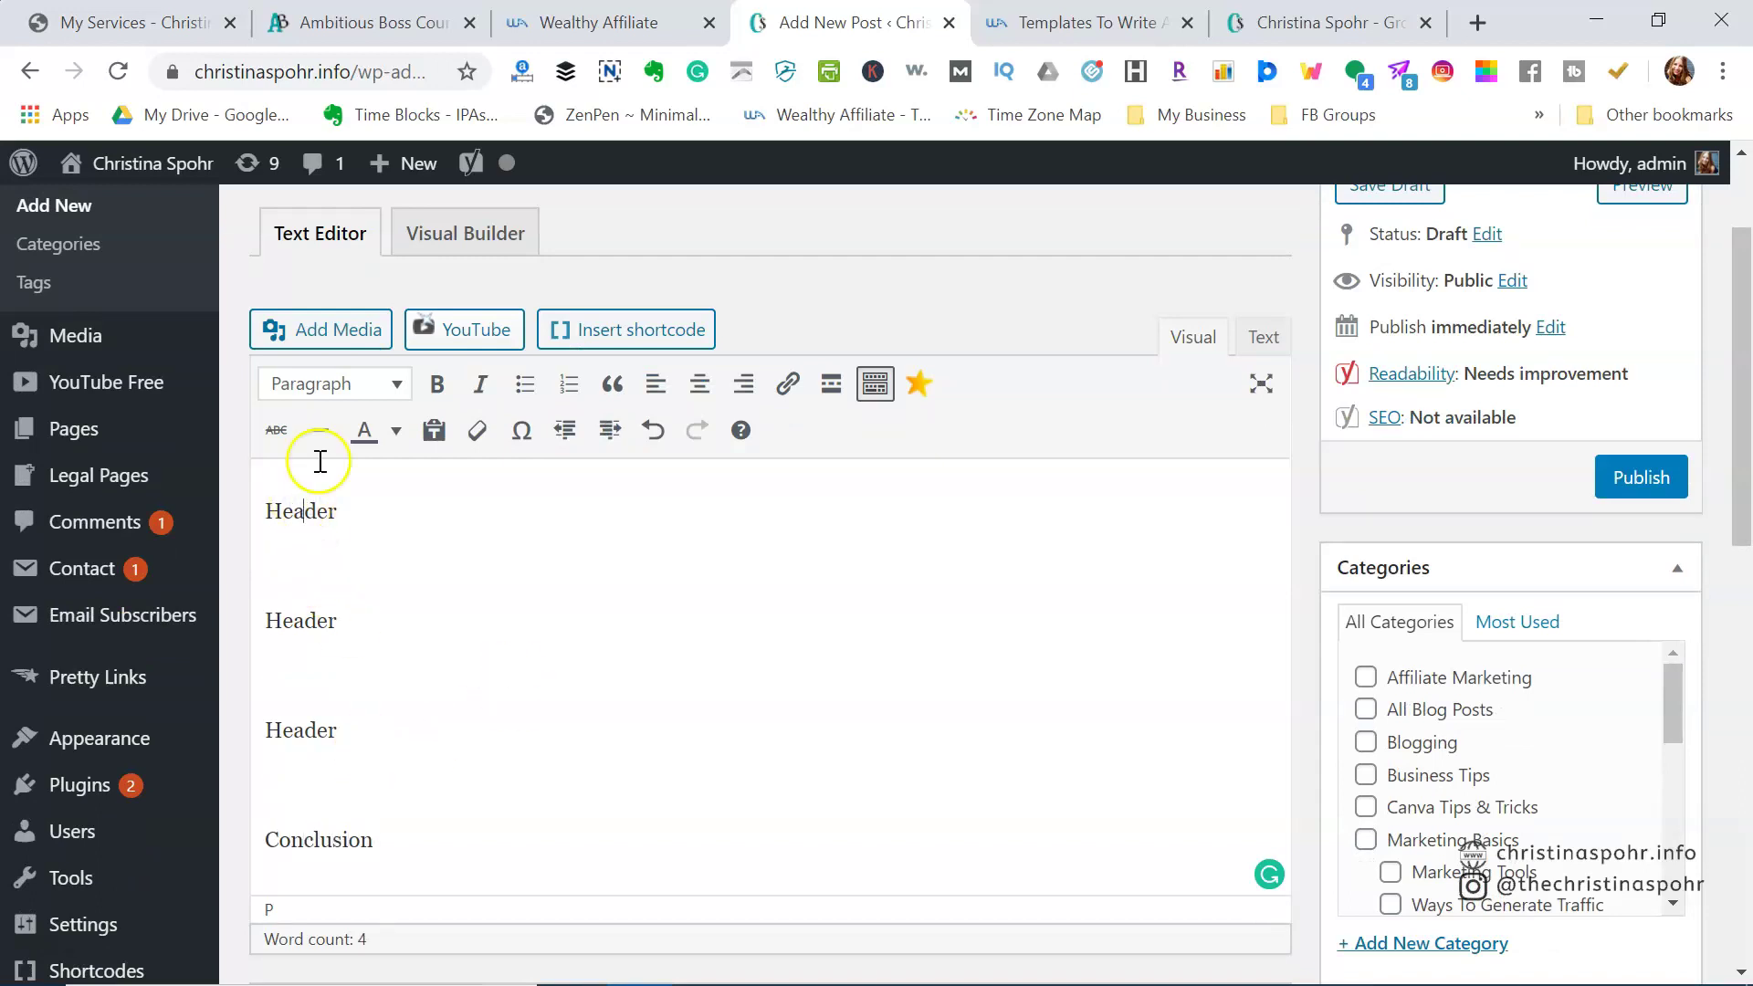
left_click(393, 399)
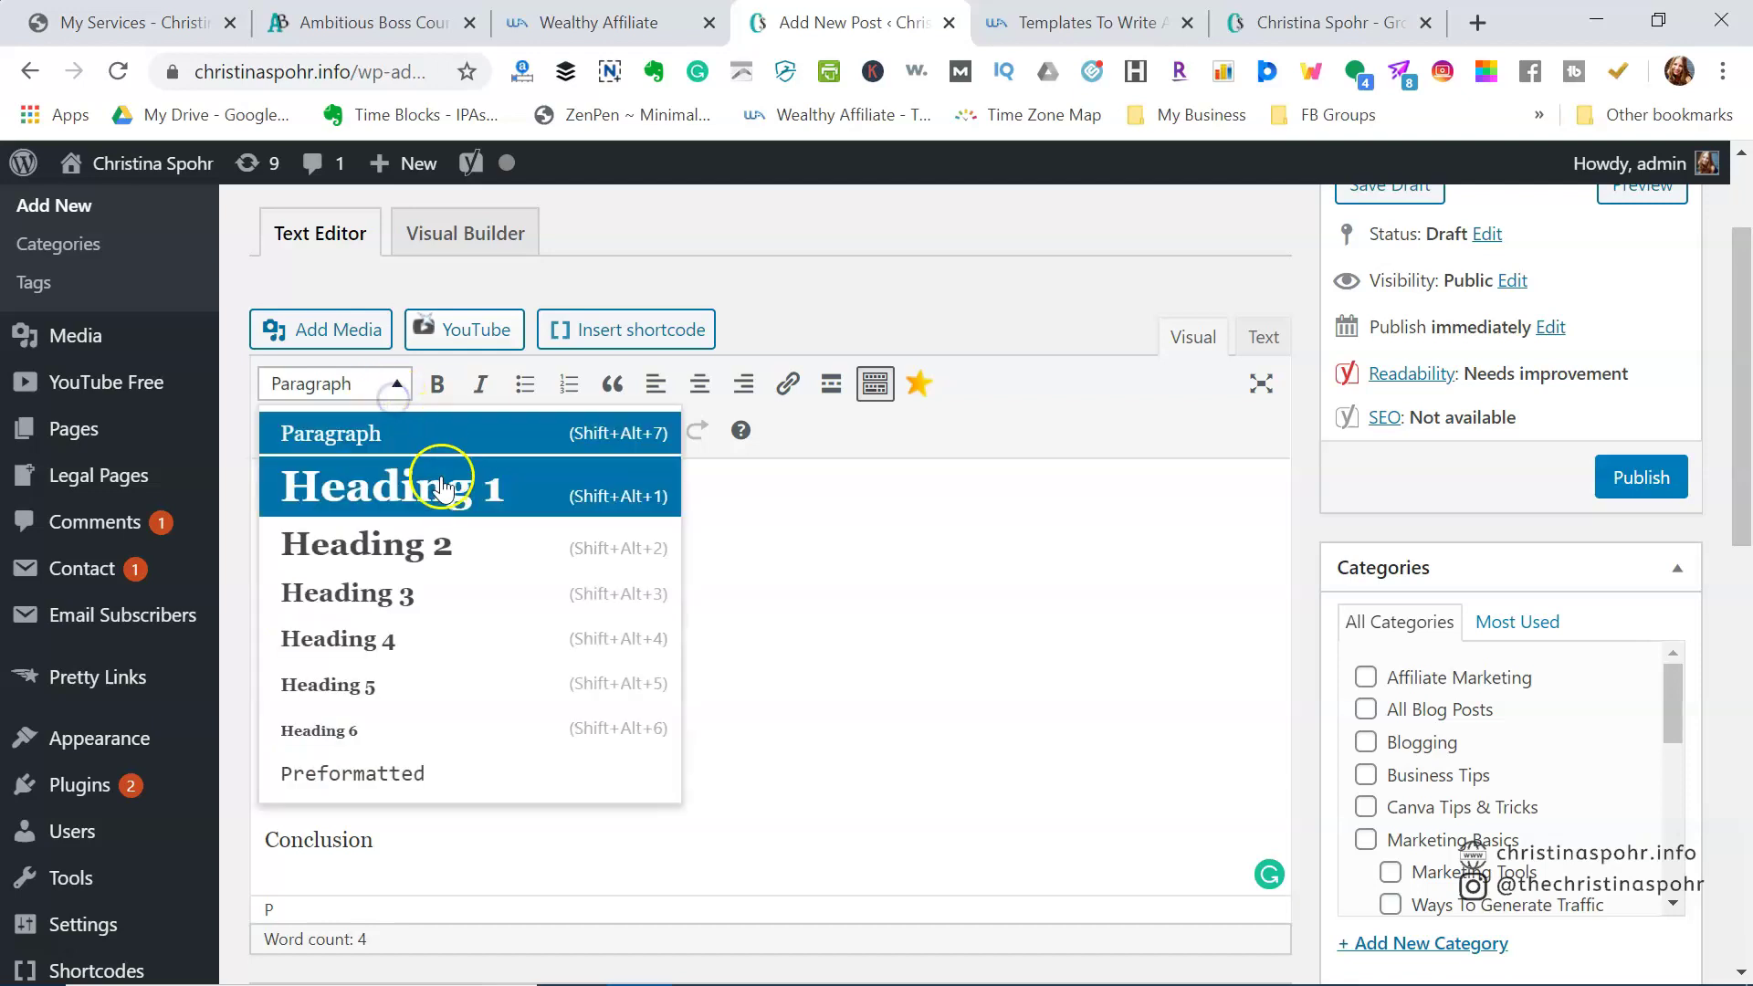
left_click(438, 476)
left_click(338, 609)
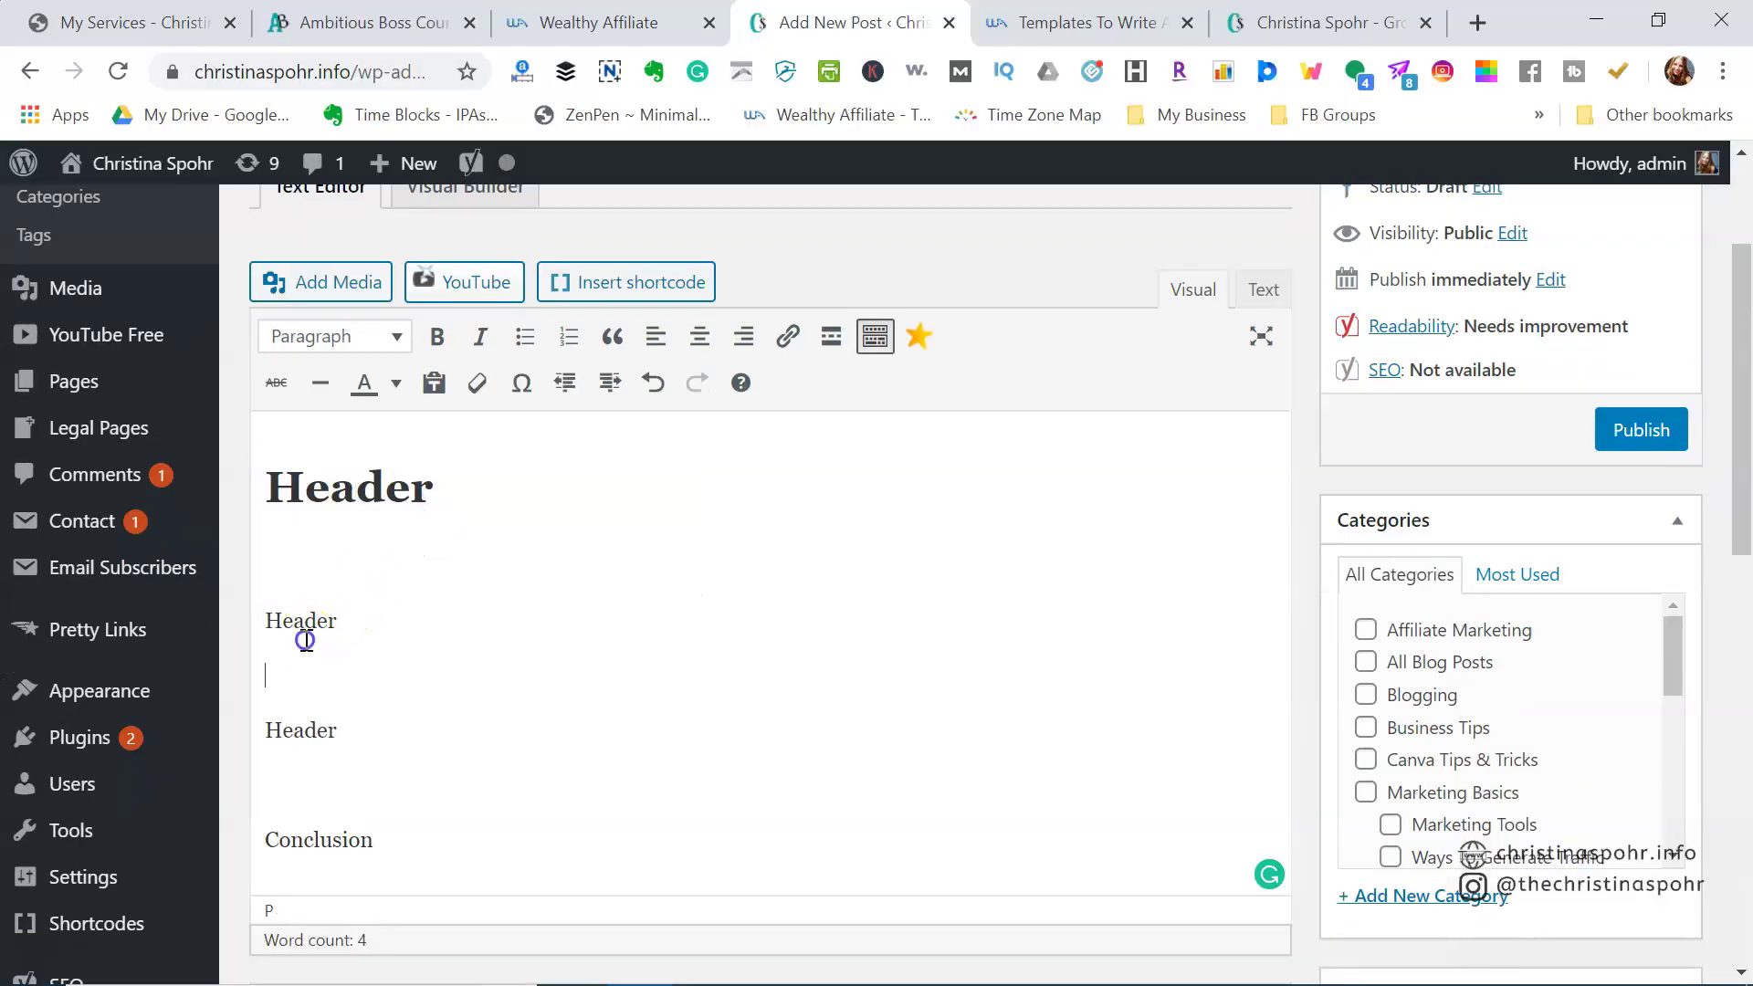
left_click(376, 340)
left_click(387, 500)
- Format the third Header line as Heading 3
left_click(336, 759)
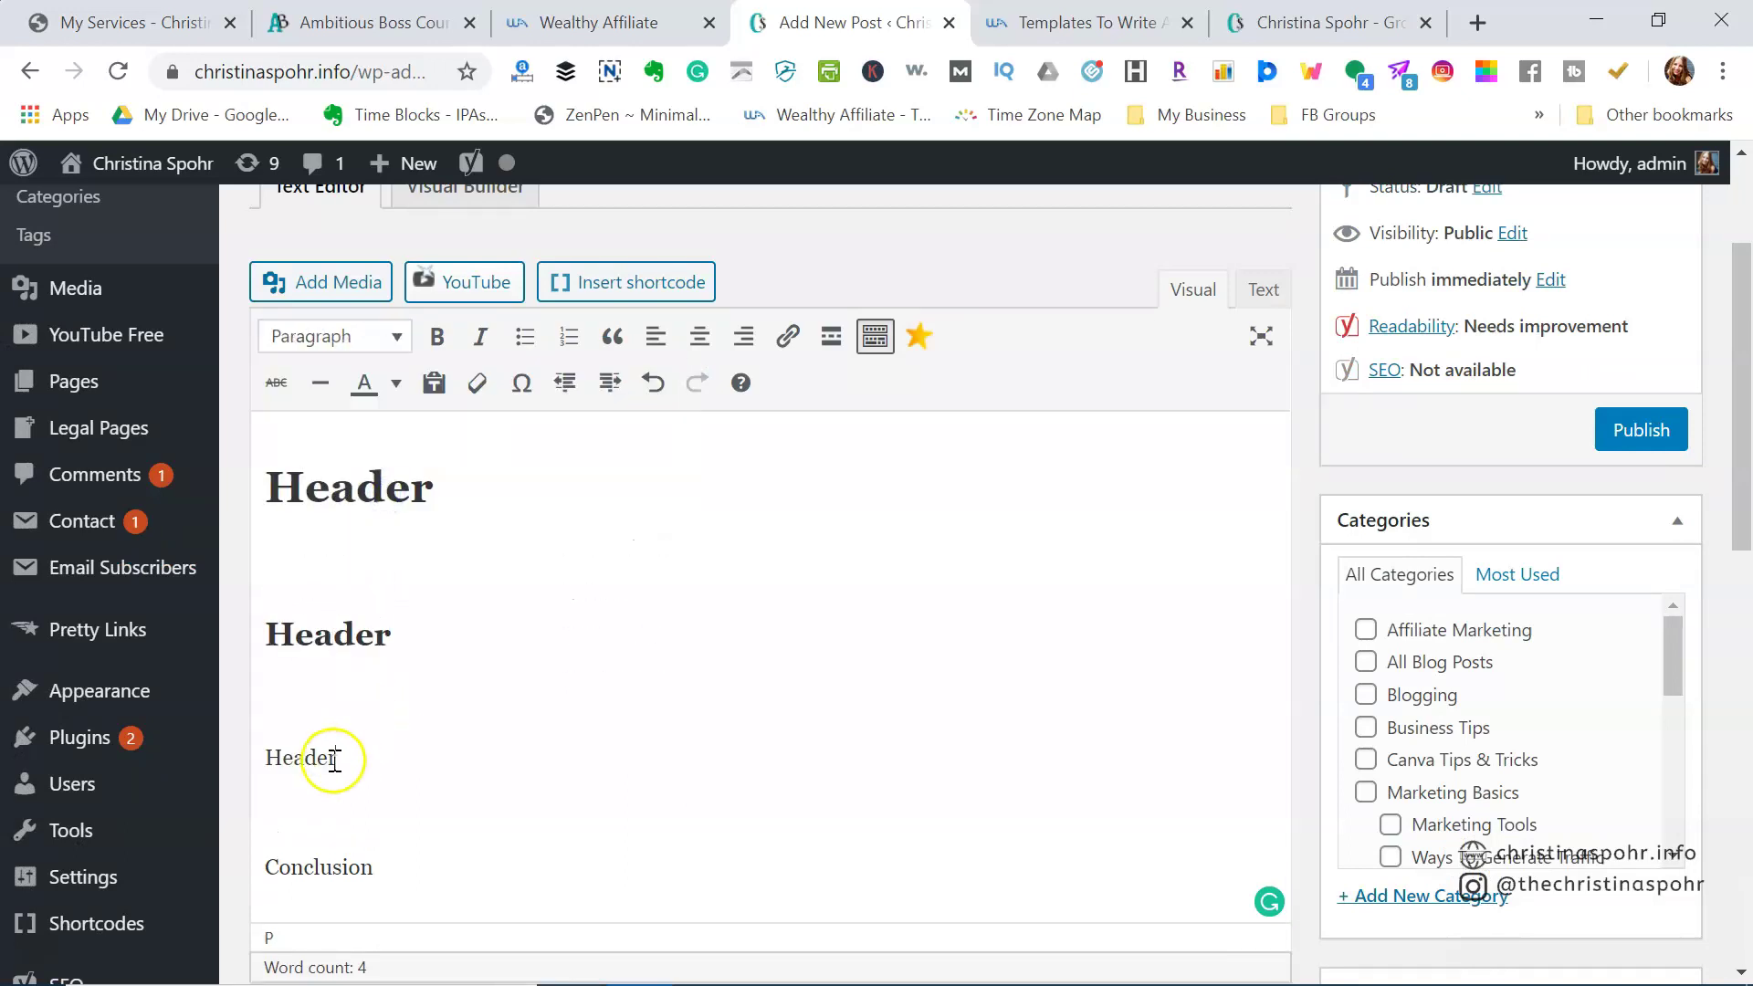
left_click(327, 339)
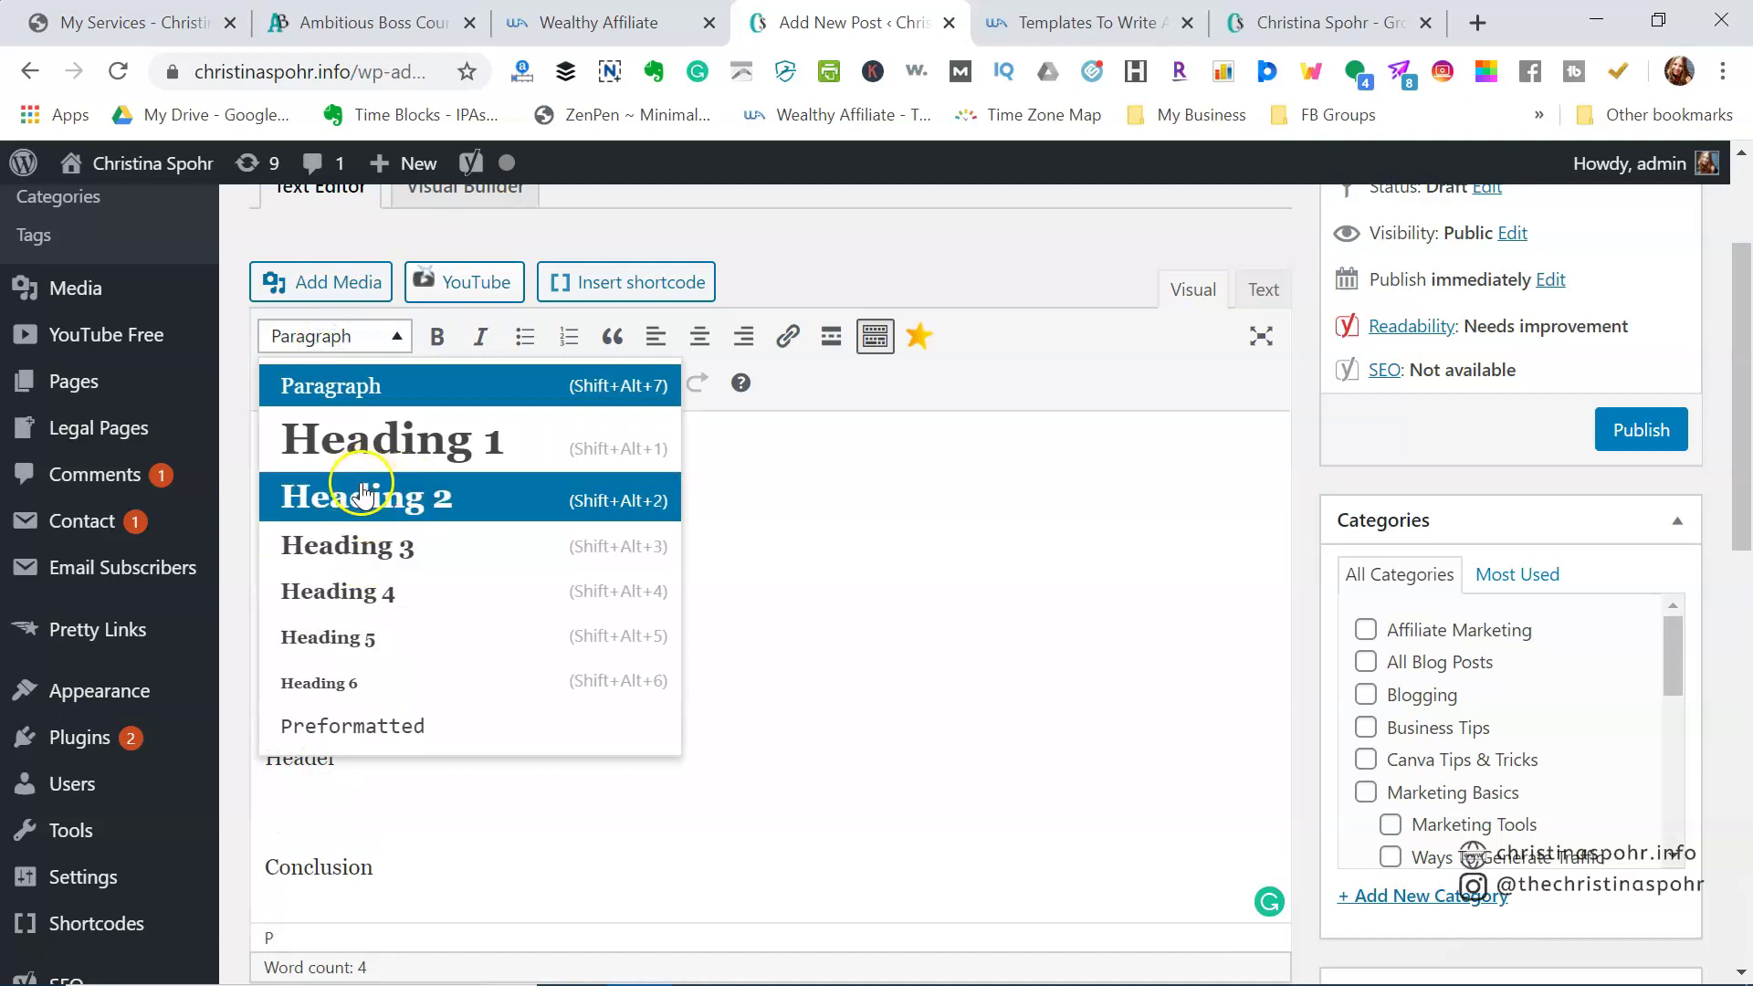
left_click(380, 564)
- Format the Conclusion line as Heading 4
scroll(366, 620, "down", 3)
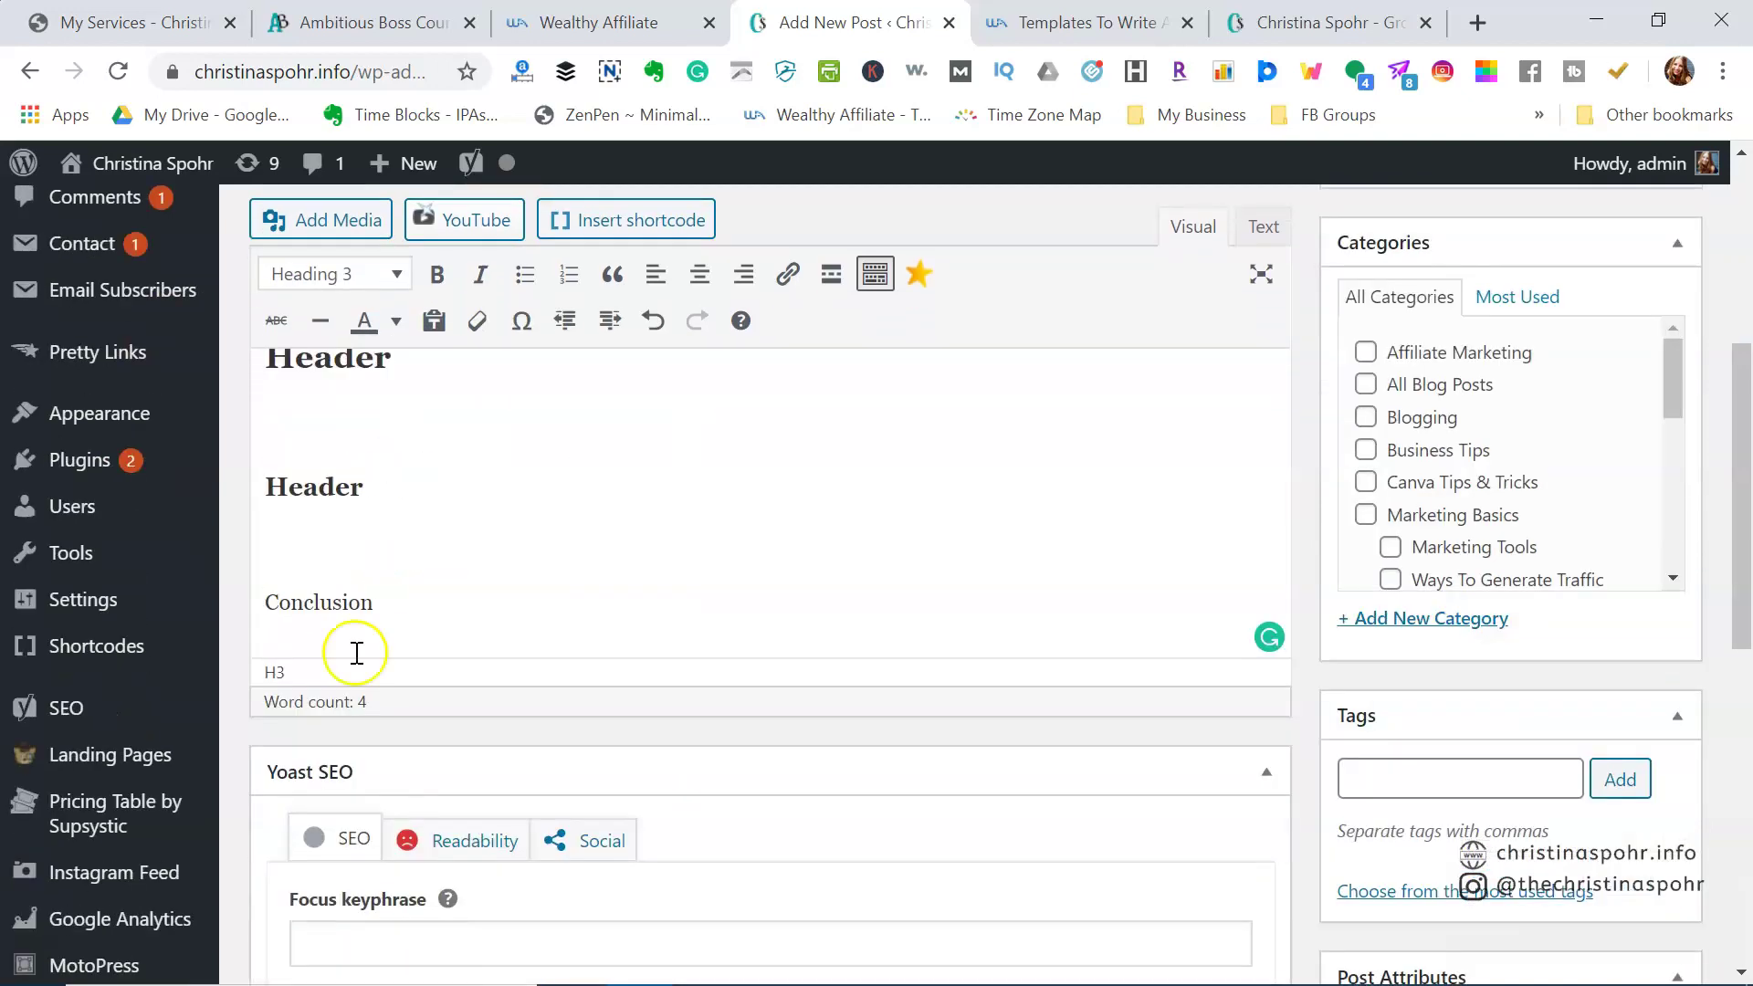
left_click(340, 599)
left_click(311, 274)
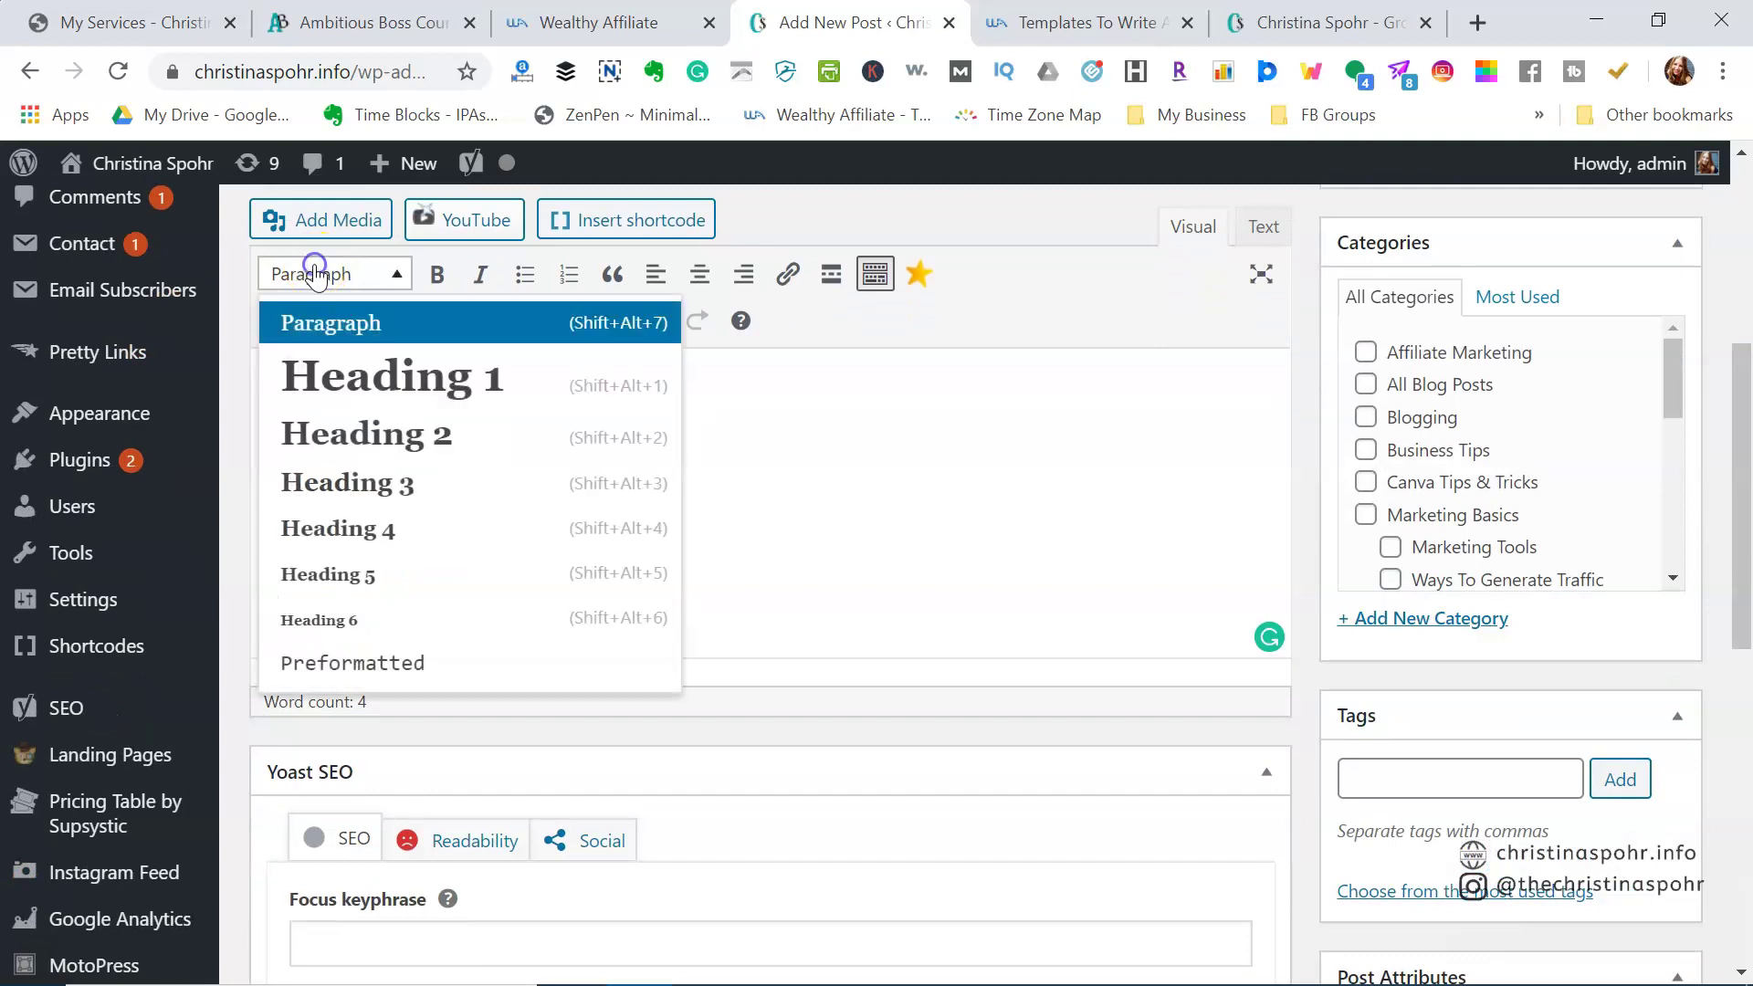
left_click(353, 528)
scroll(353, 520, "up", 2)
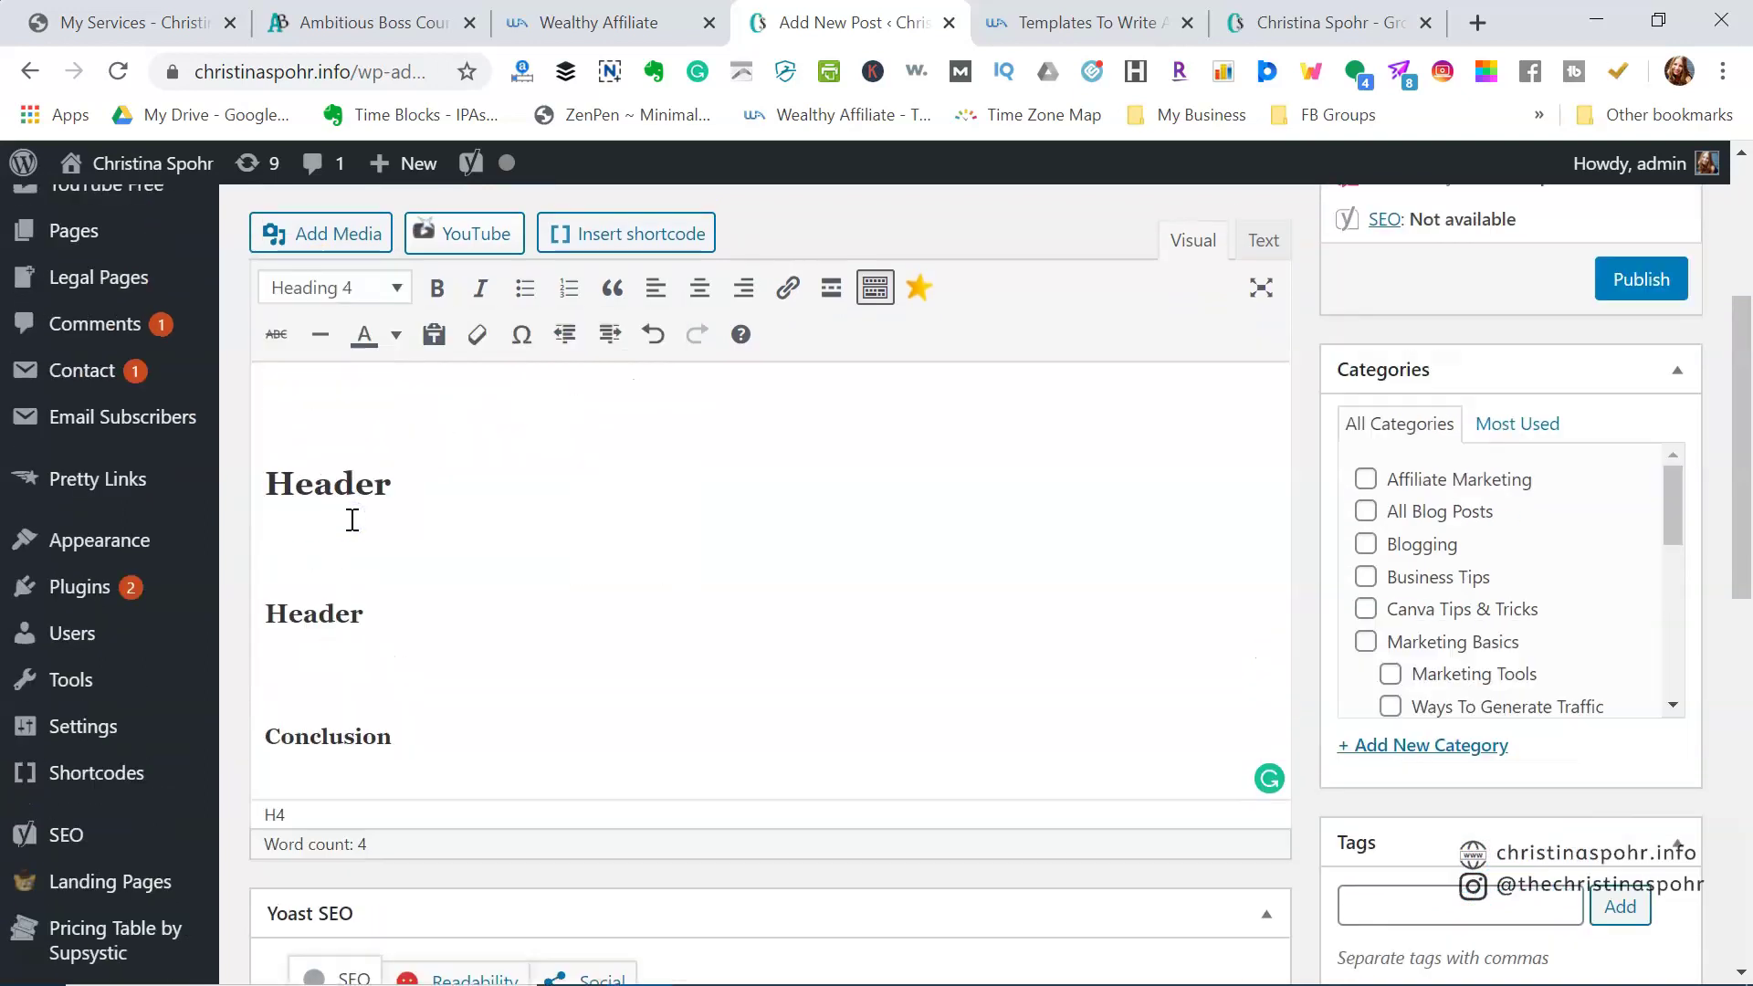
scroll(353, 520, "up", 2)
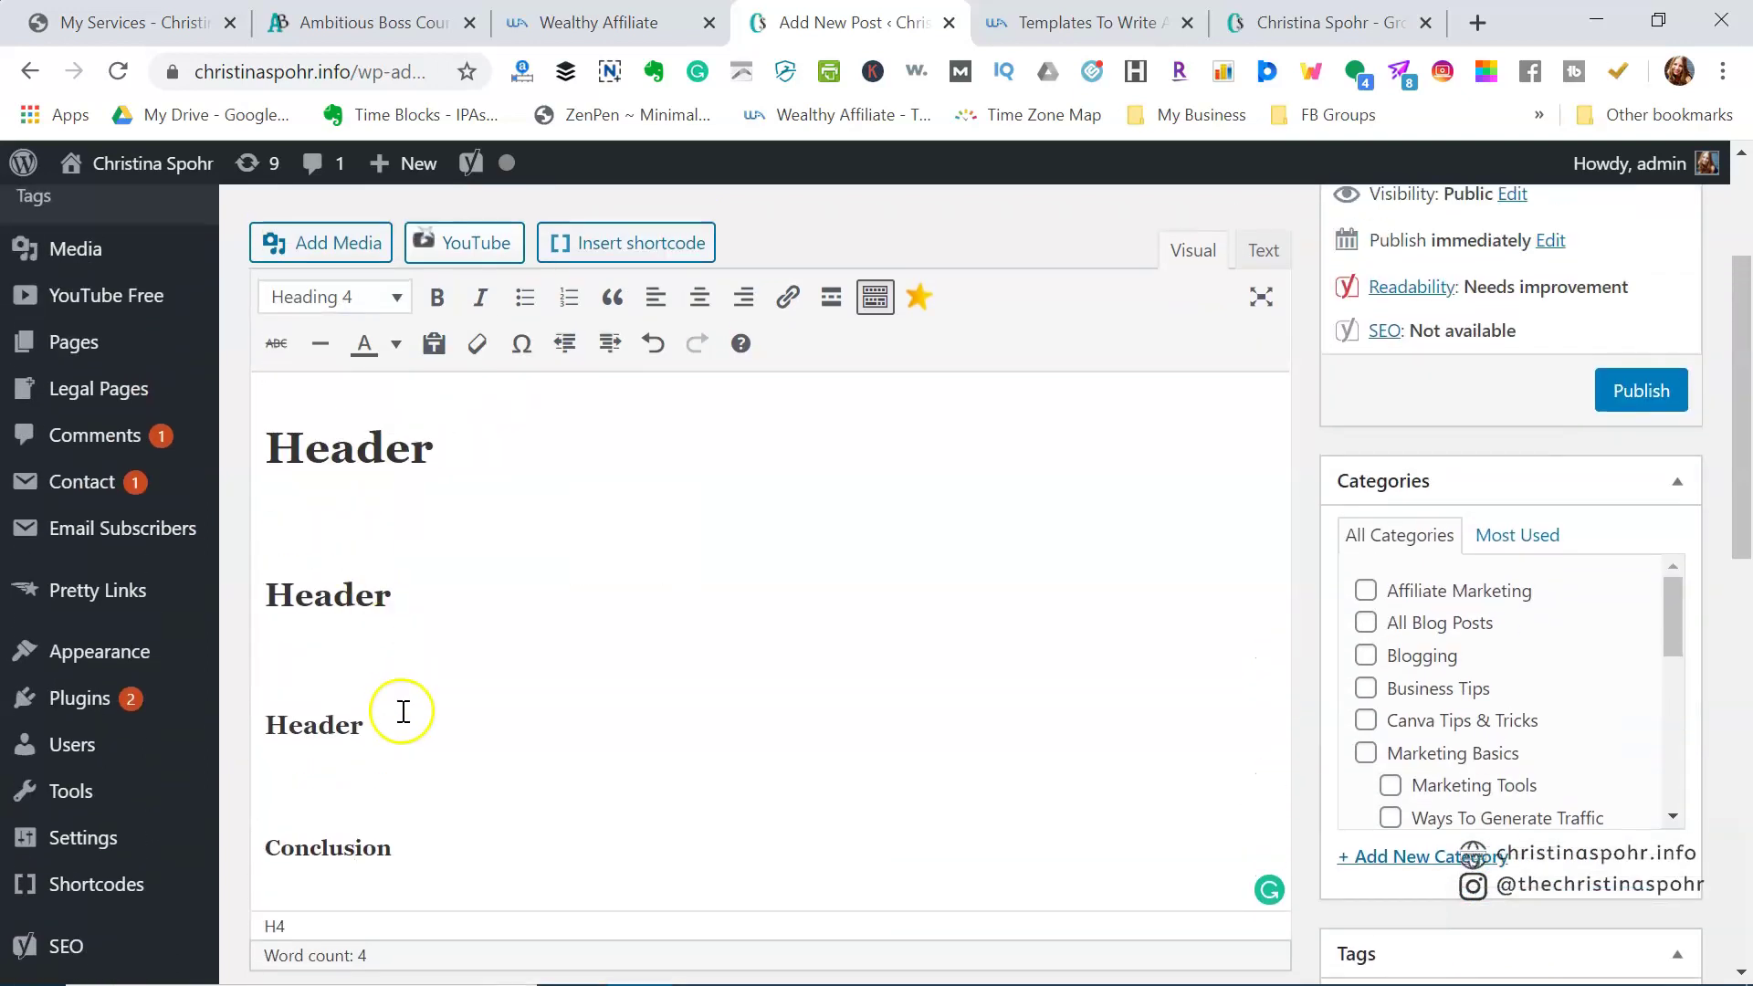
scroll(399, 712, "down", 1)
- Change the third Header line to Heading 2
left_click(332, 535)
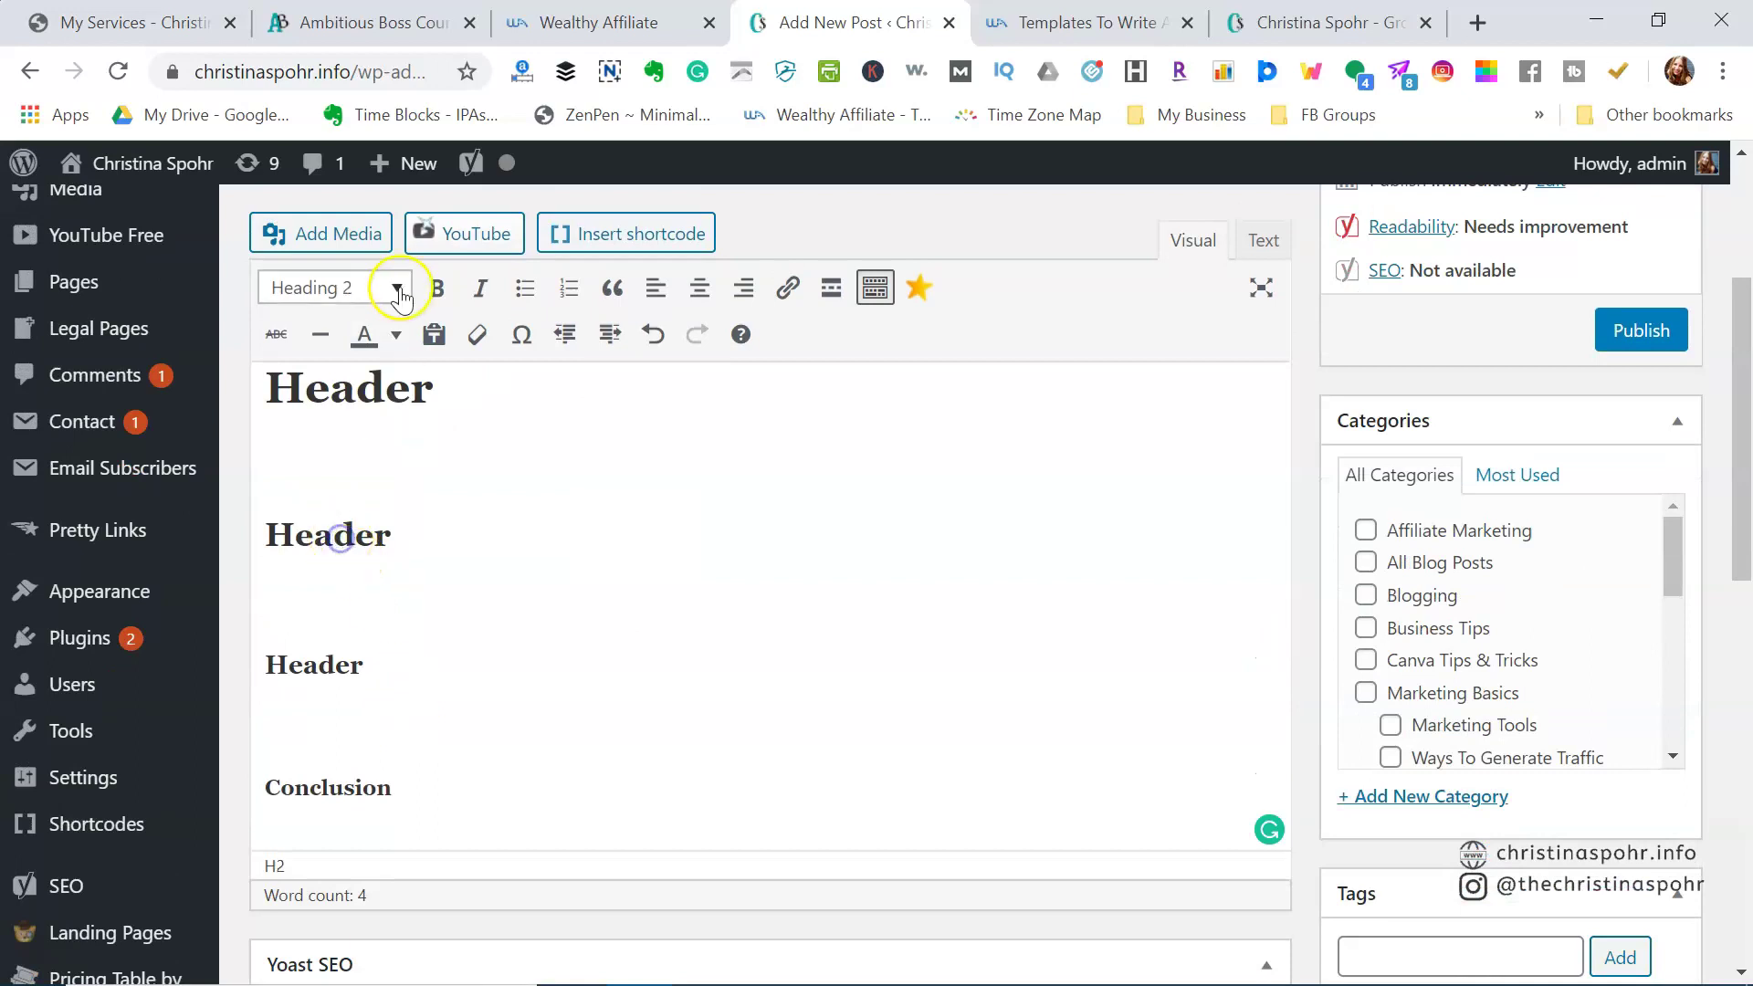
left_click(324, 667)
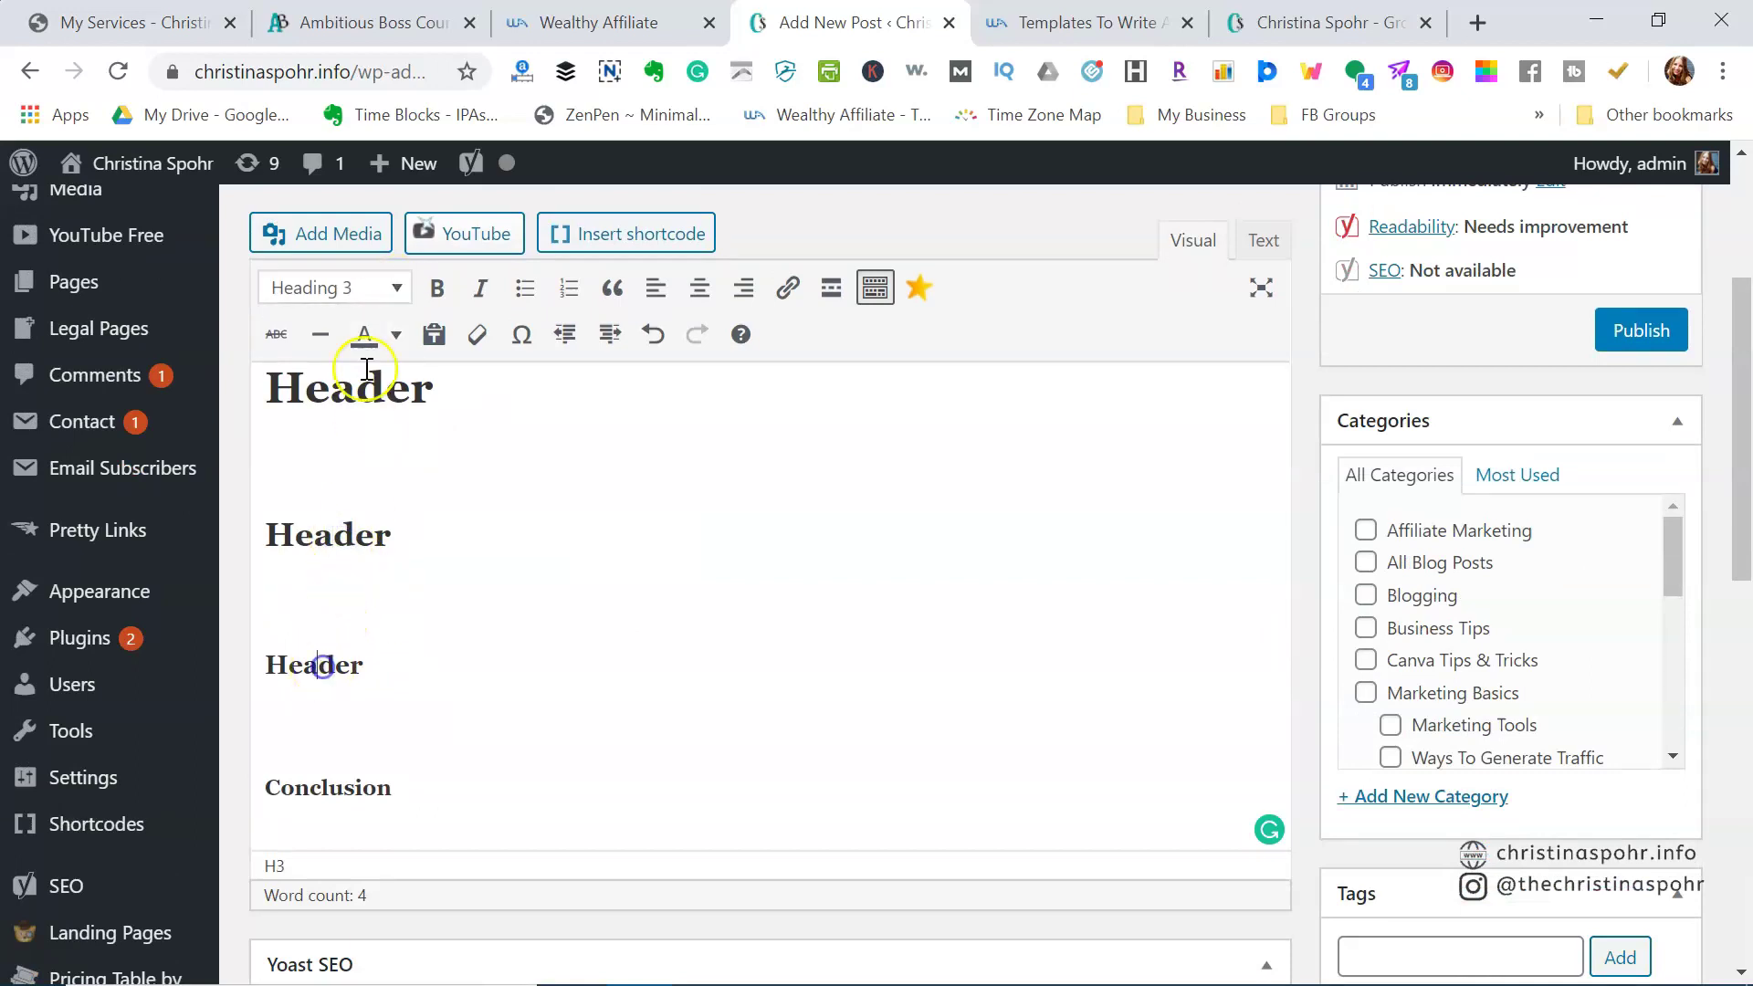
left_click(370, 287)
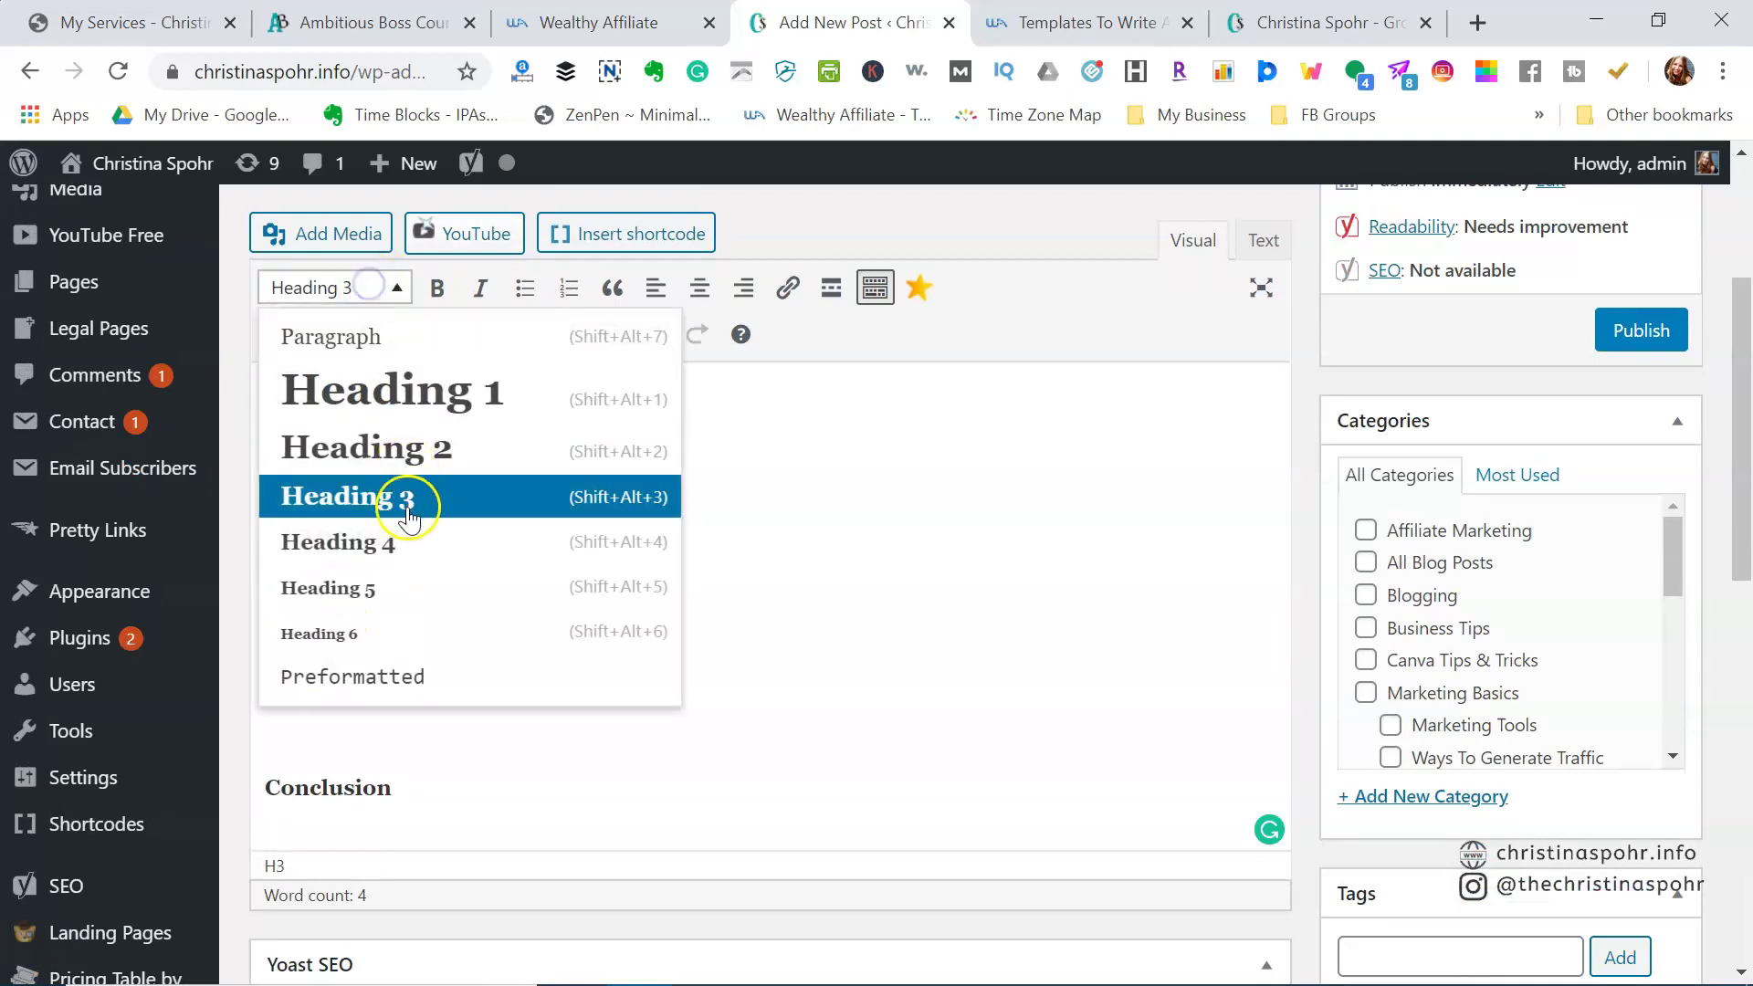
left_click(419, 454)
left_click(382, 739)
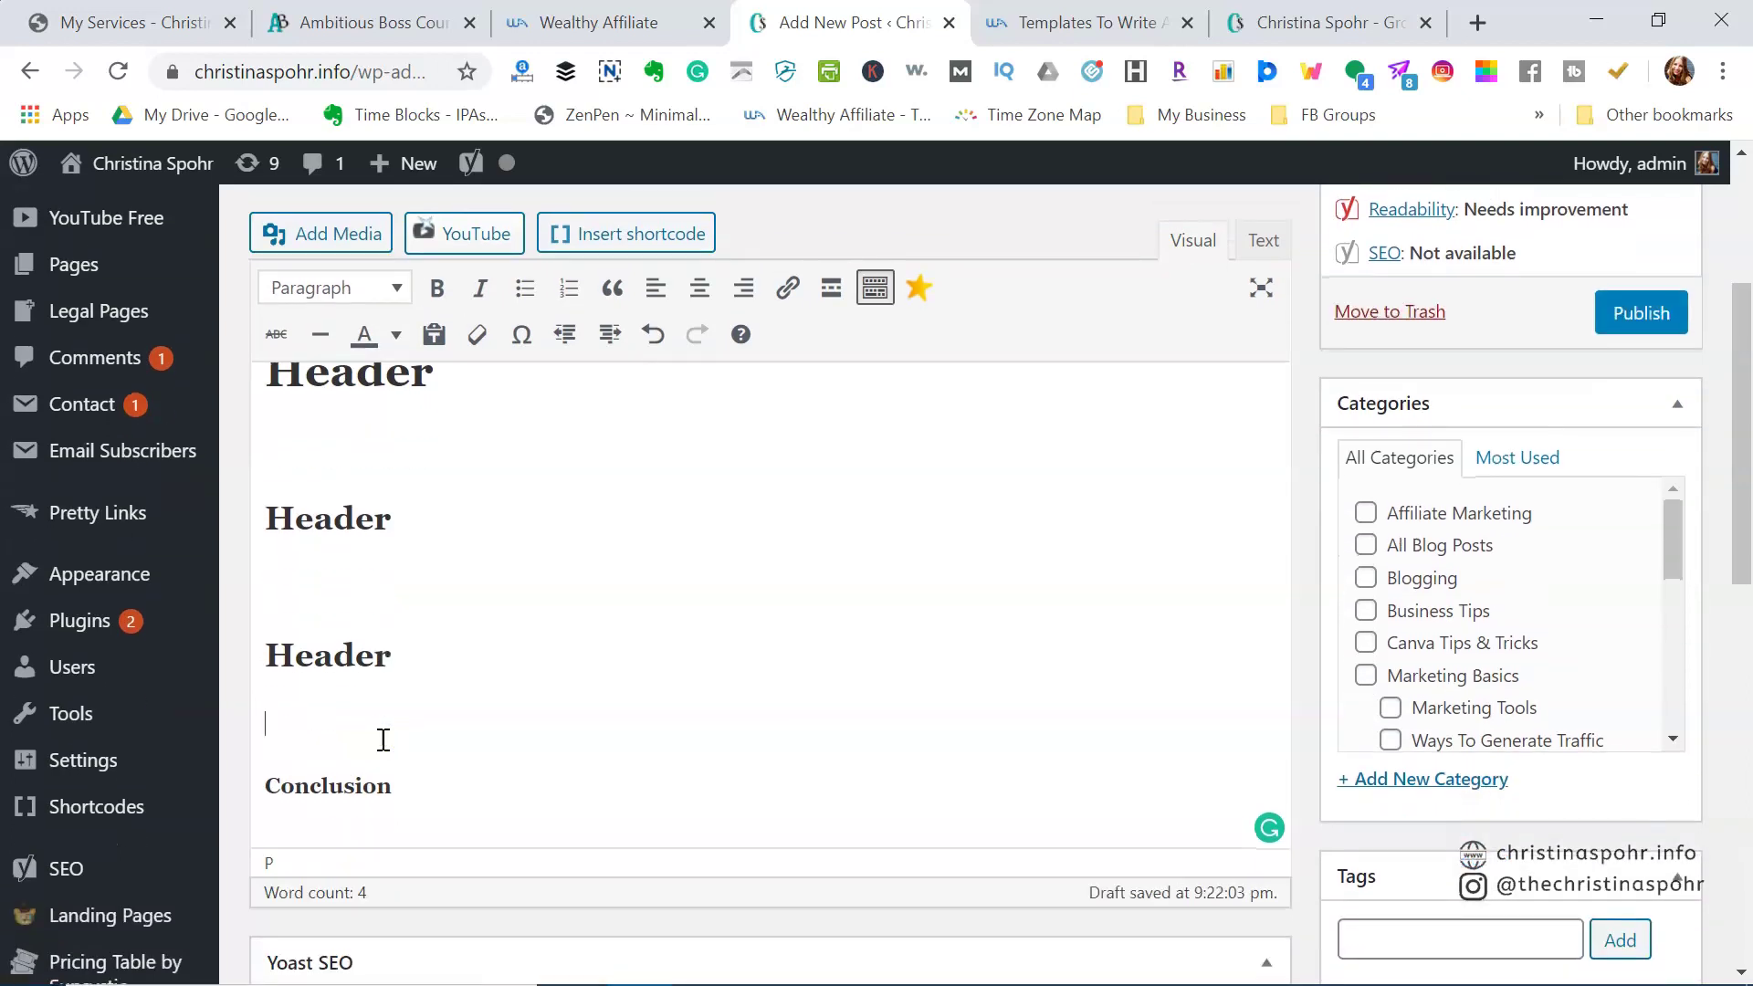
- Extend the third Header line with the text "4 ways to_______"
left_click(419, 657)
type("w")
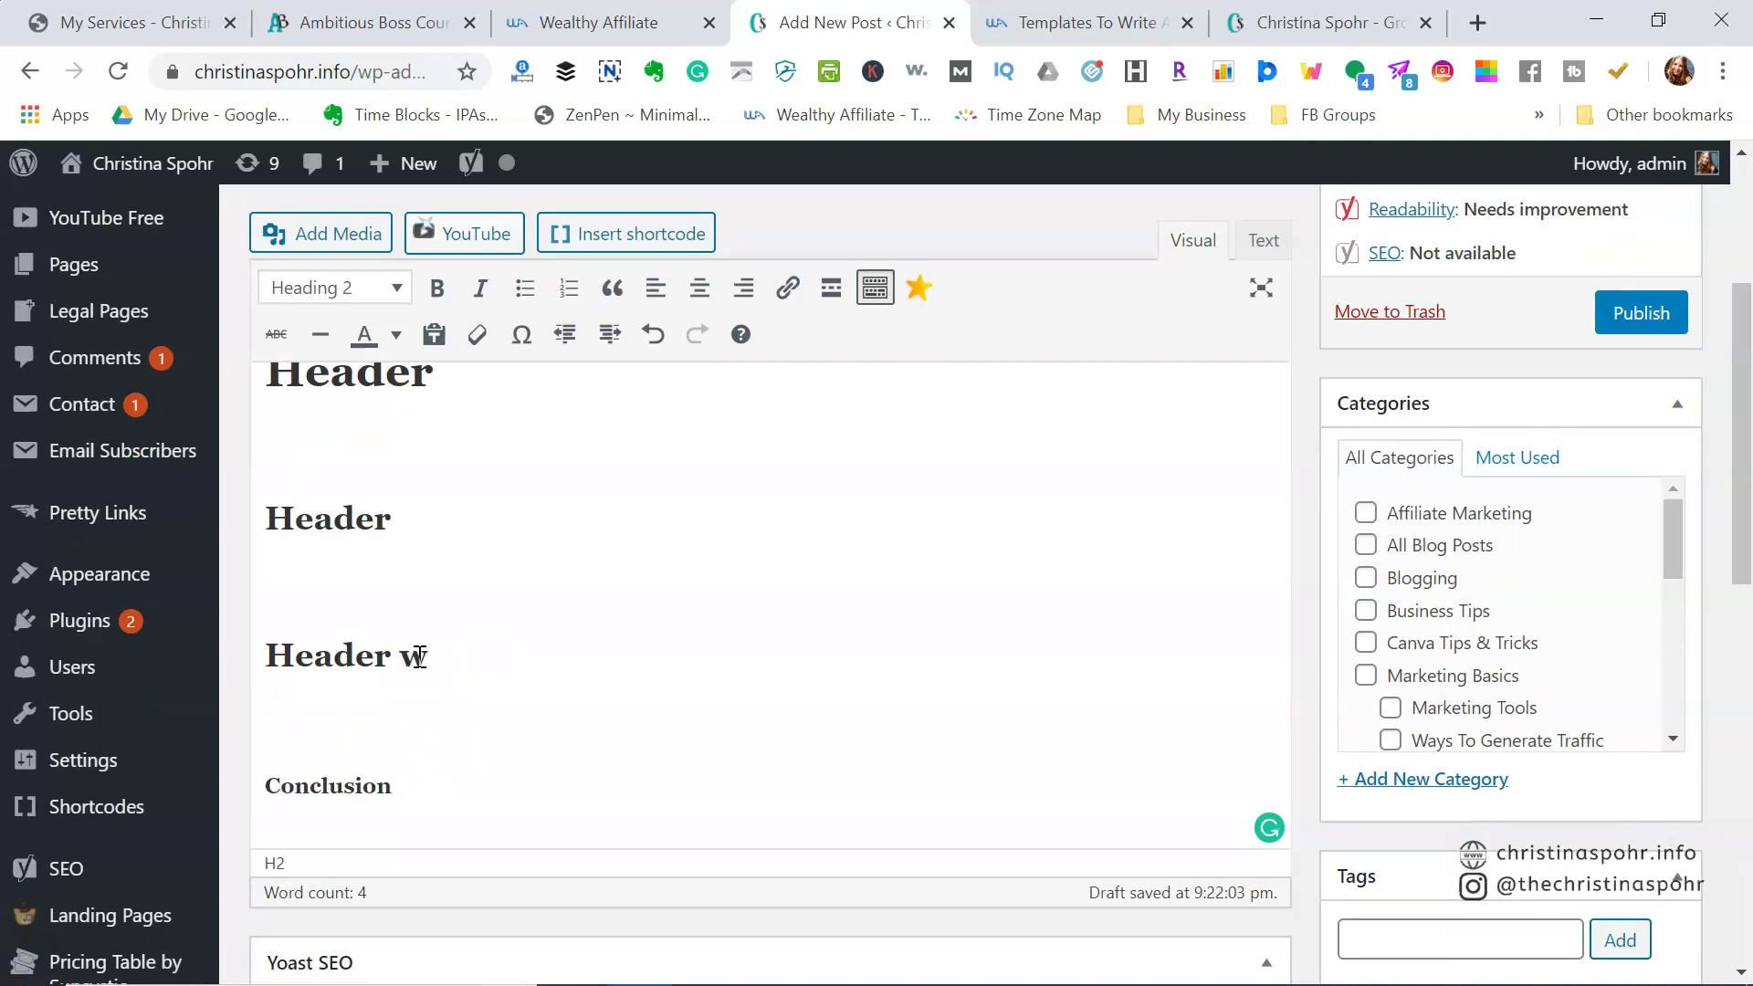
type("ays ays to_______")
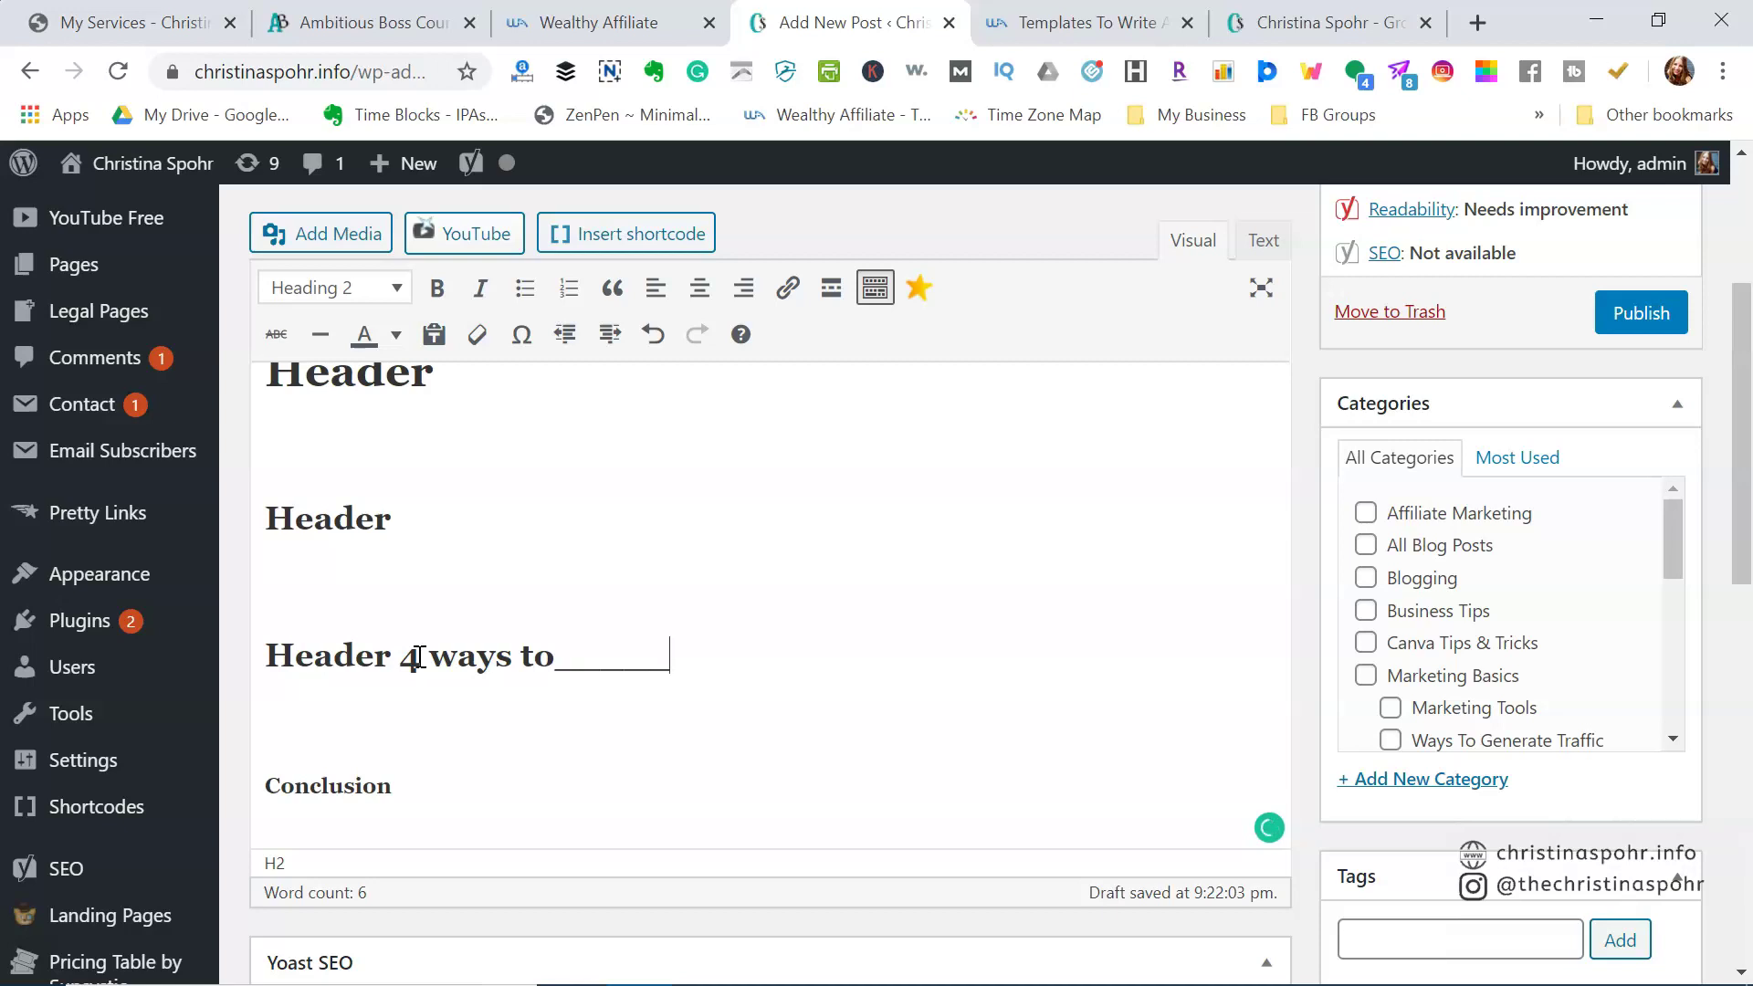
- Enter the numbers 1, 2, 3 and 4 on separate lines beneath the "4 ways to" header
left_click(354, 698)
type("1")
key("Return")
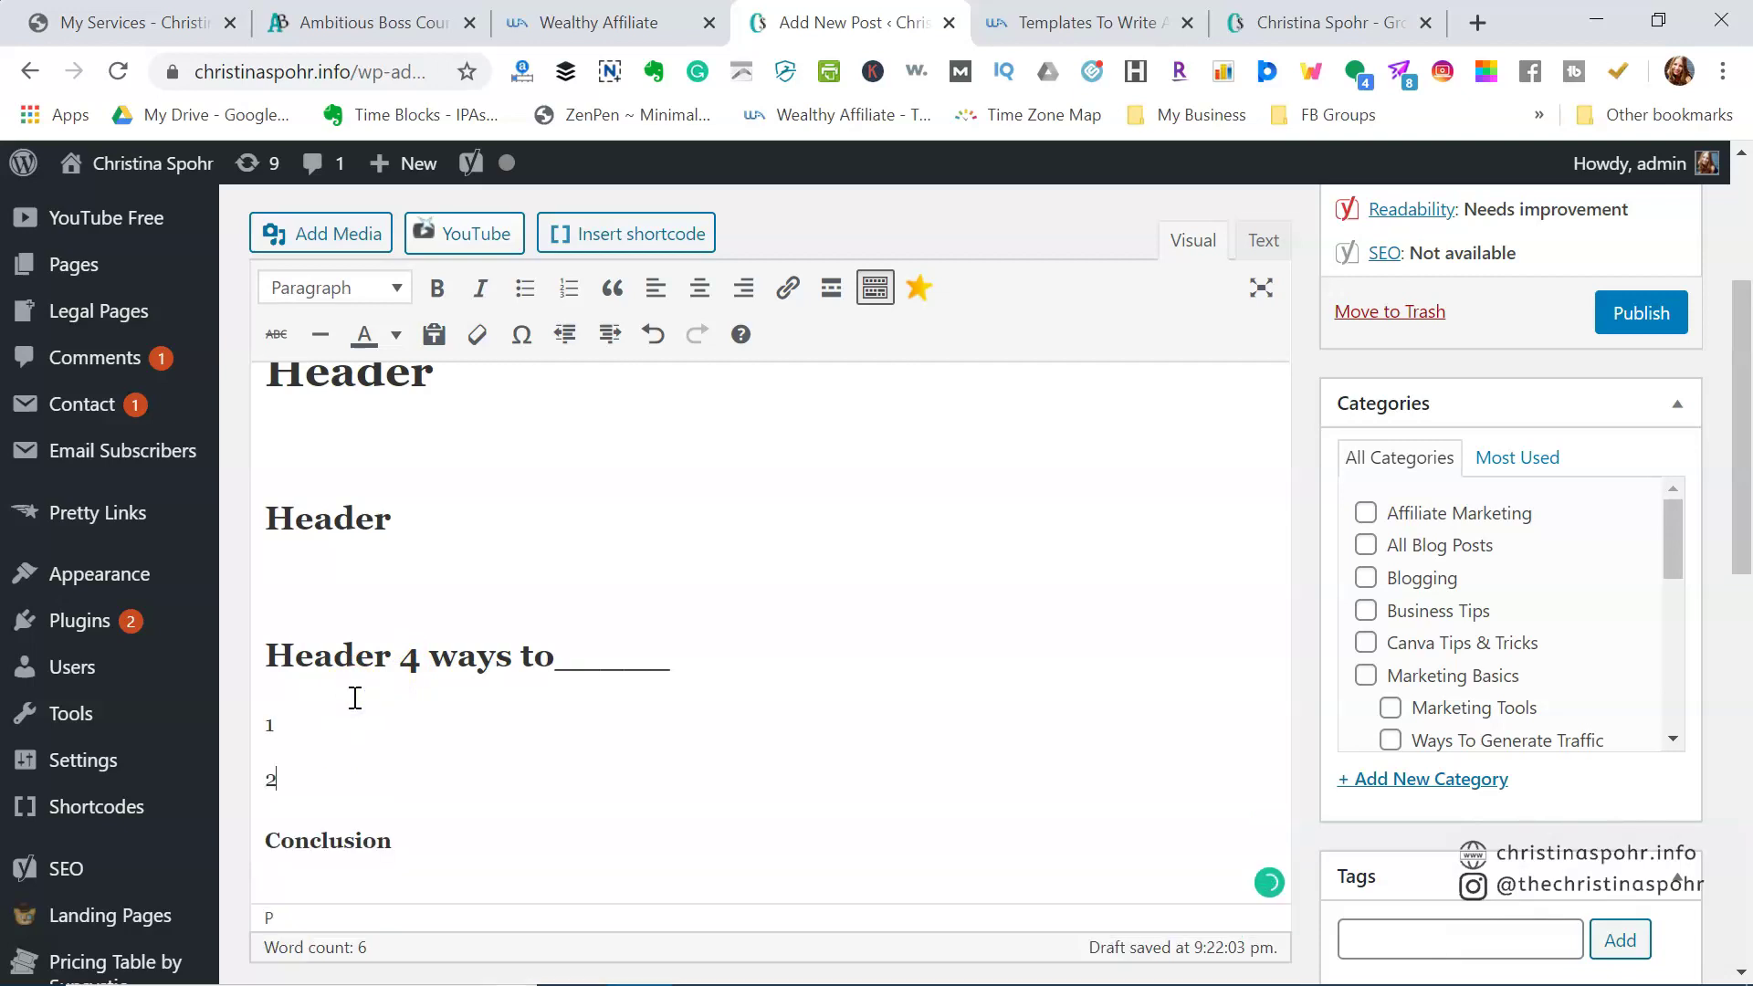
type("2")
key("Return")
type("3")
key("Return")
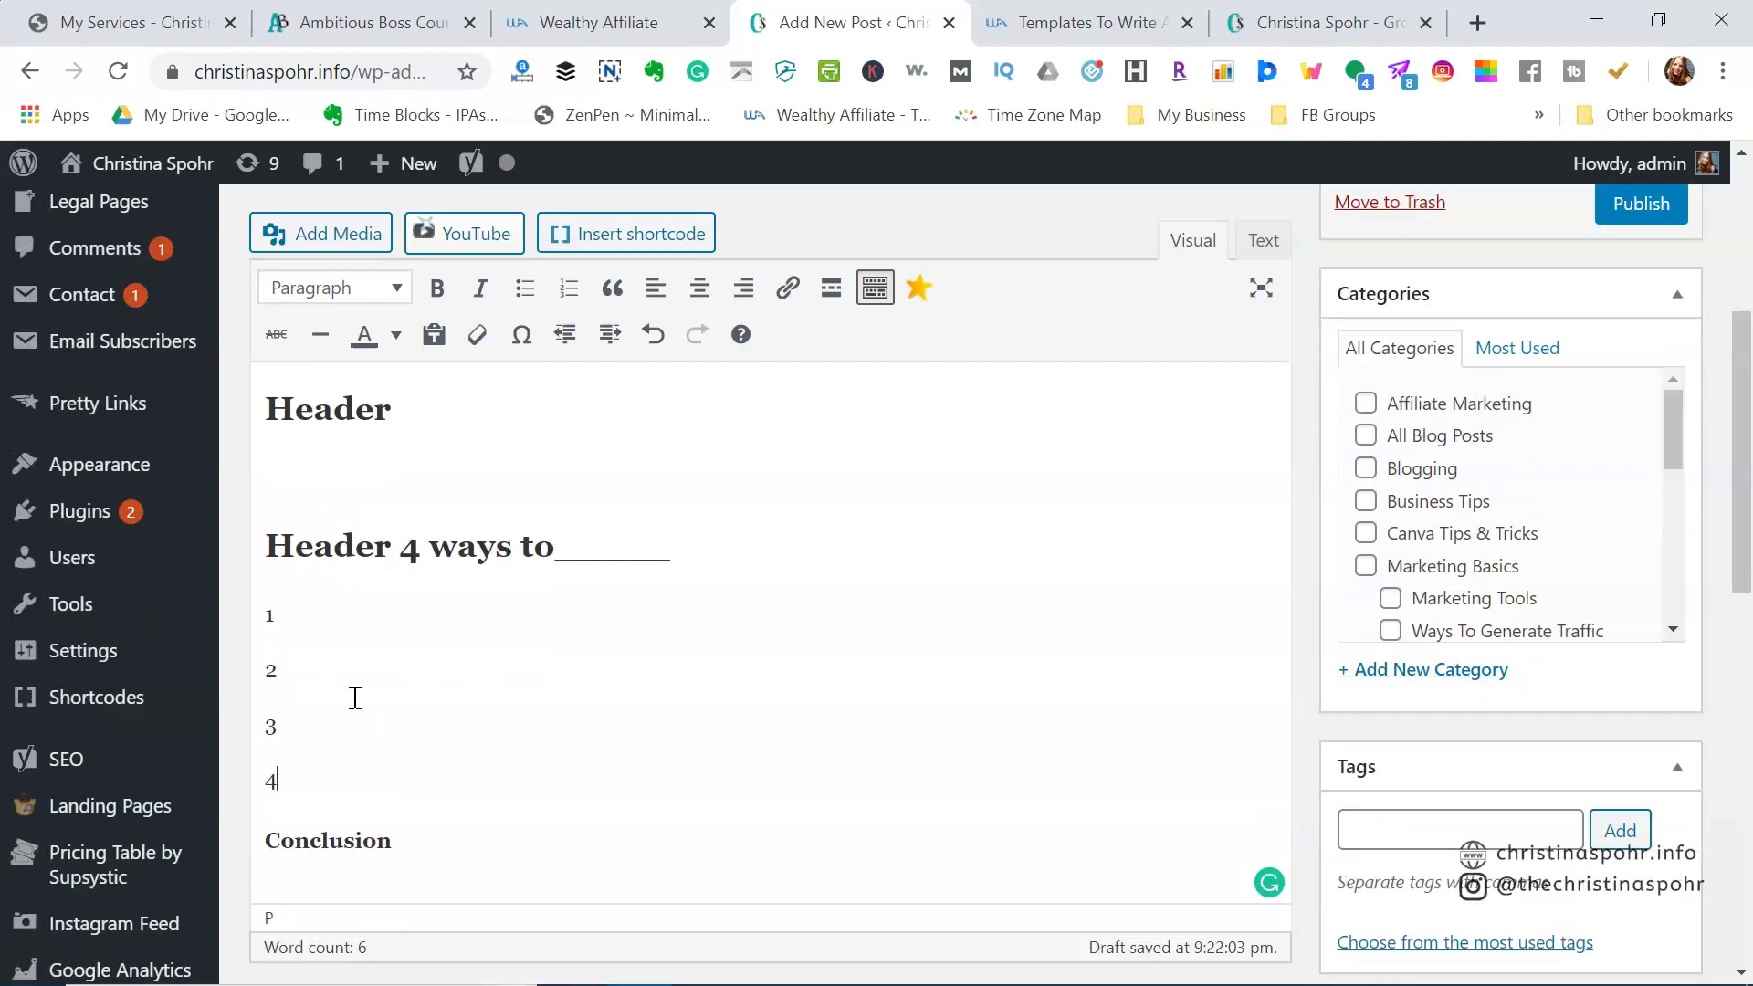
- Format the lines numbered 1 and 2 as Heading 3
left_click(289, 623)
left_click(367, 287)
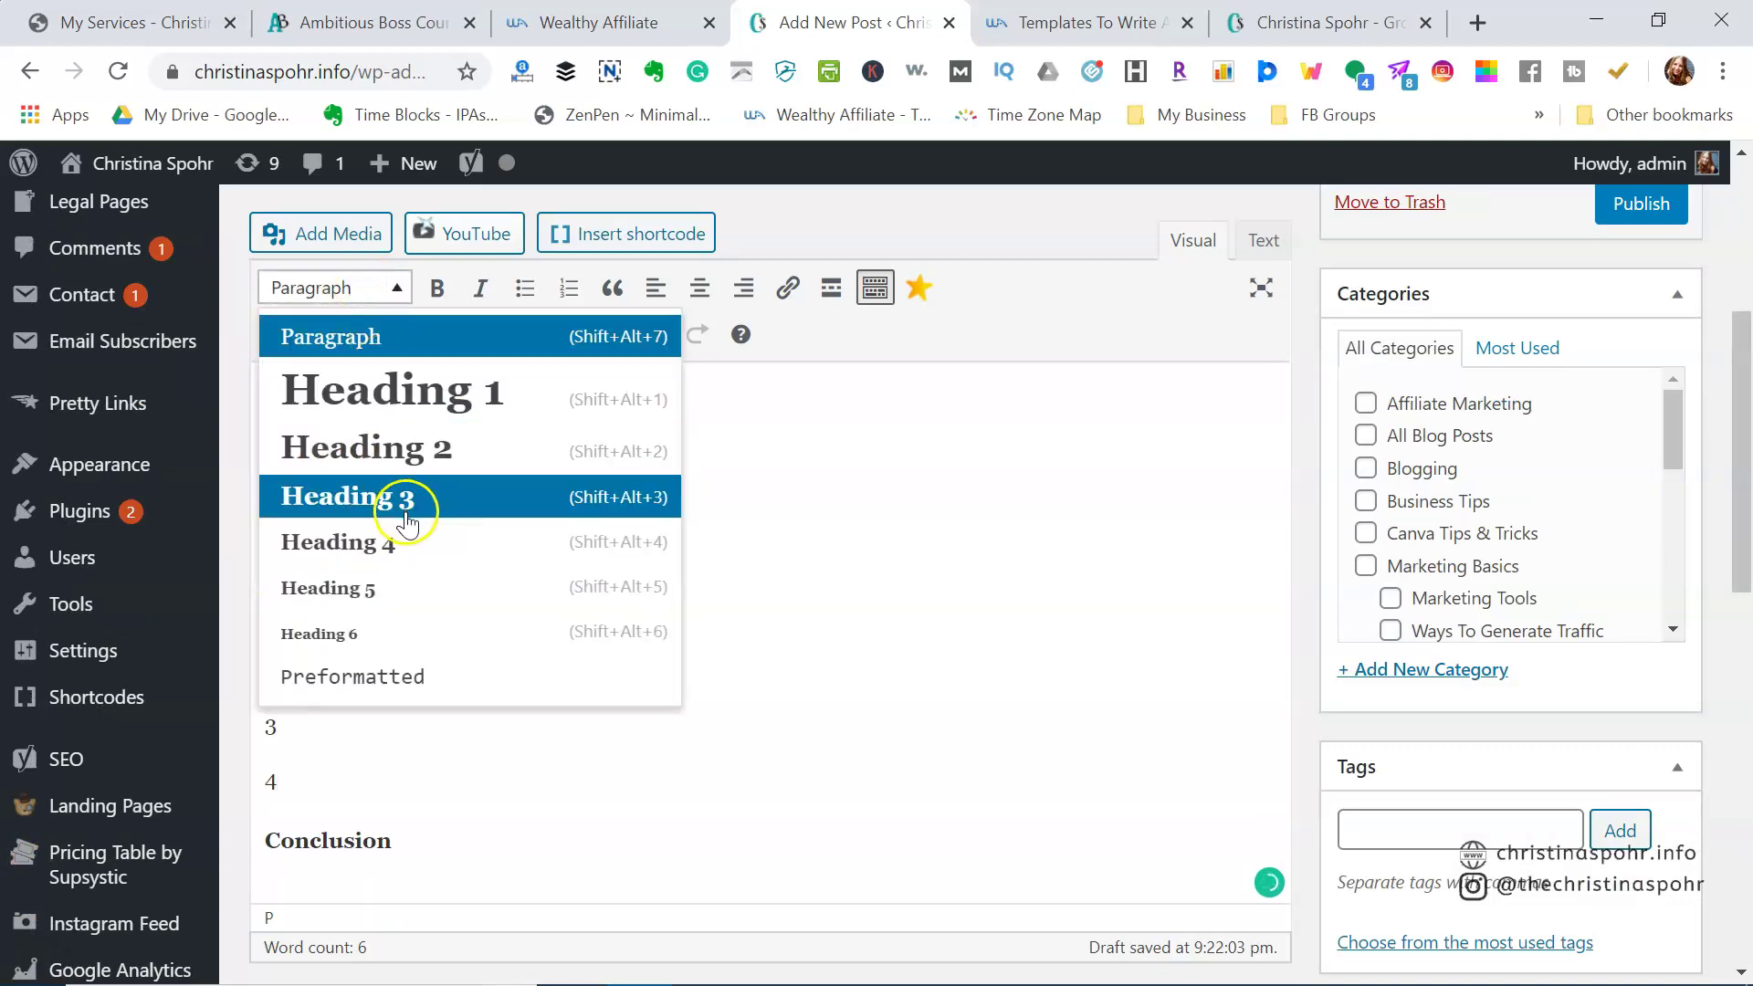
left_click(406, 520)
left_click(268, 681)
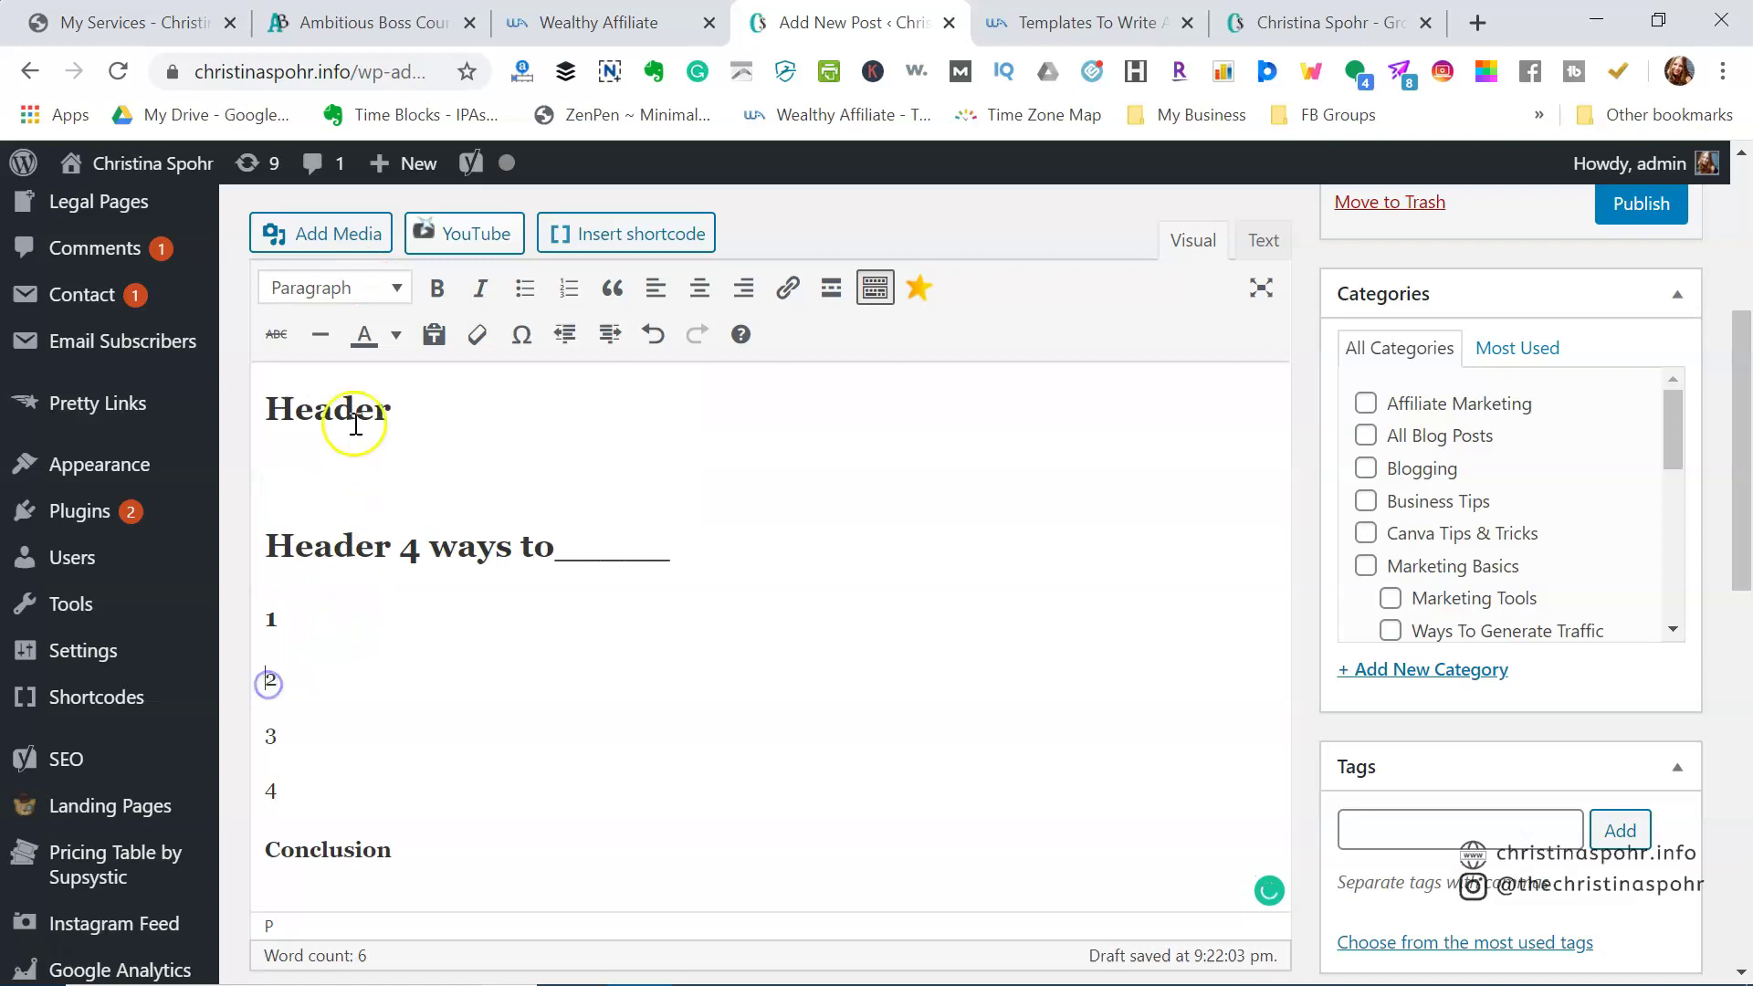
left_click(368, 290)
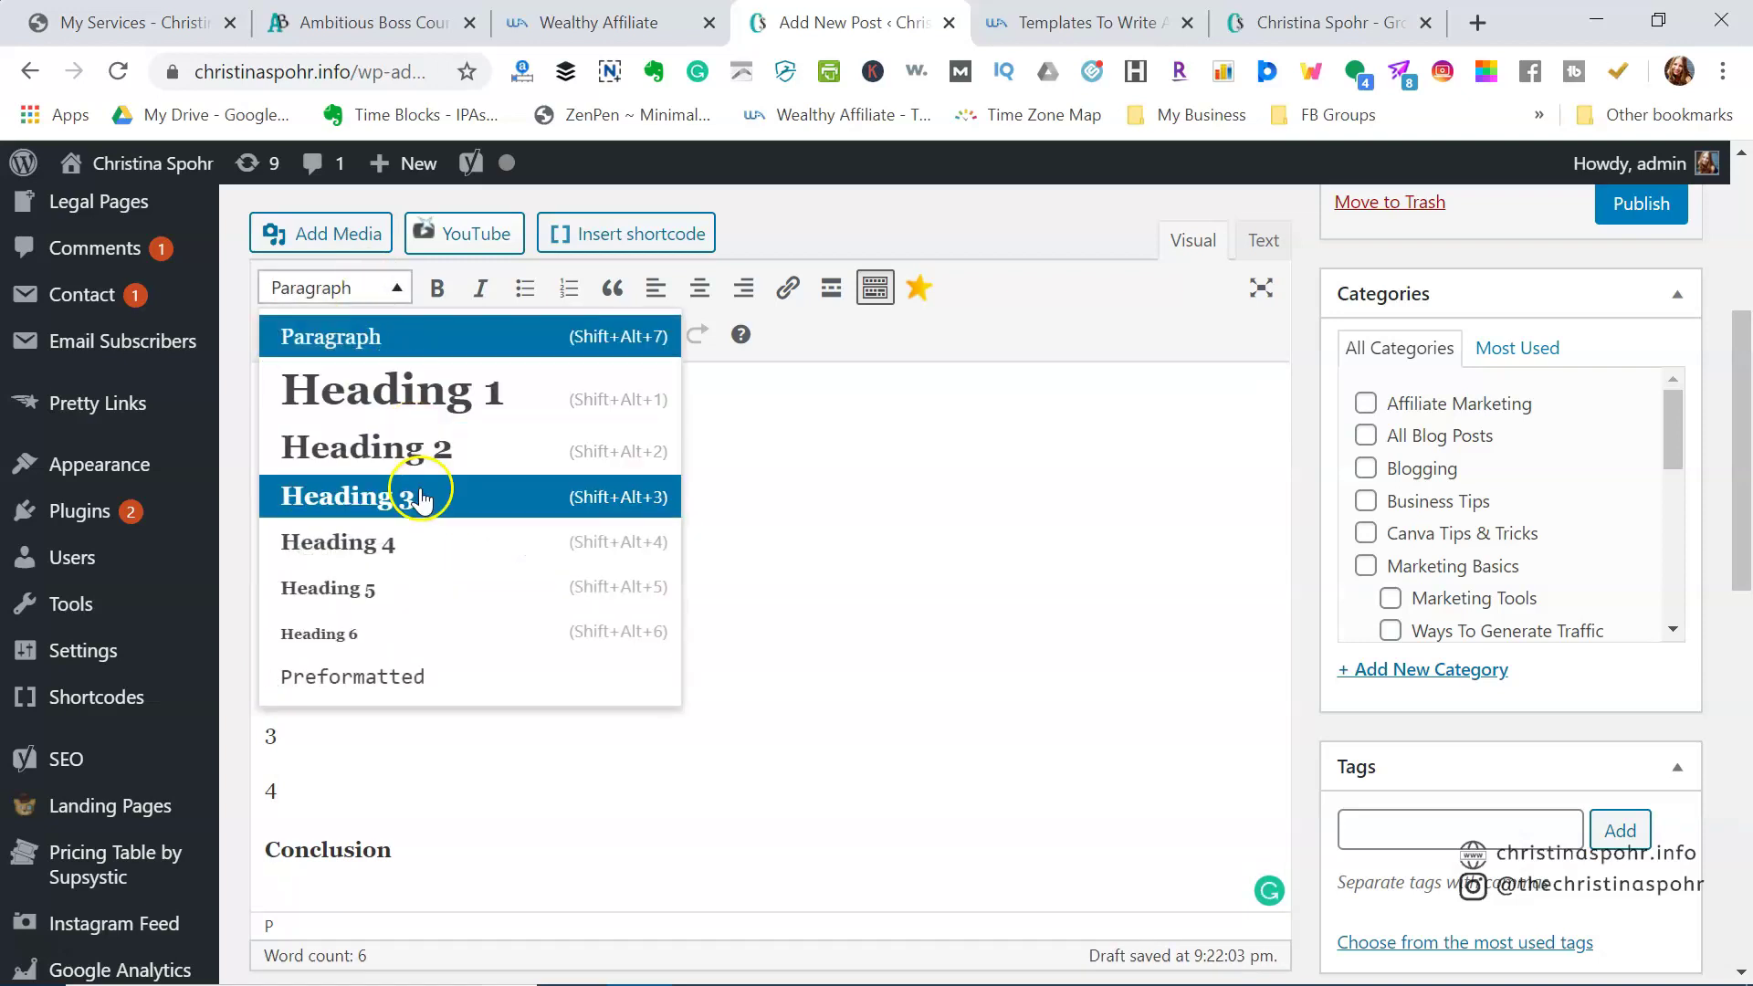
left_click(420, 498)
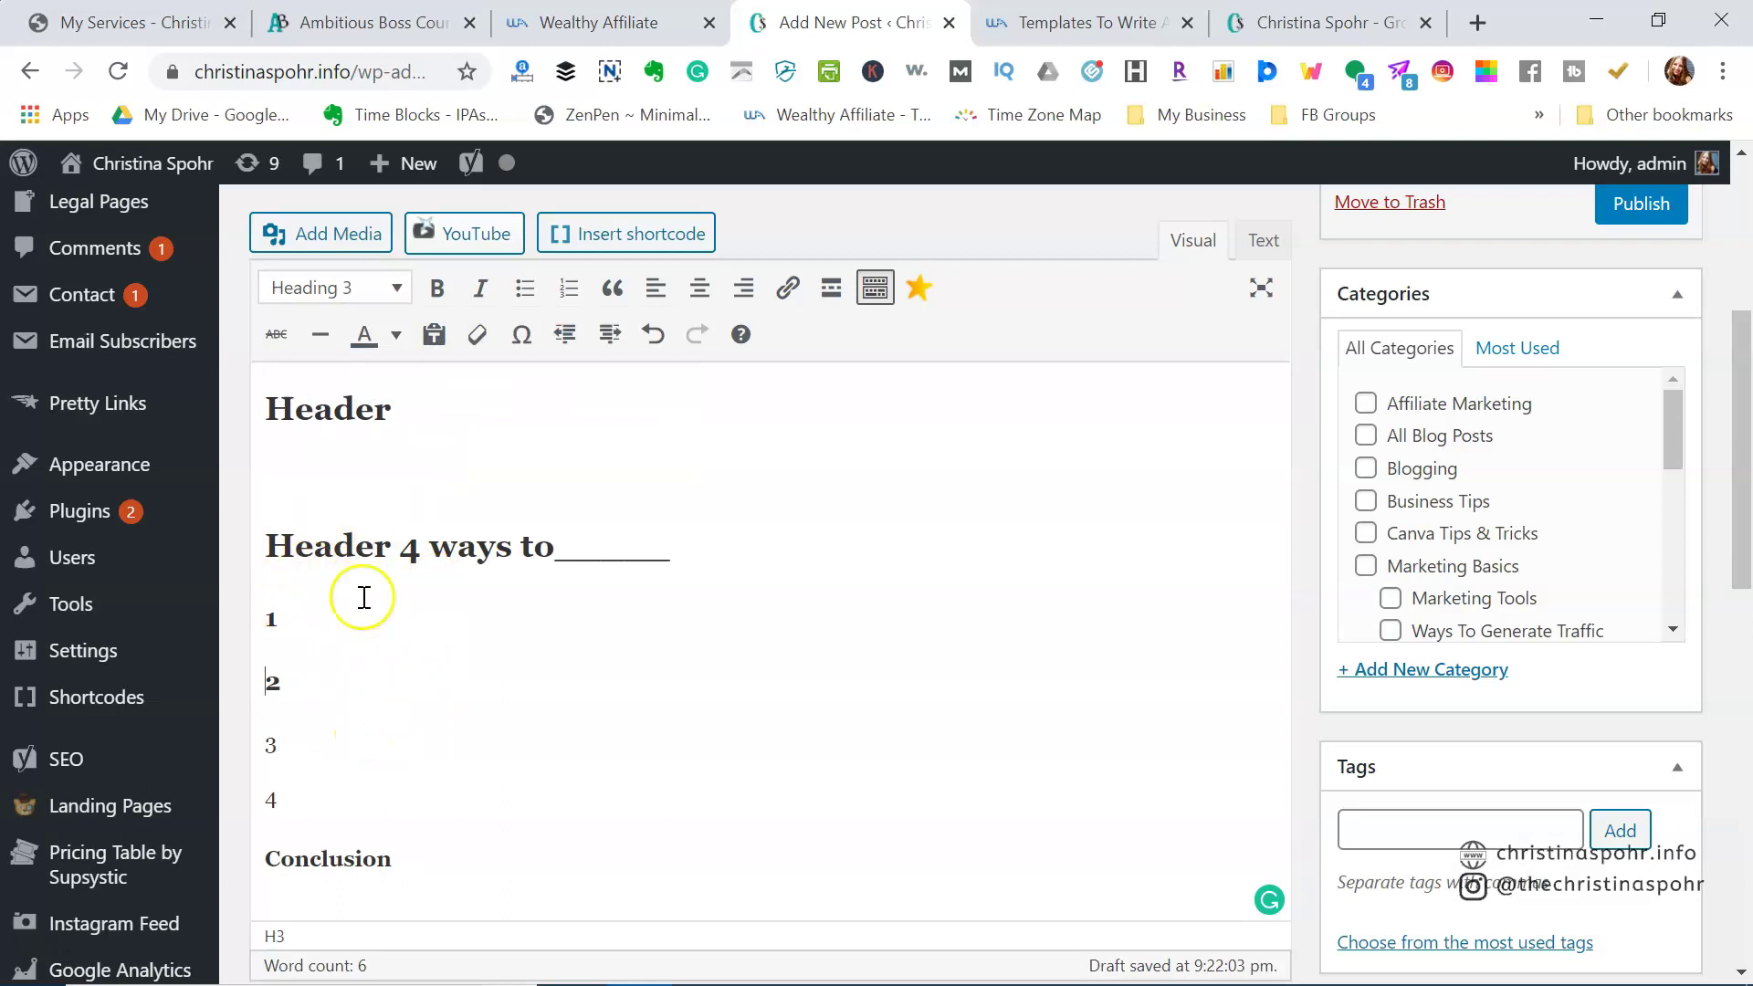
- Check the post's Yoast readability analysis and highlight the Consecutive sentences problem in the body text
scroll(356, 604, "down", 5)
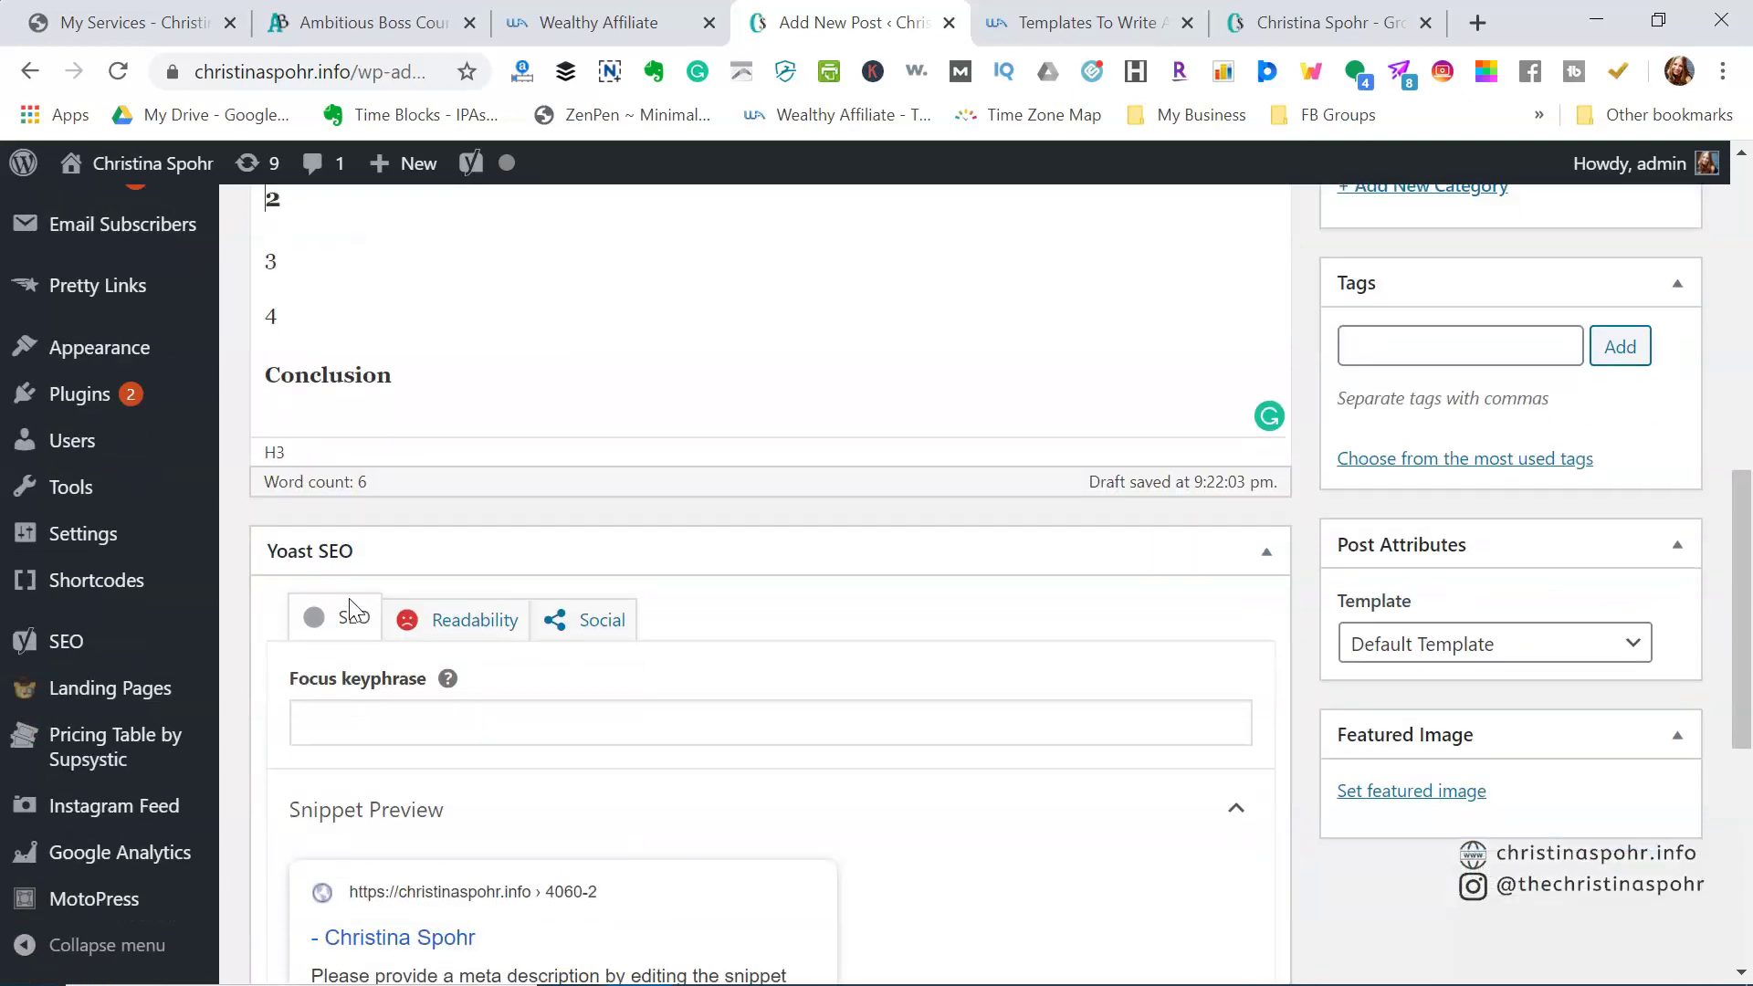
scroll(350, 614, "down", 1)
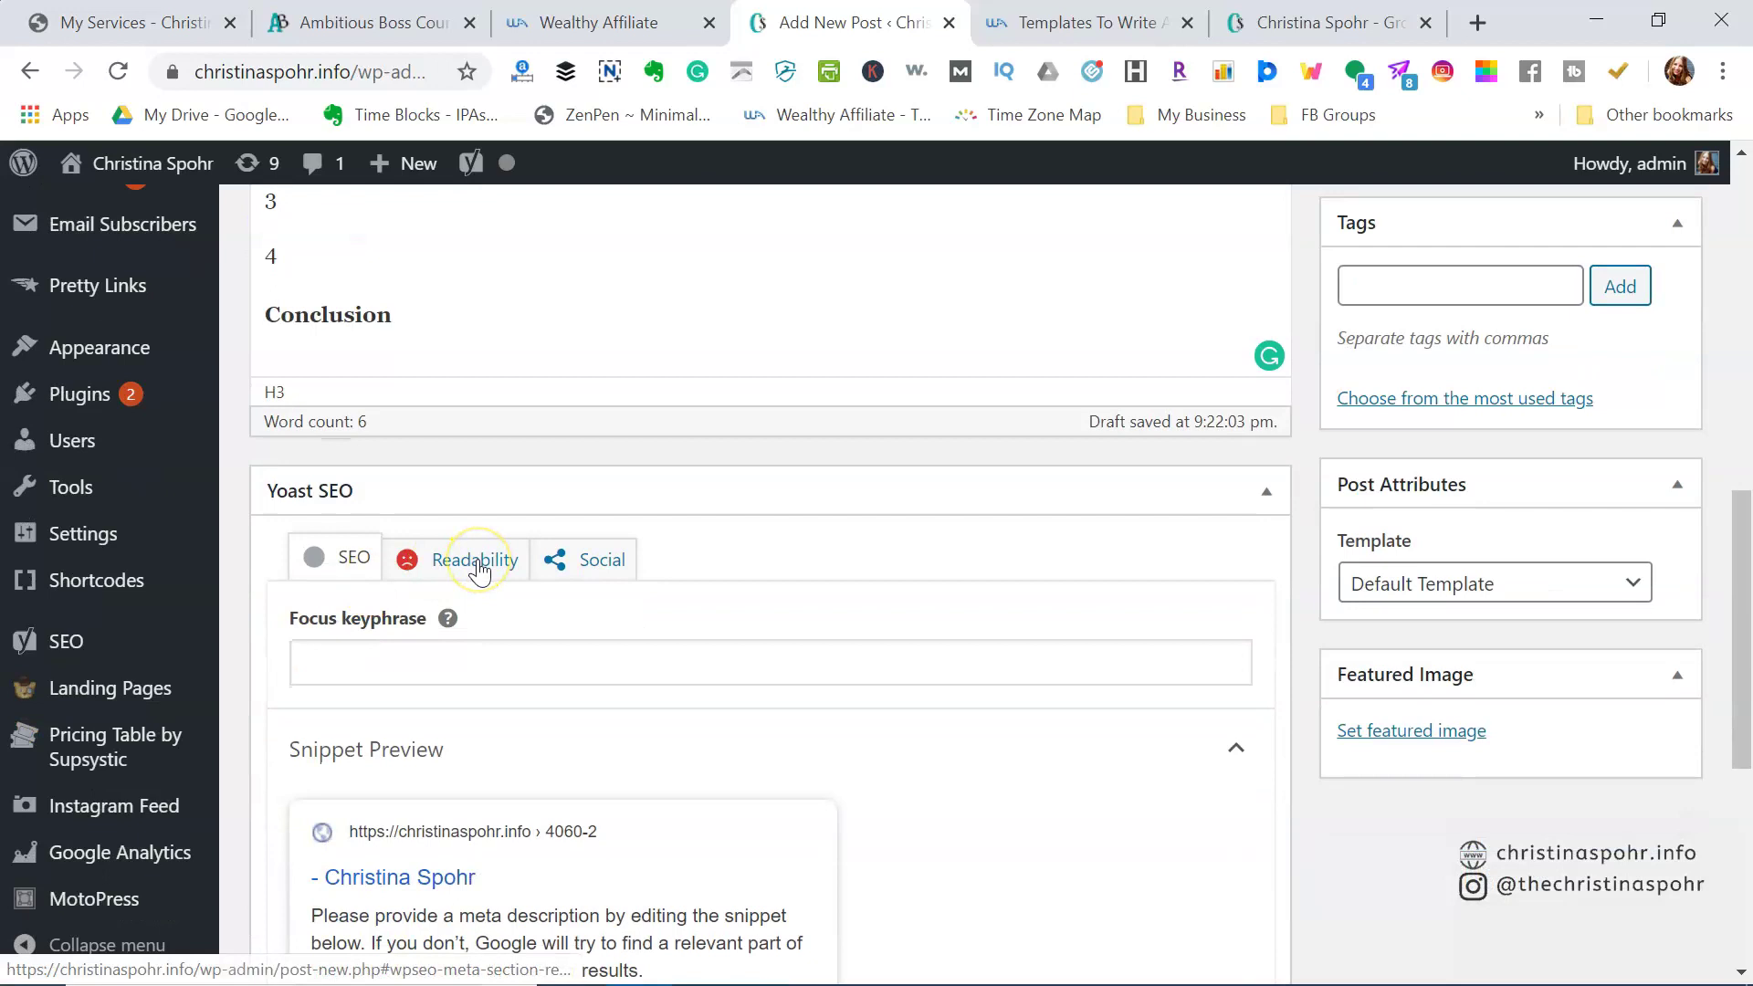
left_click(465, 566)
scroll(464, 566, "down", 3)
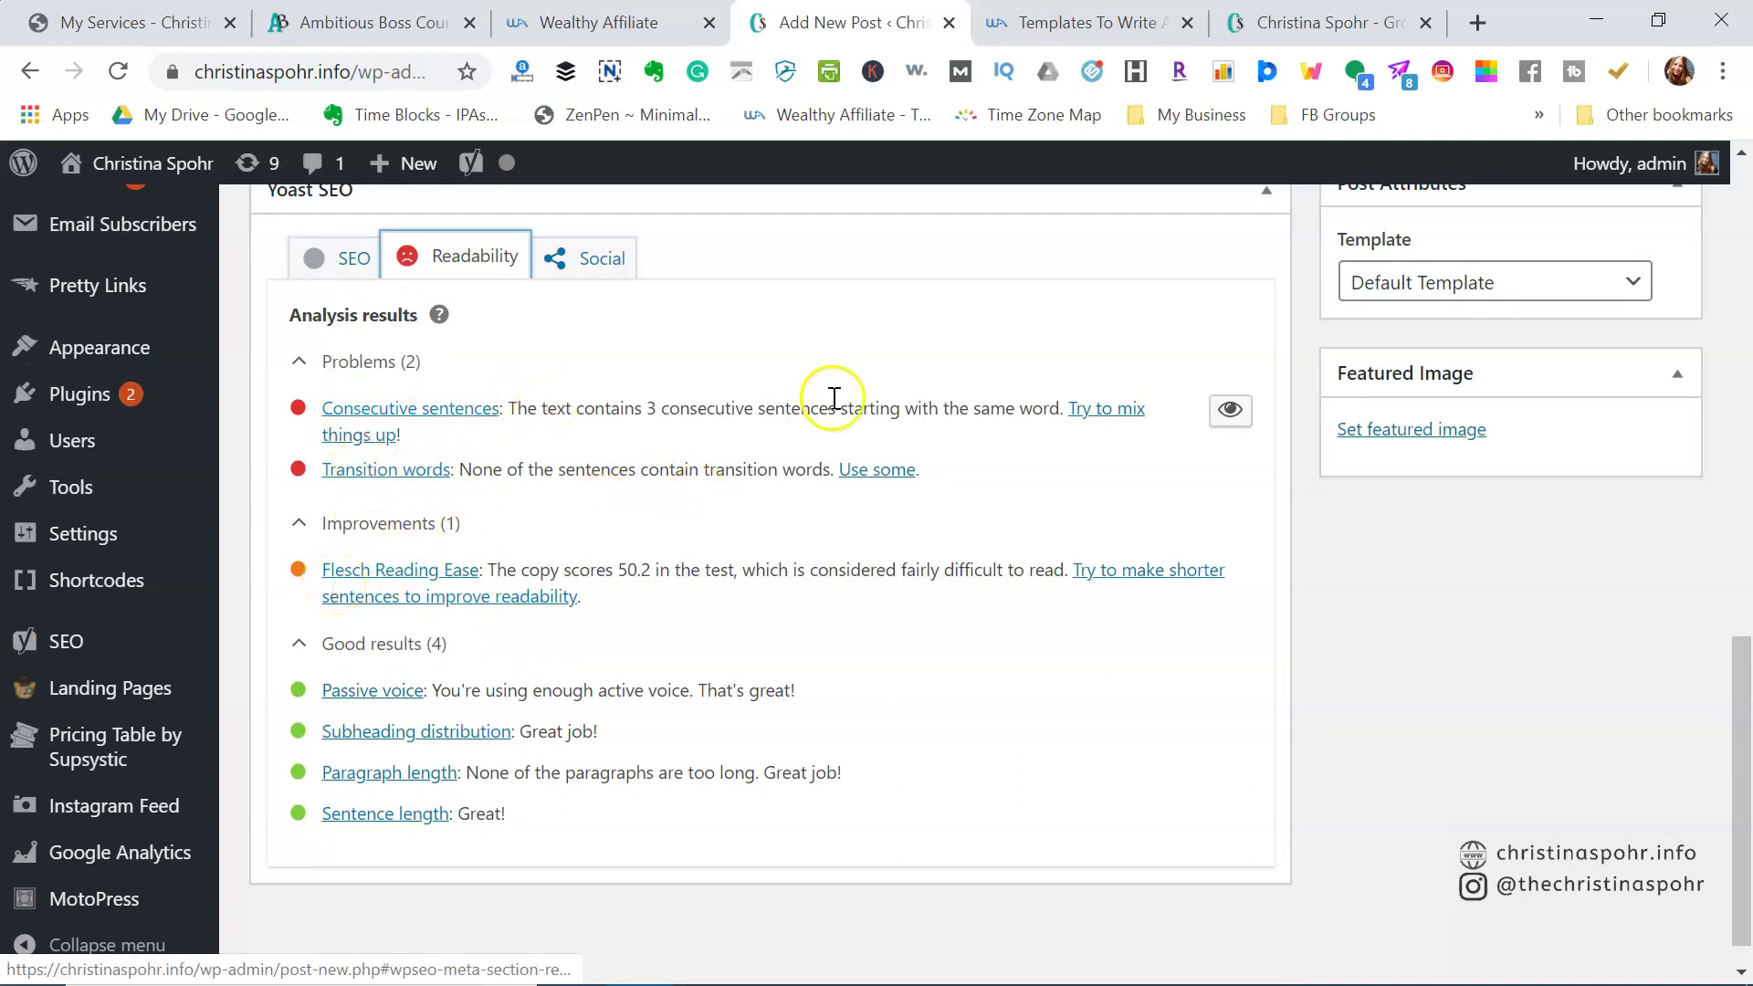
left_click(1230, 409)
scroll(745, 507, "up", 5)
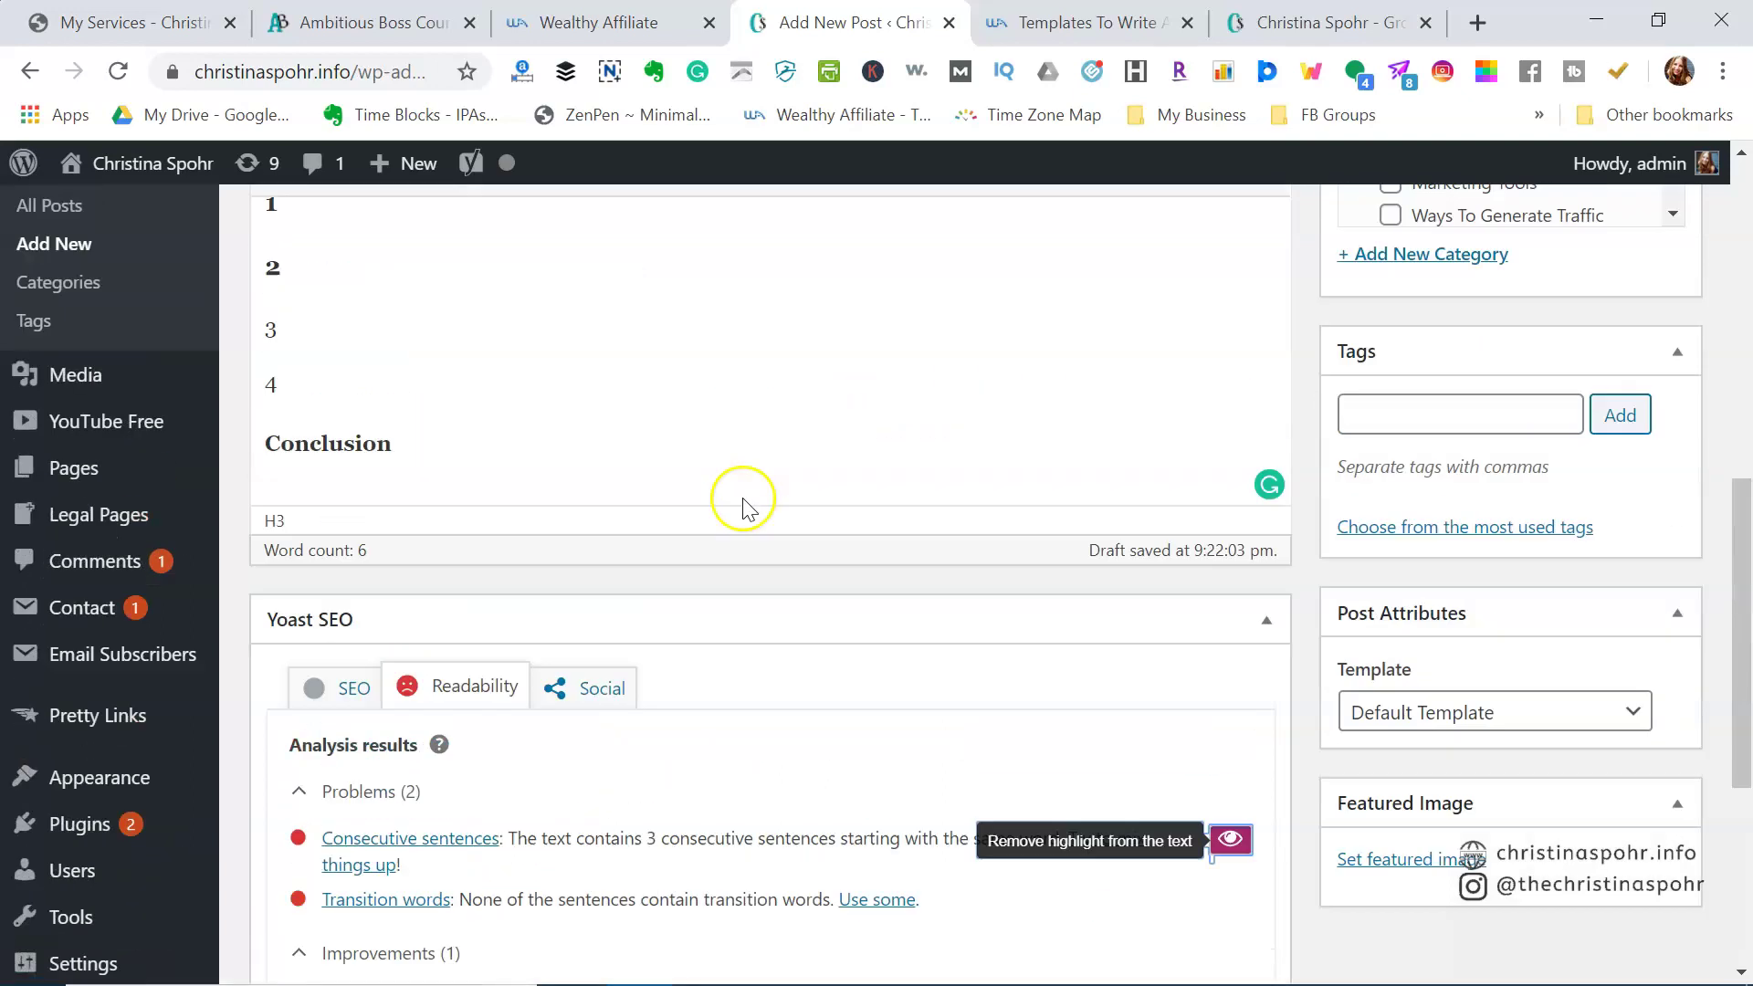
scroll(744, 507, "up", 5)
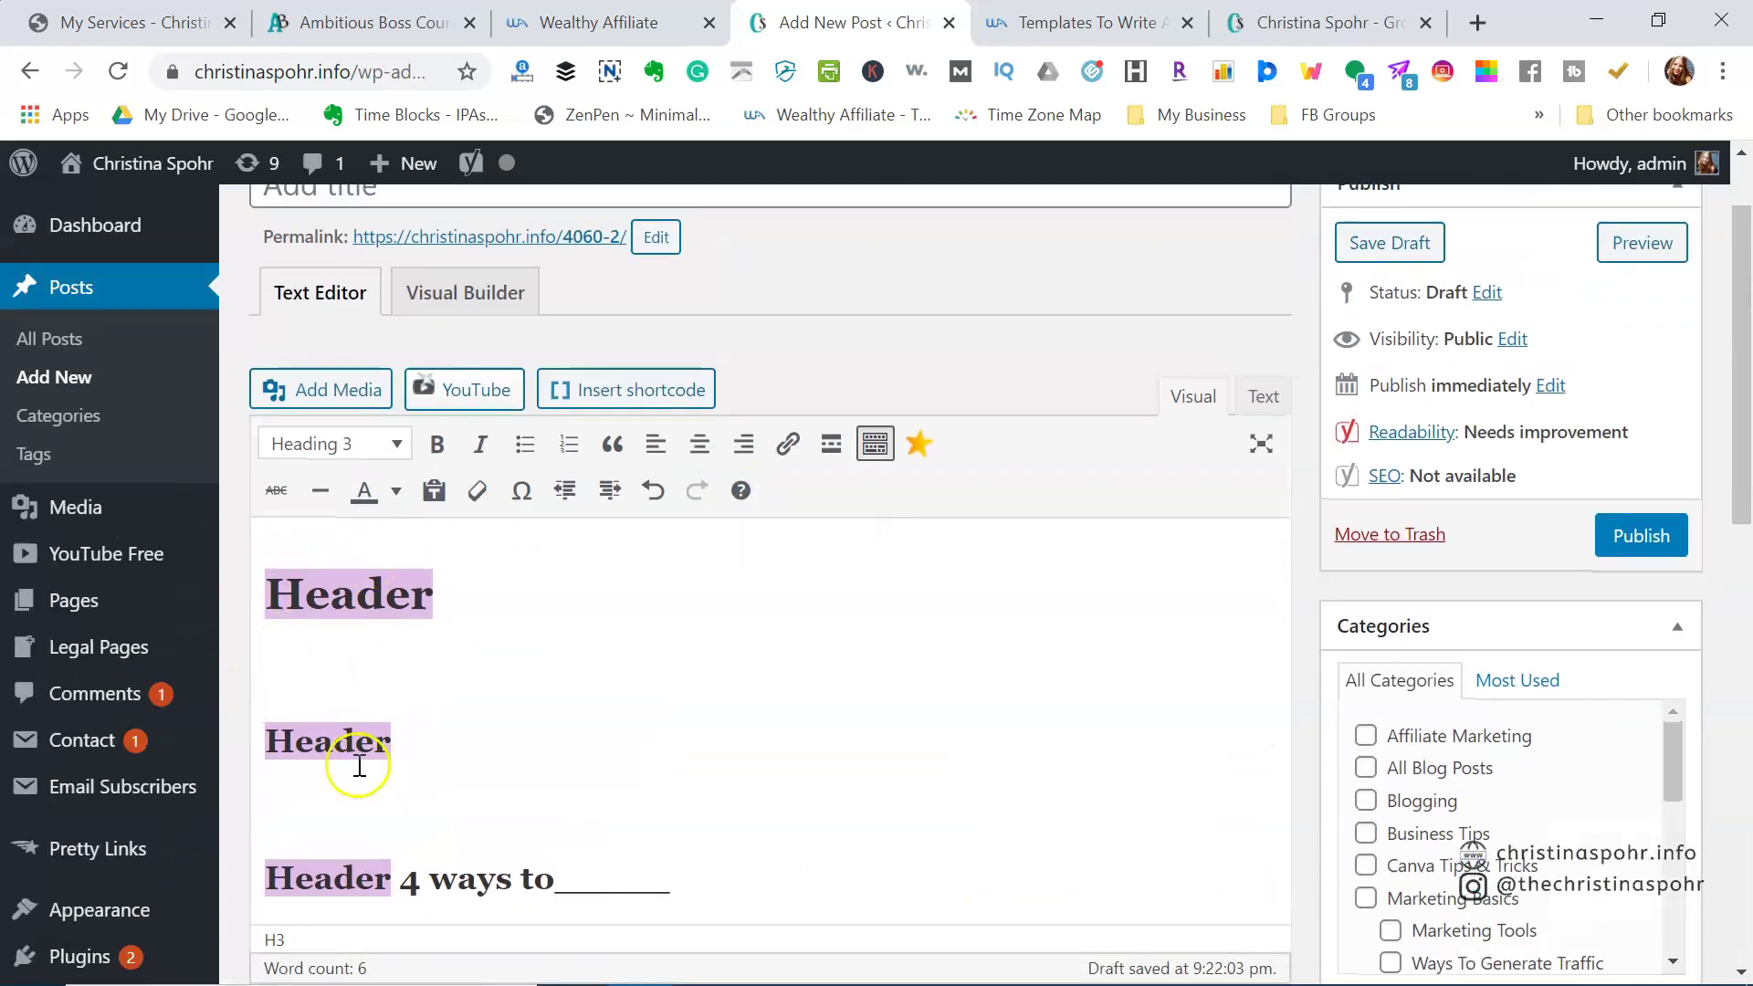
scroll(358, 765, "down", 2)
left_click(672, 740)
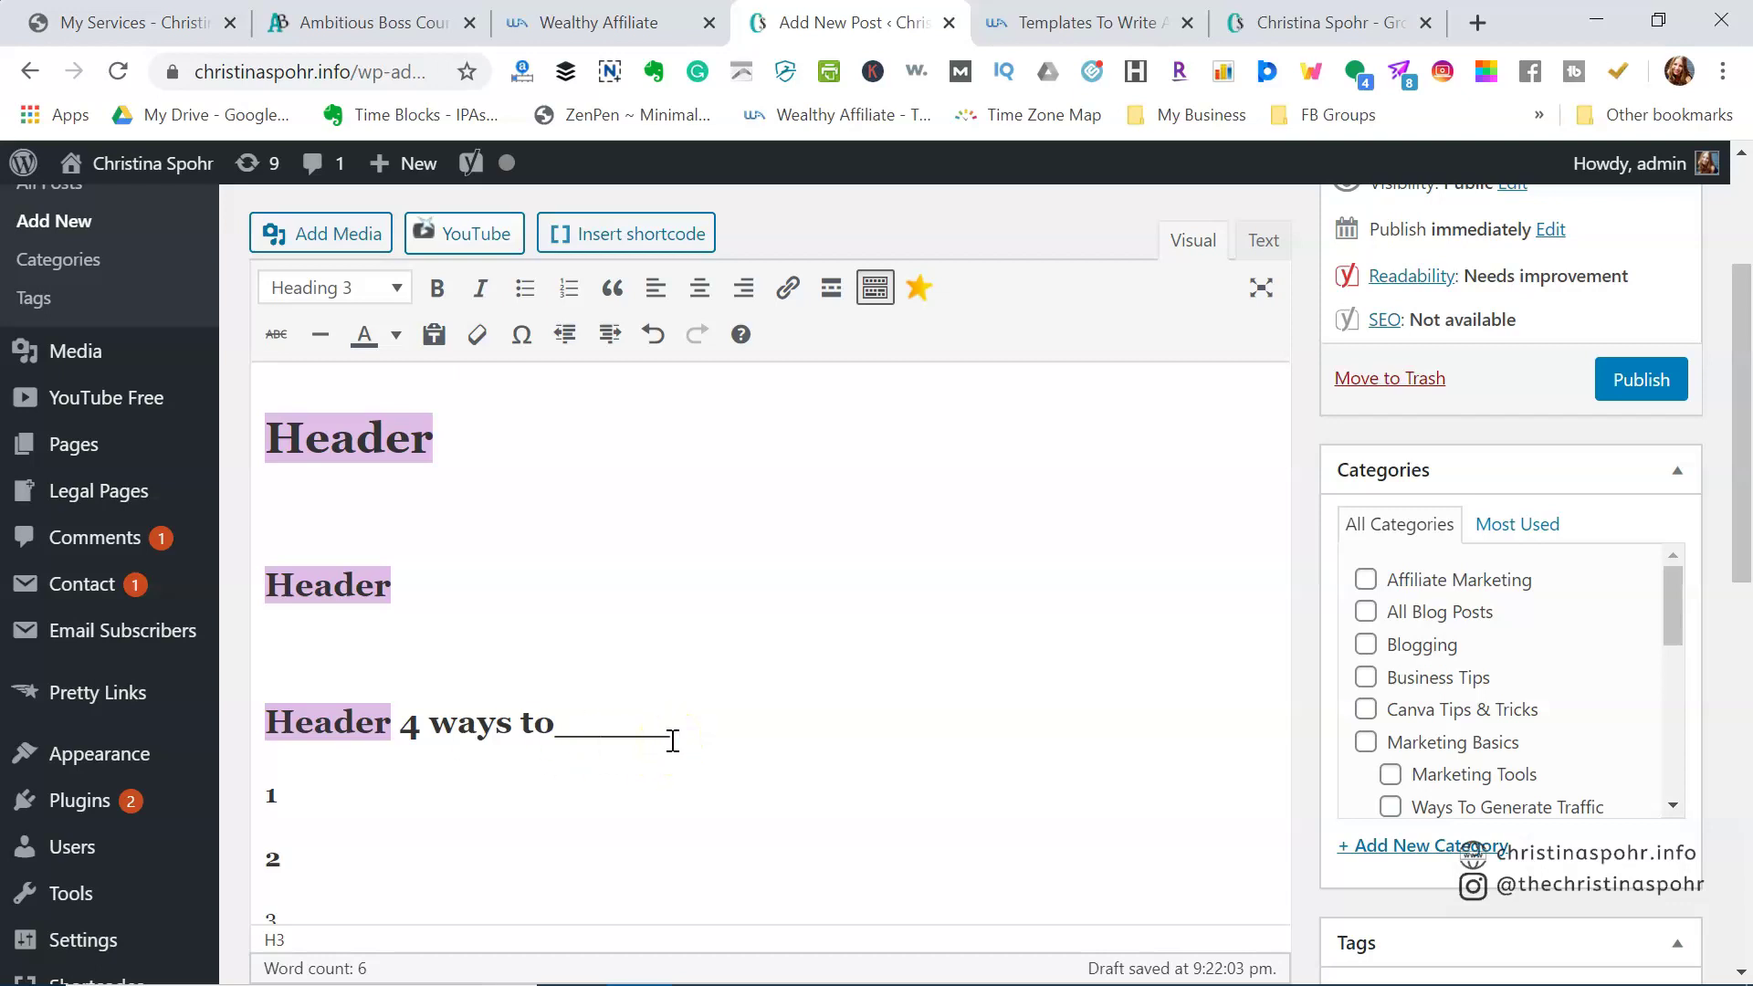
scroll(672, 741, "down", 2)
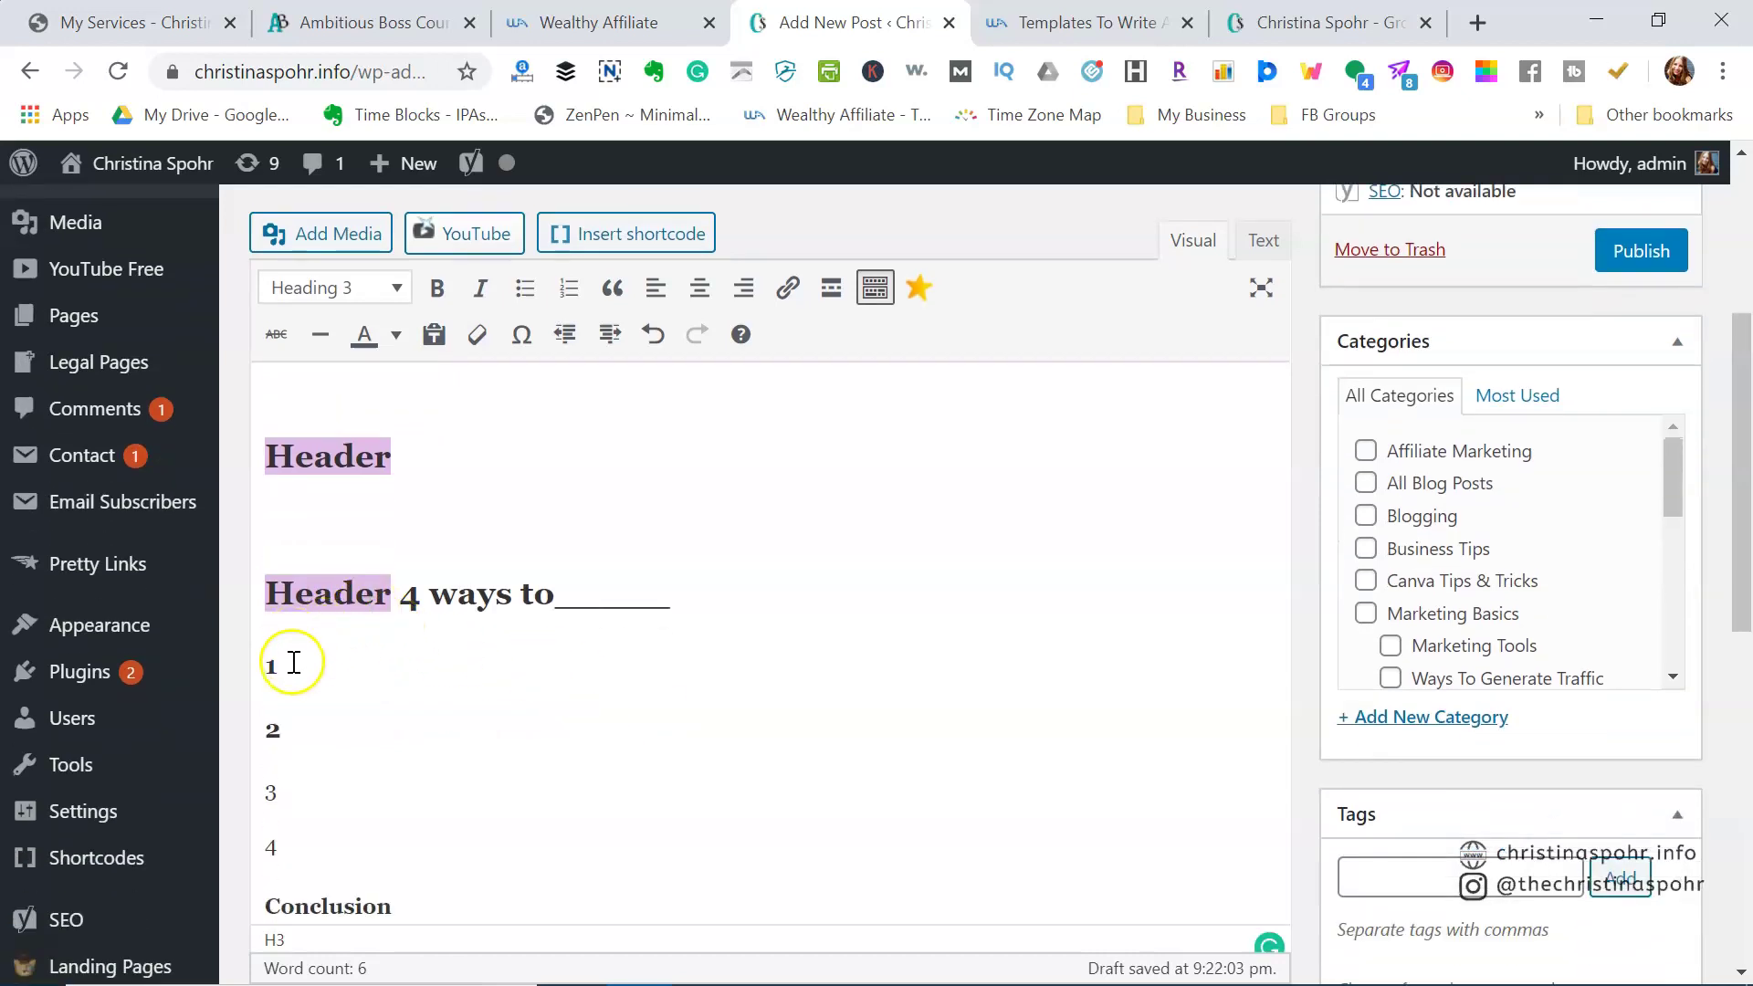
left_click(307, 781)
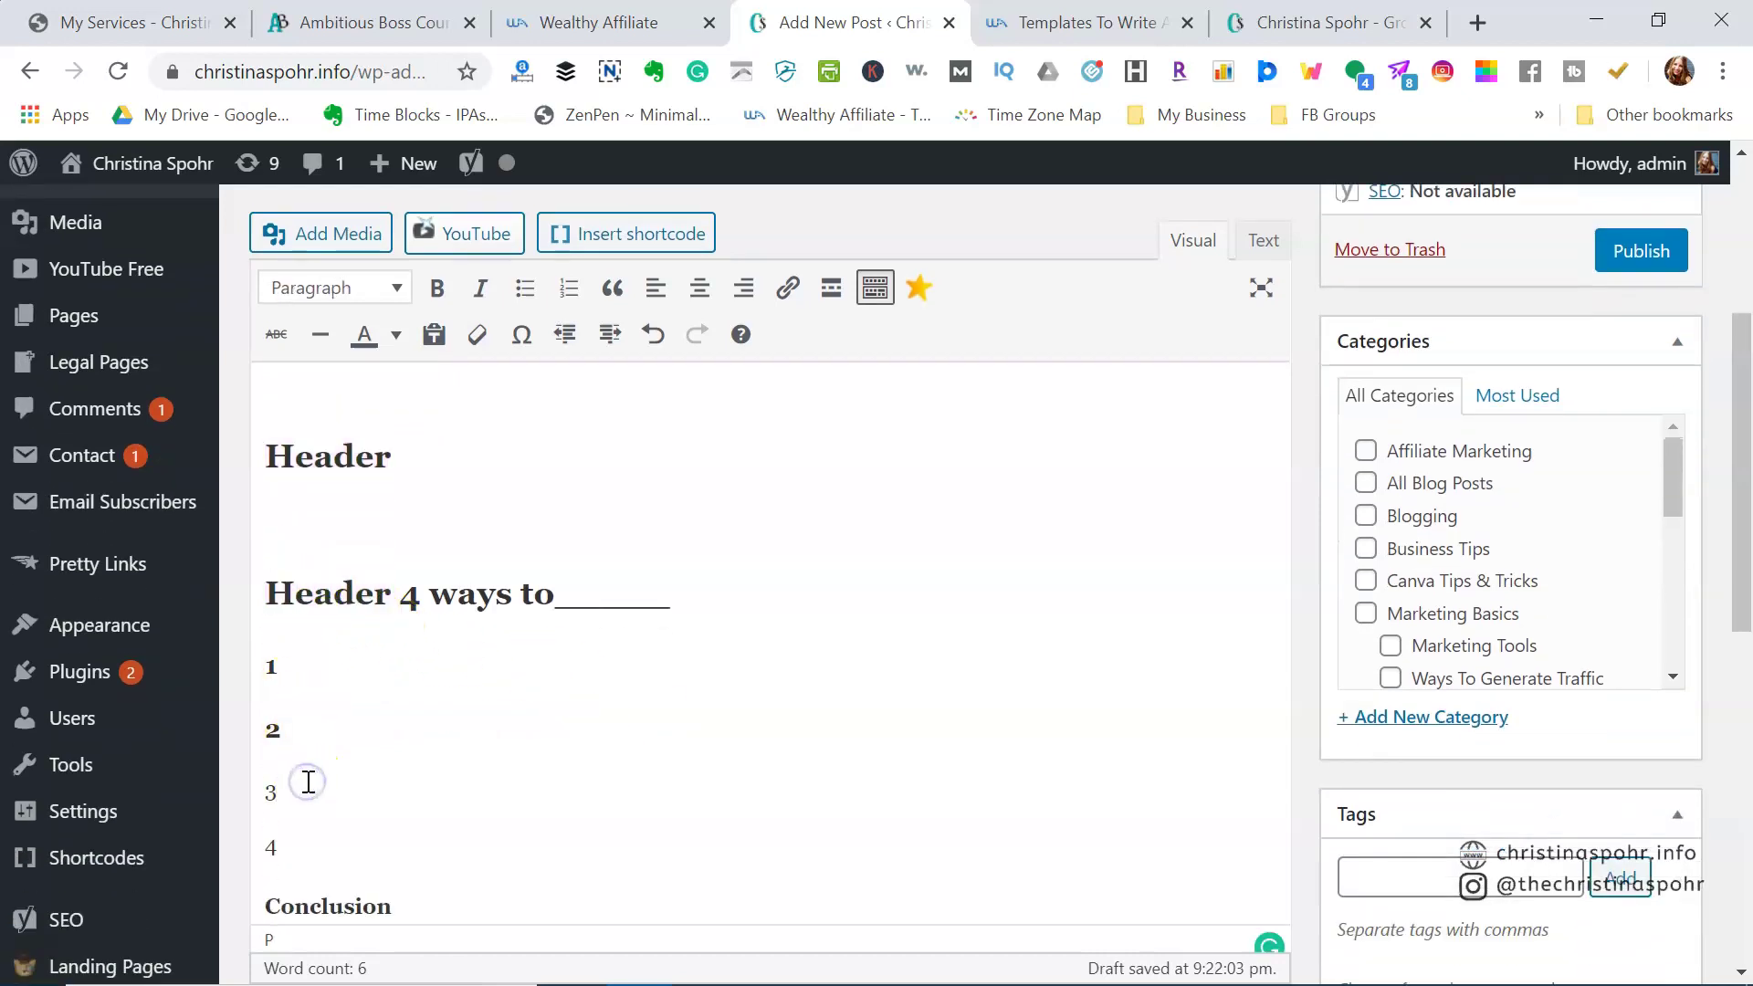
- Review the whole outline from the post title down to the Conclusion line
scroll(308, 782, "down", 3)
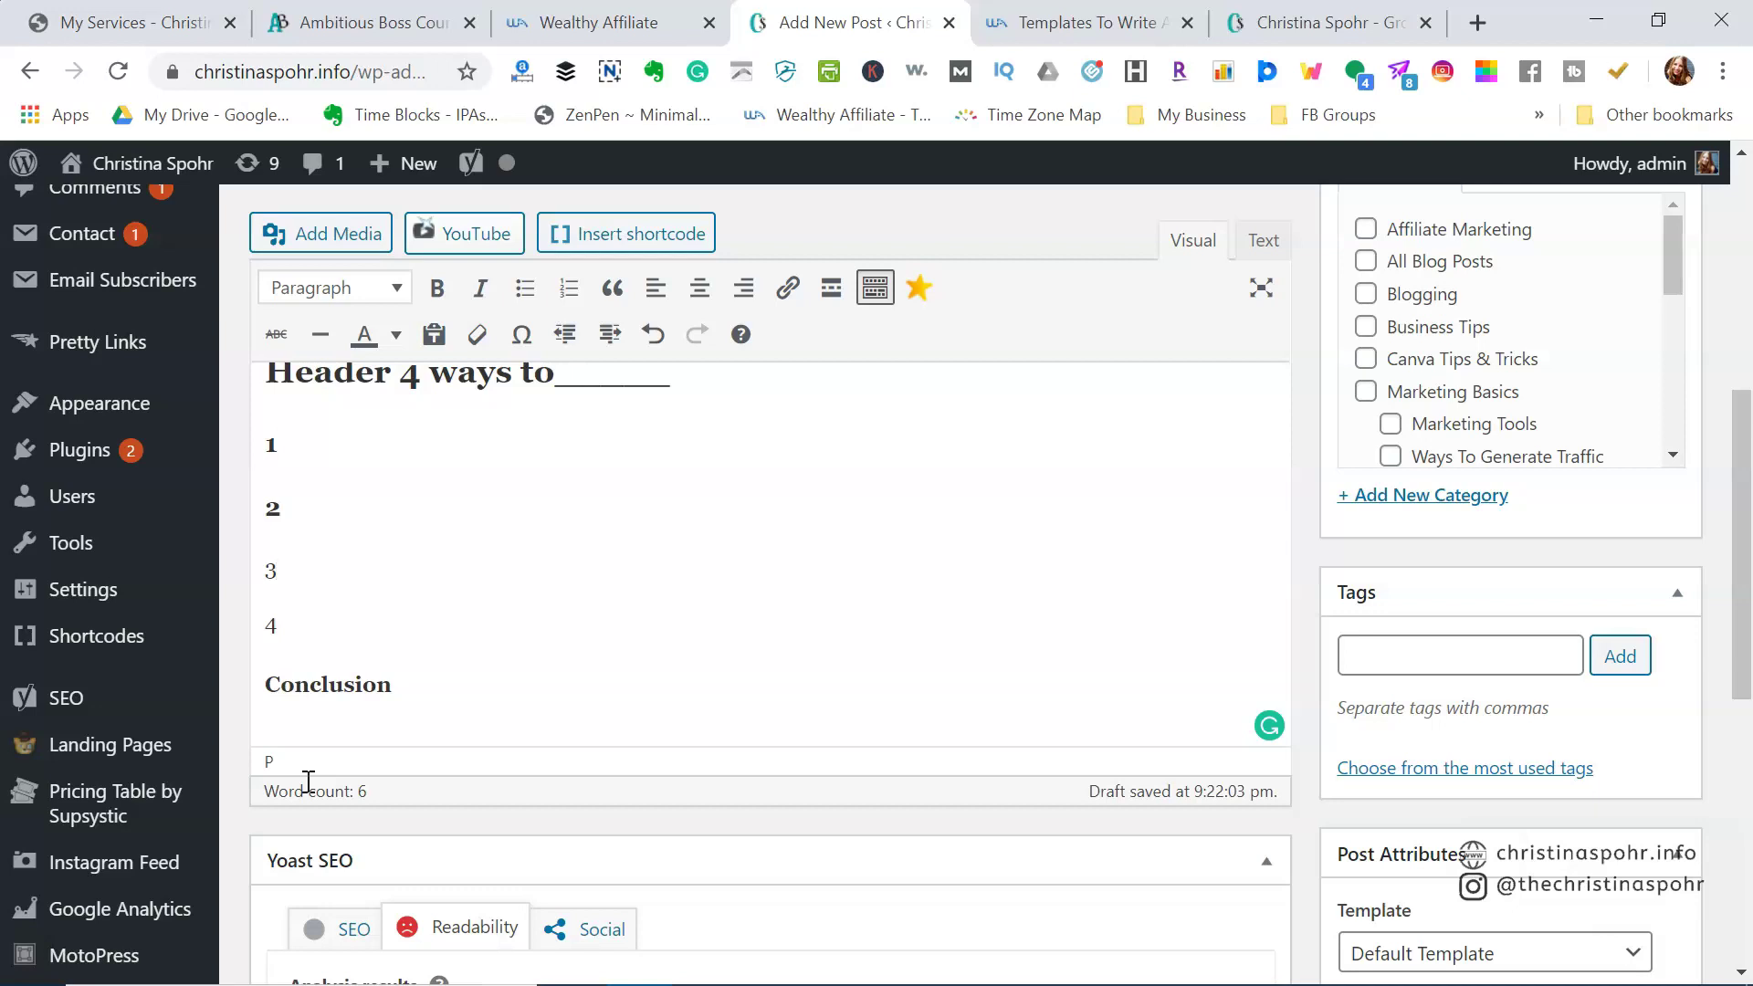
scroll(308, 782, "up", 2)
scroll(309, 782, "down", 1)
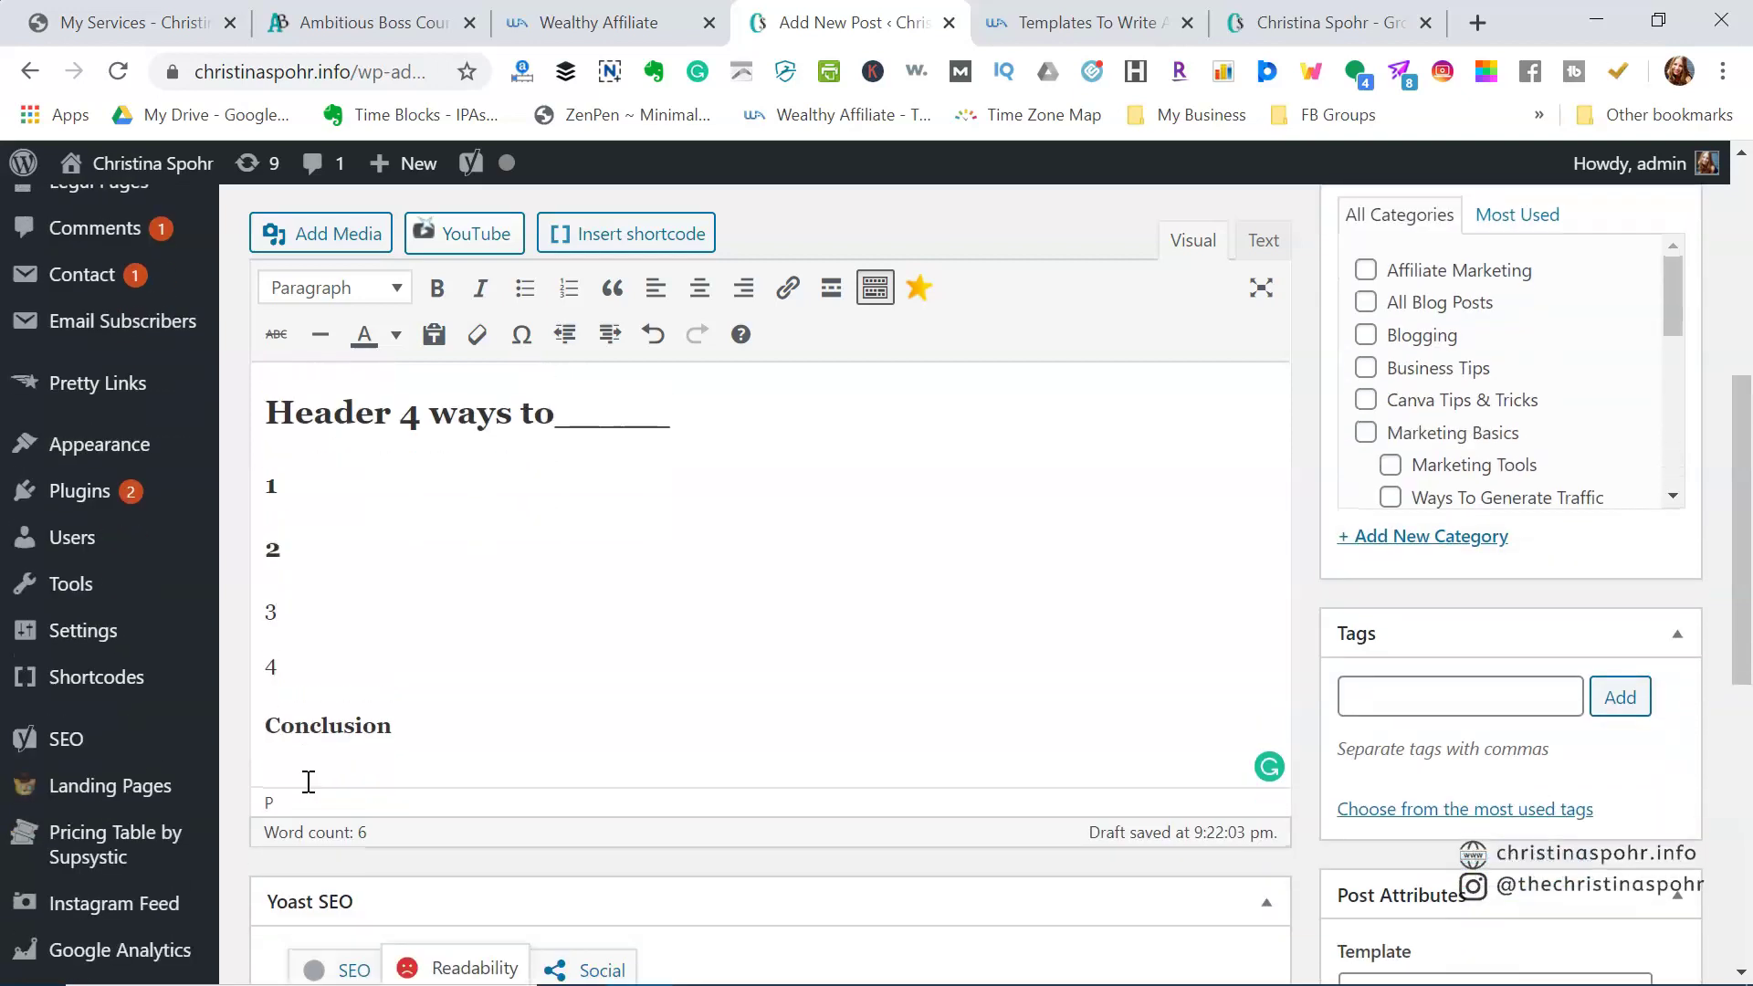
scroll(309, 781, "up", 3)
scroll(309, 781, "down", 4)
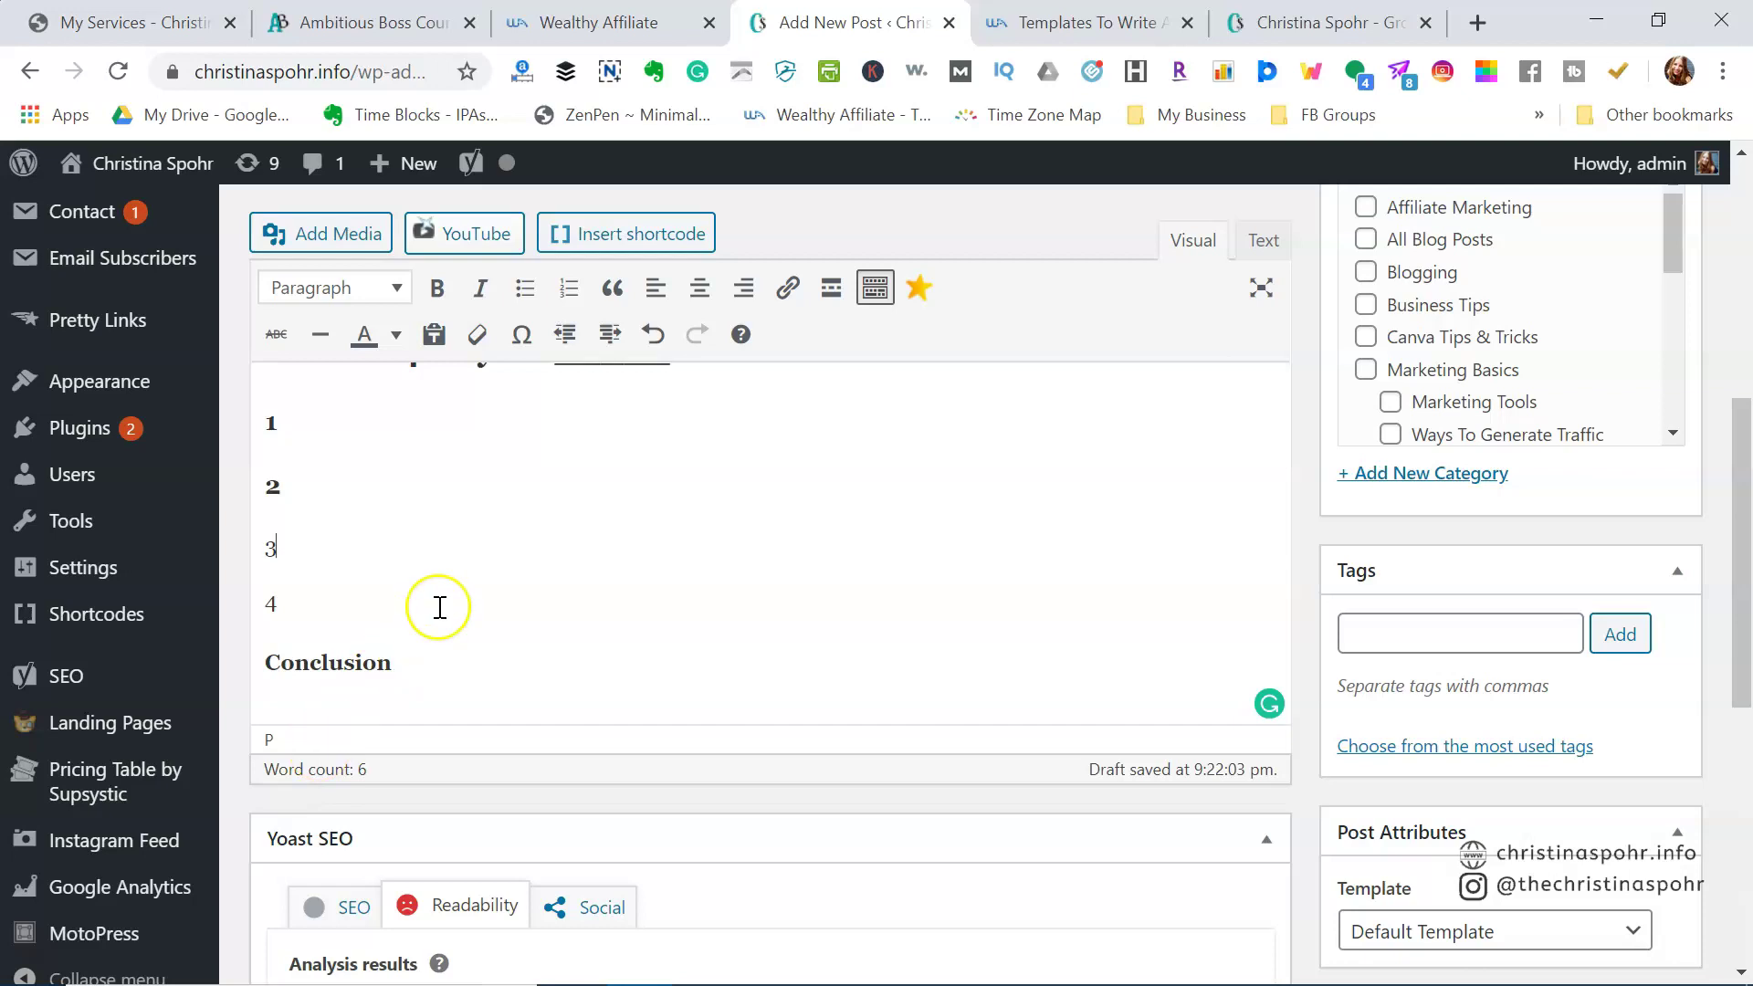
scroll(438, 602, "up", 5)
scroll(440, 607, "up", 1)
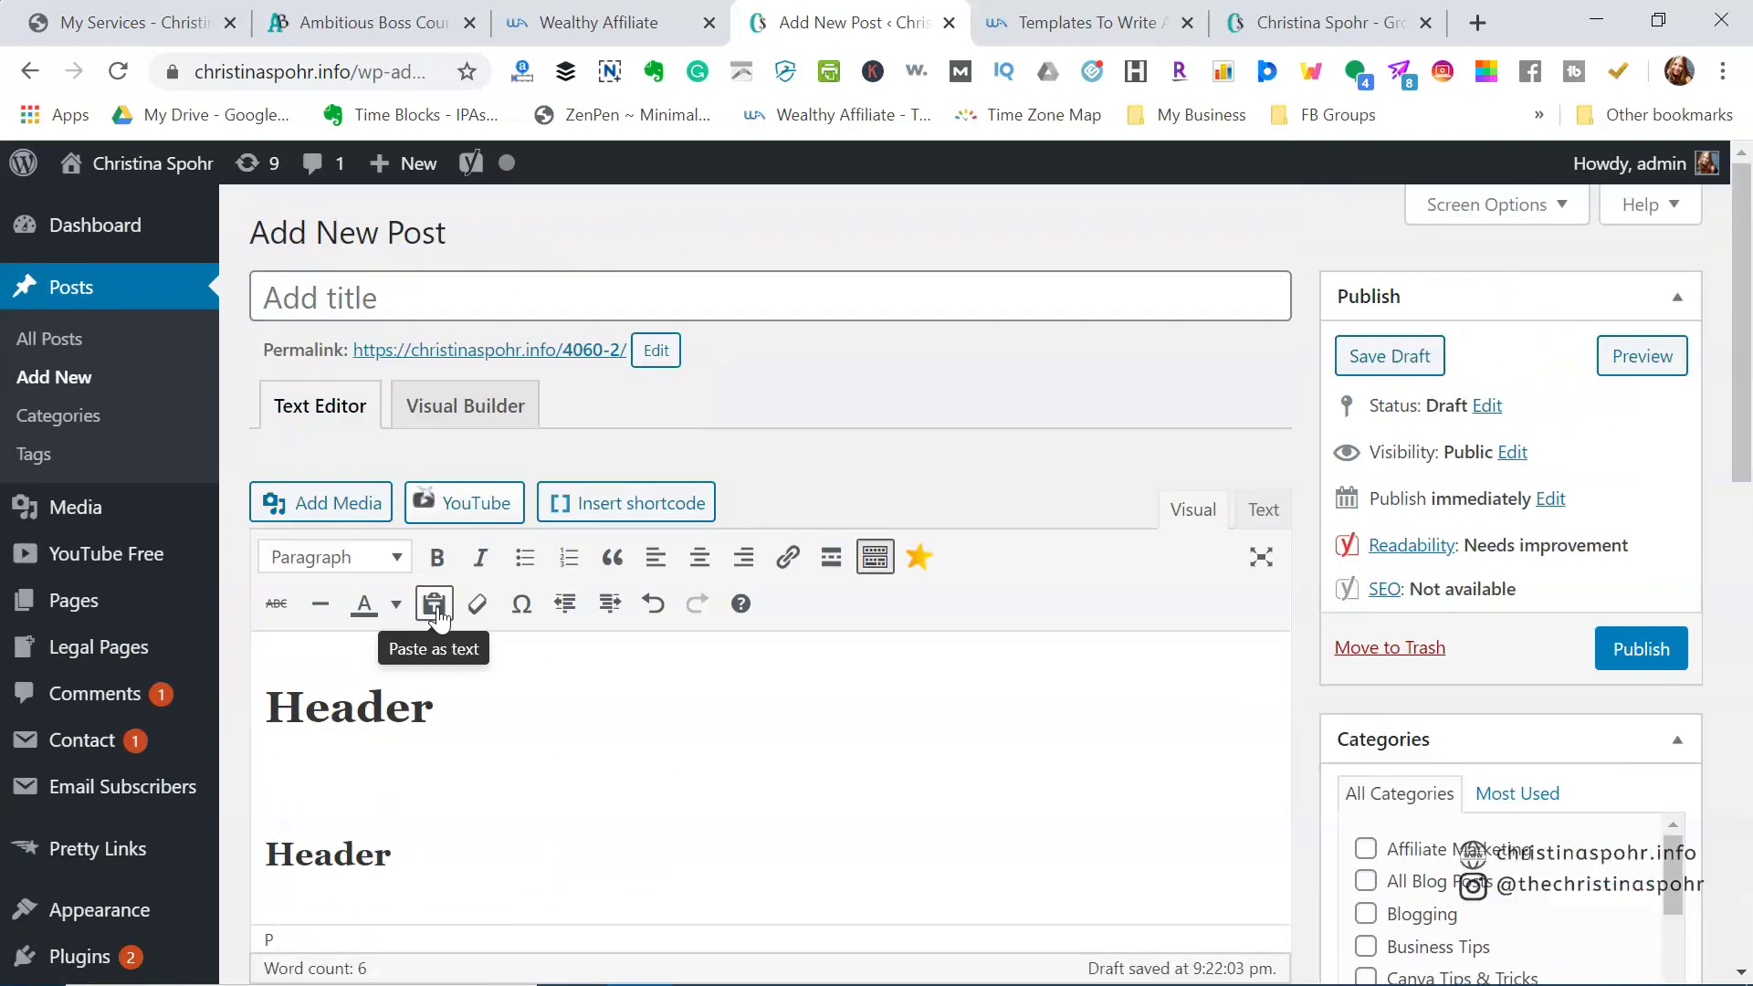
scroll(439, 611, "down", 5)
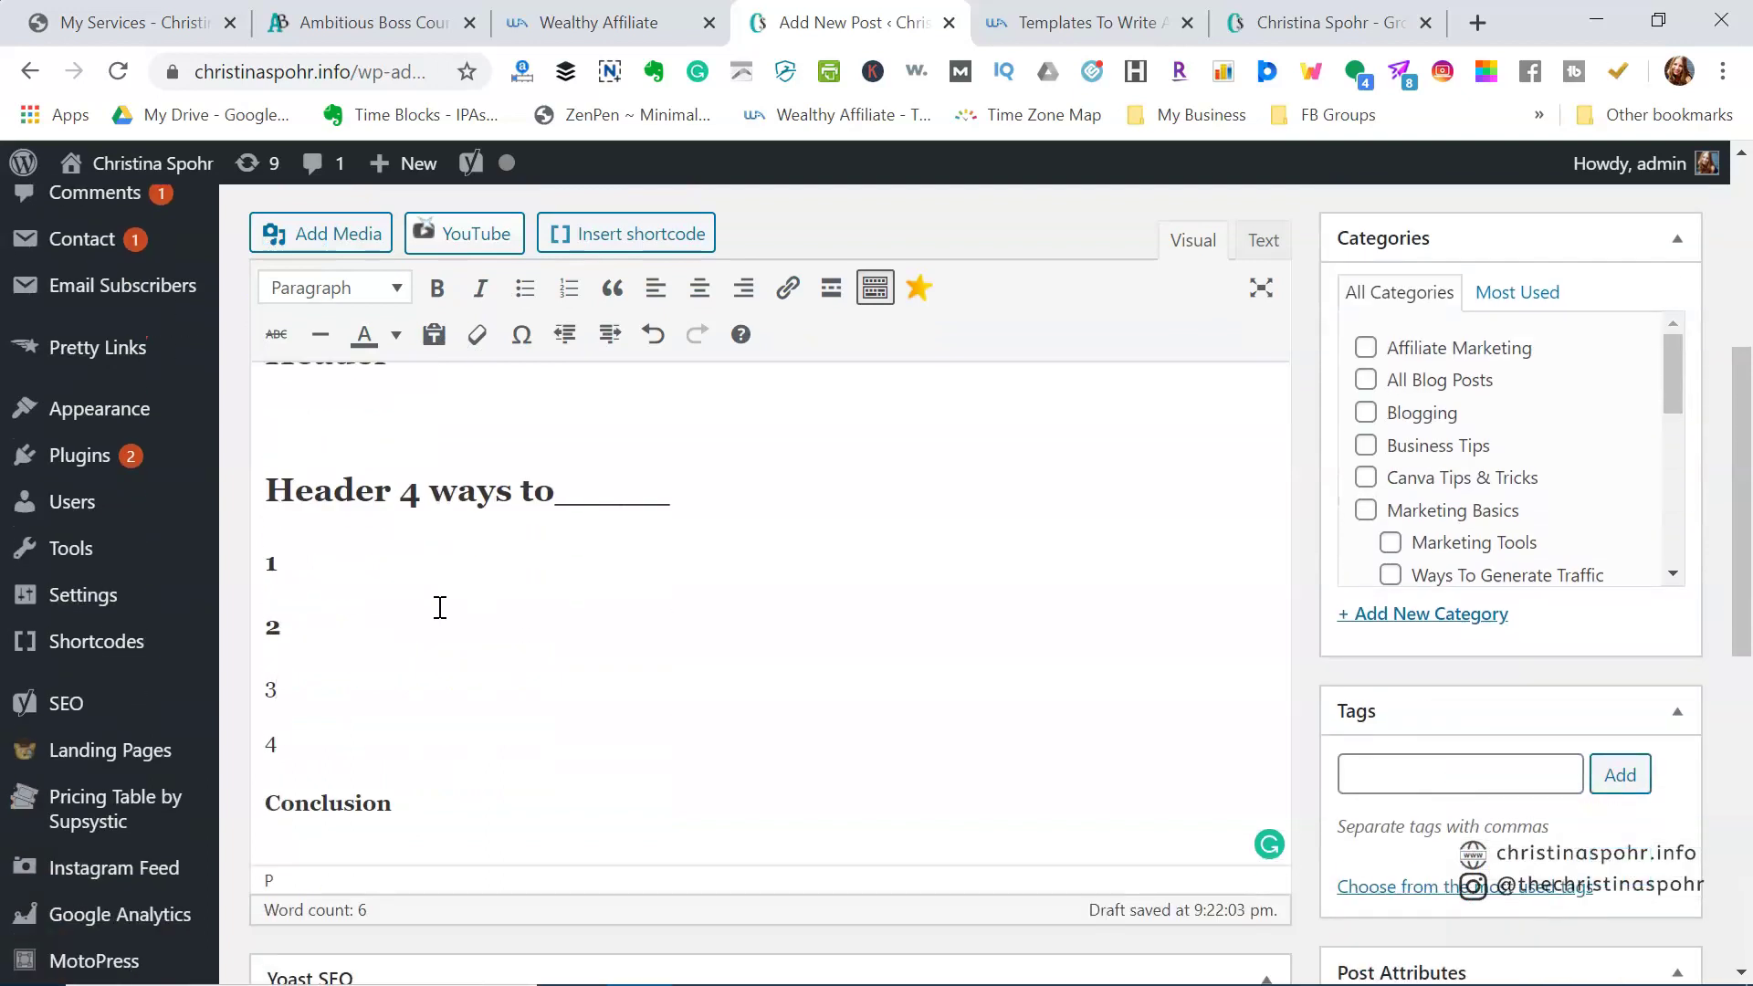
scroll(440, 607, "down", 1)
scroll(439, 606, "up", 2)
- Turn the line numbered 3 into a blockquote
left_click(335, 490)
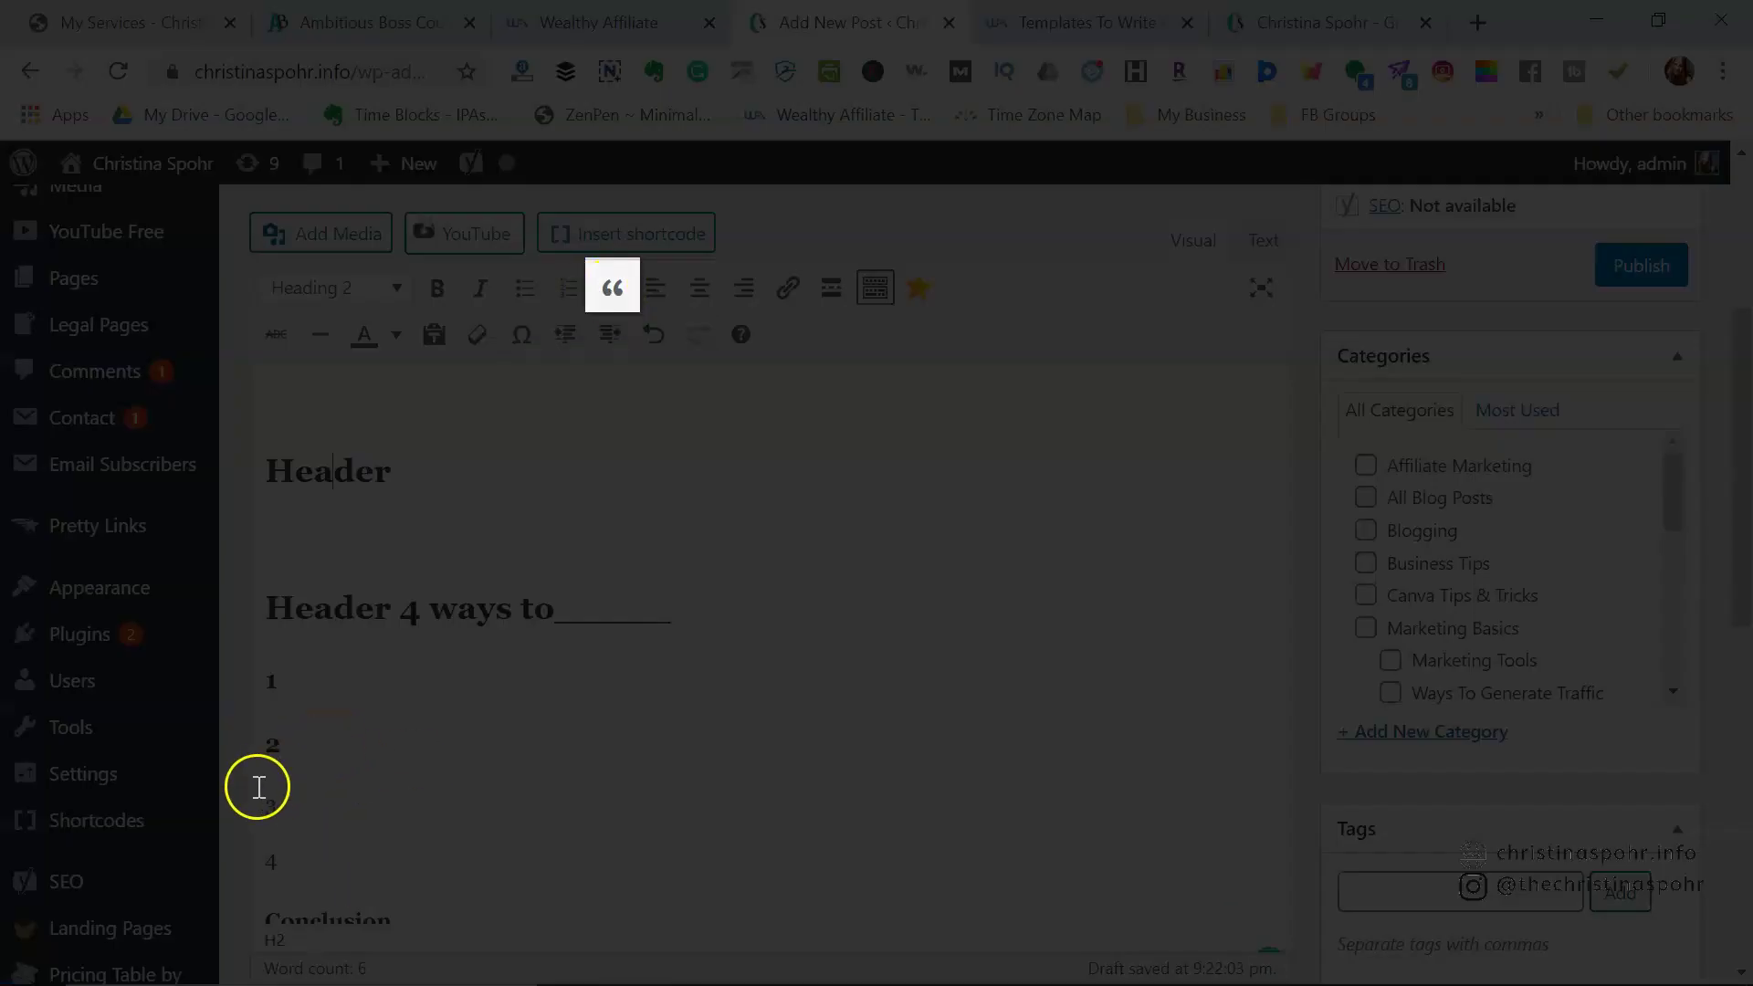
left_click(267, 799)
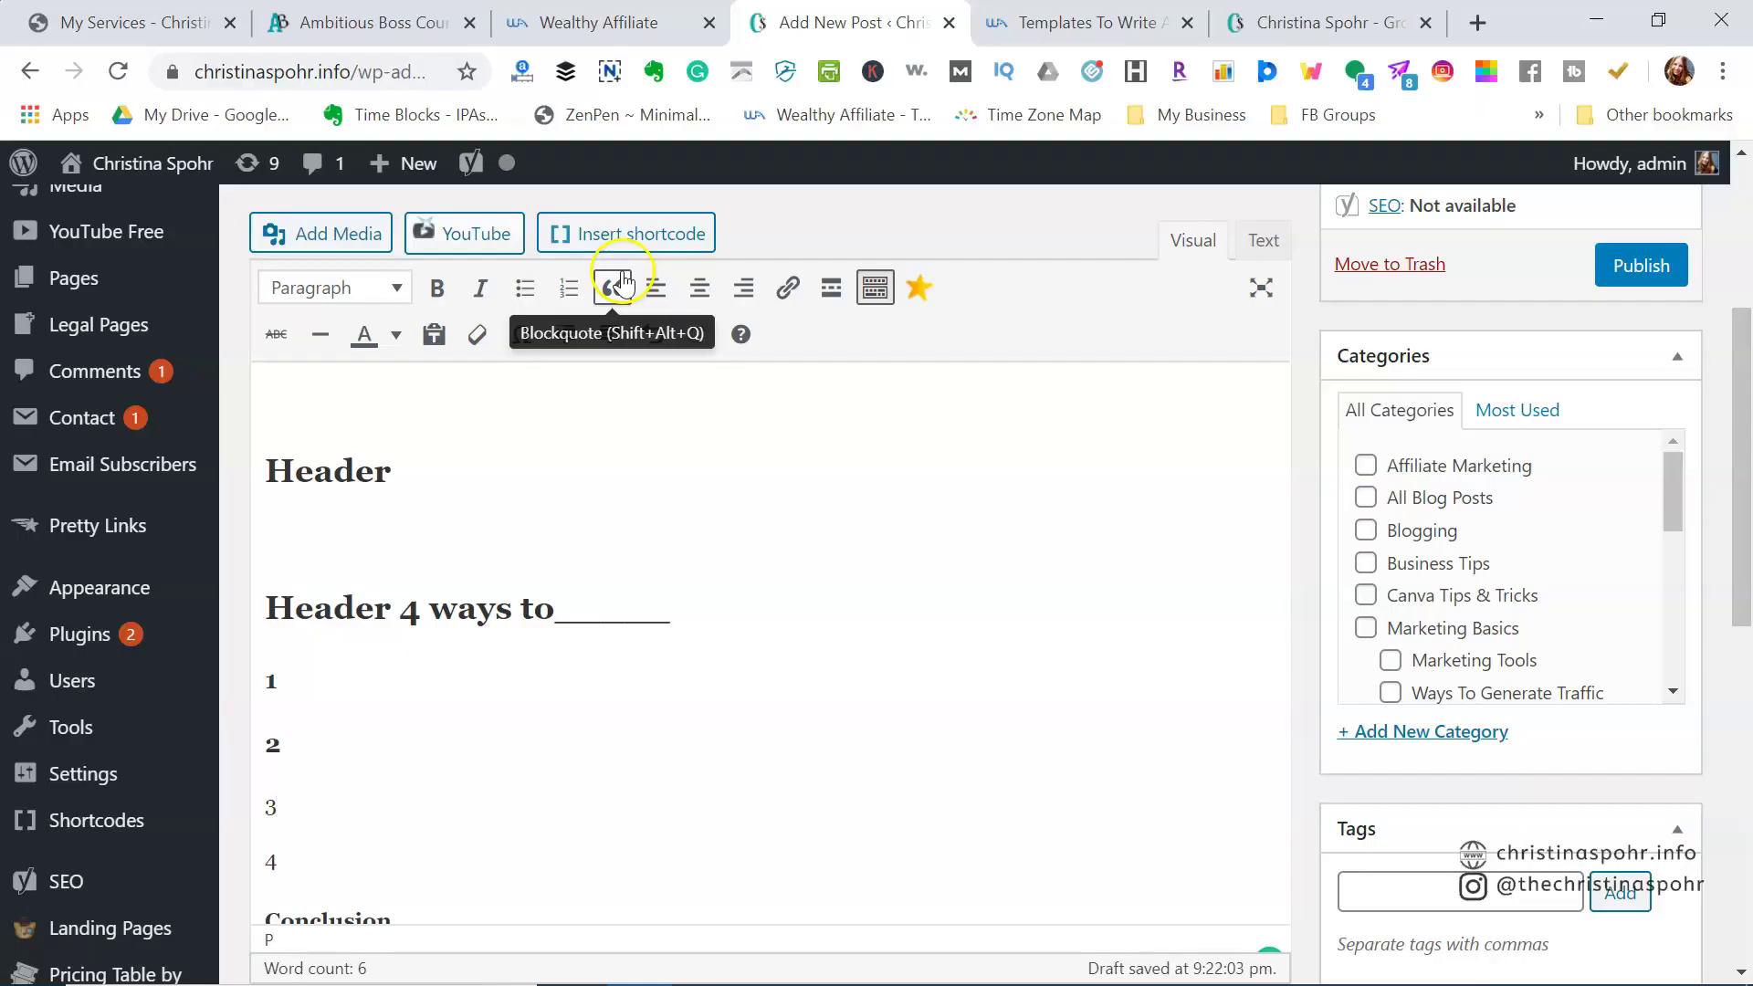
left_click(624, 285)
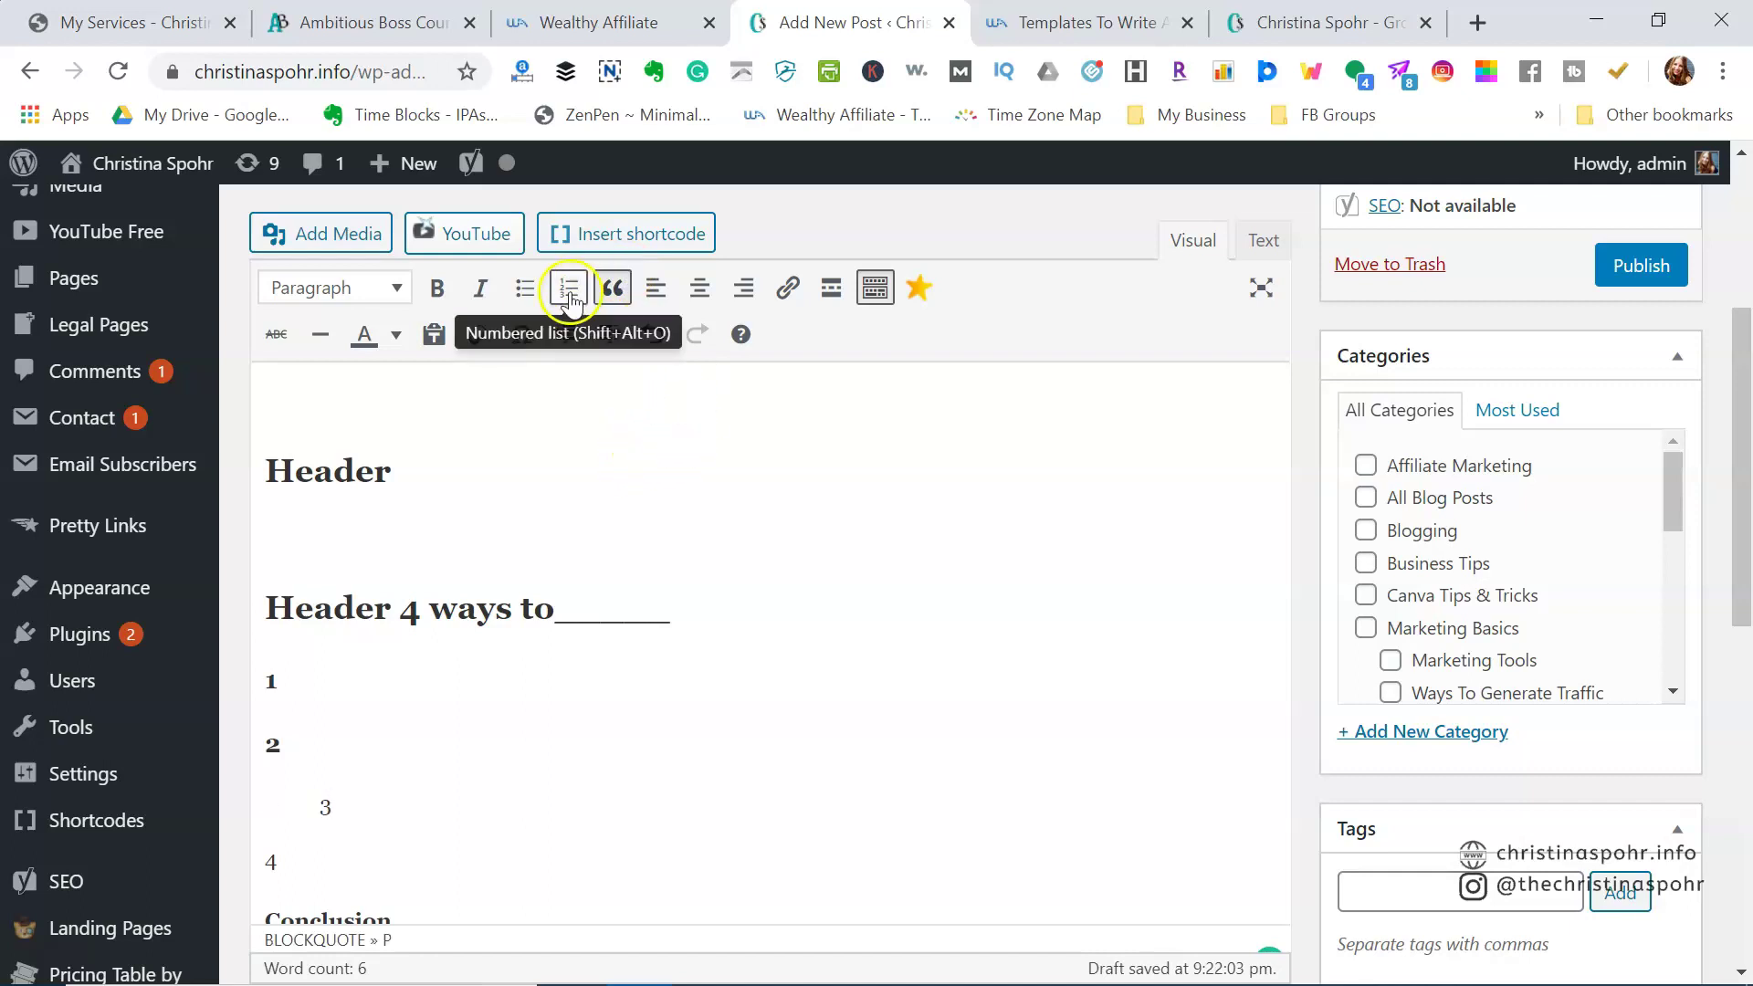
- Select the words "4 ways" in the third header line
scroll(391, 866, "down", 2)
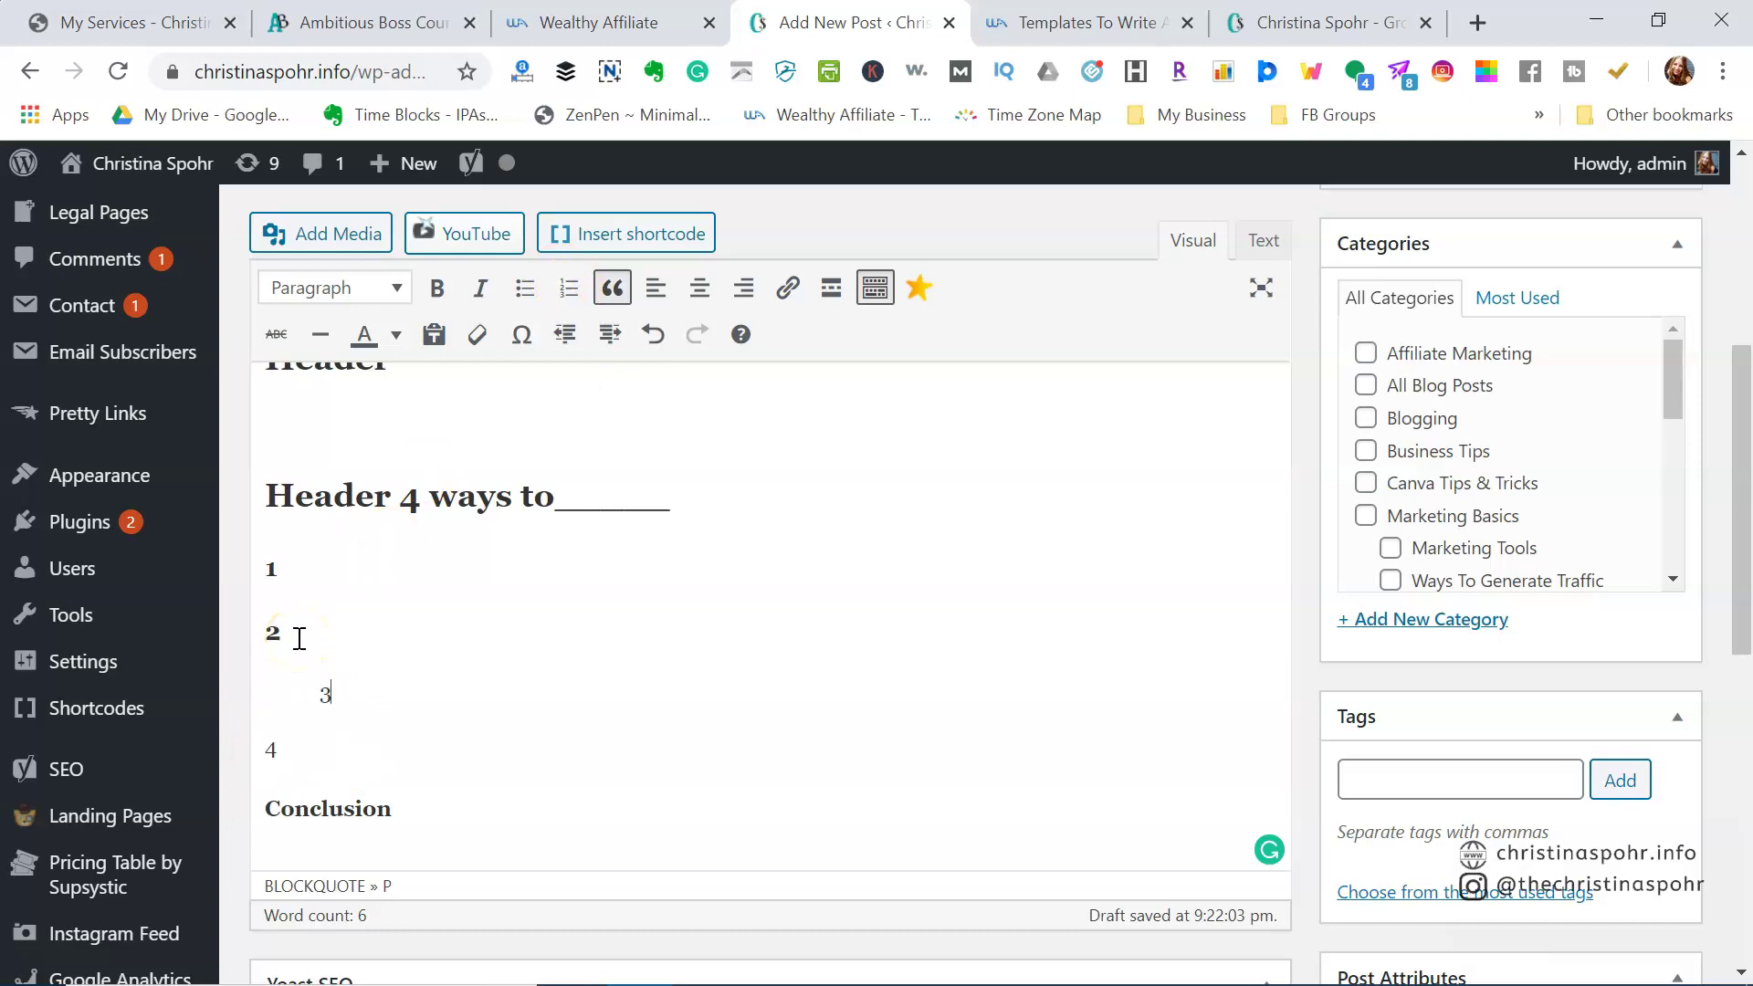
scroll(302, 630, "up", 1)
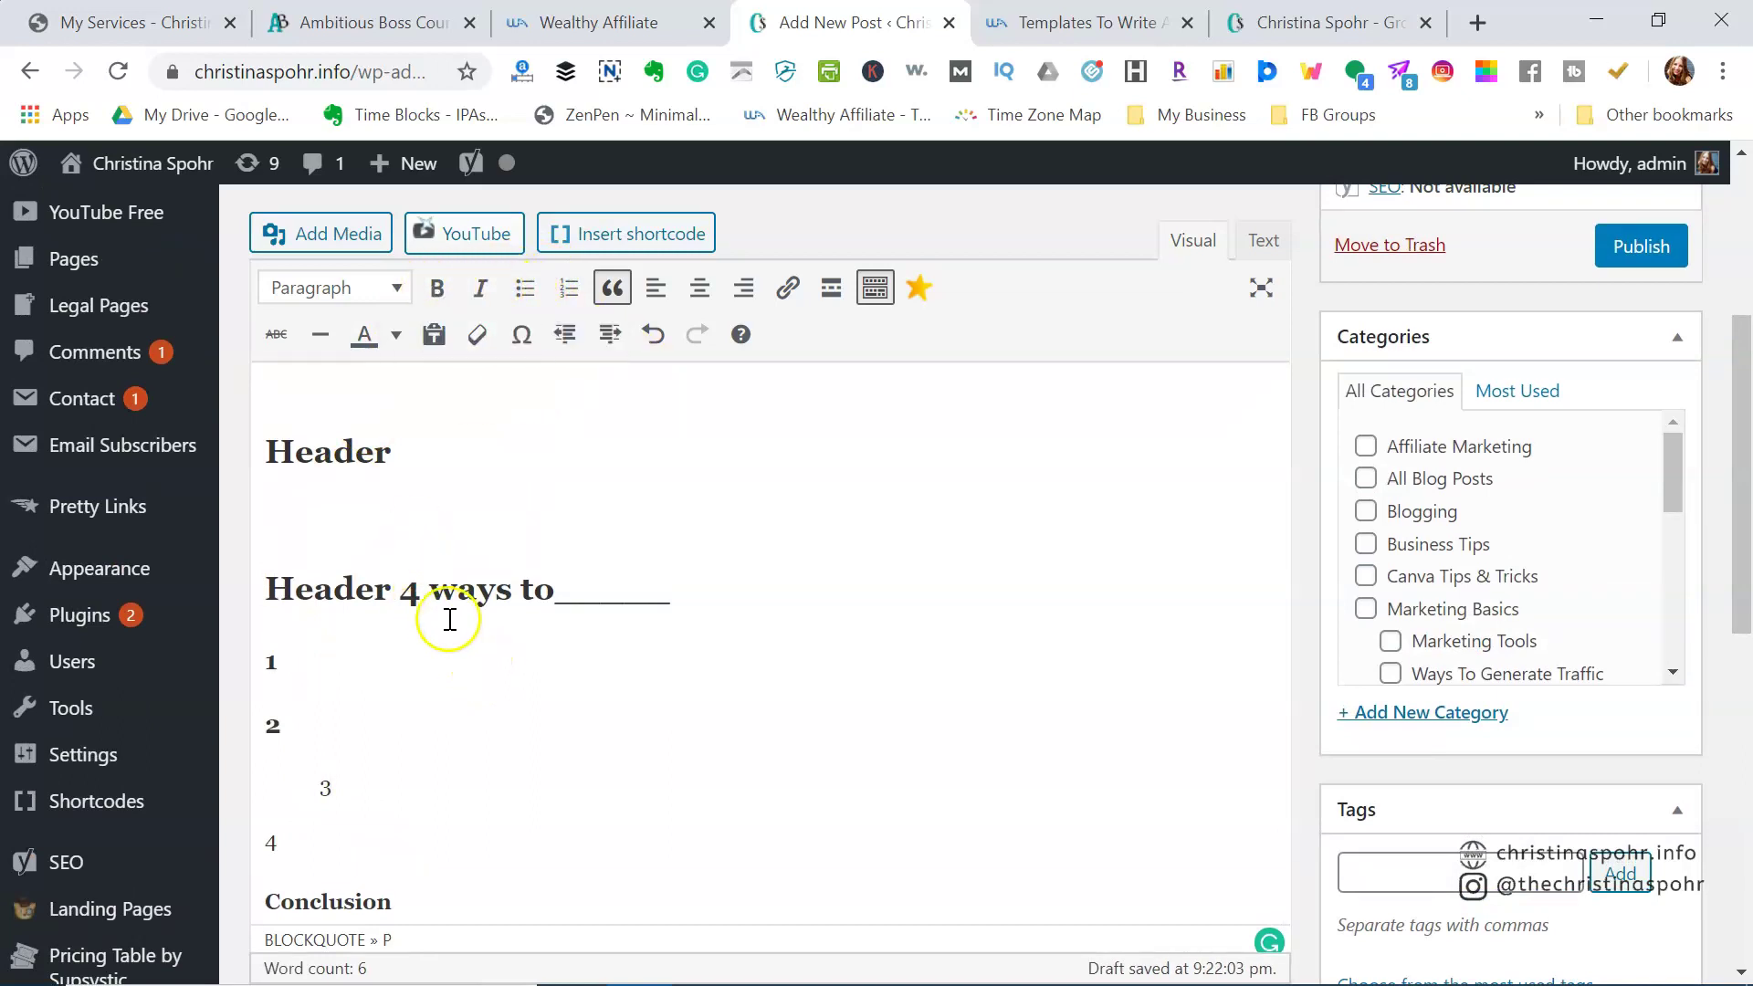
left_click_drag(399, 595, 526, 591)
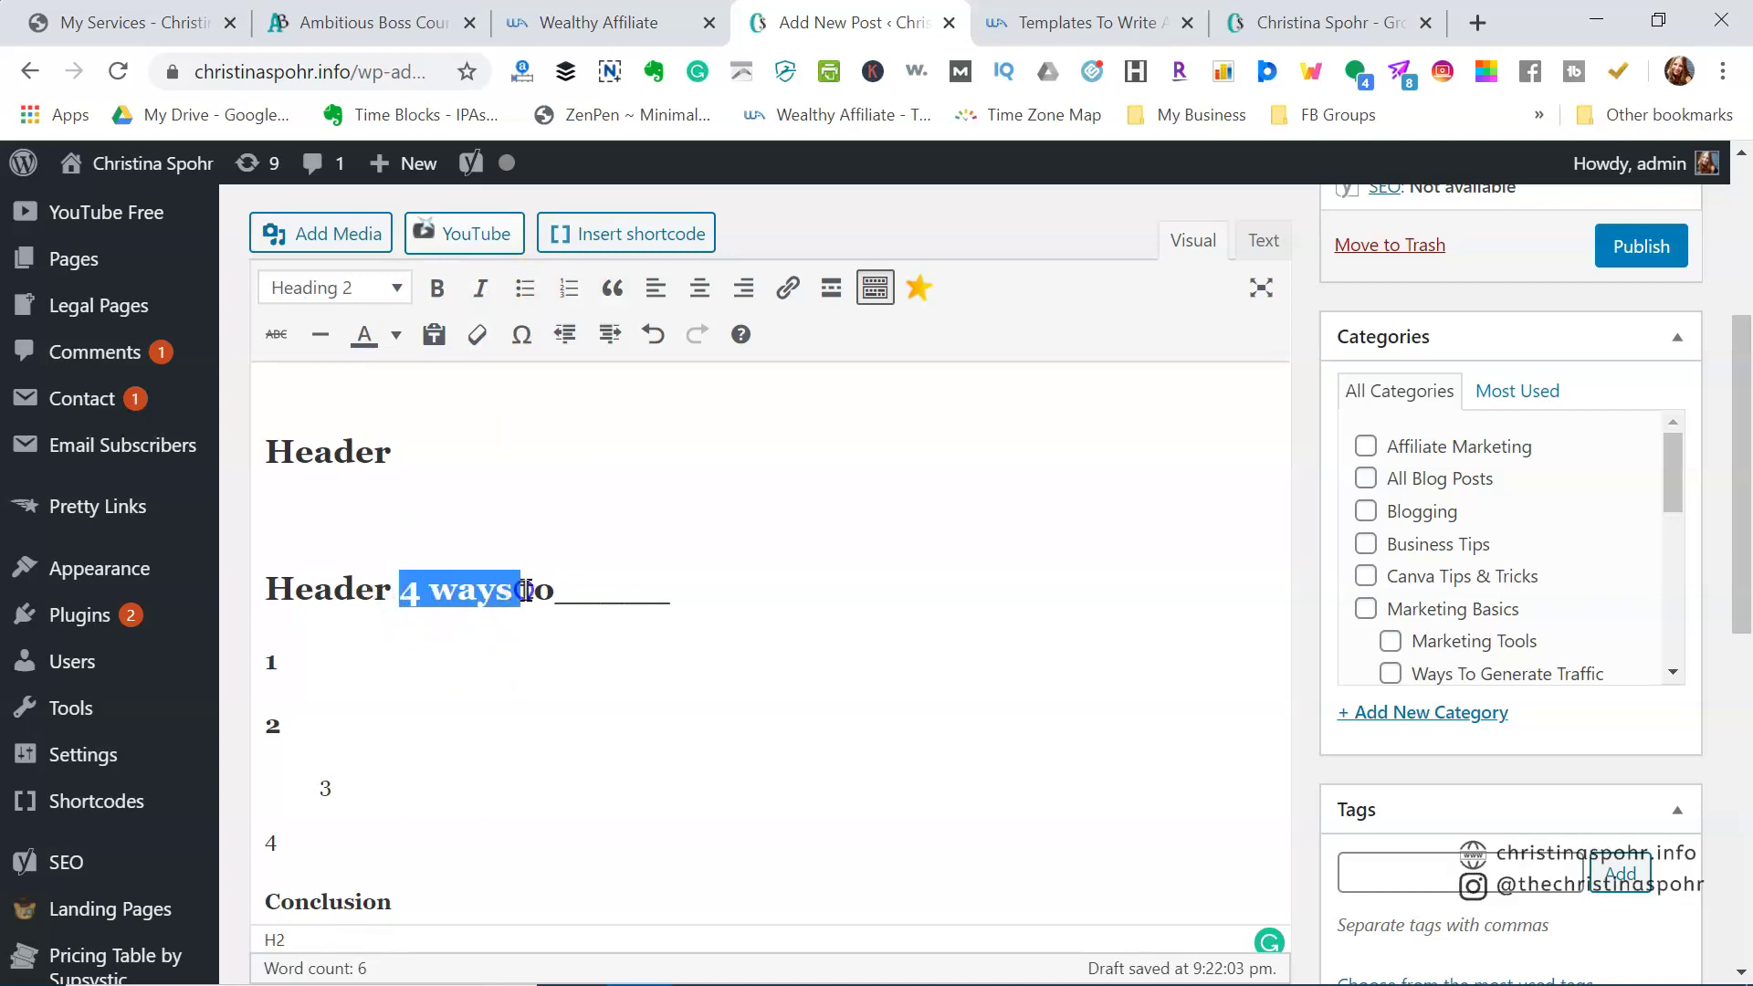
key("ctrl+u")
left_click(396, 336)
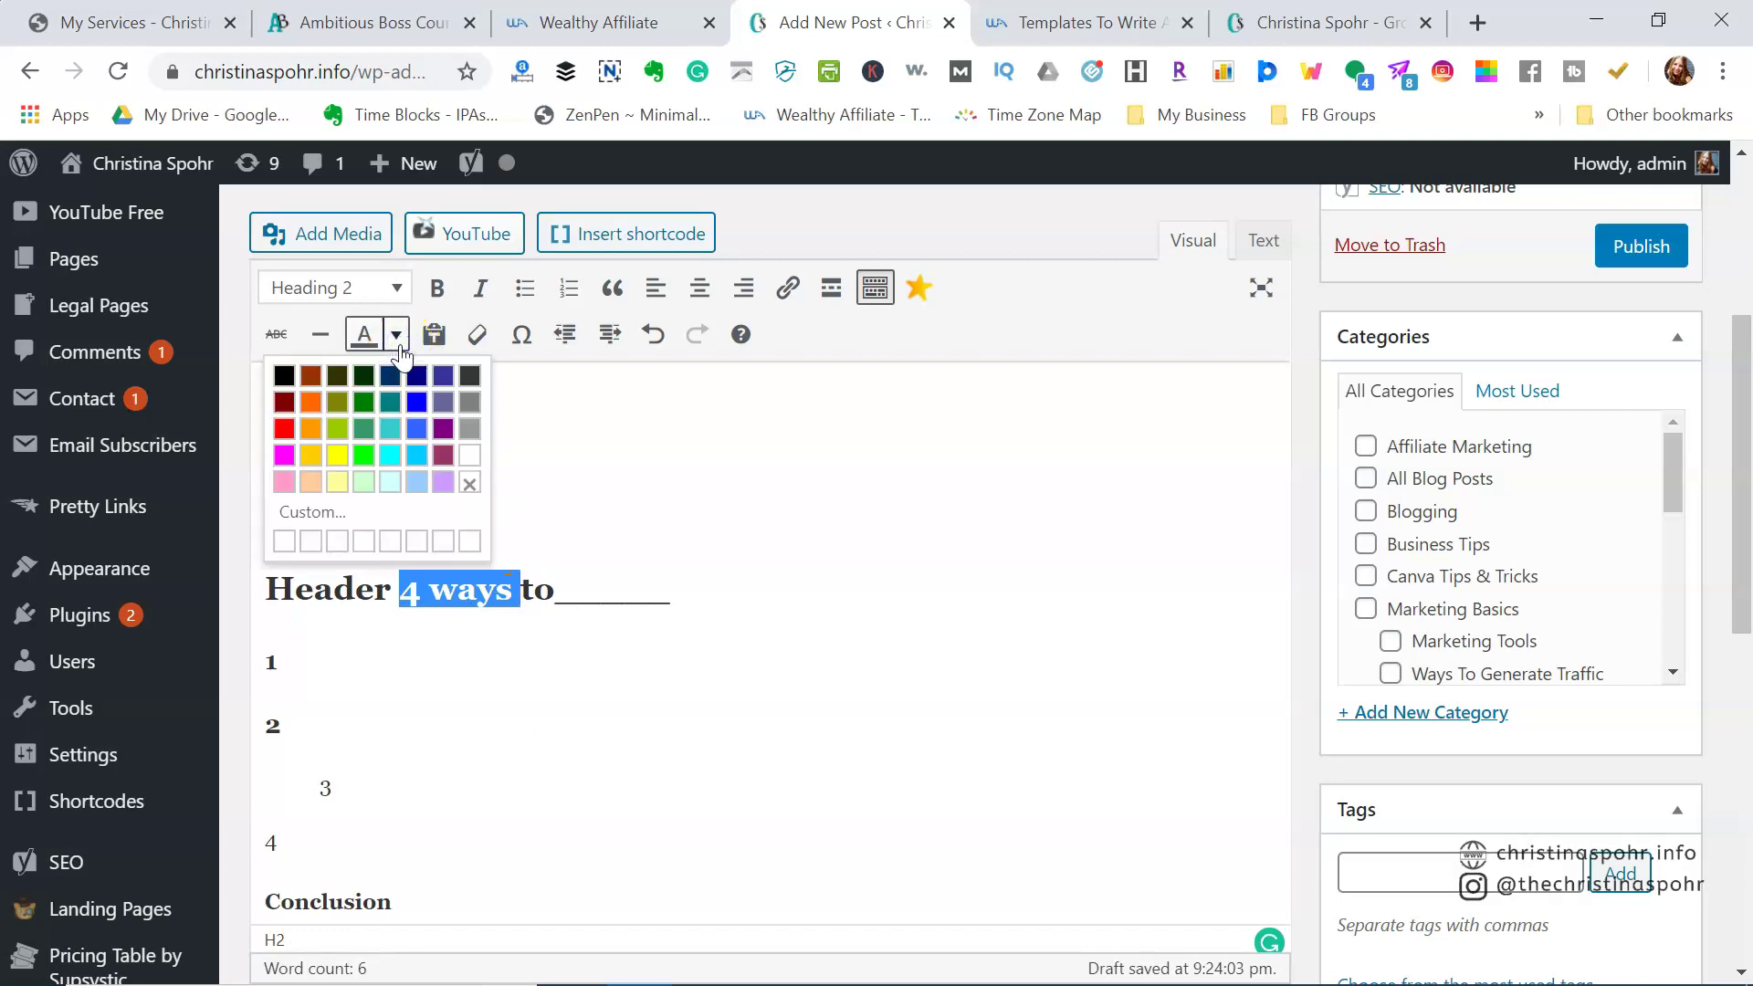
left_click(645, 625)
scroll(649, 623, "down", 2)
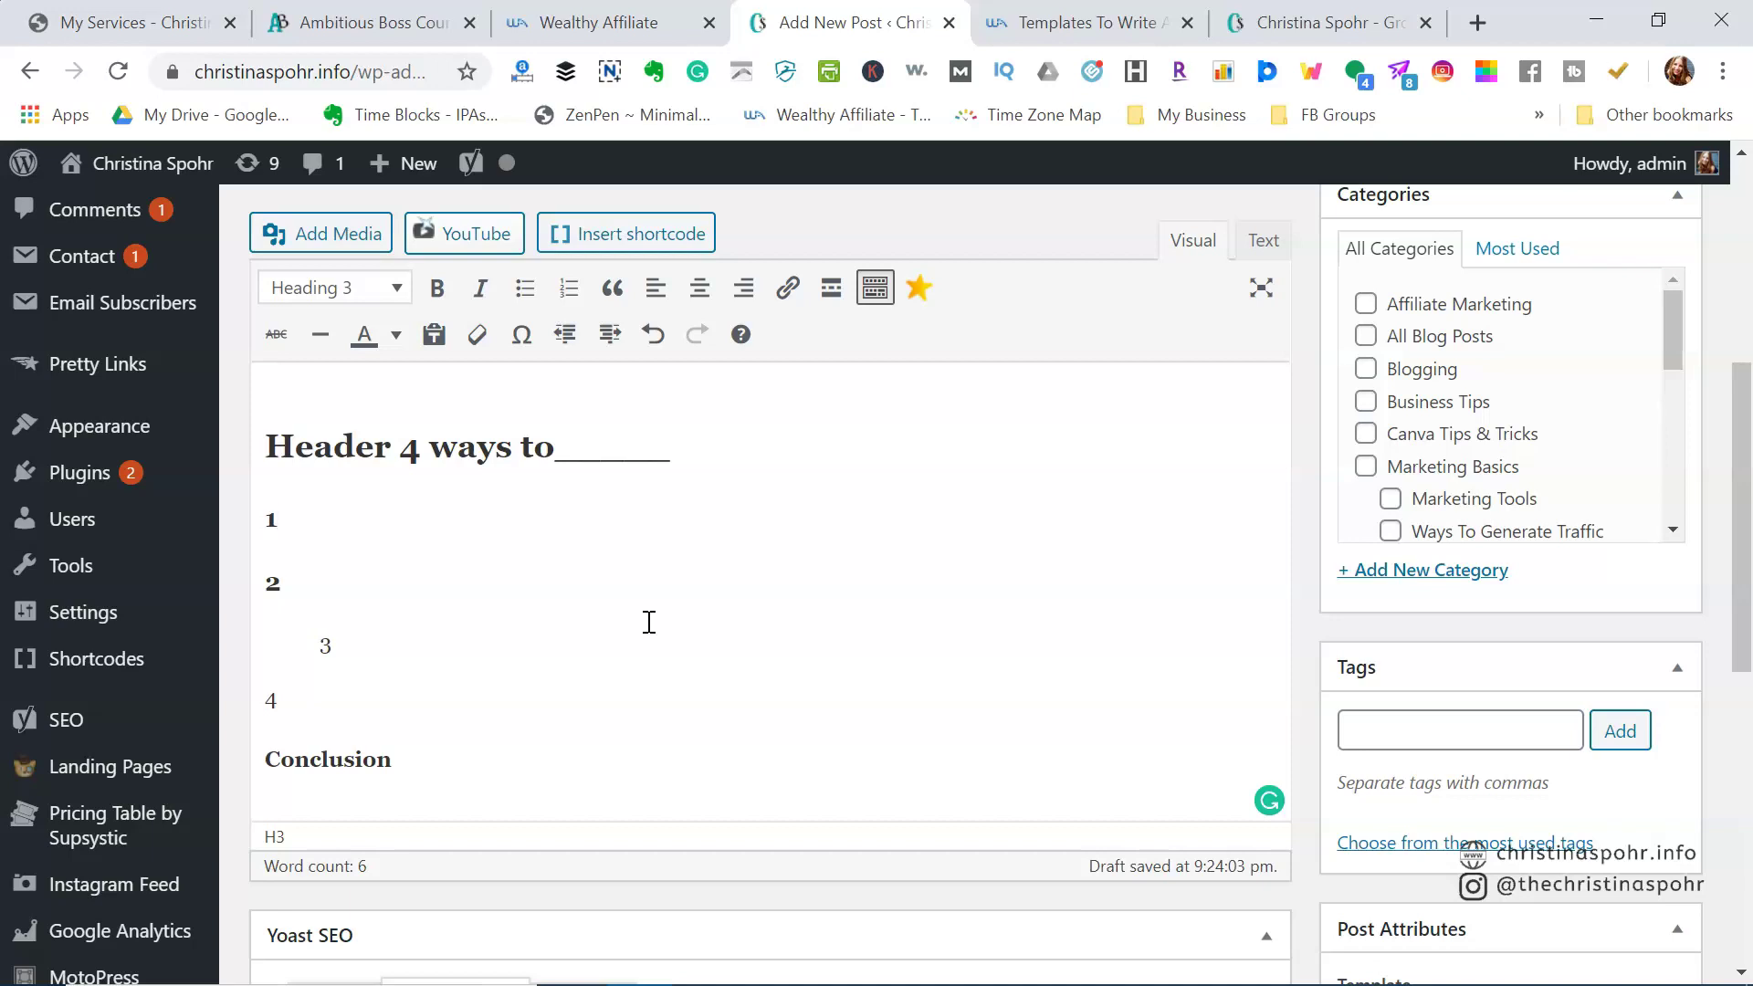
scroll(649, 622, "down", 1)
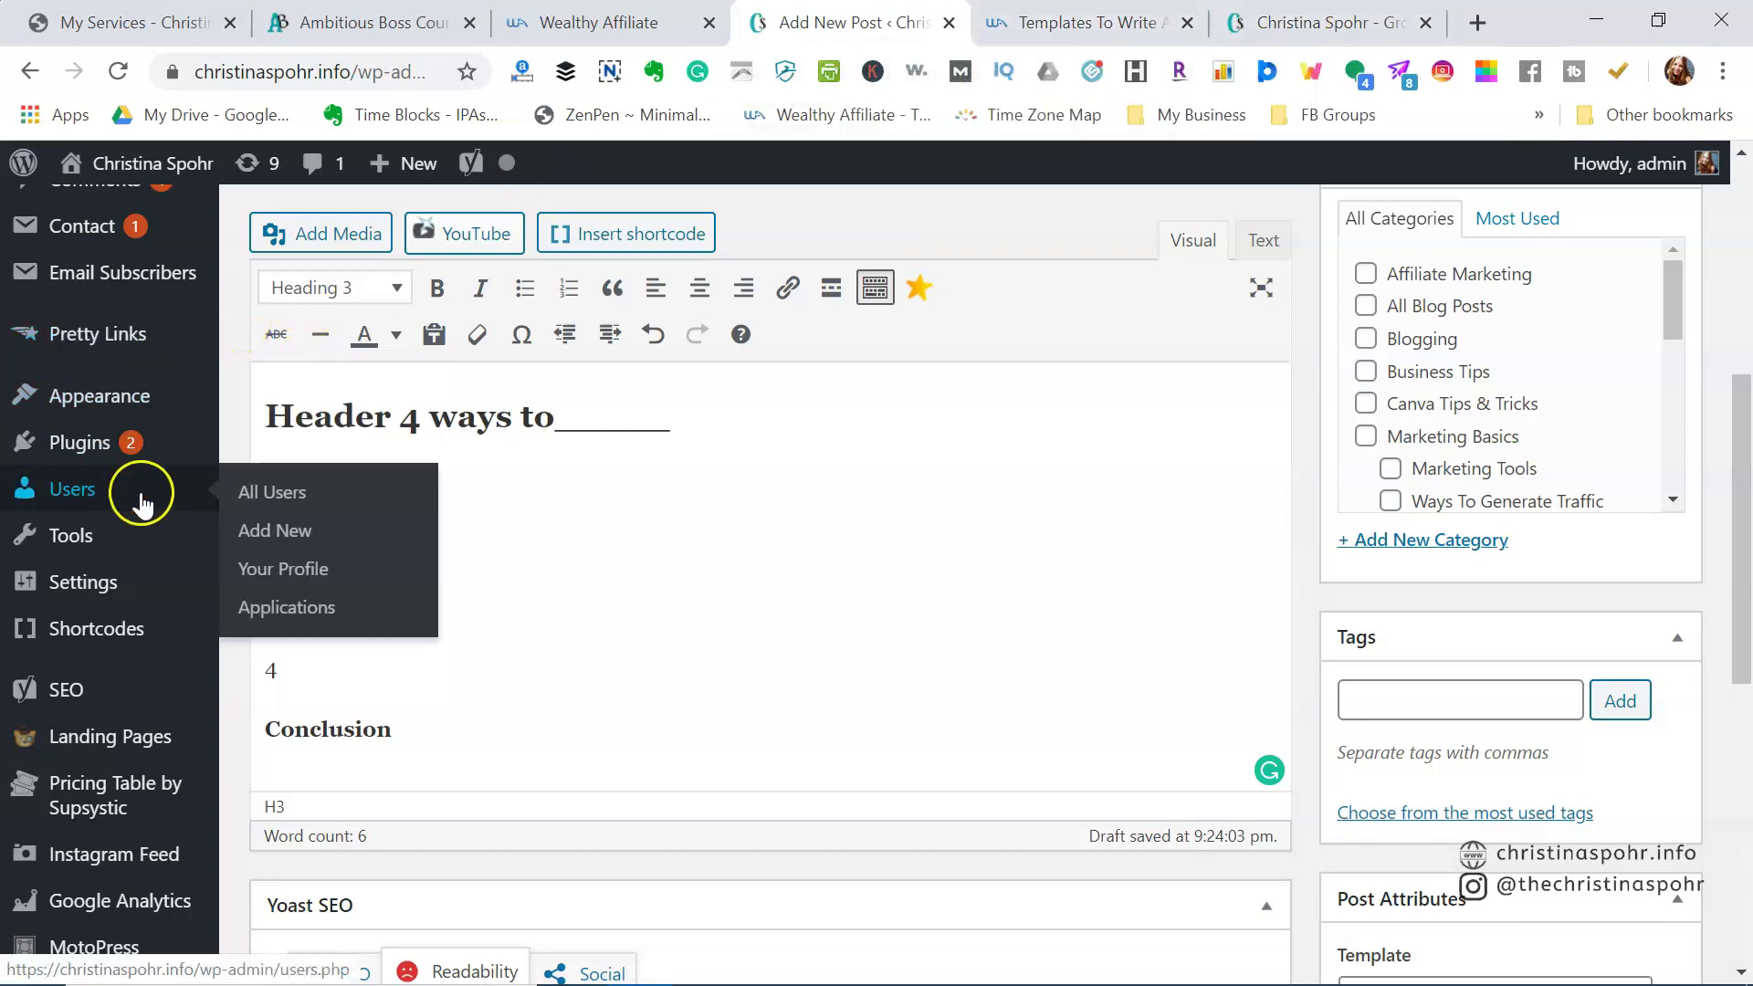
- Leave the unsaved outline post, go to the list of all posts and show only the published ones
scroll(142, 497, "up", 2)
scroll(142, 497, "up", 3)
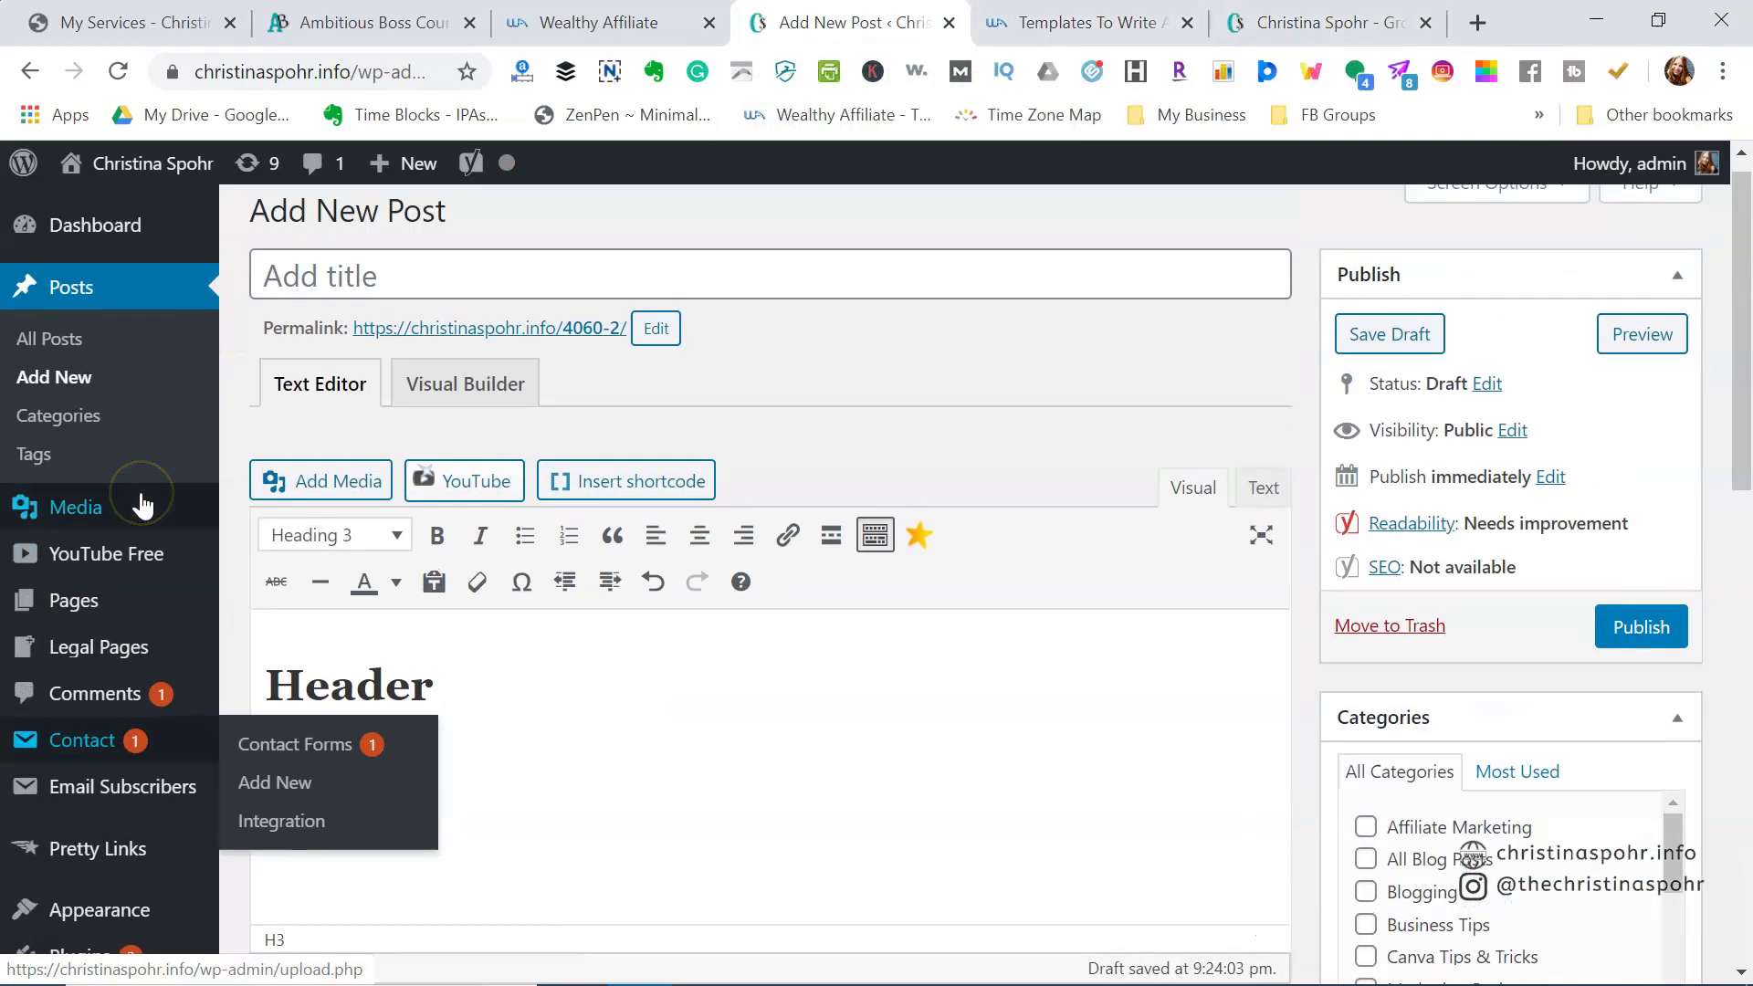
left_click(69, 292)
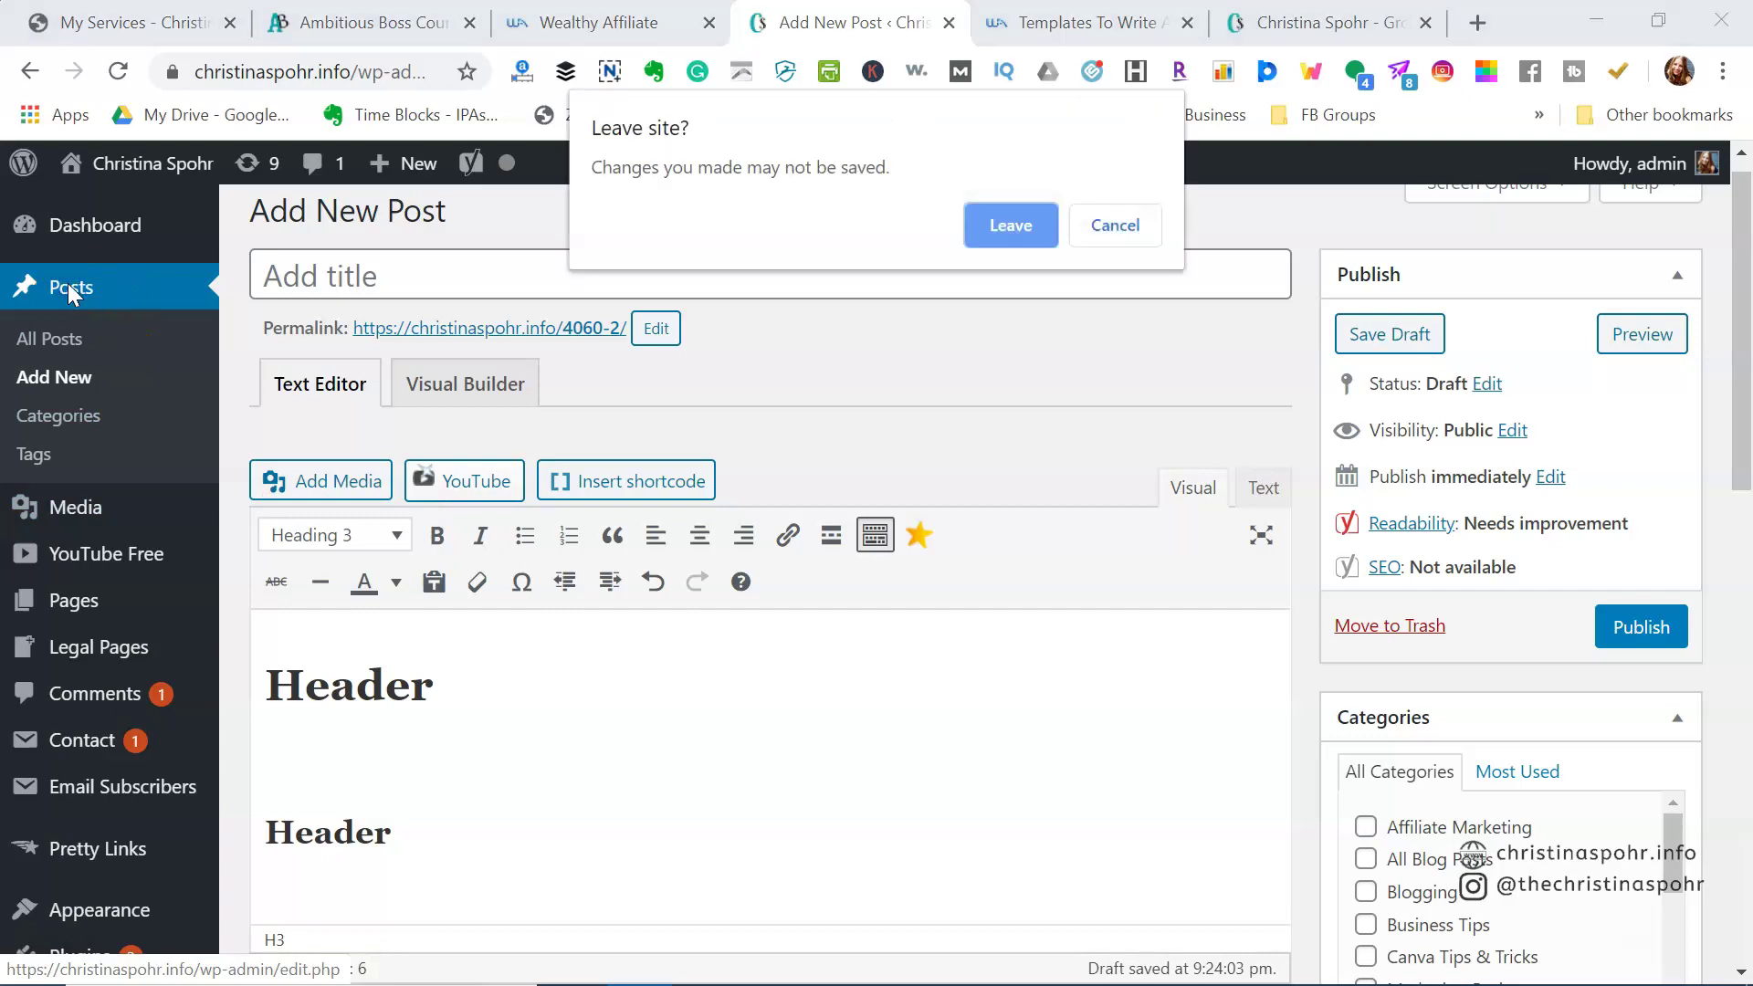
left_click(1023, 222)
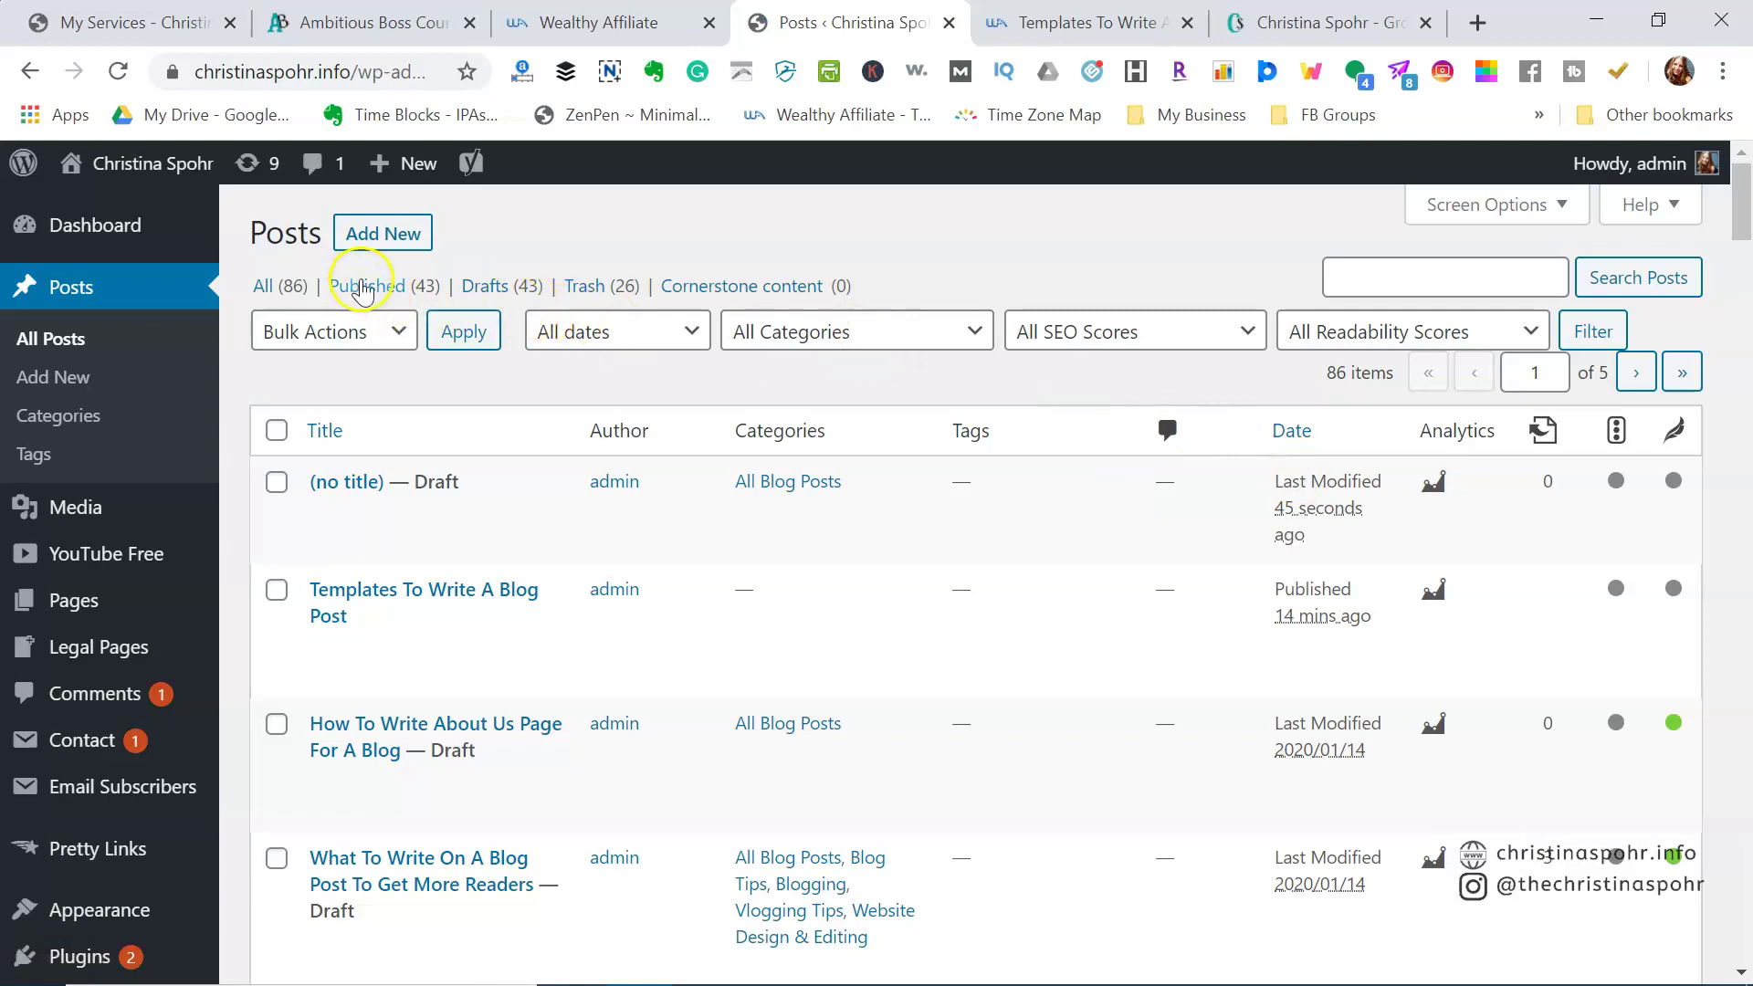
left_click(364, 287)
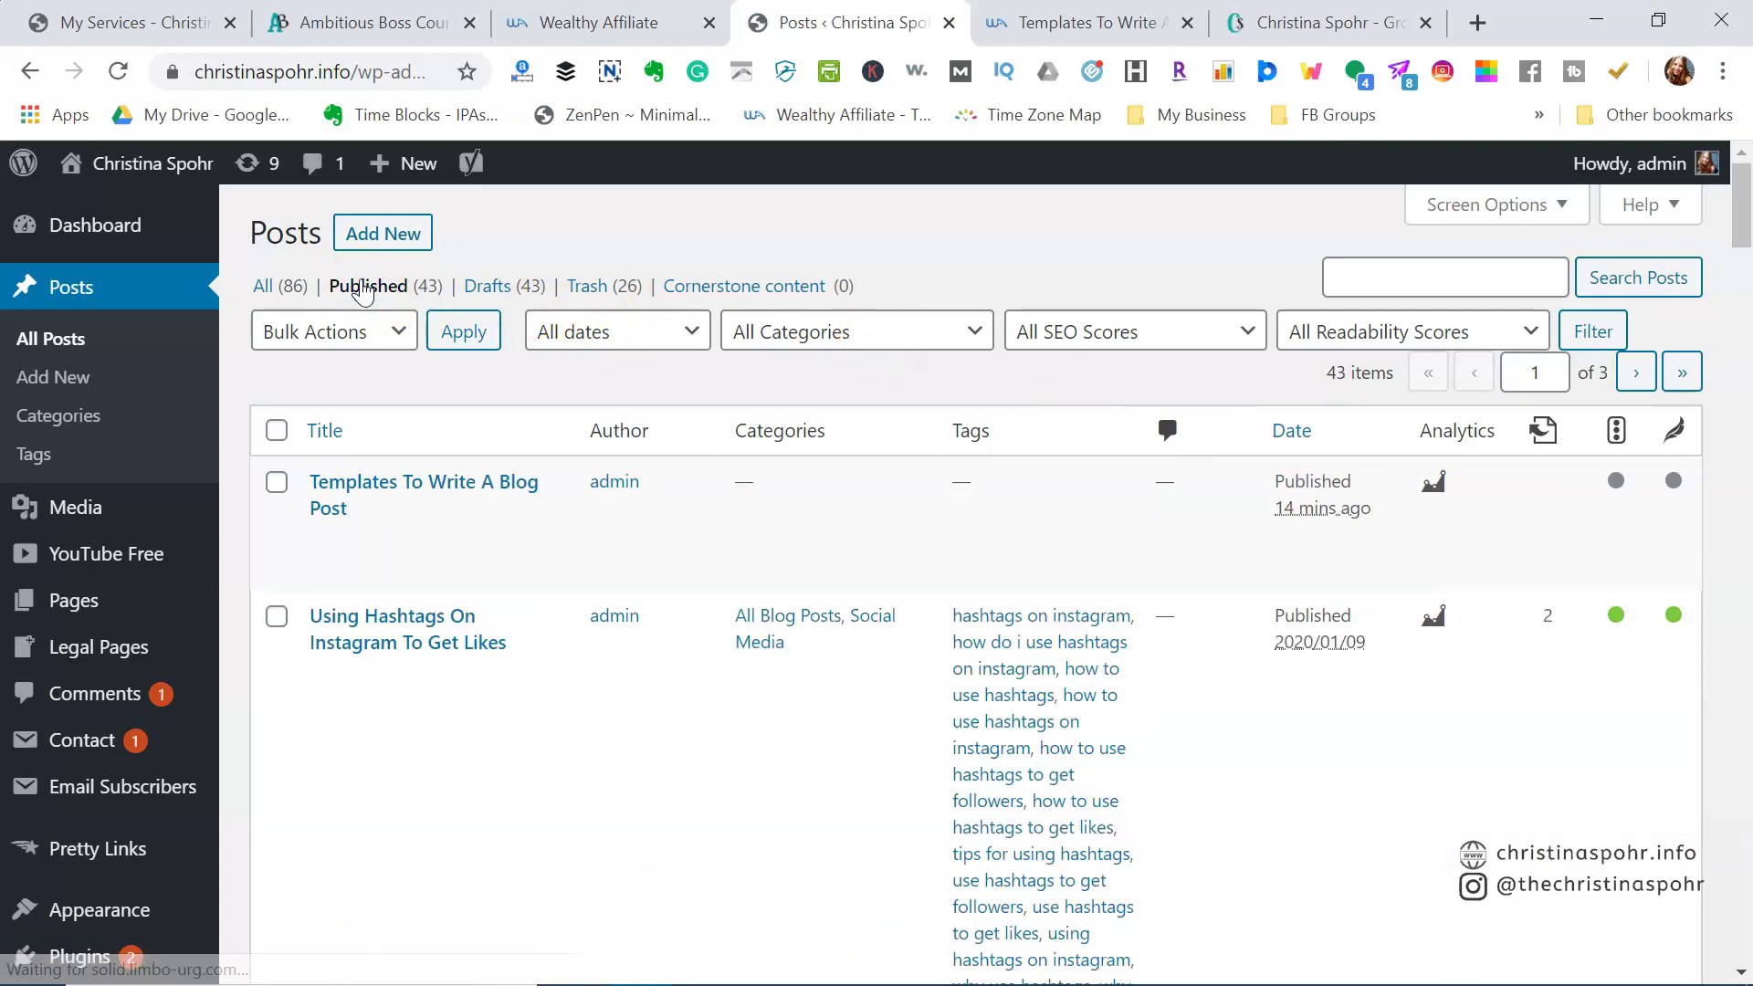
- Open the published post "Using Hashtags On Instagram To Get Likes" for editing in a new browser tab
scroll(1082, 744, "down", 2)
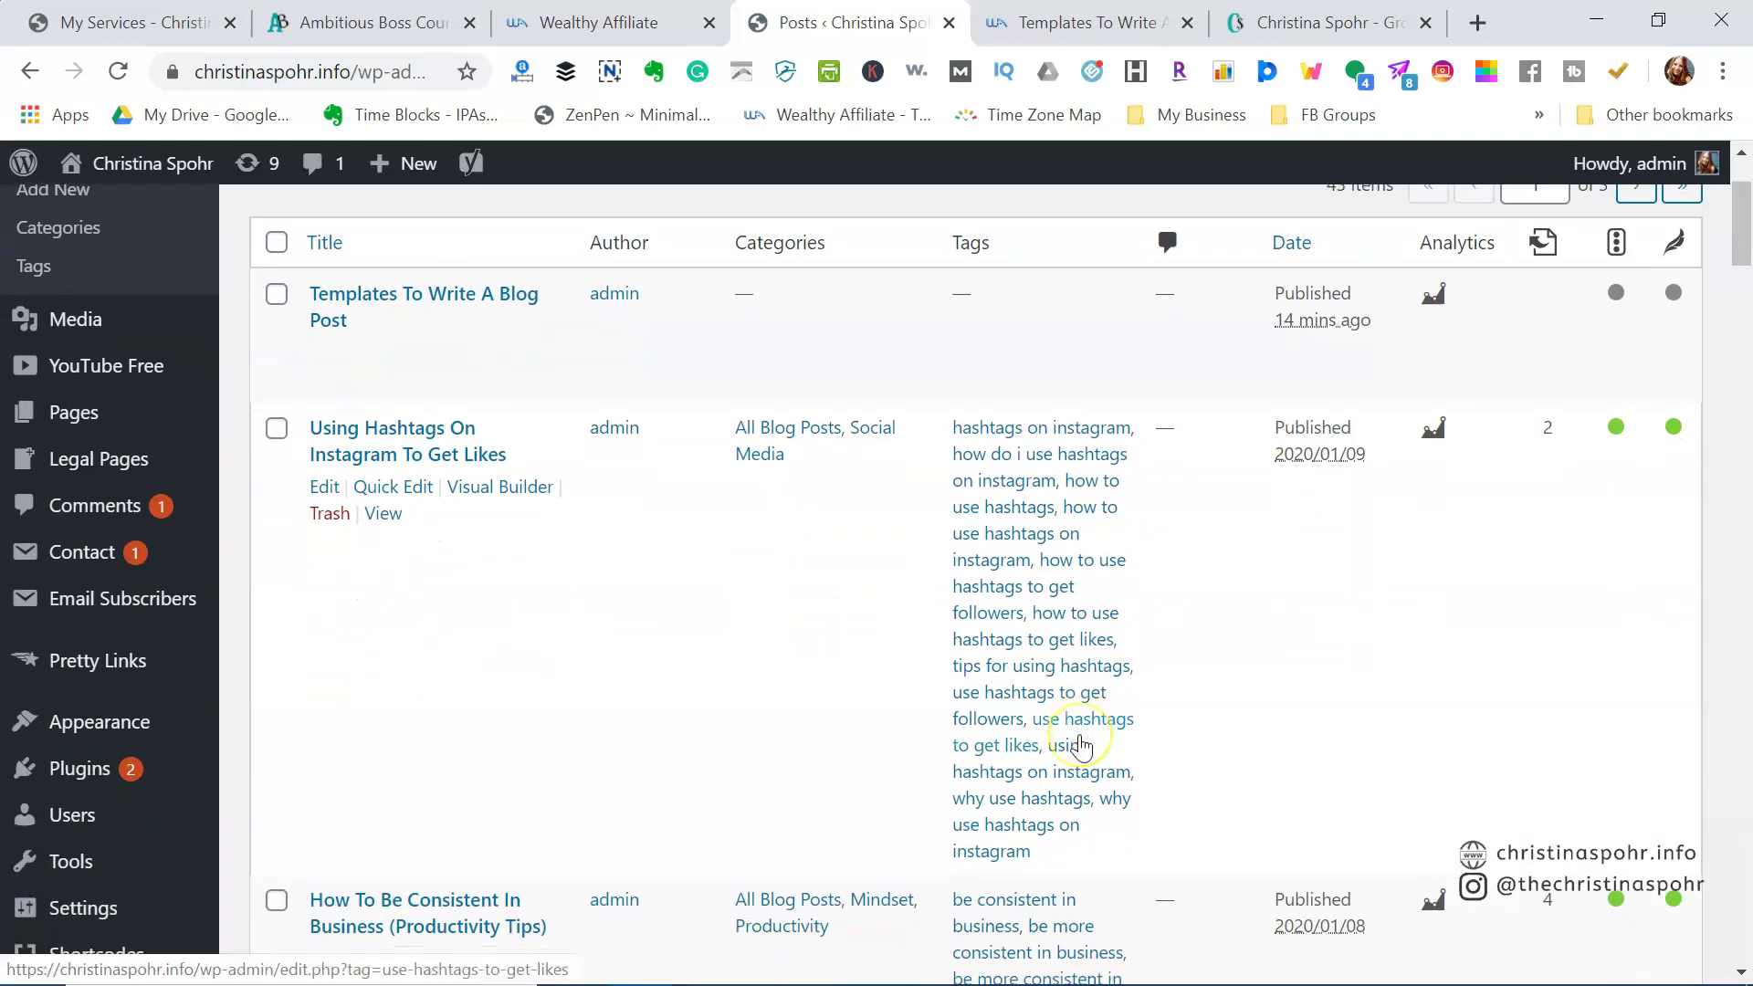
scroll(1082, 744, "up", 1)
scroll(1082, 744, "down", 3)
scroll(1082, 744, "up", 2)
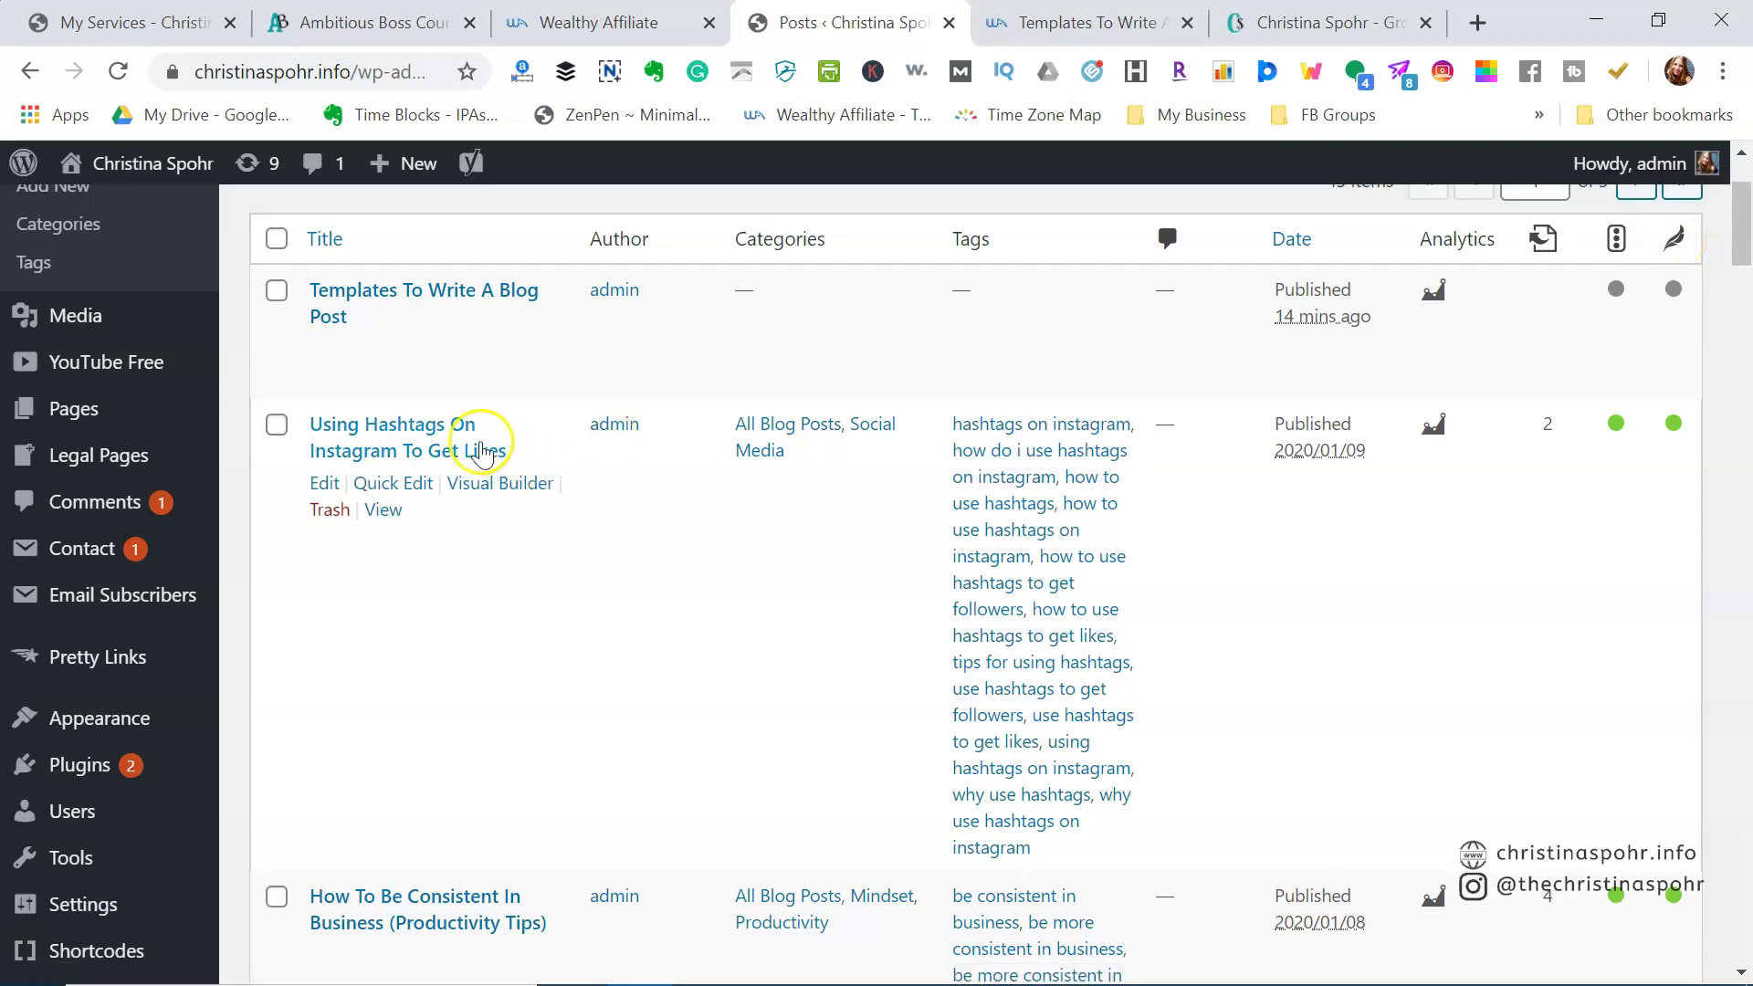
right_click(418, 443)
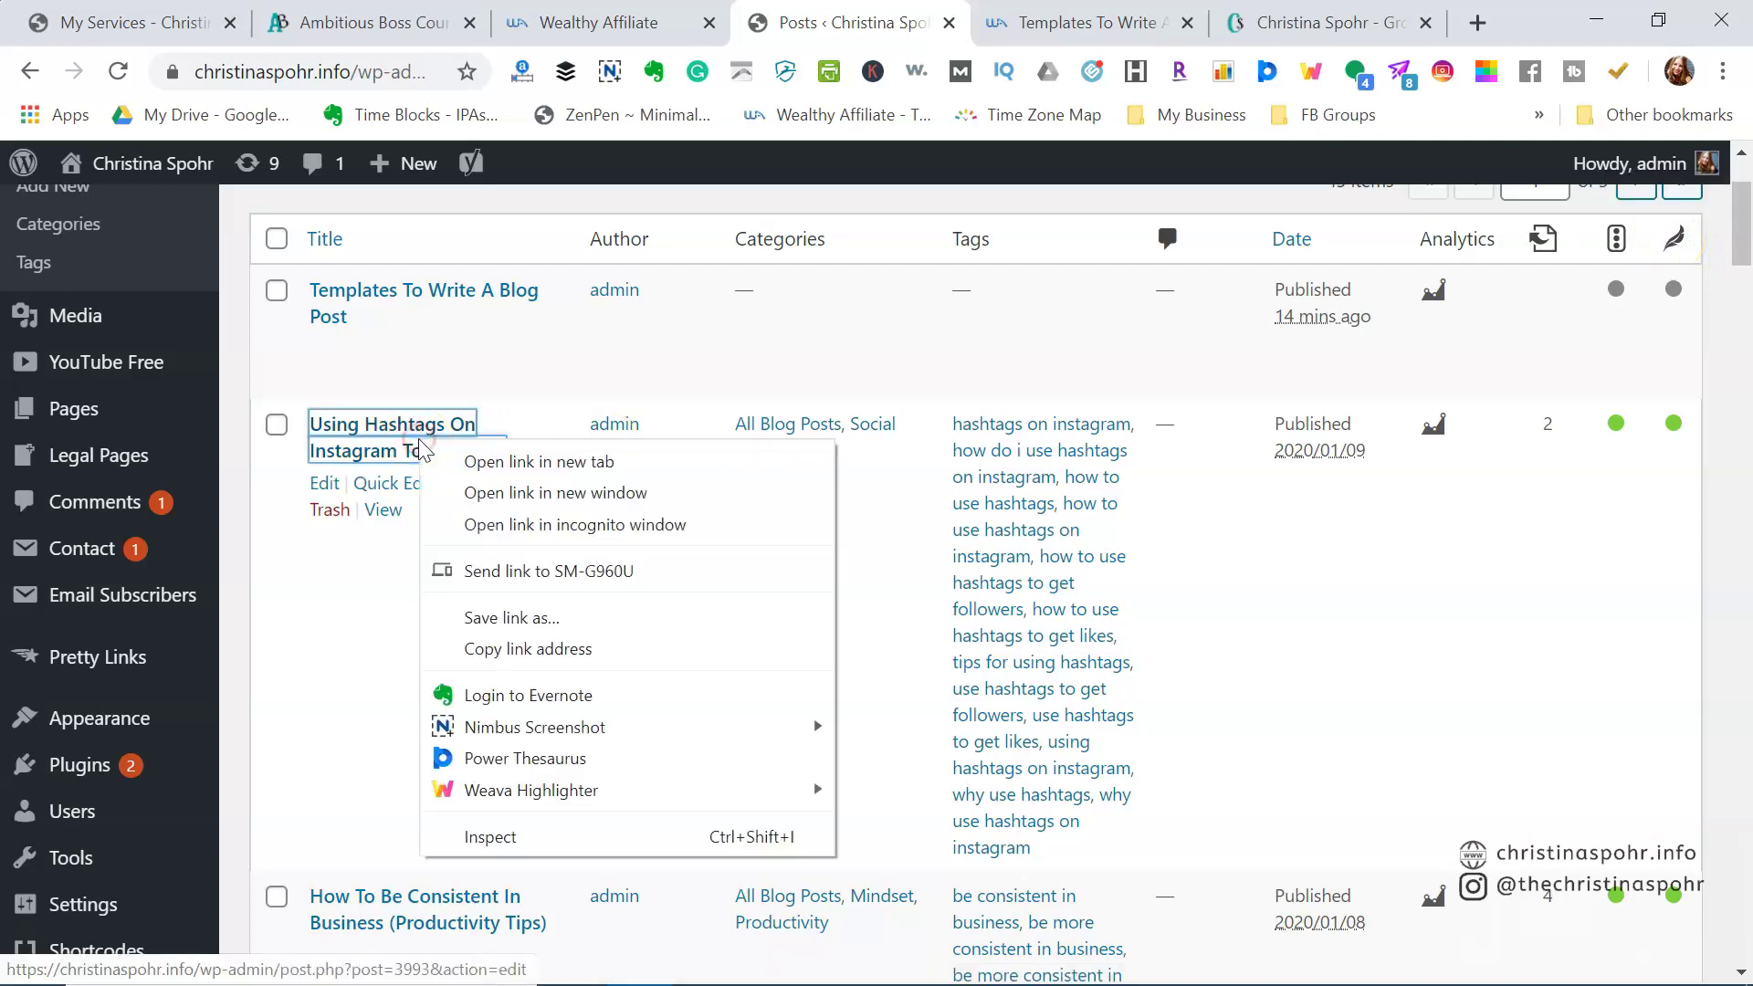
left_click(484, 458)
- Compare the readability and SEO scores in the list and open "Learn How To Create A Fan Page On Facebook Fast" in a new browser tab
scroll(485, 461, "down", 13)
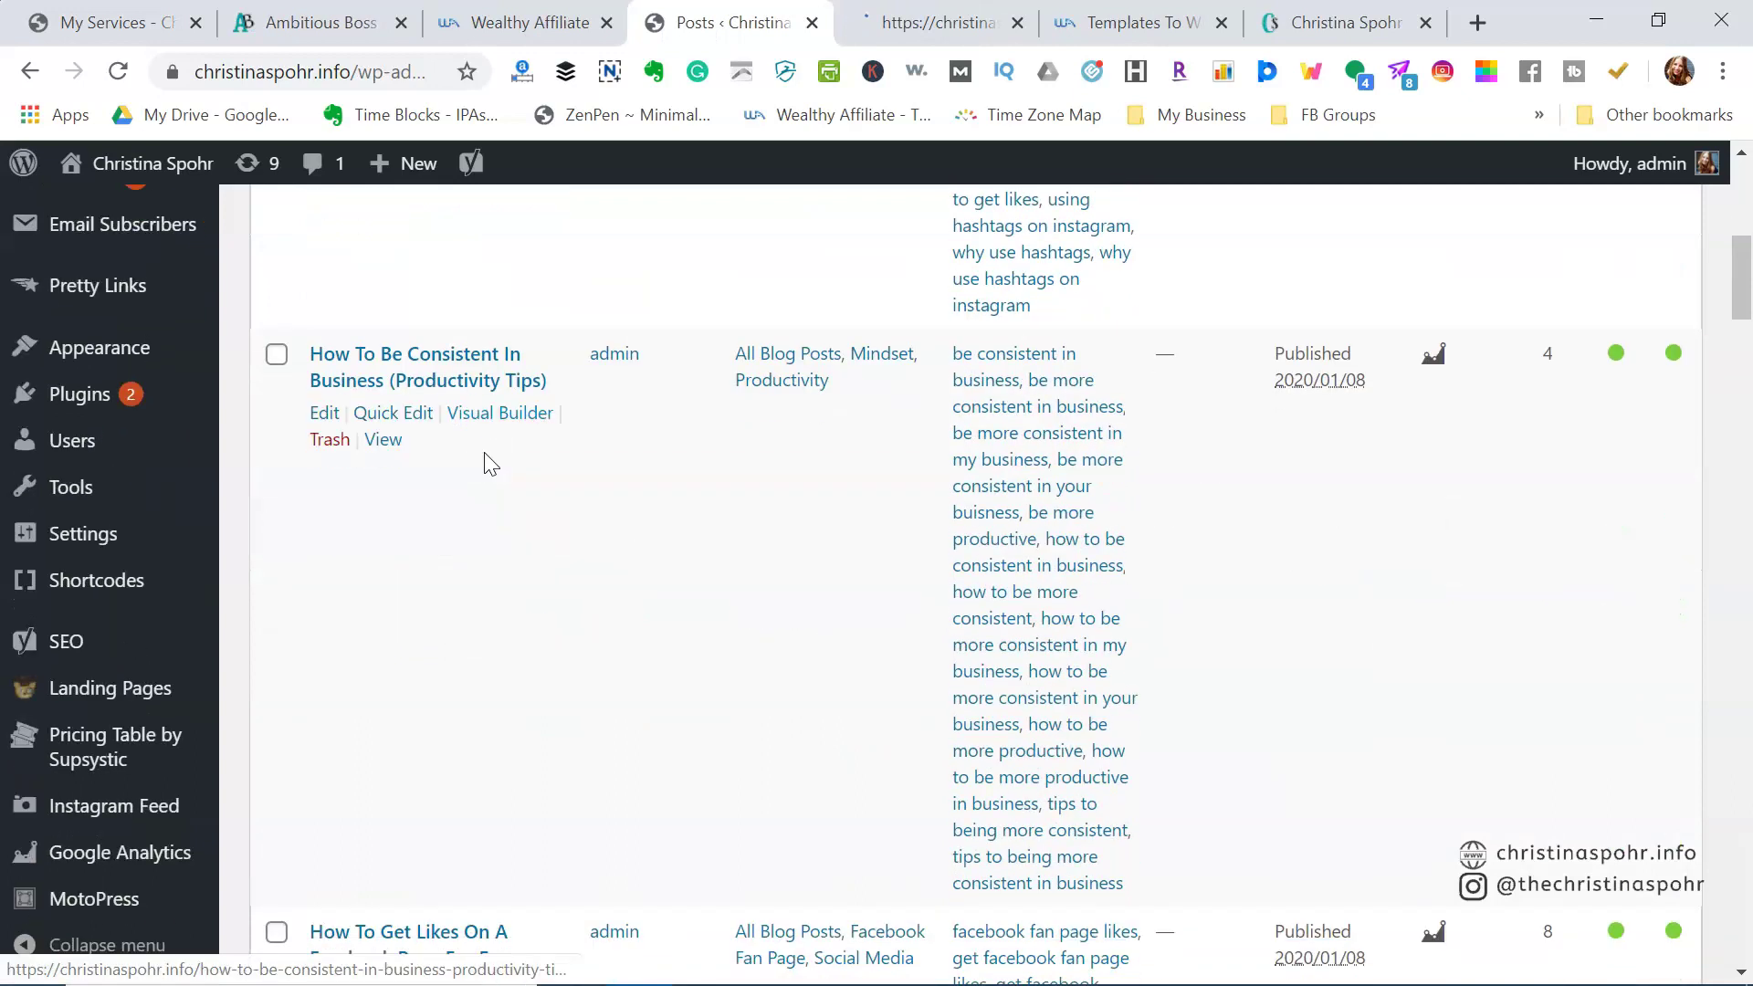
scroll(485, 461, "down", 12)
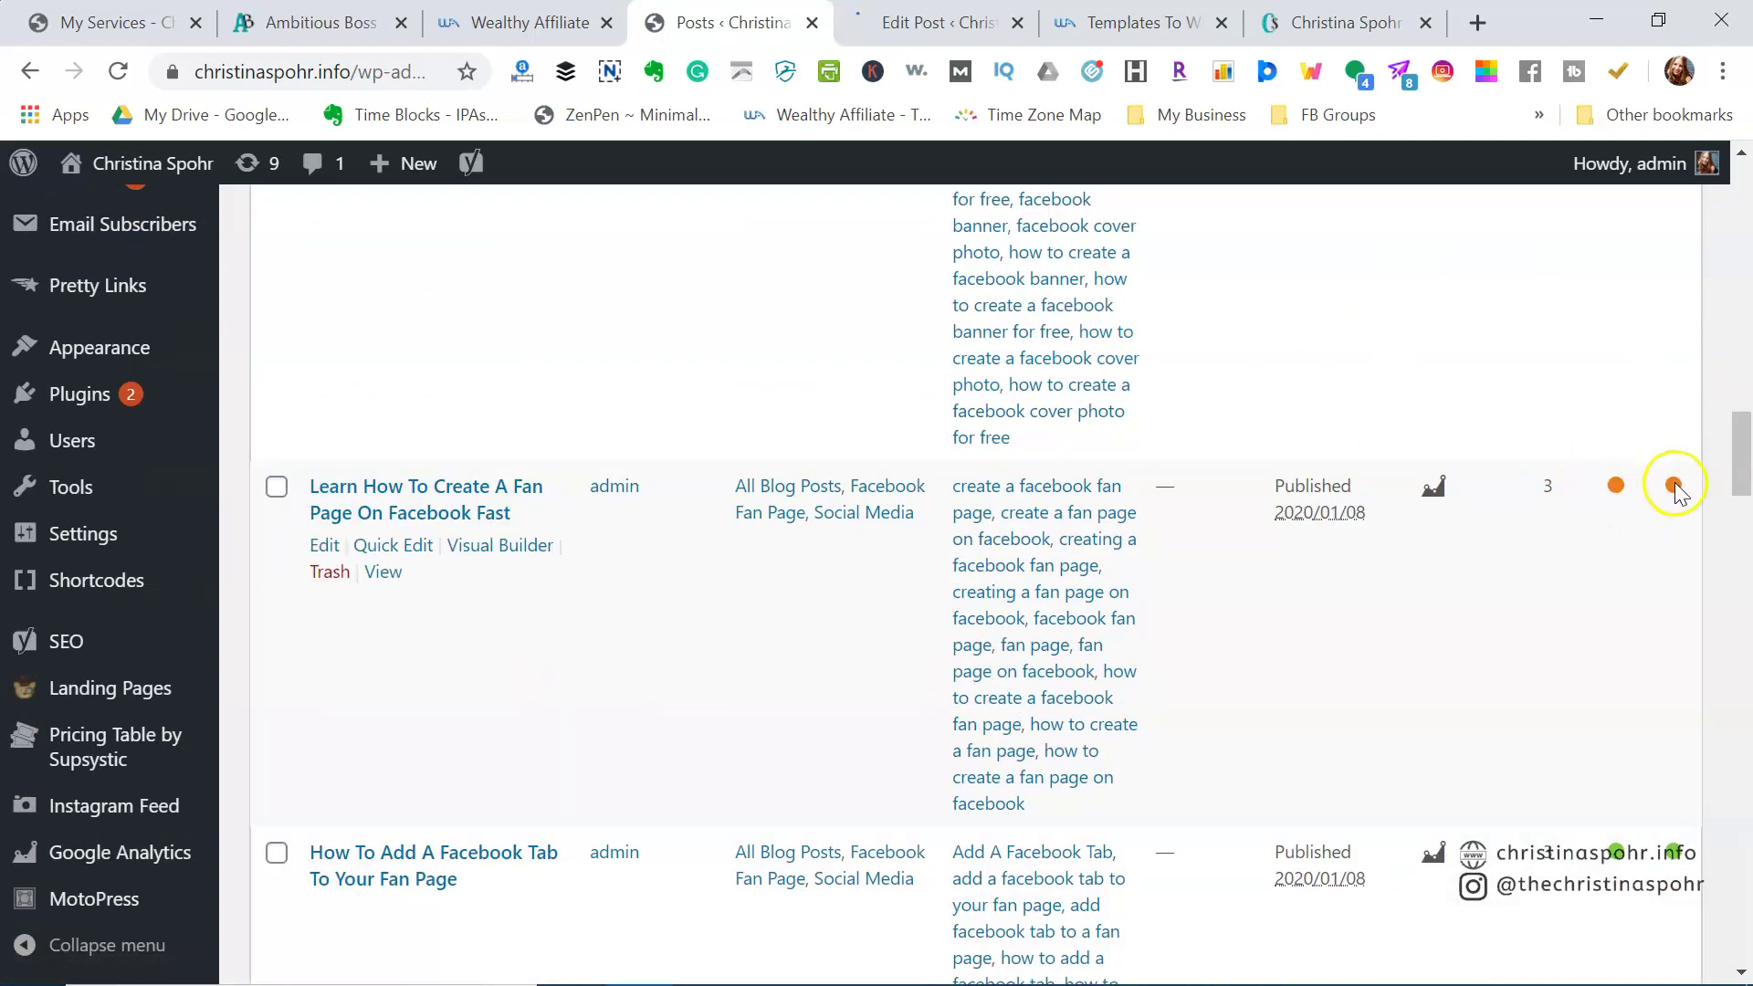
scroll(1464, 541, "down", 13)
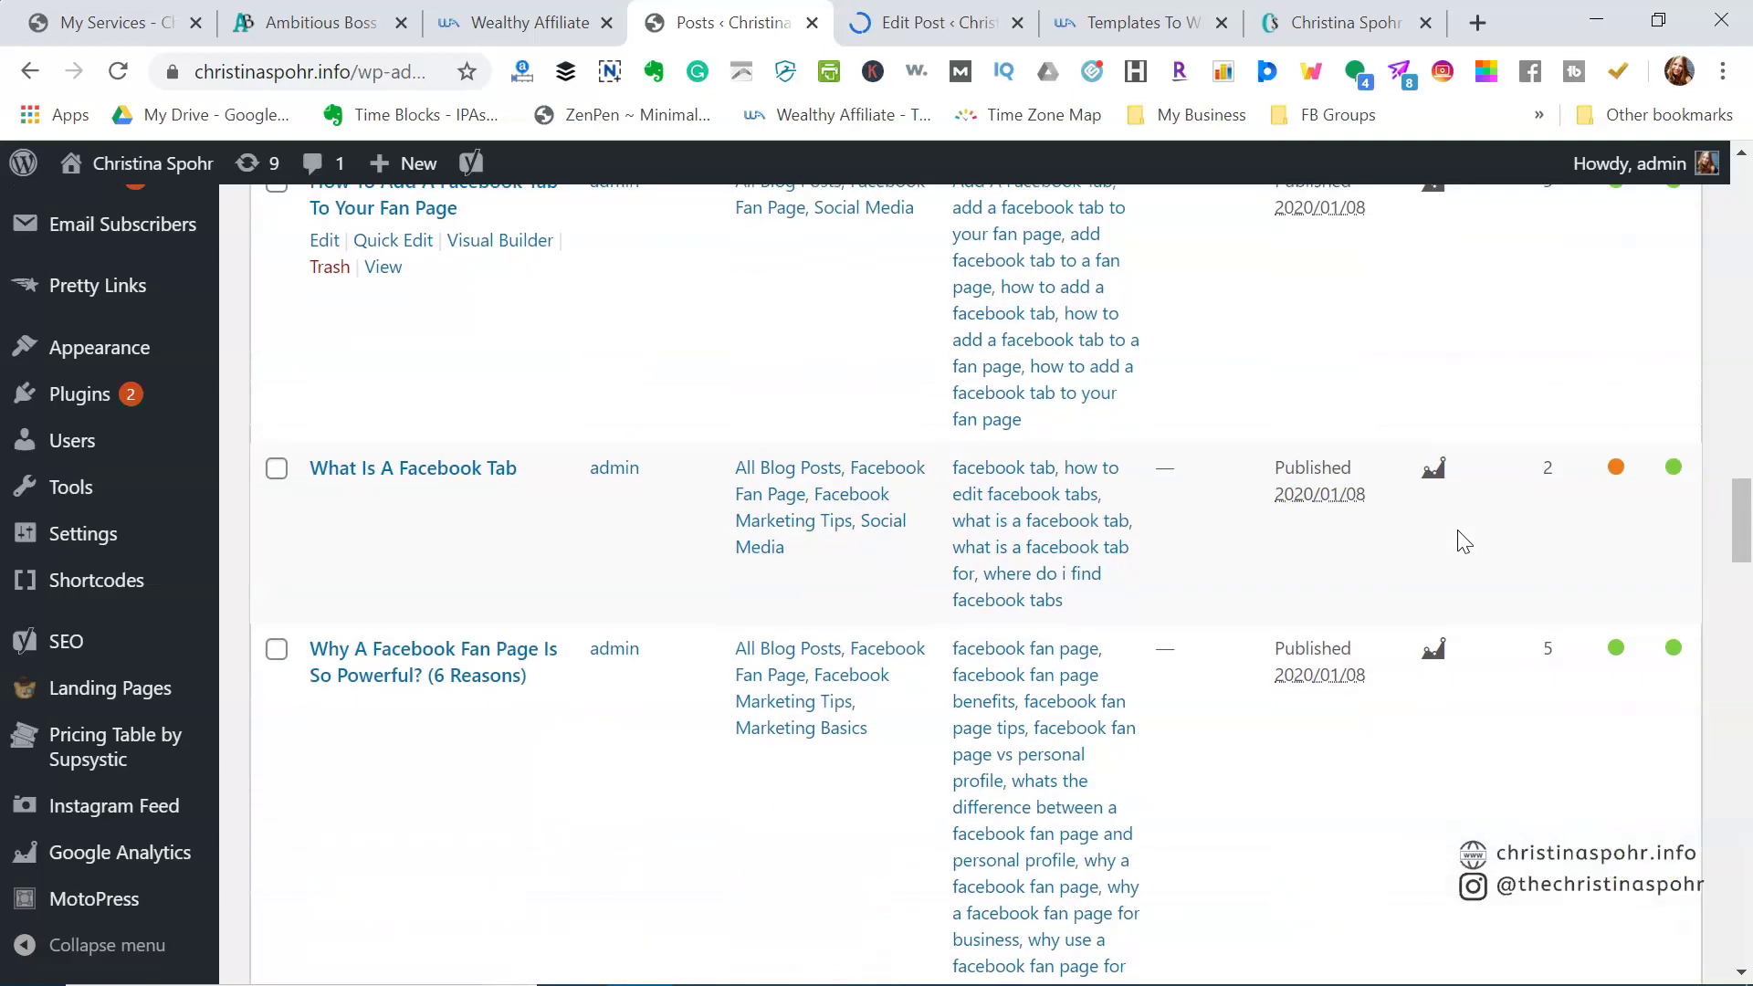
scroll(1464, 541, "down", 12)
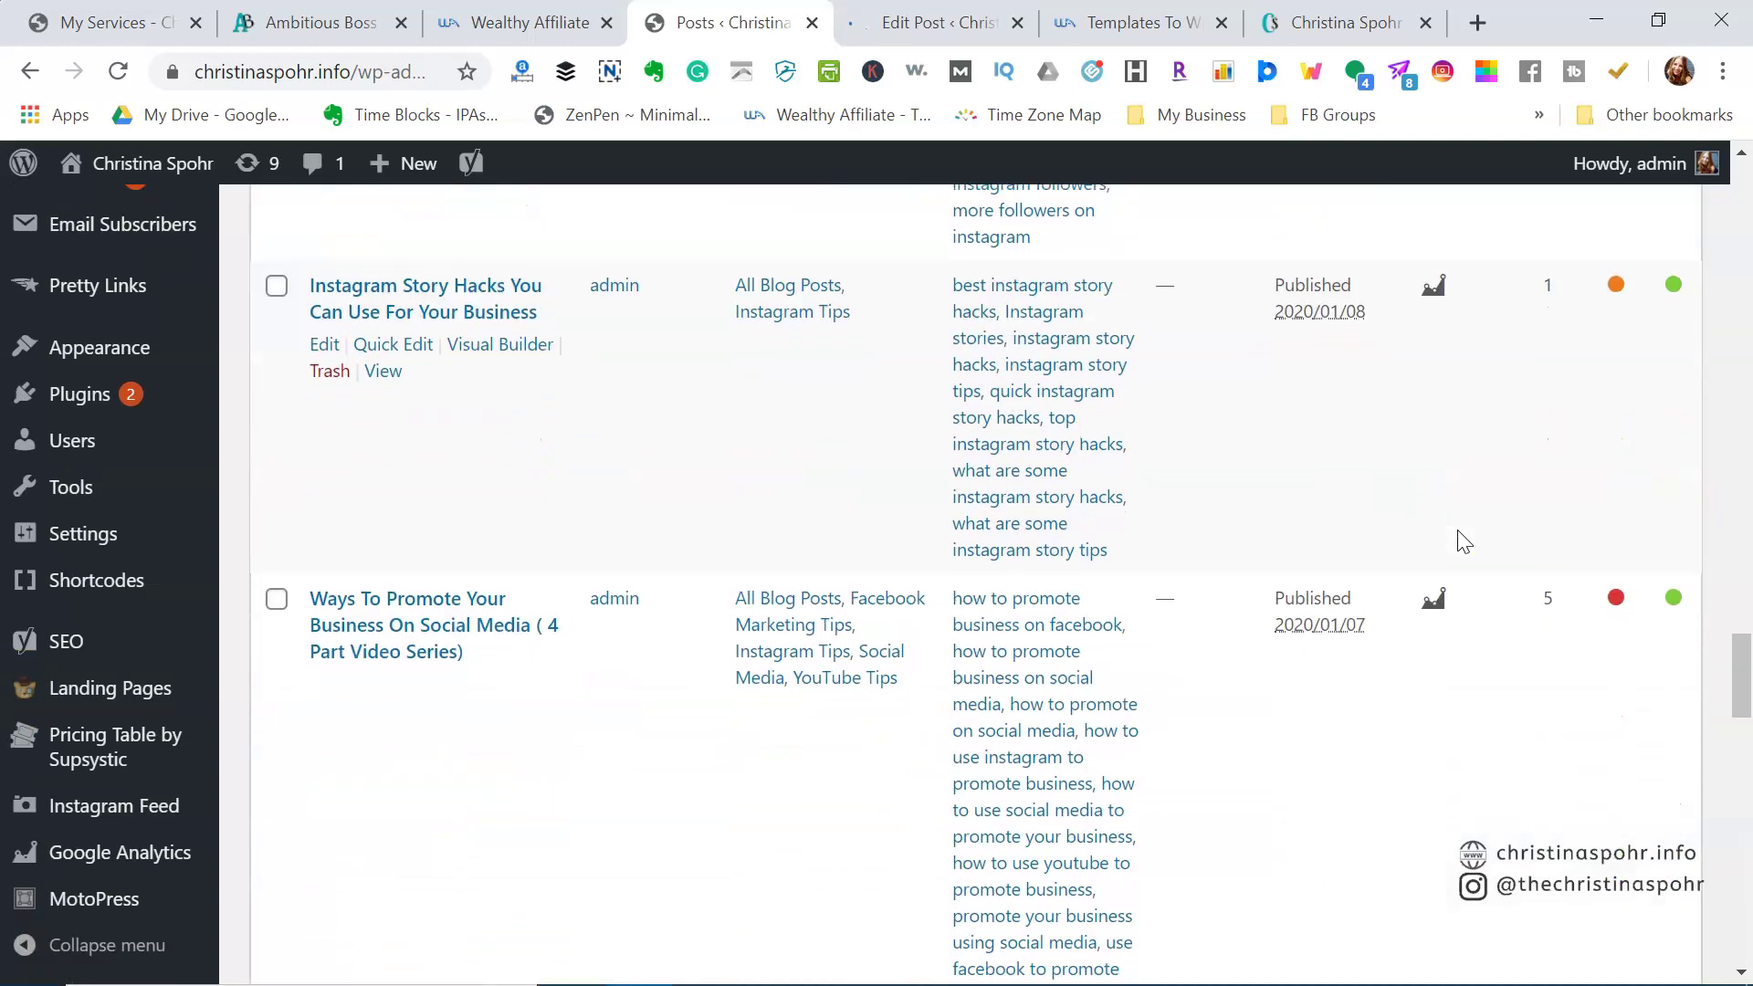
scroll(1463, 540, "up", 14)
scroll(1463, 541, "up", 12)
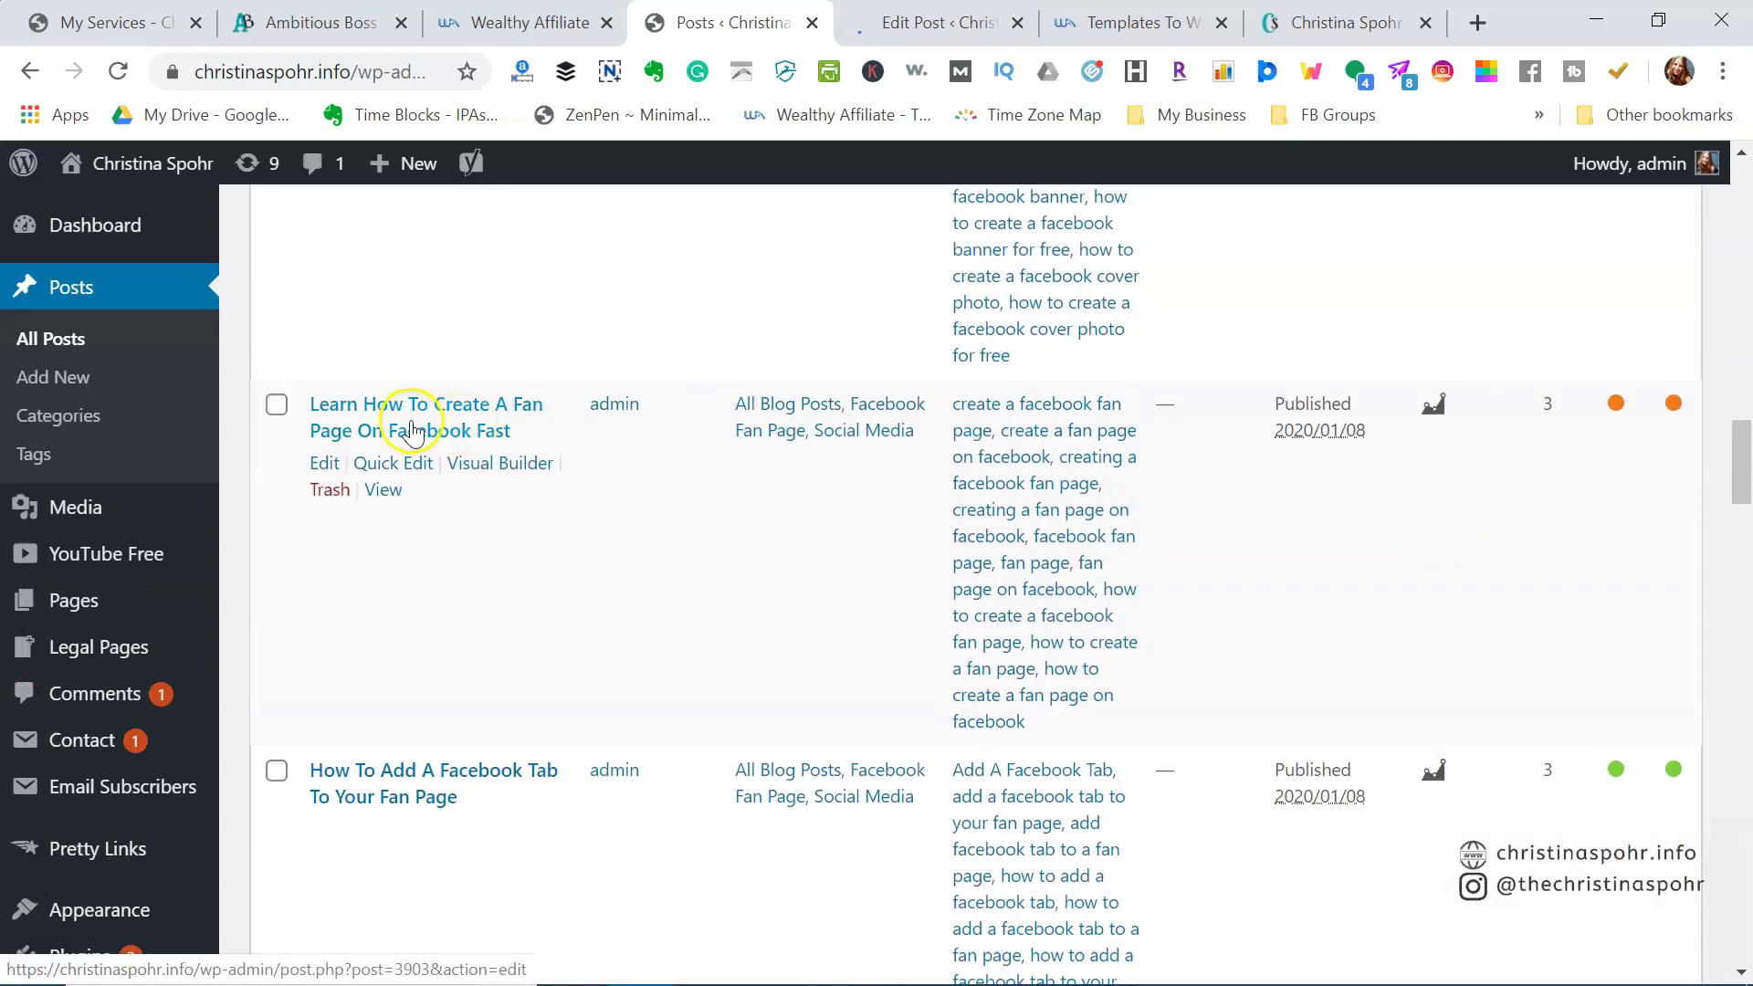
right_click(412, 429)
left_click(511, 444)
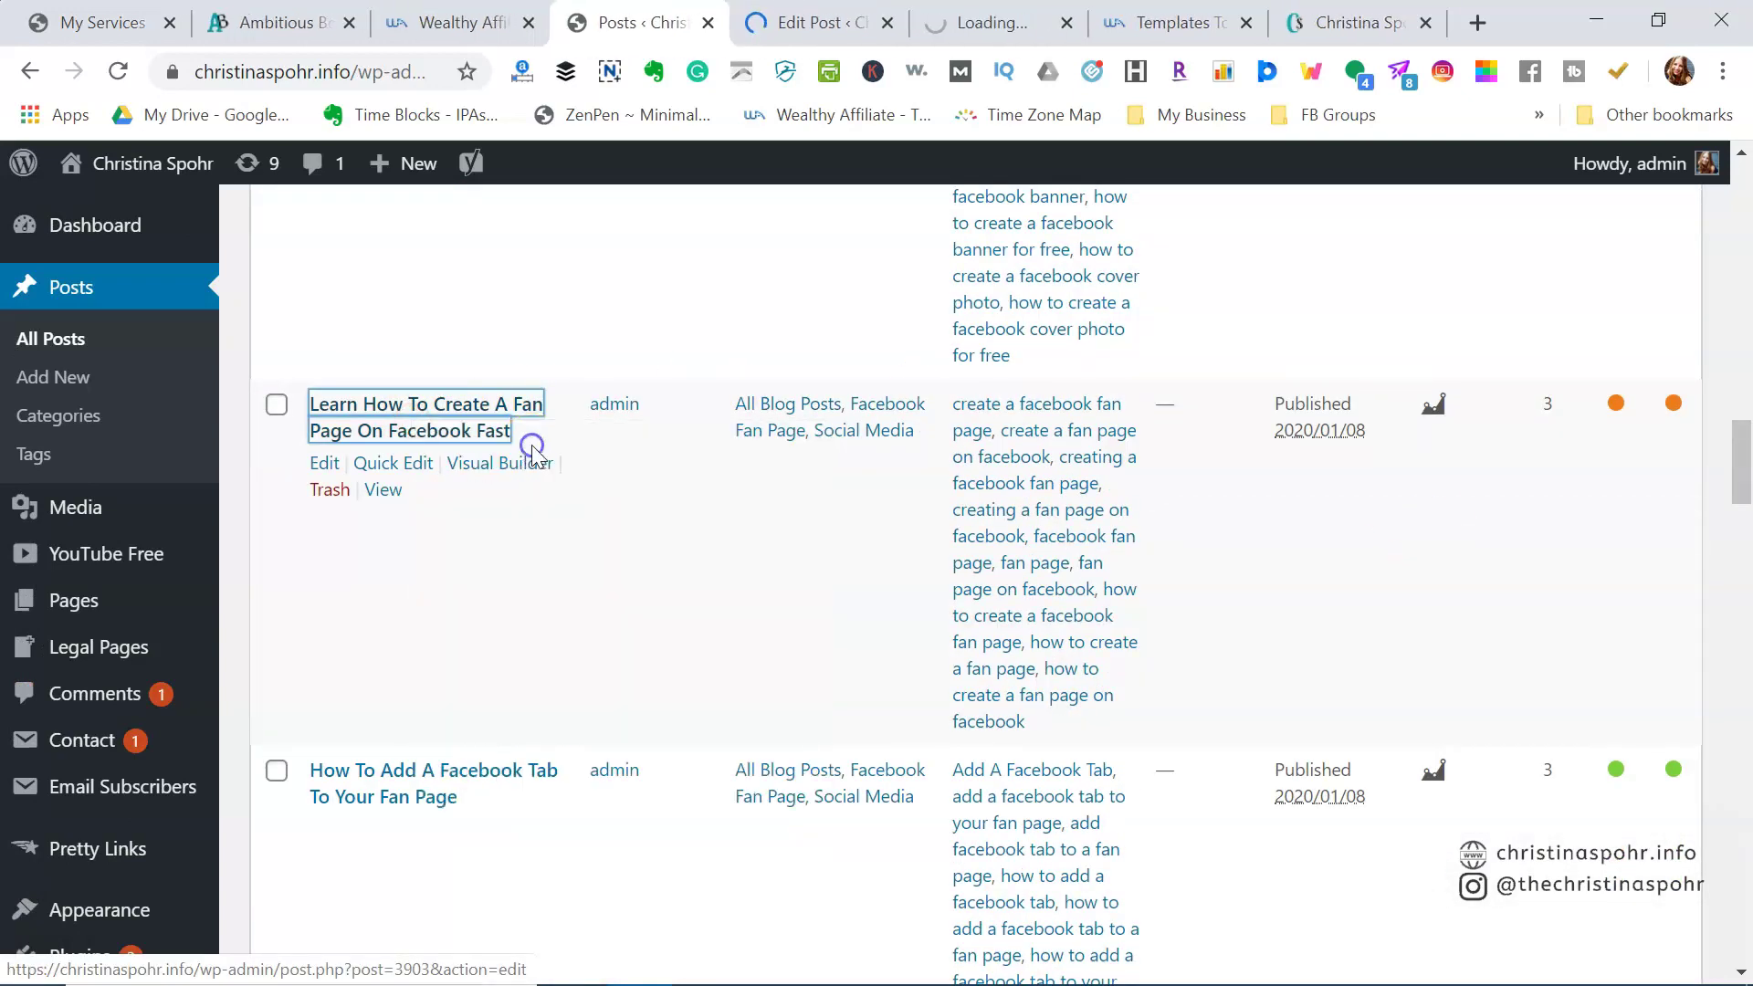
- Open the published post "What Is A Facebook Tab" for editing in a new browser tab
scroll(1033, 566, "down", 2)
scroll(1032, 566, "down", 4)
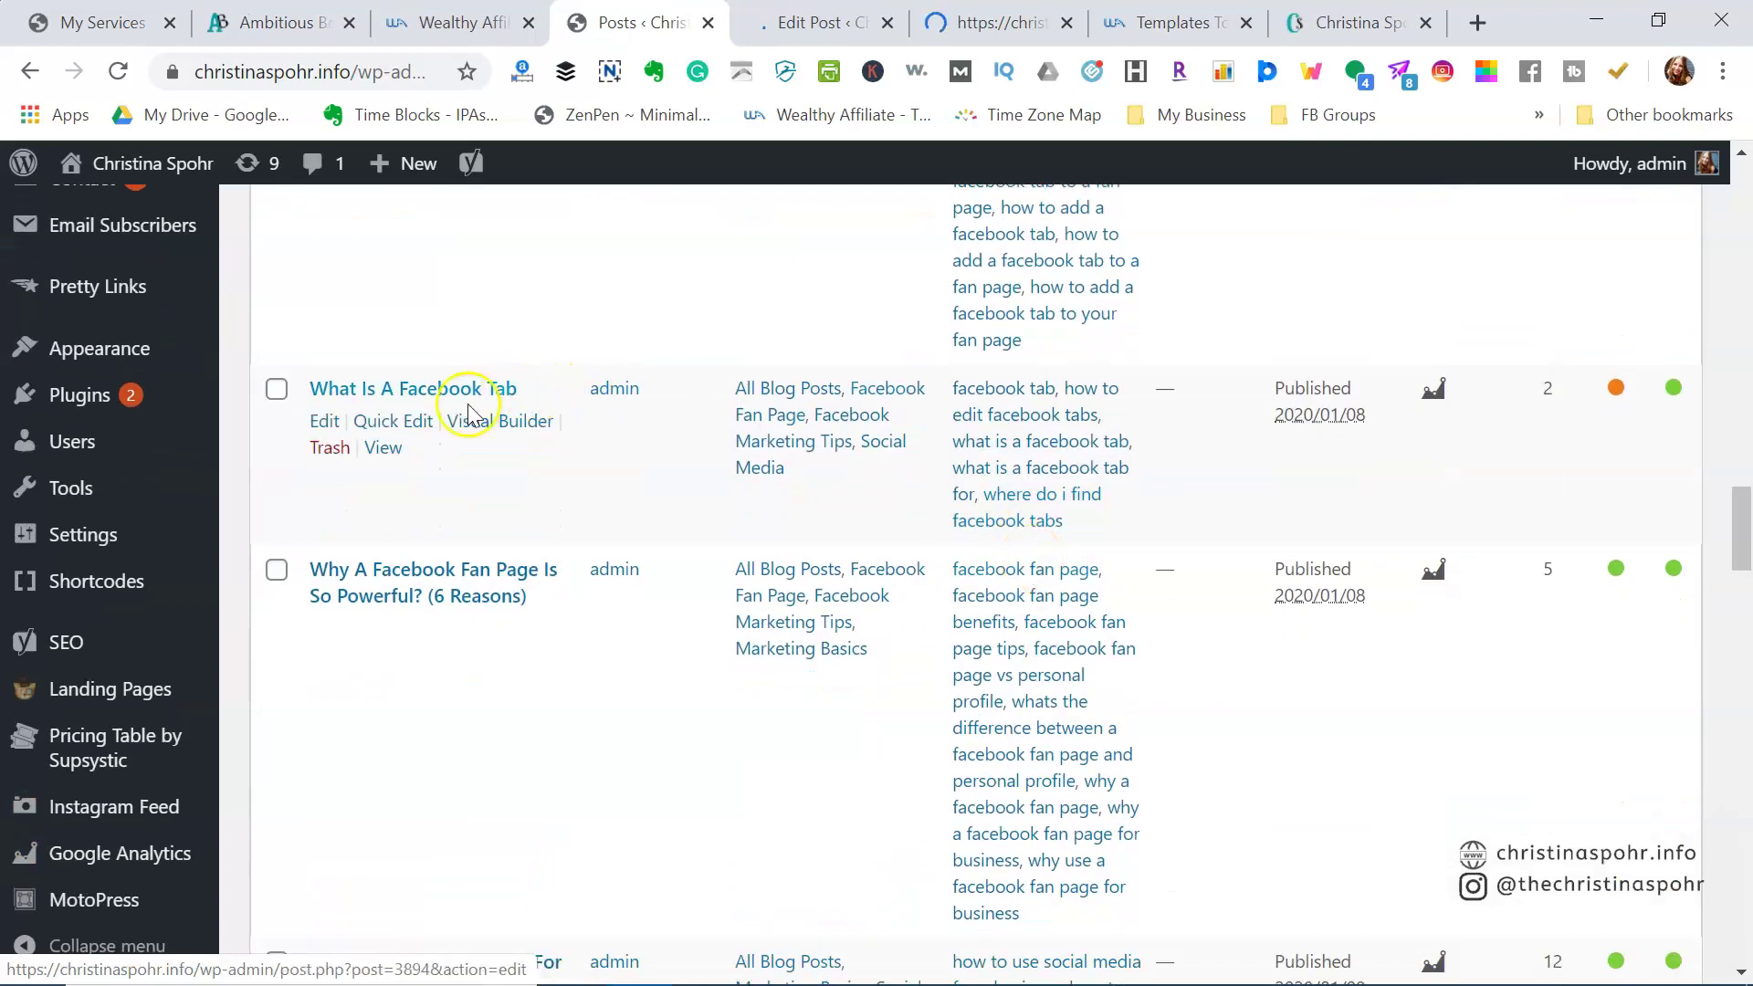
right_click(446, 387)
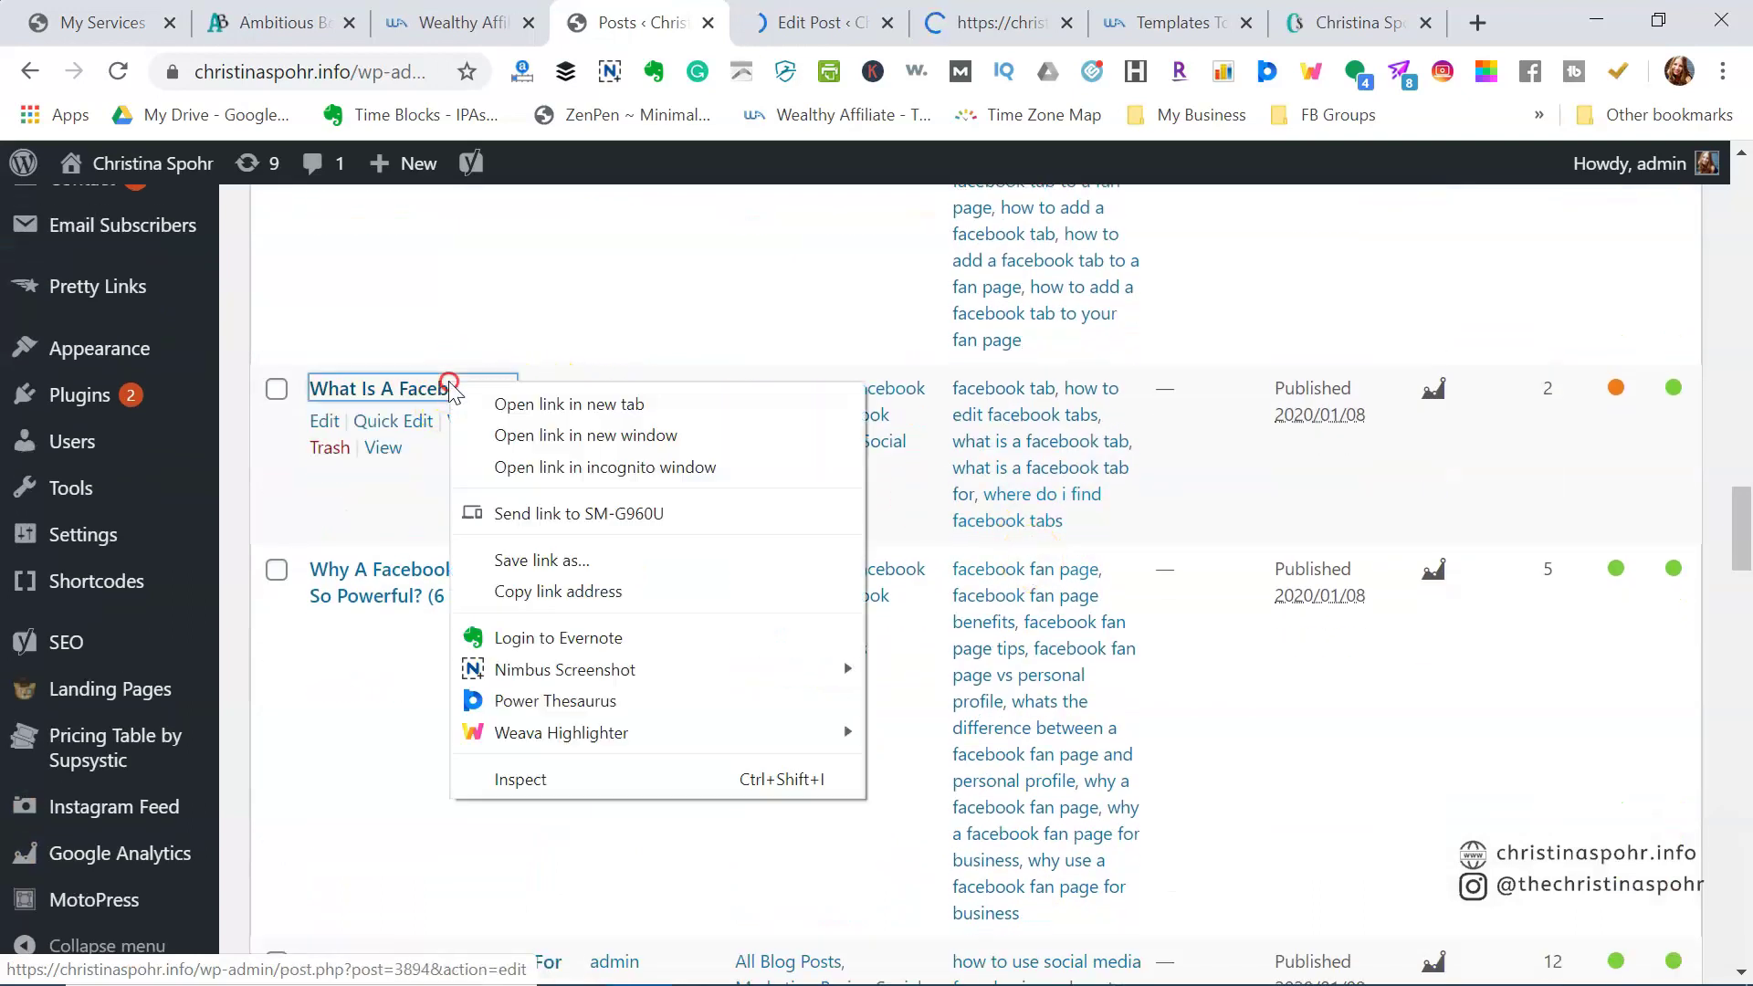
left_click(504, 403)
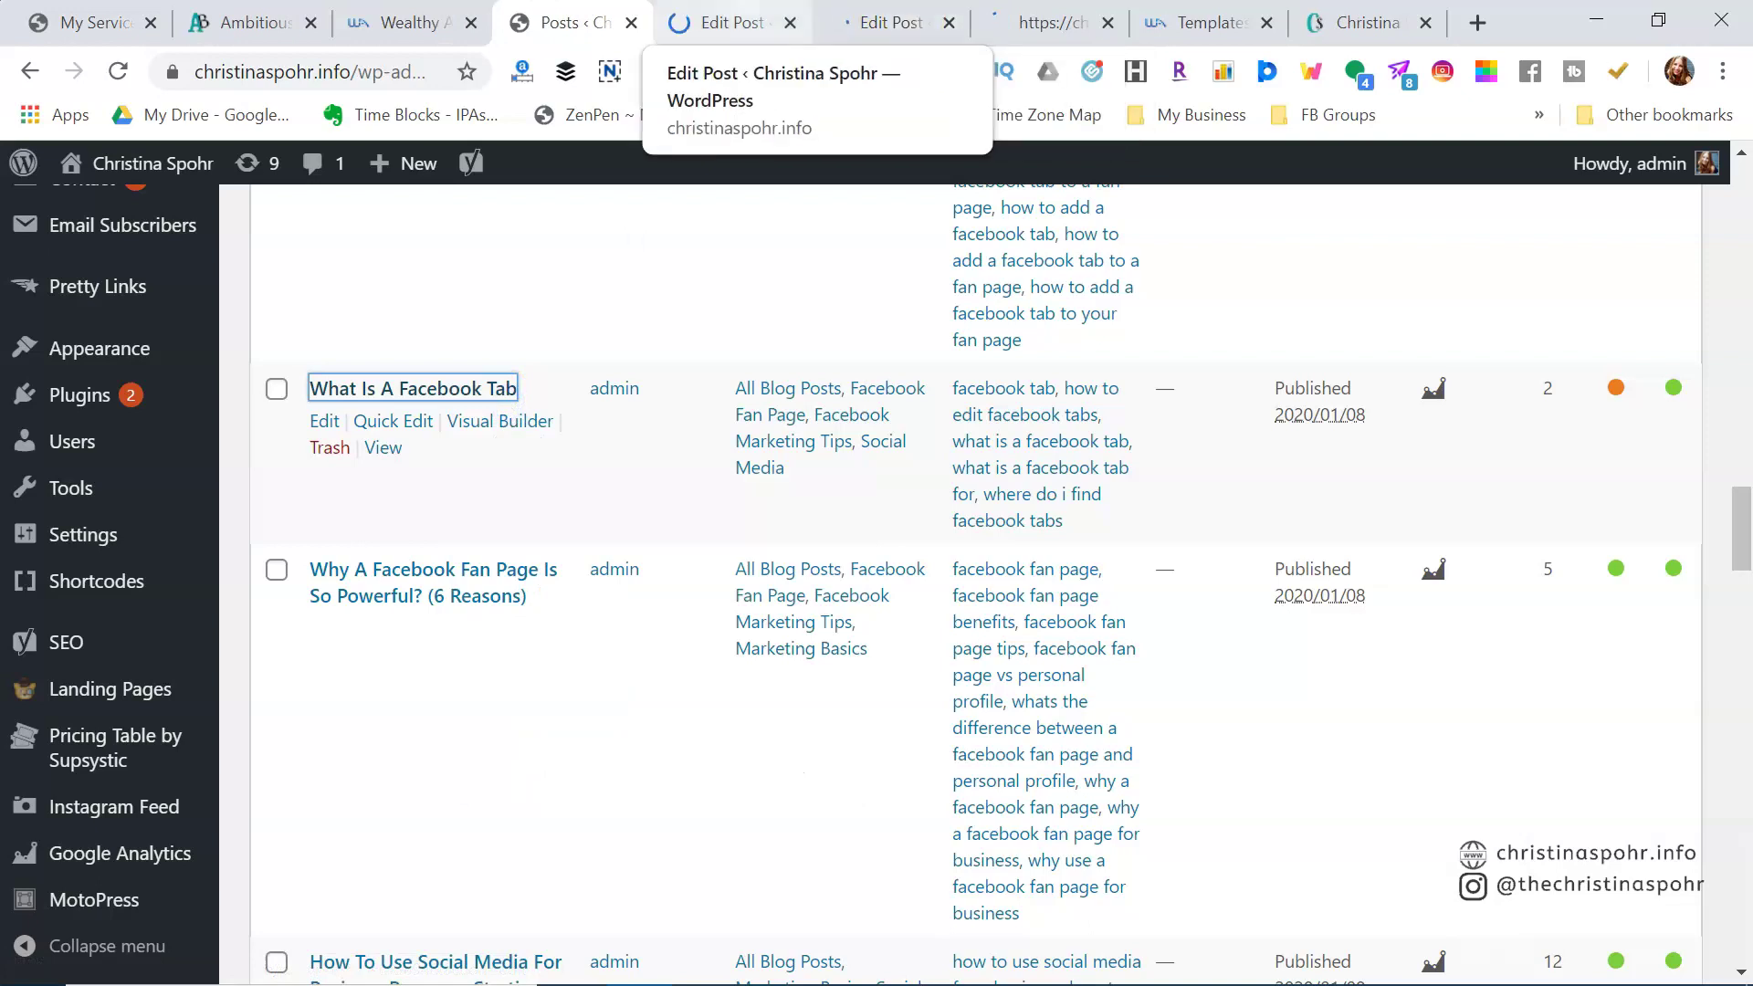
- Switch to the hashtags post and examine its scores, main heading level, introduction and bullet list down to the Tips heading
left_click(730, 22)
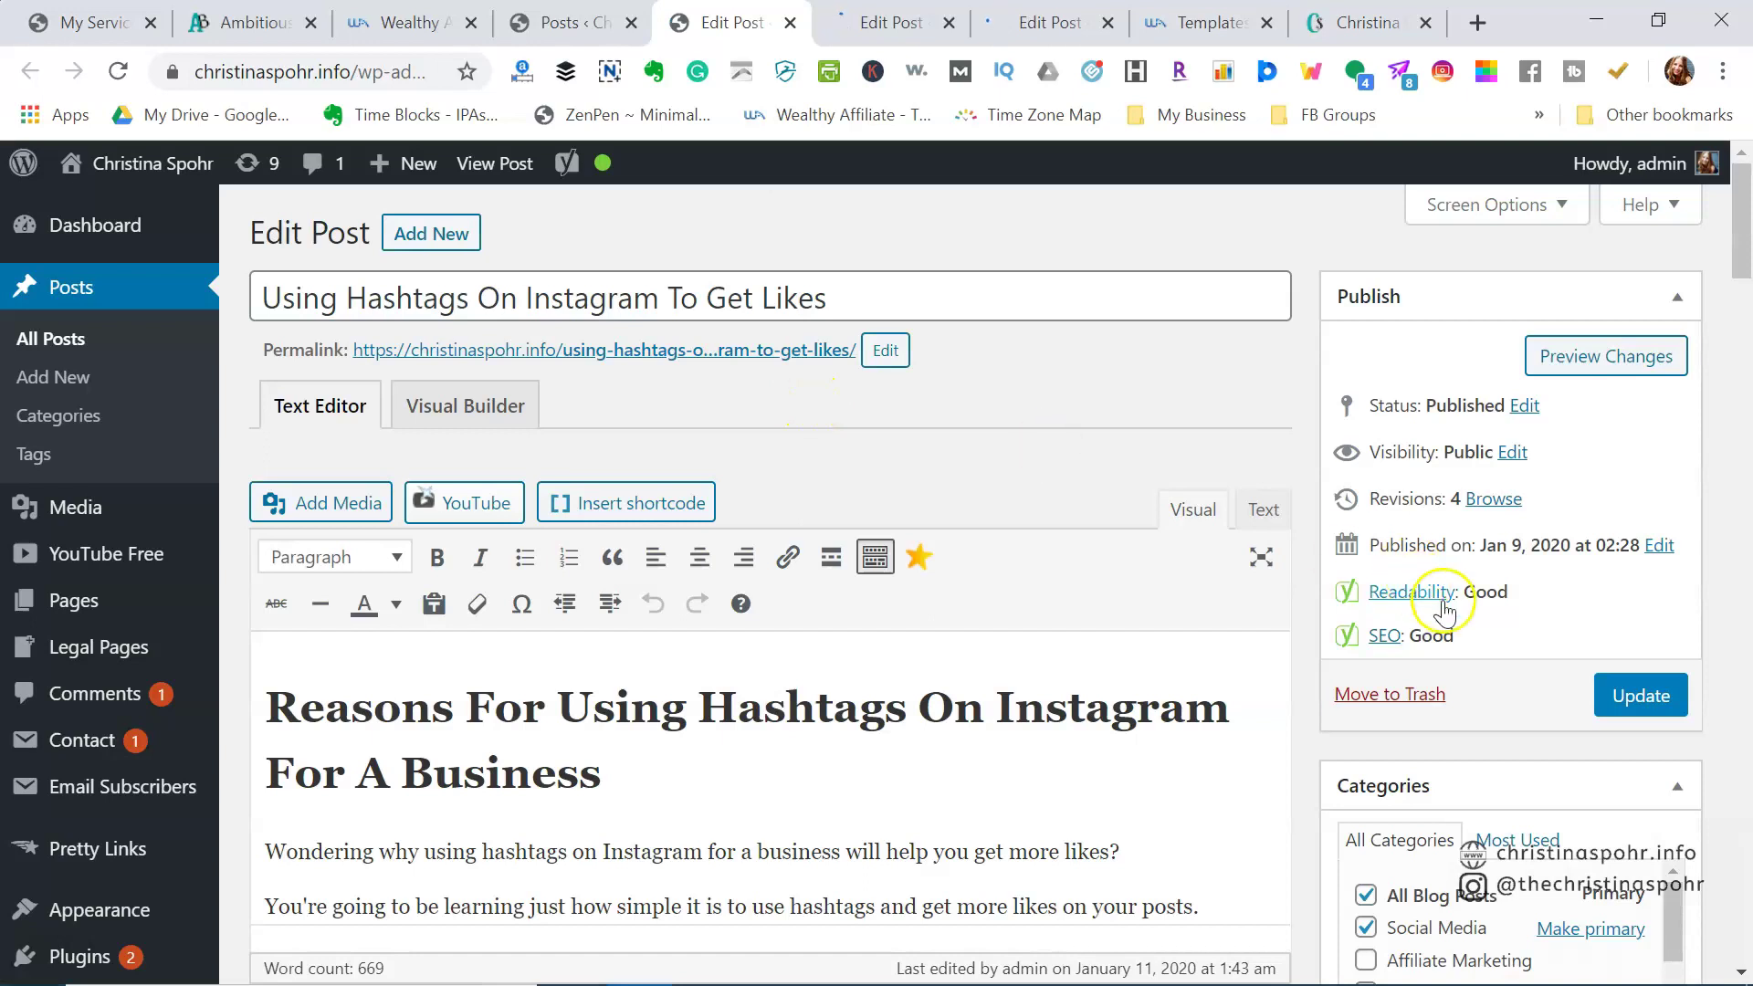
scroll(1299, 650, "down", 10)
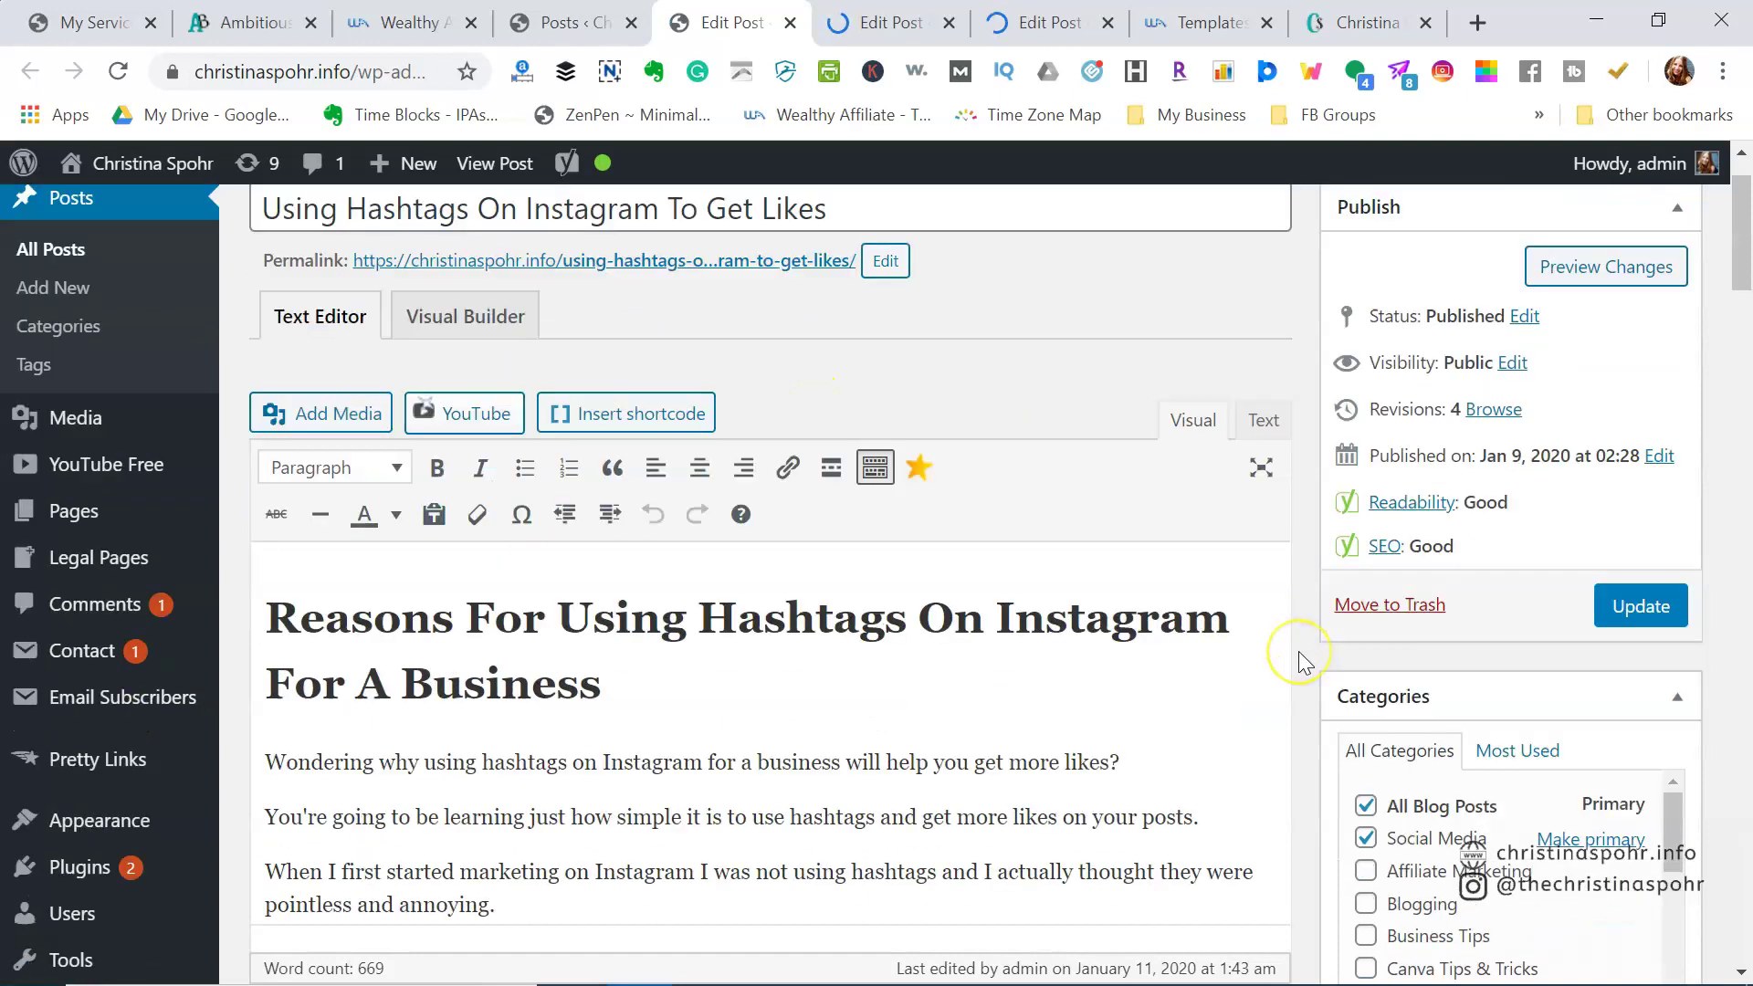
scroll(1299, 650, "down", 3)
scroll(1298, 650, "up", 12)
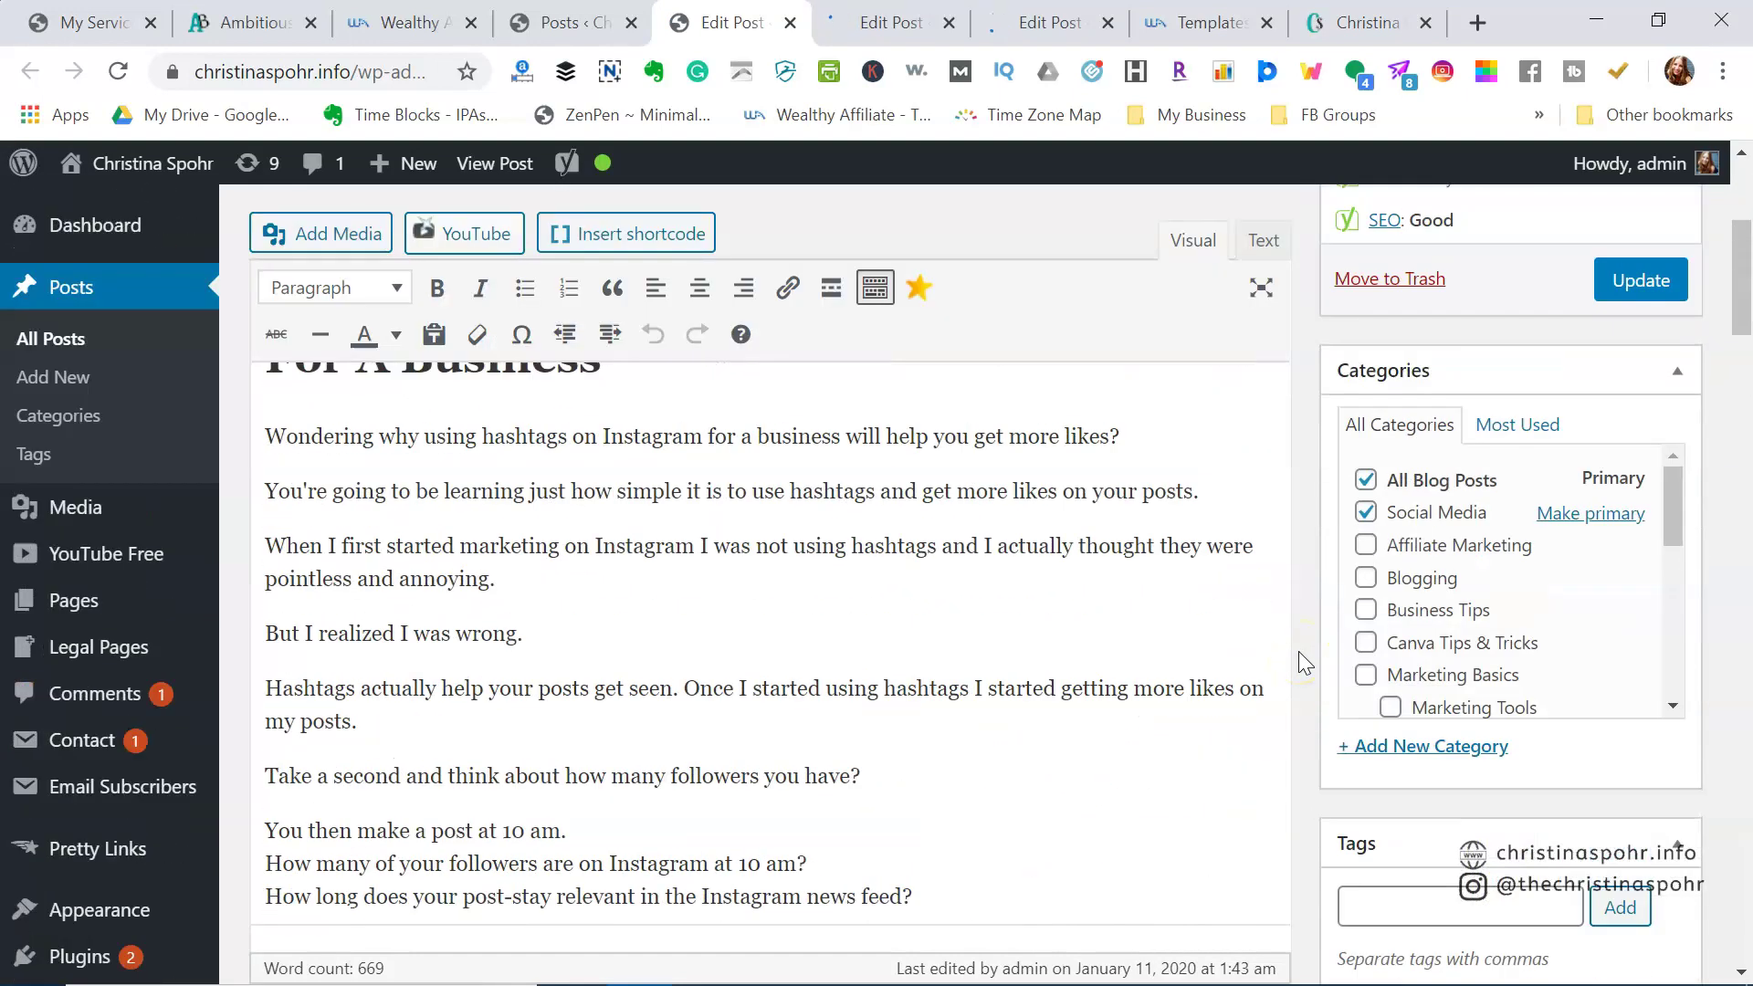
left_click(811, 470)
scroll(501, 553, "down", 3)
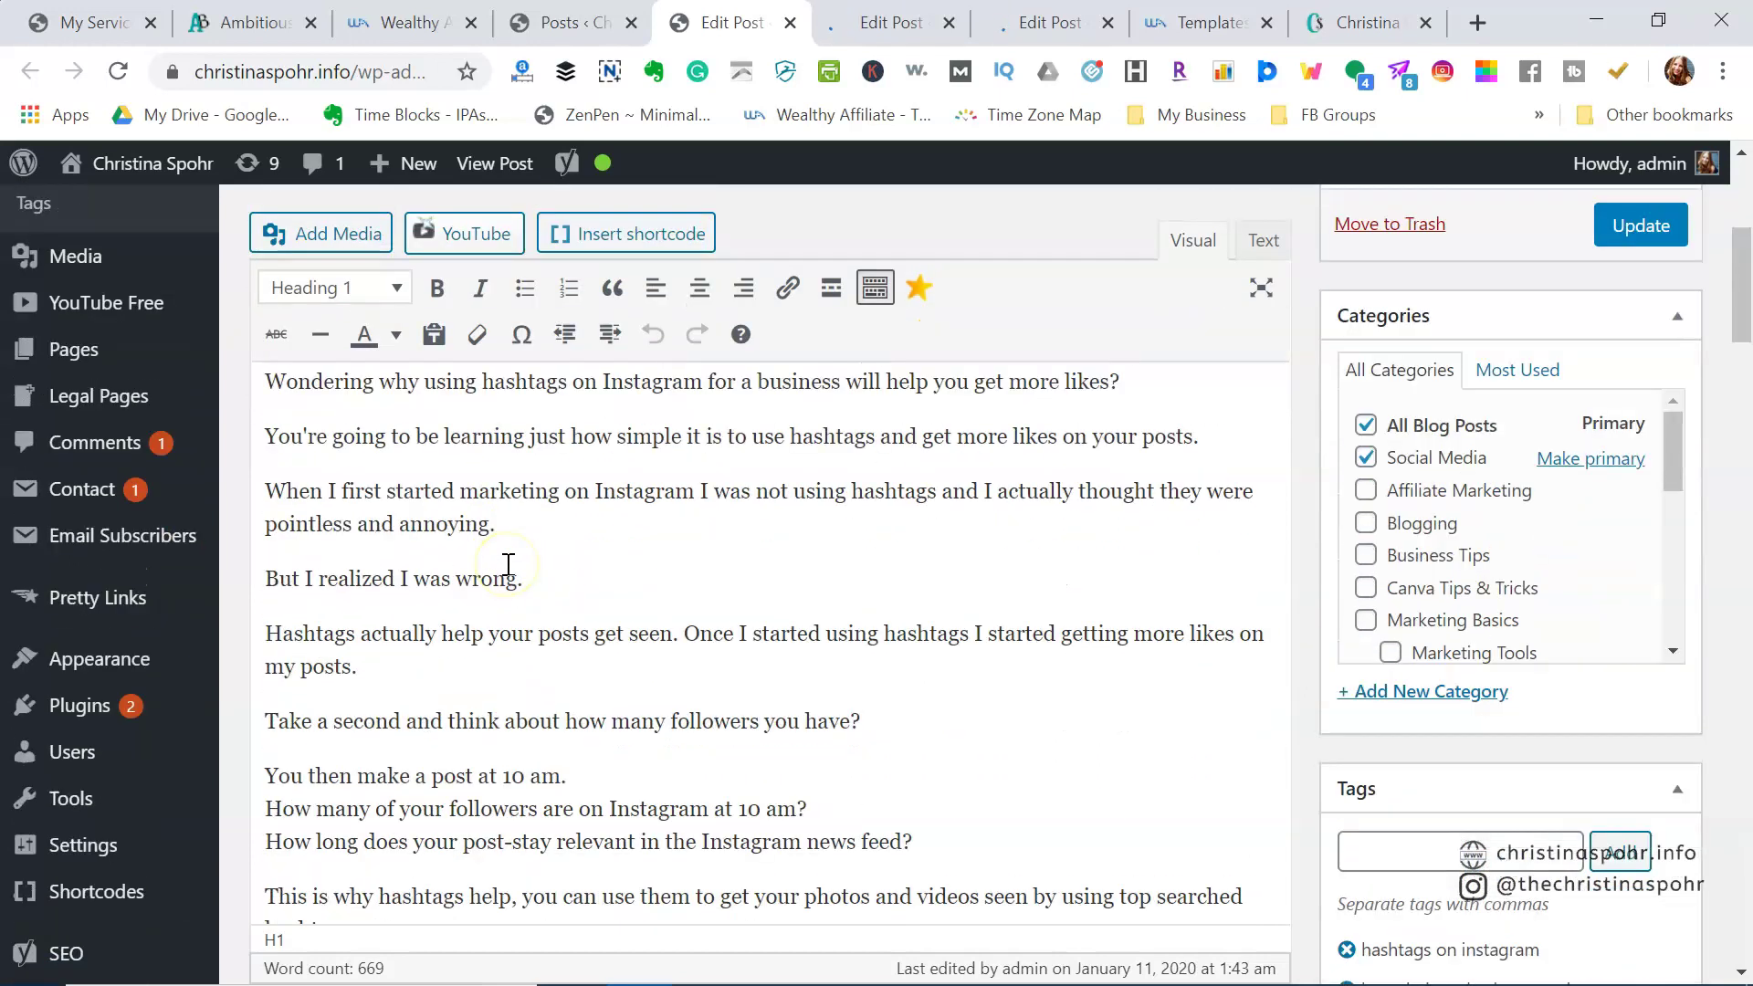
scroll(508, 565, "down", 5)
scroll(508, 564, "up", 2)
scroll(509, 564, "down", 2)
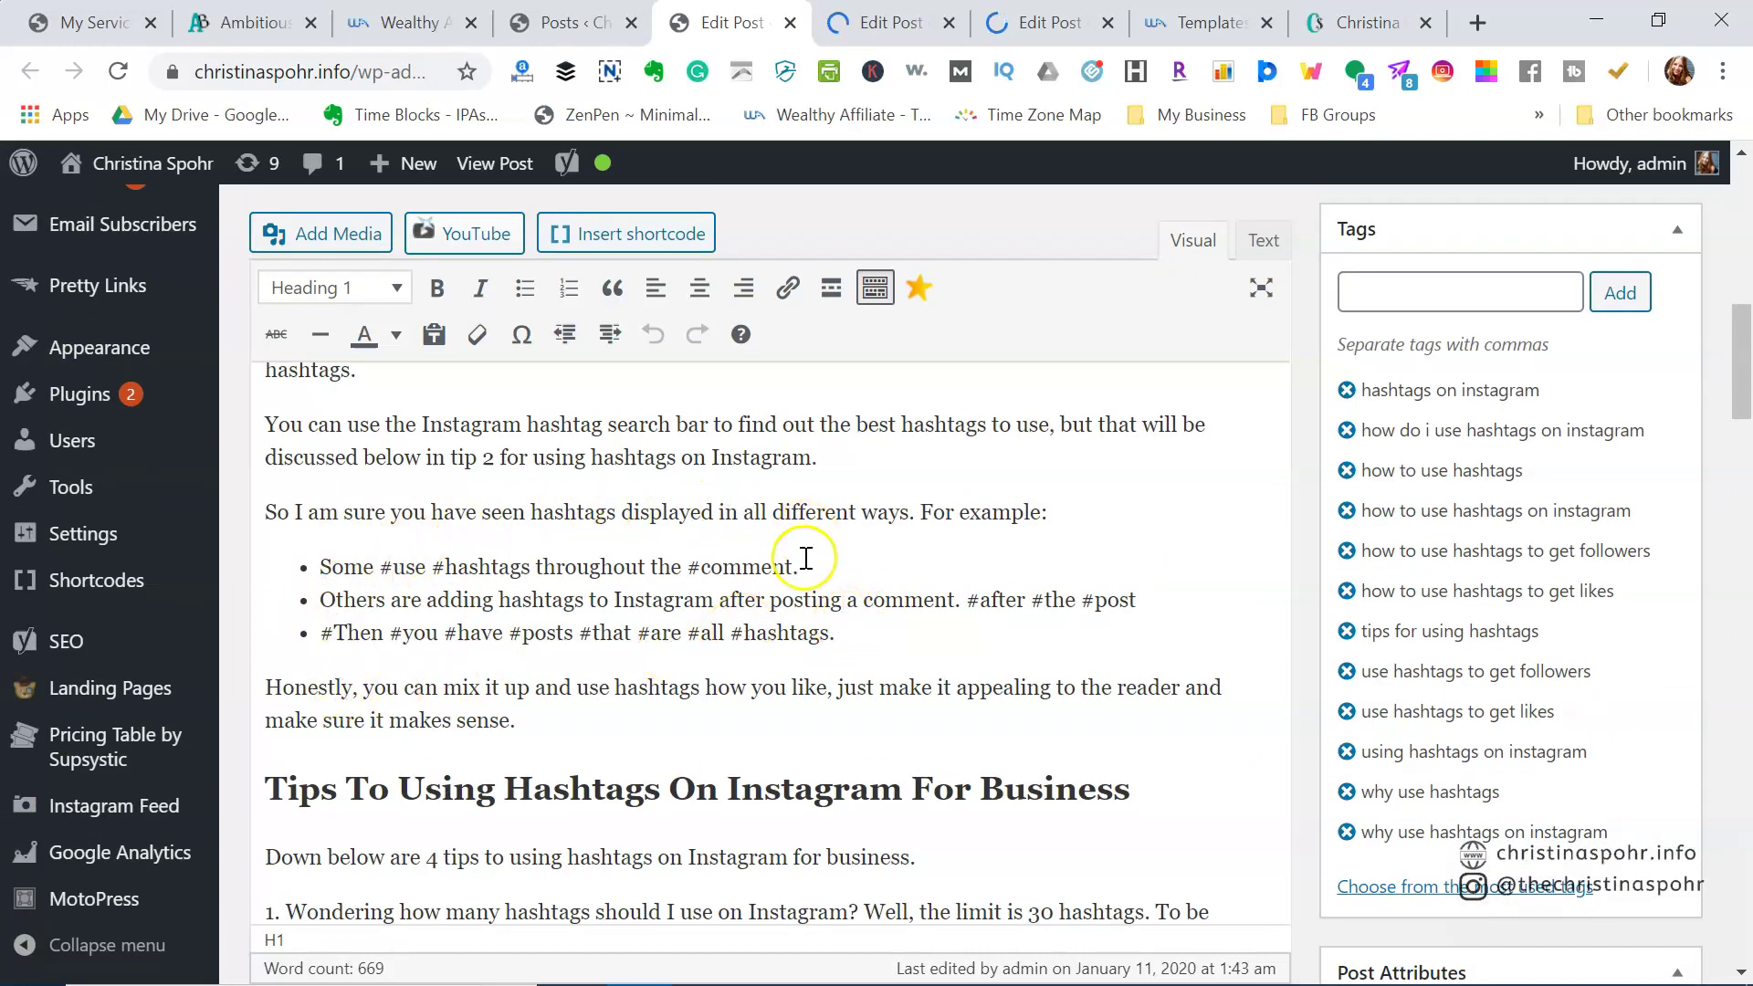
scroll(706, 620, "down", 3)
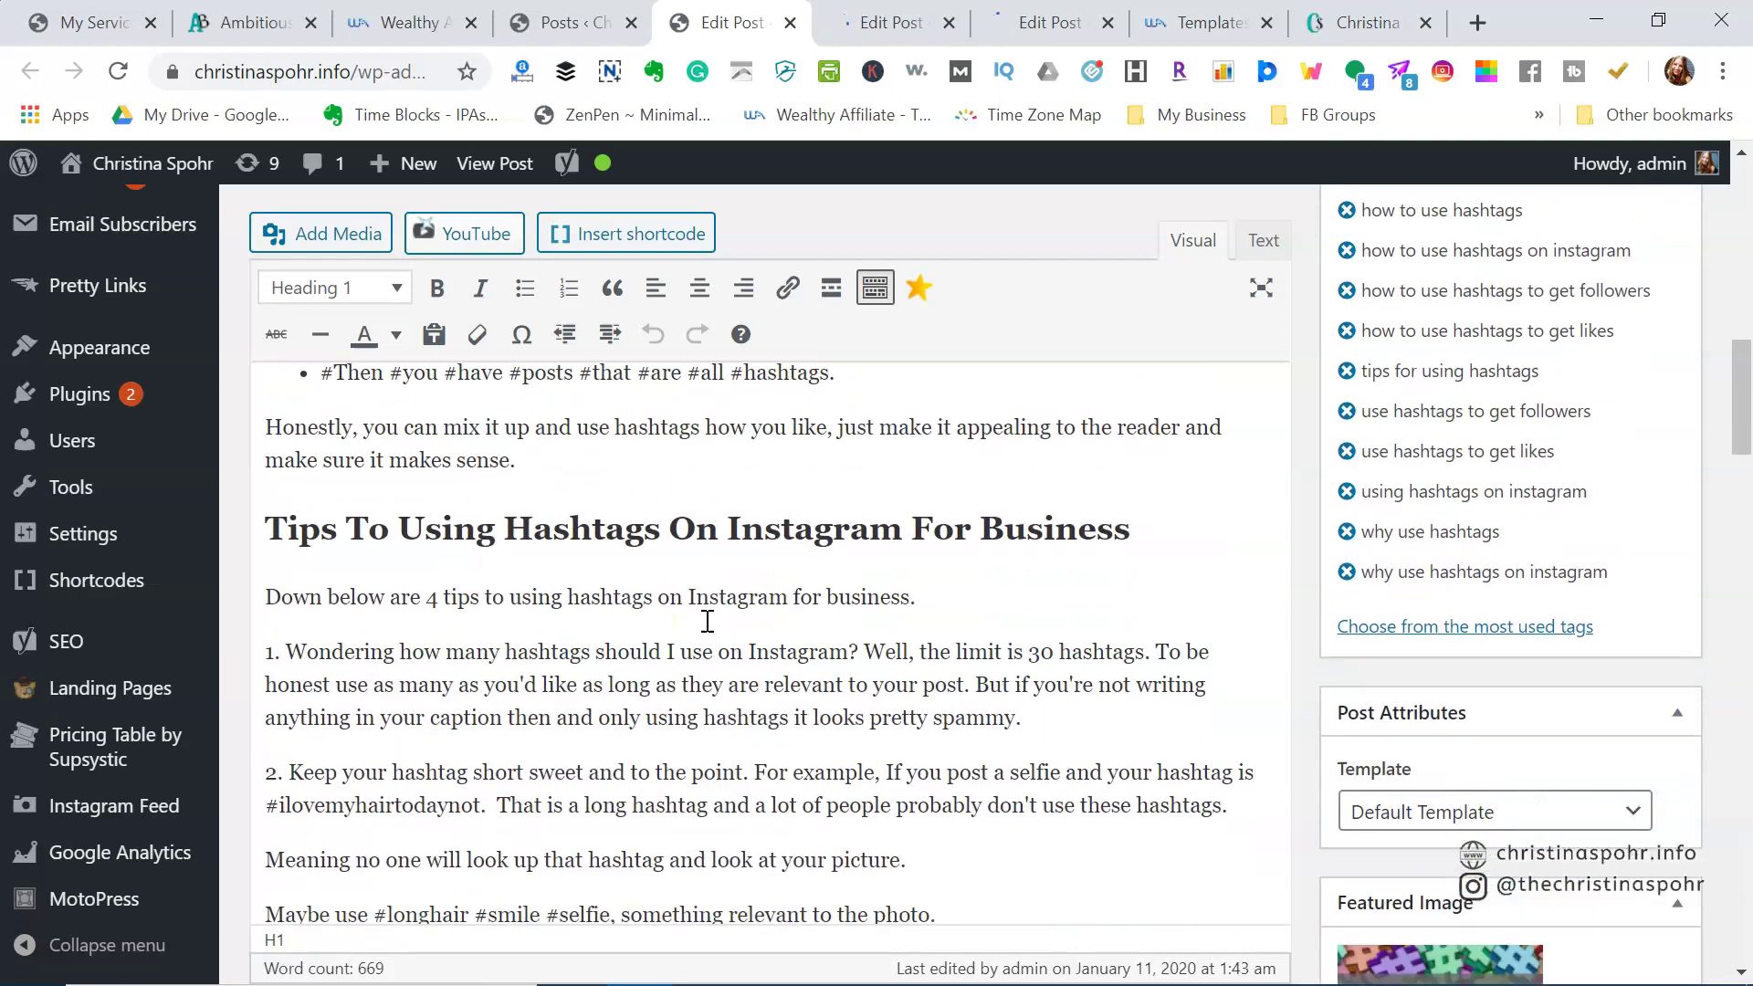
- Check the heading level of "Tips To Using Hashtags On Instagram For Business" and review the four numbered tips below it
left_click(335, 512)
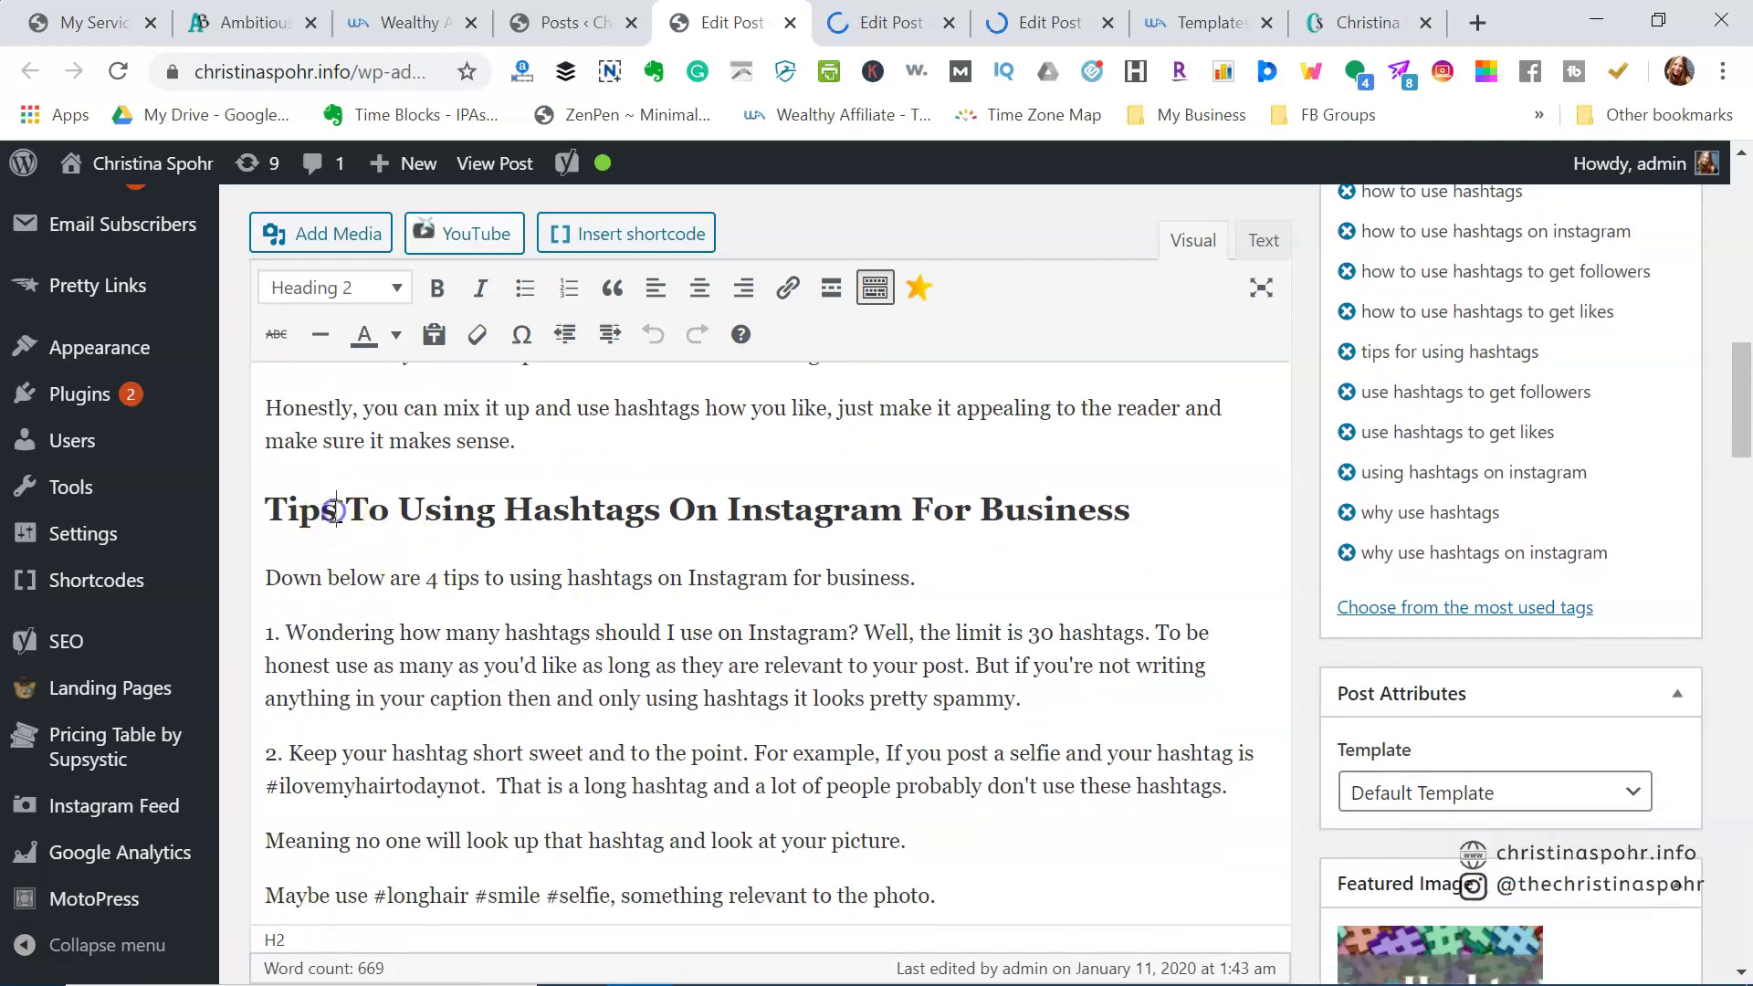
scroll(450, 548, "down", 1)
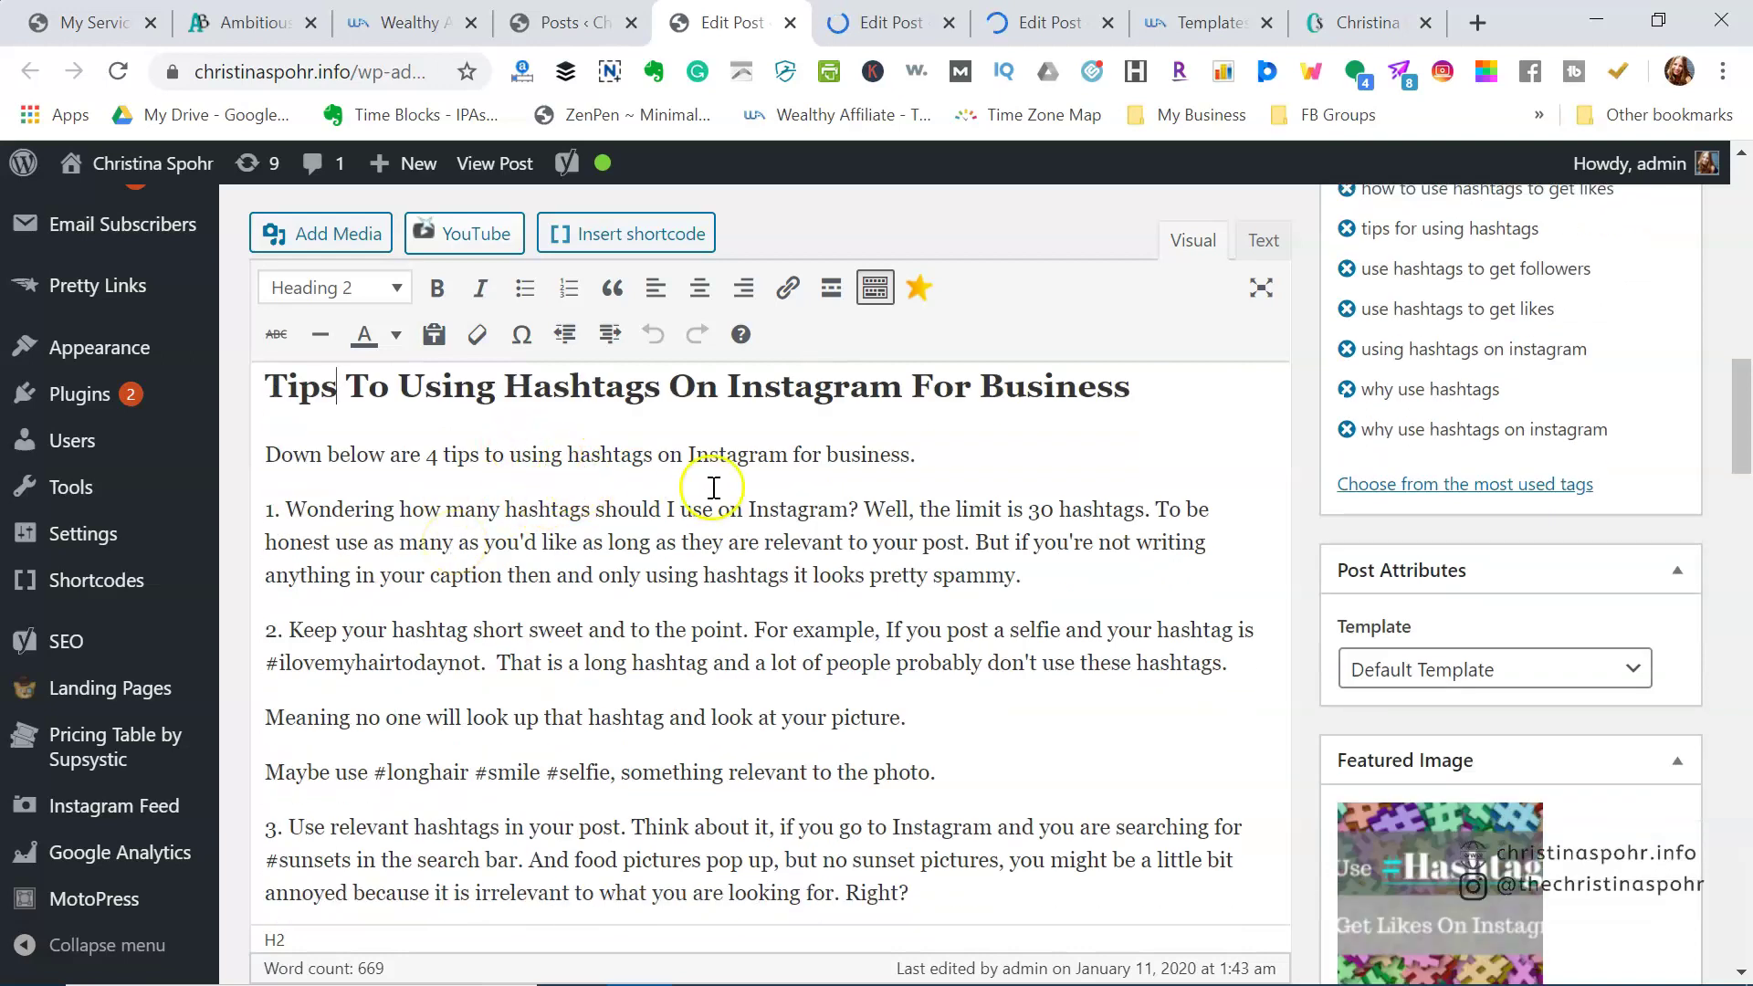
scroll(716, 490, "down", 1)
scroll(715, 490, "down", 3)
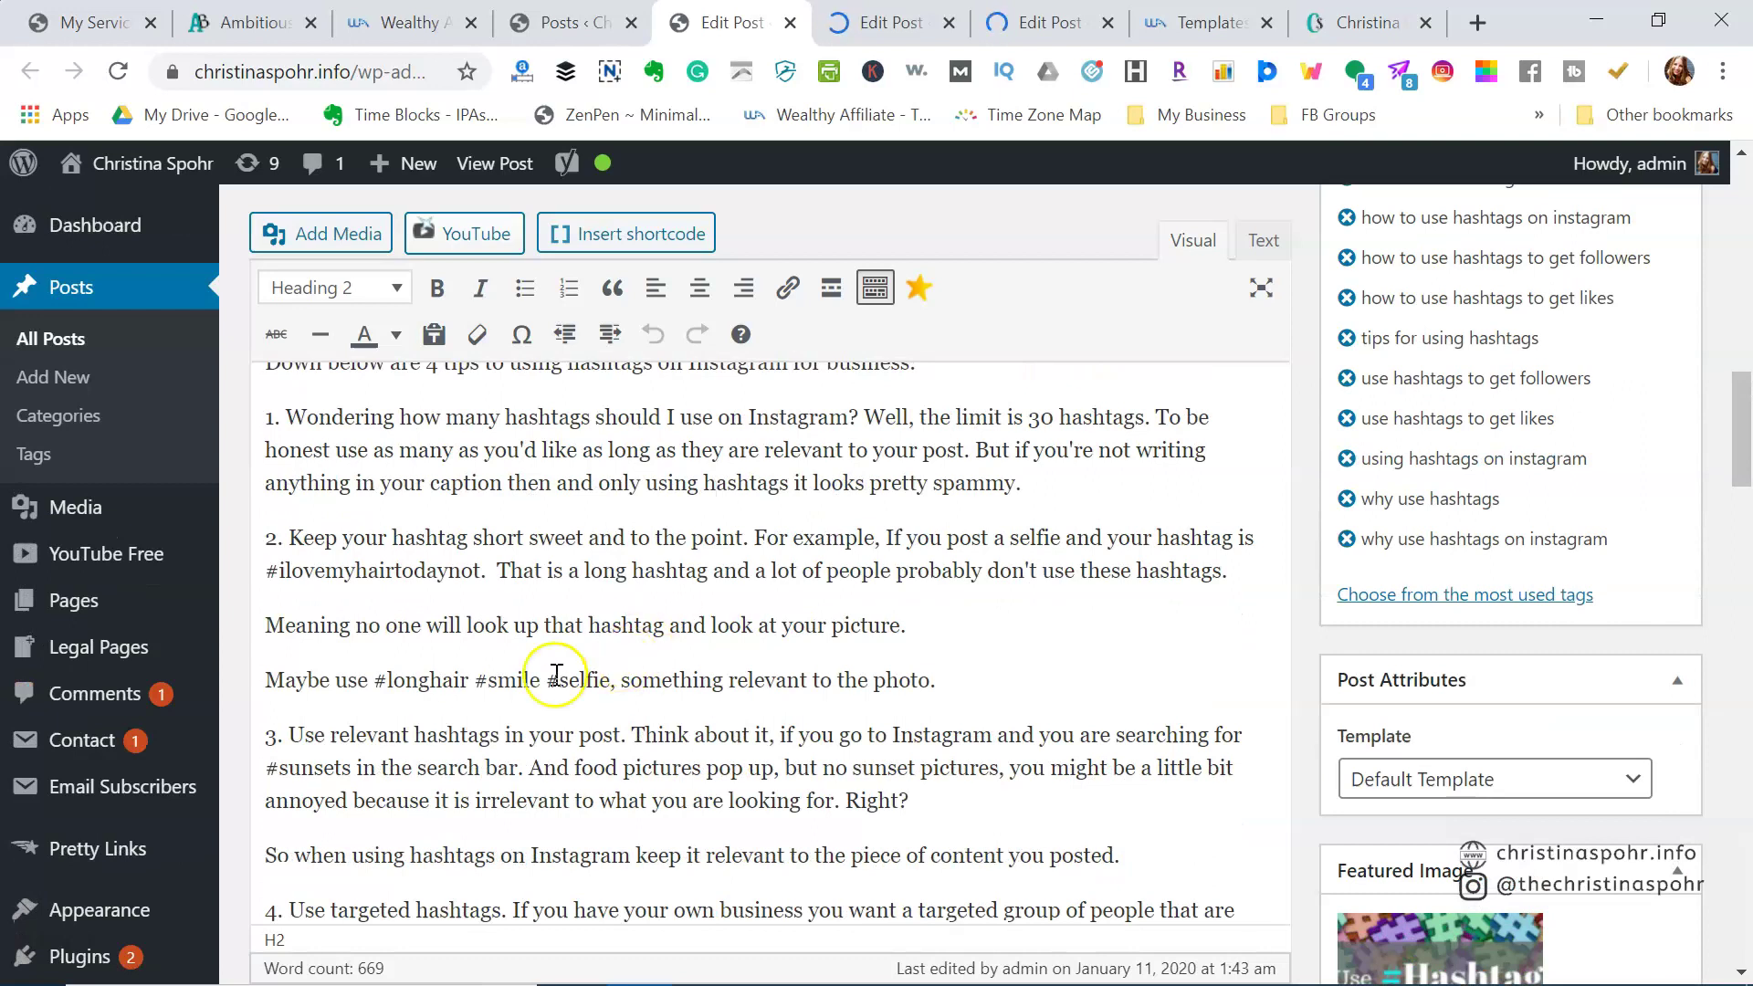
scroll(420, 712, "up", 1)
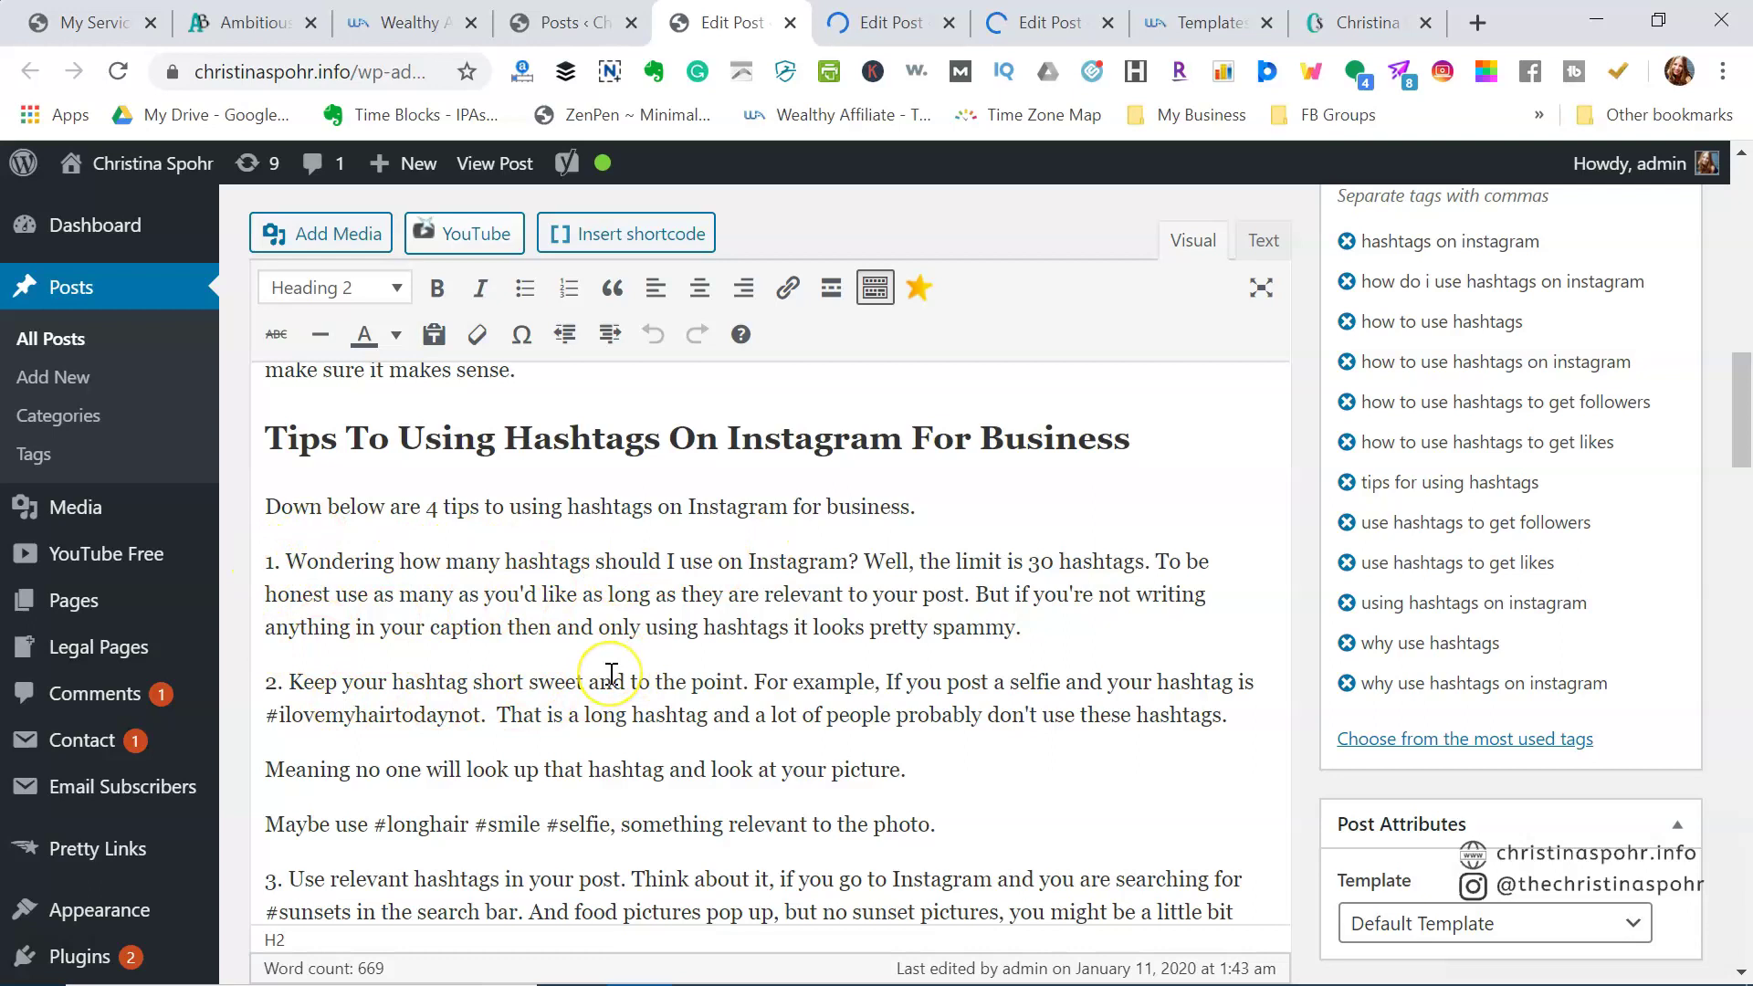
scroll(606, 676, "down", 2)
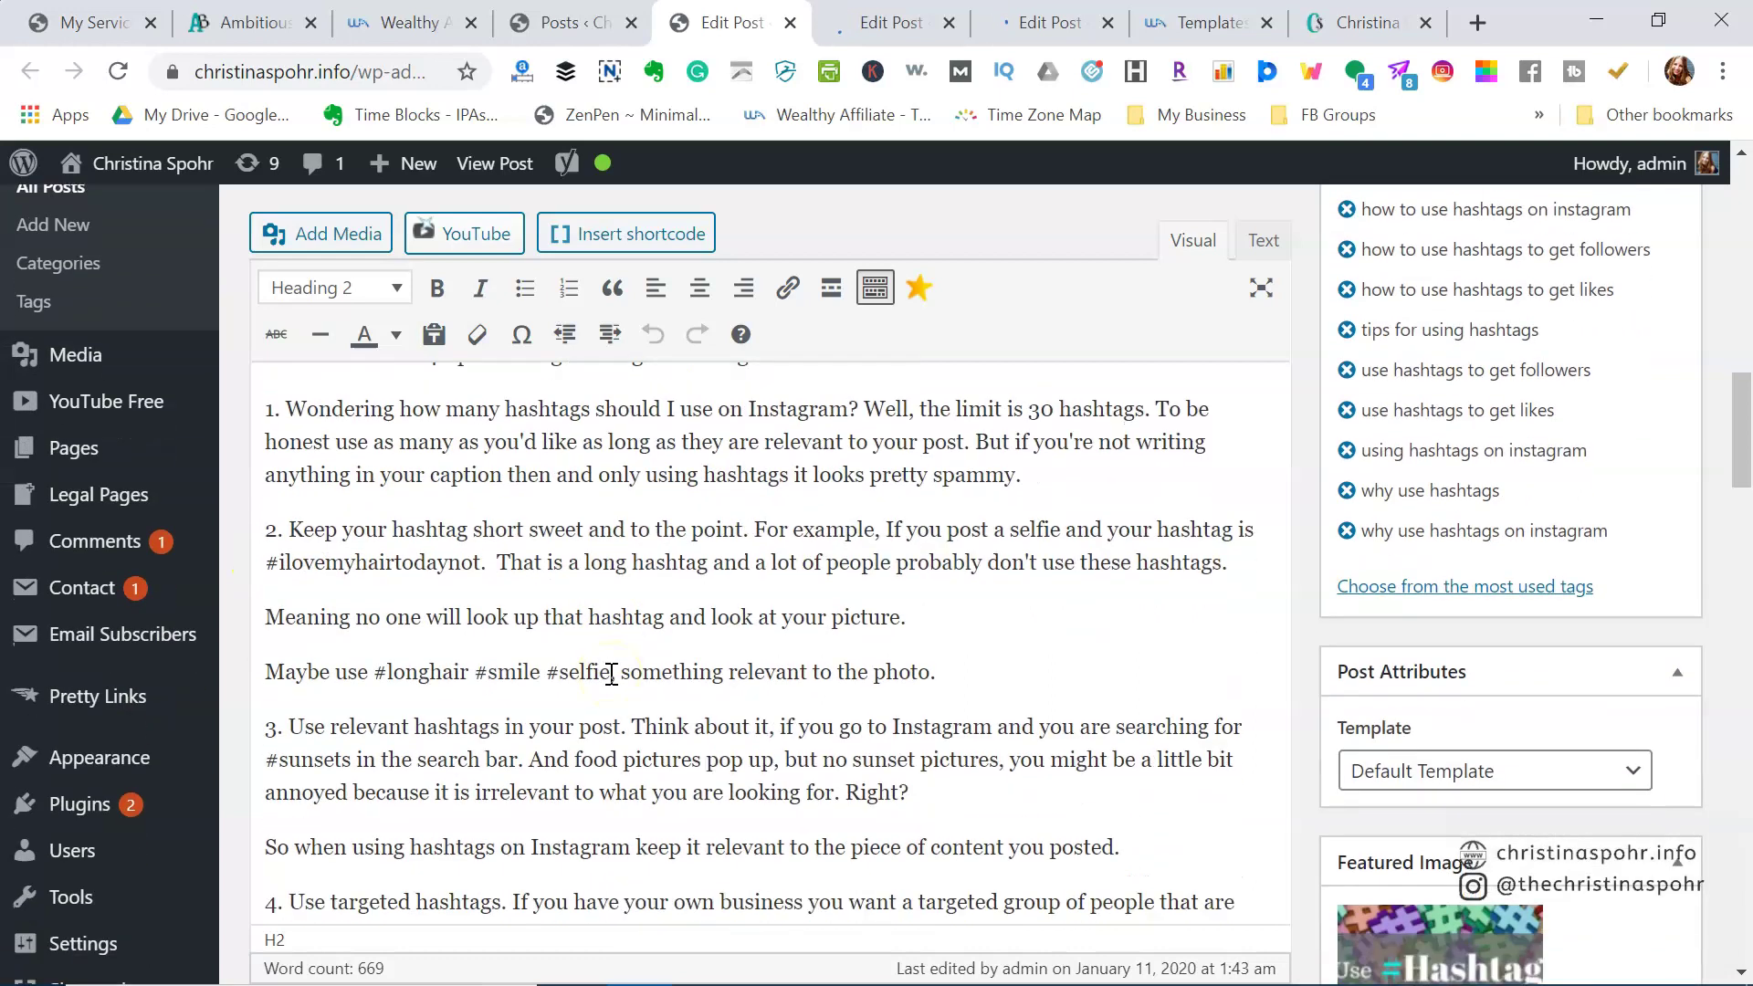
scroll(391, 803, "down", 2)
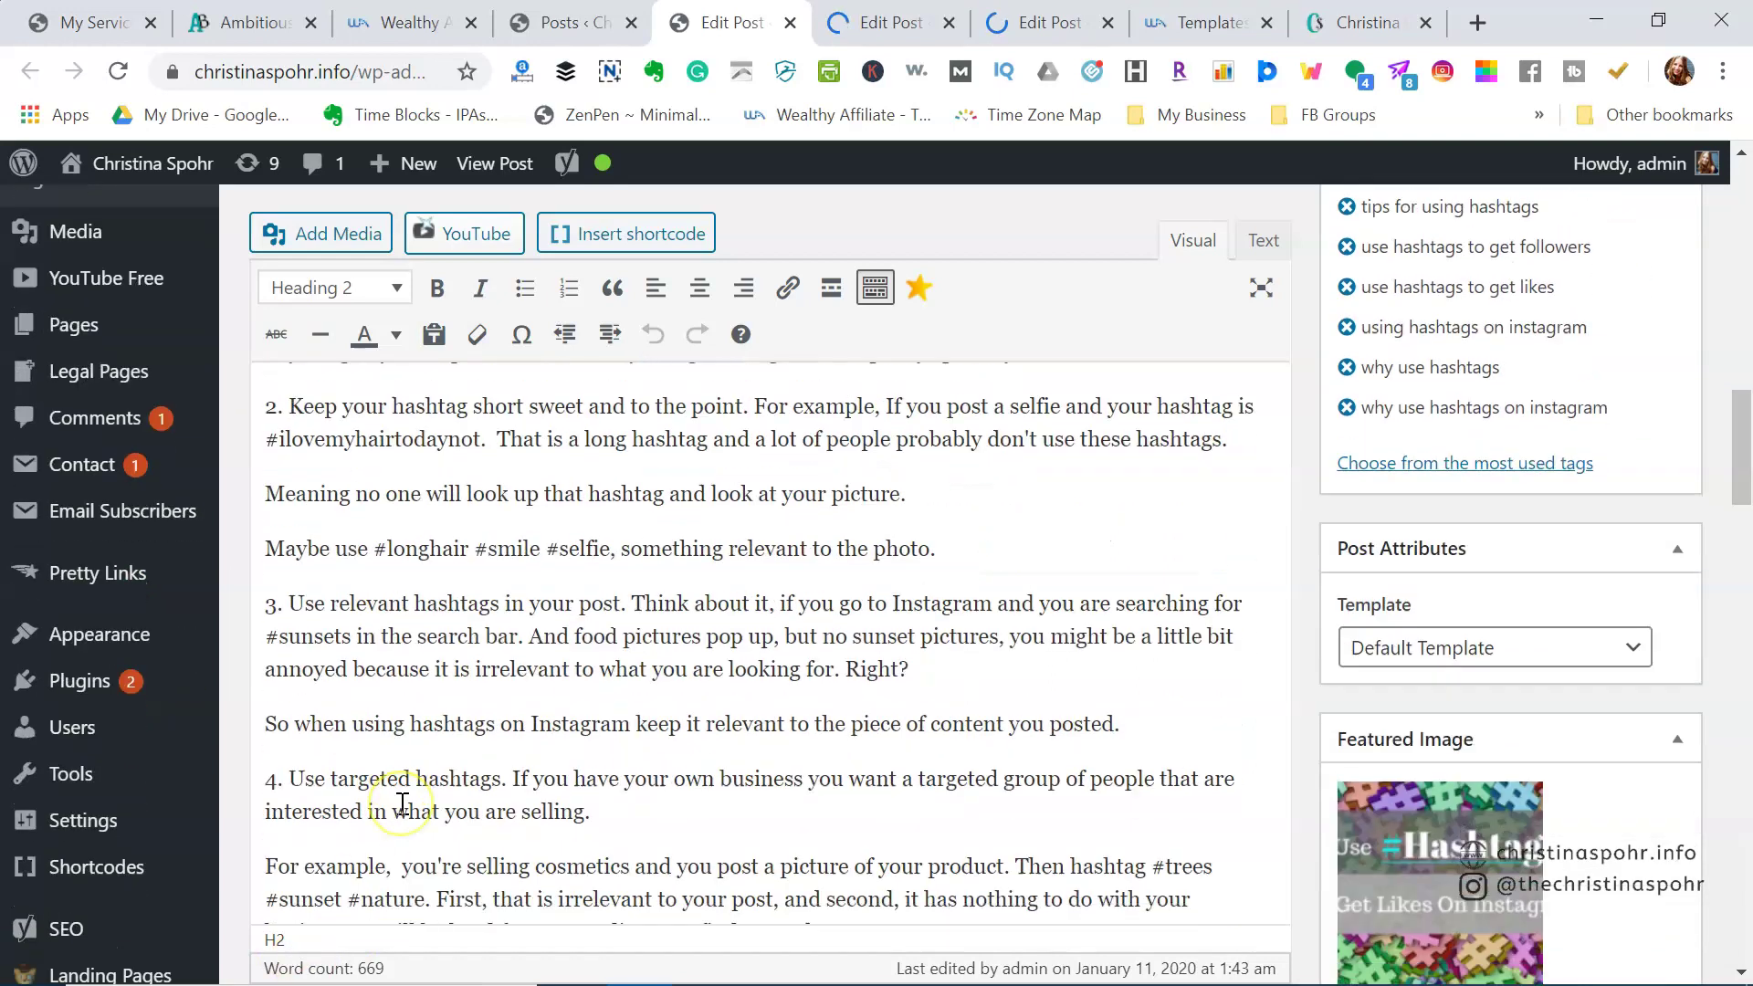
scroll(393, 785, "up", 3)
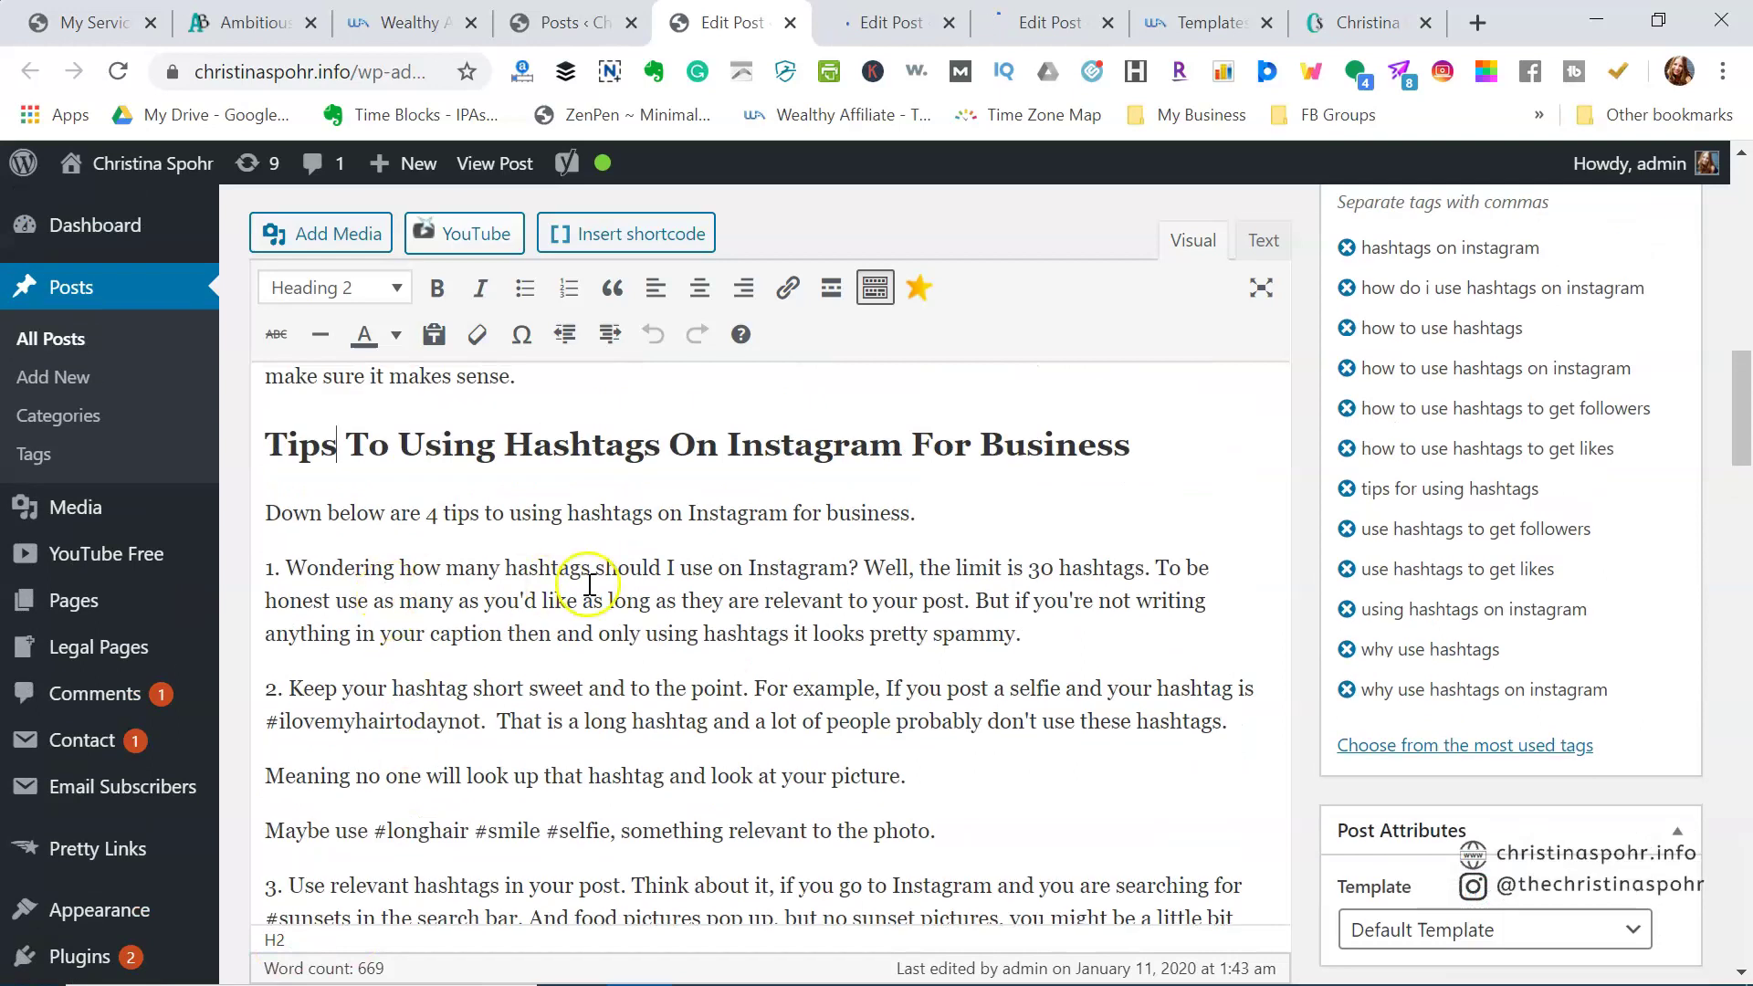
scroll(566, 868, "down", 1)
scroll(568, 872, "down", 2)
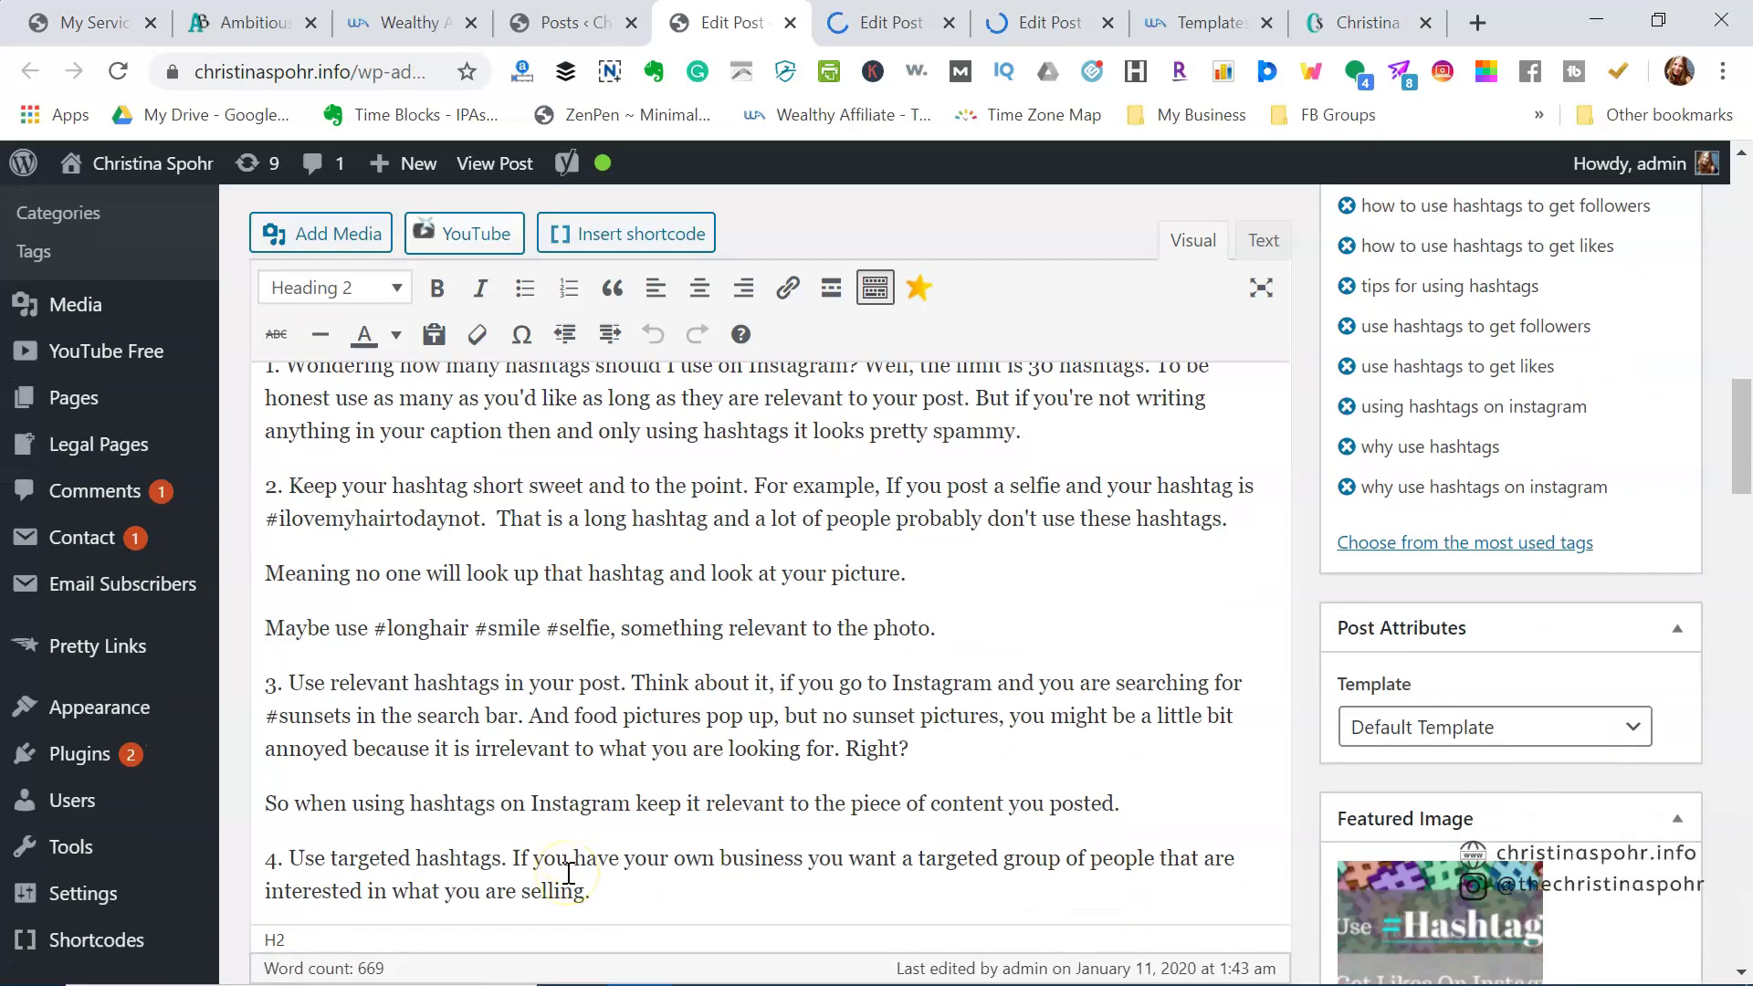
scroll(568, 874, "down", 1)
scroll(567, 872, "up", 3)
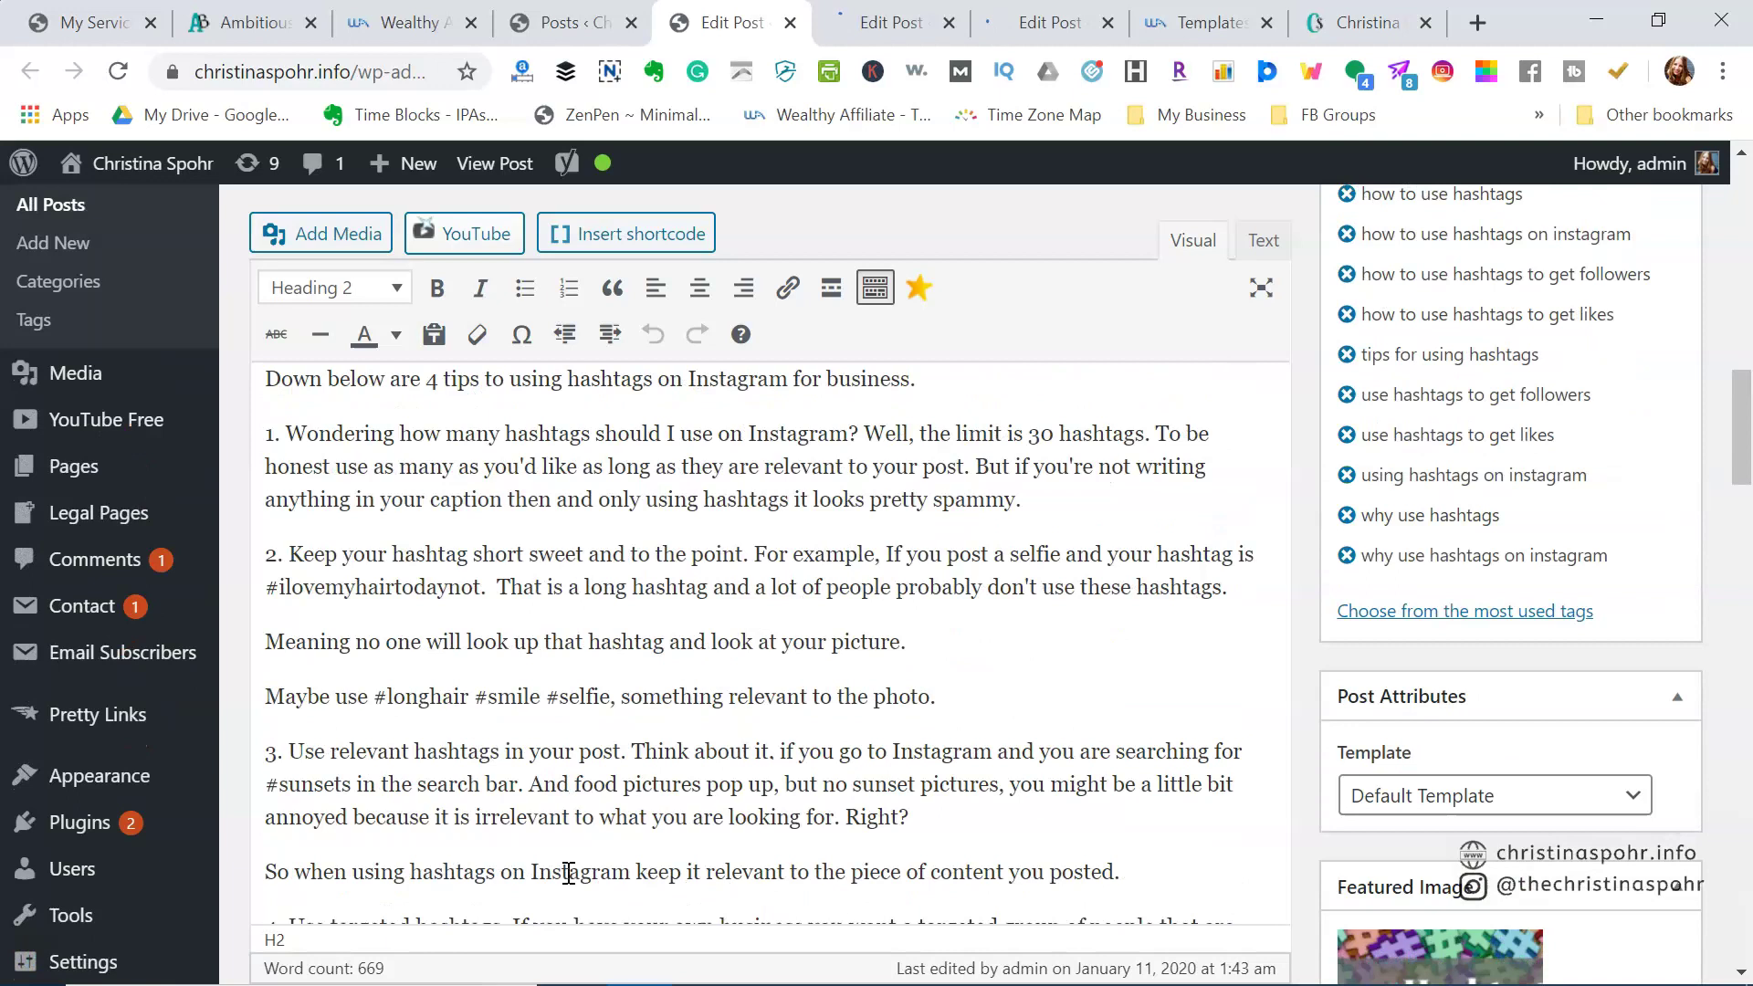
- Check the text format of the numbered tips section and read on through the example under tip 4
left_click(359, 278)
left_click(782, 683)
scroll(782, 683, "down", 5)
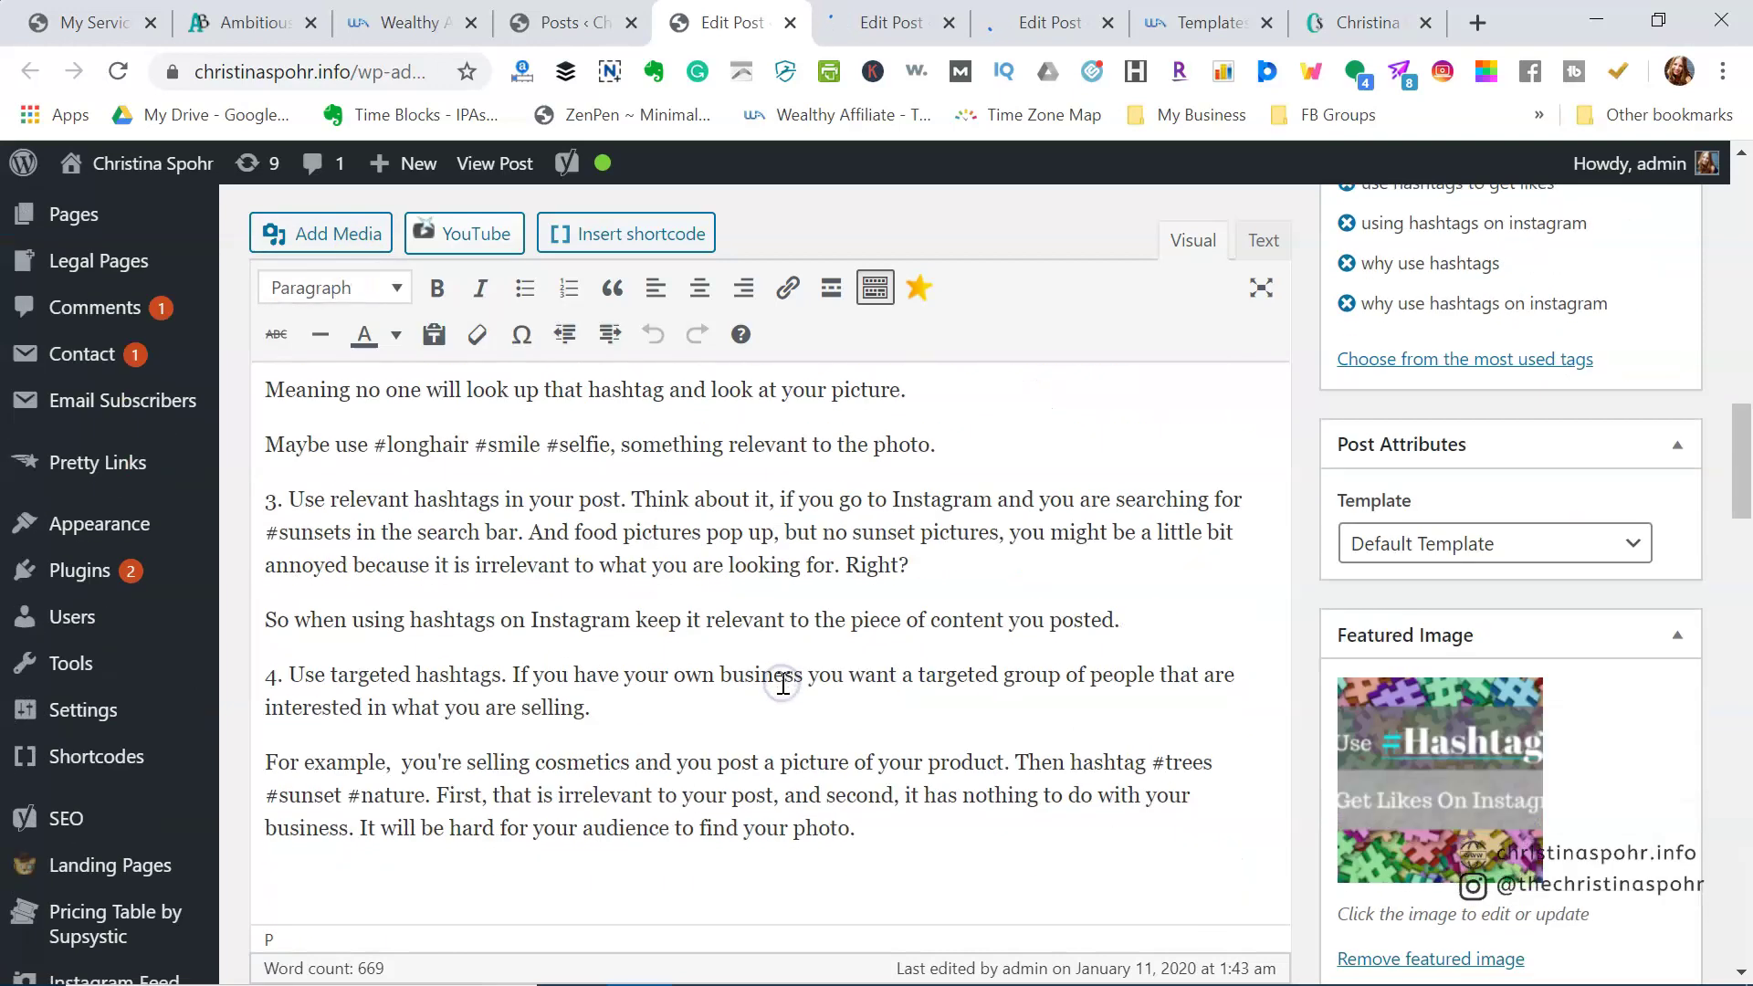
- Review the "Targeted List Of Hashtags" section, from its heading and introduction through the Health, Travel and Jewelry hashtag groups
scroll(782, 683, "down", 2)
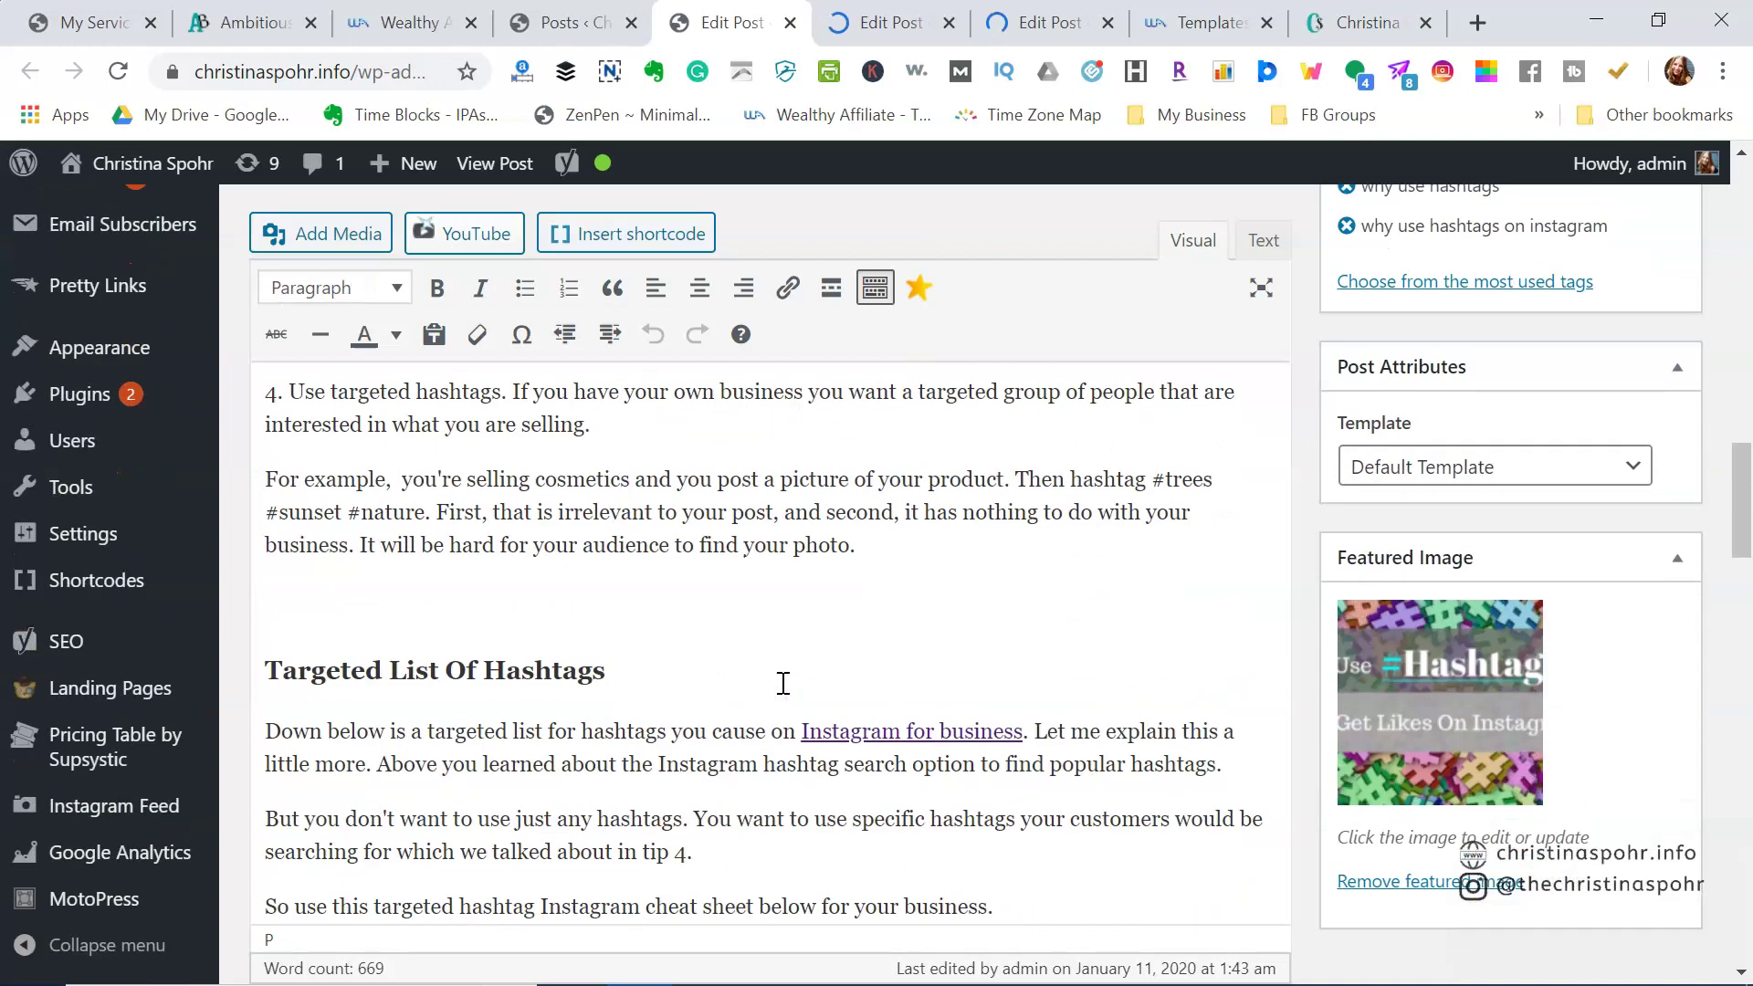
scroll(782, 683, "down", 2)
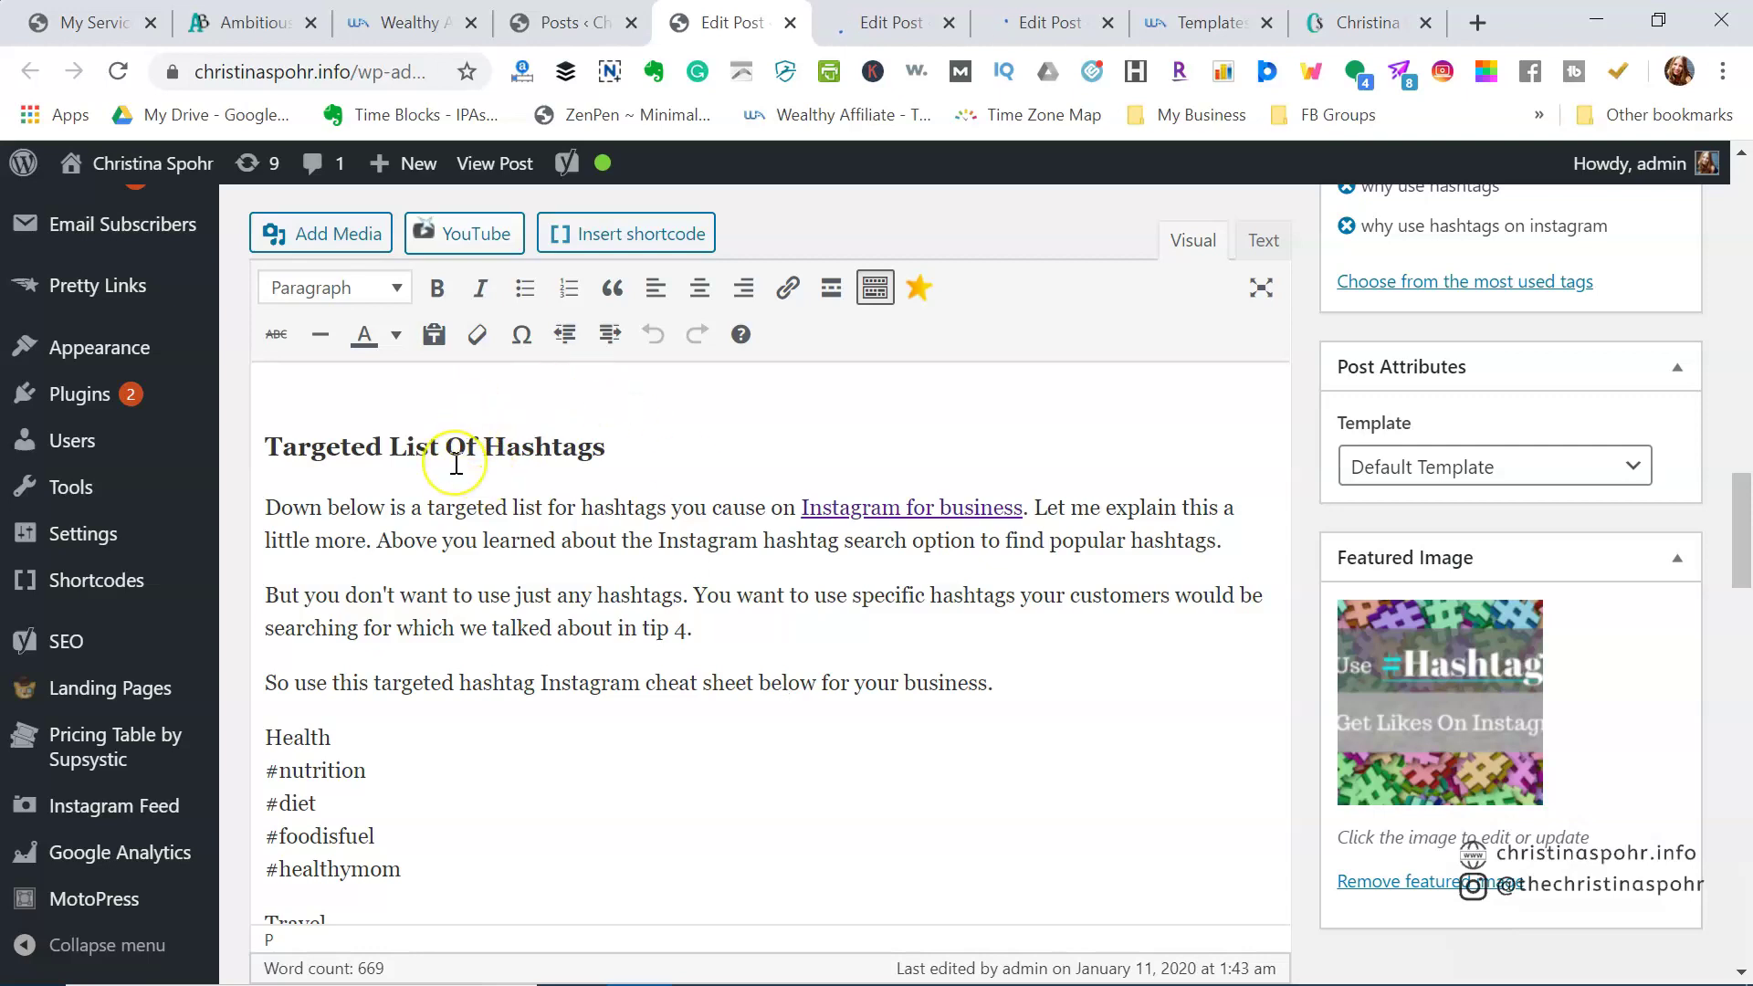
scroll(457, 465, "down", 1)
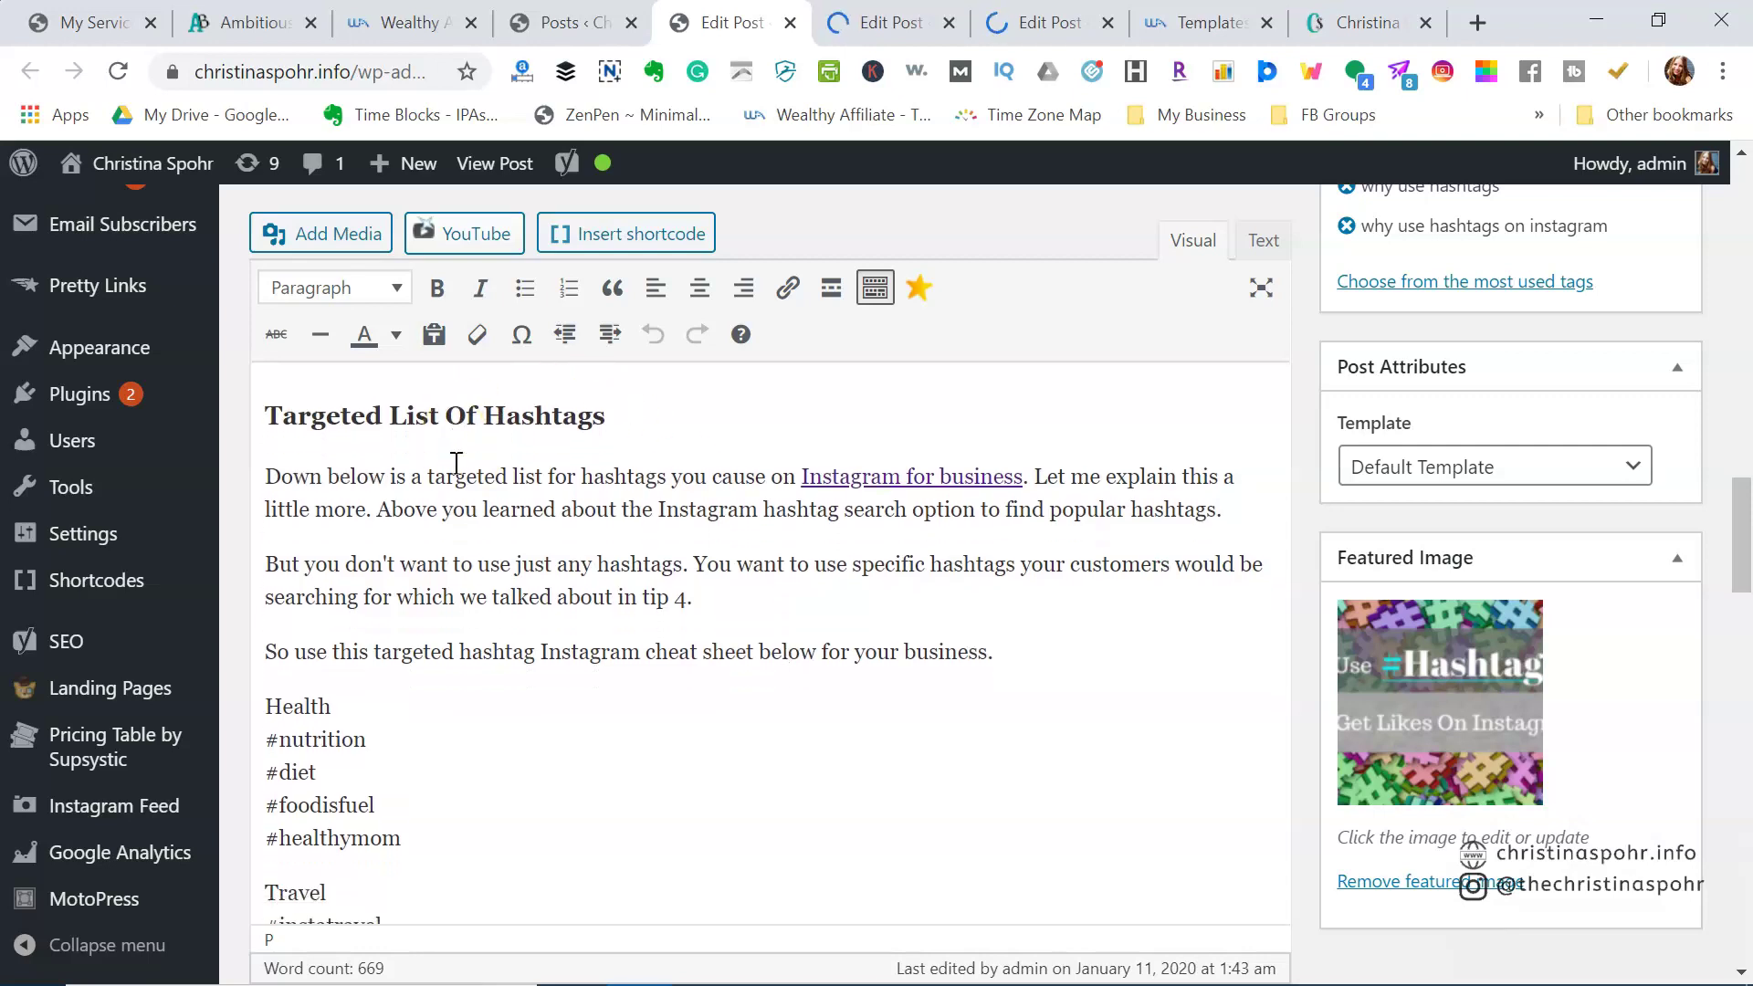
scroll(489, 689, "down", 7)
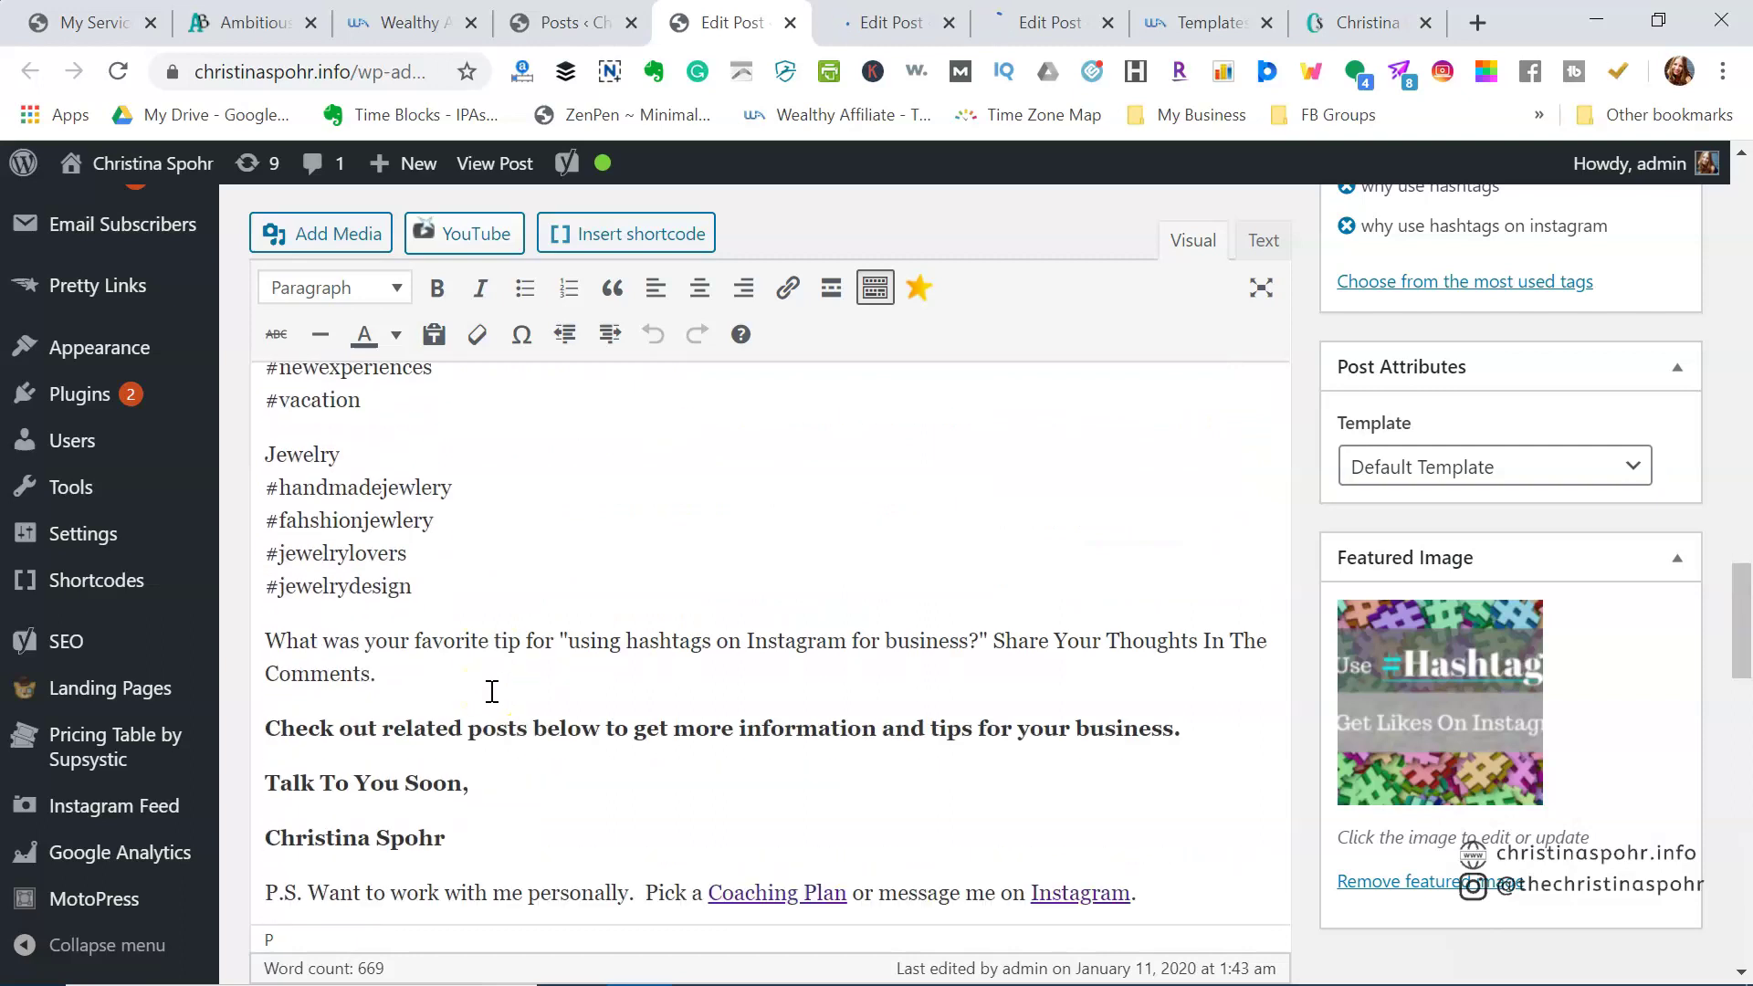
scroll(491, 691, "up", 10)
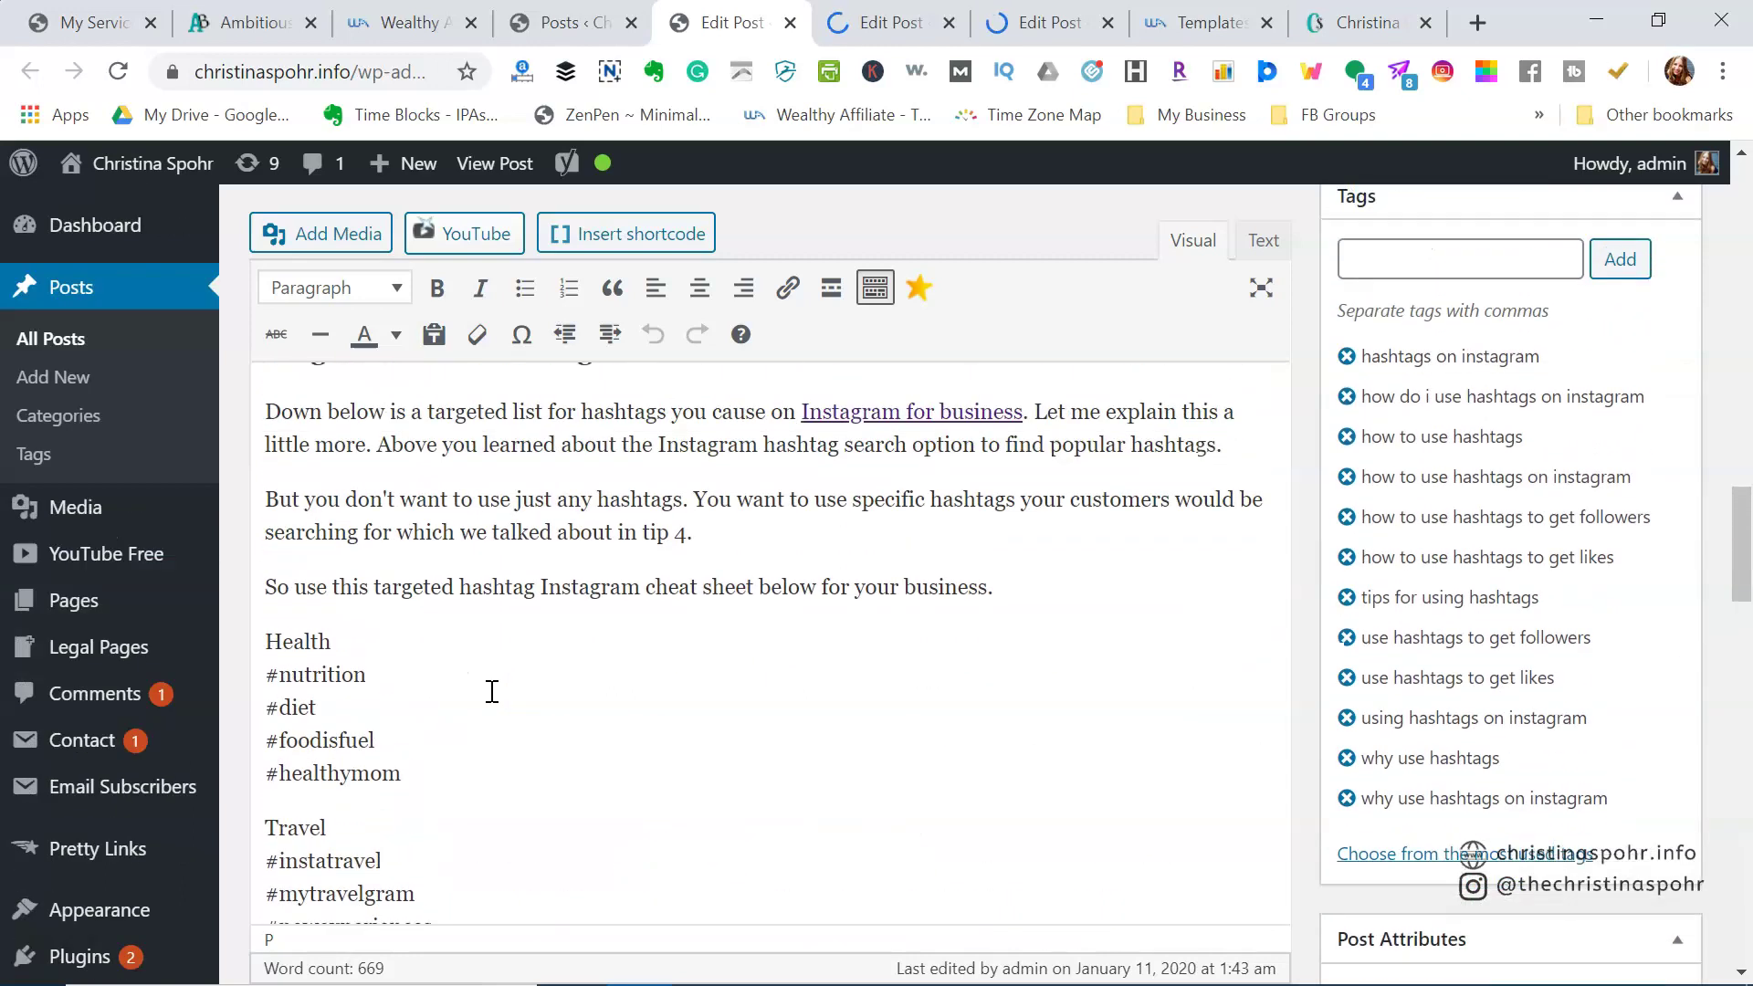
scroll(489, 688, "down", 8)
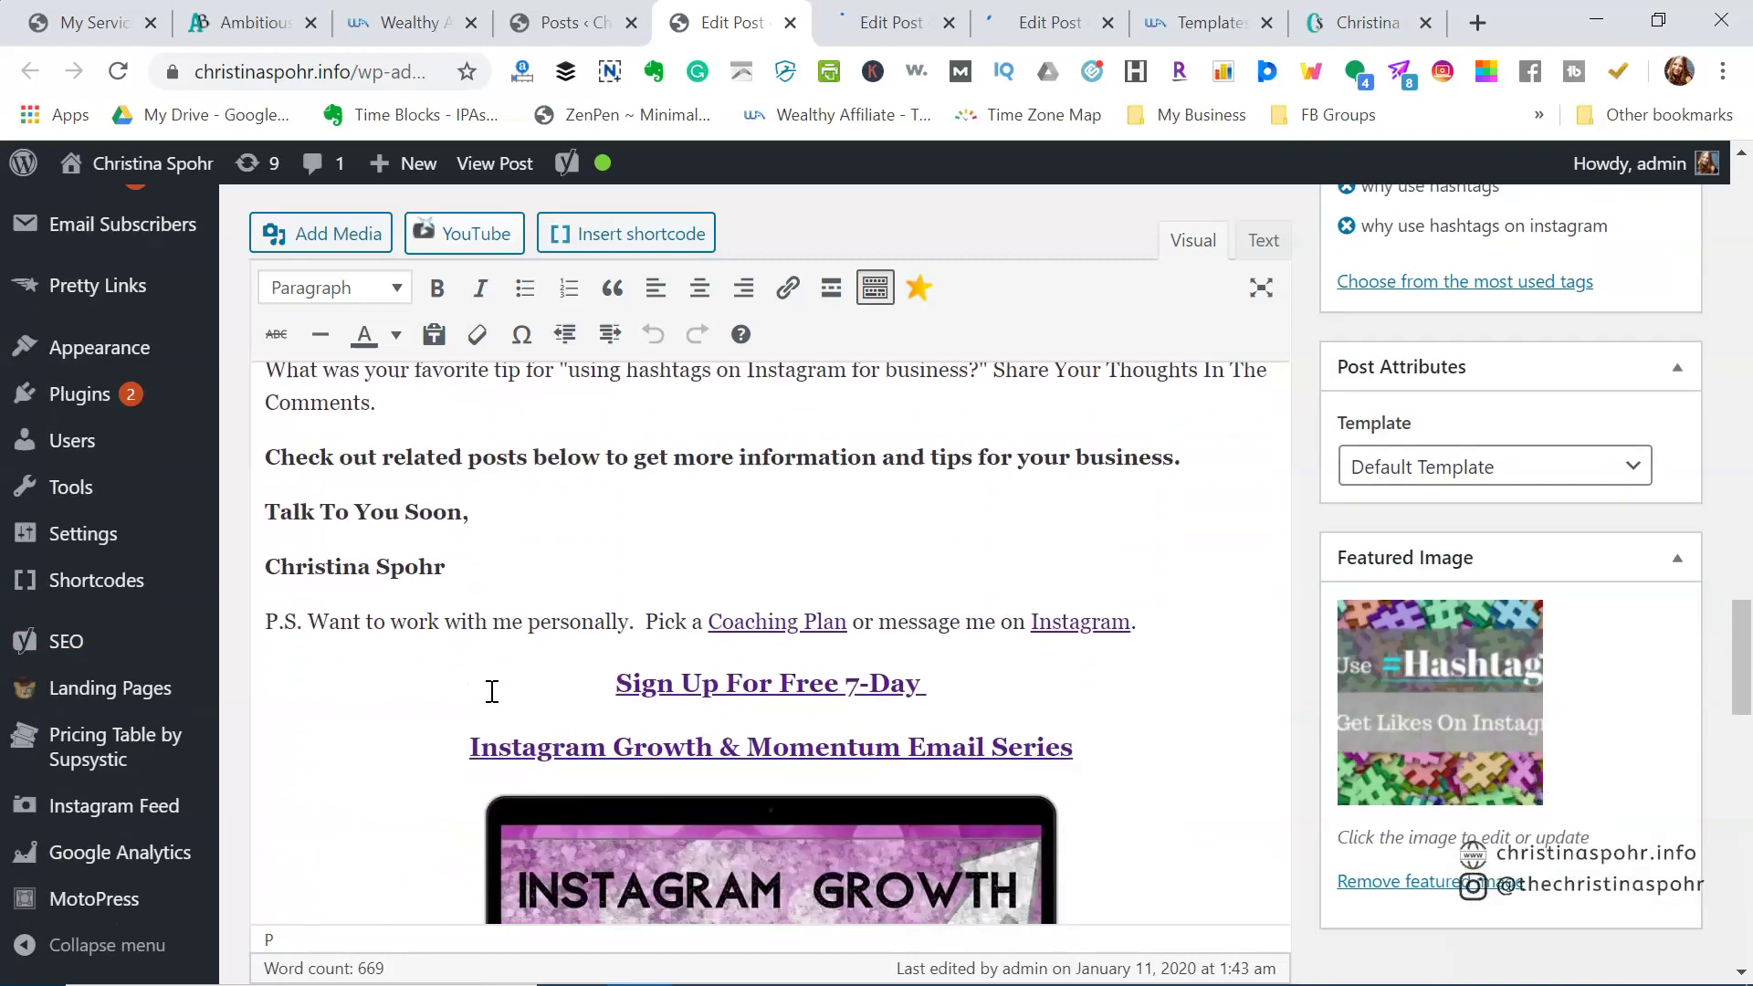
- Examine the post's ending: the comment question, related posts line, sign-off, P.S. links and the free 7-day email series call to action
left_click(473, 501)
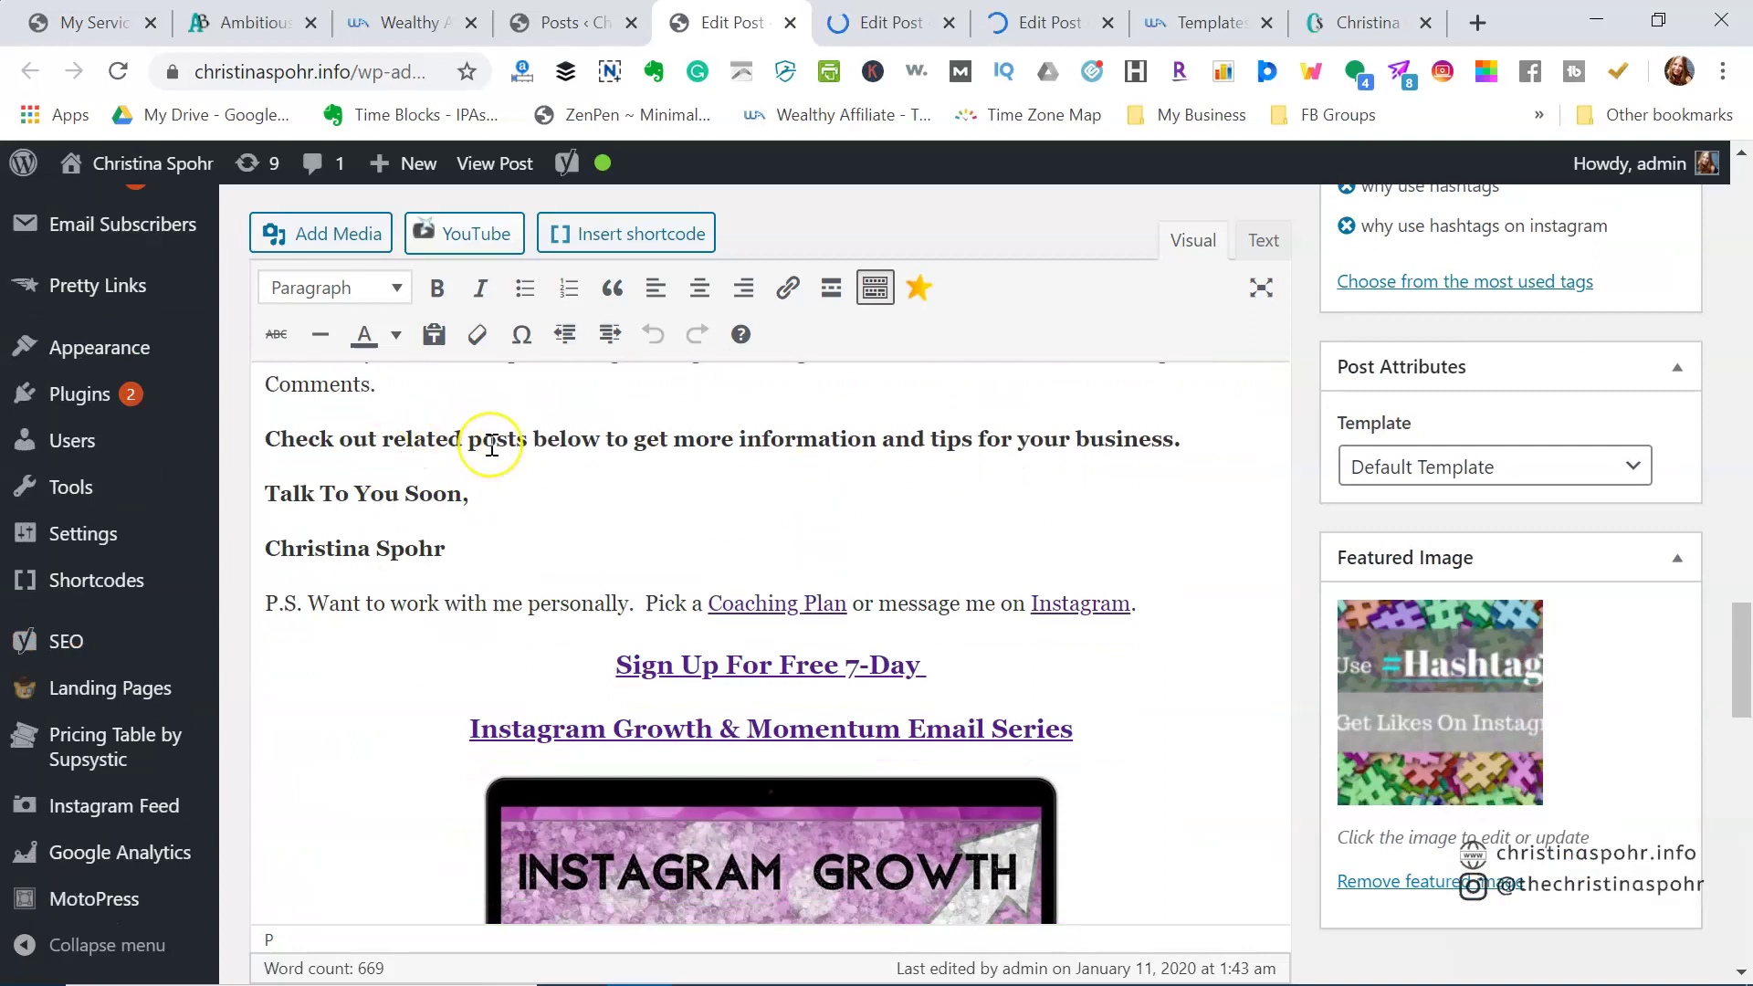
scroll(491, 445, "up", 2)
scroll(566, 683, "down", 1)
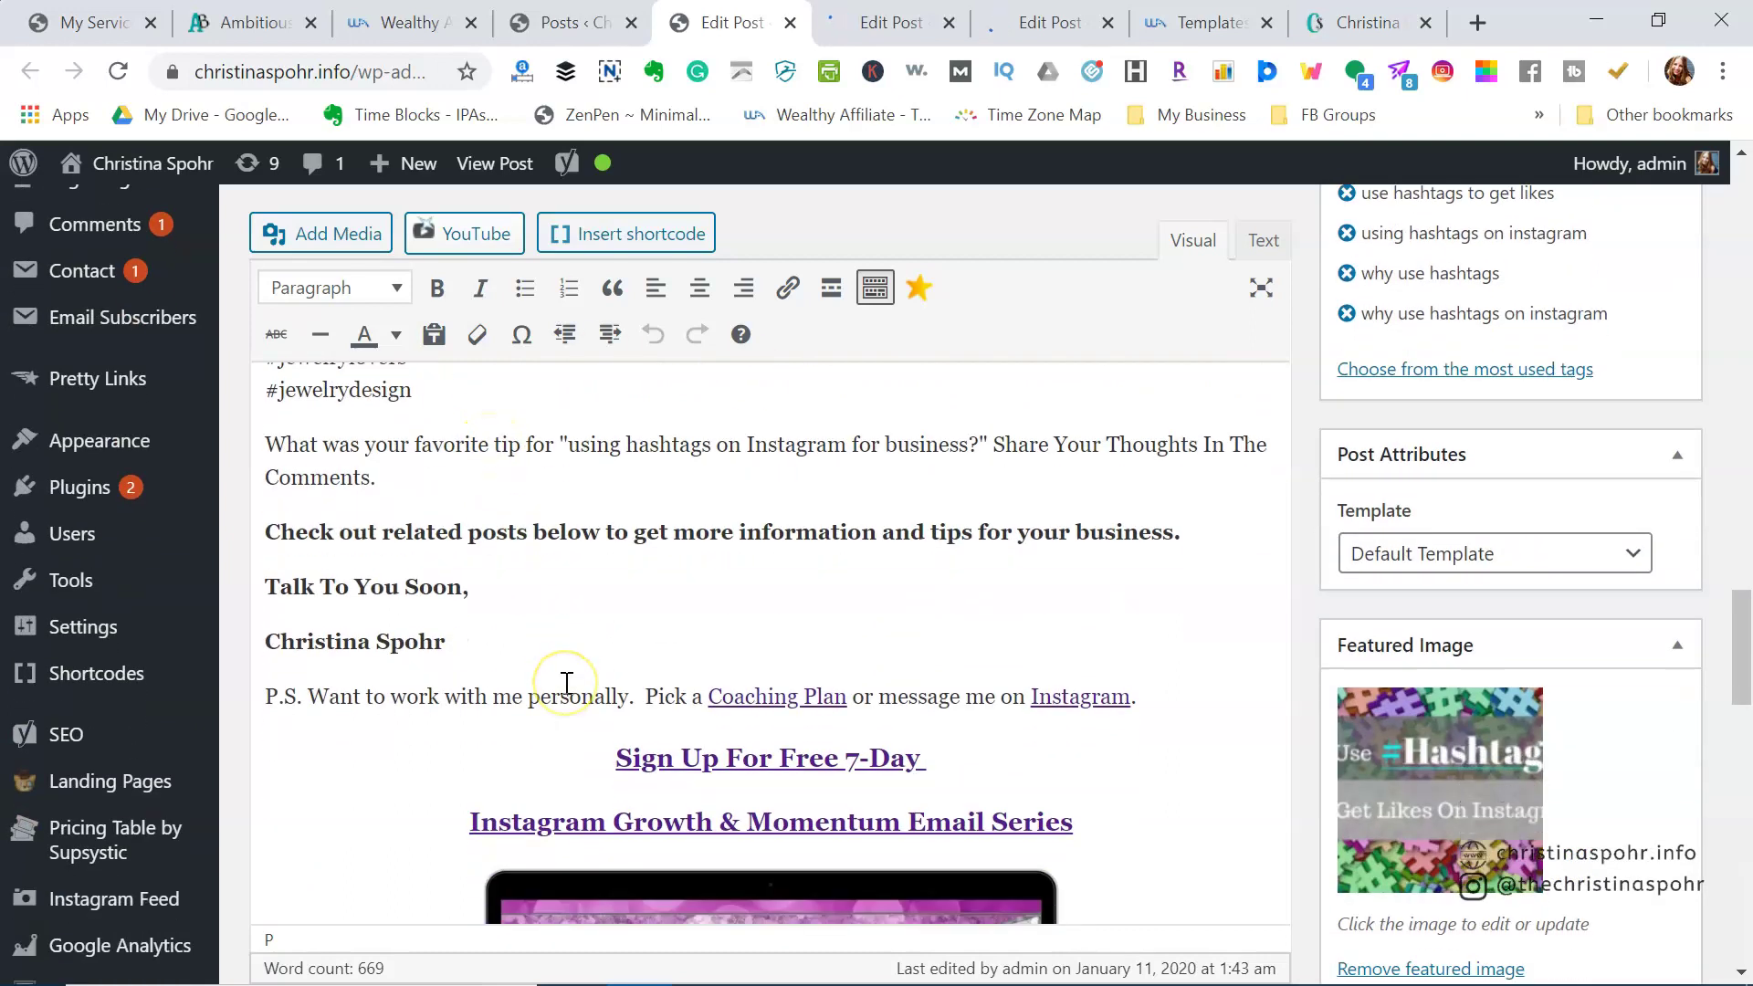
scroll(566, 683, "down", 2)
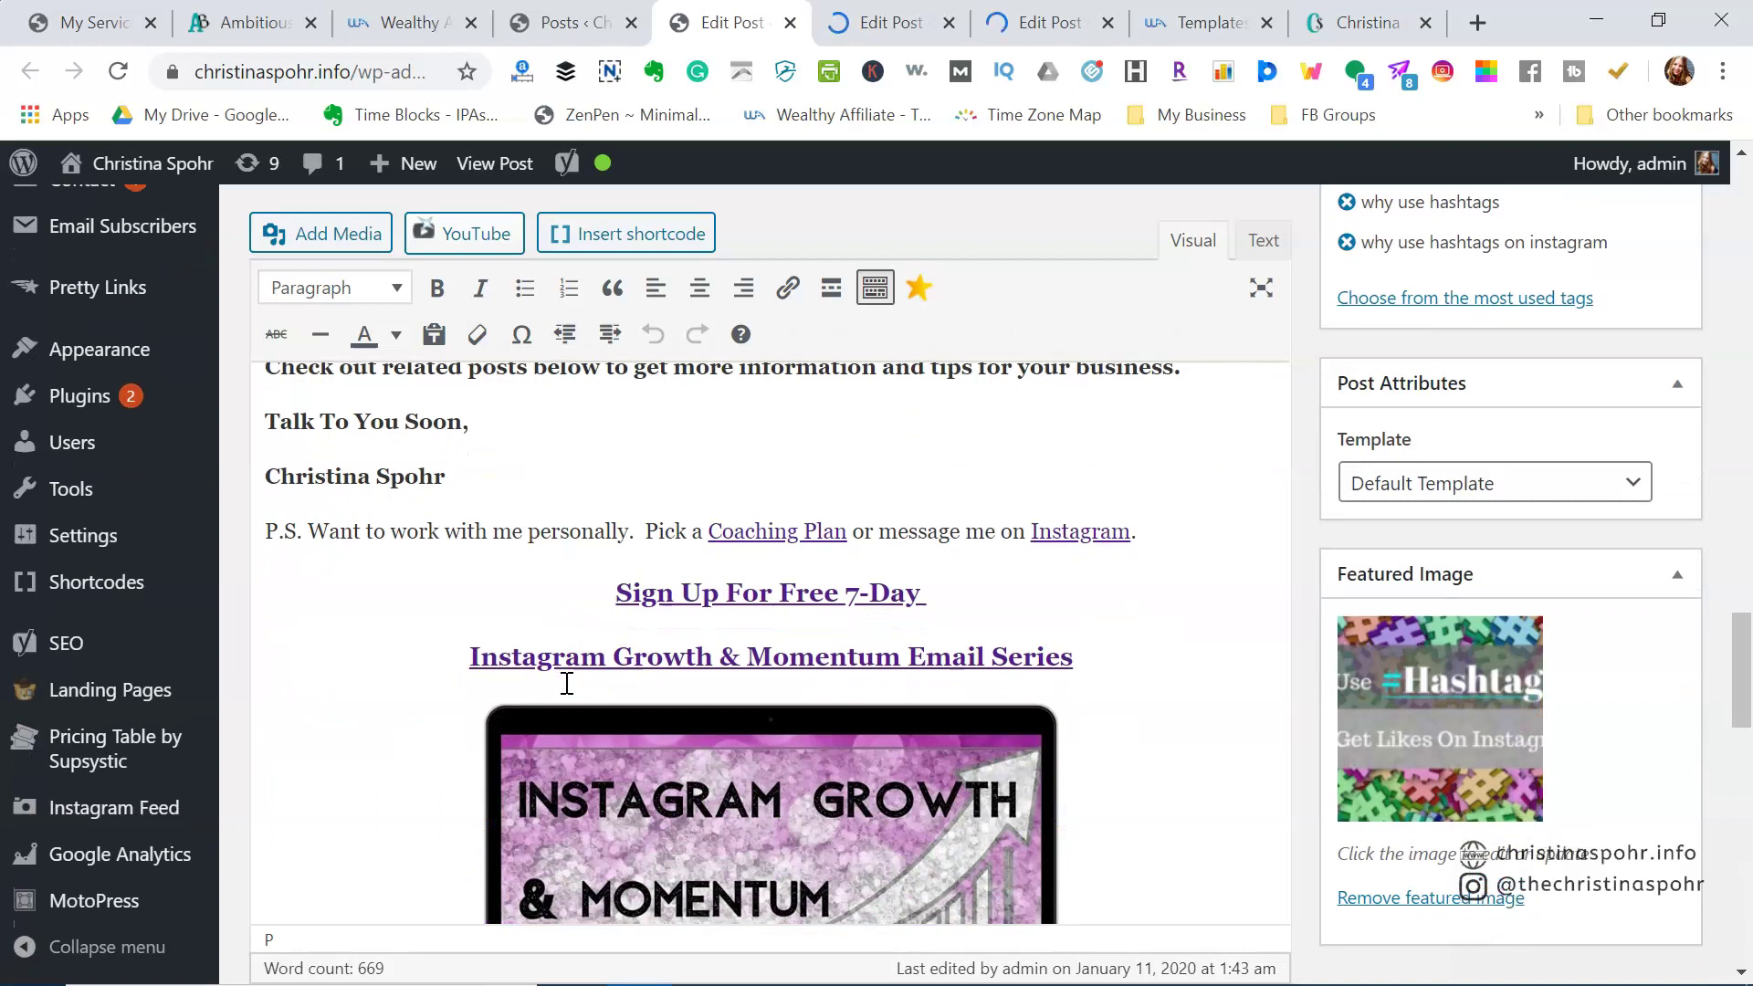
left_click(364, 660)
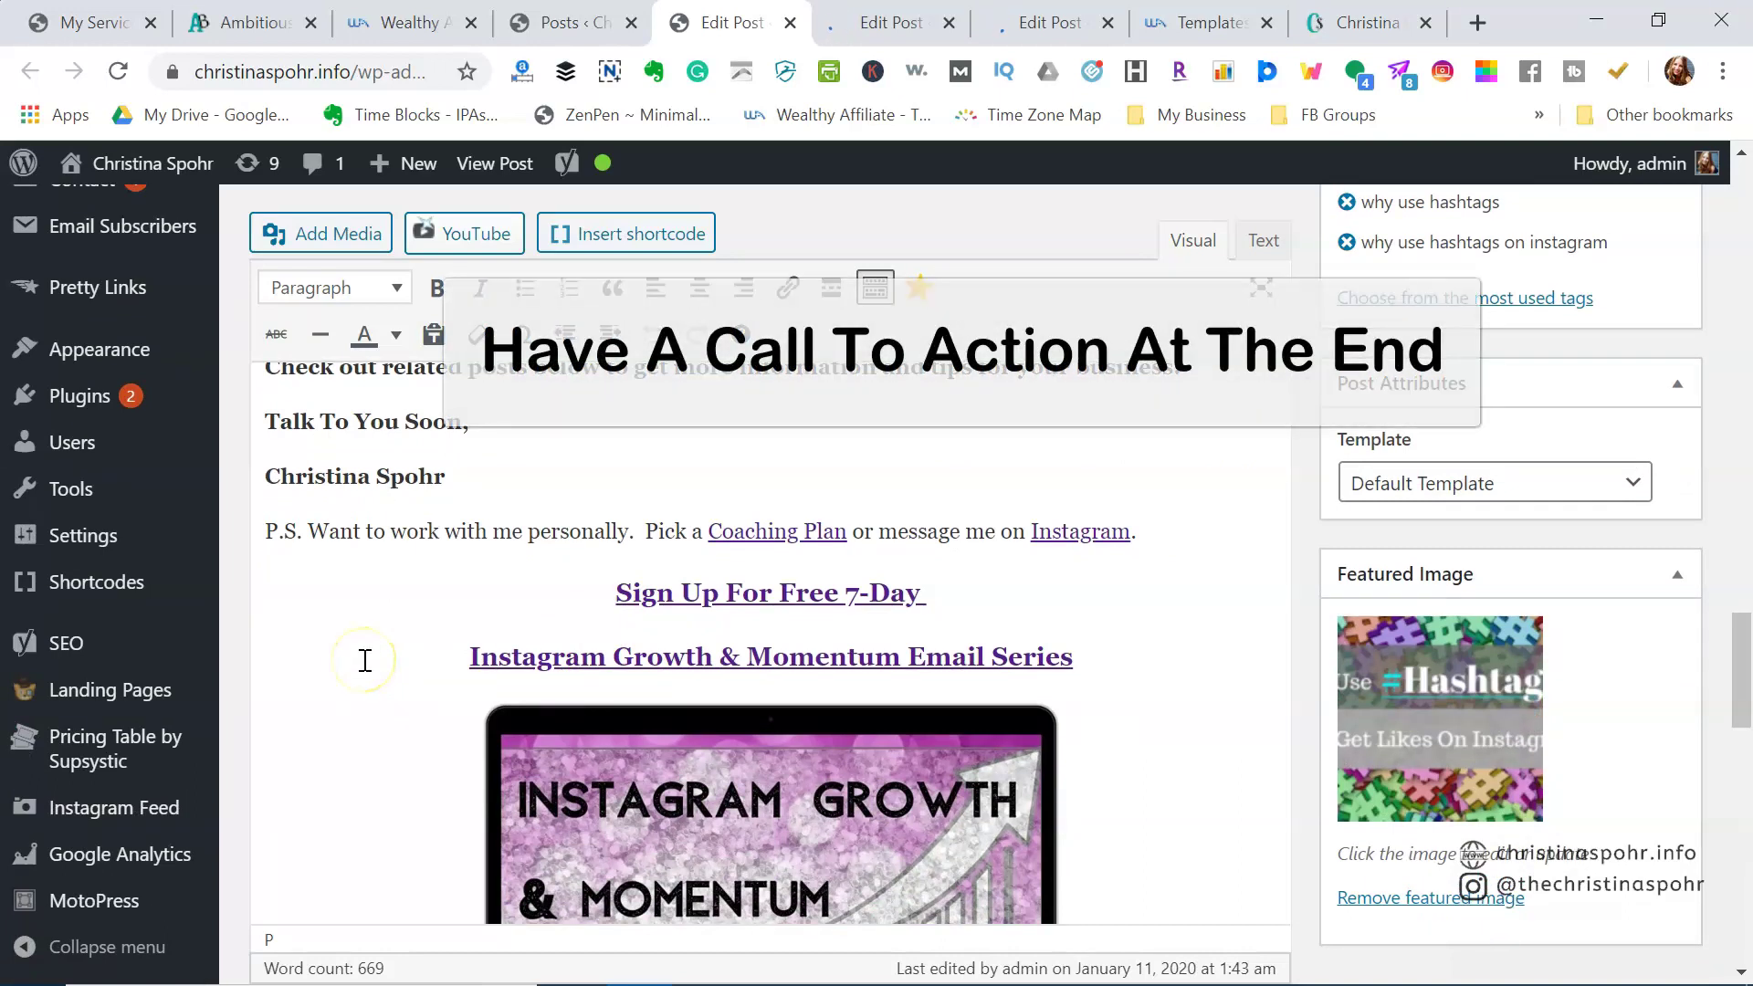
scroll(364, 660, "up", 15)
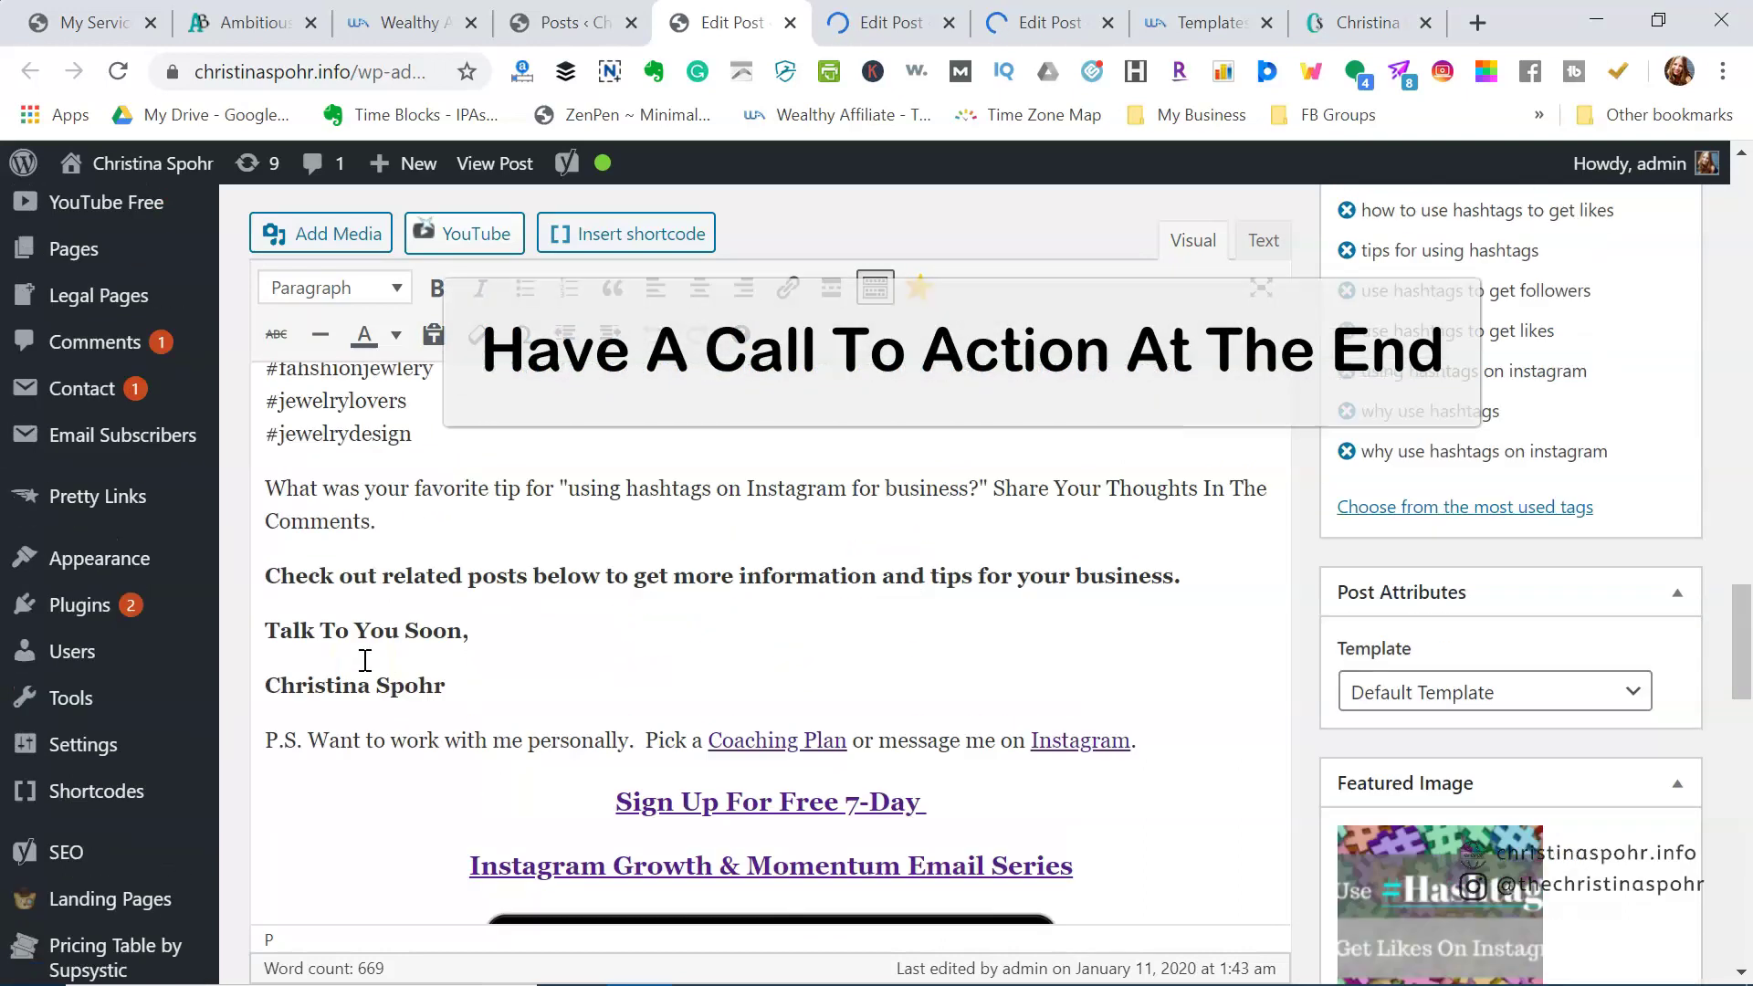
scroll(365, 660, "up", 4)
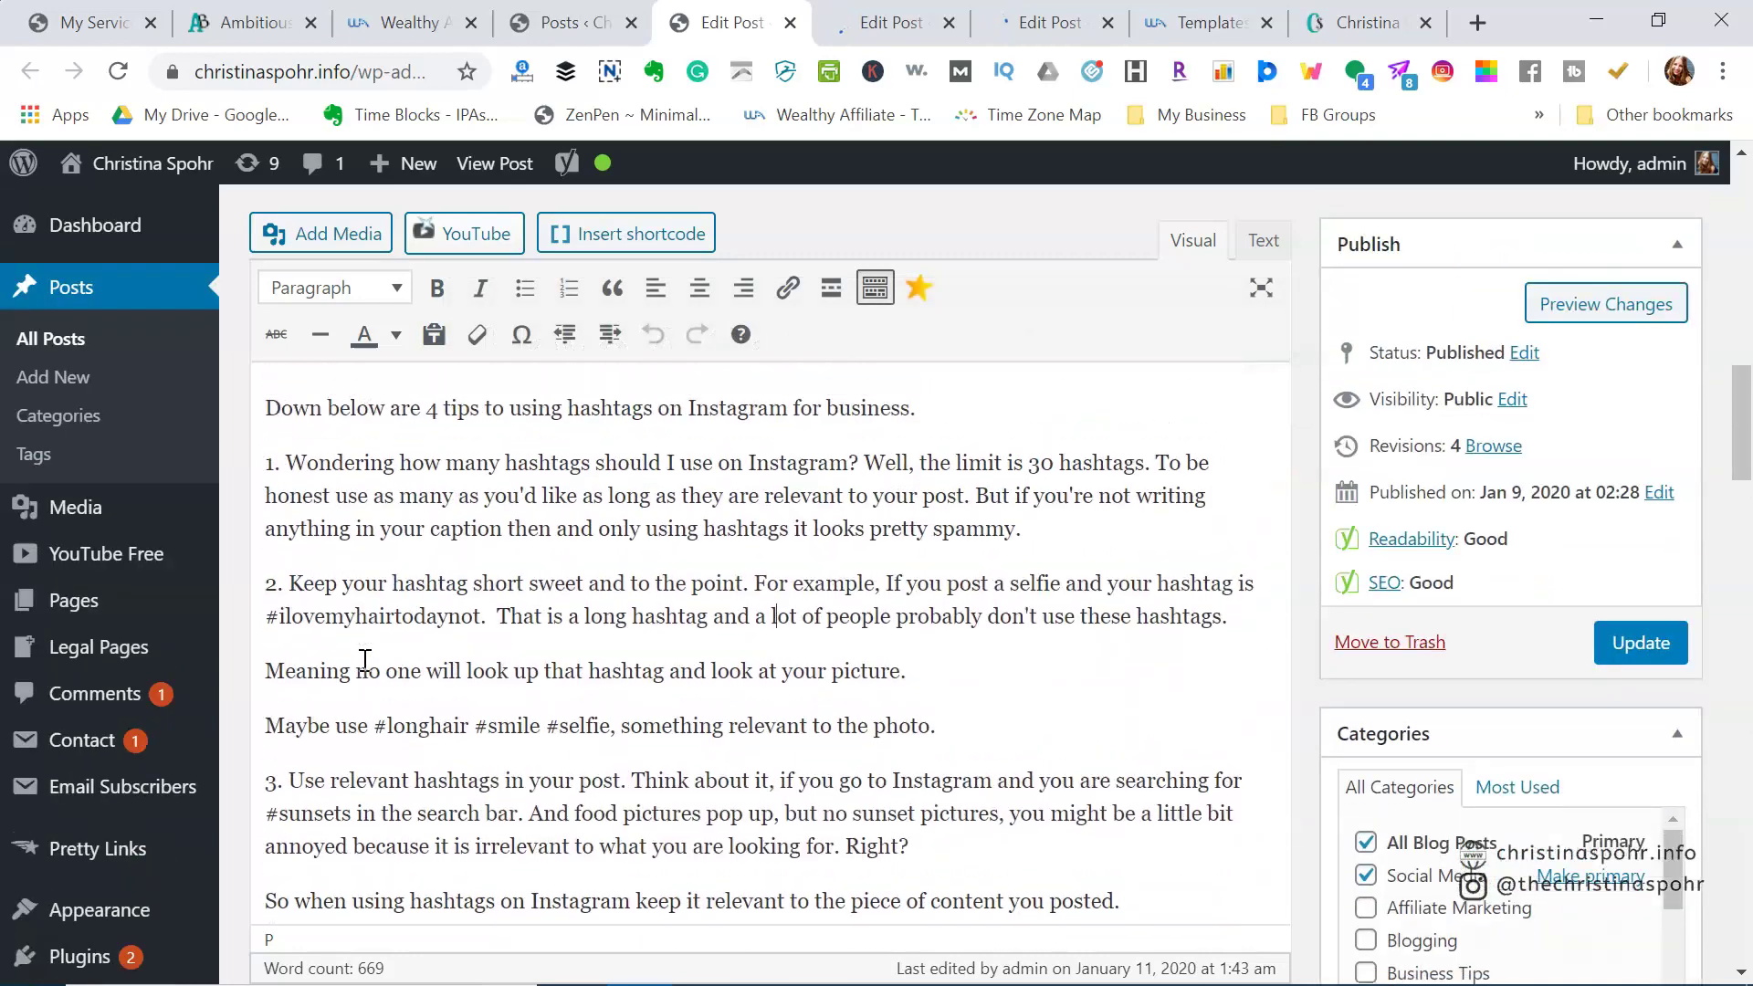
scroll(364, 660, "down", 20)
scroll(364, 661, "up", 5)
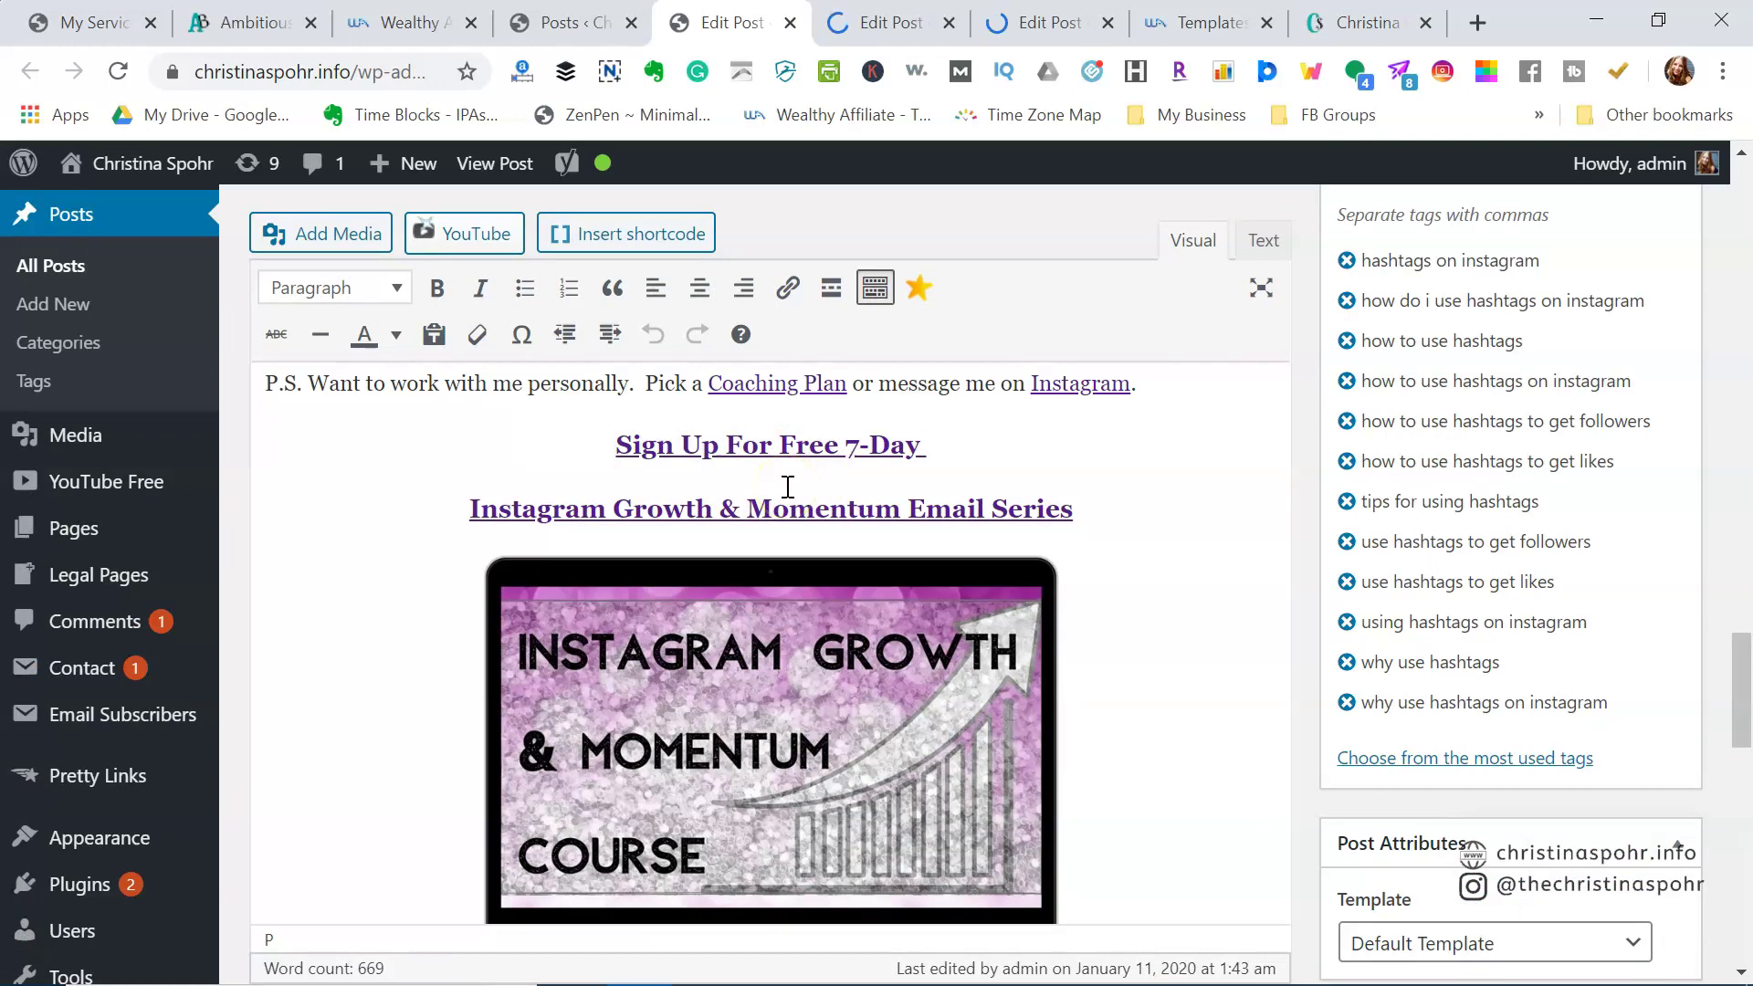
scroll(788, 486, "down", 2)
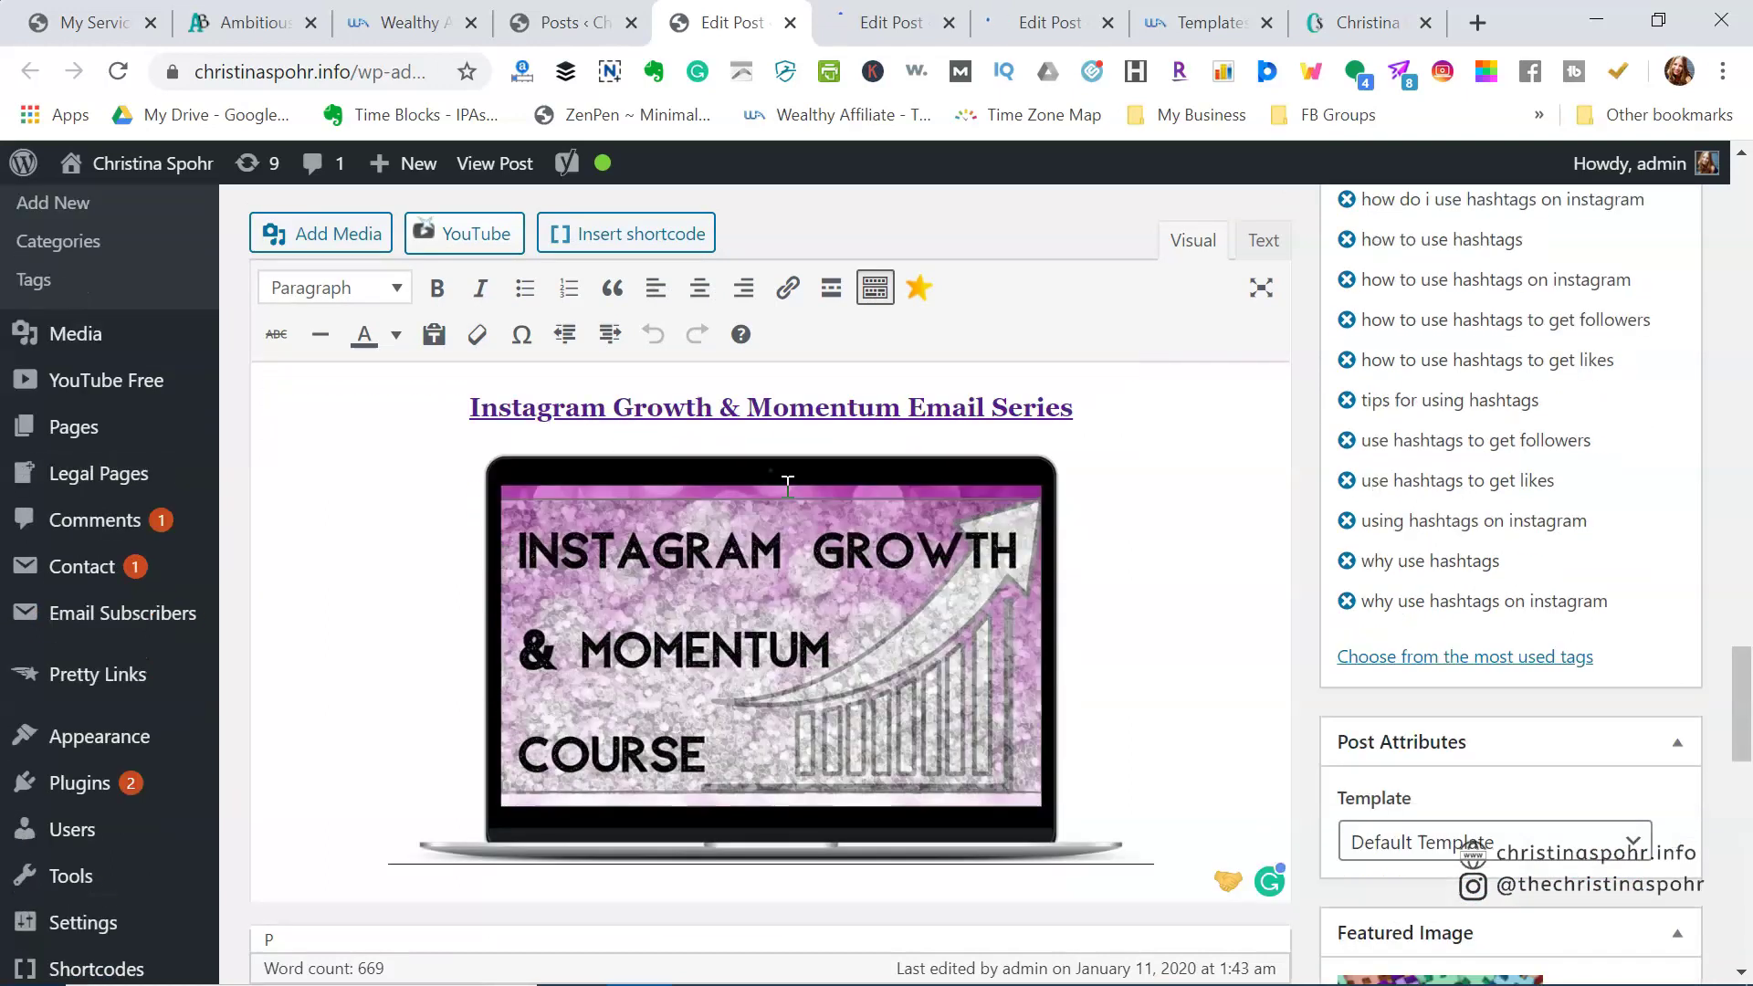
scroll(788, 486, "up", 1)
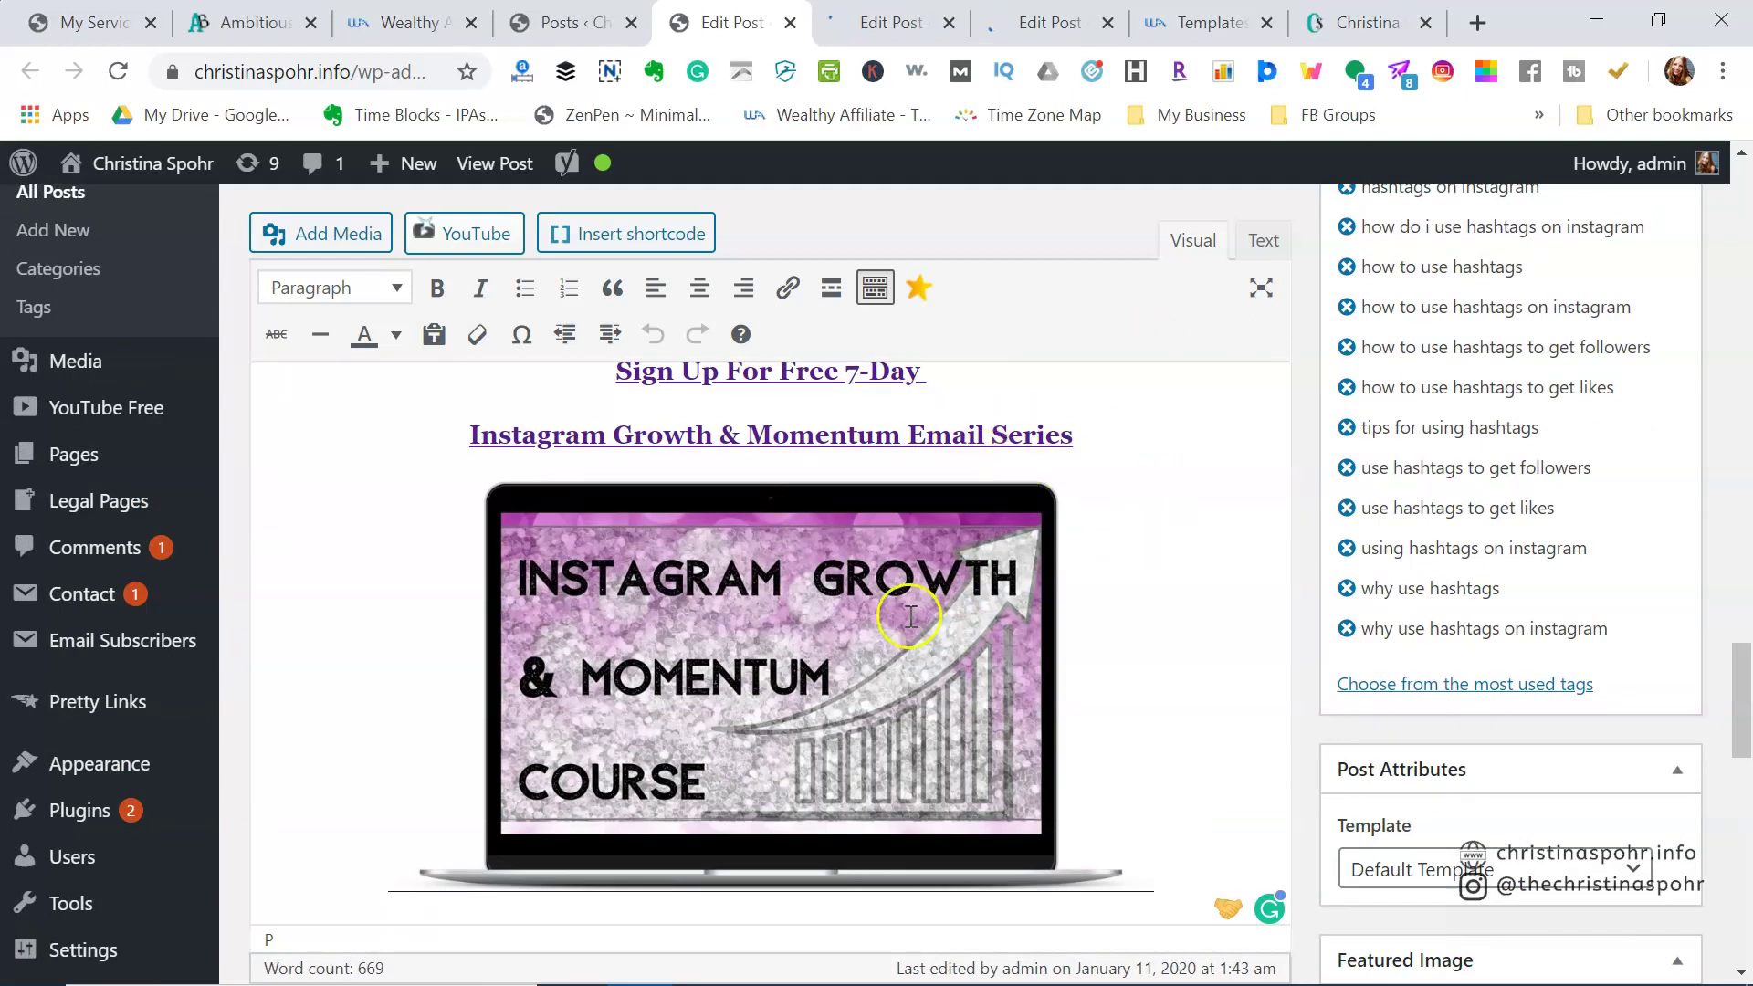
- Check the image details of the Instagram Growth & Momentum Course picture under the sign-up links, and close them without changes
left_click(771, 733)
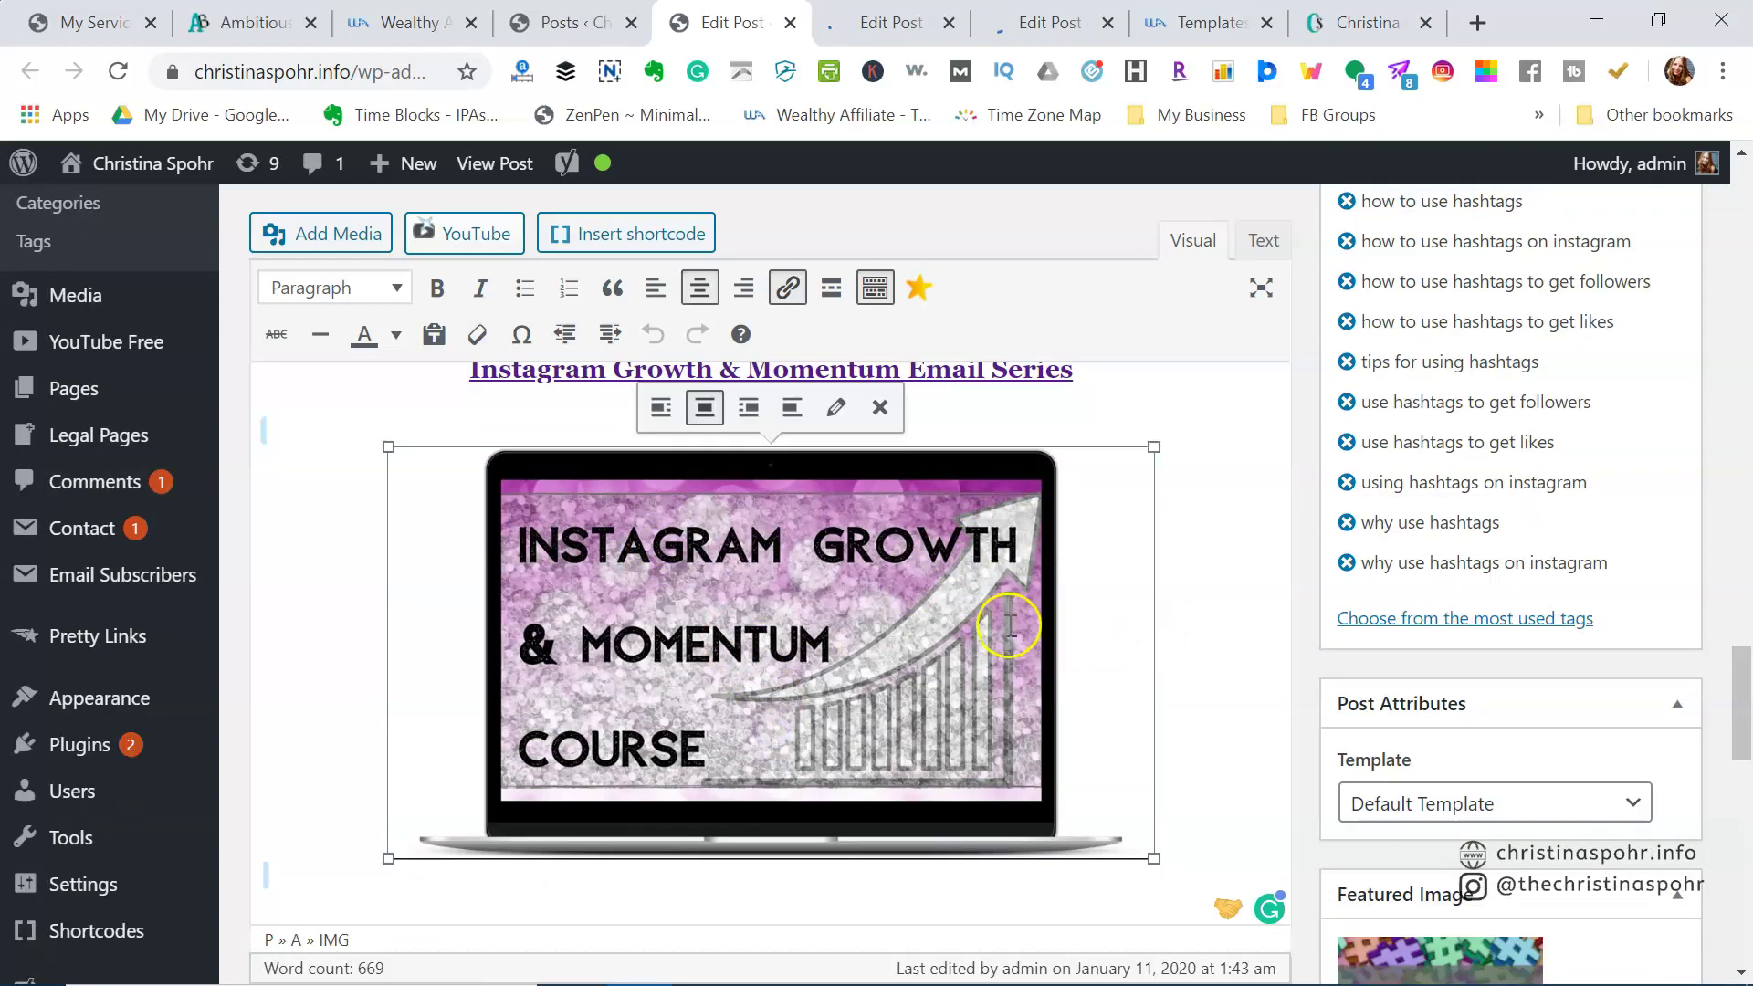
left_click(847, 422)
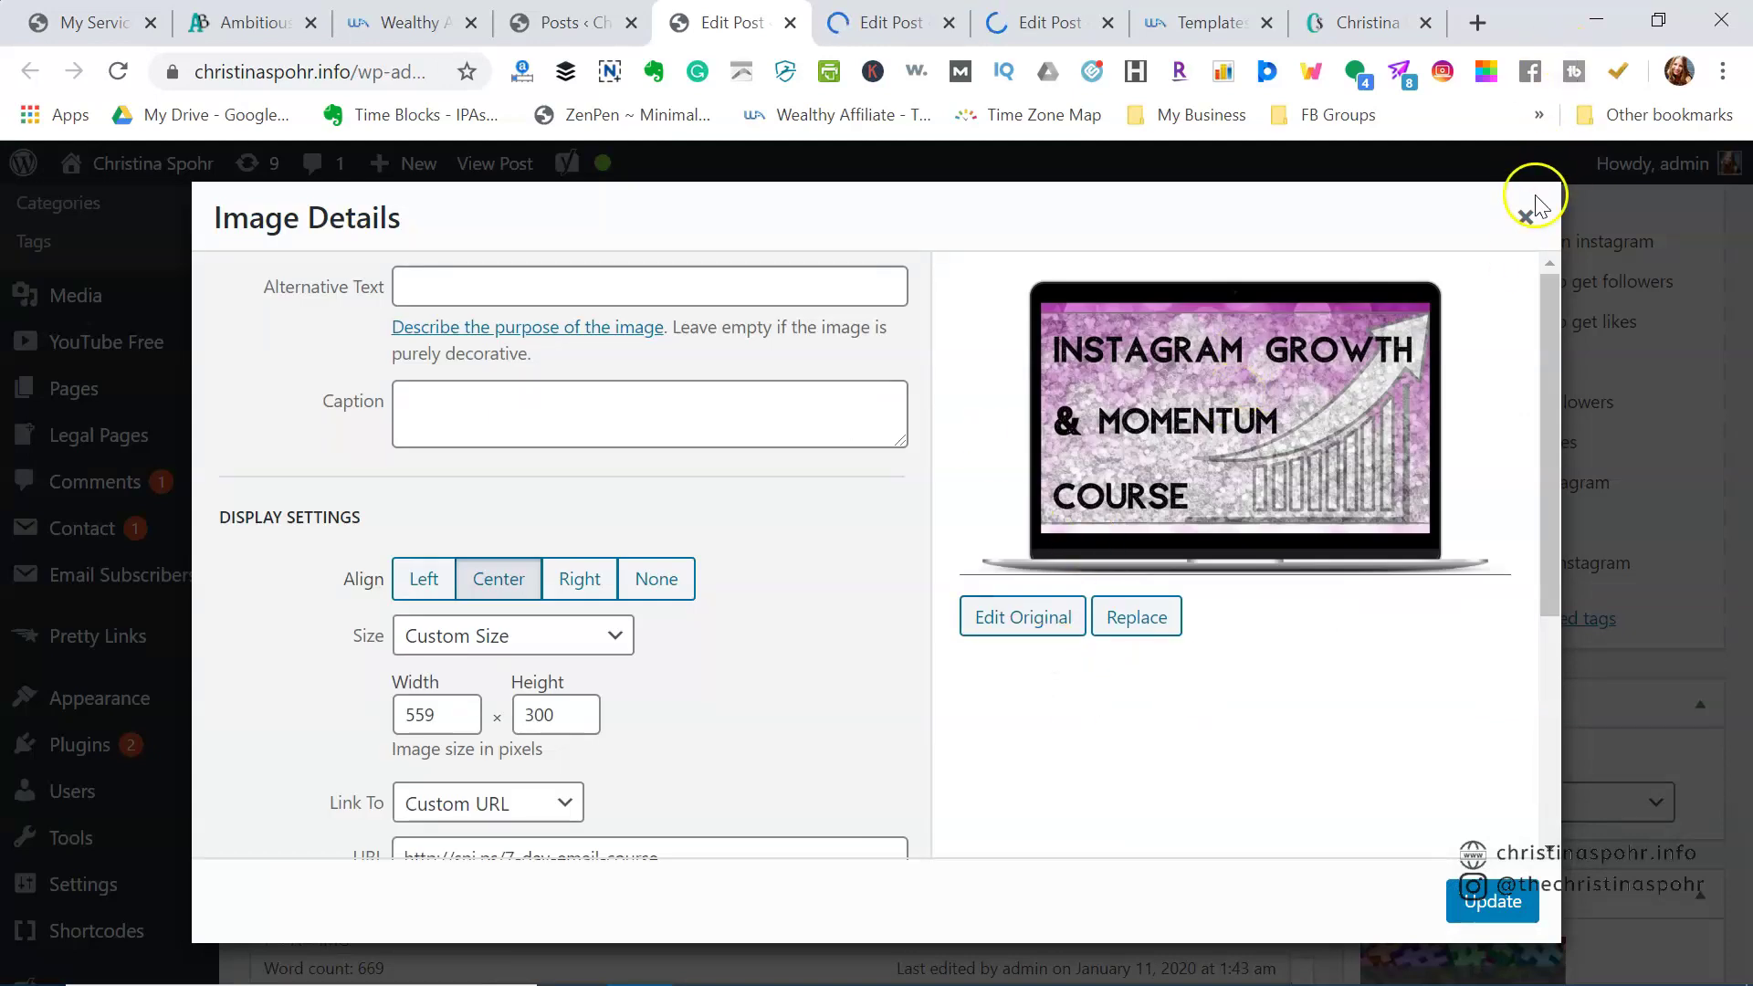
left_click(1522, 219)
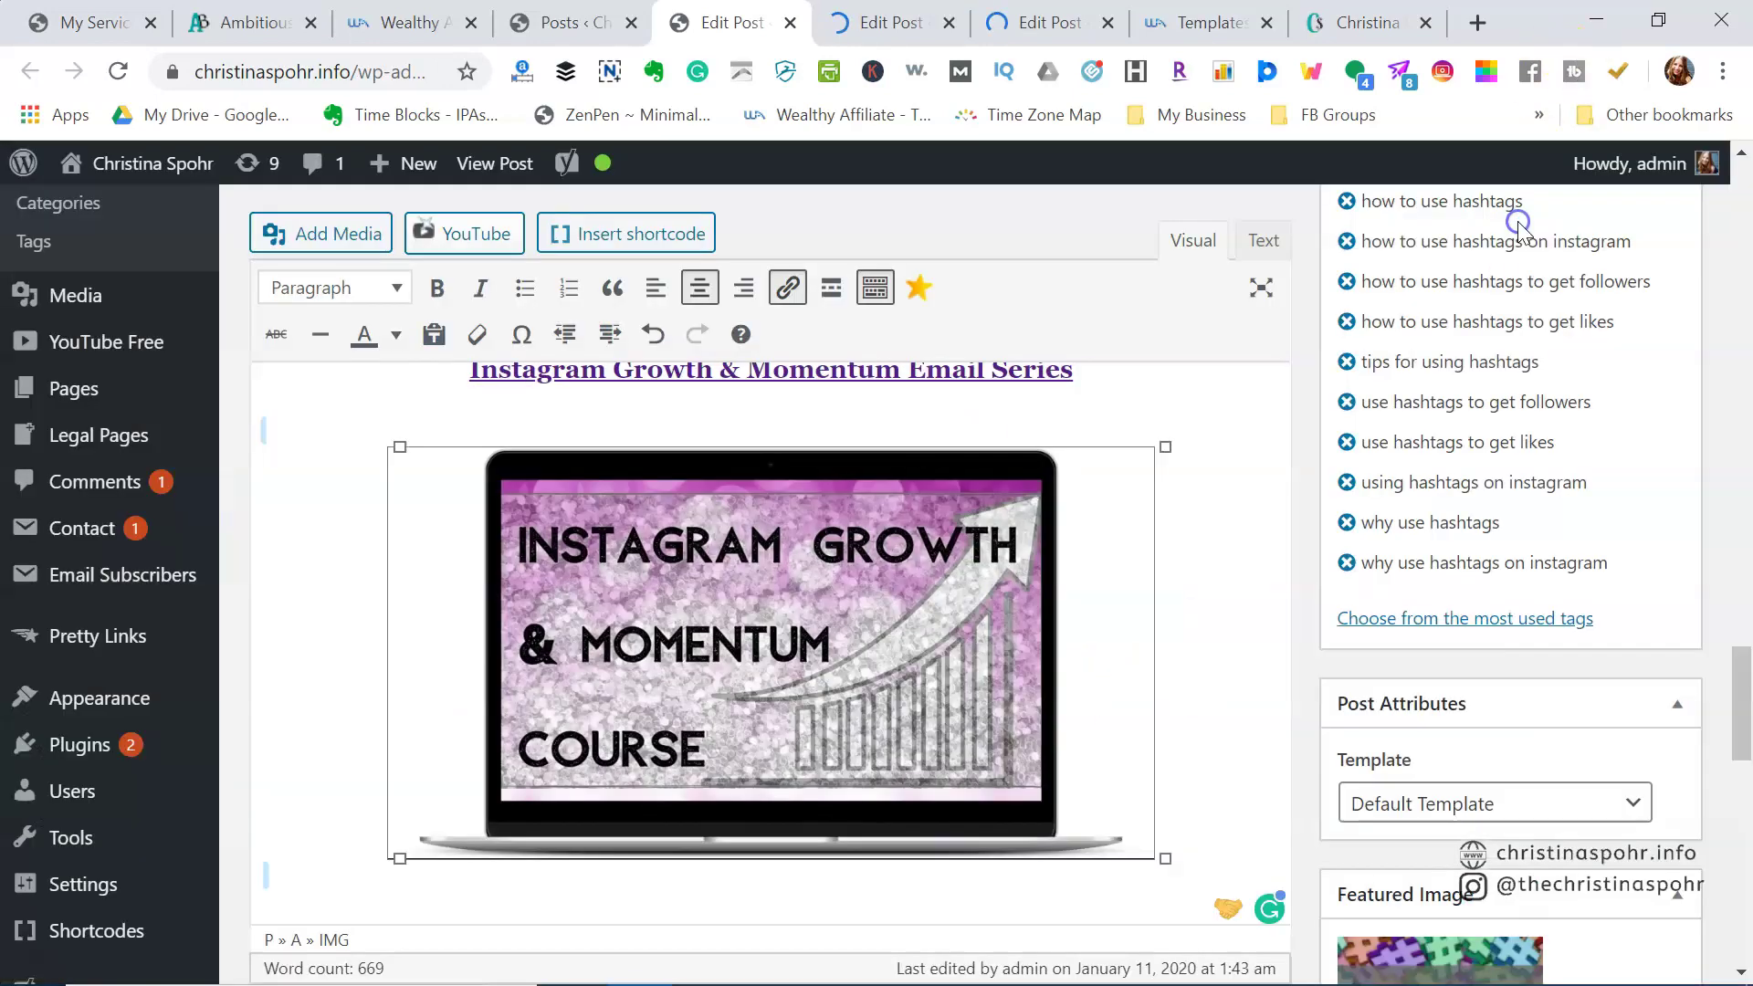
- Remove the Instagram Growth & Momentum Course image from the end of the post, leaving the cursor on an empty line
left_click(867, 661)
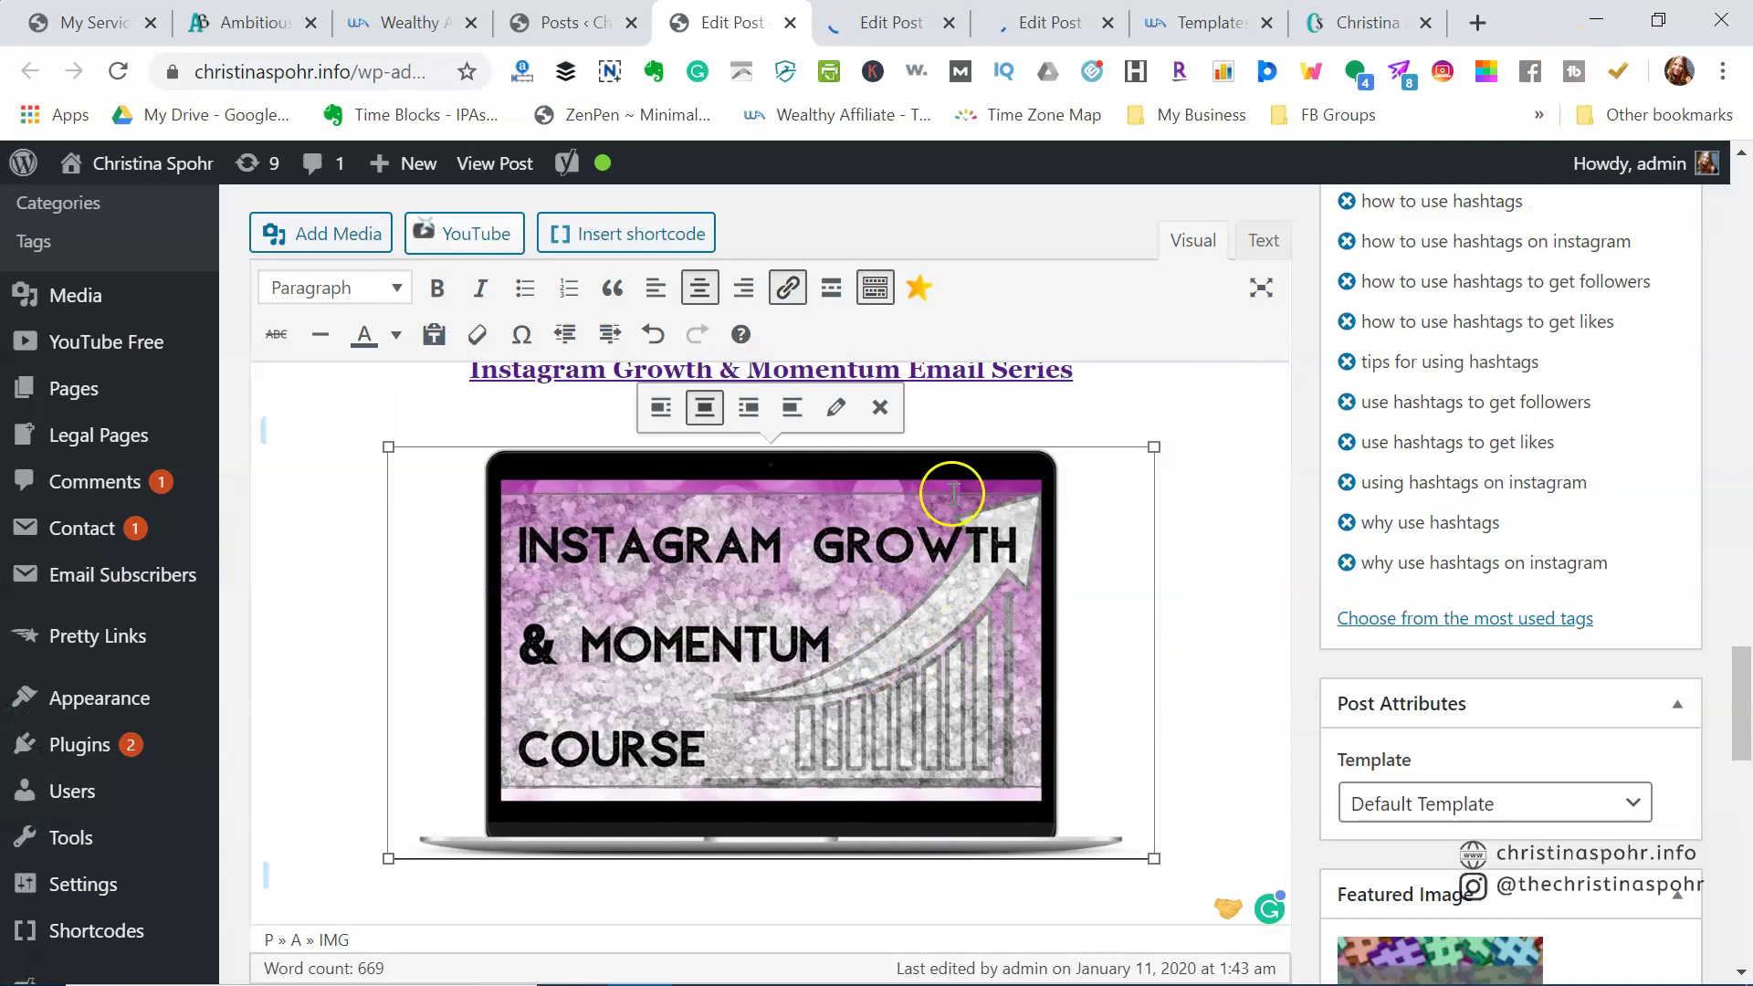
left_click(881, 408)
key("Return")
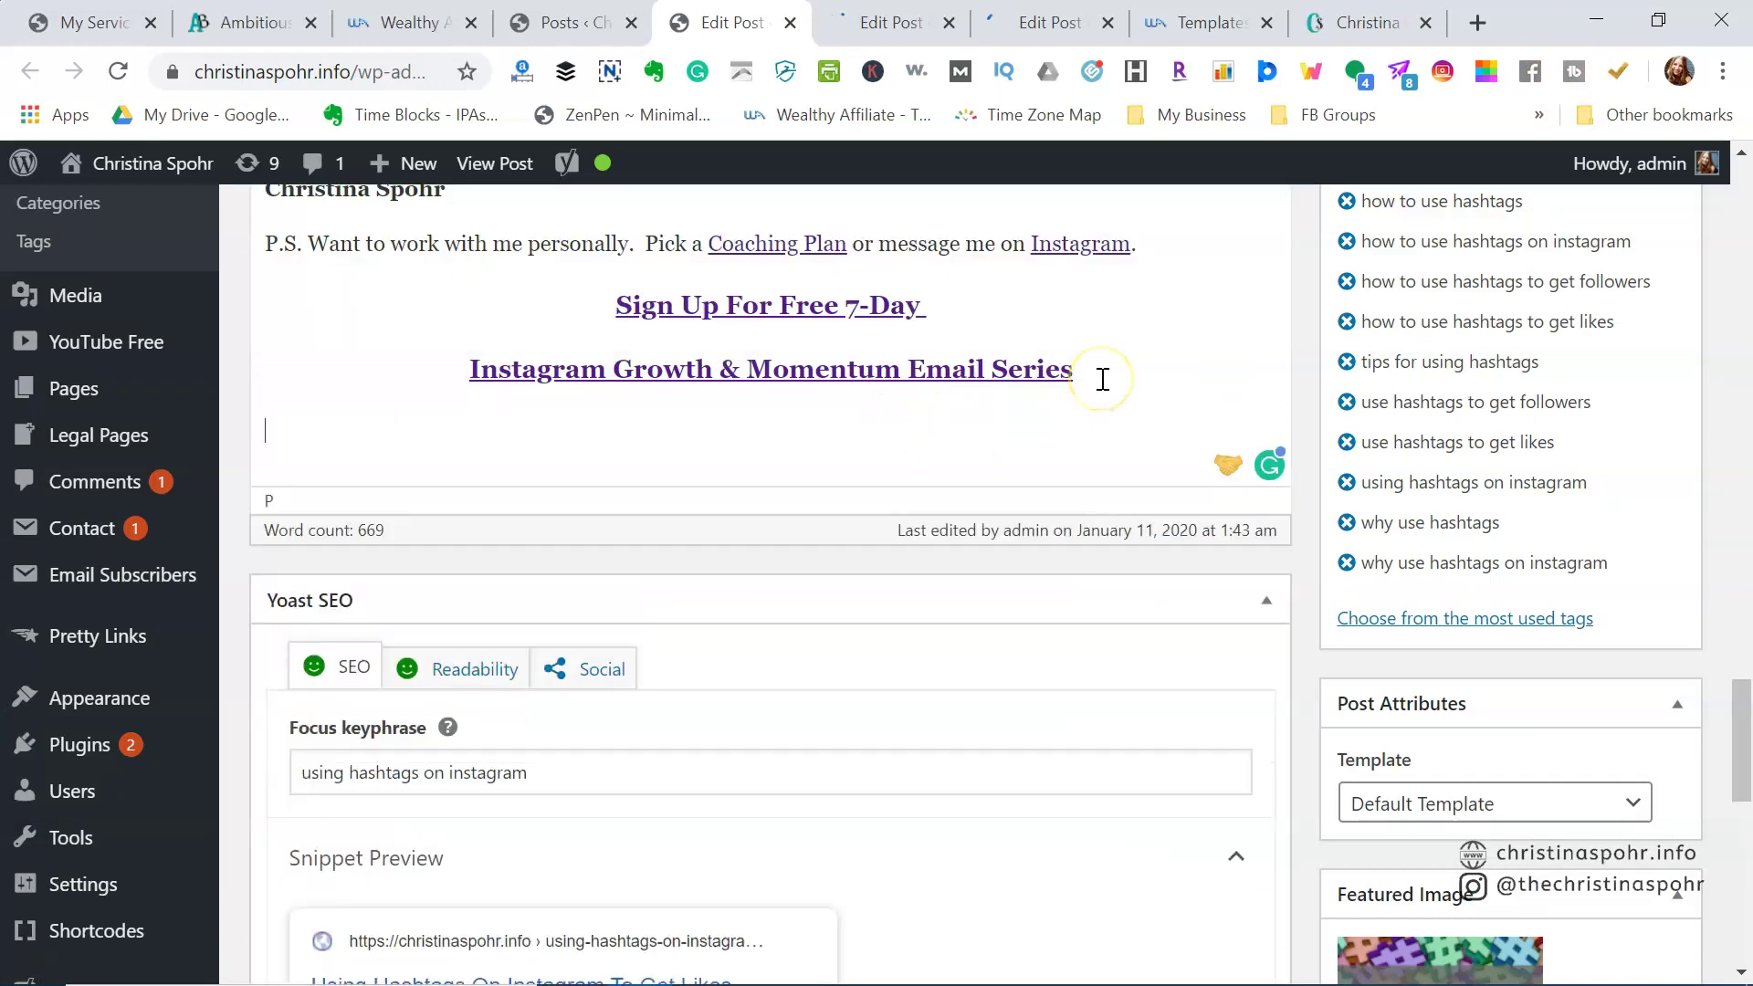
- Center the empty line below the sign-up links and insert smartmockups_k5e7dovw.png from the media library
scroll(1213, 627, "up", 3)
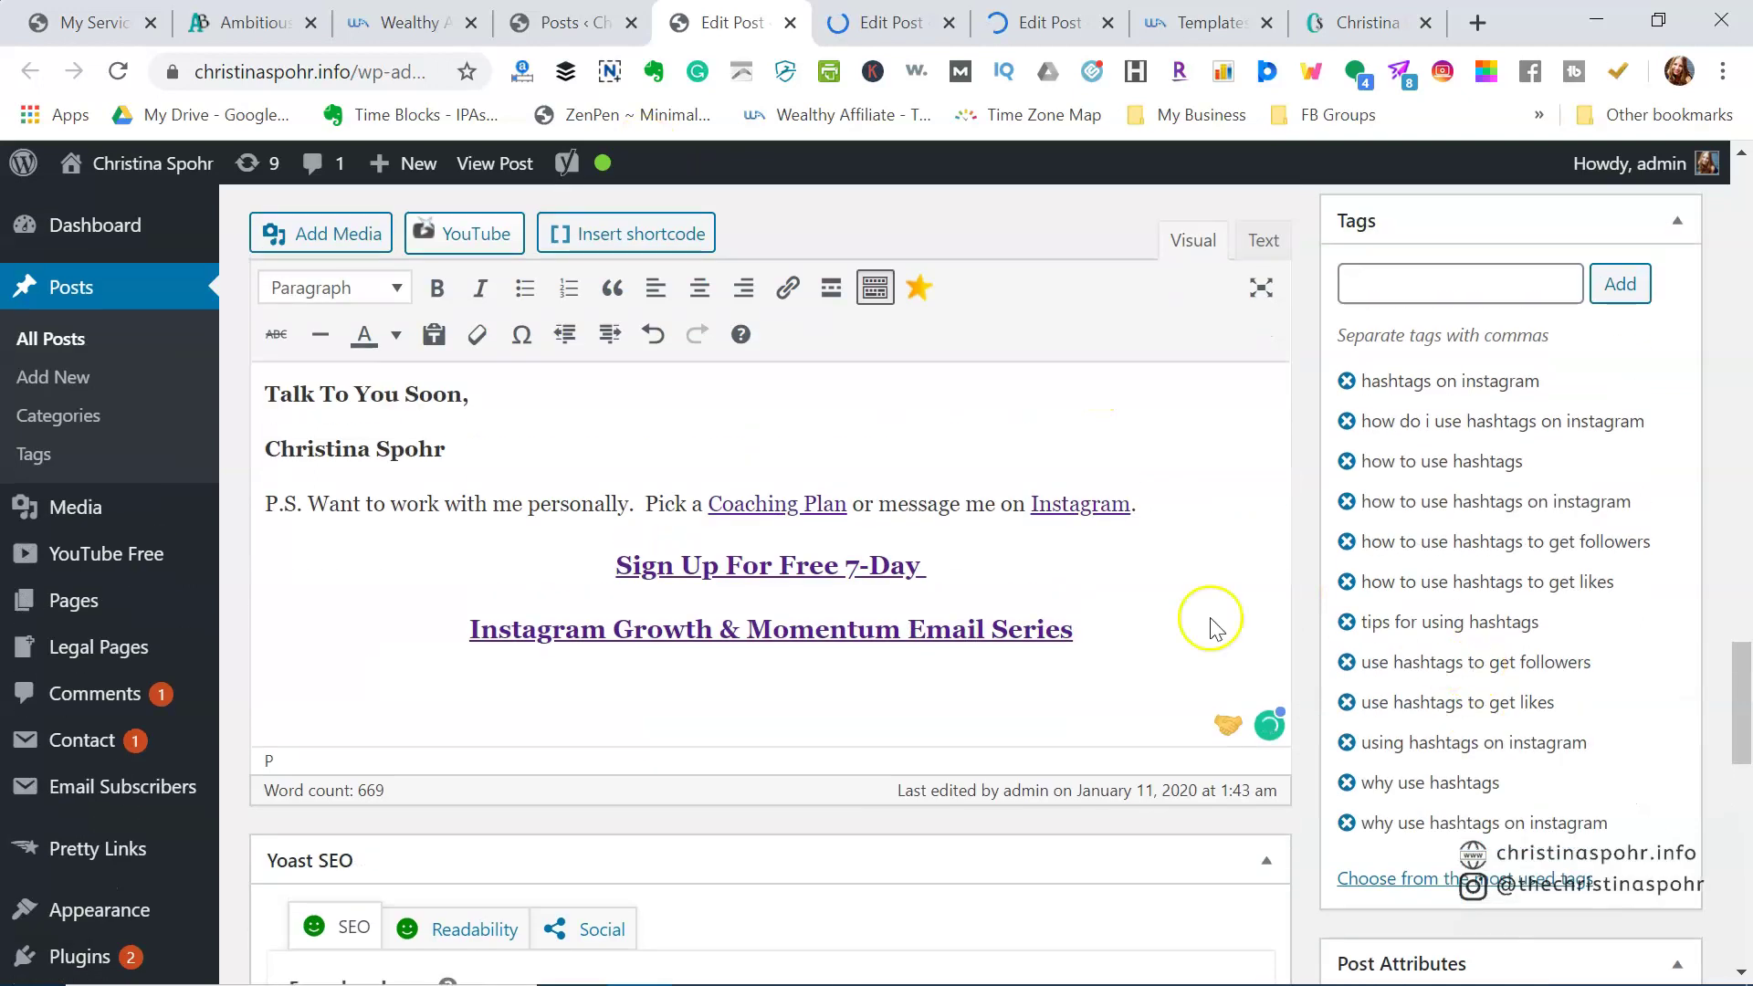
left_click(696, 291)
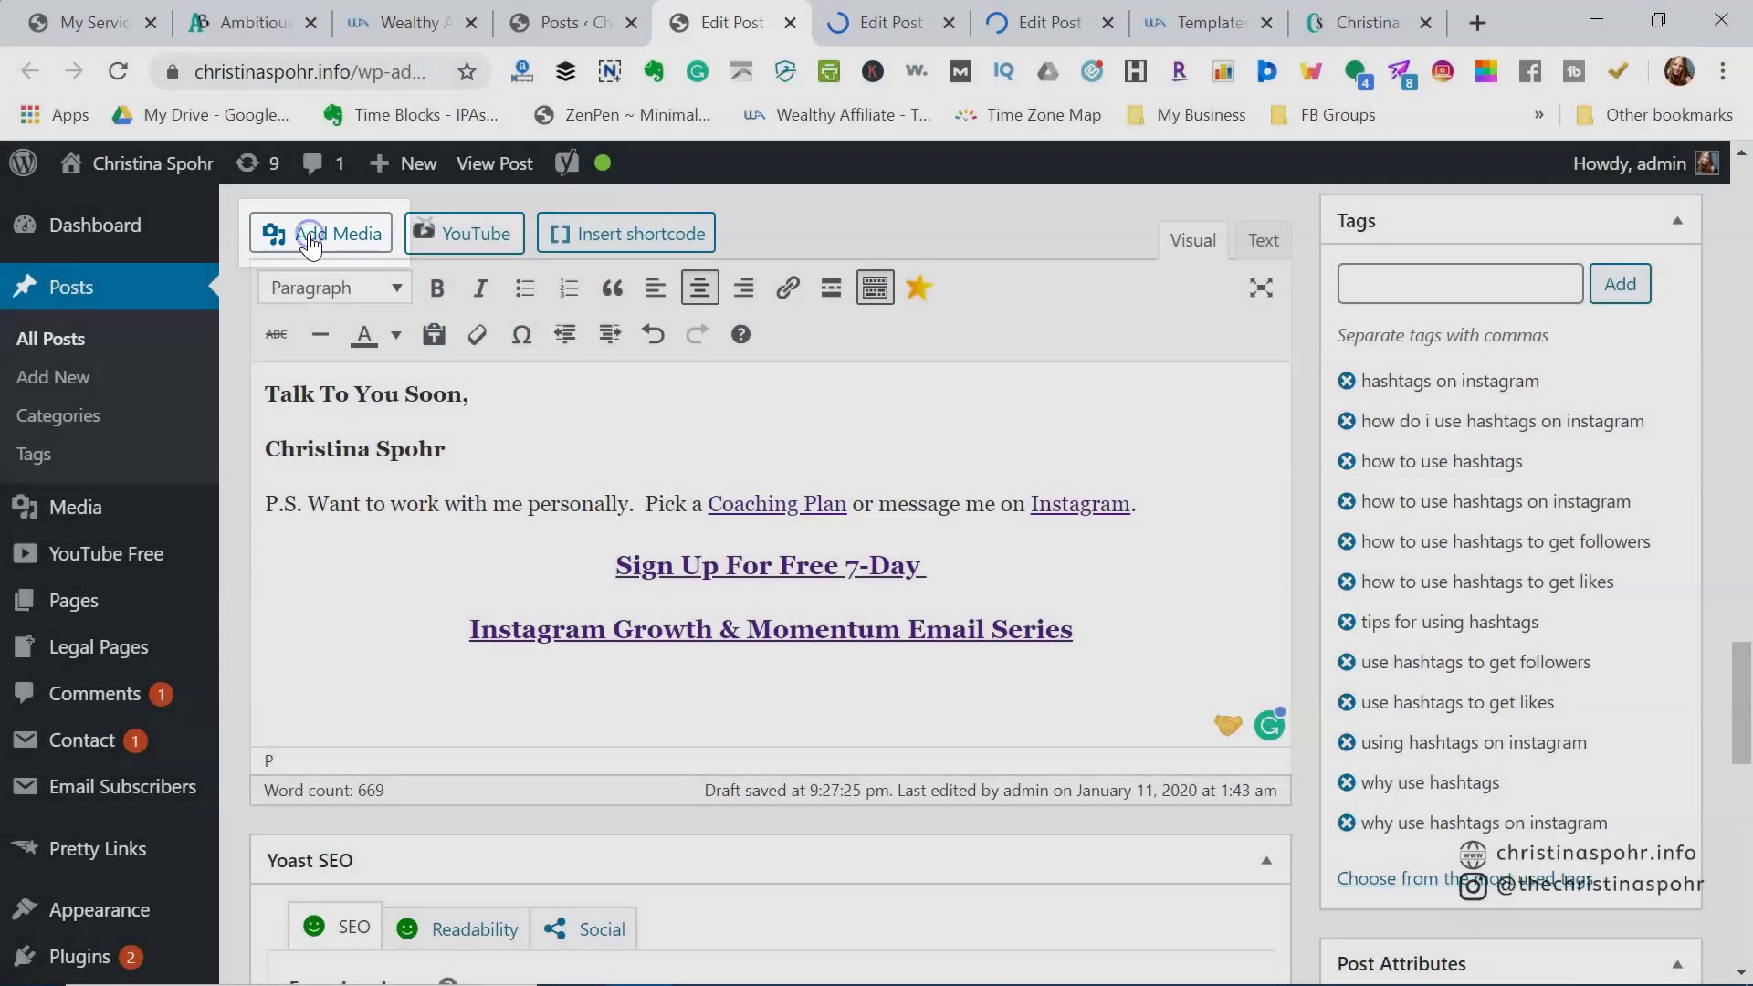
left_click(315, 234)
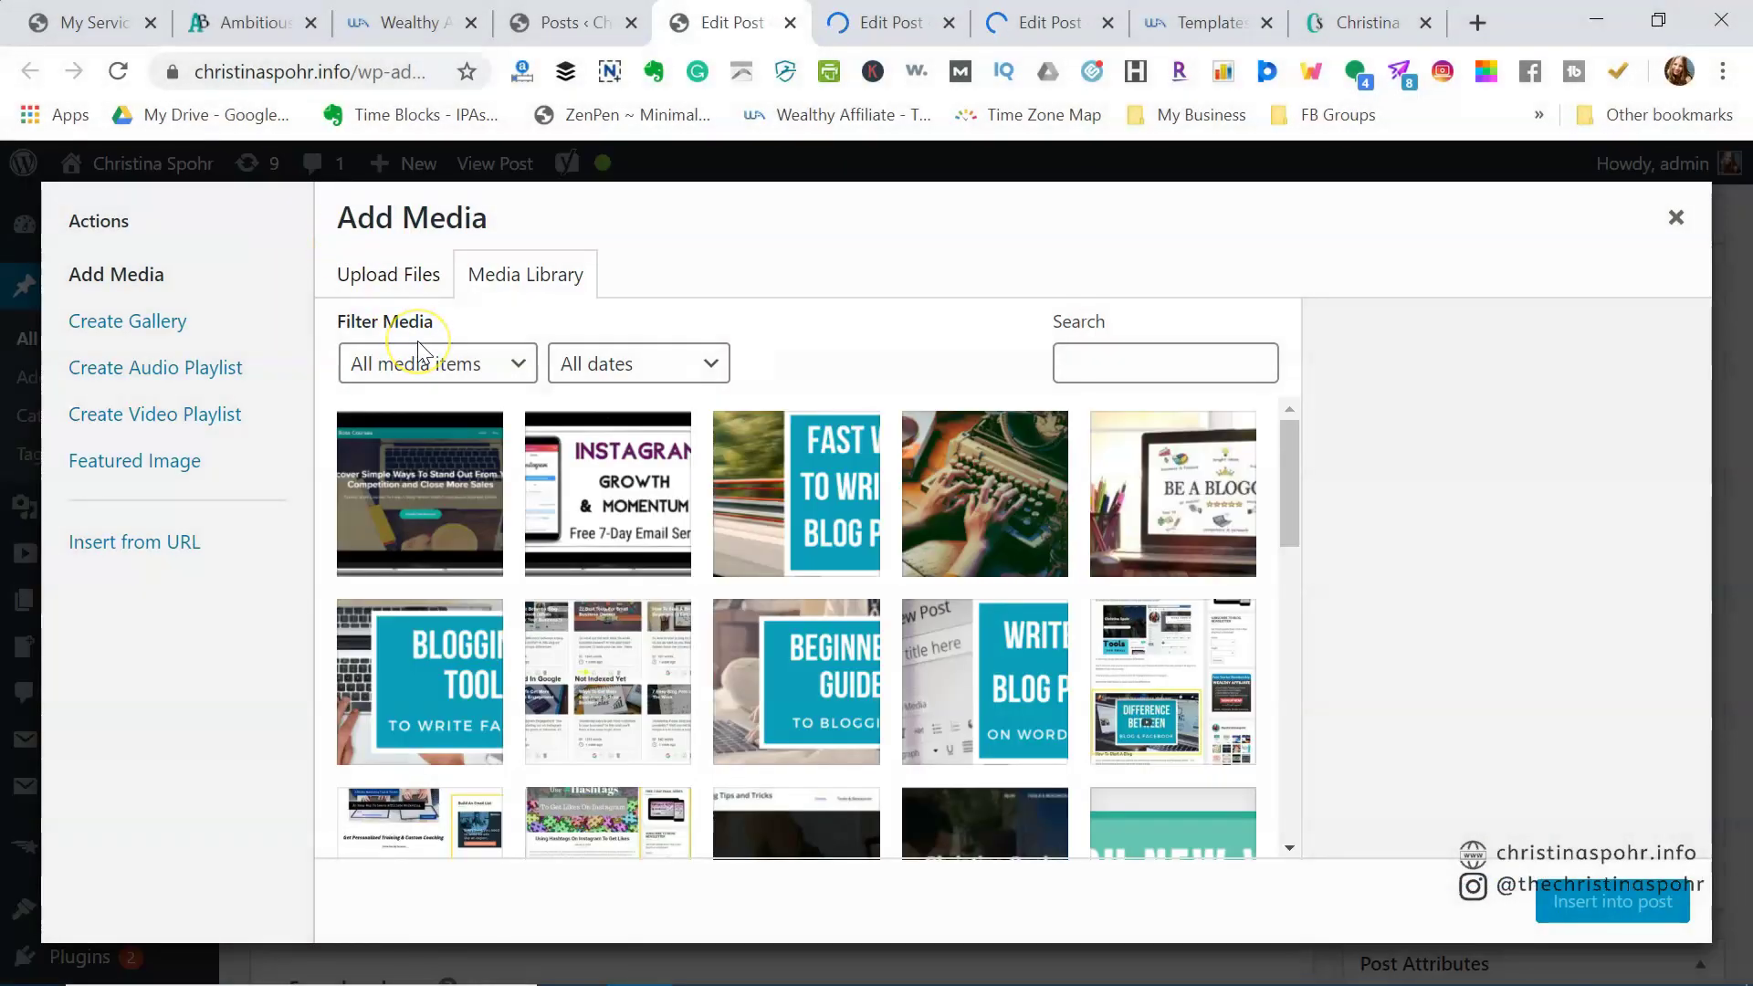
left_click(609, 463)
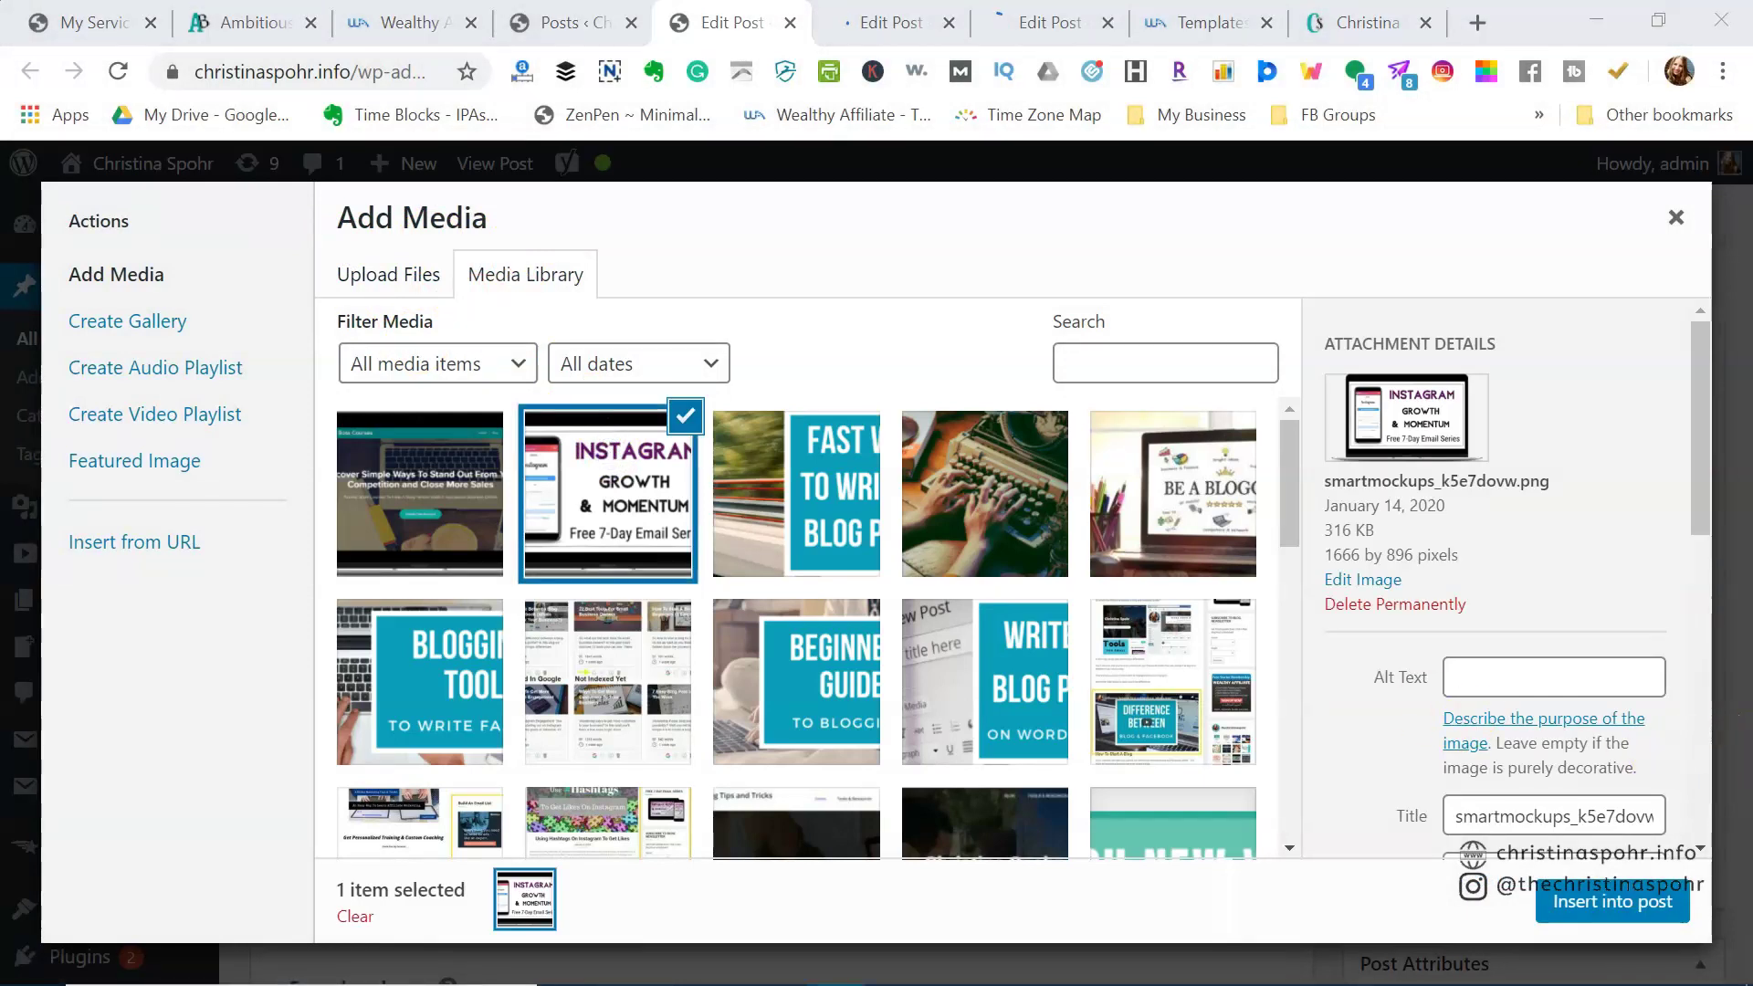
left_click(1625, 893)
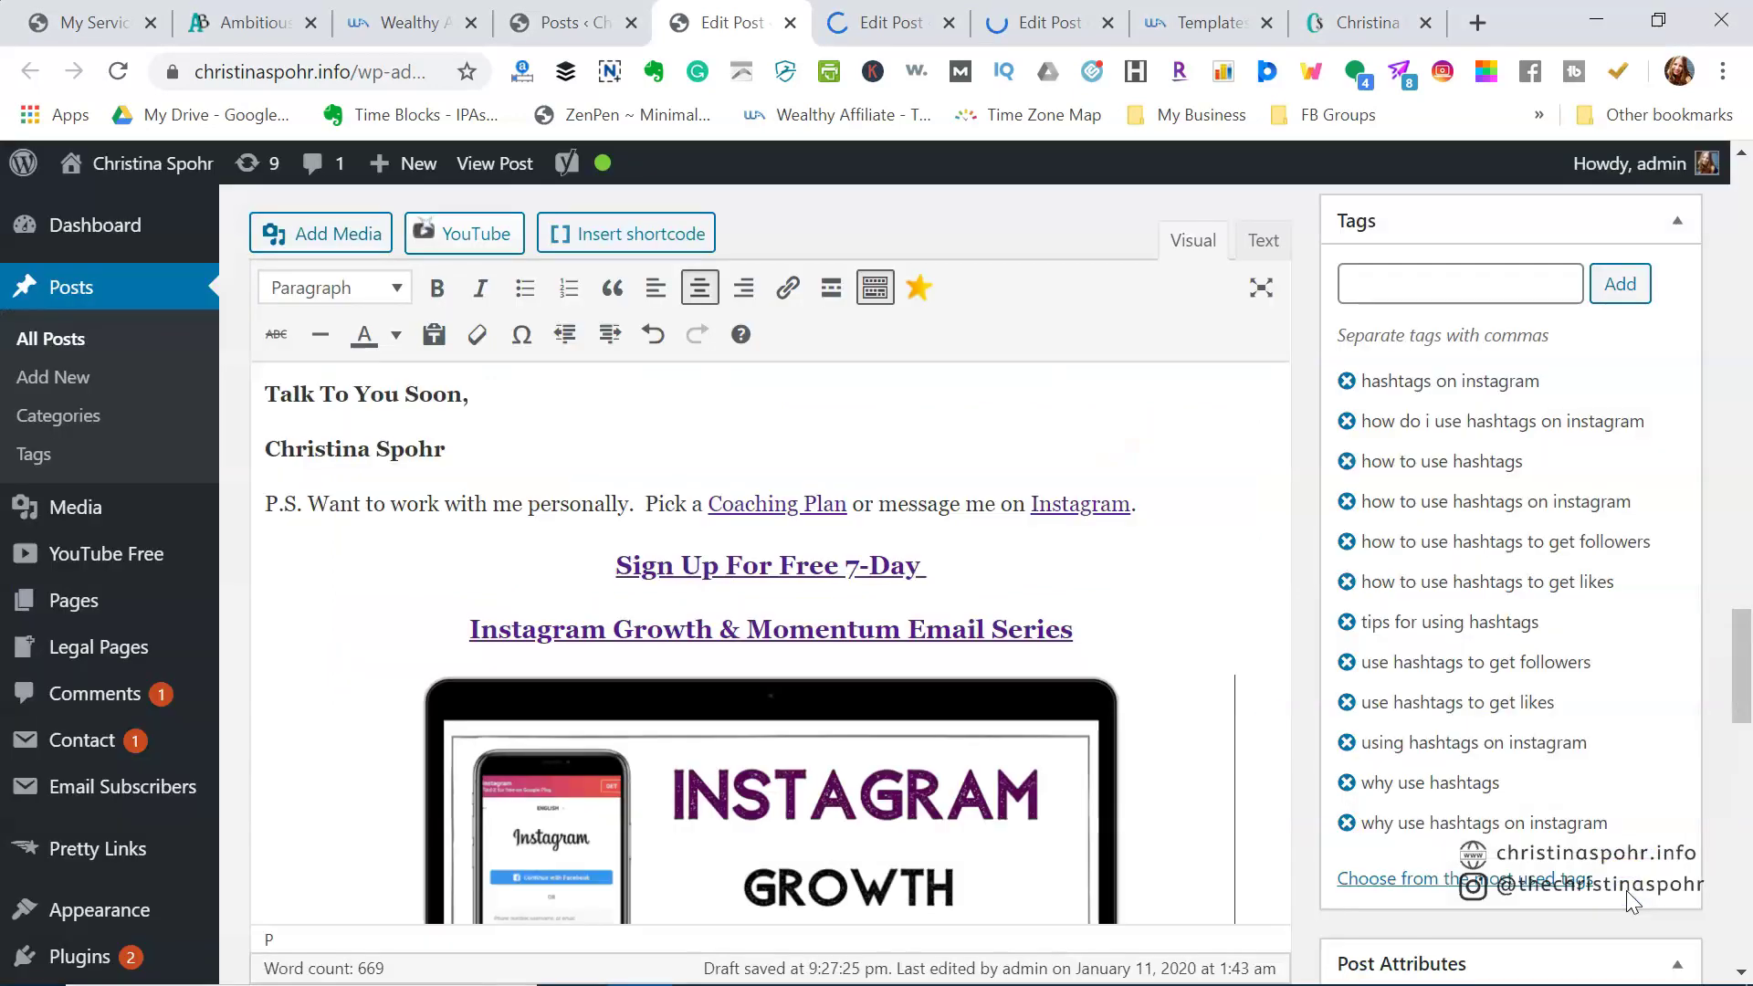
left_click(918, 734)
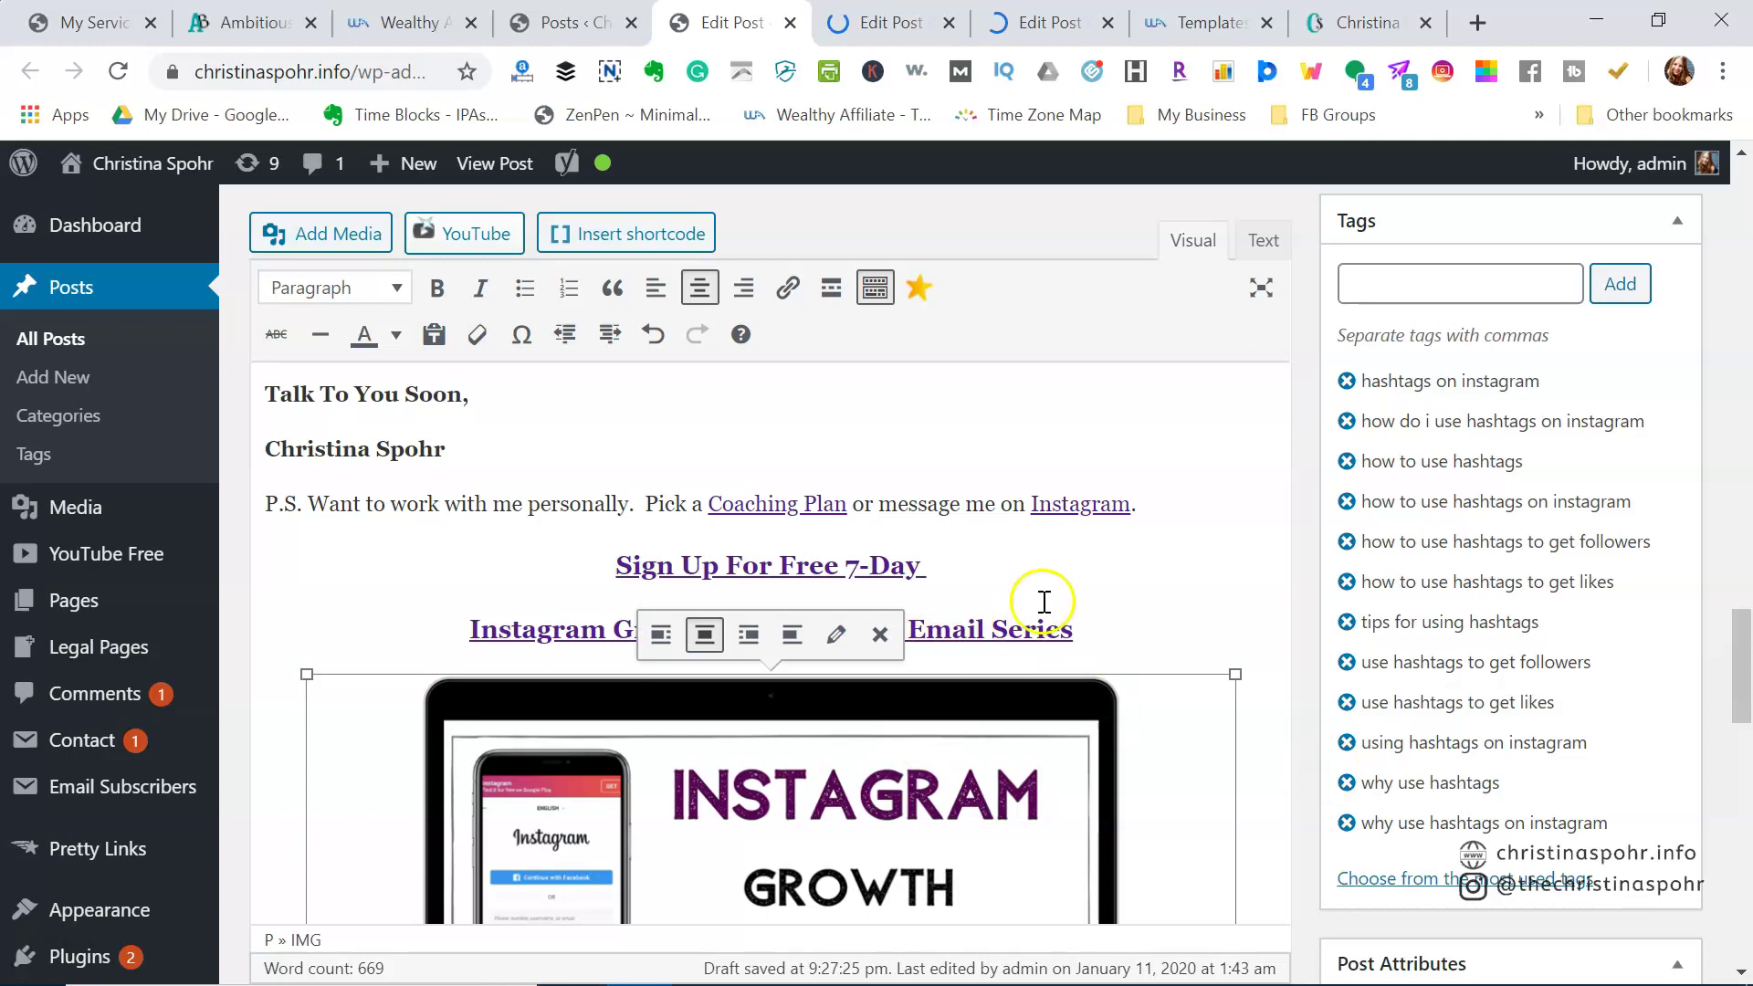
left_click(1020, 630)
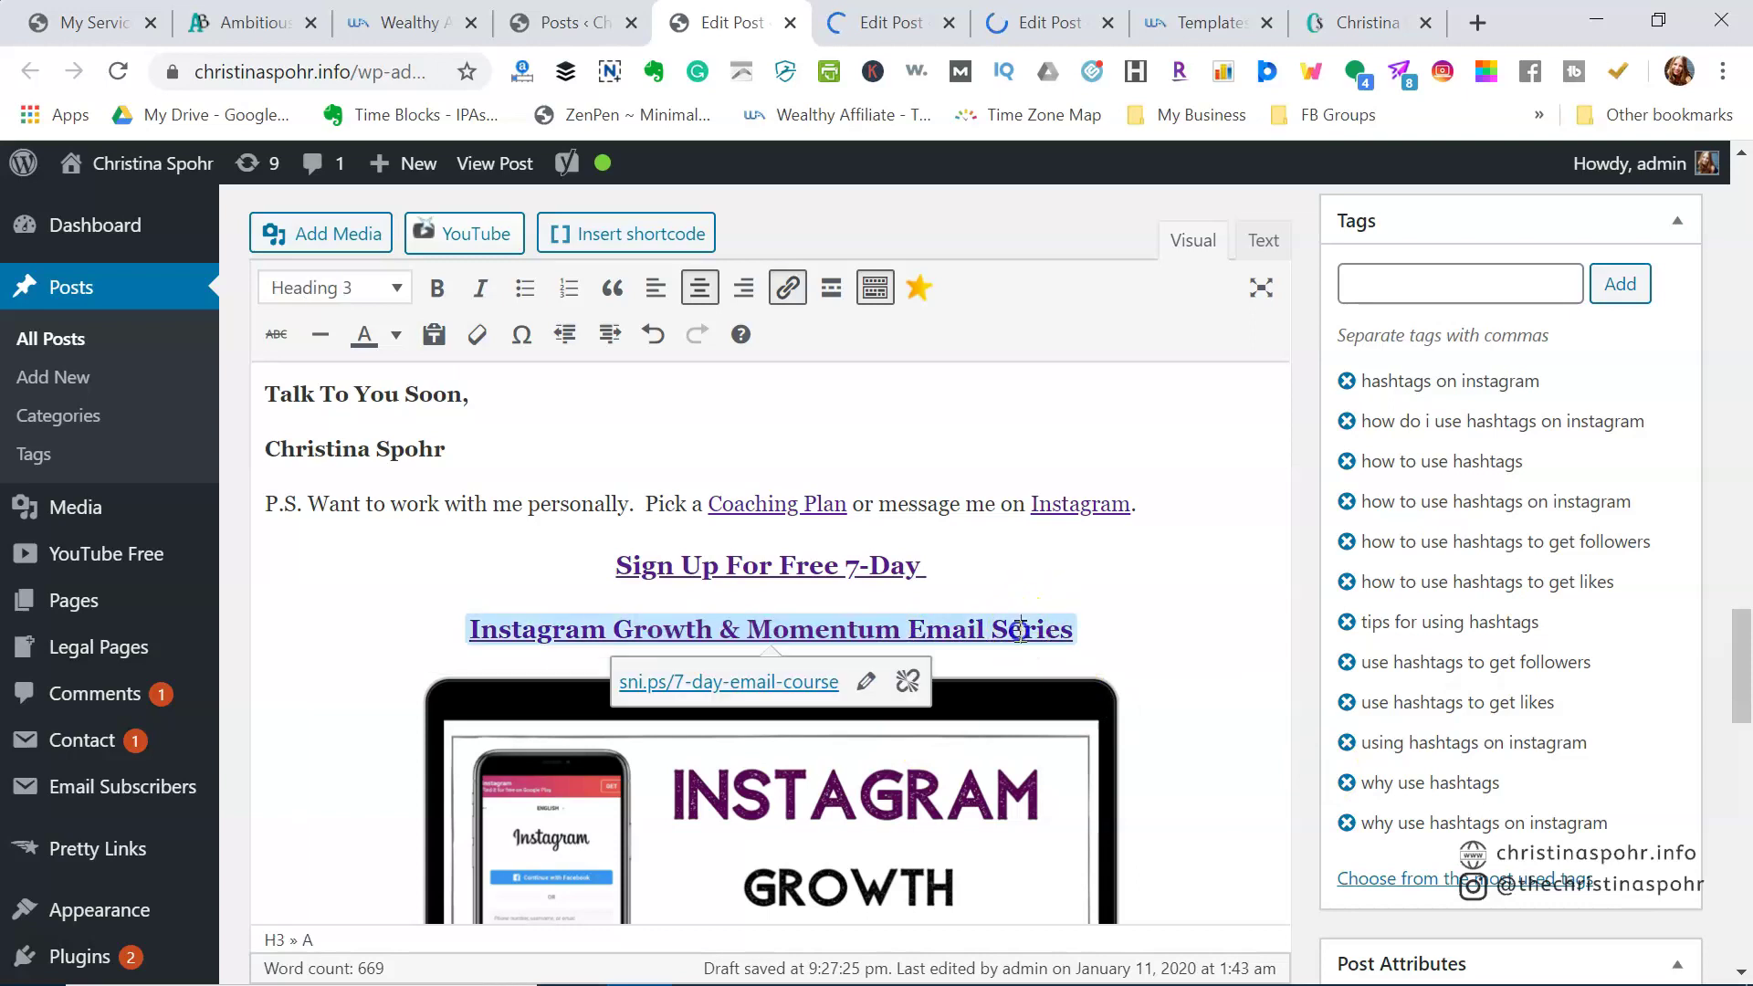
left_click(862, 692)
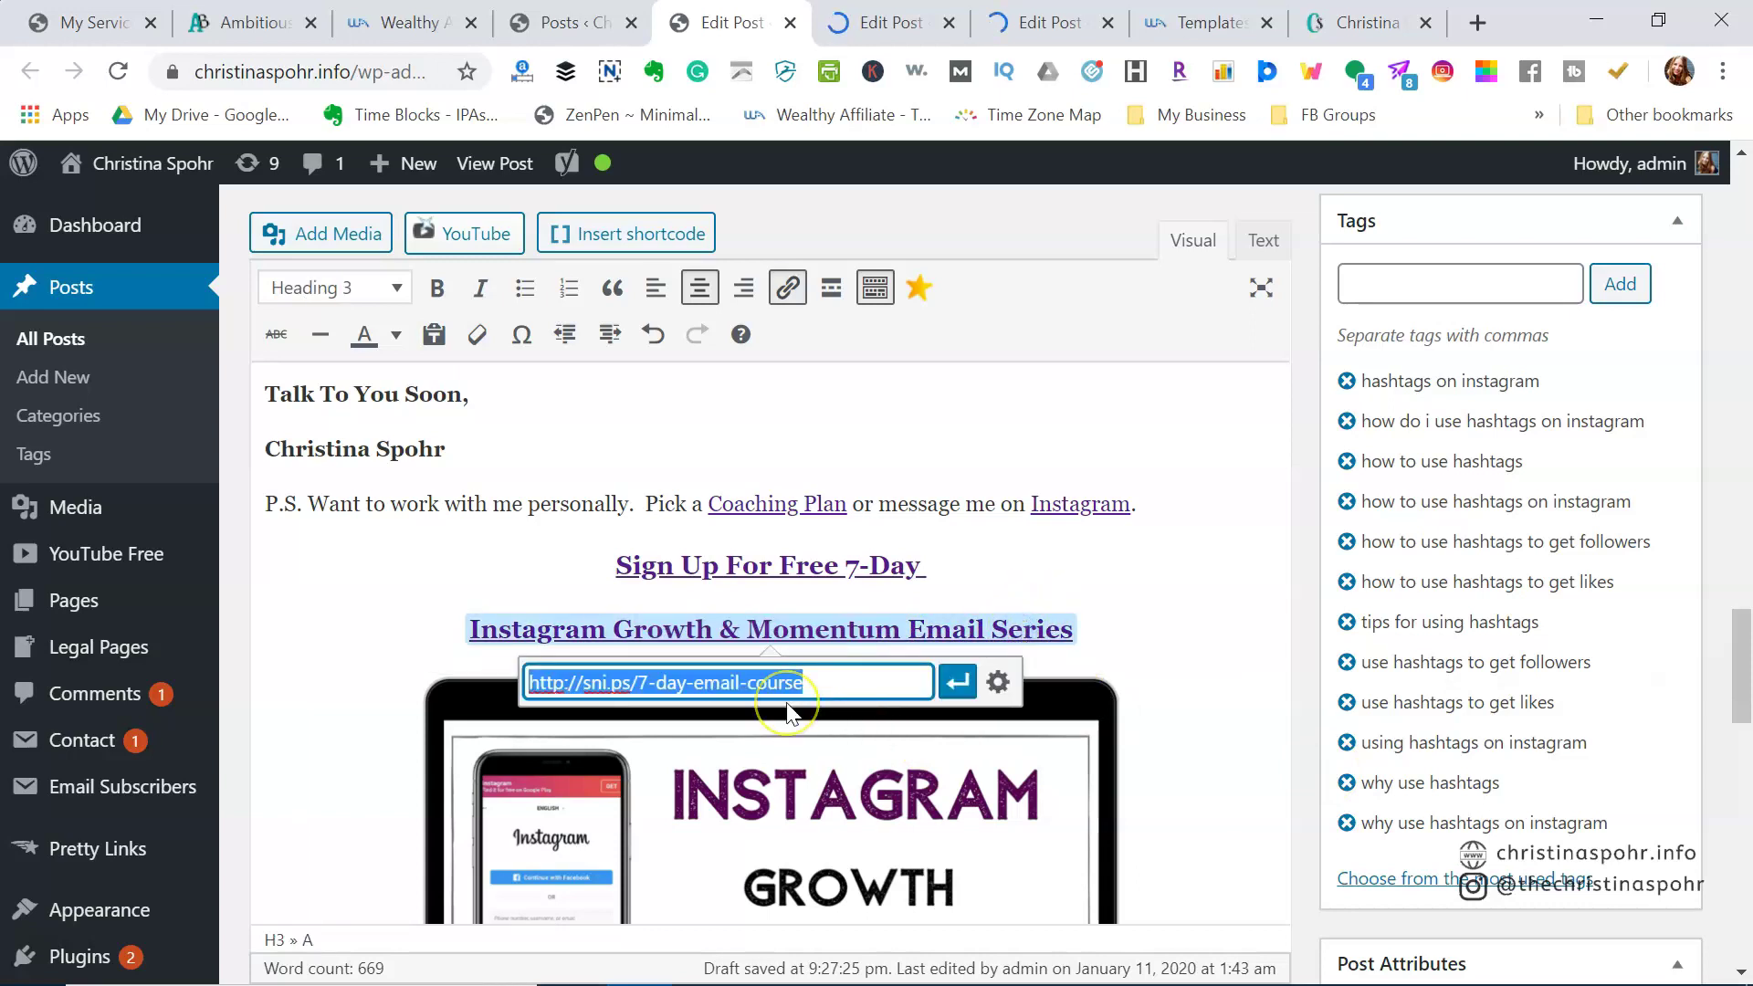
left_click(394, 637)
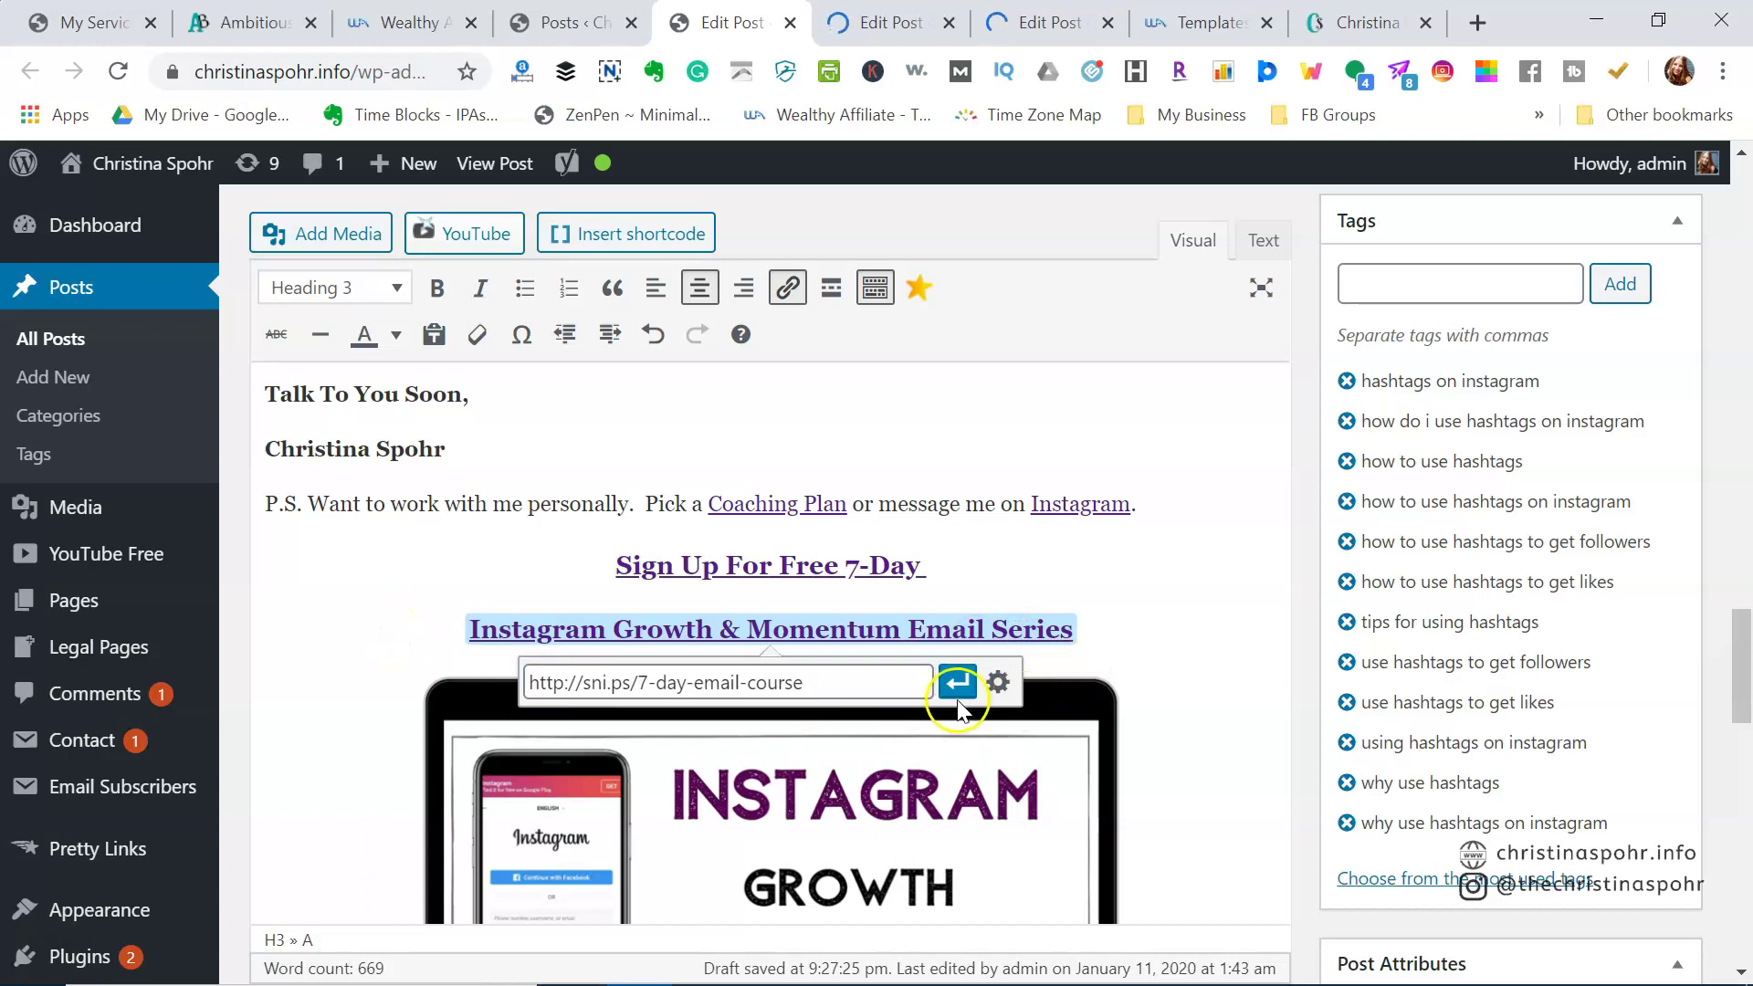
left_click(1045, 698)
scroll(1179, 669, "down", 3)
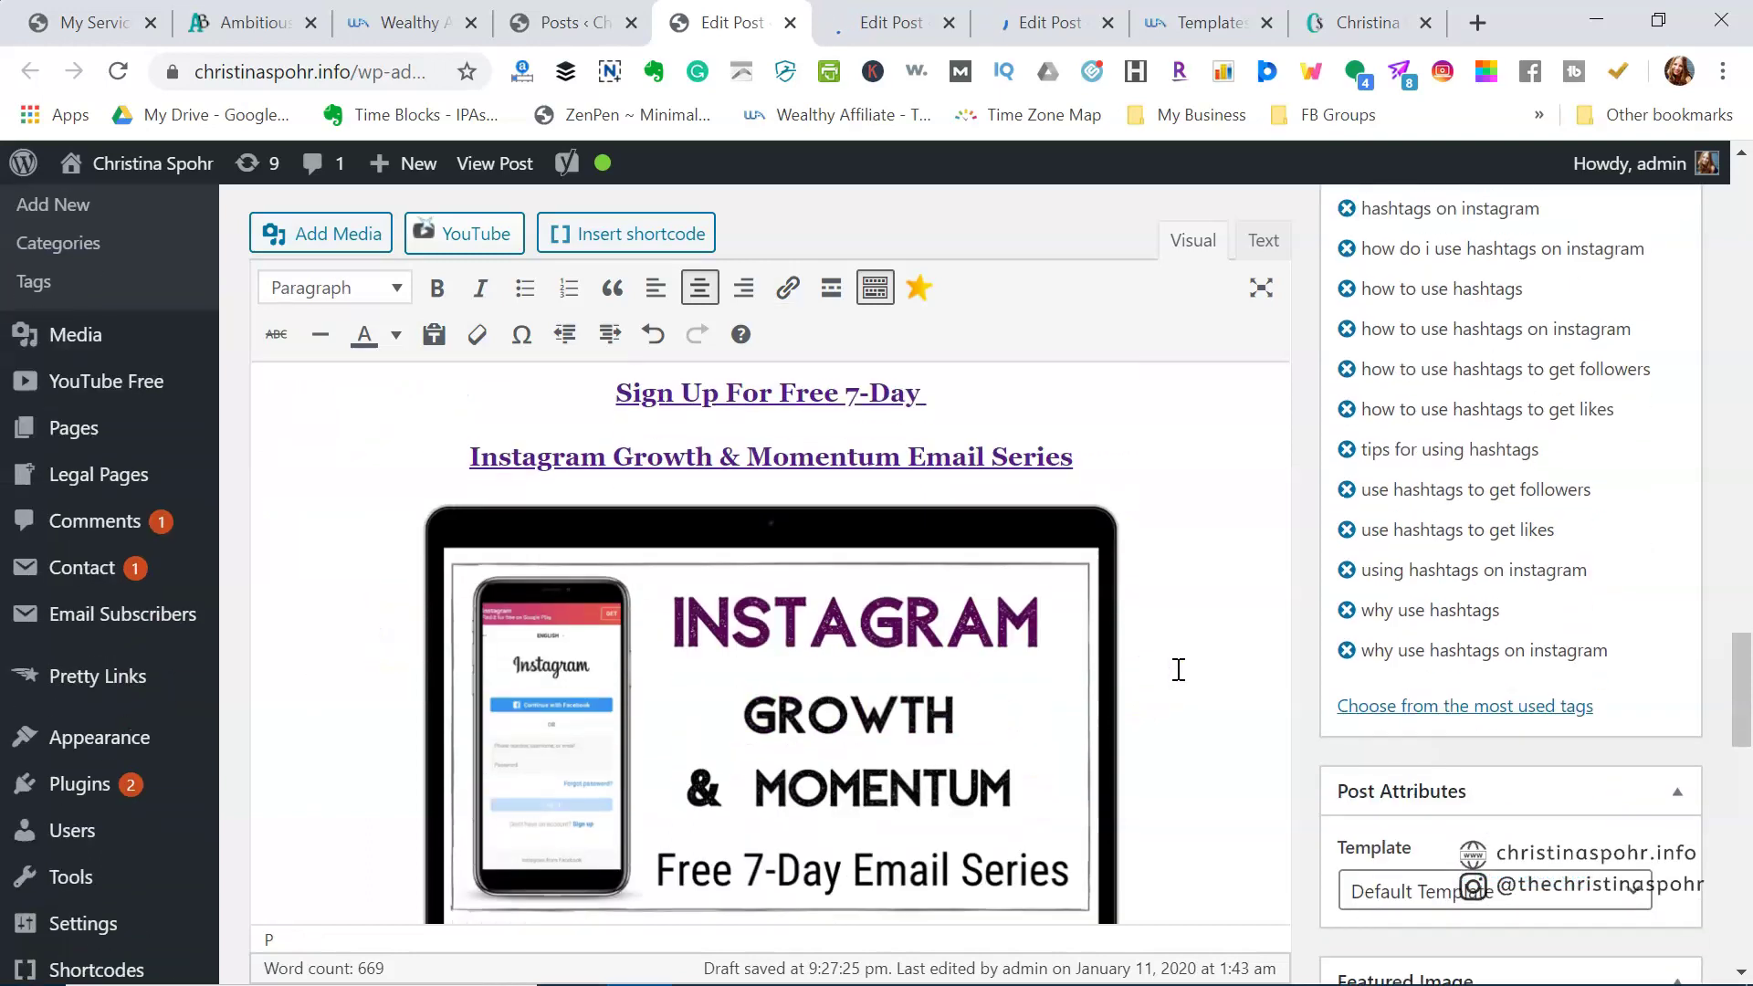
left_click(1005, 631)
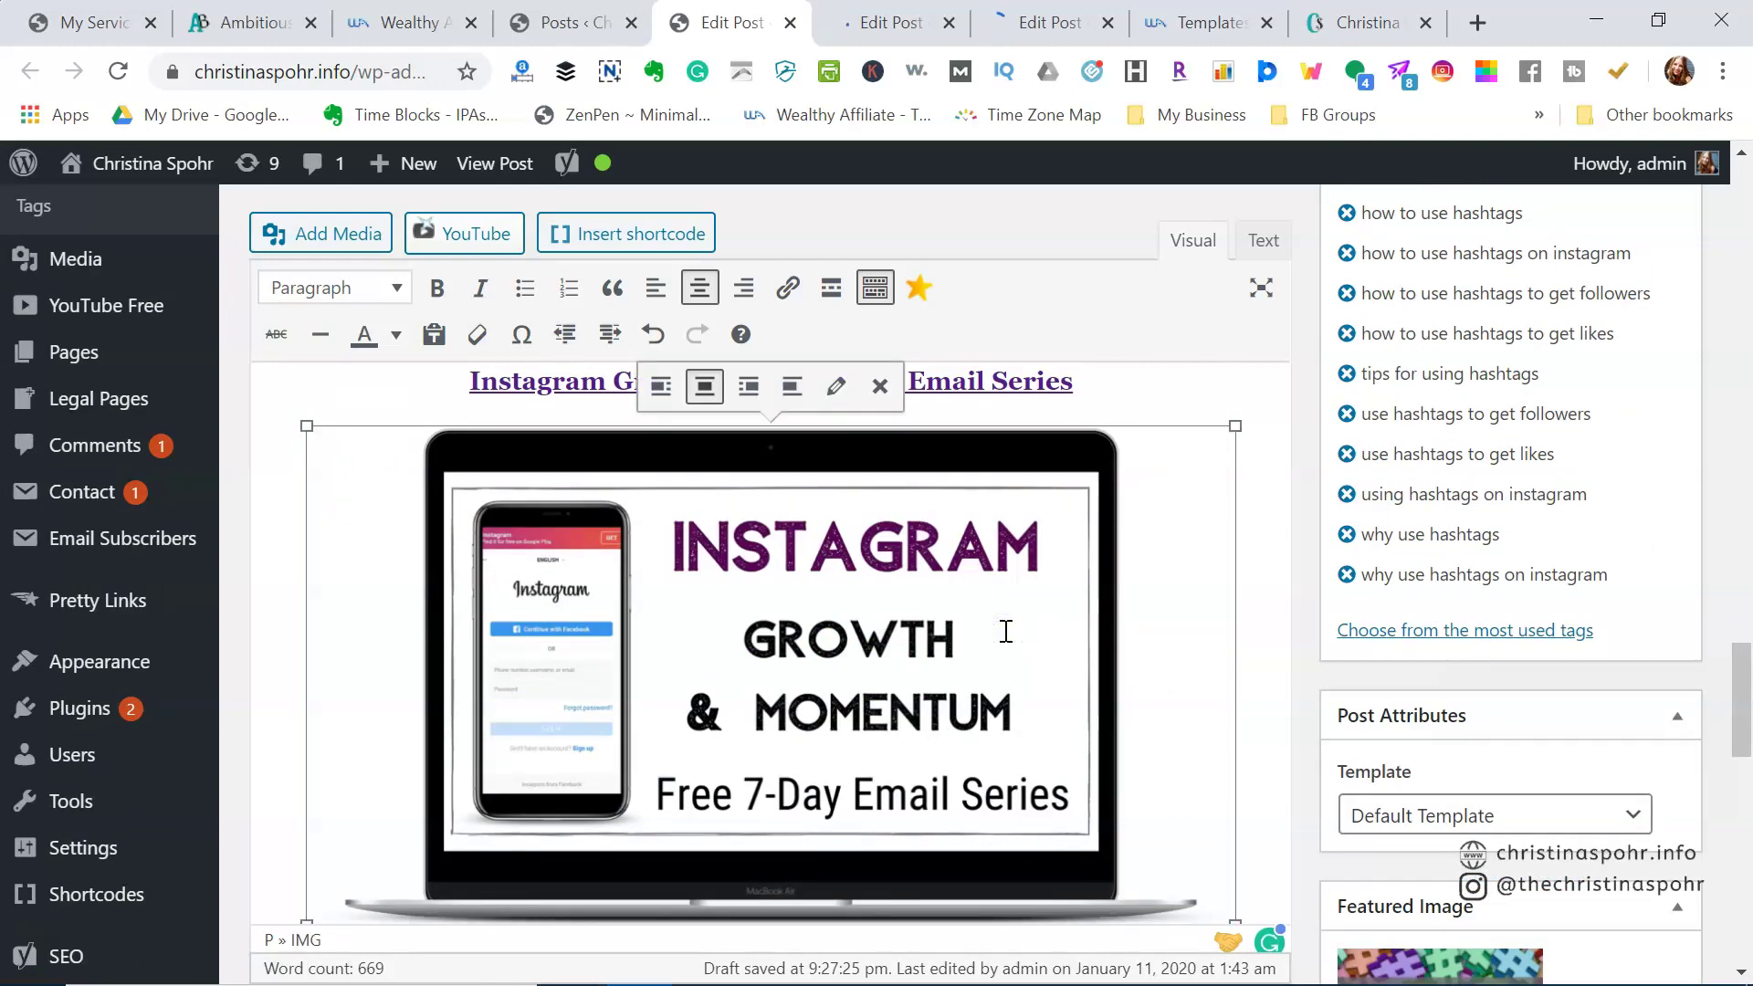
left_click(828, 402)
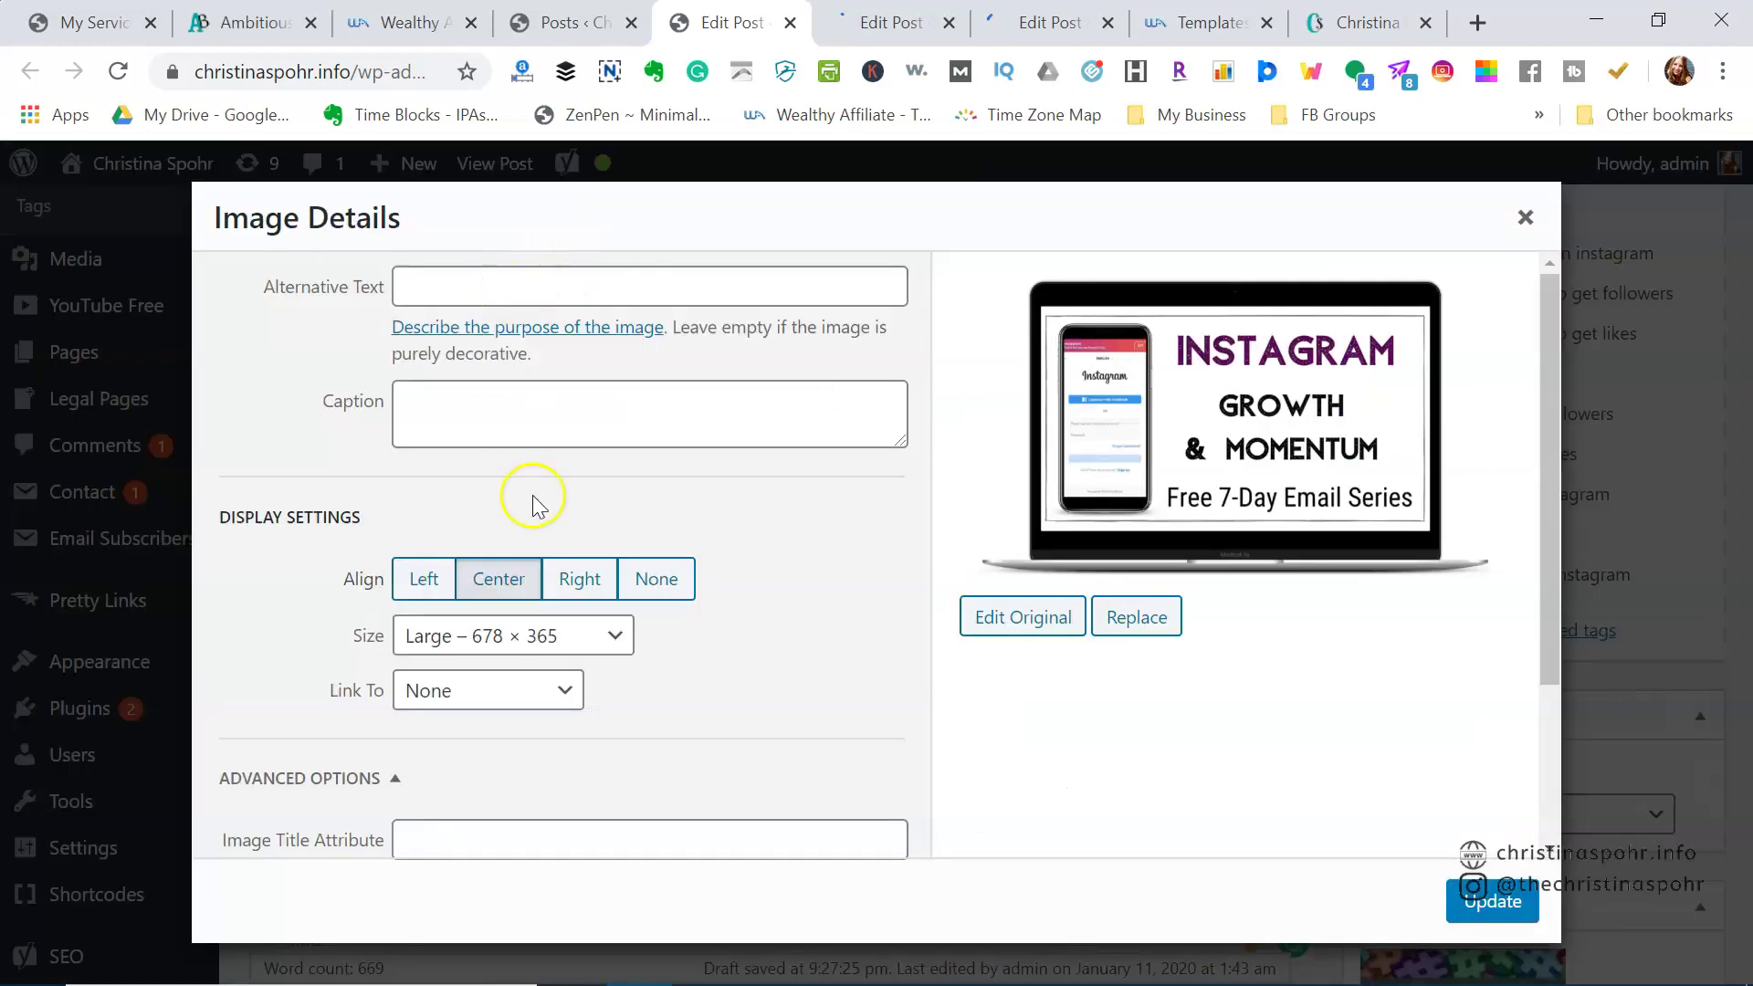
scroll(567, 599, "down", 2)
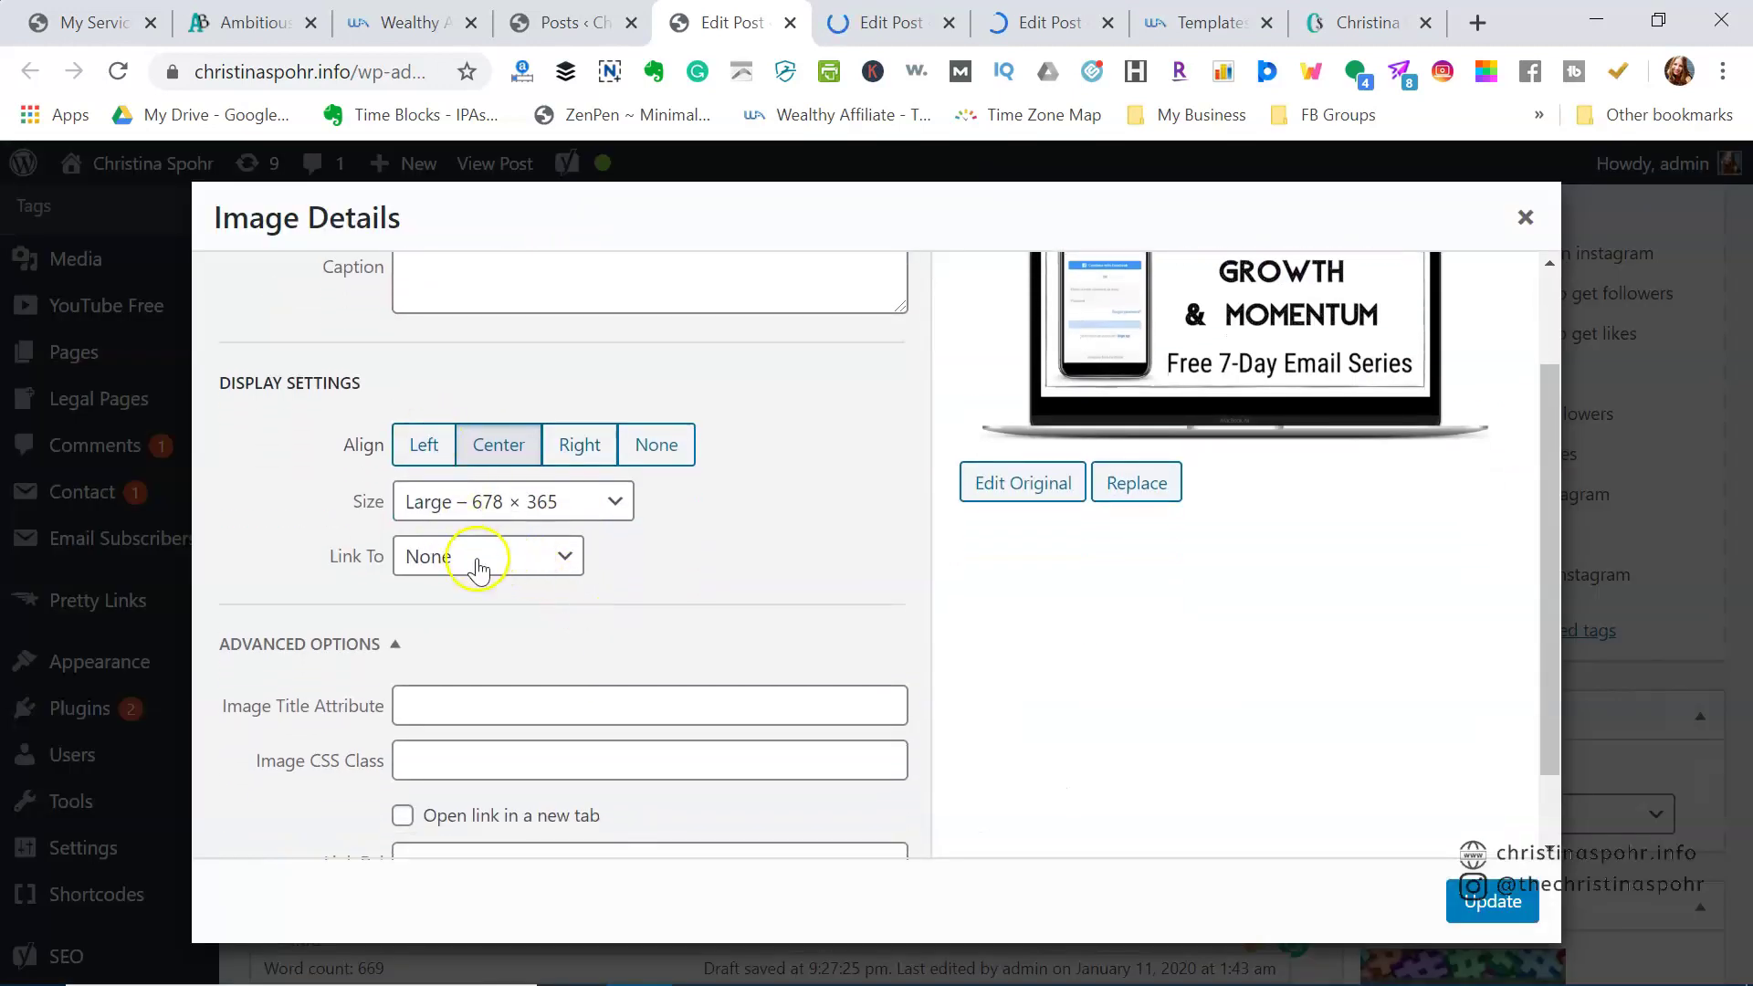
left_click(478, 561)
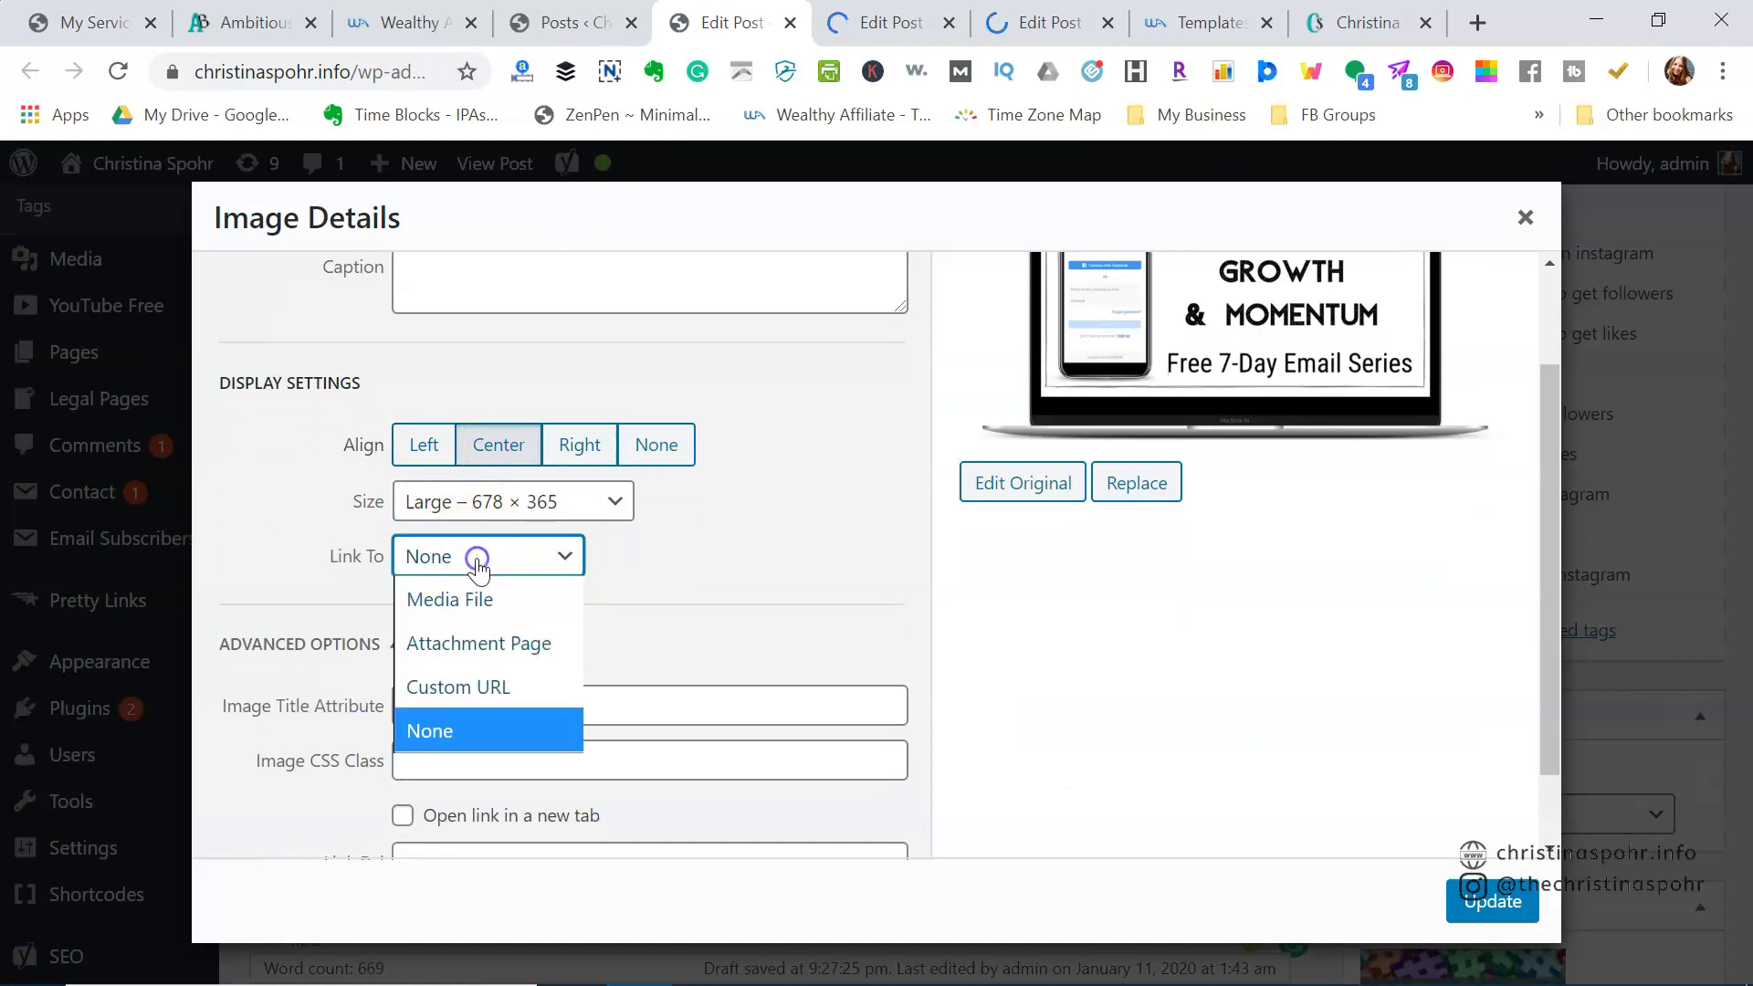
left_click(493, 685)
left_click(452, 617)
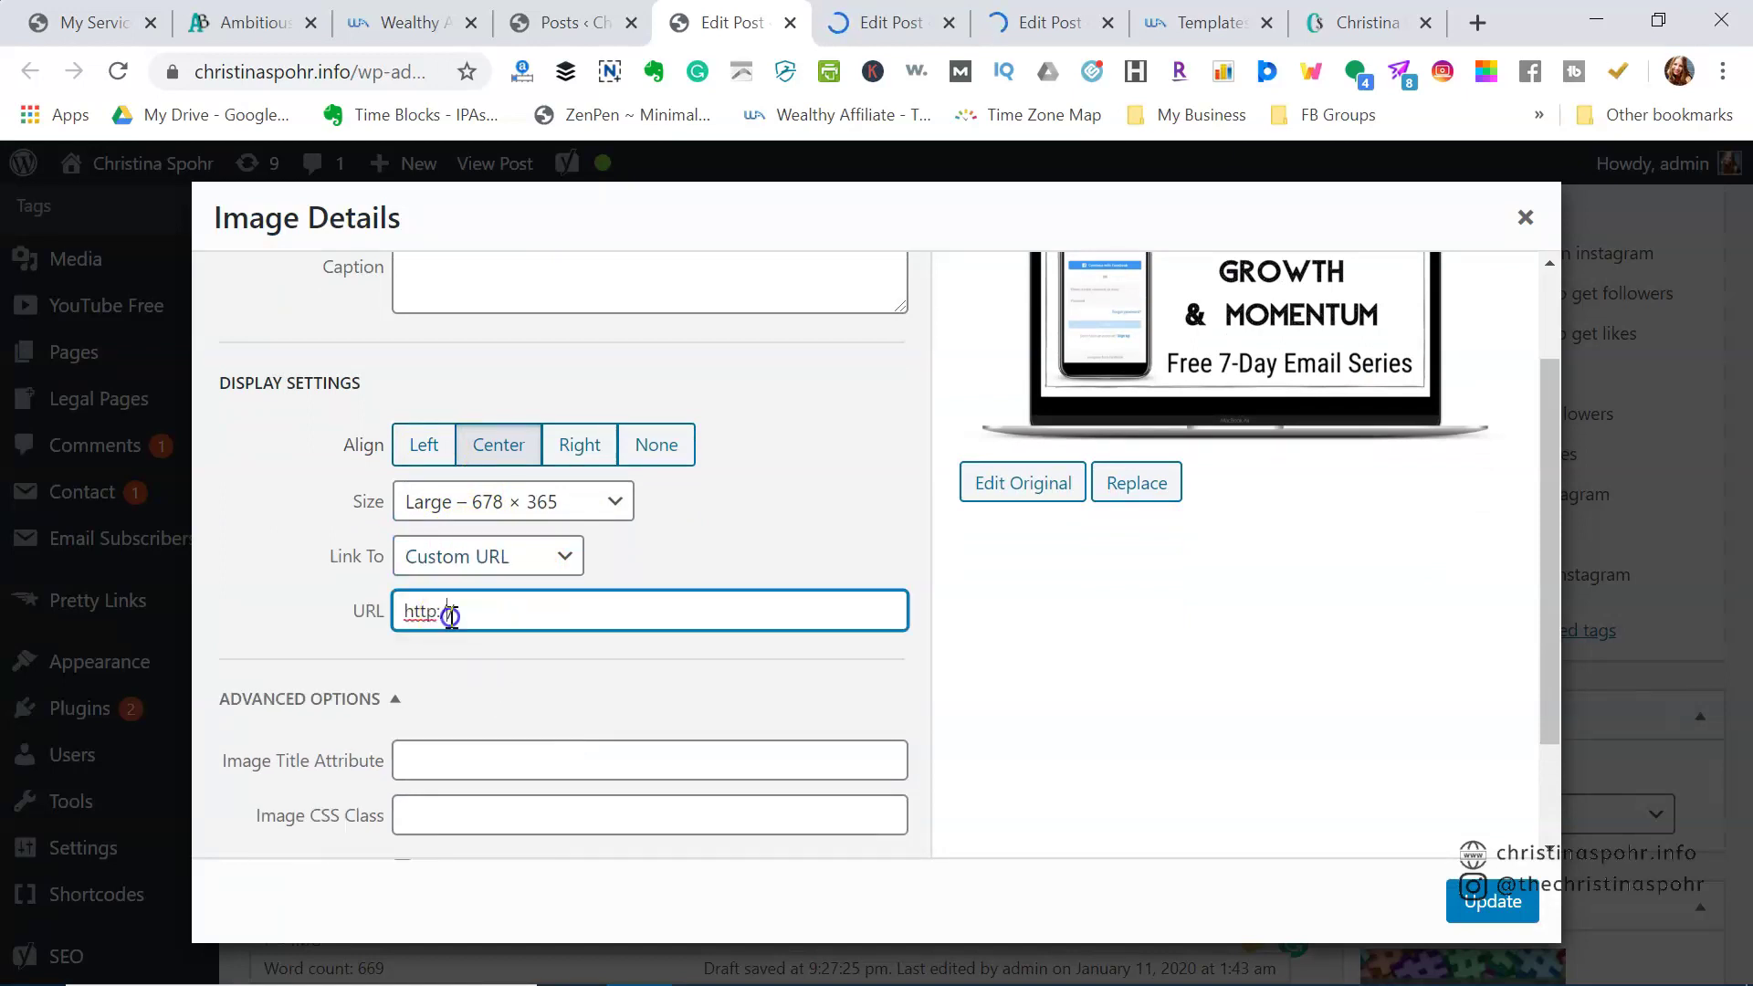
type("sni.ps/7-day-email-course")
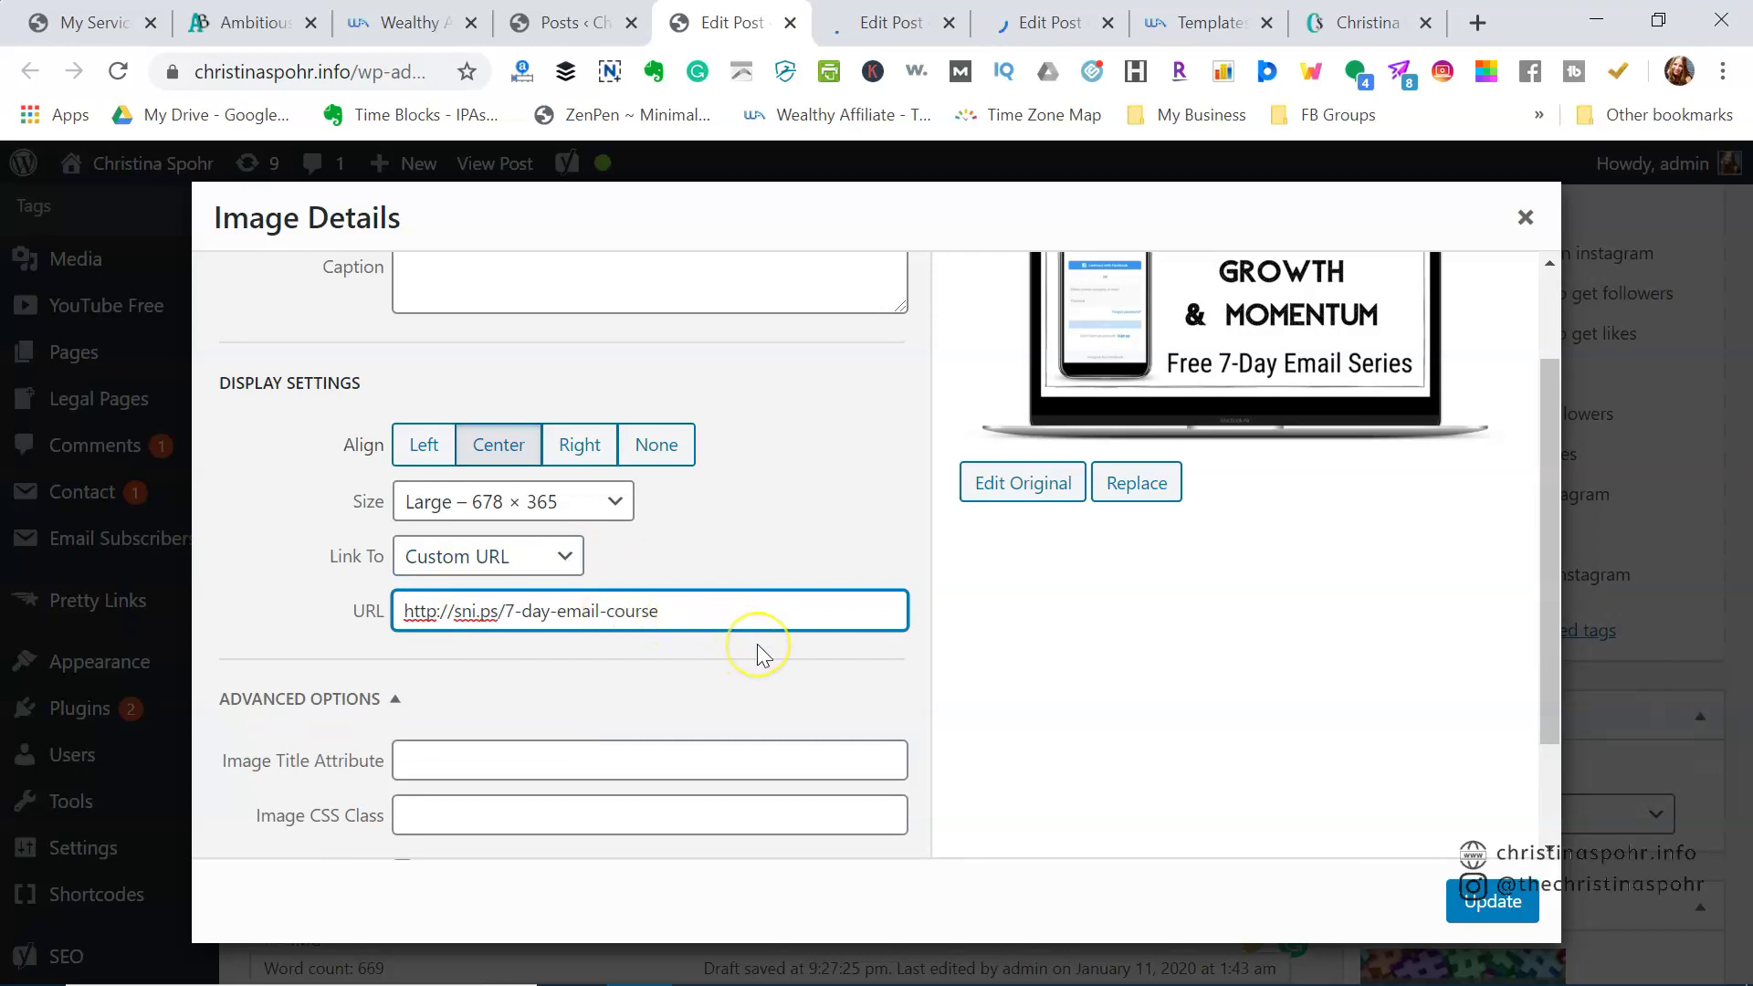
- Make the image's link open in a new tab and apply the image details
scroll(758, 644, "up", 1)
scroll(758, 644, "down", 3)
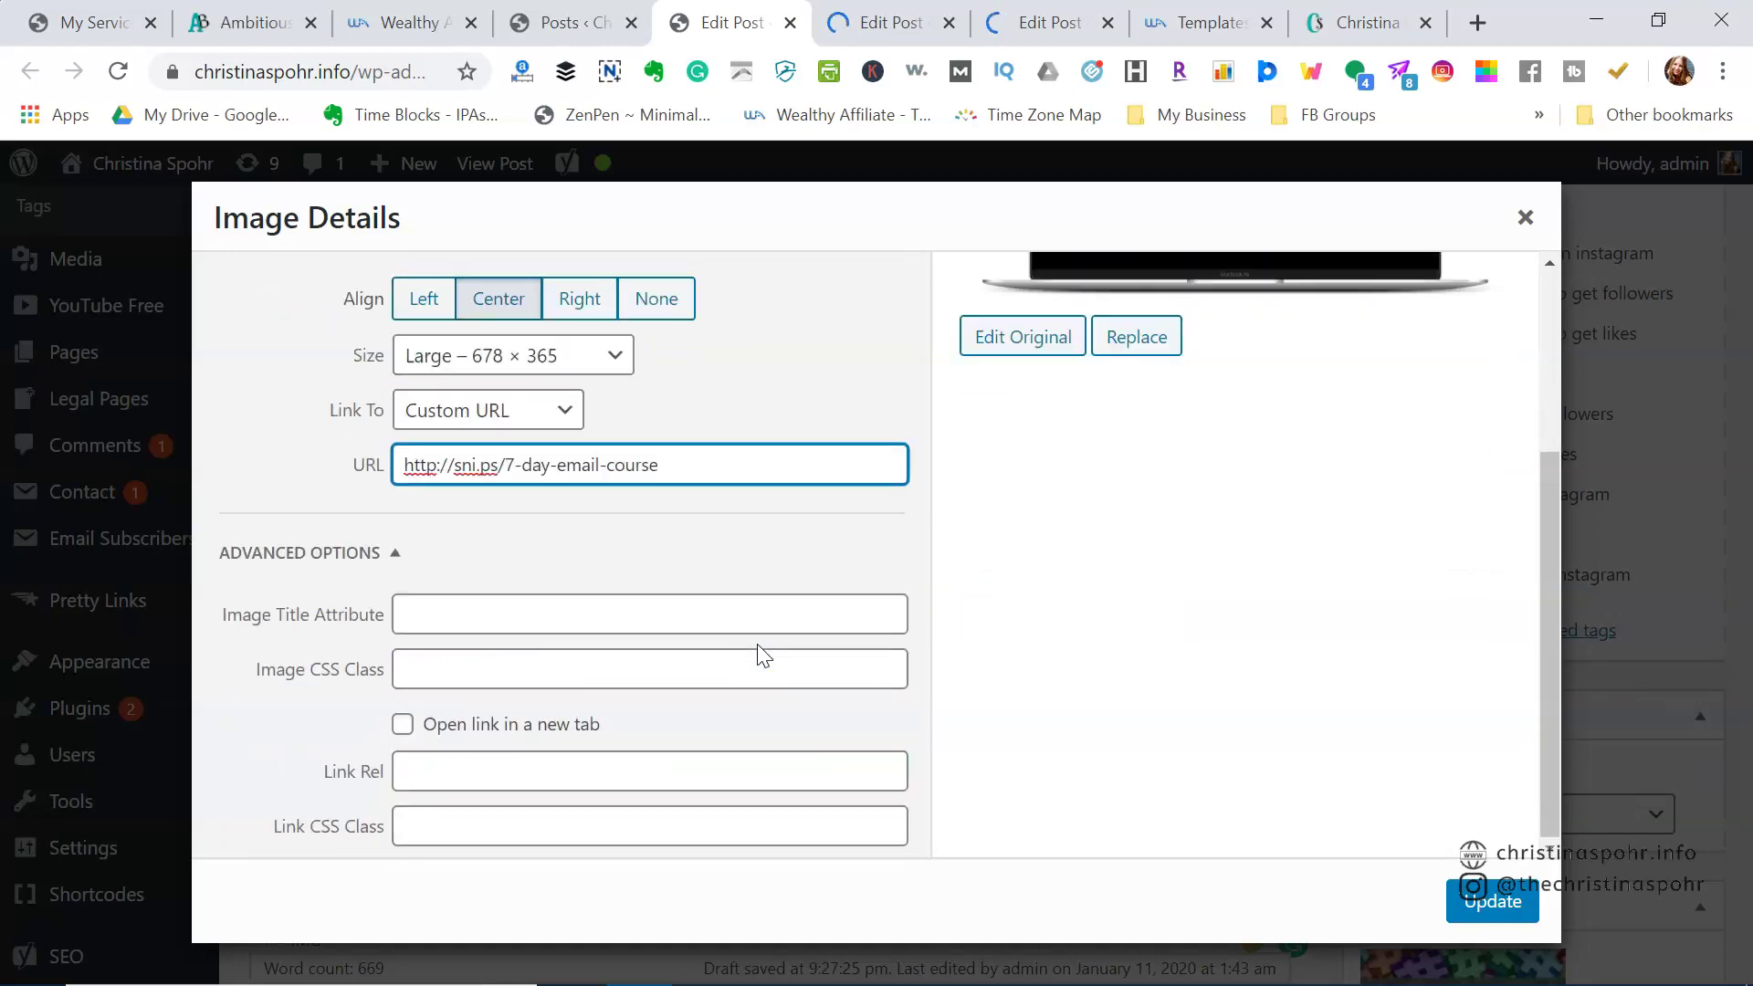
left_click(402, 731)
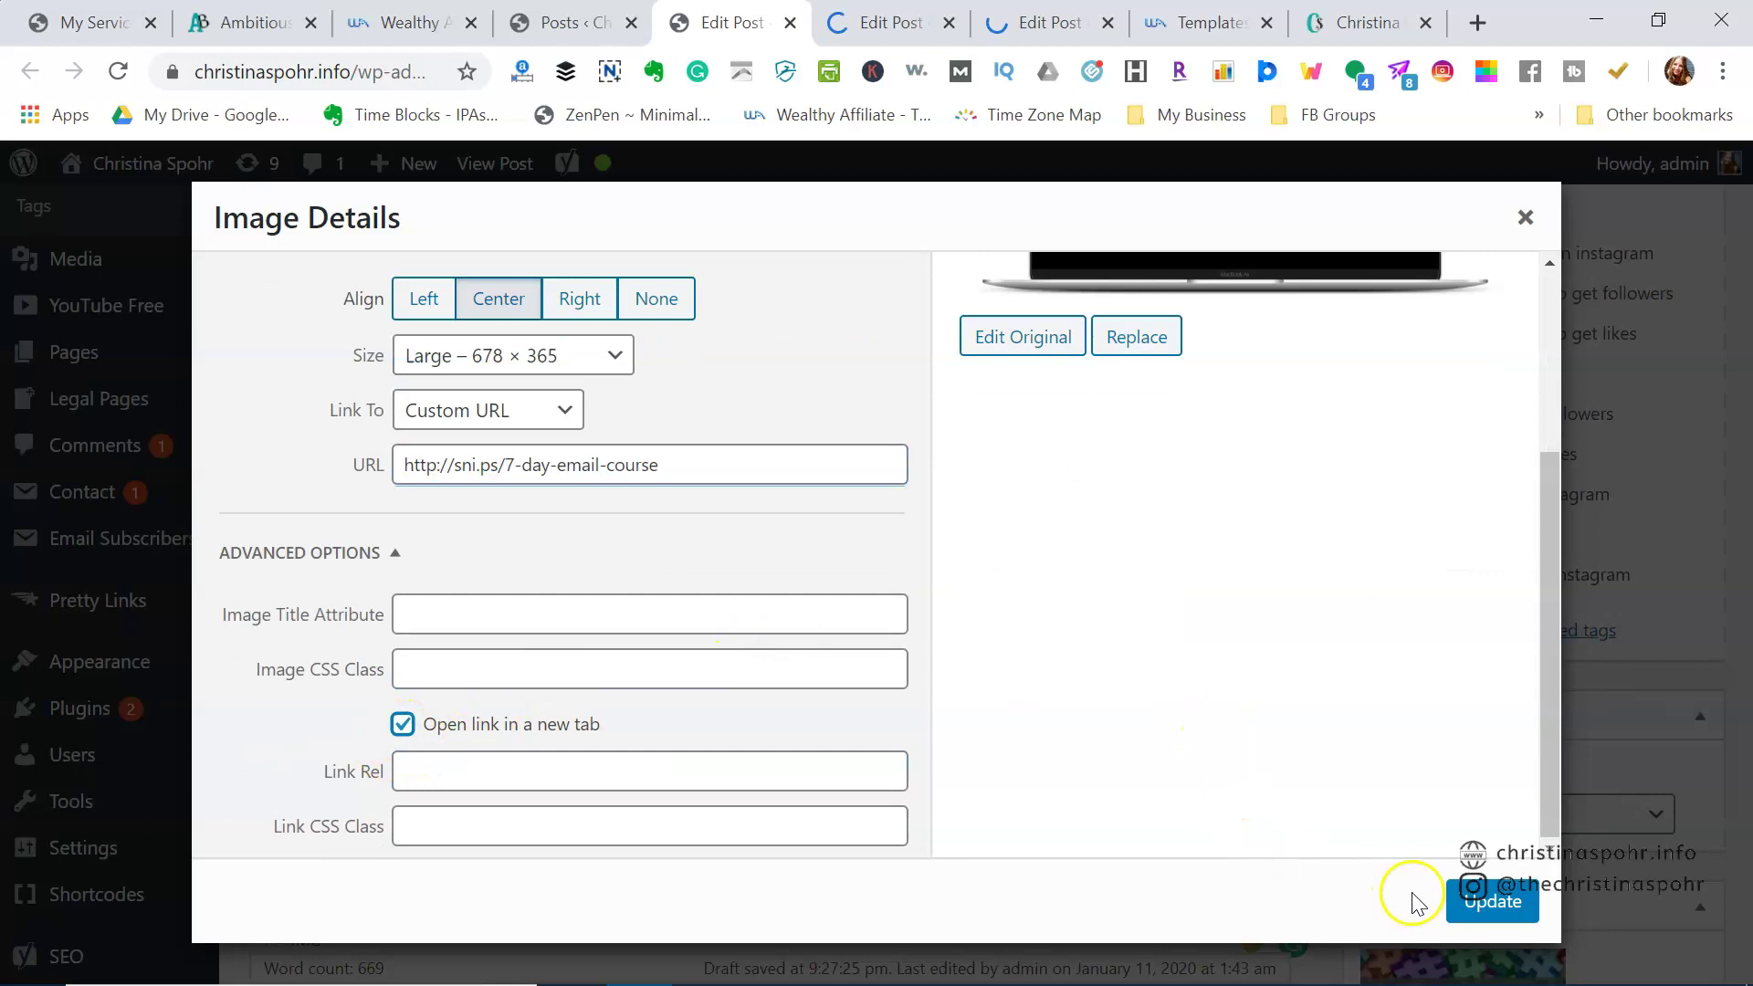
left_click(1476, 904)
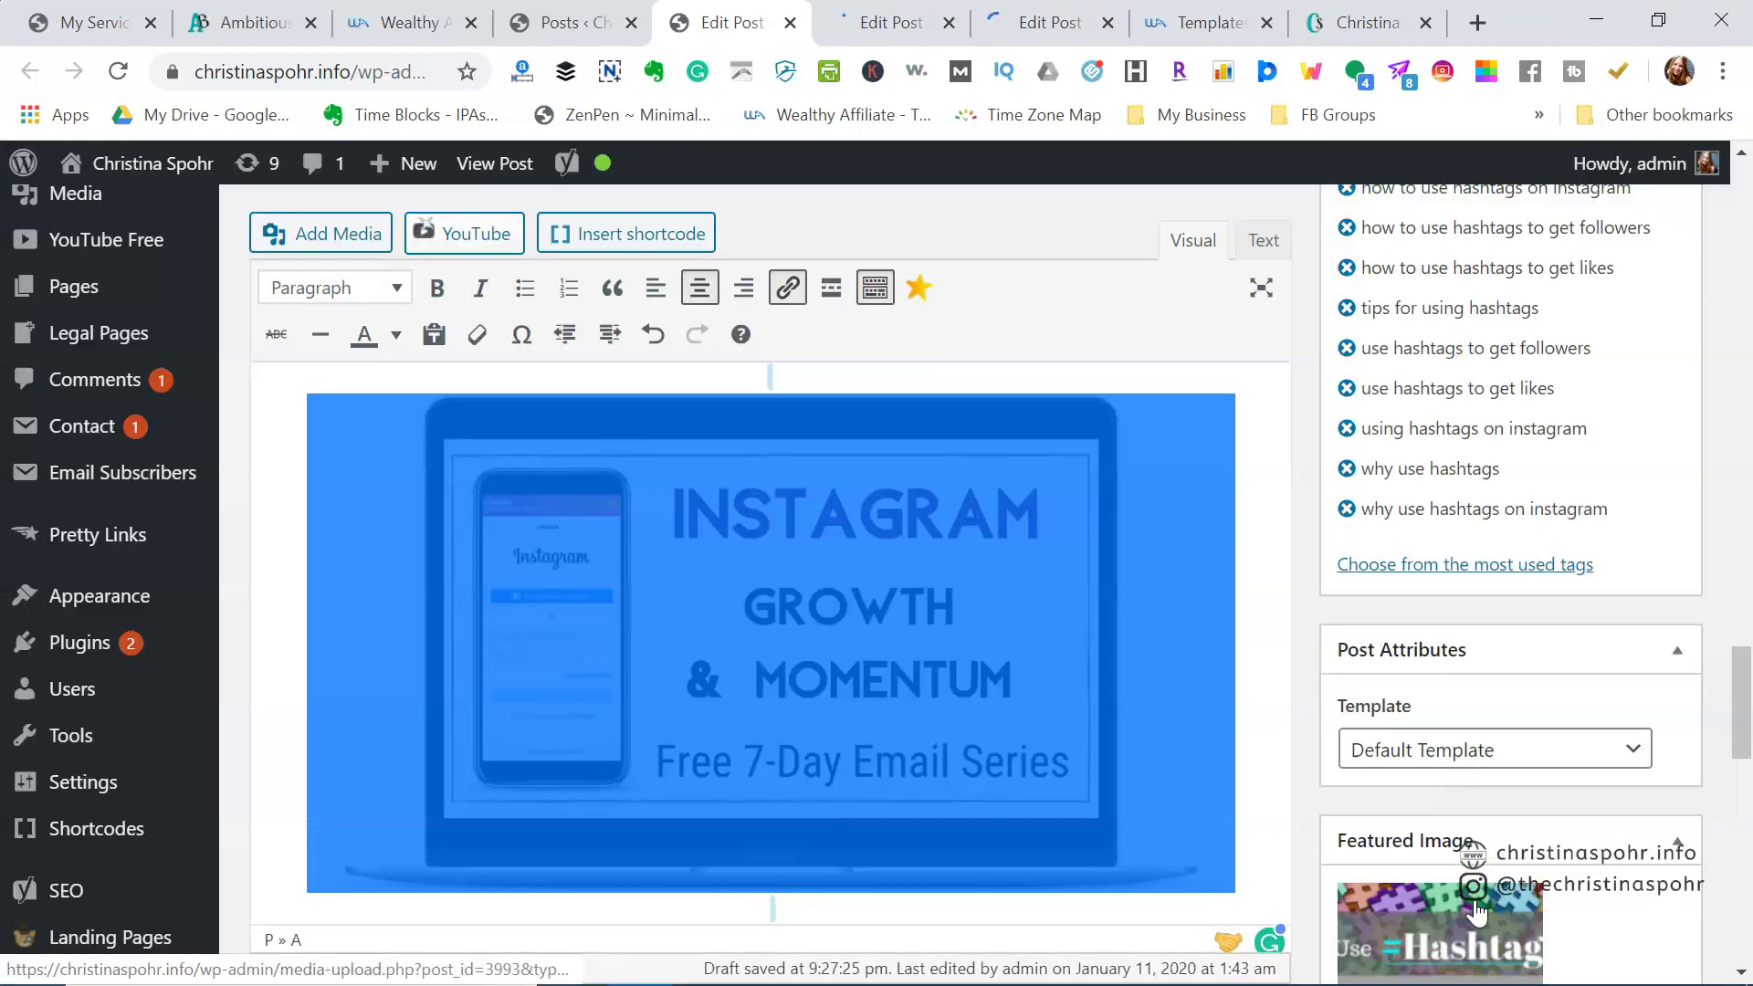
left_click(1268, 728)
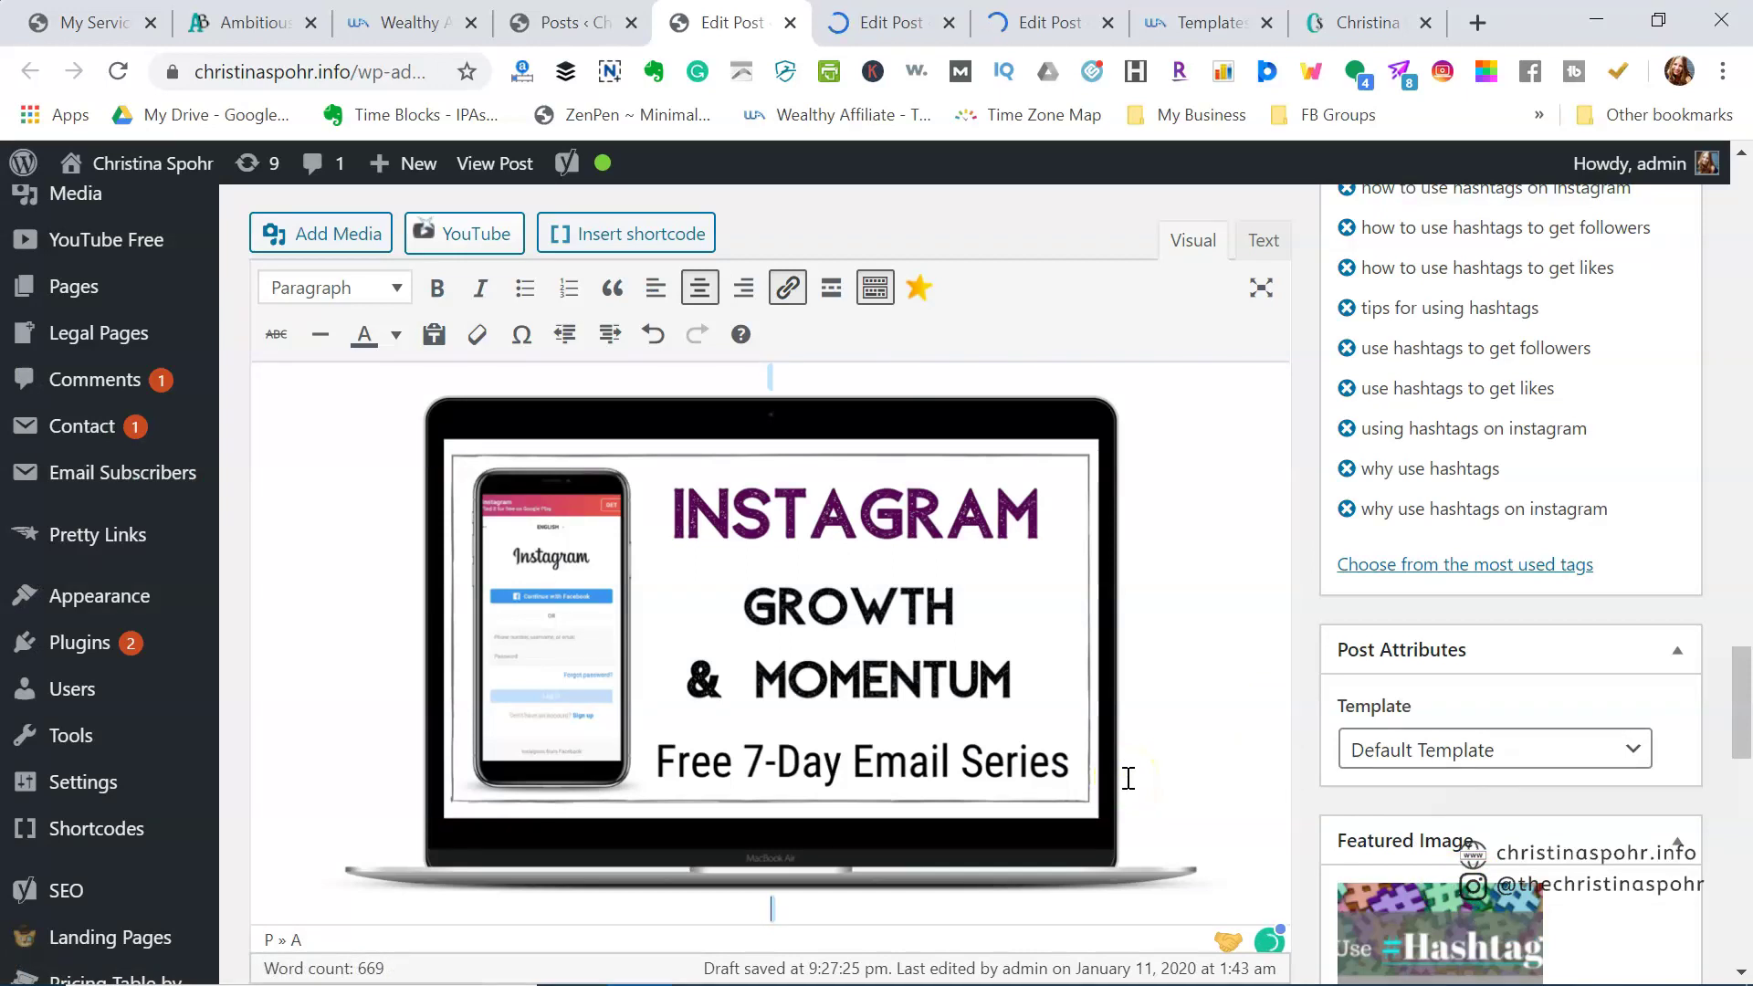
- Examine the Yoast readability analysis of the hashtags post, including its suggested improvements and good results
scroll(1129, 778, "down", 3)
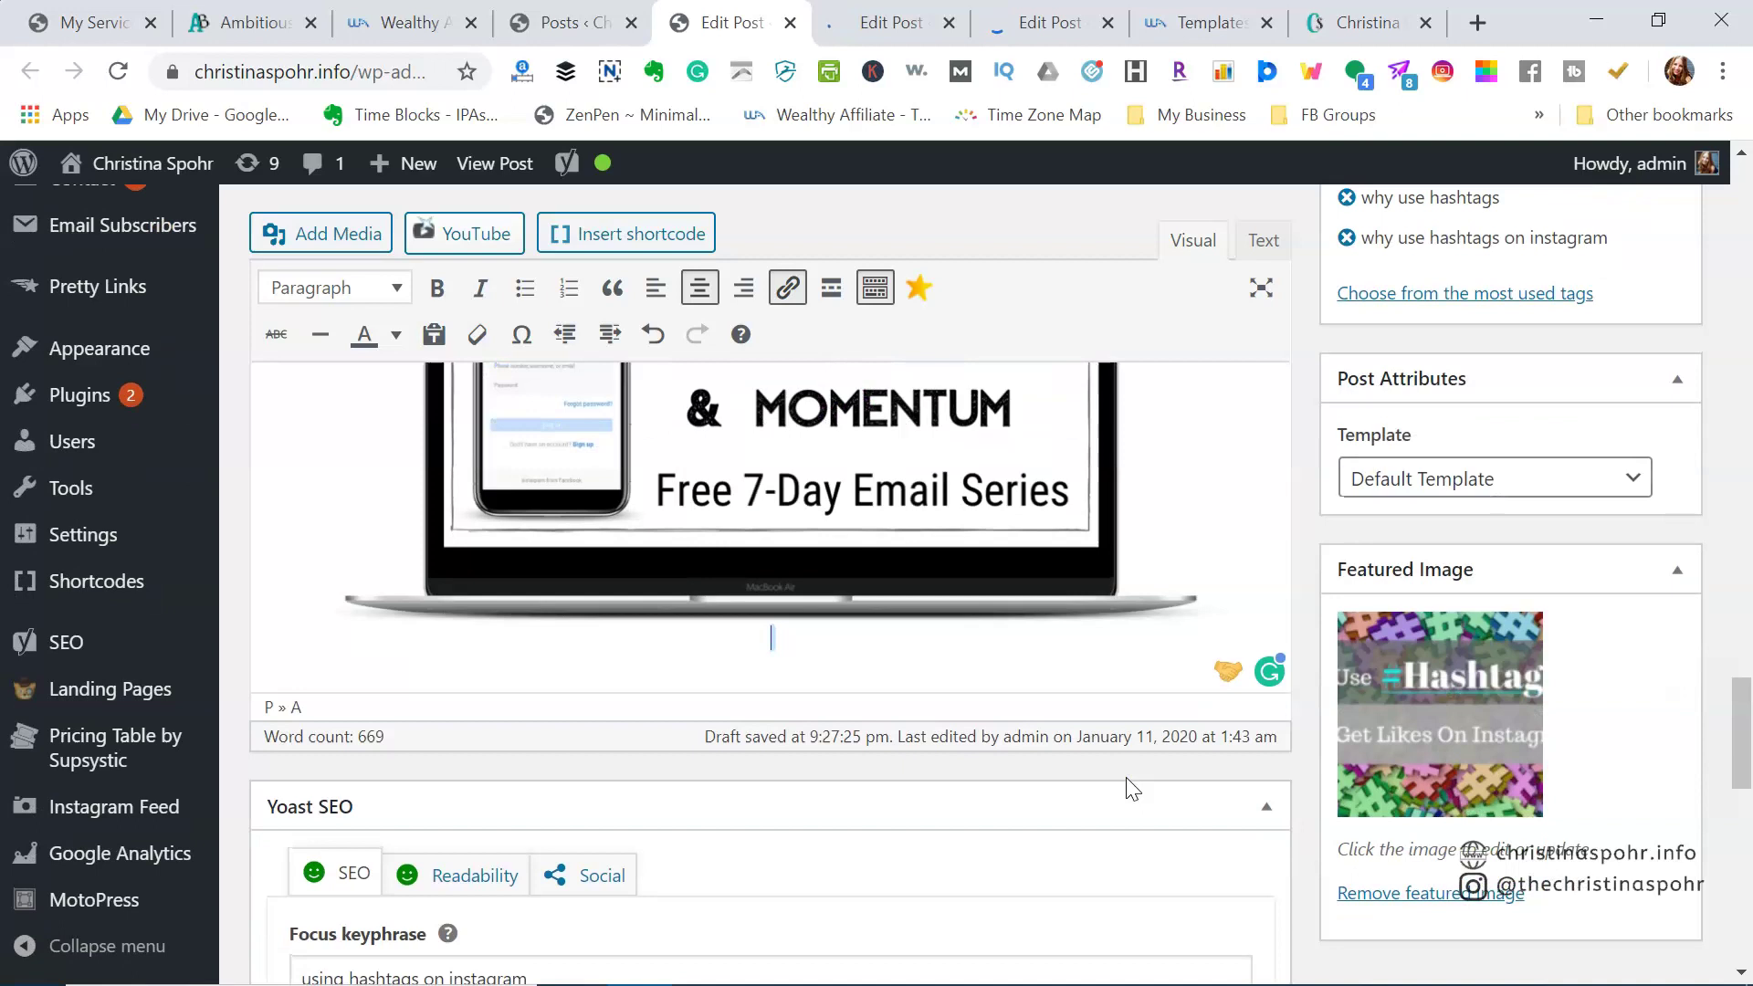
left_click(1122, 820)
scroll(1112, 771, "down", 3)
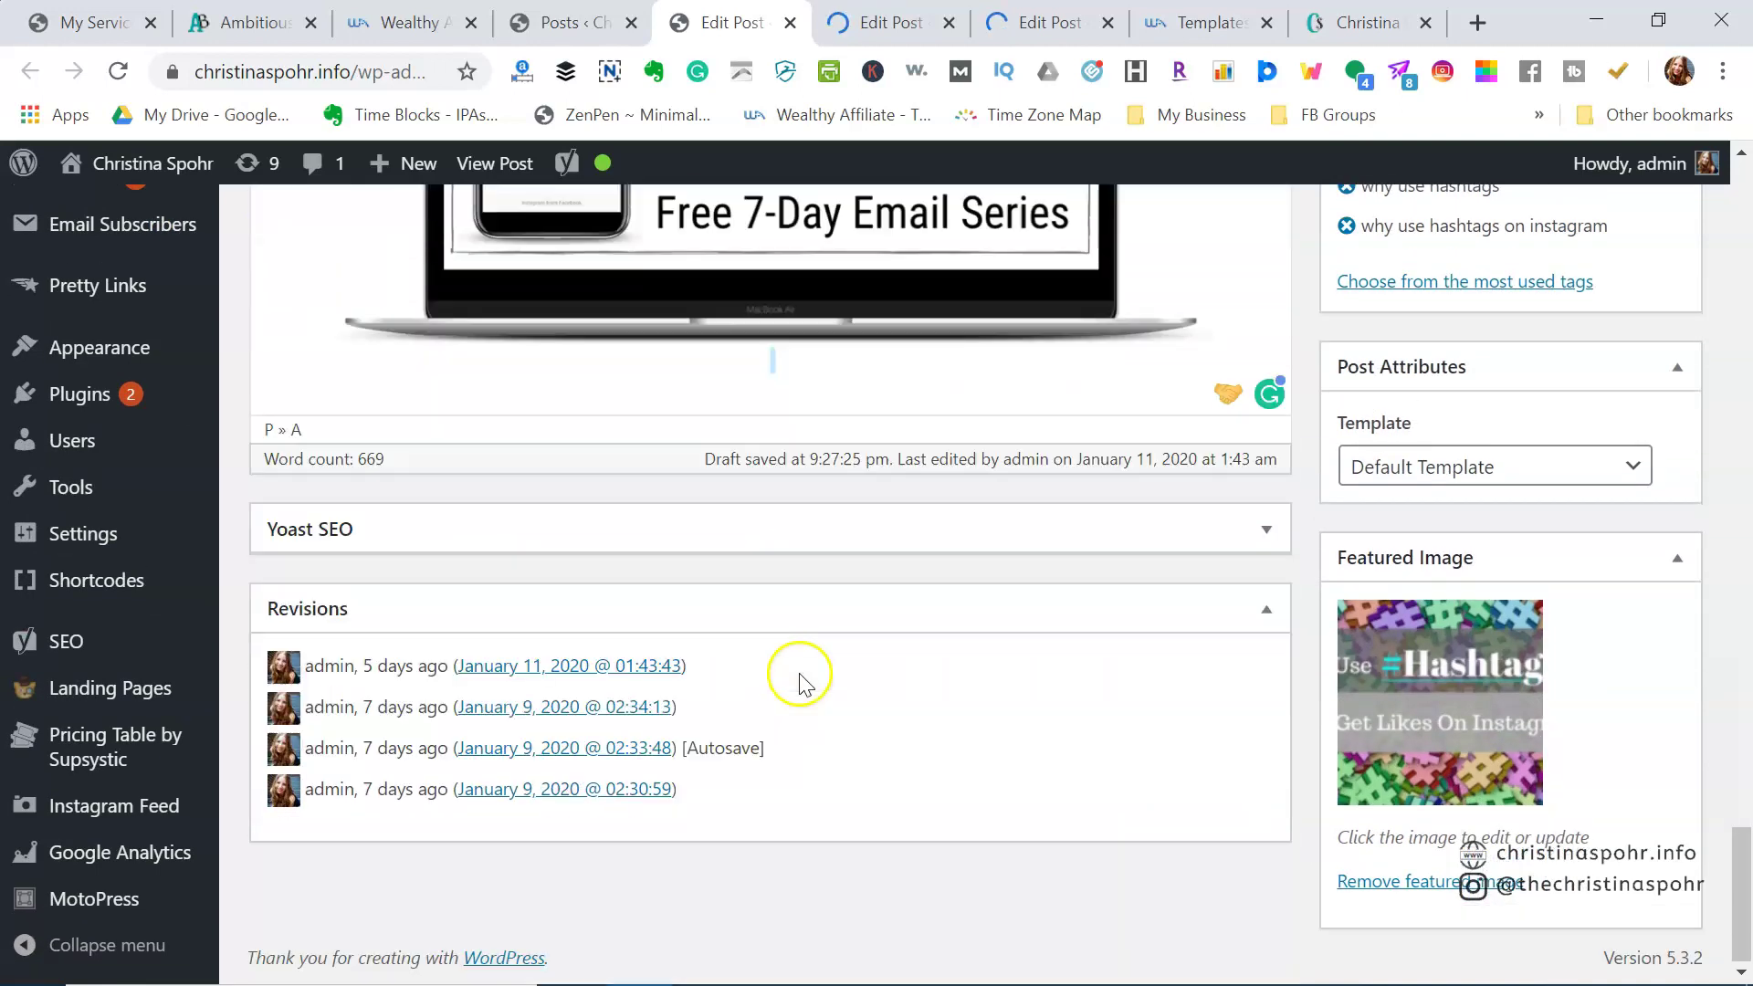
left_click(940, 538)
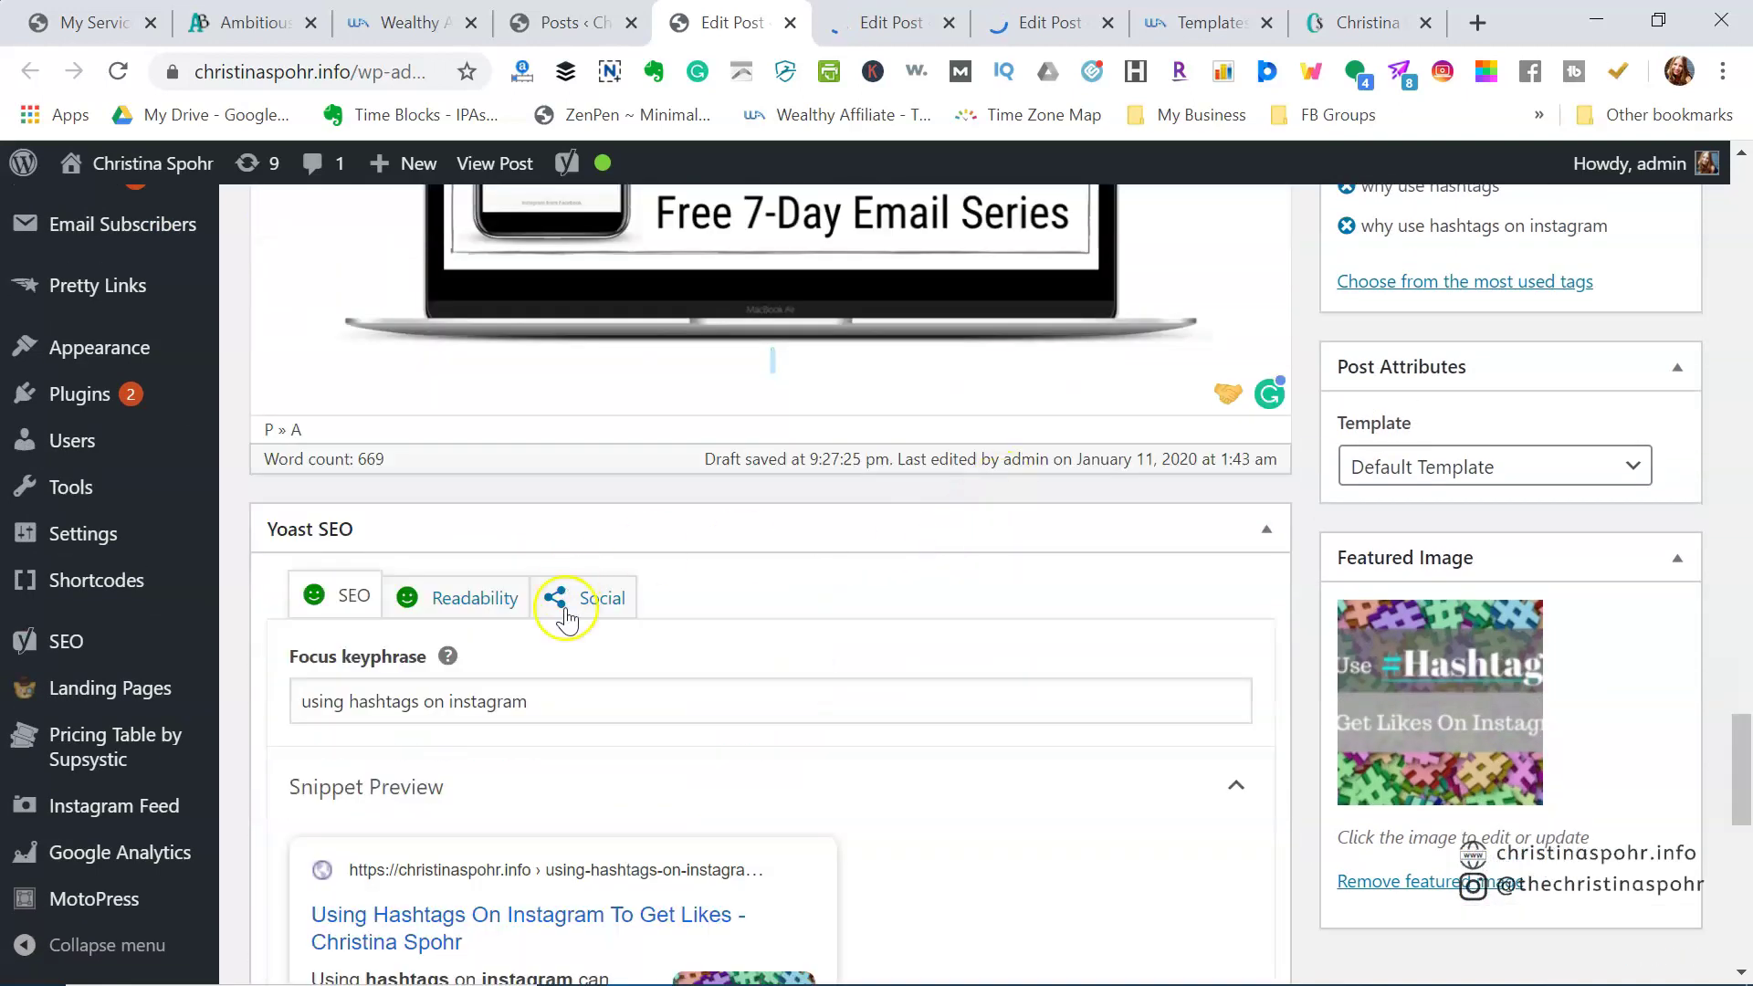
scroll(562, 615, "down", 2)
left_click(461, 462)
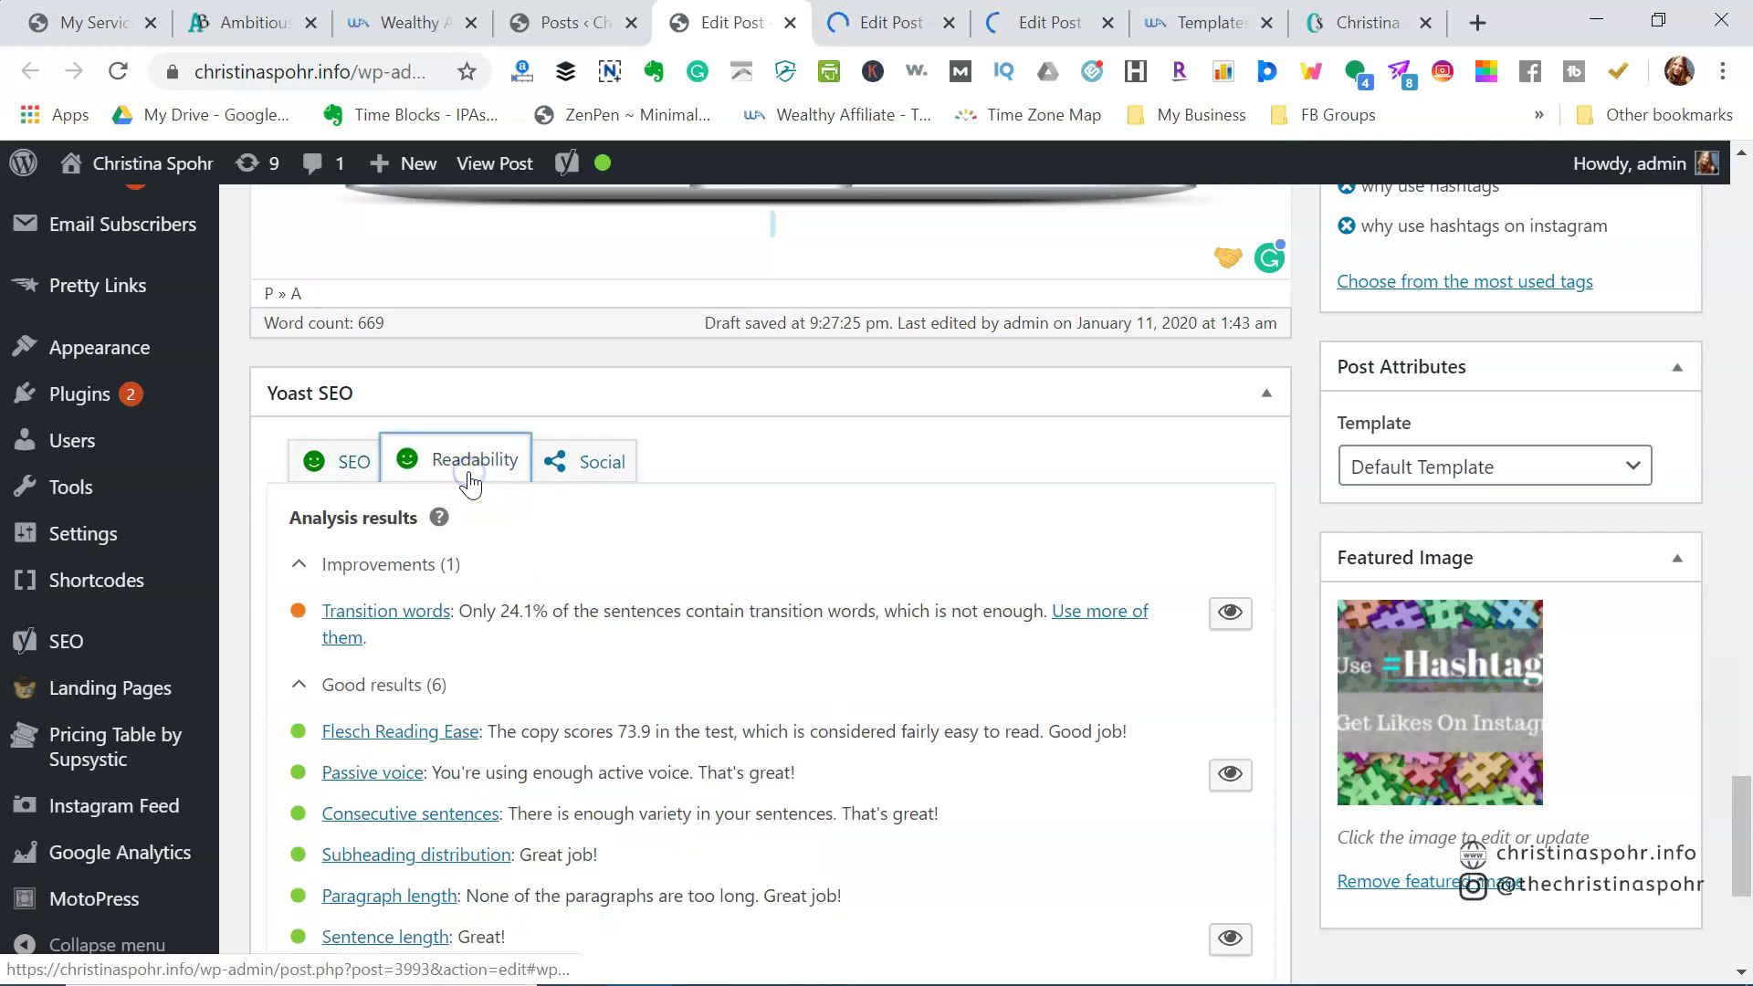
scroll(639, 845, "down", 1)
scroll(639, 844, "down", 2)
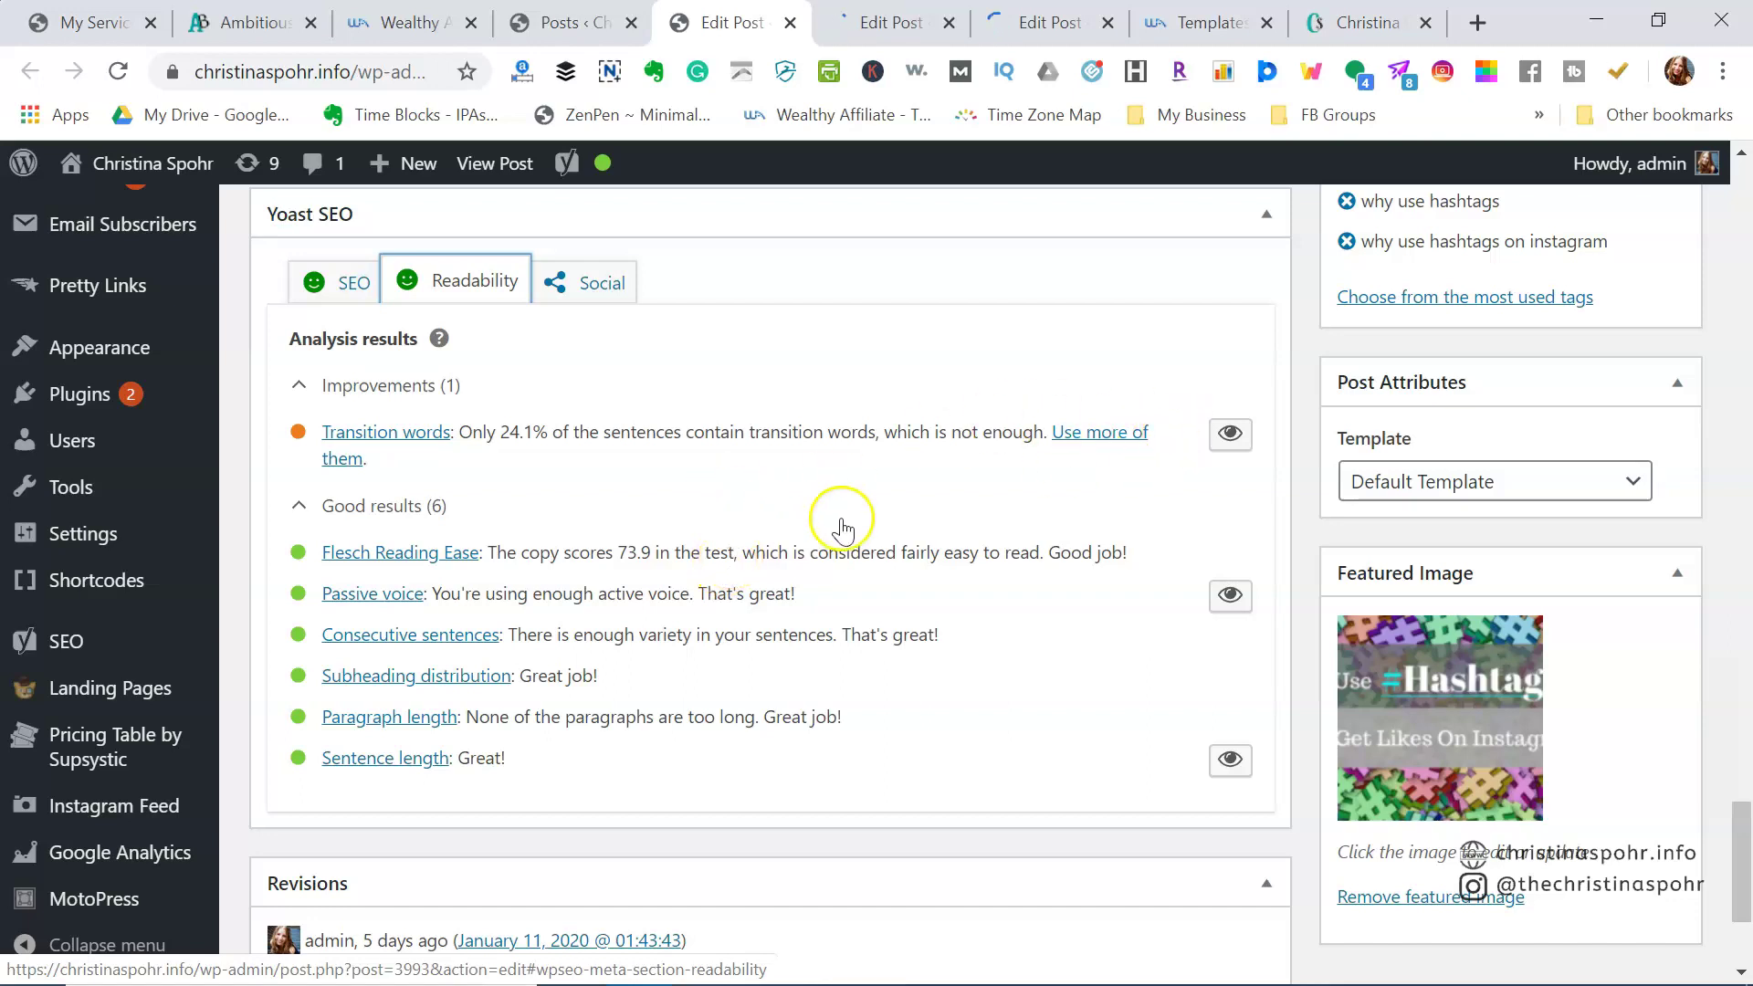
- Update the published hashtags post with the edited call-to-action image
scroll(841, 525, "up", 1)
scroll(841, 524, "up", 10)
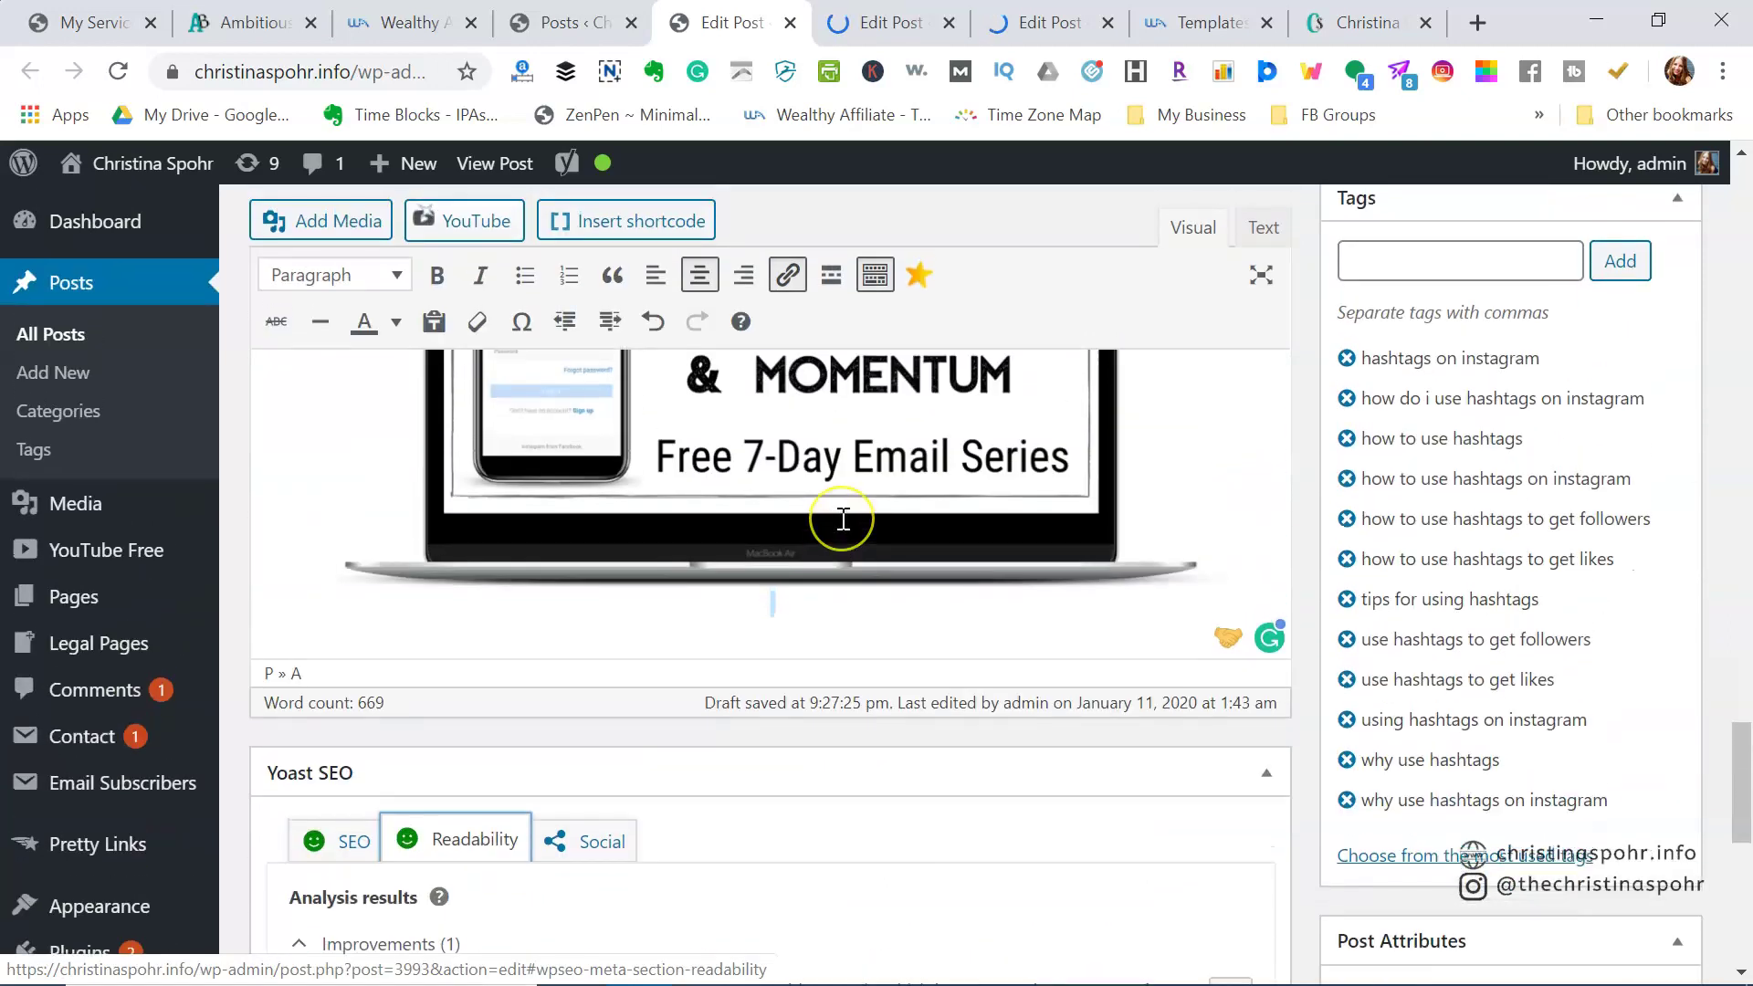
scroll(843, 519, "up", 5)
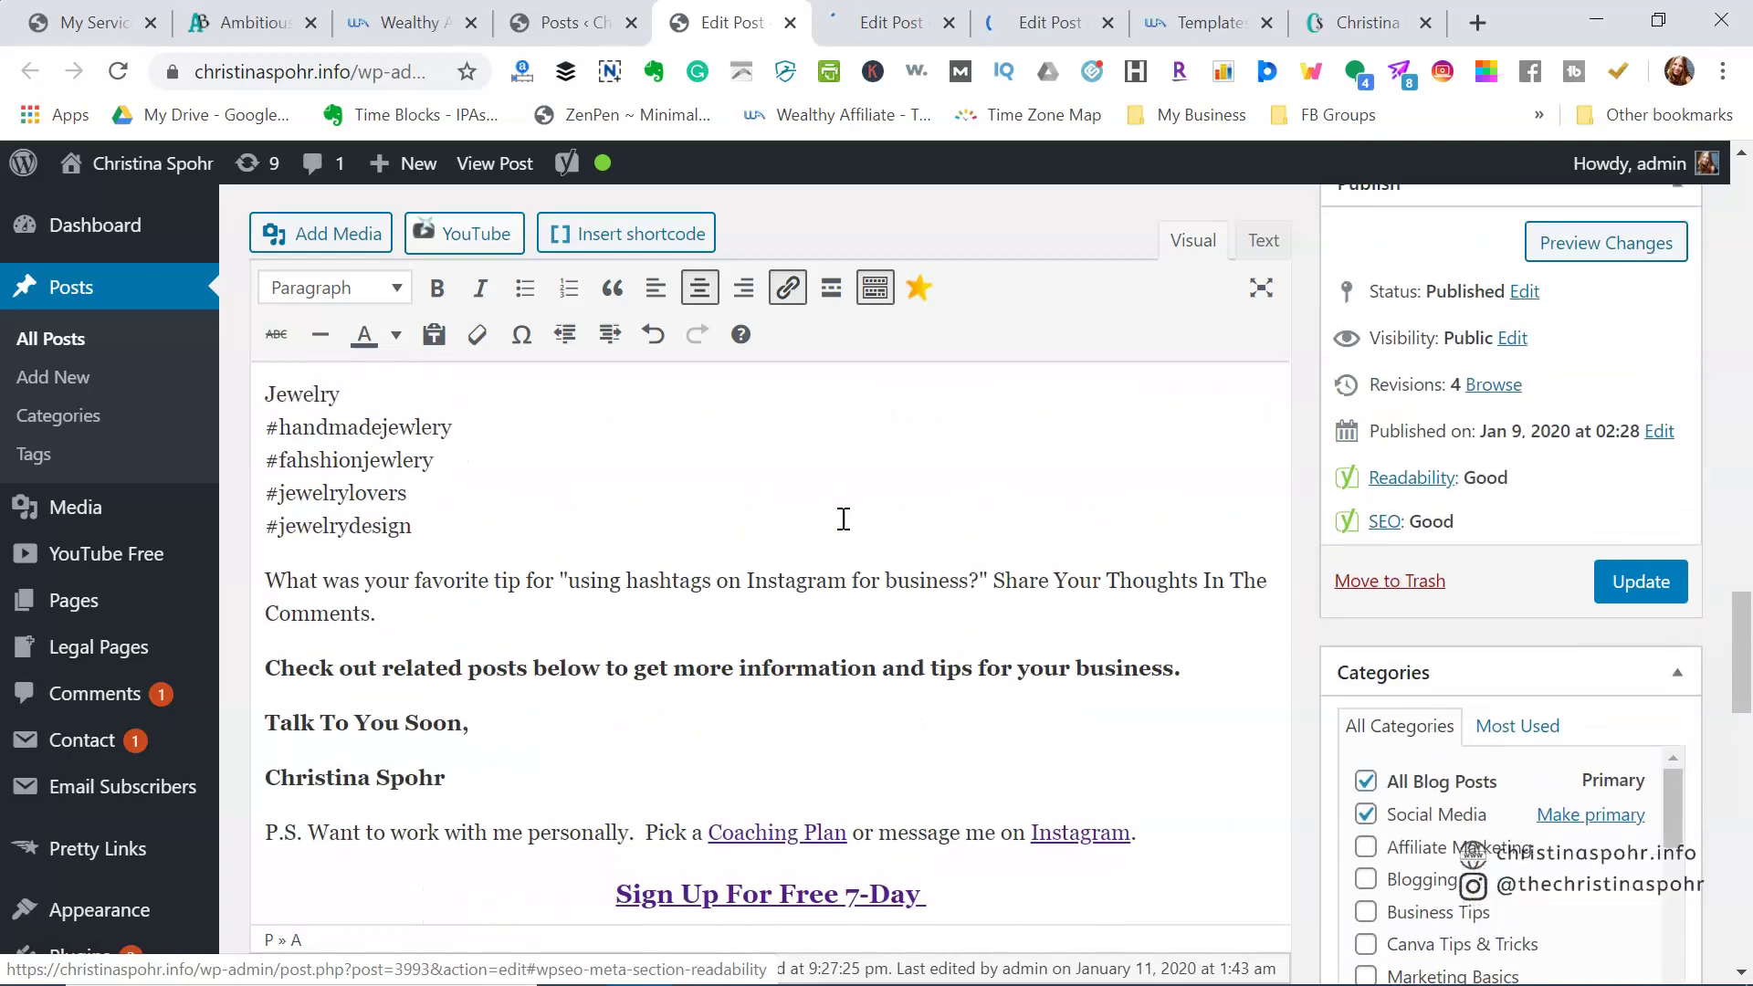
left_click(1607, 585)
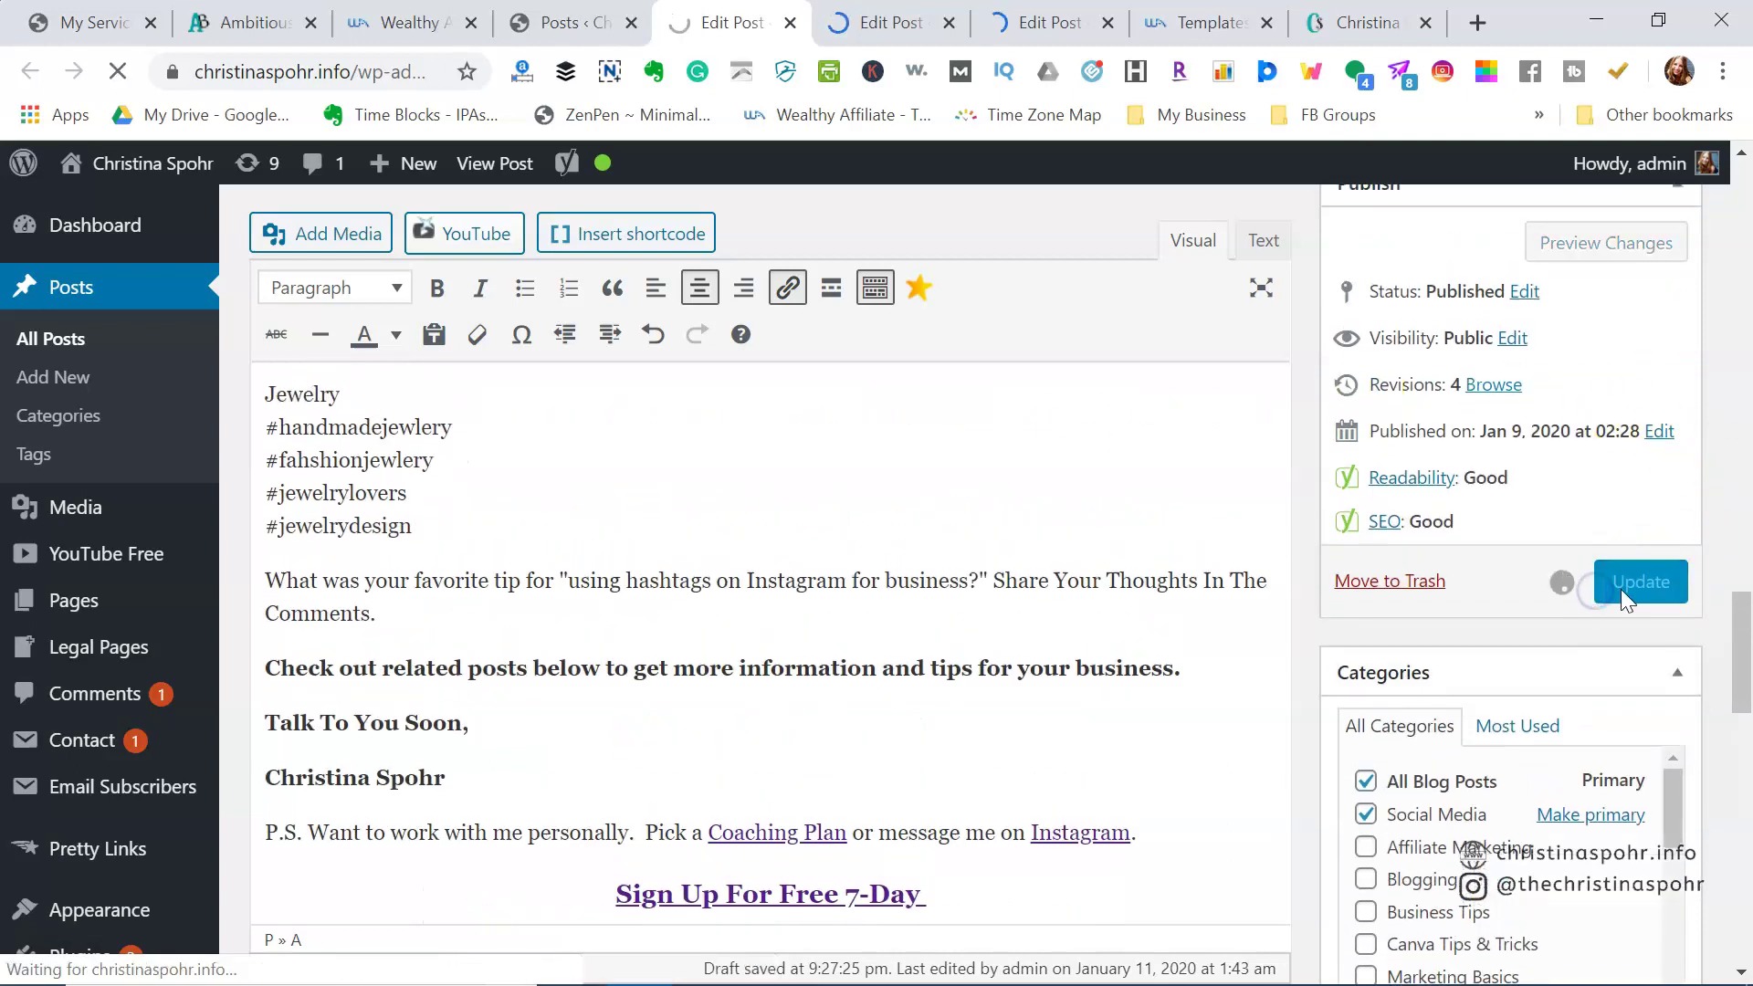
- Switch to the Facebook fan page post's editor and examine the problems and improvements in its Yoast SEO analysis
left_click(892, 23)
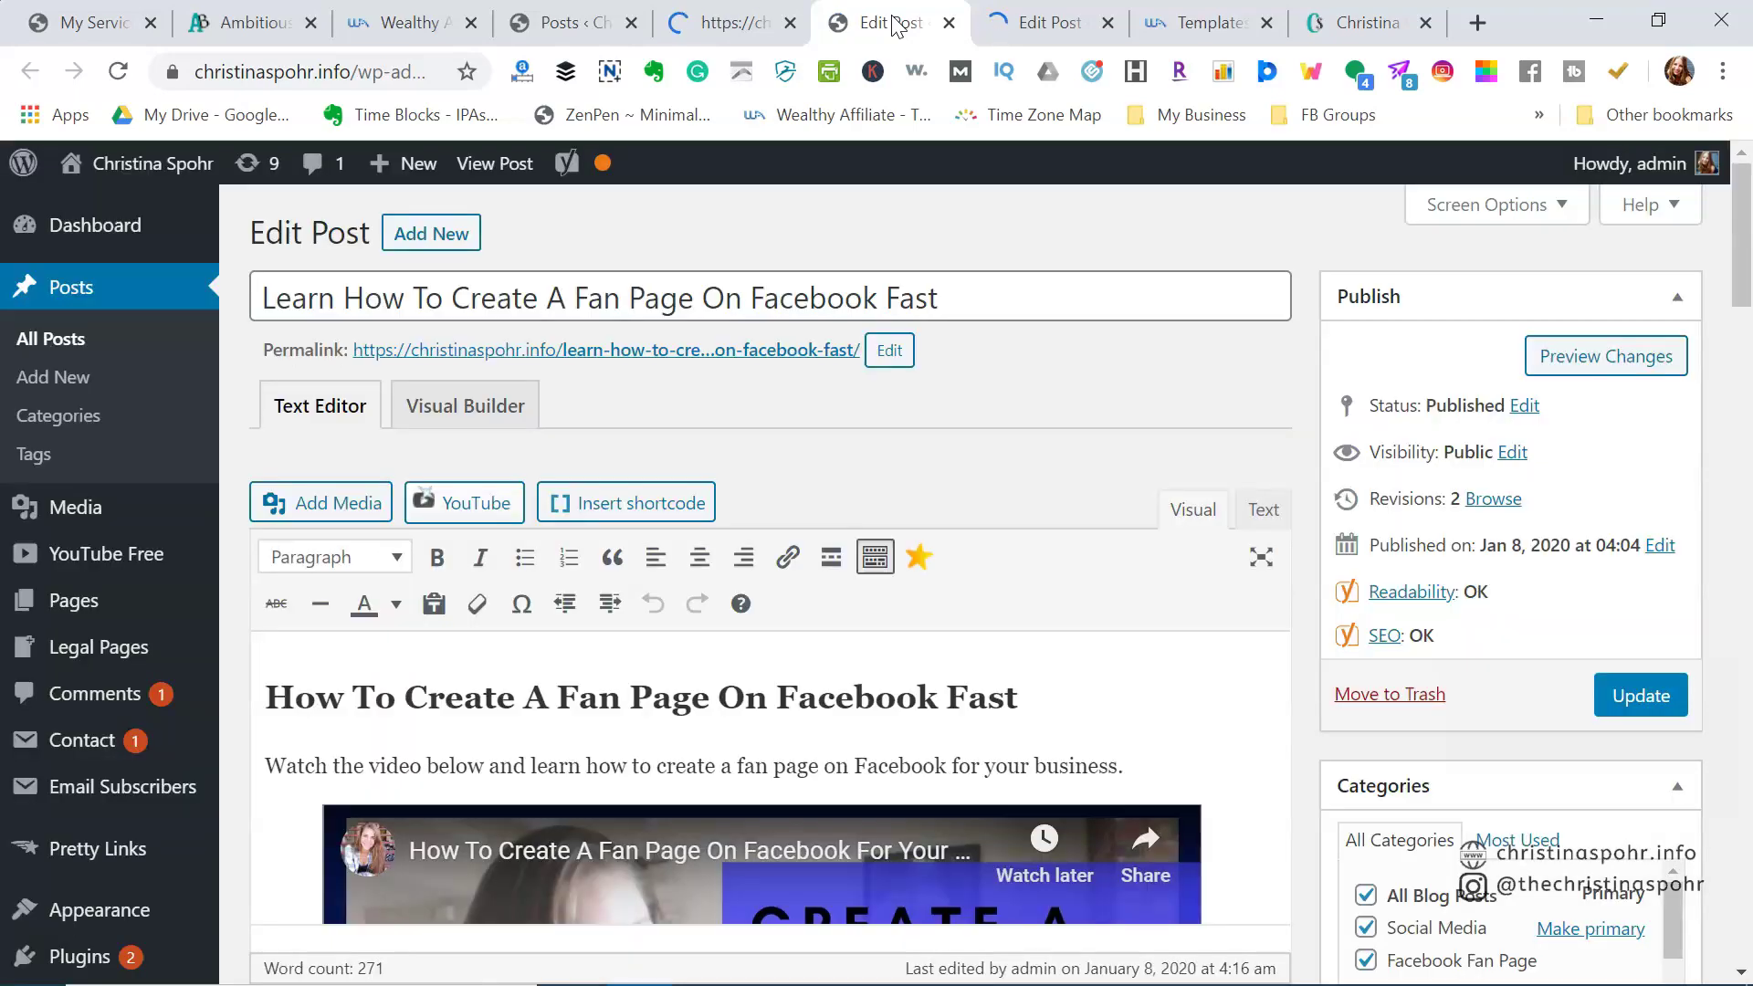
scroll(1087, 715, "down", 1)
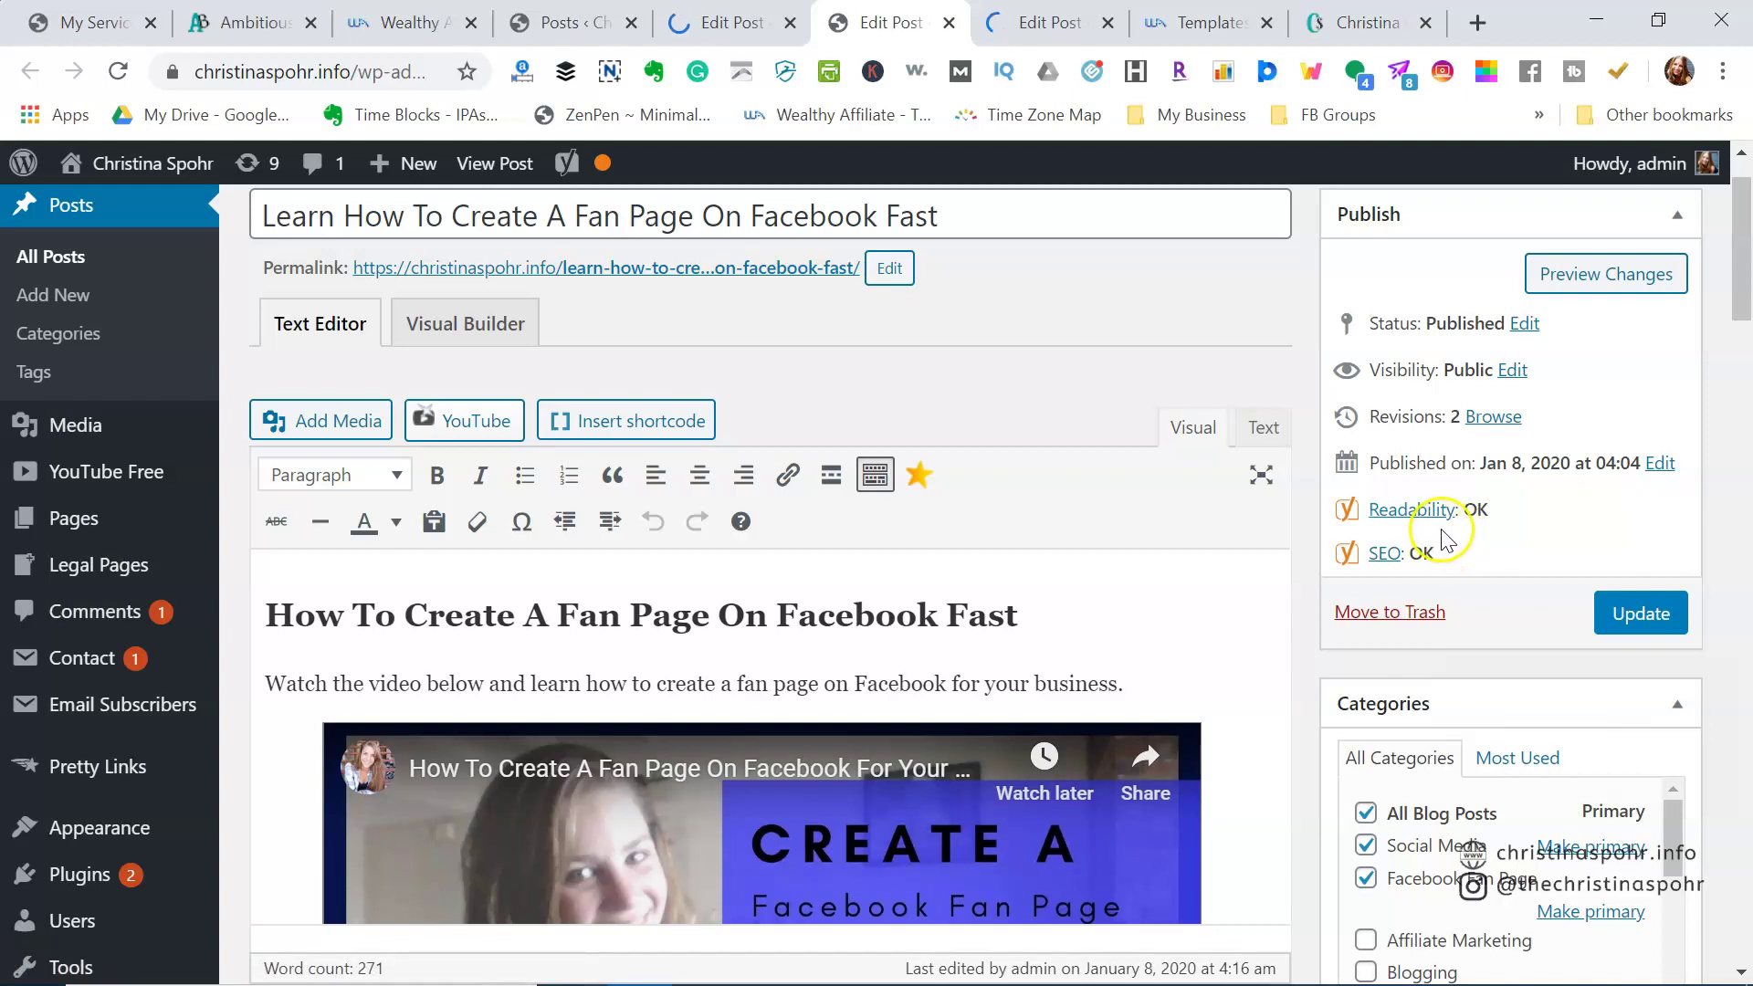
scroll(1244, 560, "down", 10)
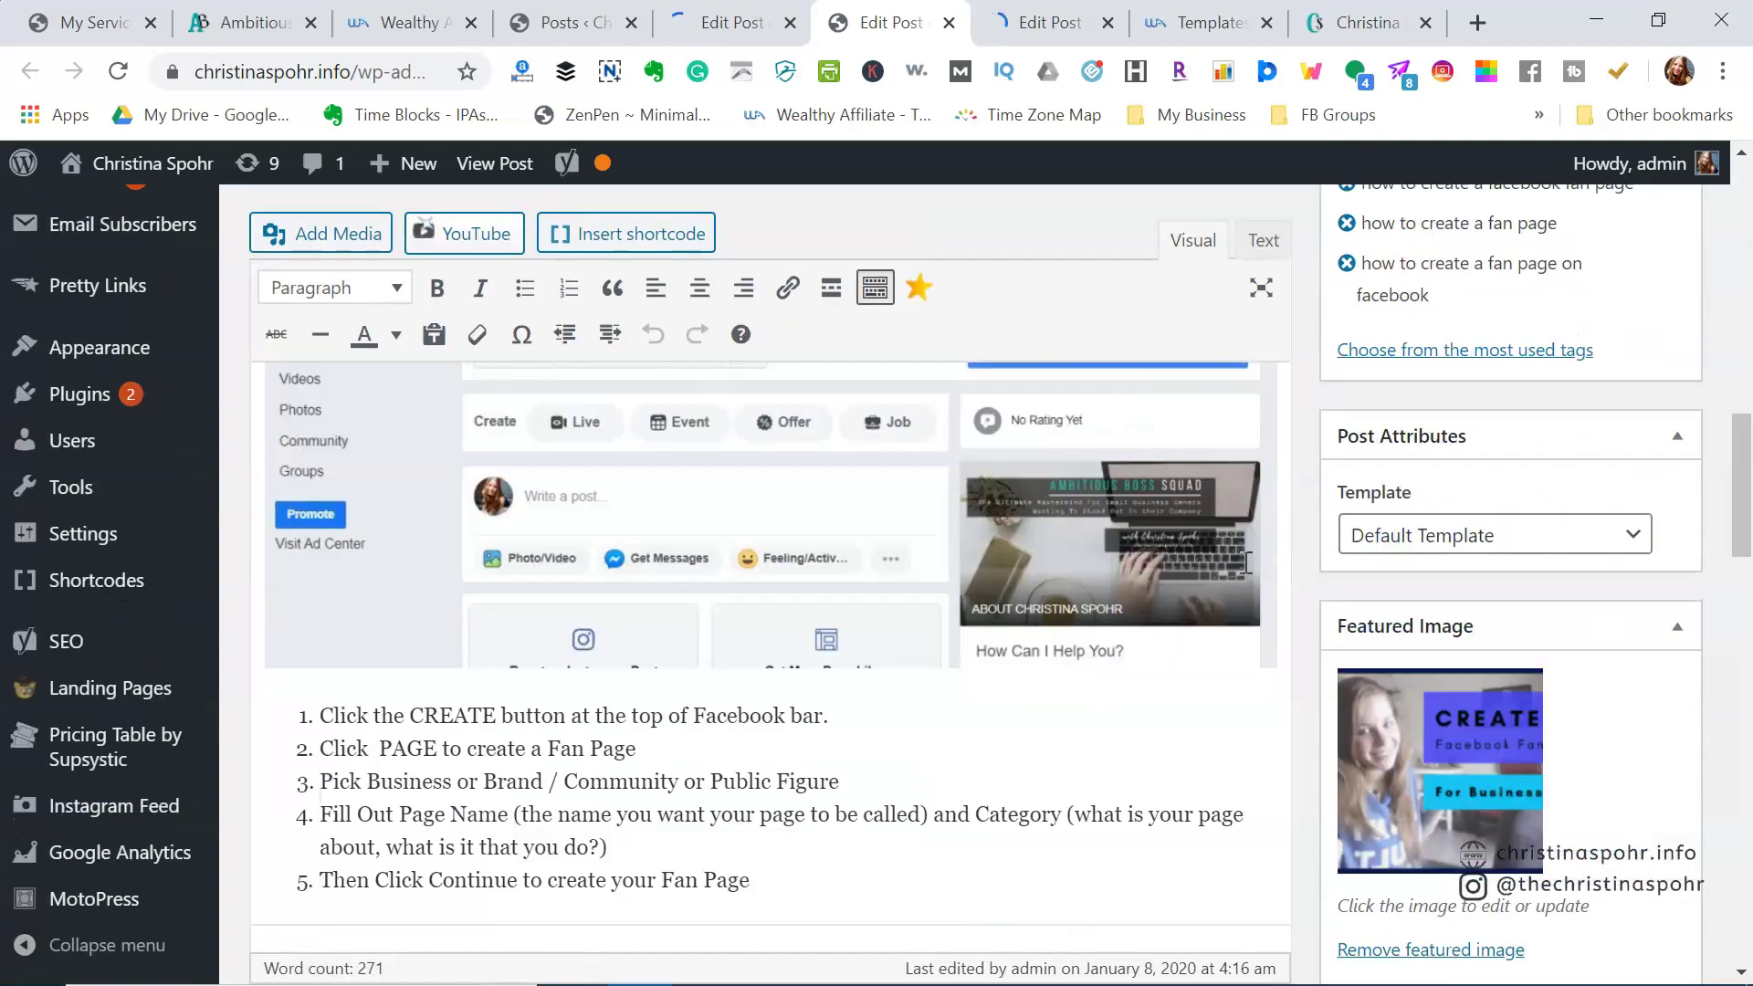
scroll(1248, 561, "down", 10)
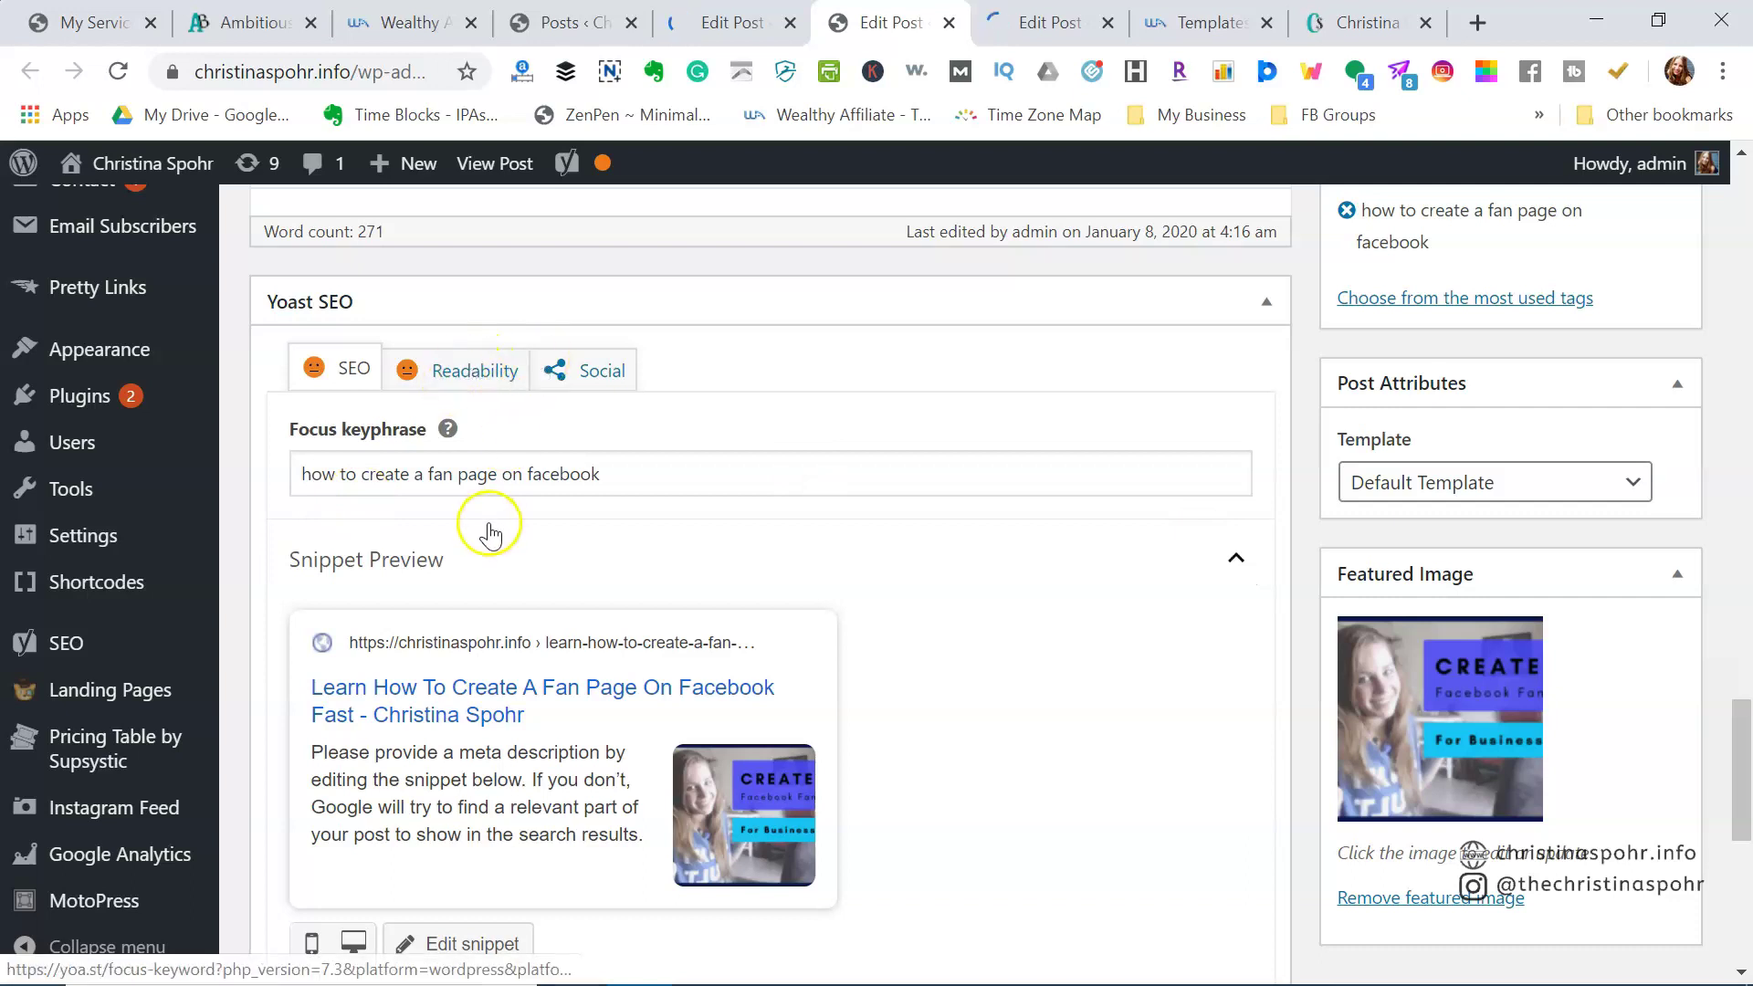
scroll(505, 560, "down", 5)
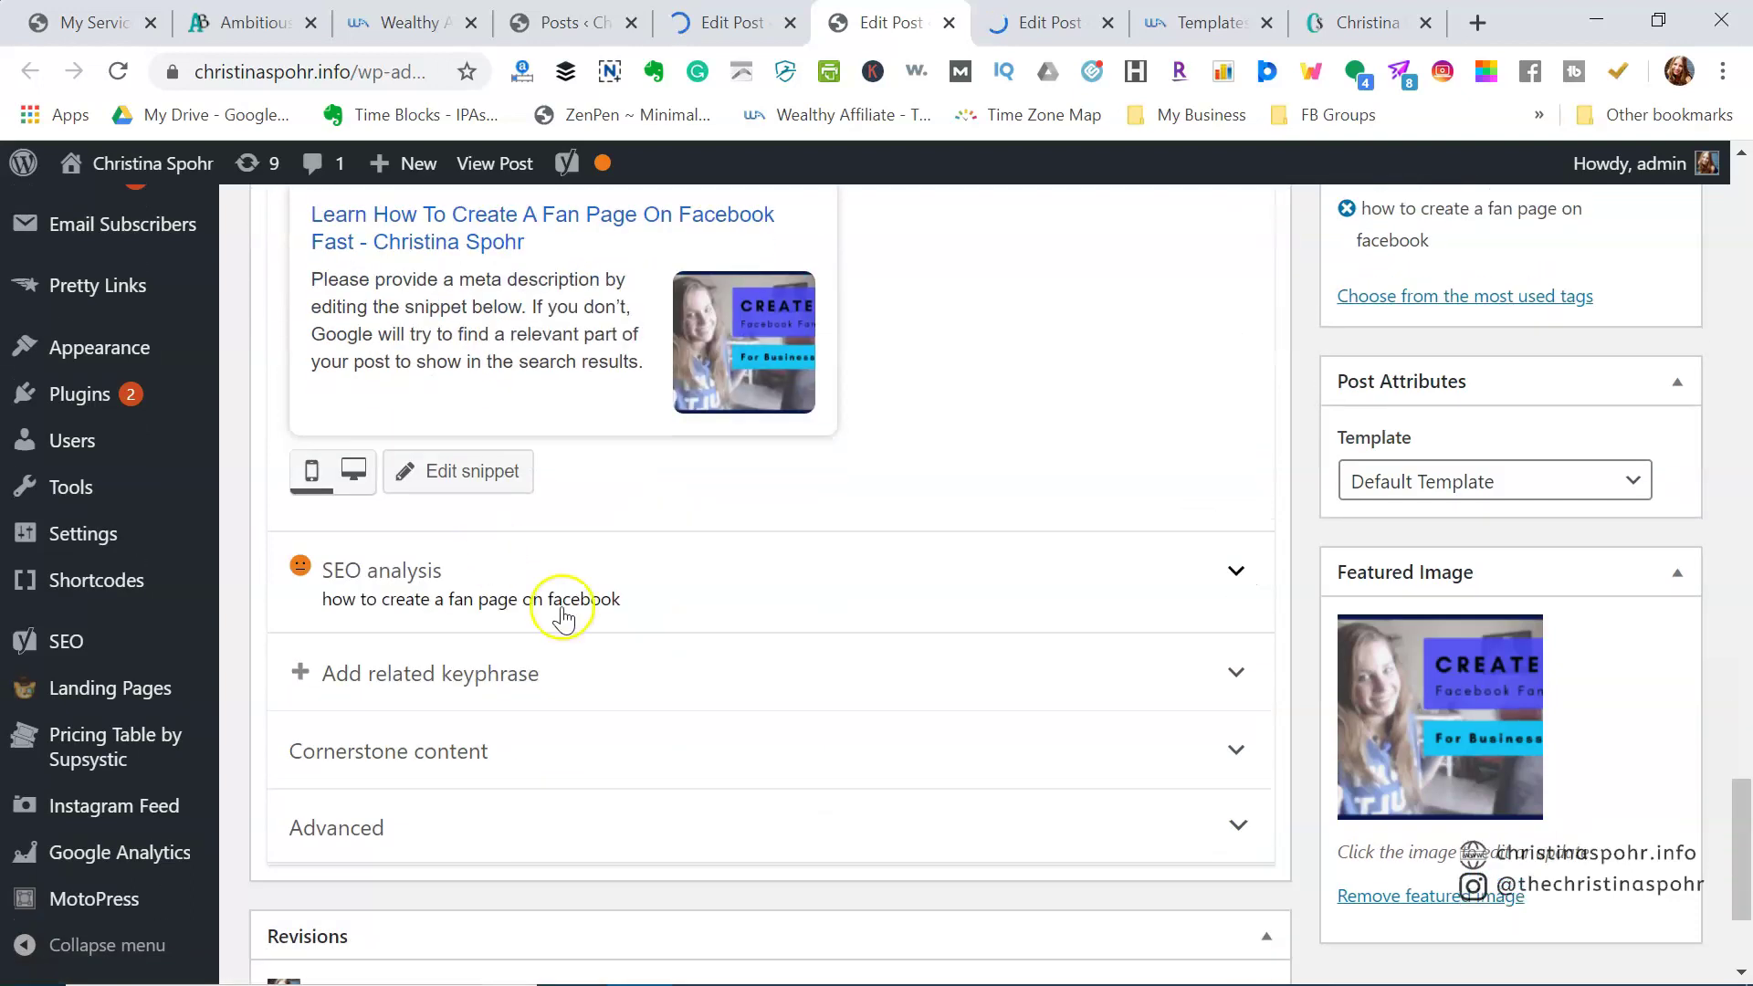
left_click(563, 612)
scroll(563, 619, "down", 4)
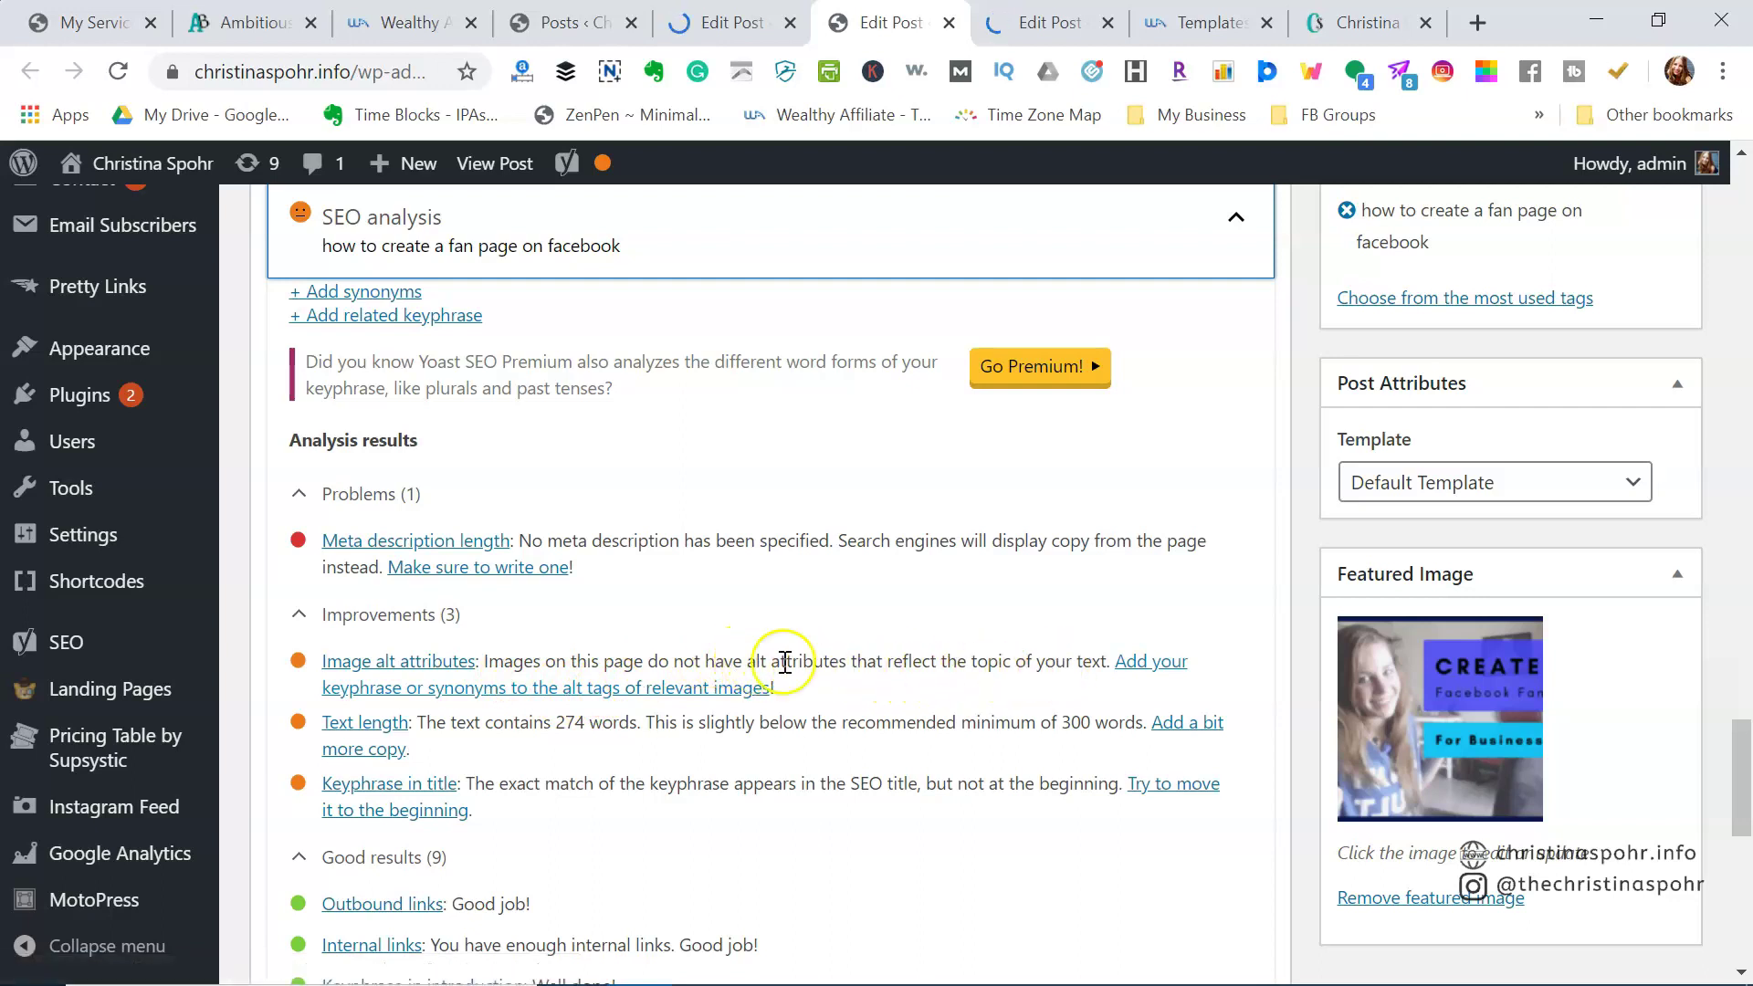
- Set the alternative text of the Facebook page screenshot under the "Steps To Create A Fan" heading to "how to create a fan page on facebook"
scroll(1128, 577, "up", 7)
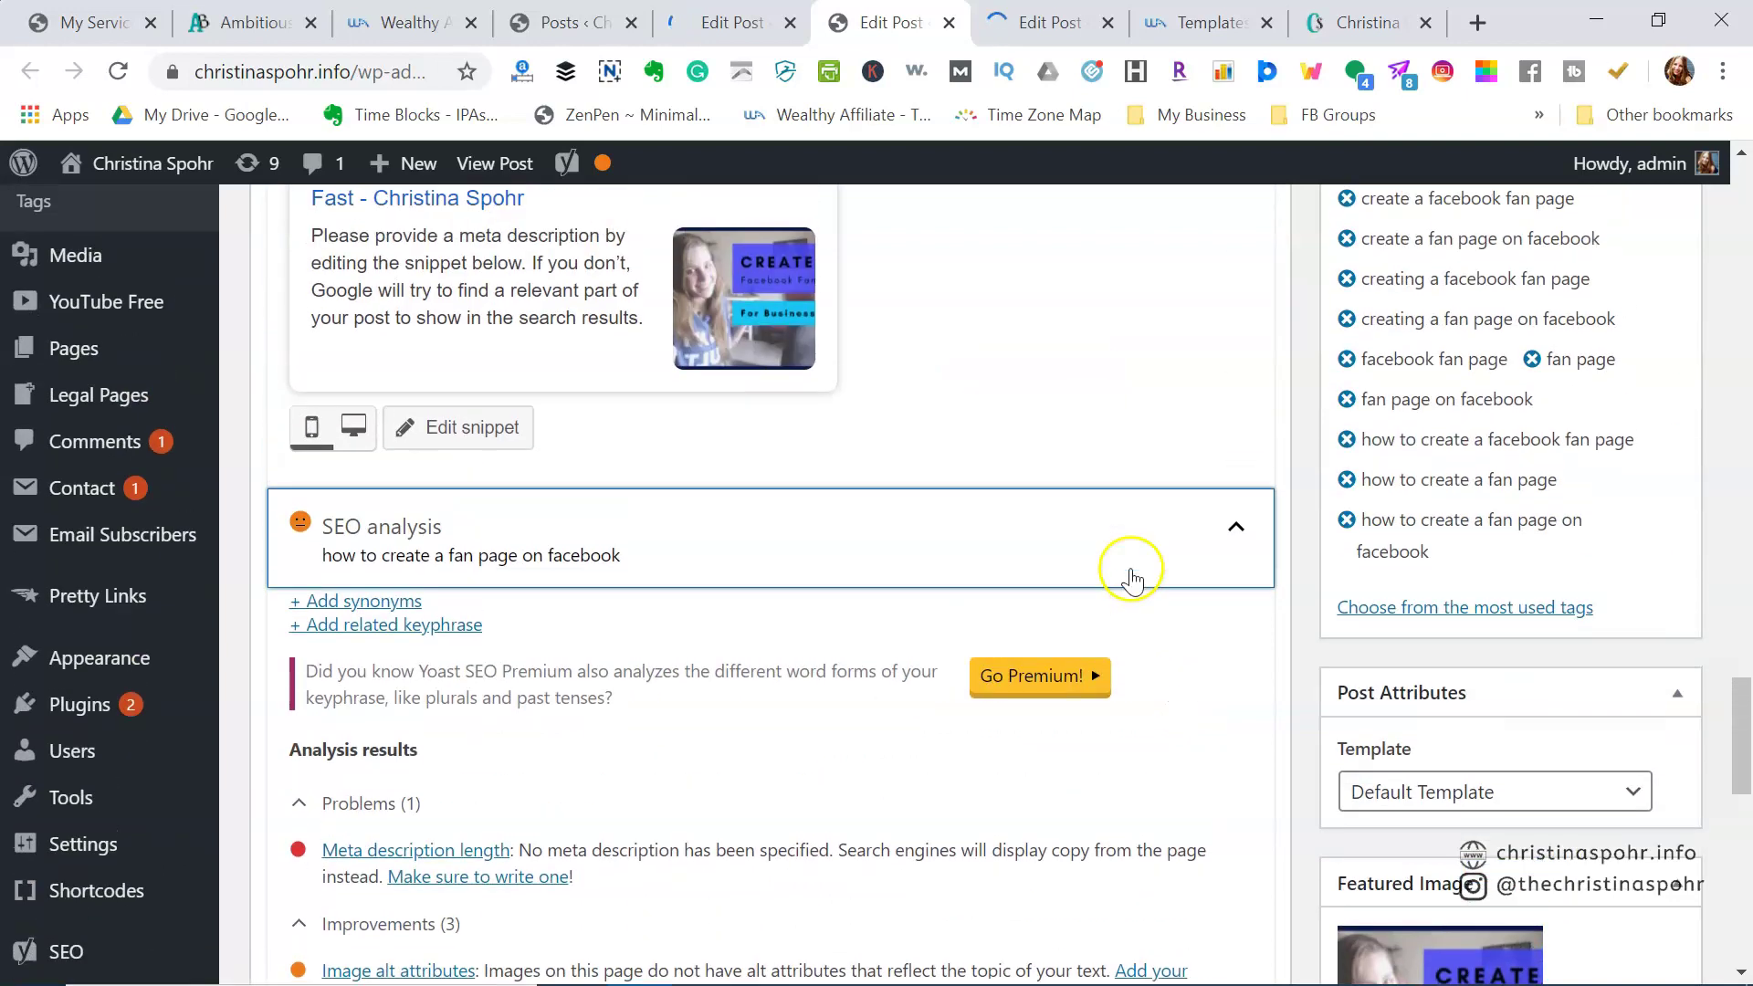
scroll(1132, 581, "up", 15)
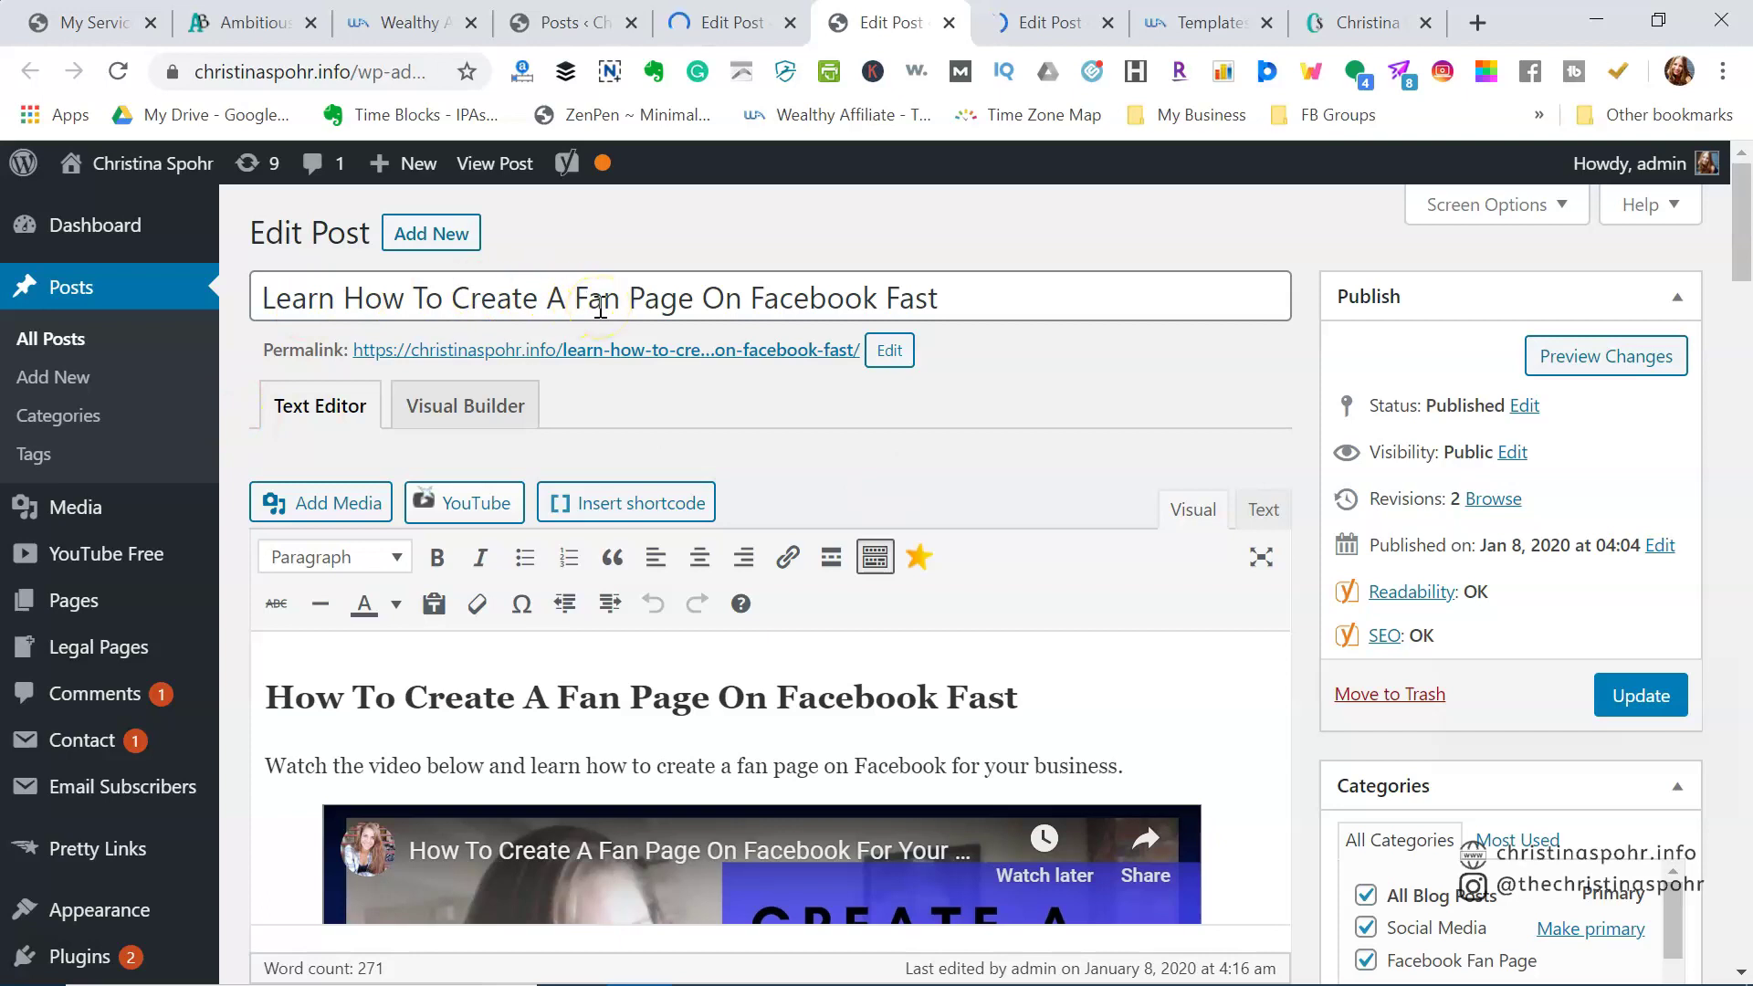
scroll(599, 305, "down", 15)
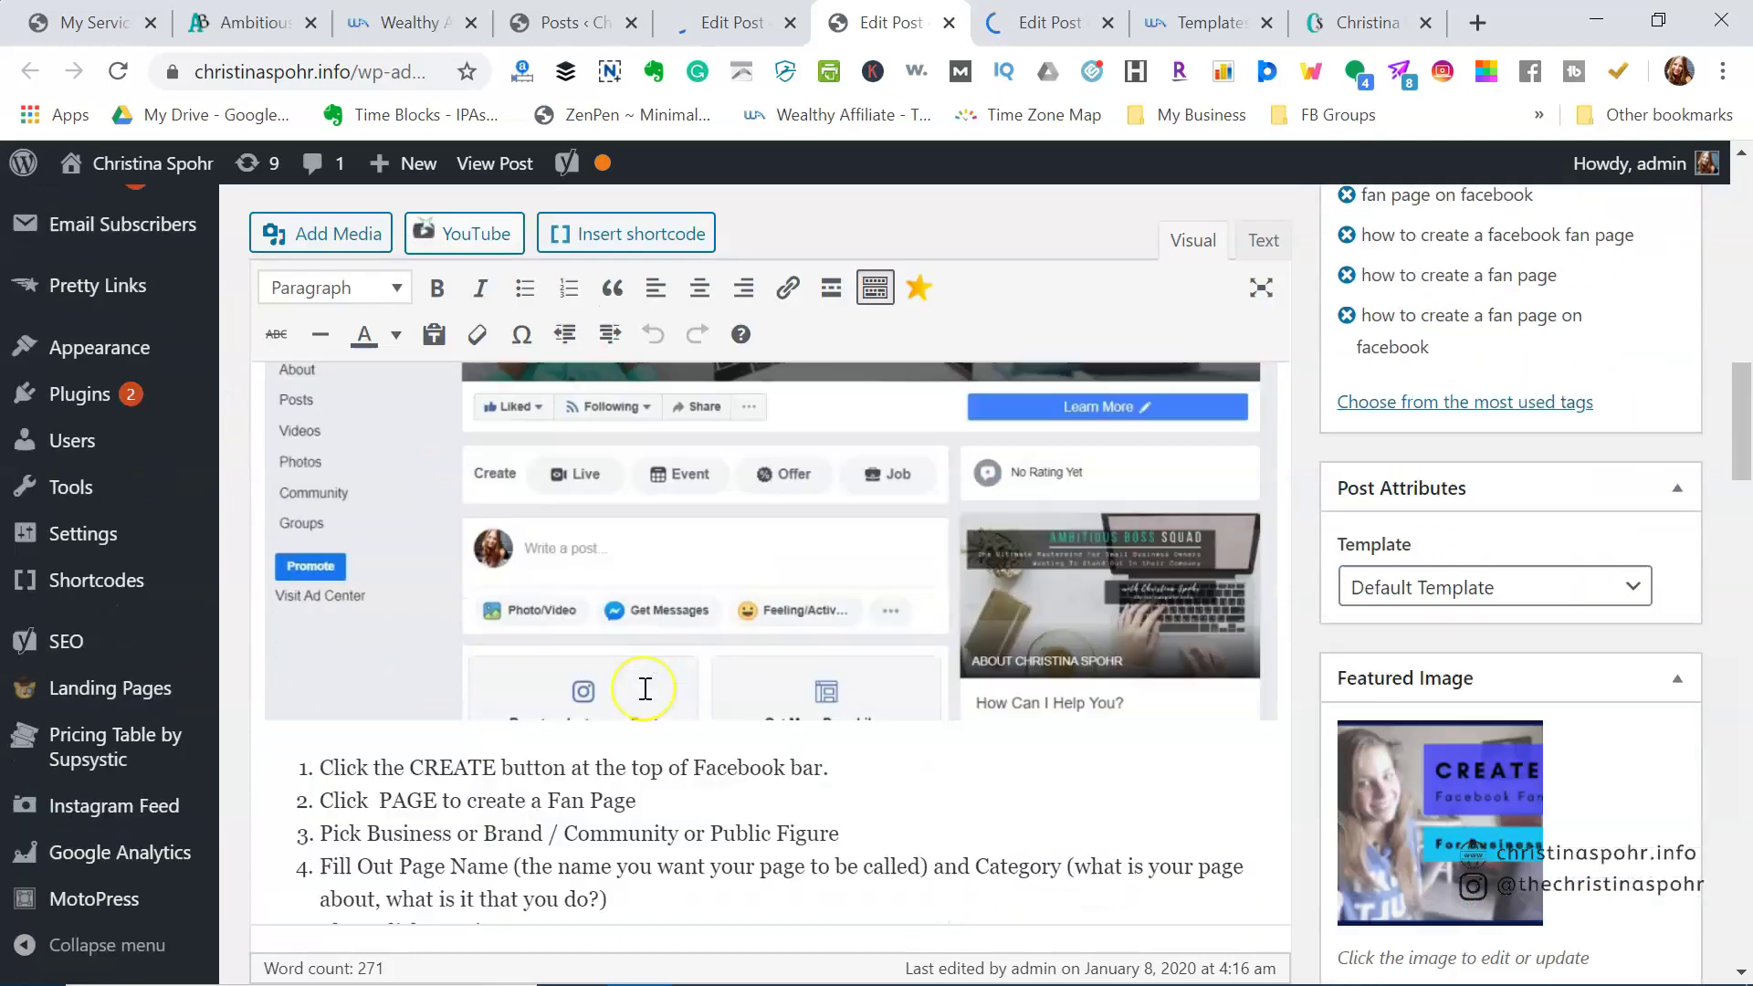
scroll(645, 689, "up", 5)
left_click(645, 688)
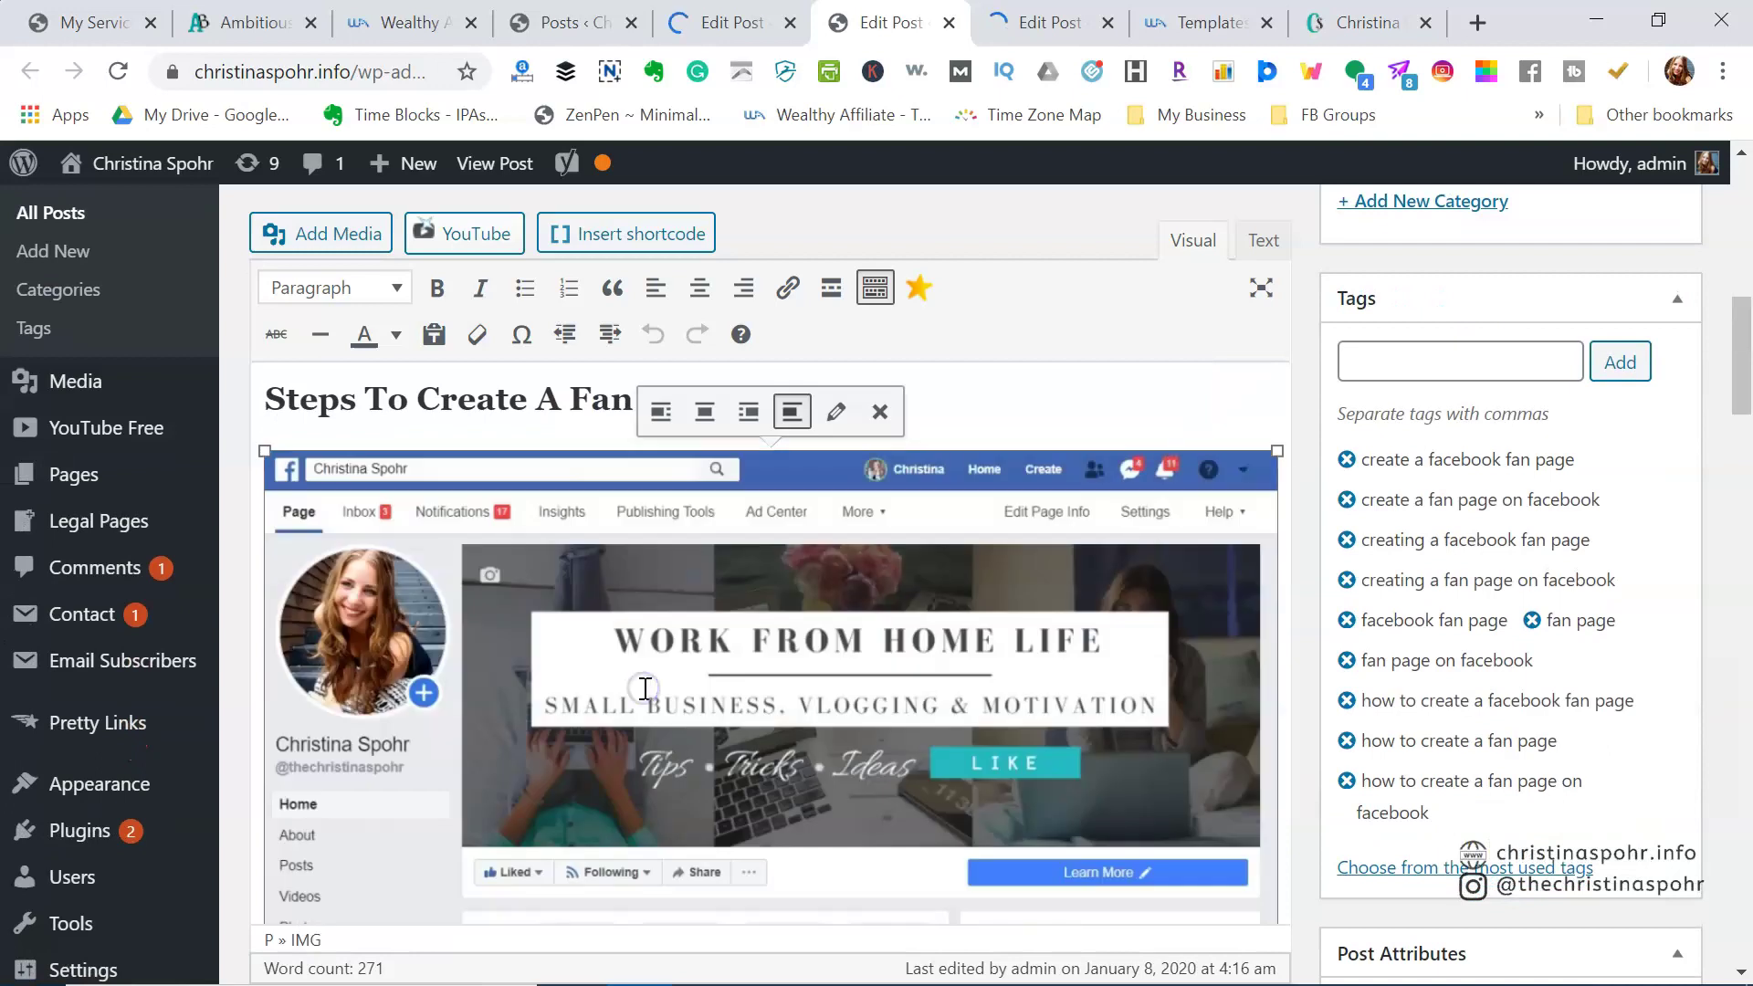
left_click(835, 412)
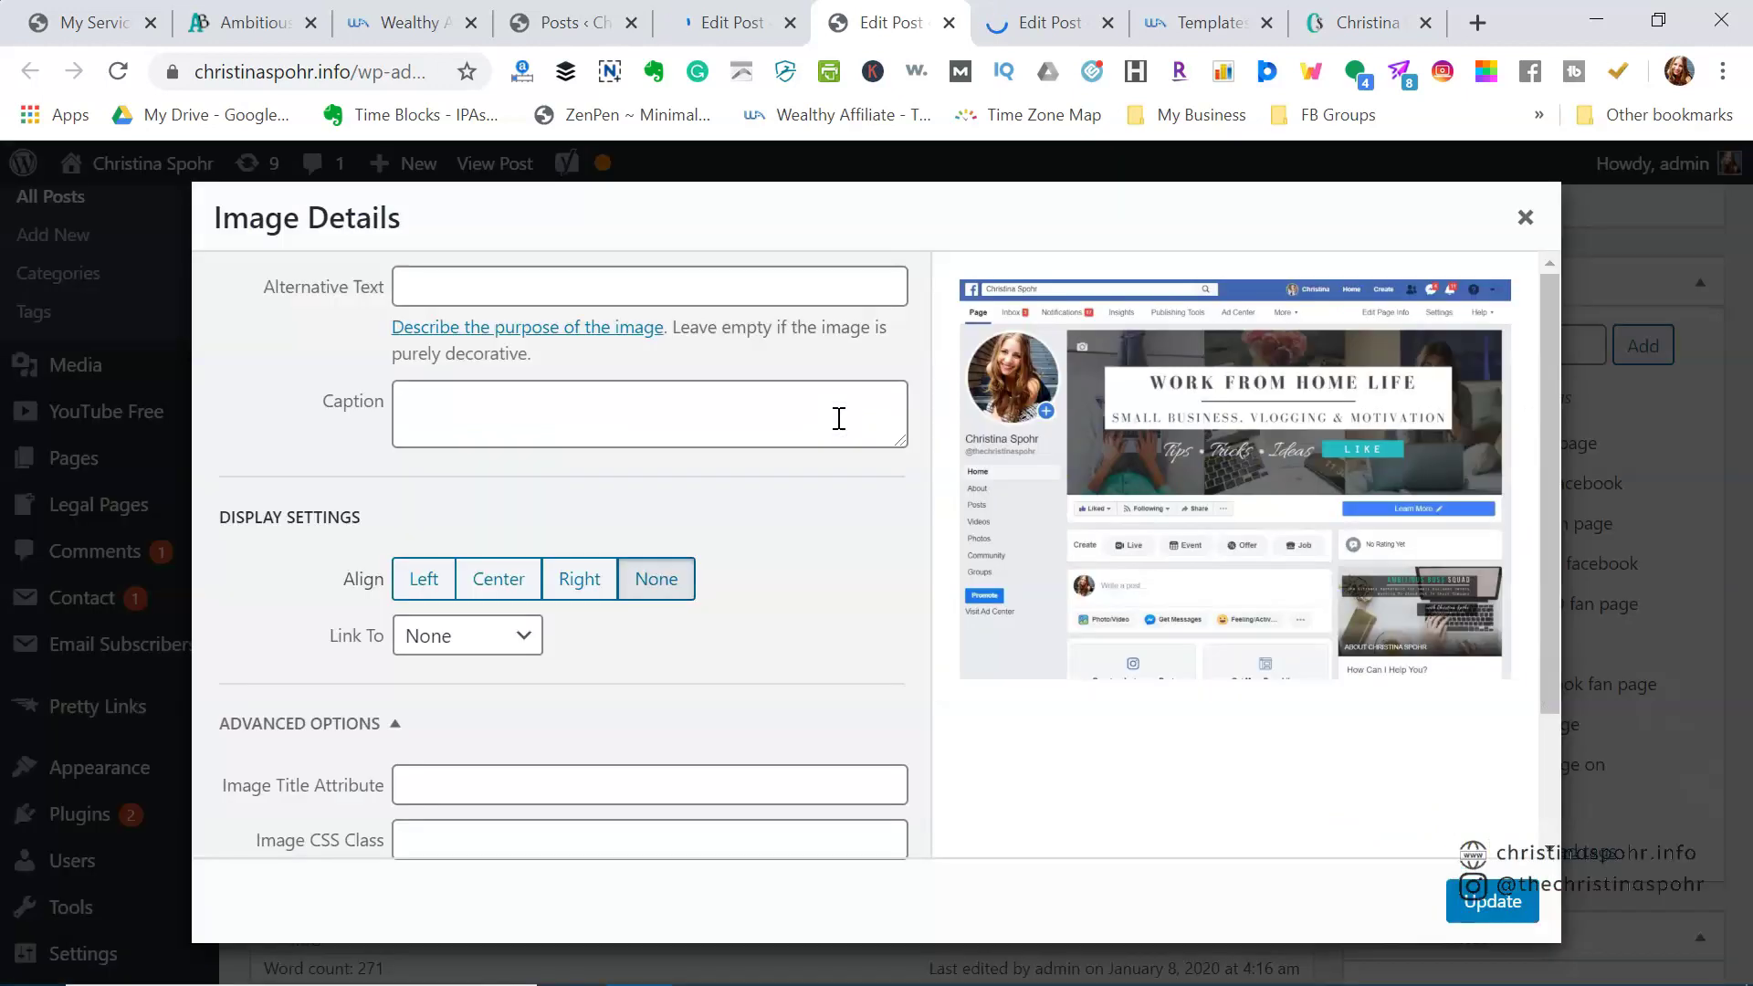
left_click(454, 290)
left_click(453, 291)
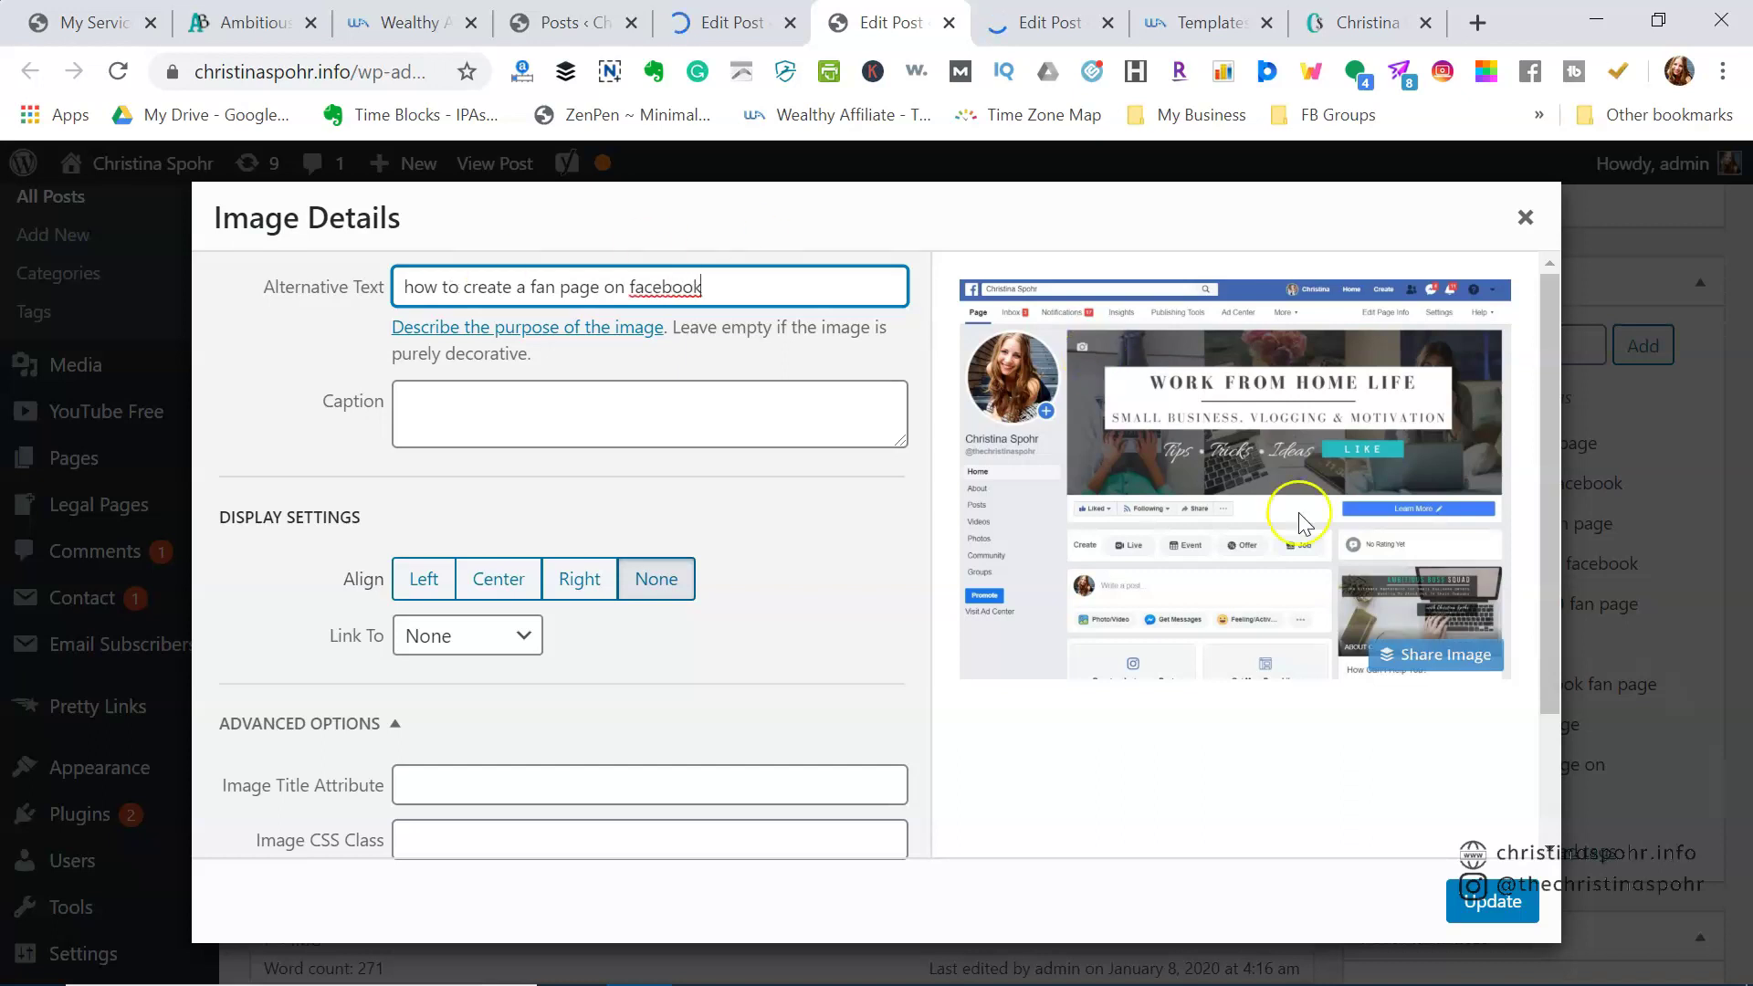
left_click(1470, 899)
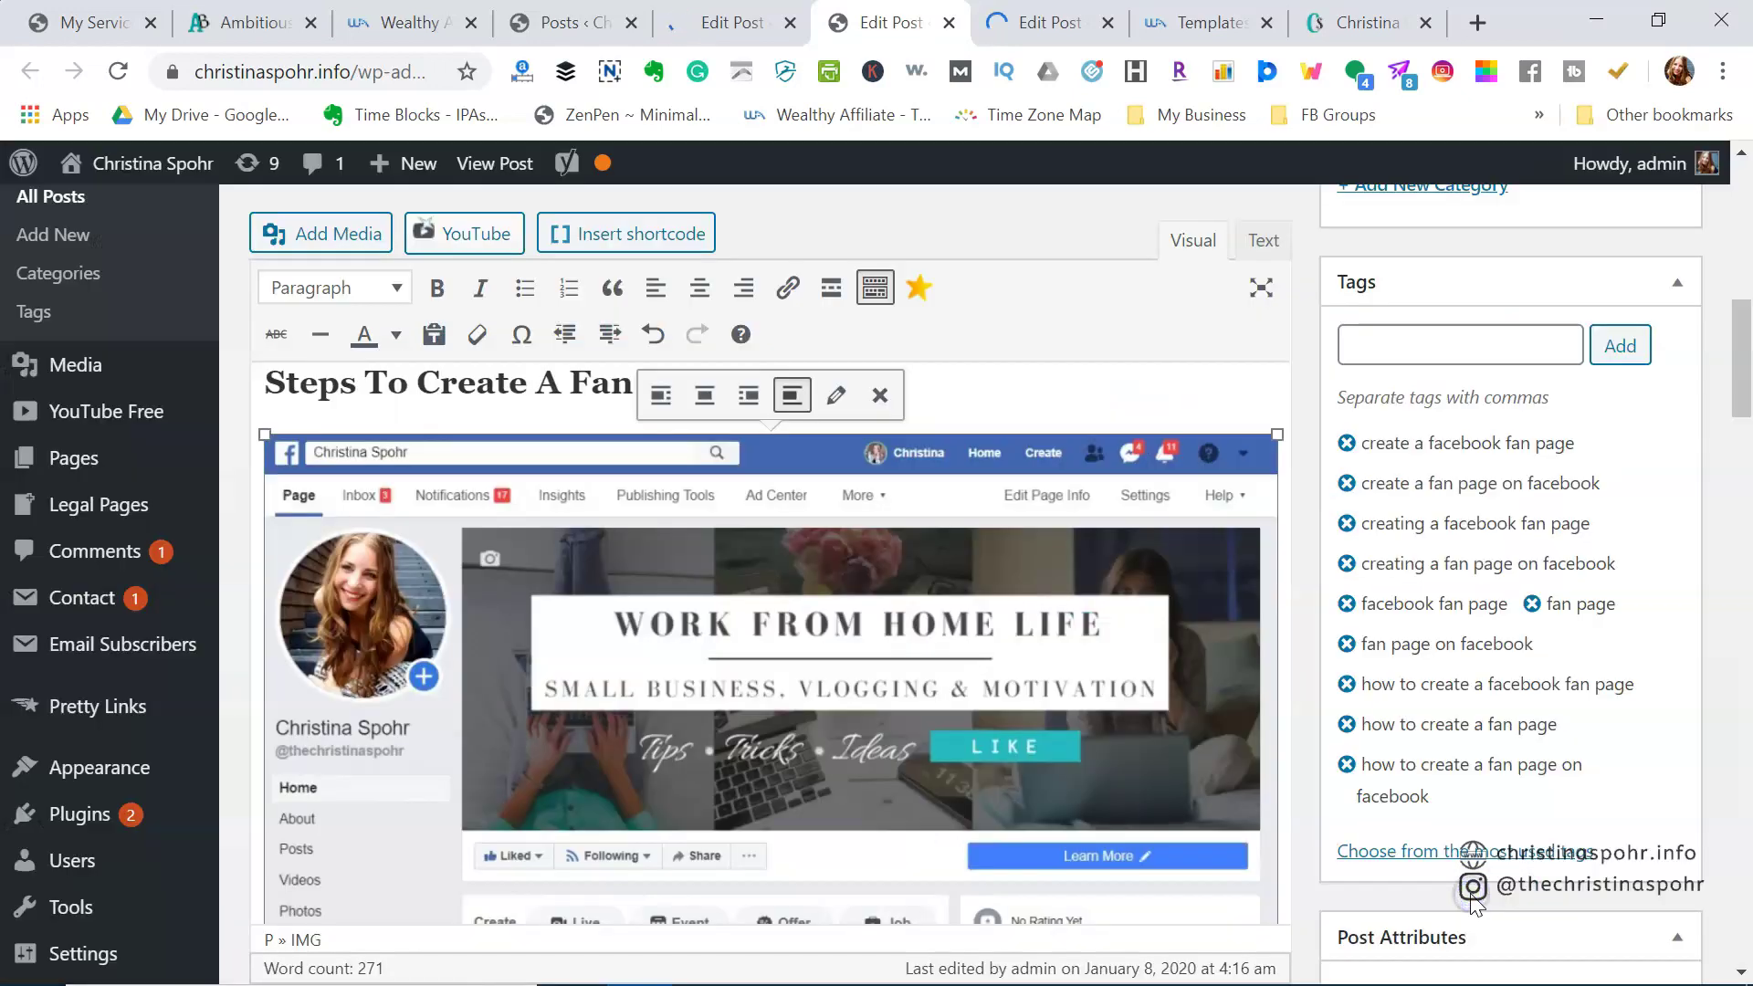
- Recheck the fan page post's Yoast SEO analysis for remaining problems and improvements
scroll(1043, 648, "down", 3)
scroll(1043, 648, "down", 15)
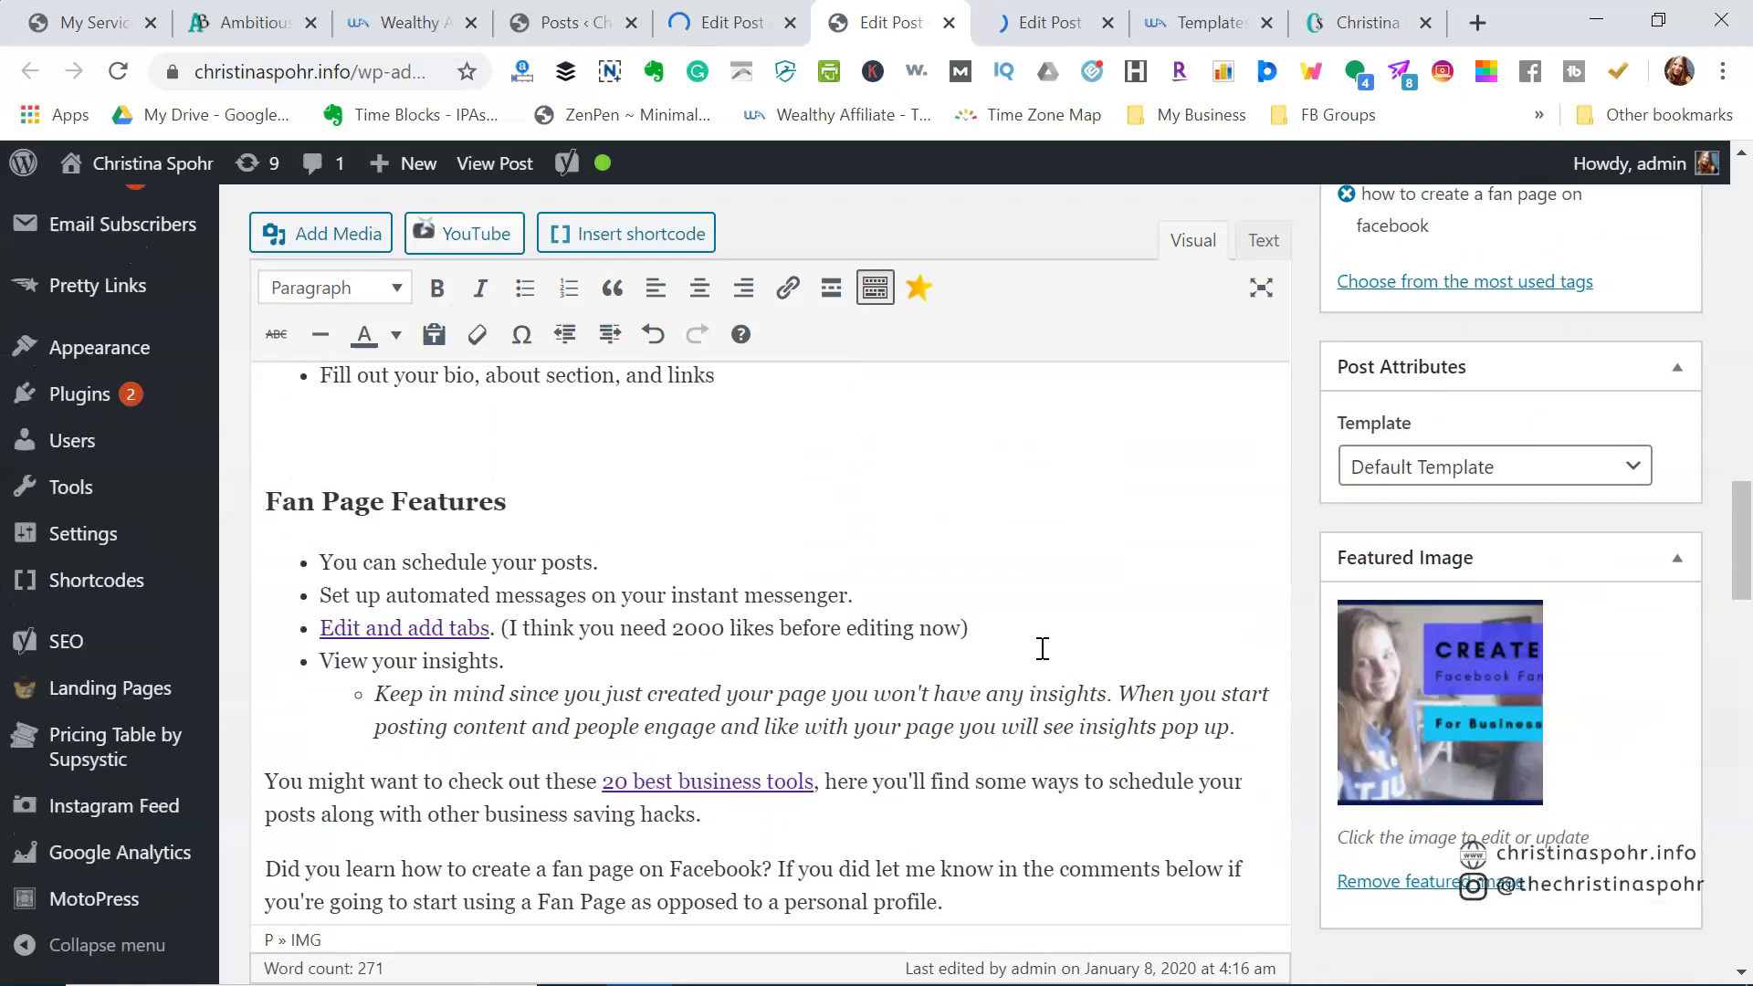
scroll(1039, 648, "down", 3)
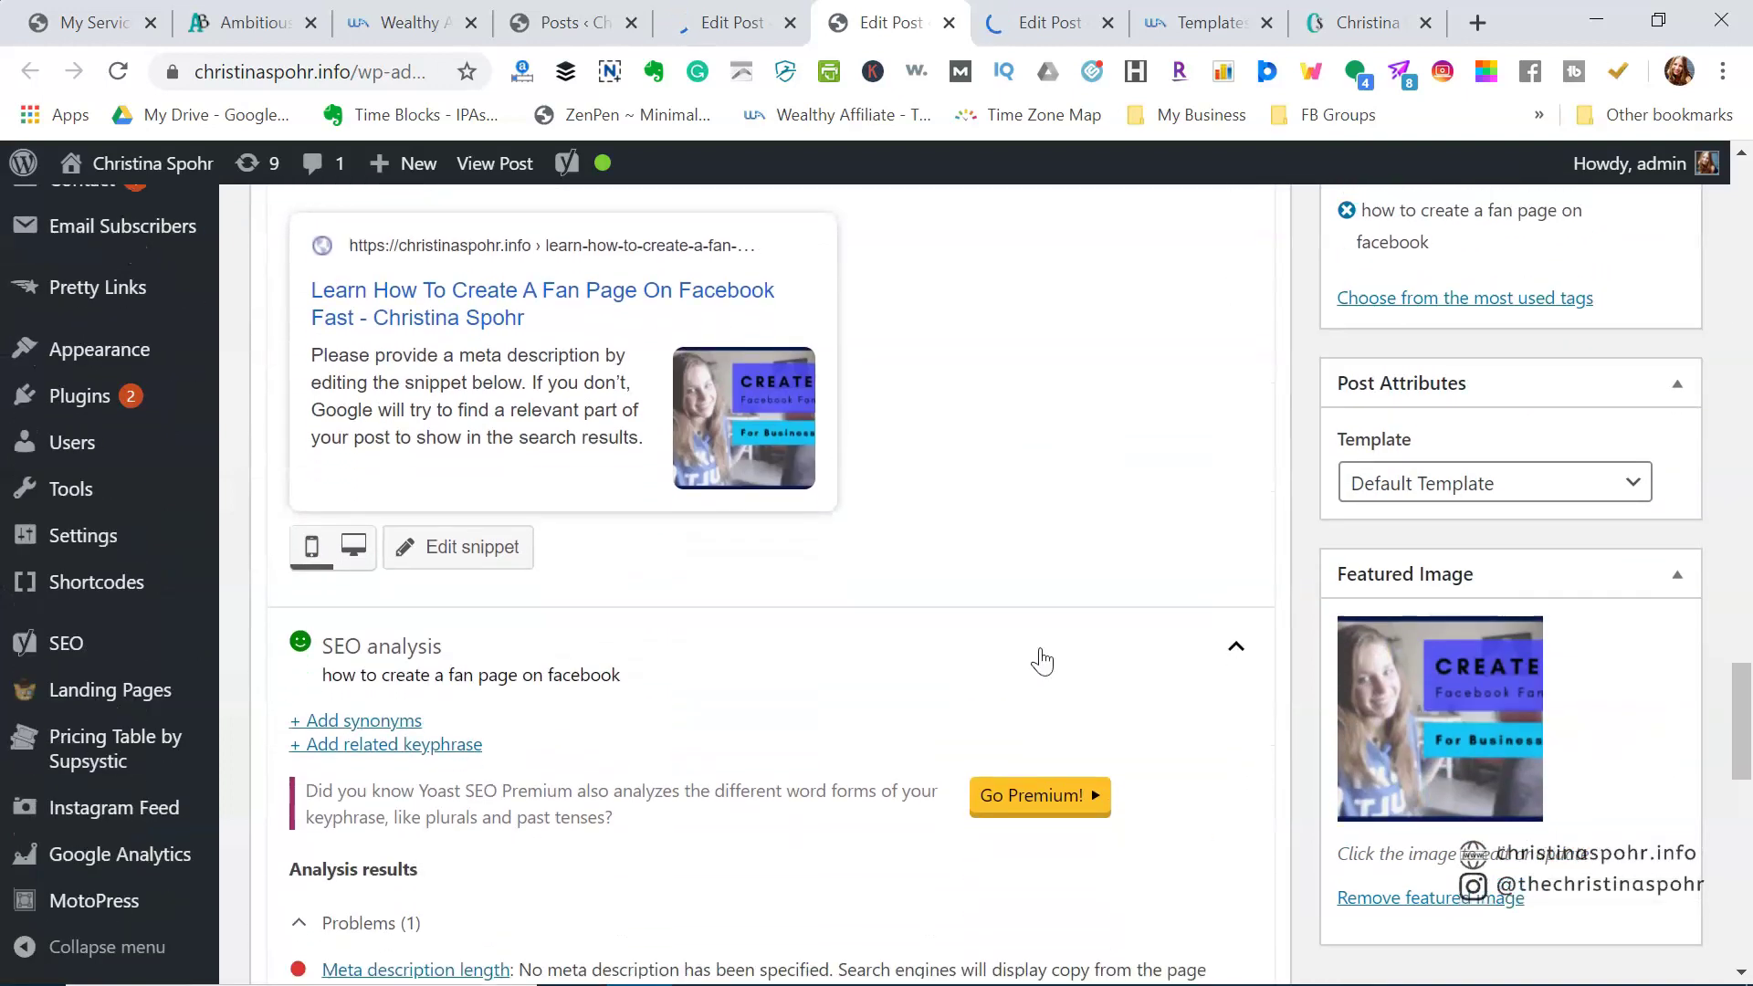
scroll(724, 814, "down", 4)
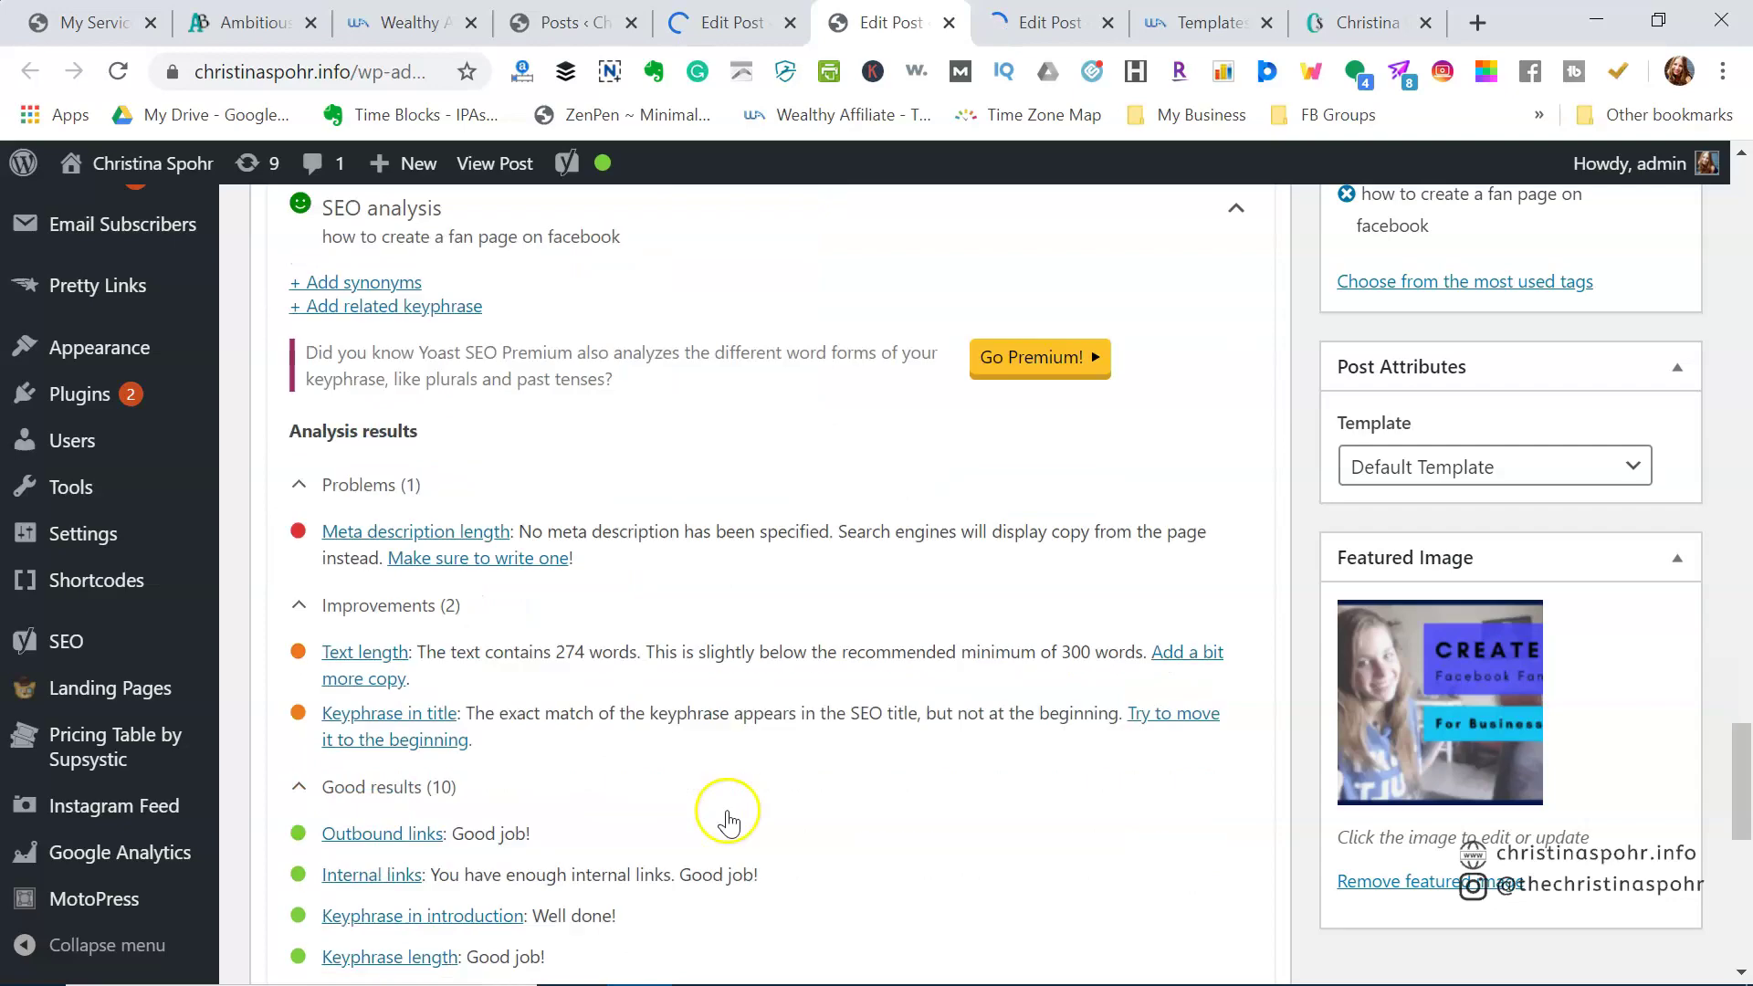
- Review the fan page post's remaining Yoast SEO results for meta description, text length and keyphrase in title
scroll(401, 833, "up", 20)
left_click(1267, 708)
scroll(1305, 716, "down", 15)
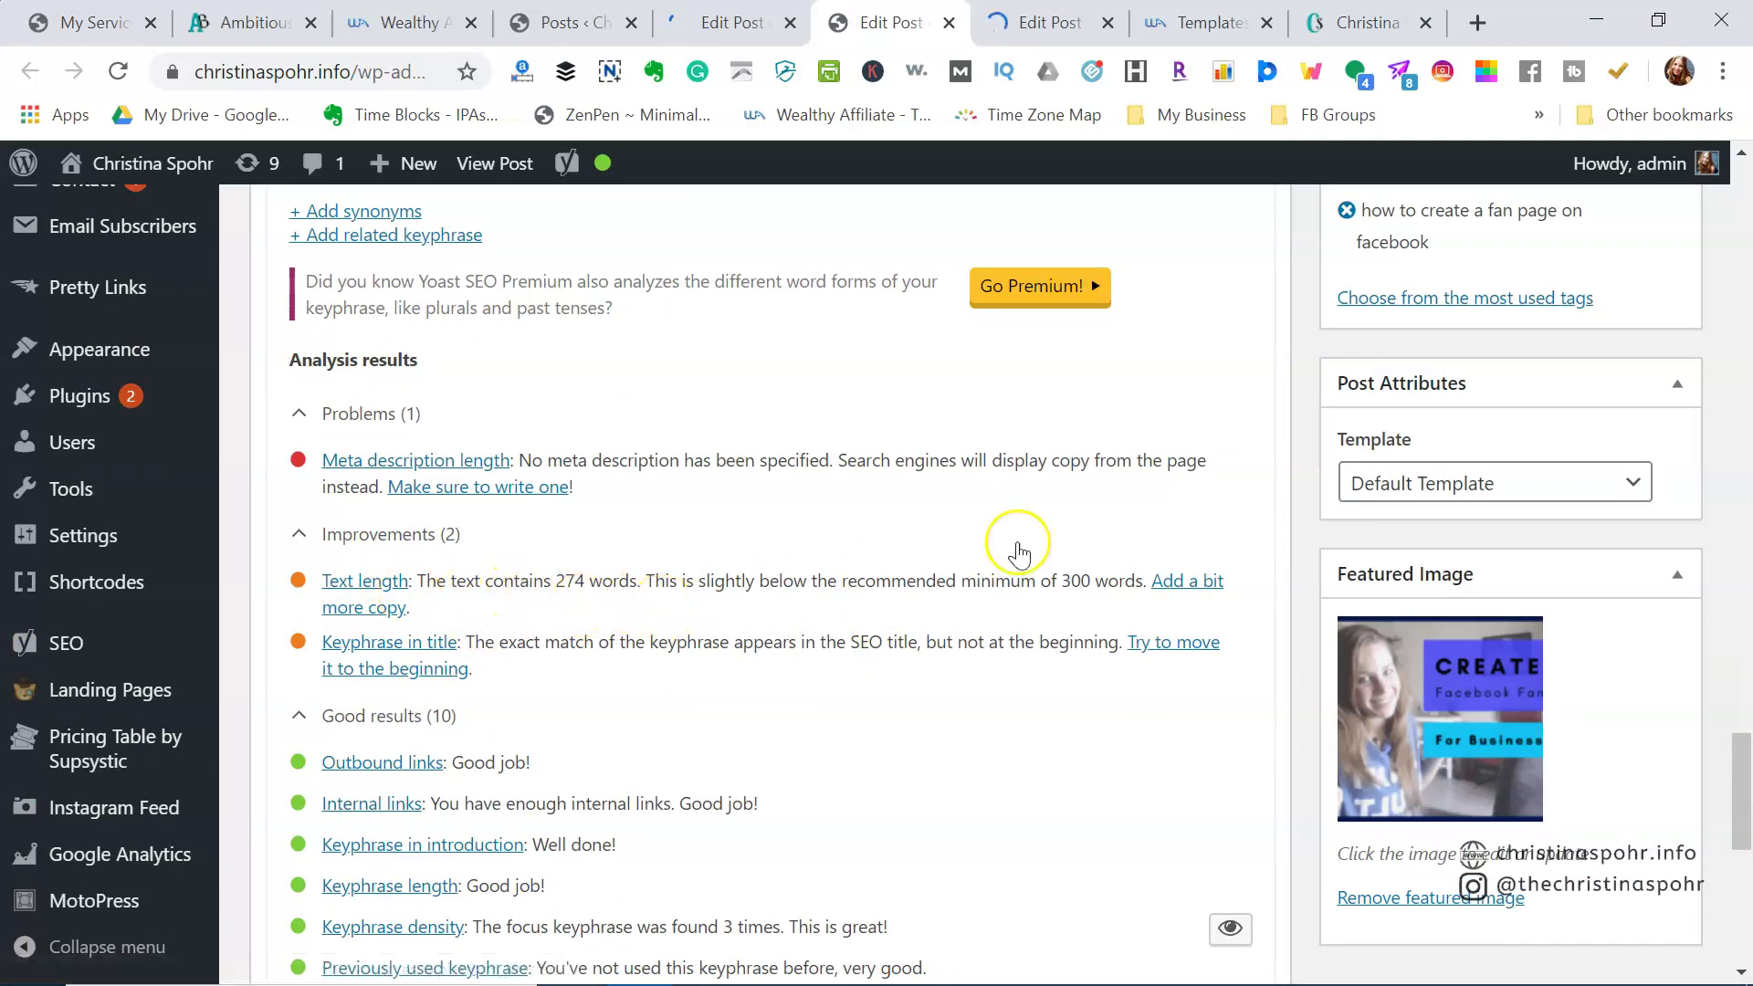
scroll(1093, 584, "up", 20)
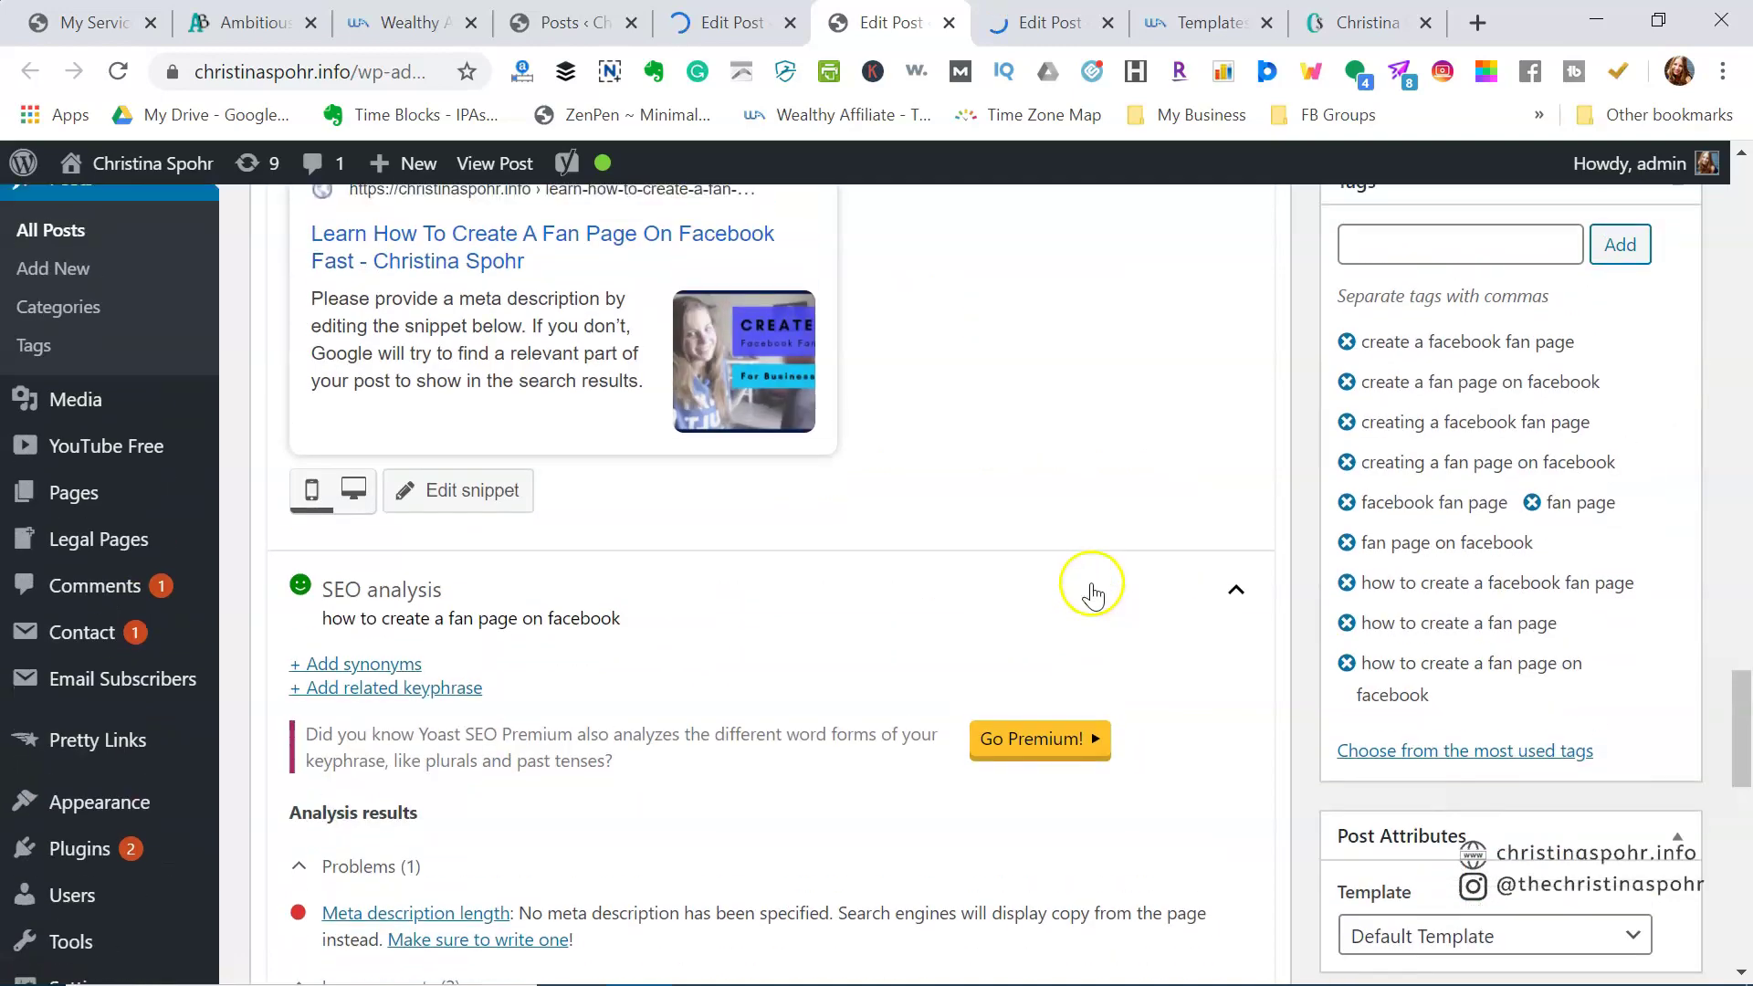
- Read through the fan page post's body from the title and video to the closing P.S. line to review its structure
scroll(1096, 581, "up", 5)
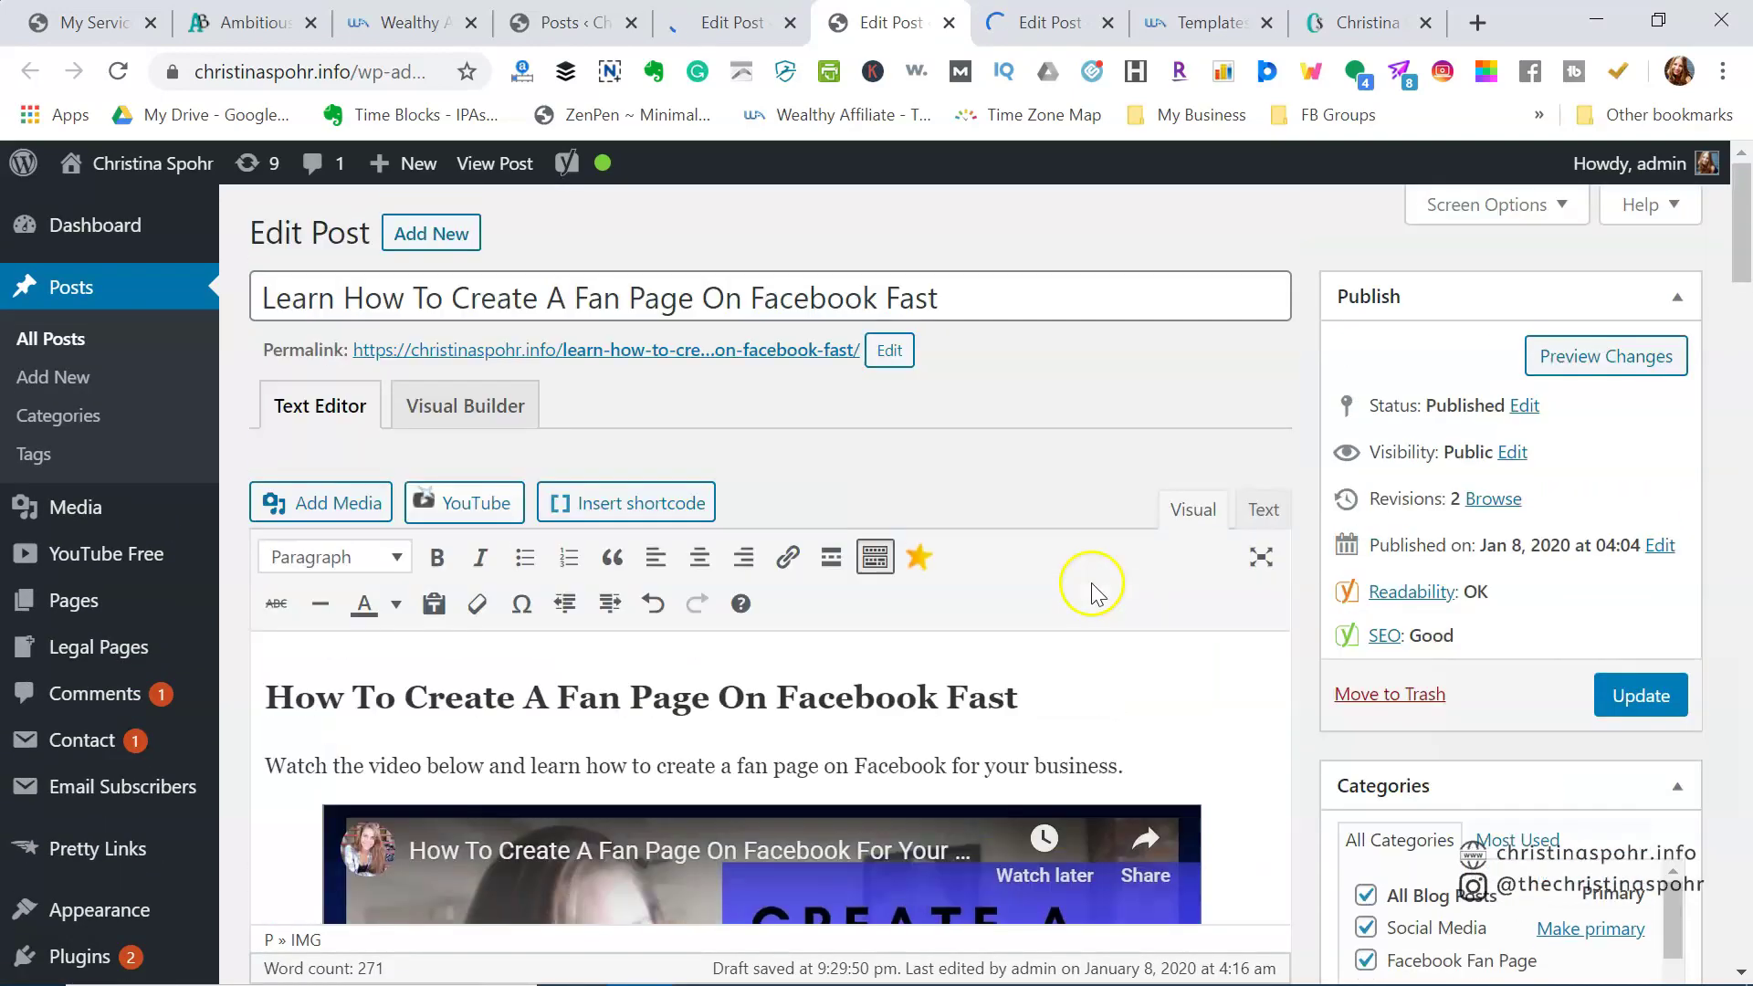
scroll(1100, 576, "down", 5)
scroll(1024, 629, "down", 12)
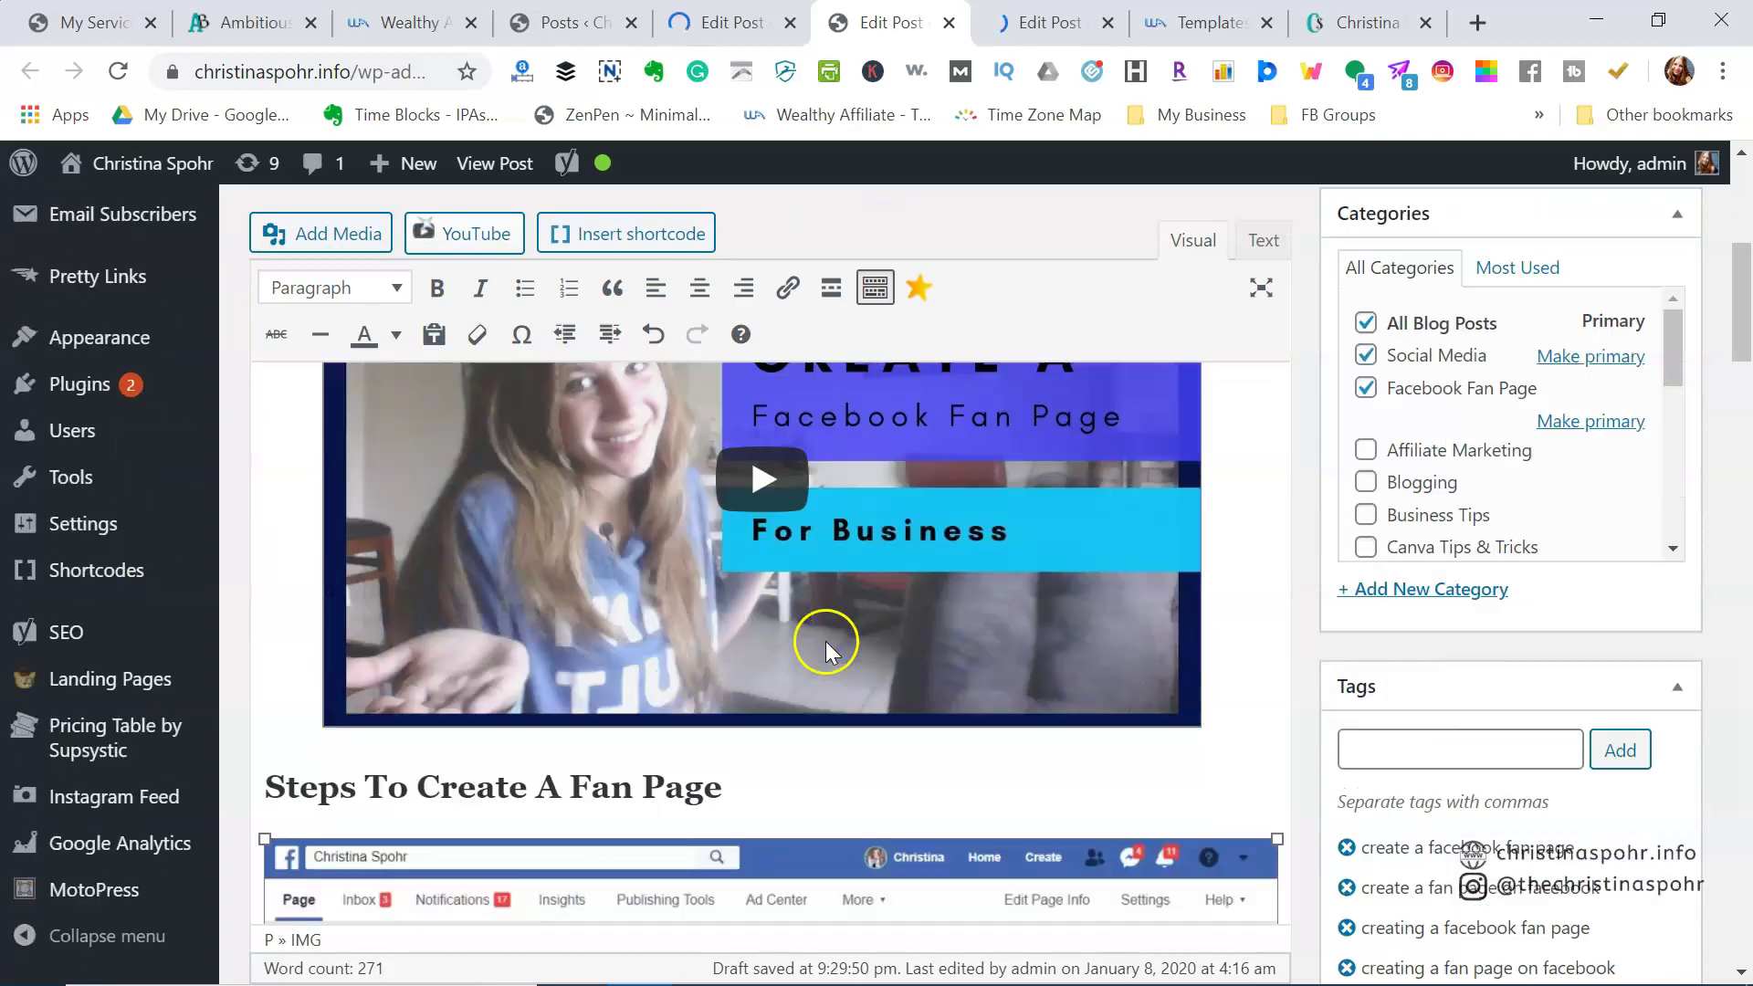
scroll(827, 642, "down", 2)
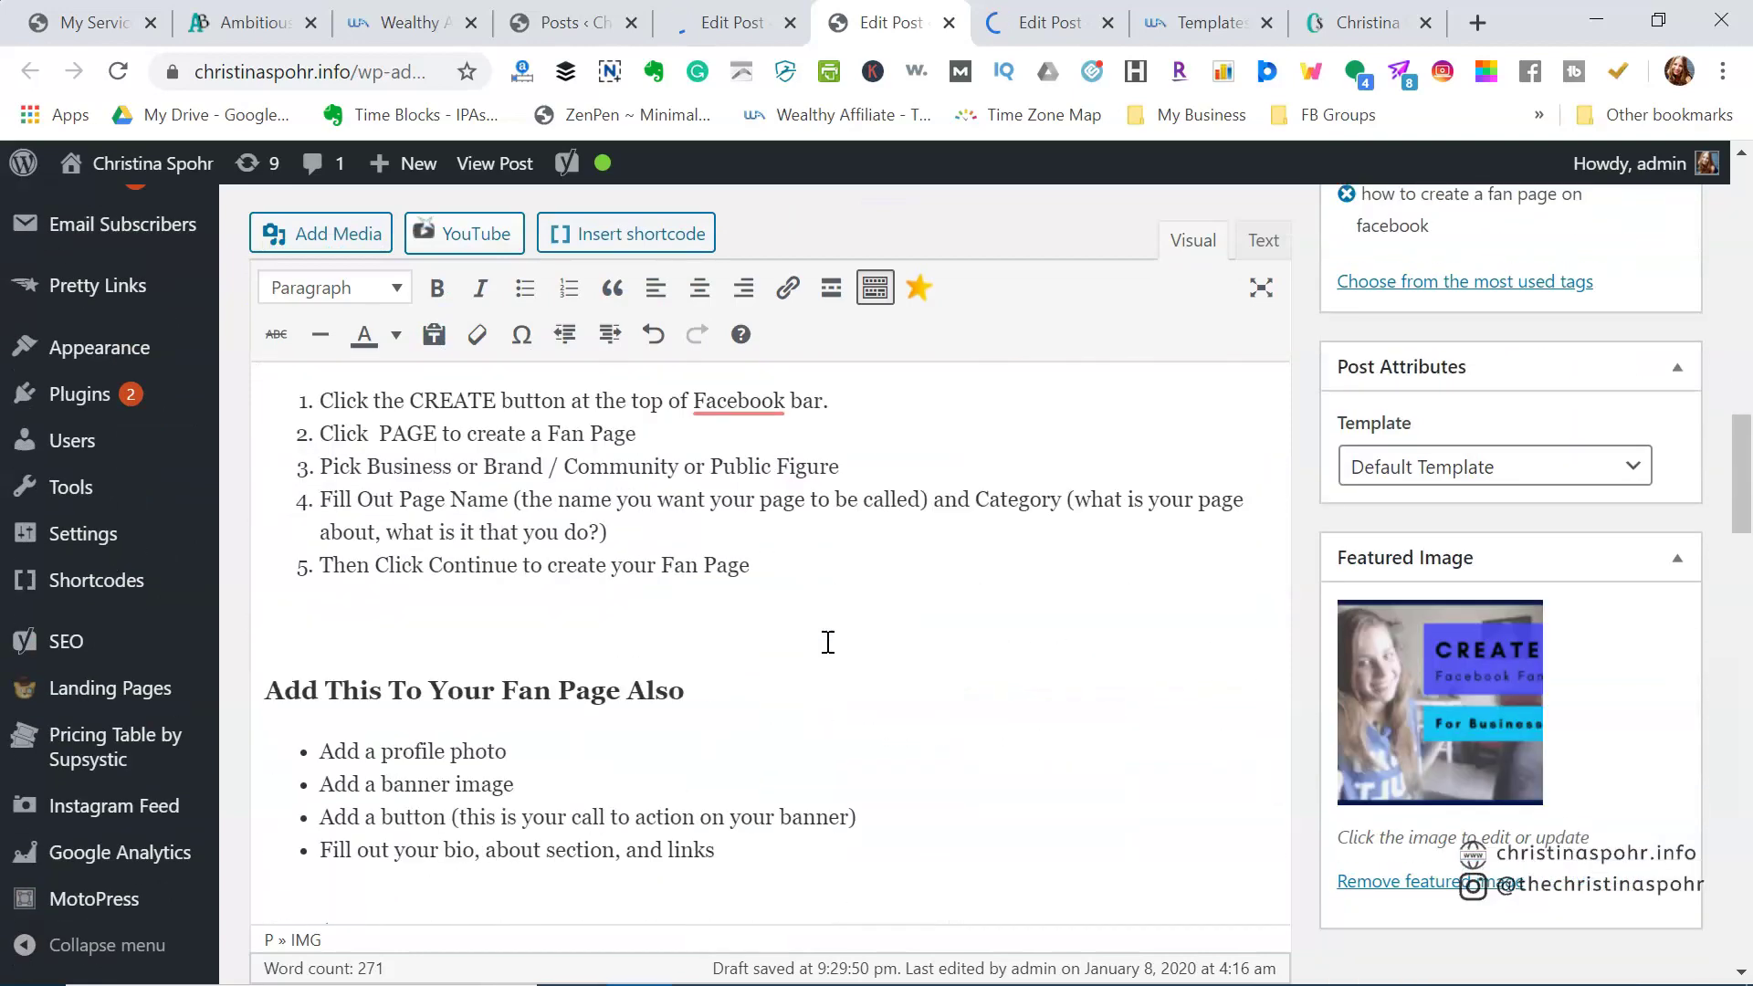
scroll(827, 642, "up", 12)
scroll(827, 642, "down", 7)
scroll(827, 642, "down", 1)
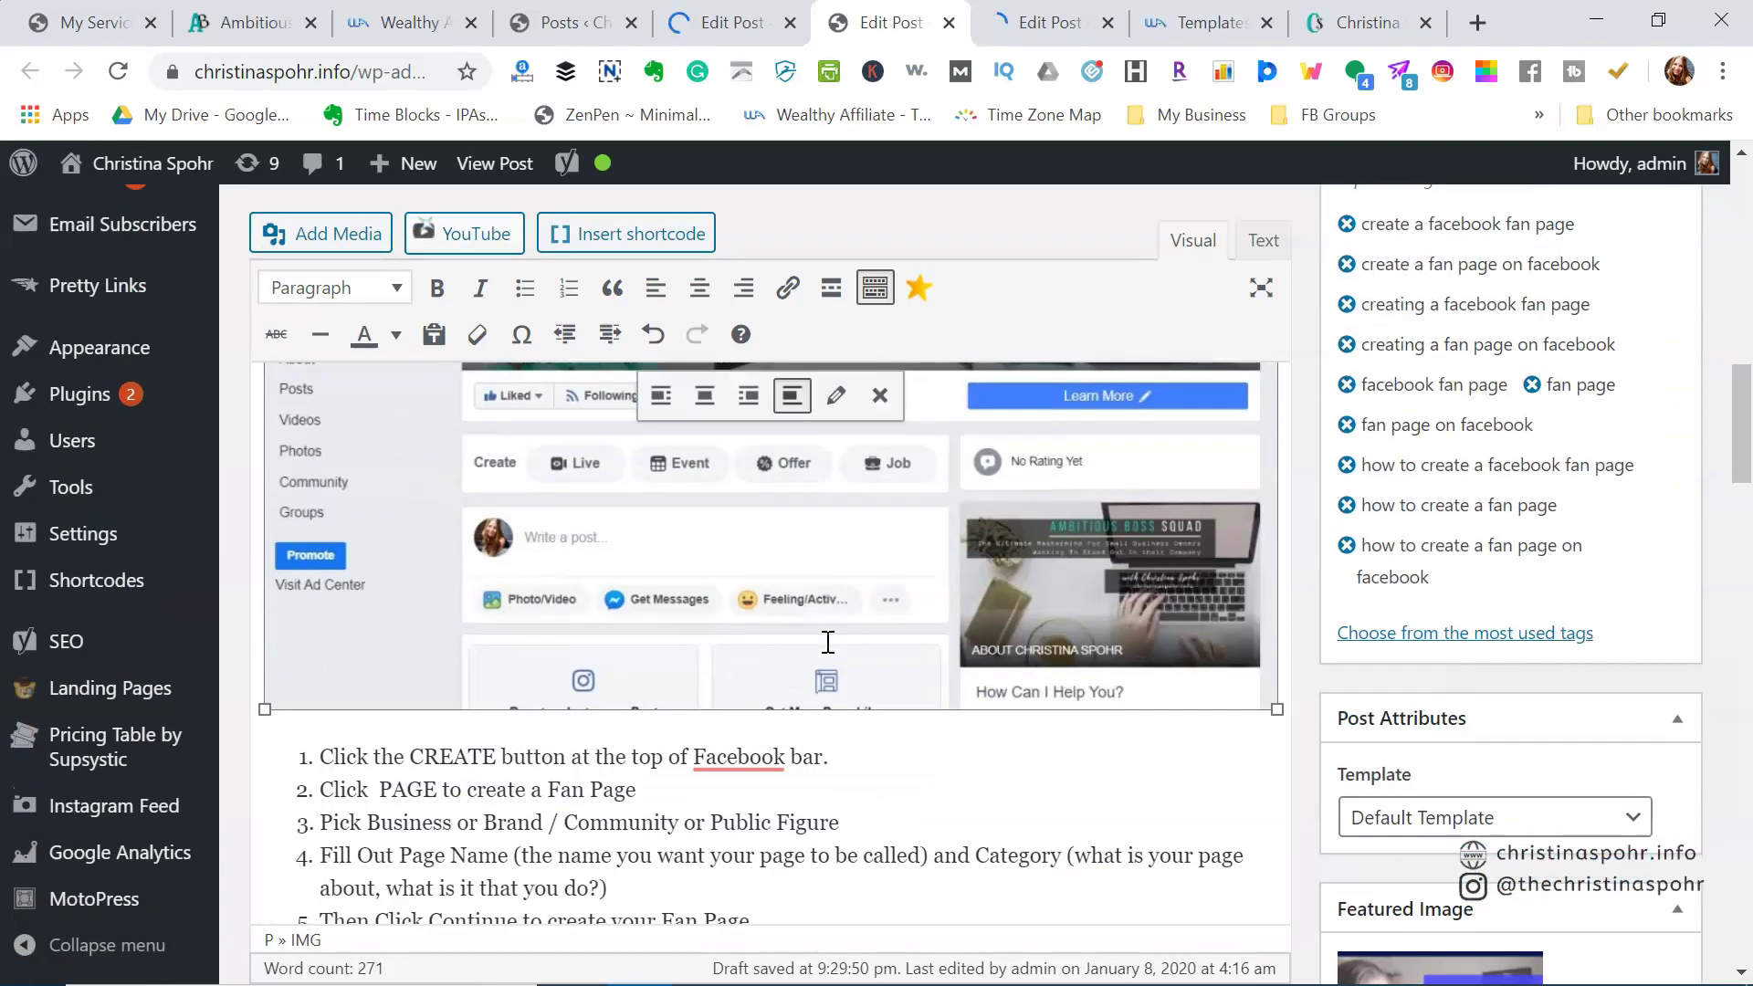
scroll(827, 642, "down", 4)
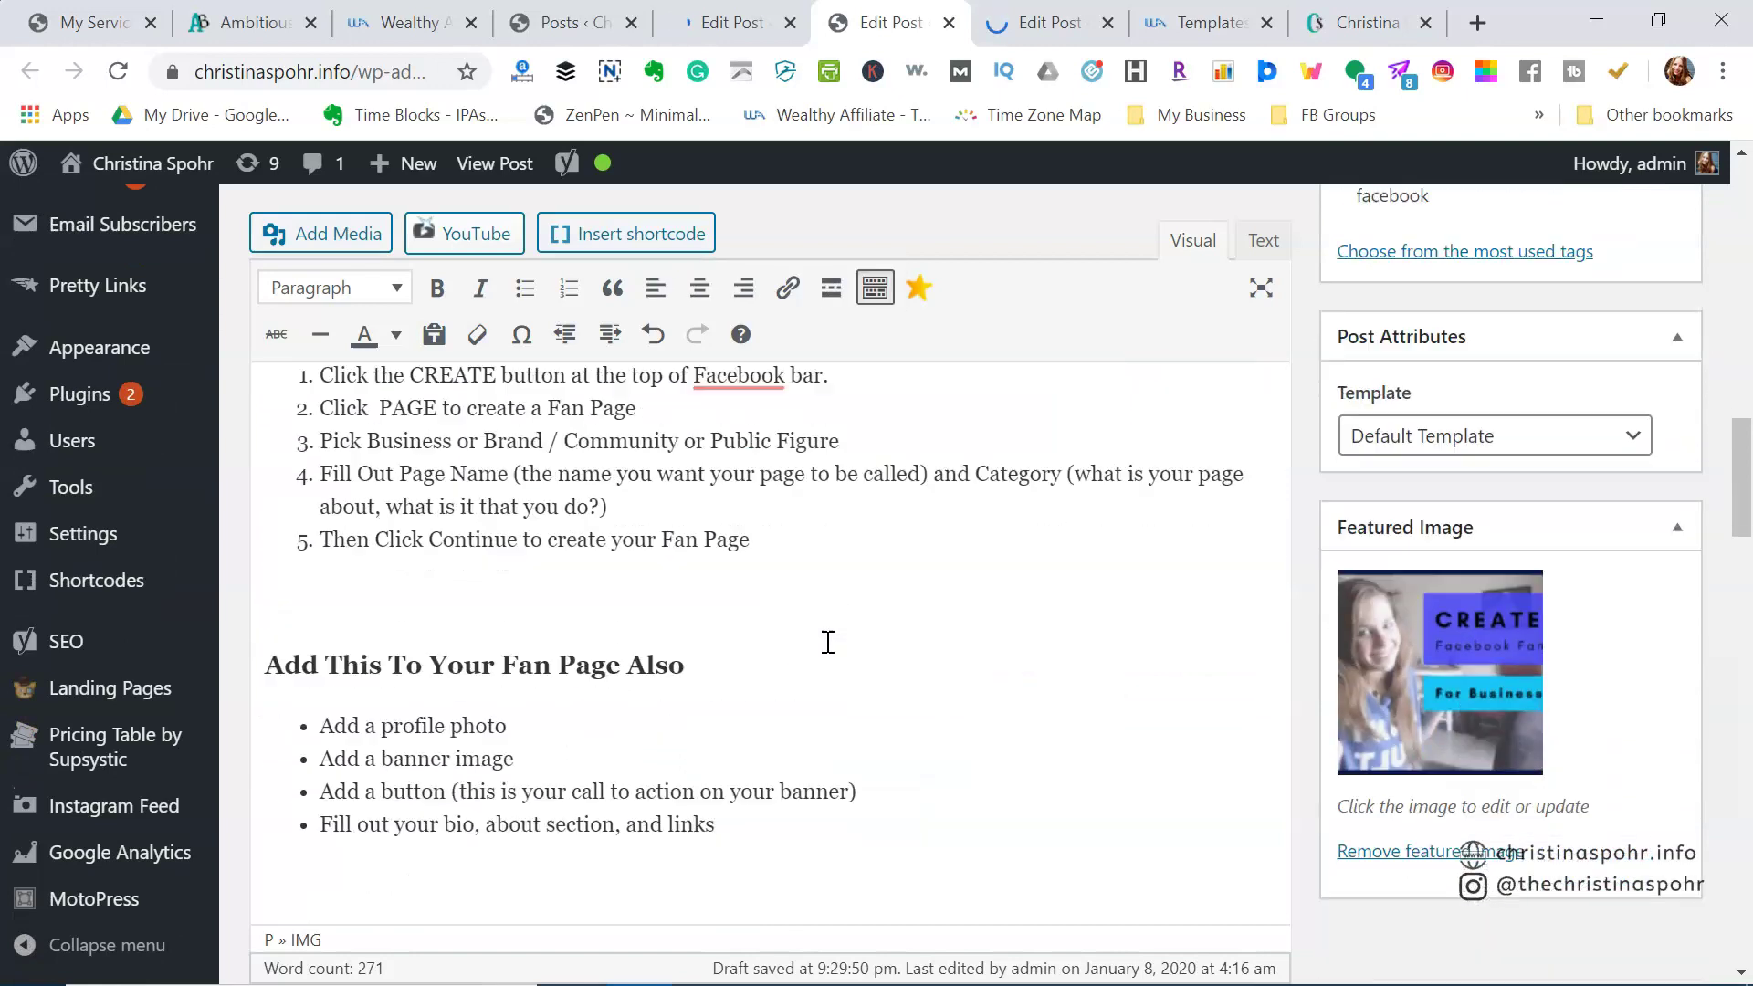
scroll(828, 642, "down", 3)
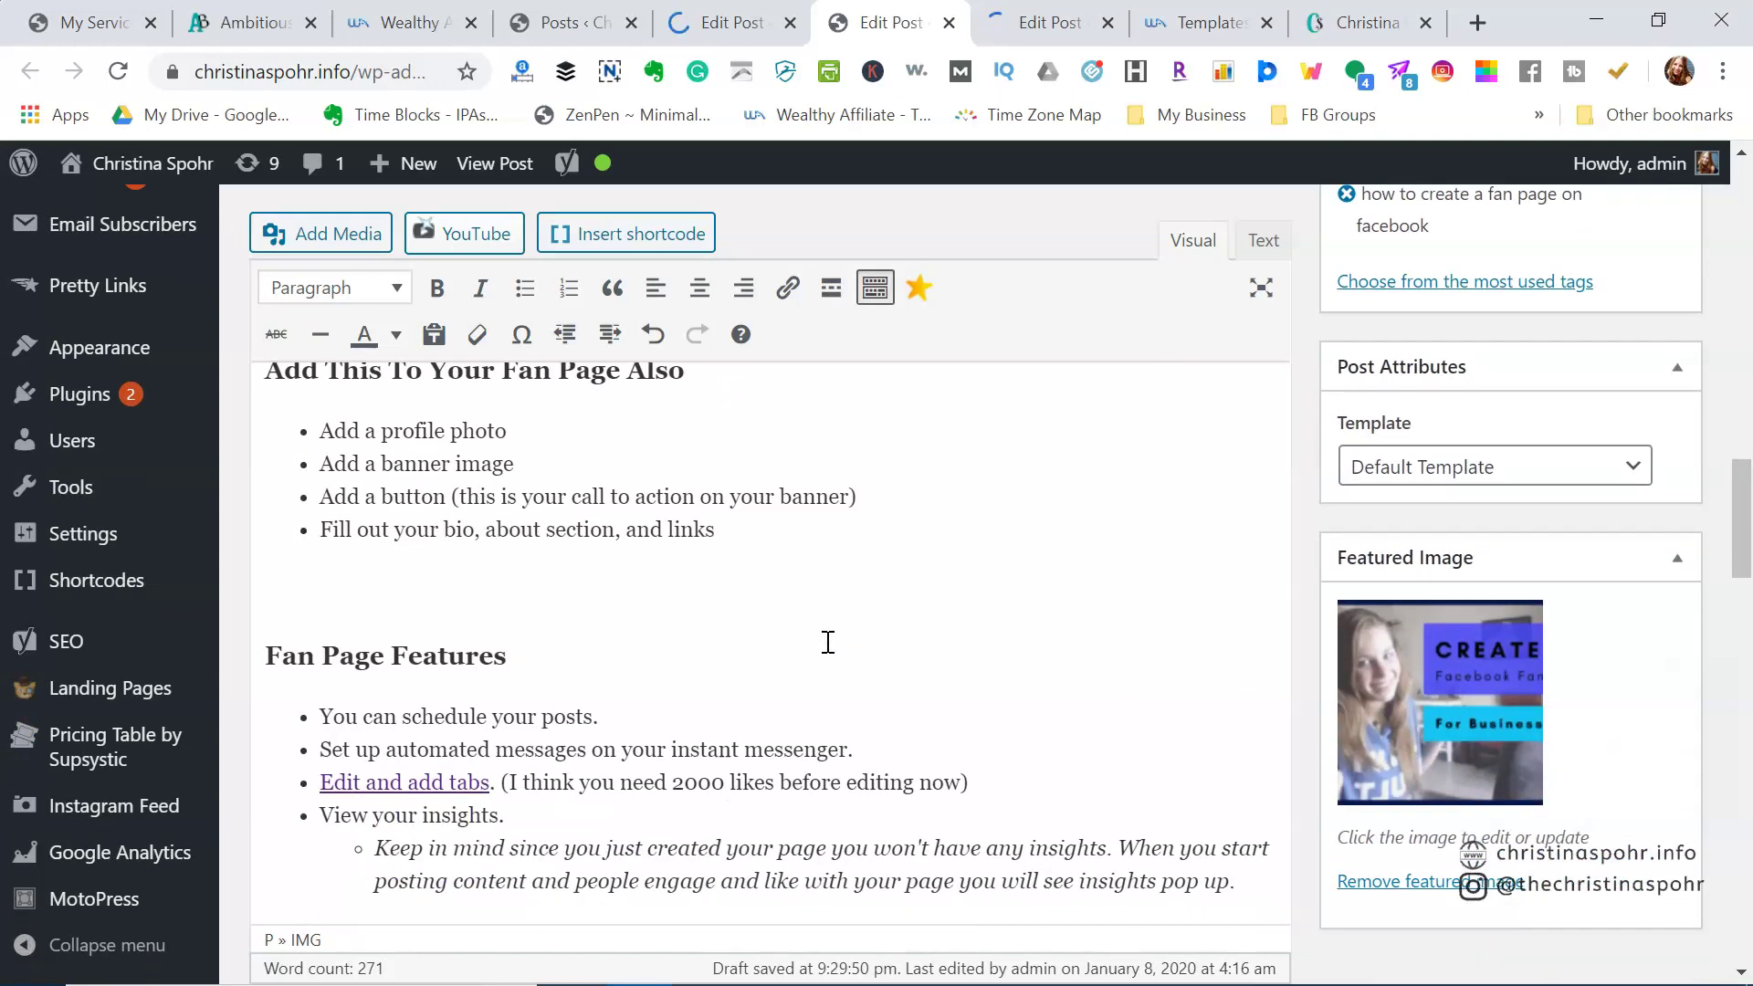
scroll(828, 642, "down", 5)
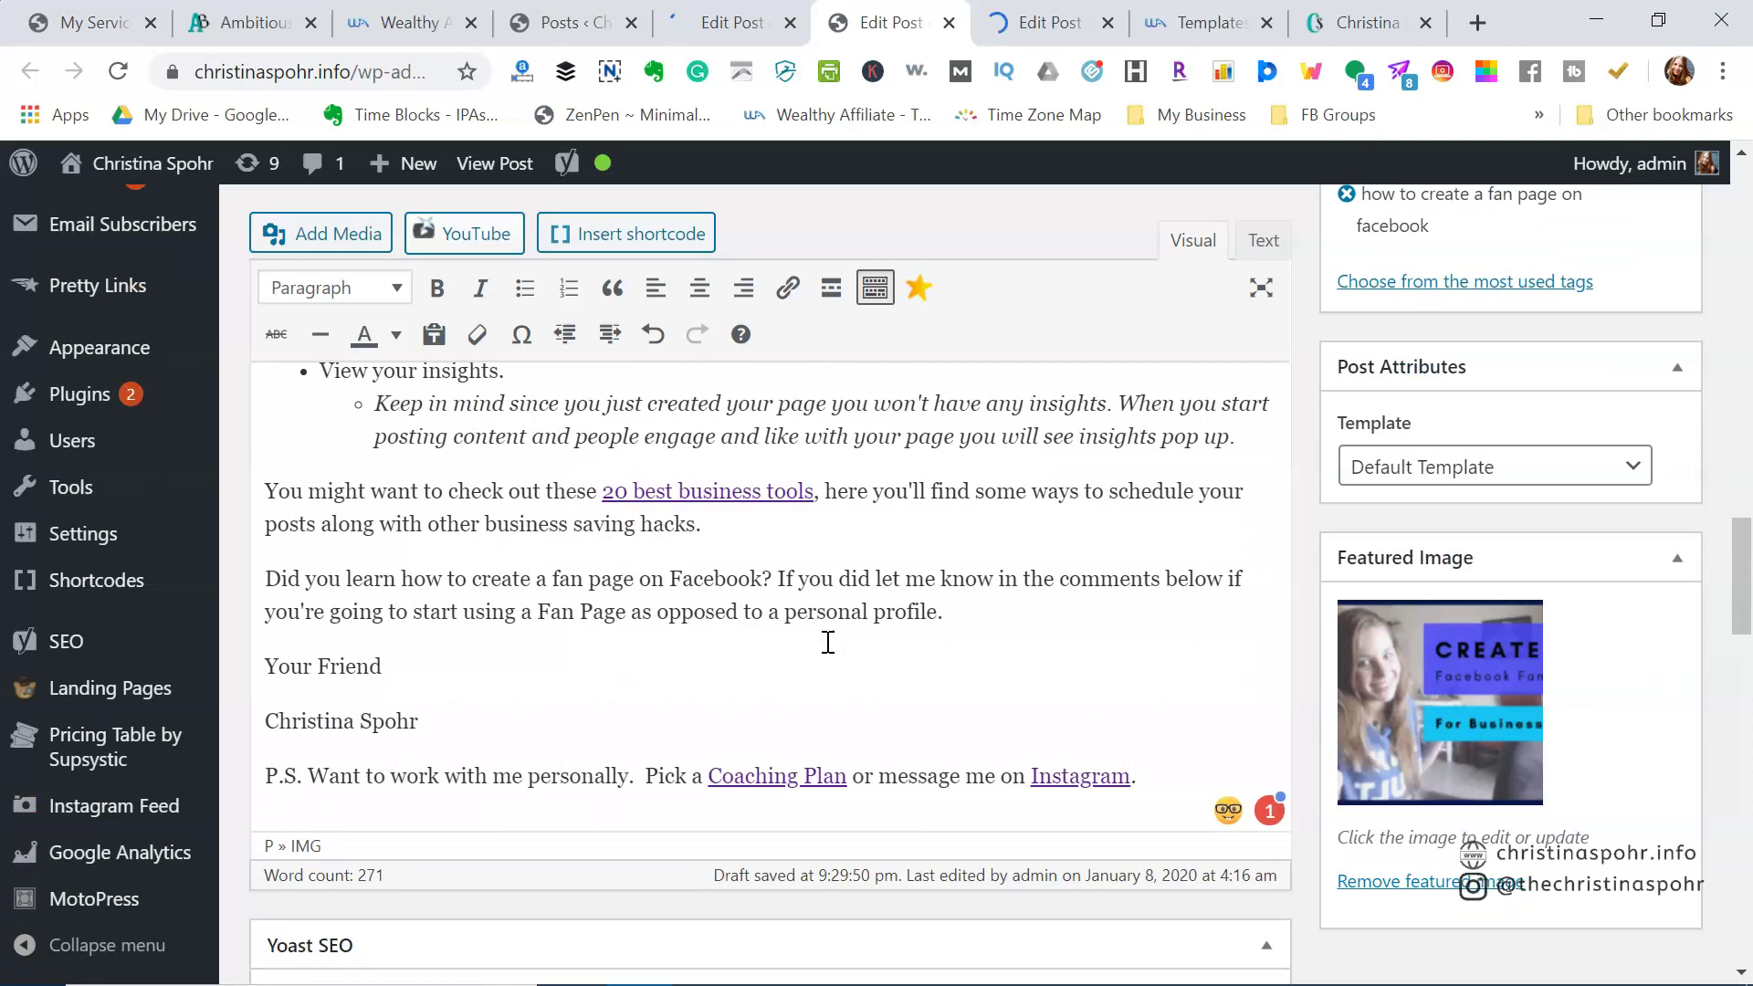
scroll(828, 641, "down", 2)
- Re-examine the post's images, "Fan Page Features" list, internal link paragraph and closing call to action
scroll(828, 642, "up", 14)
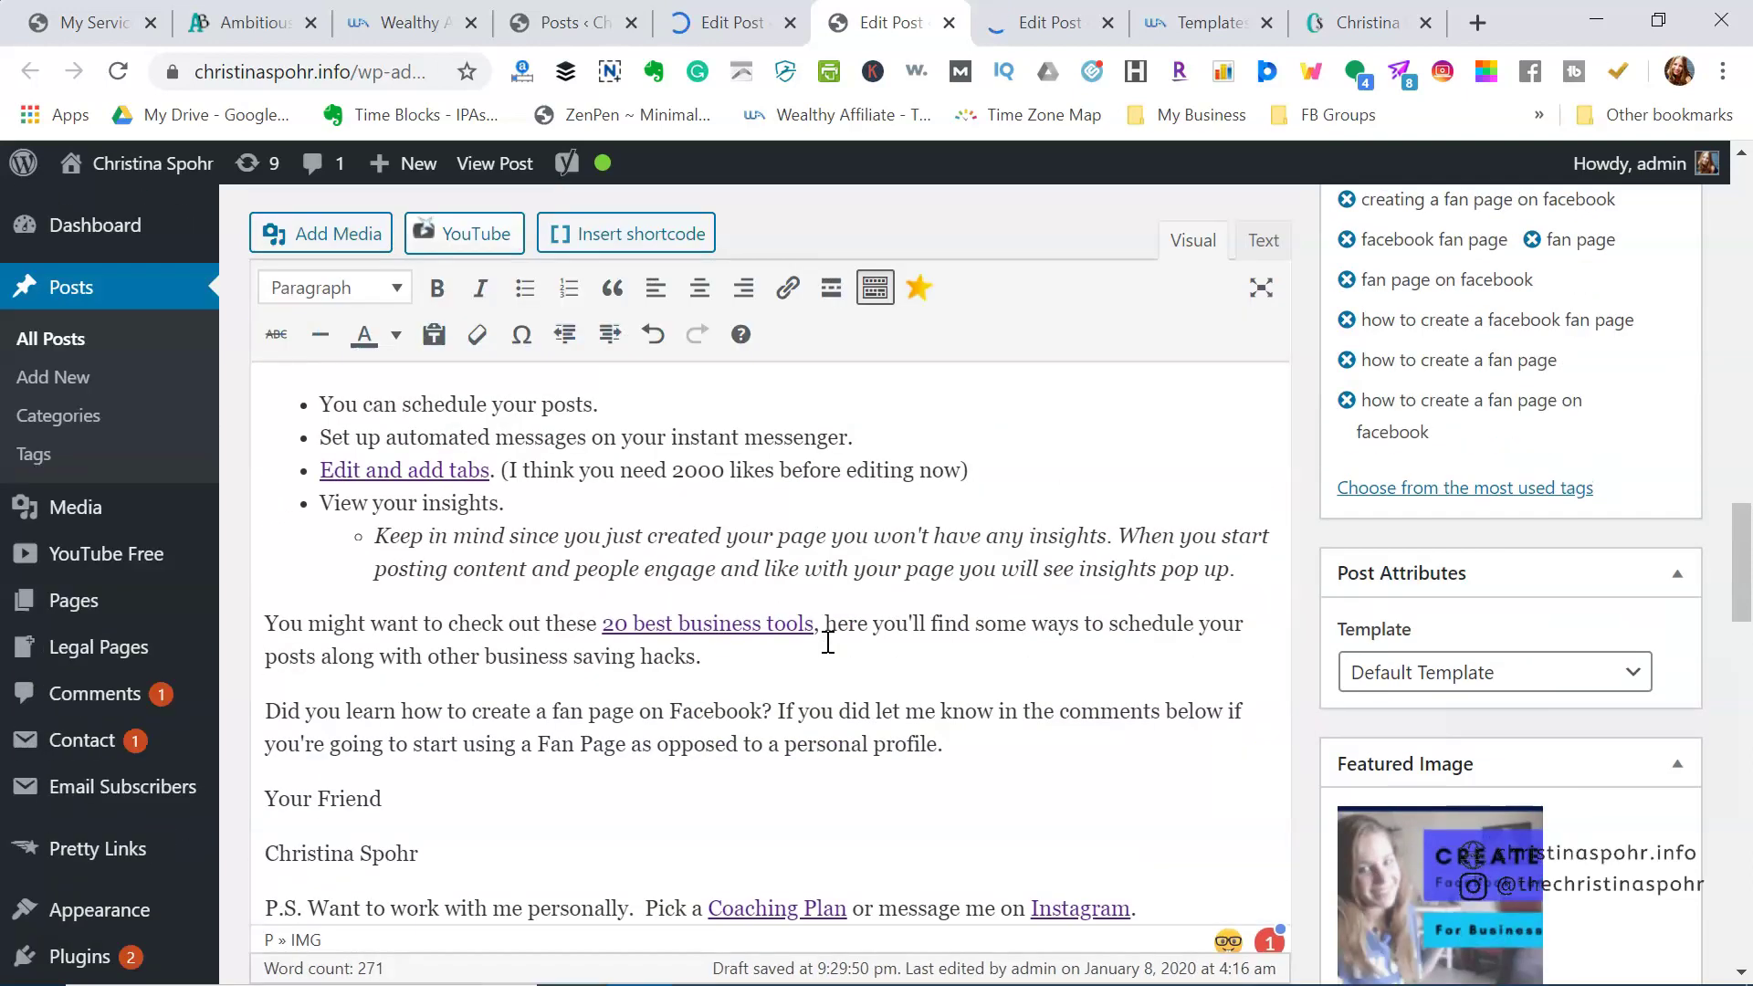
scroll(828, 642, "down", 3)
scroll(828, 642, "up", 10)
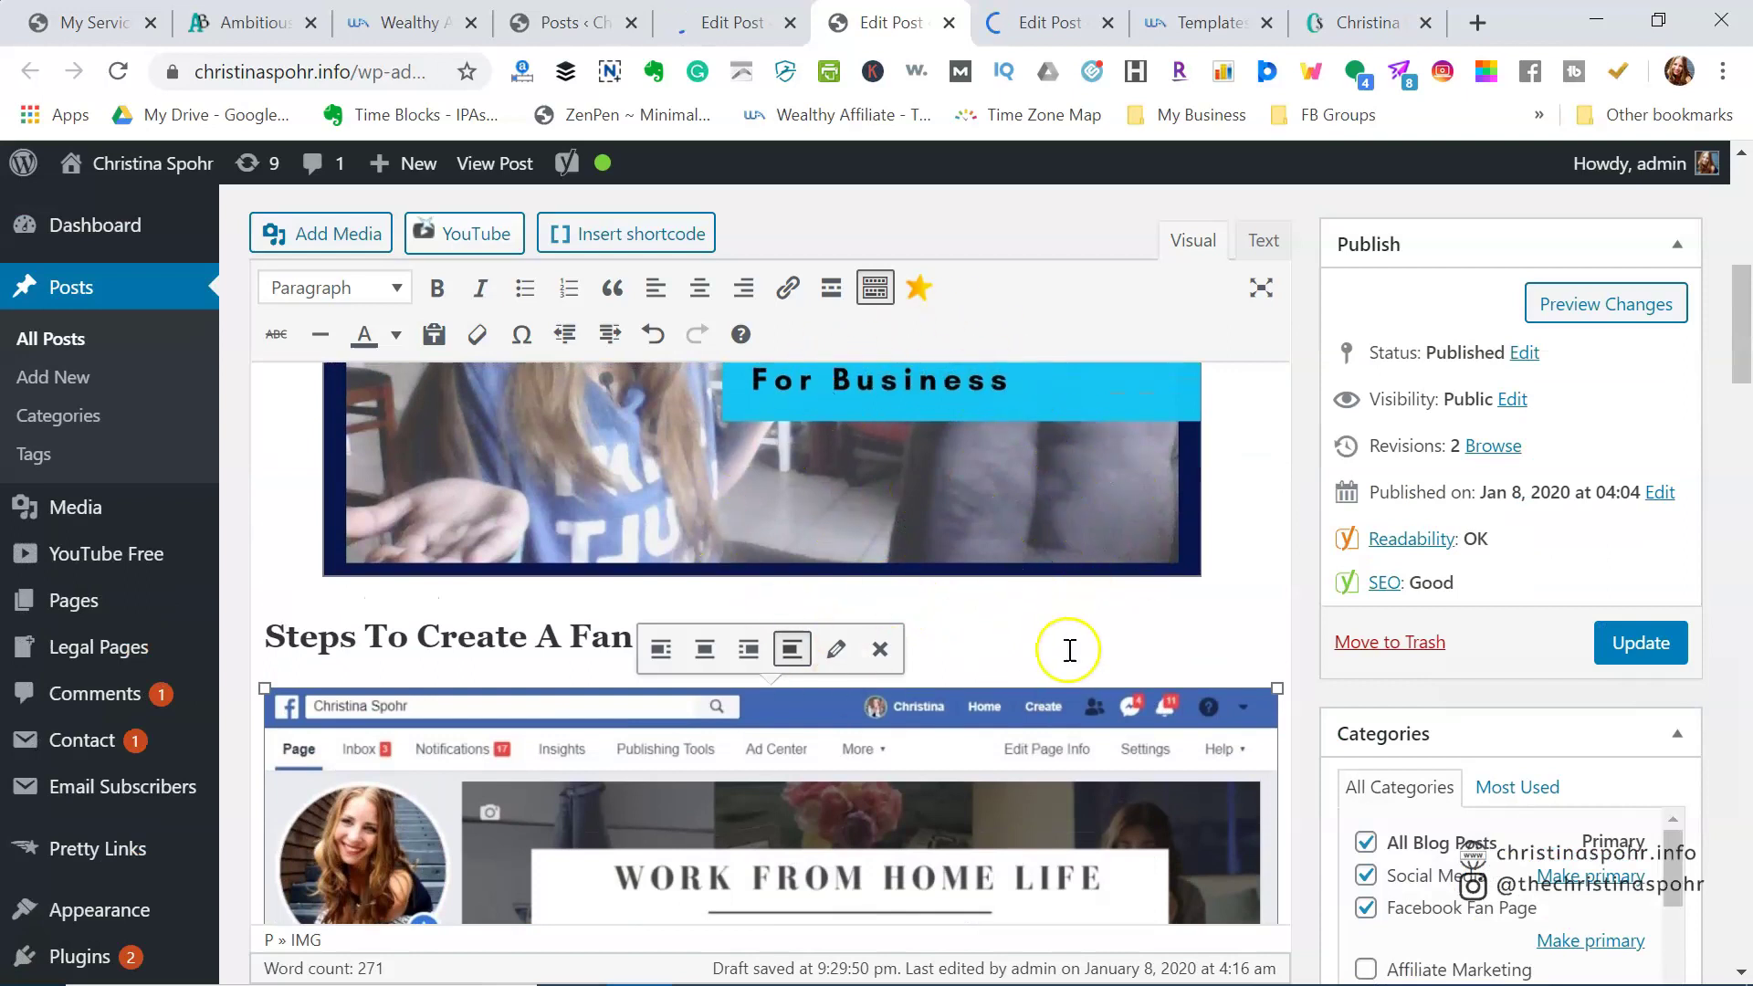
scroll(1065, 646, "down", 5)
scroll(1065, 647, "down", 15)
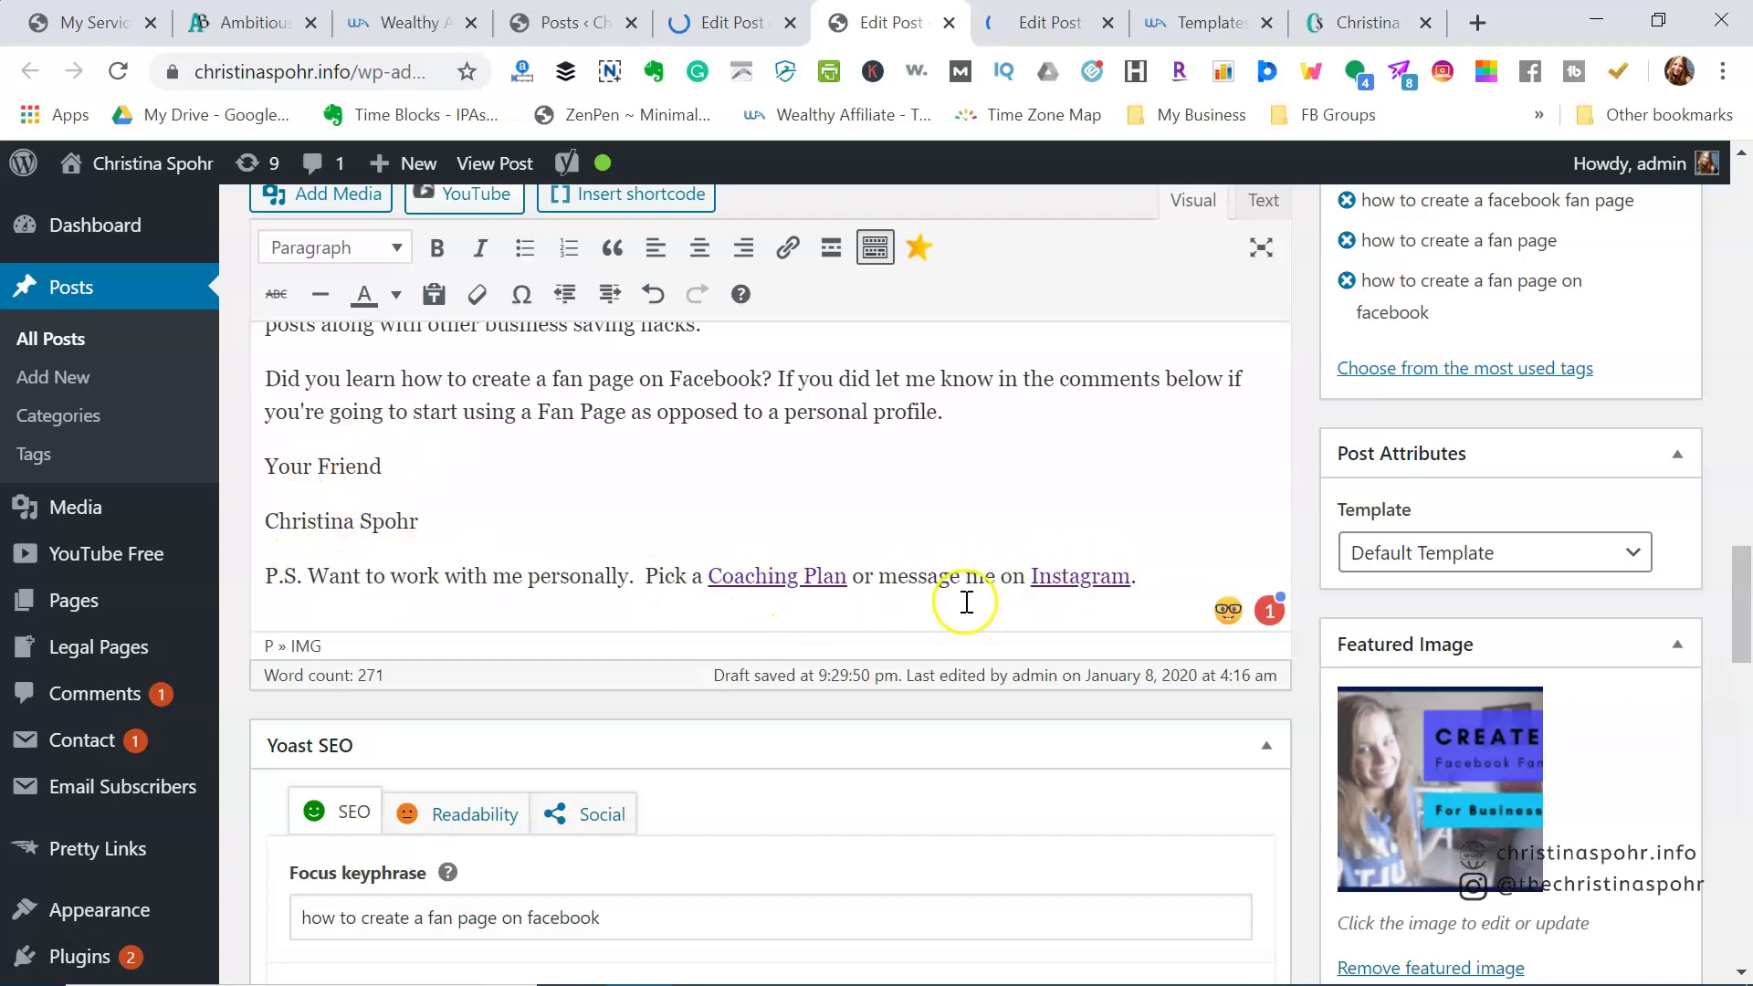
scroll(644, 520, "up", 3)
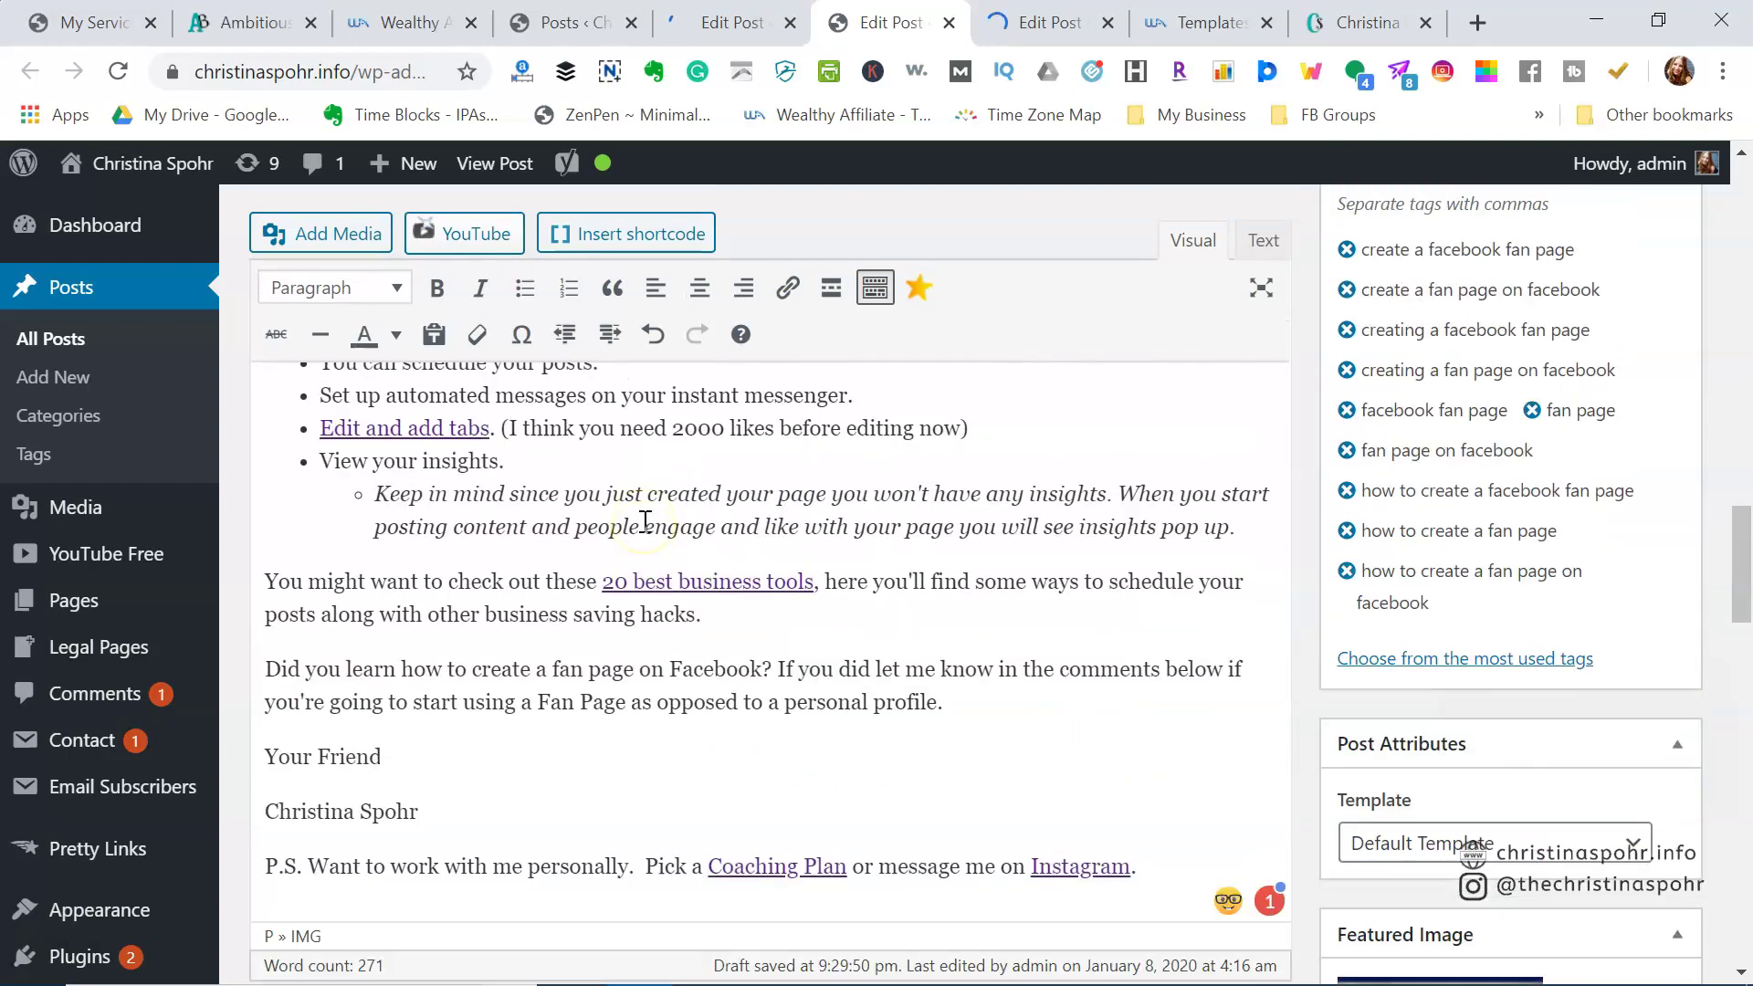
scroll(644, 520, "up", 2)
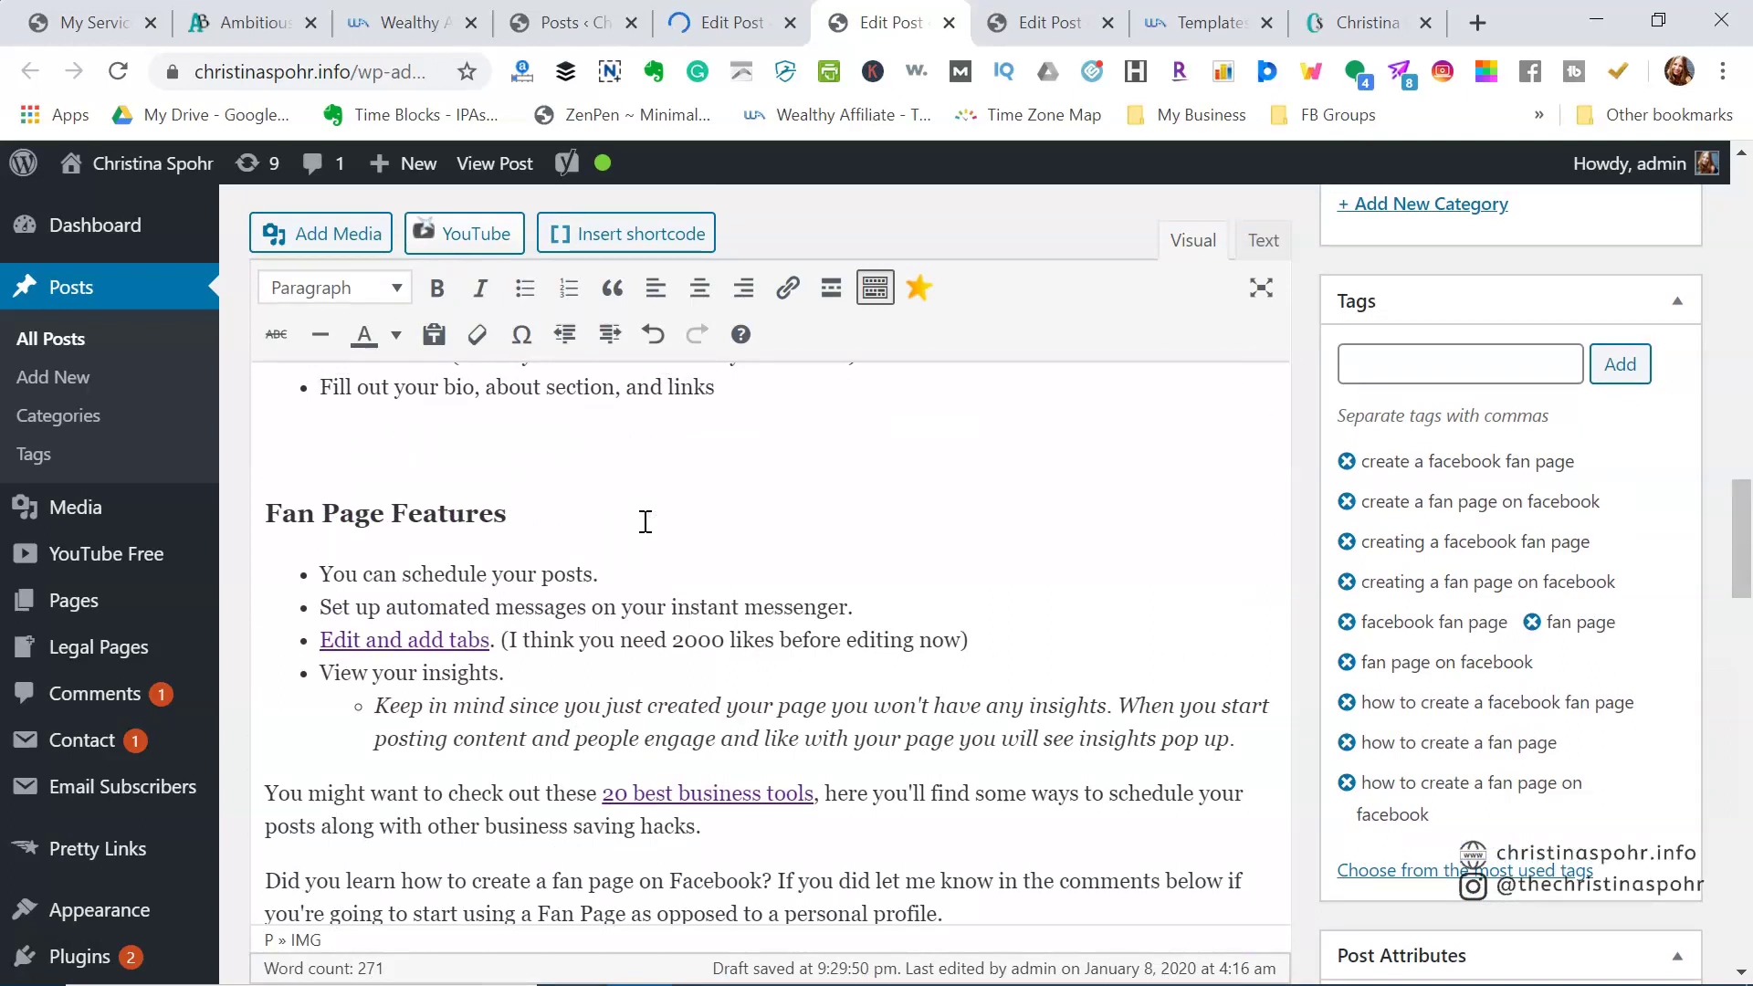
scroll(644, 521, "down", 2)
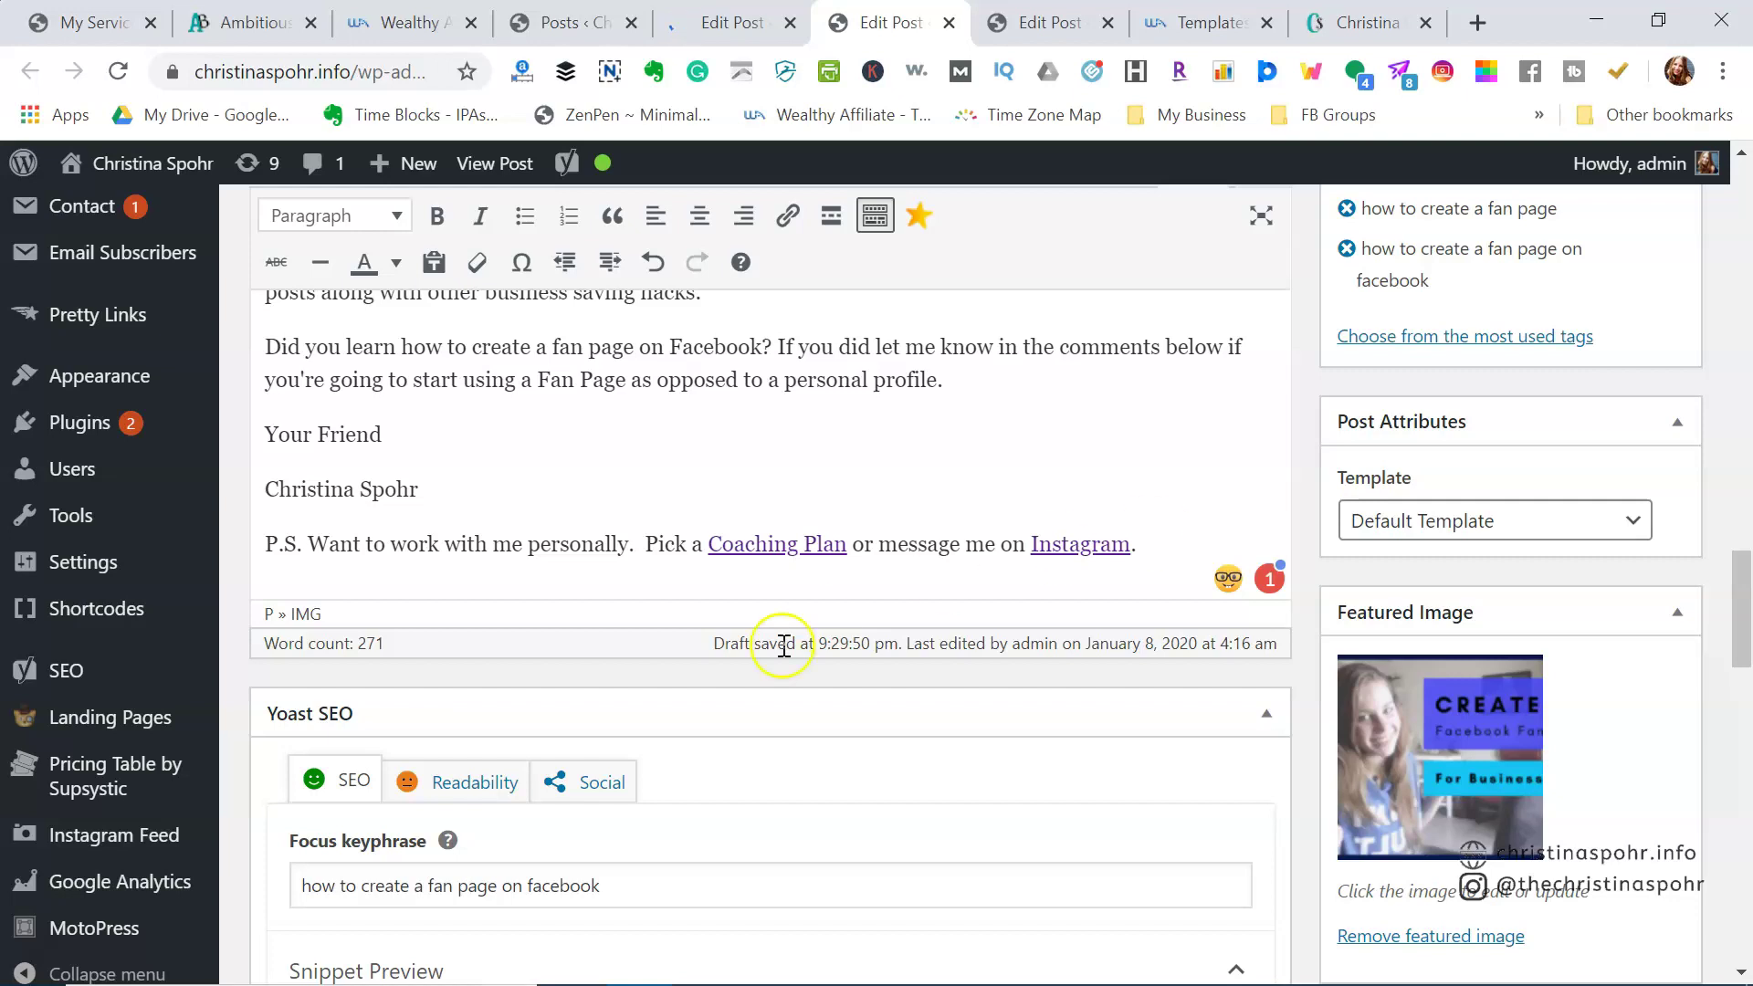
- Check the post's overall SEO and readability ratings and examine the problems in the Yoast Readability analysis
scroll(783, 646, "up", 1)
scroll(784, 647, "down", 6)
scroll(783, 651, "down", 3)
scroll(783, 650, "up", 7)
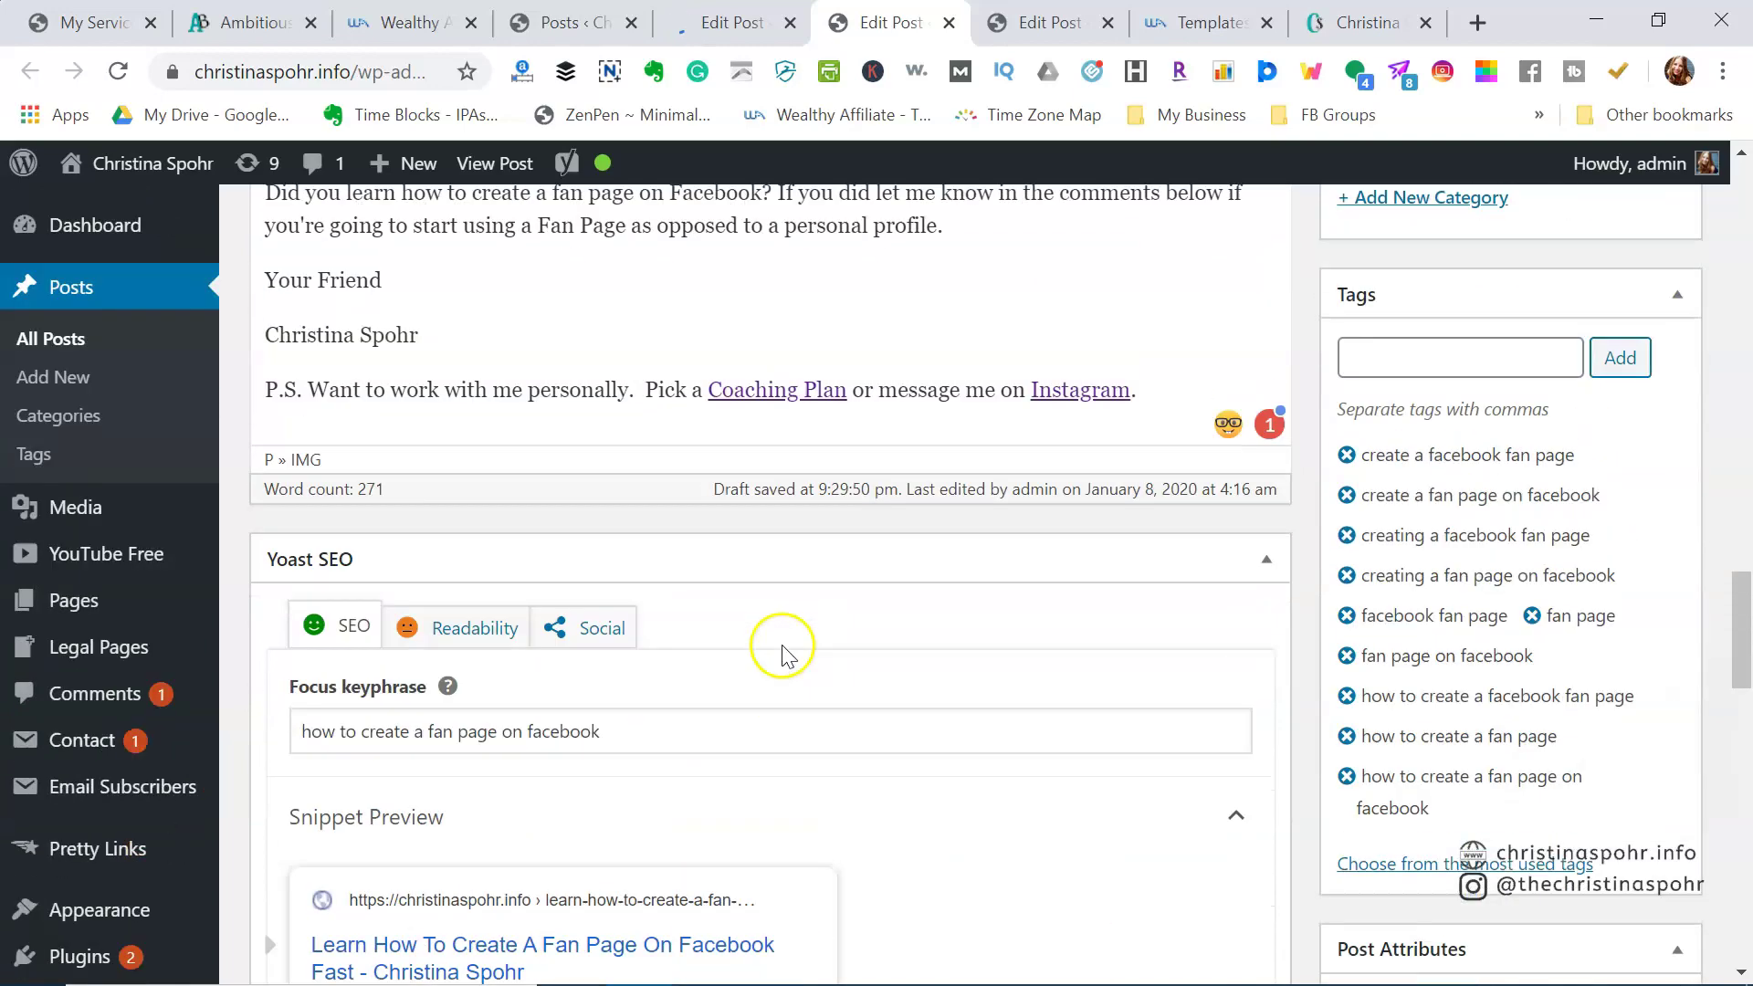
scroll(783, 650, "up", 10)
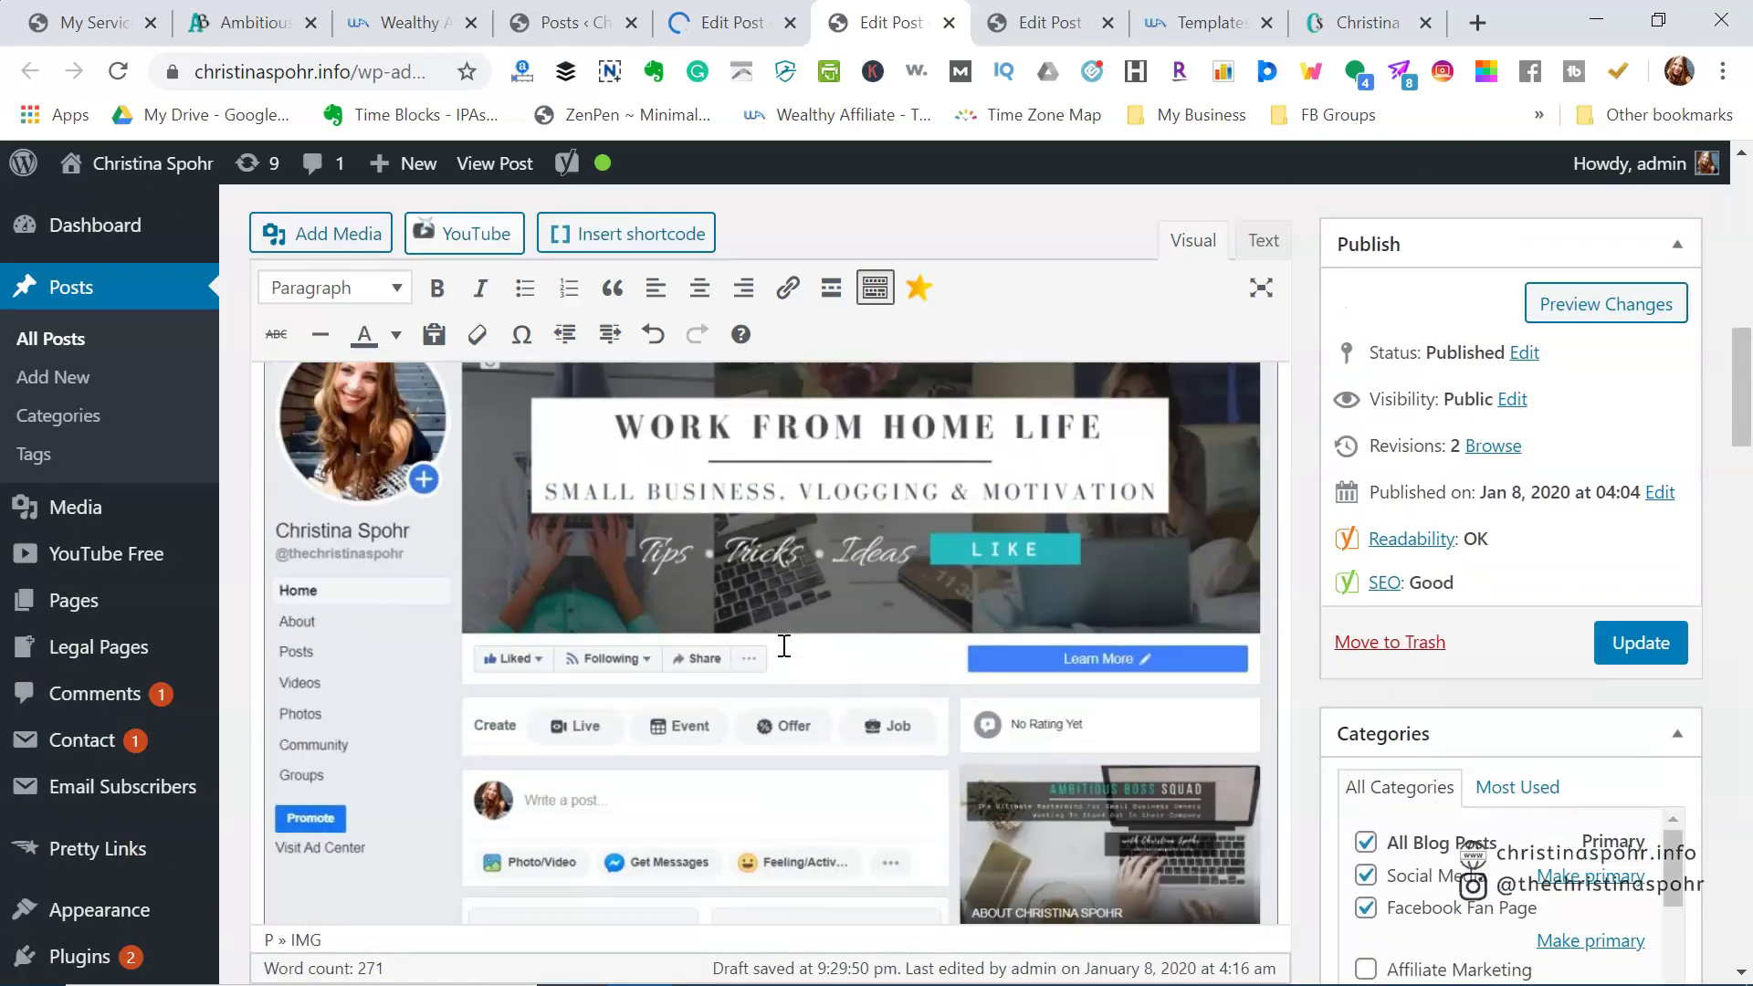
scroll(783, 647, "up", 8)
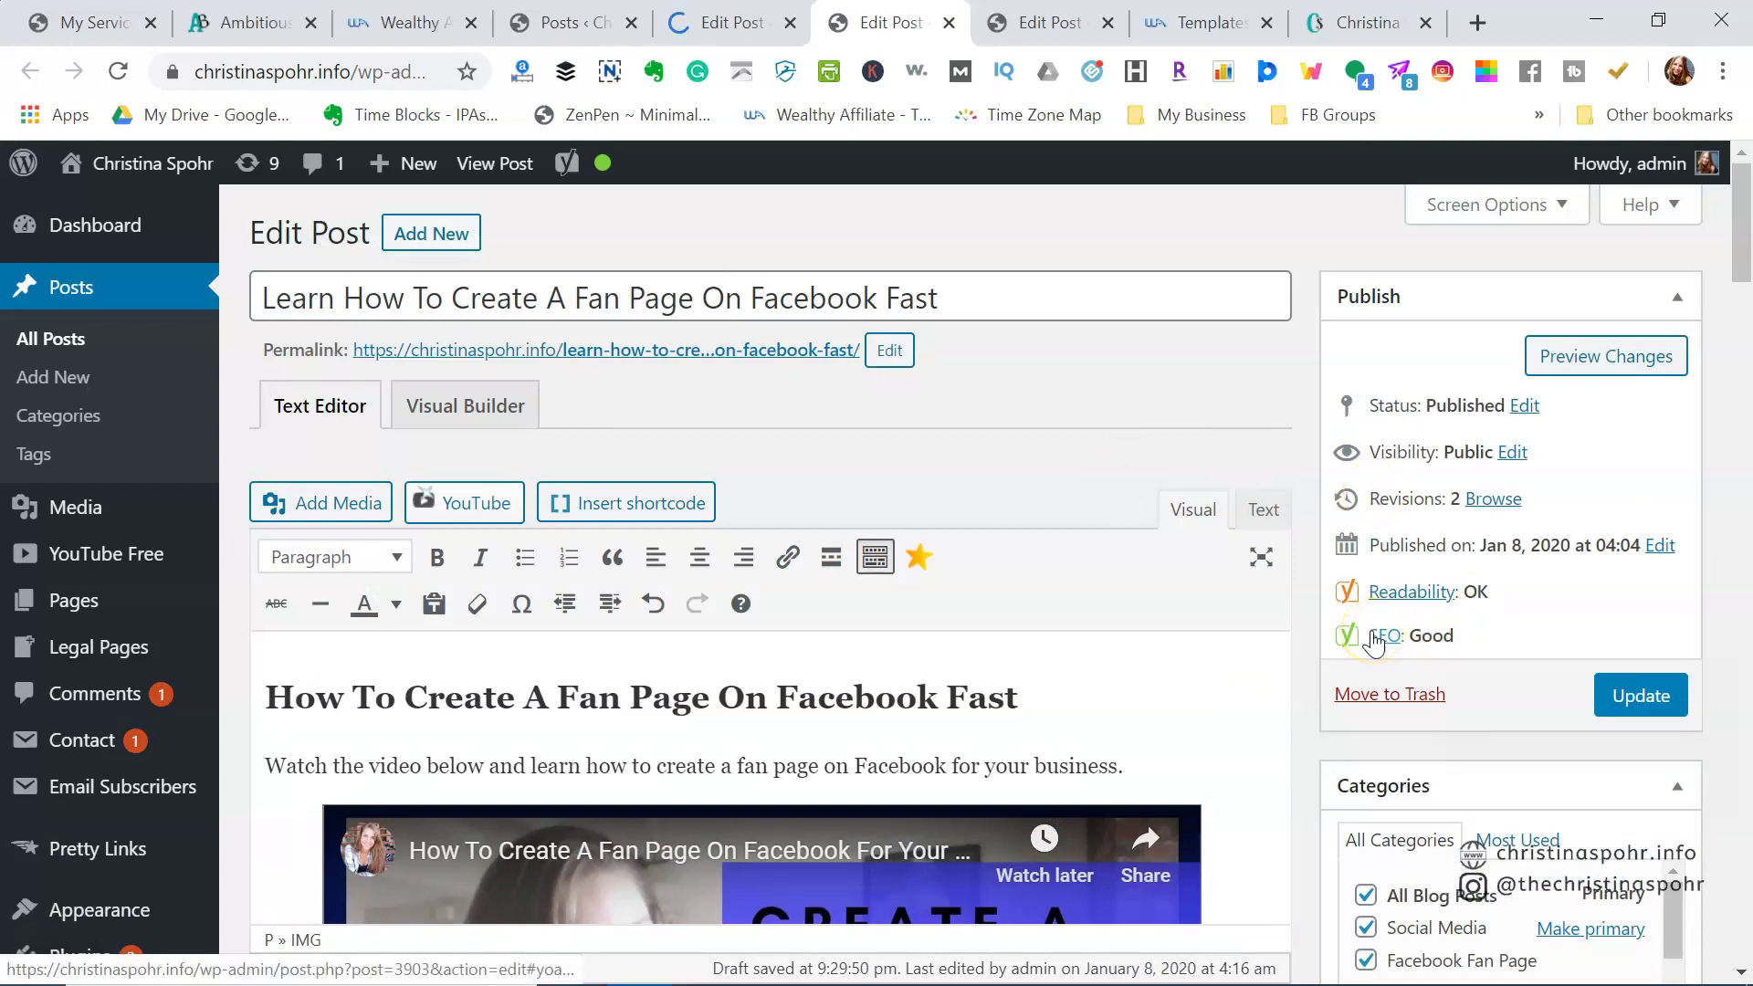
scroll(1165, 600, "down", 5)
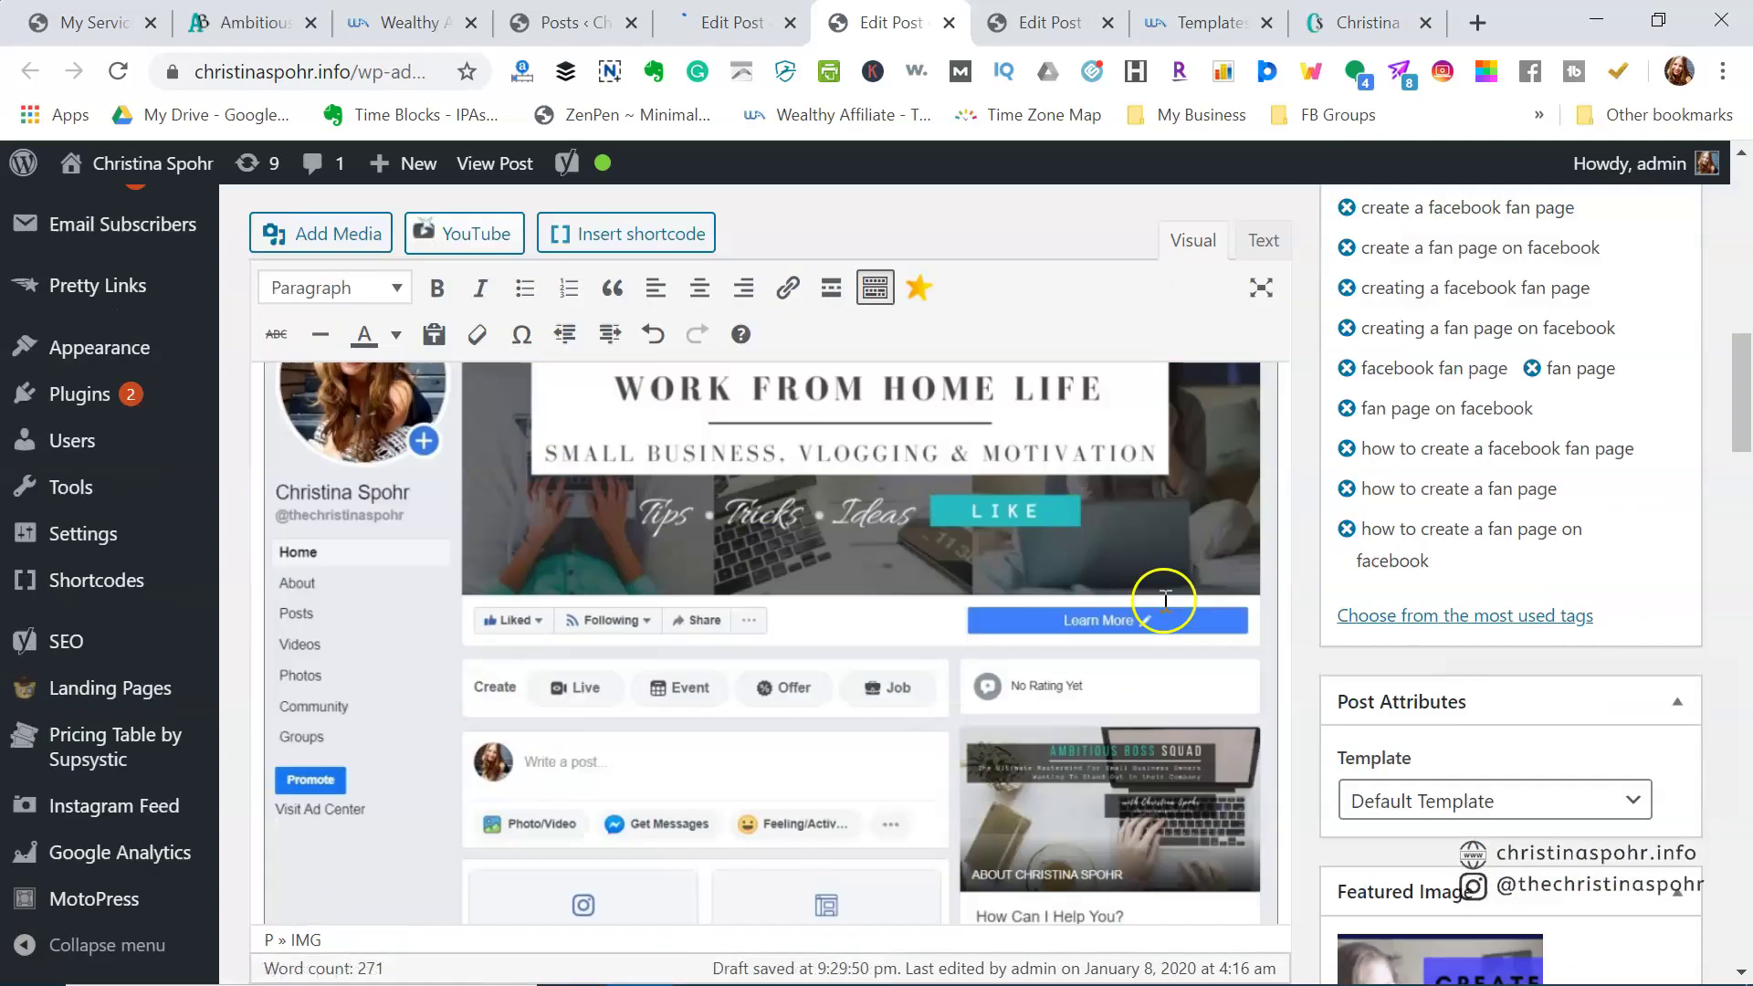
scroll(1165, 600, "down", 10)
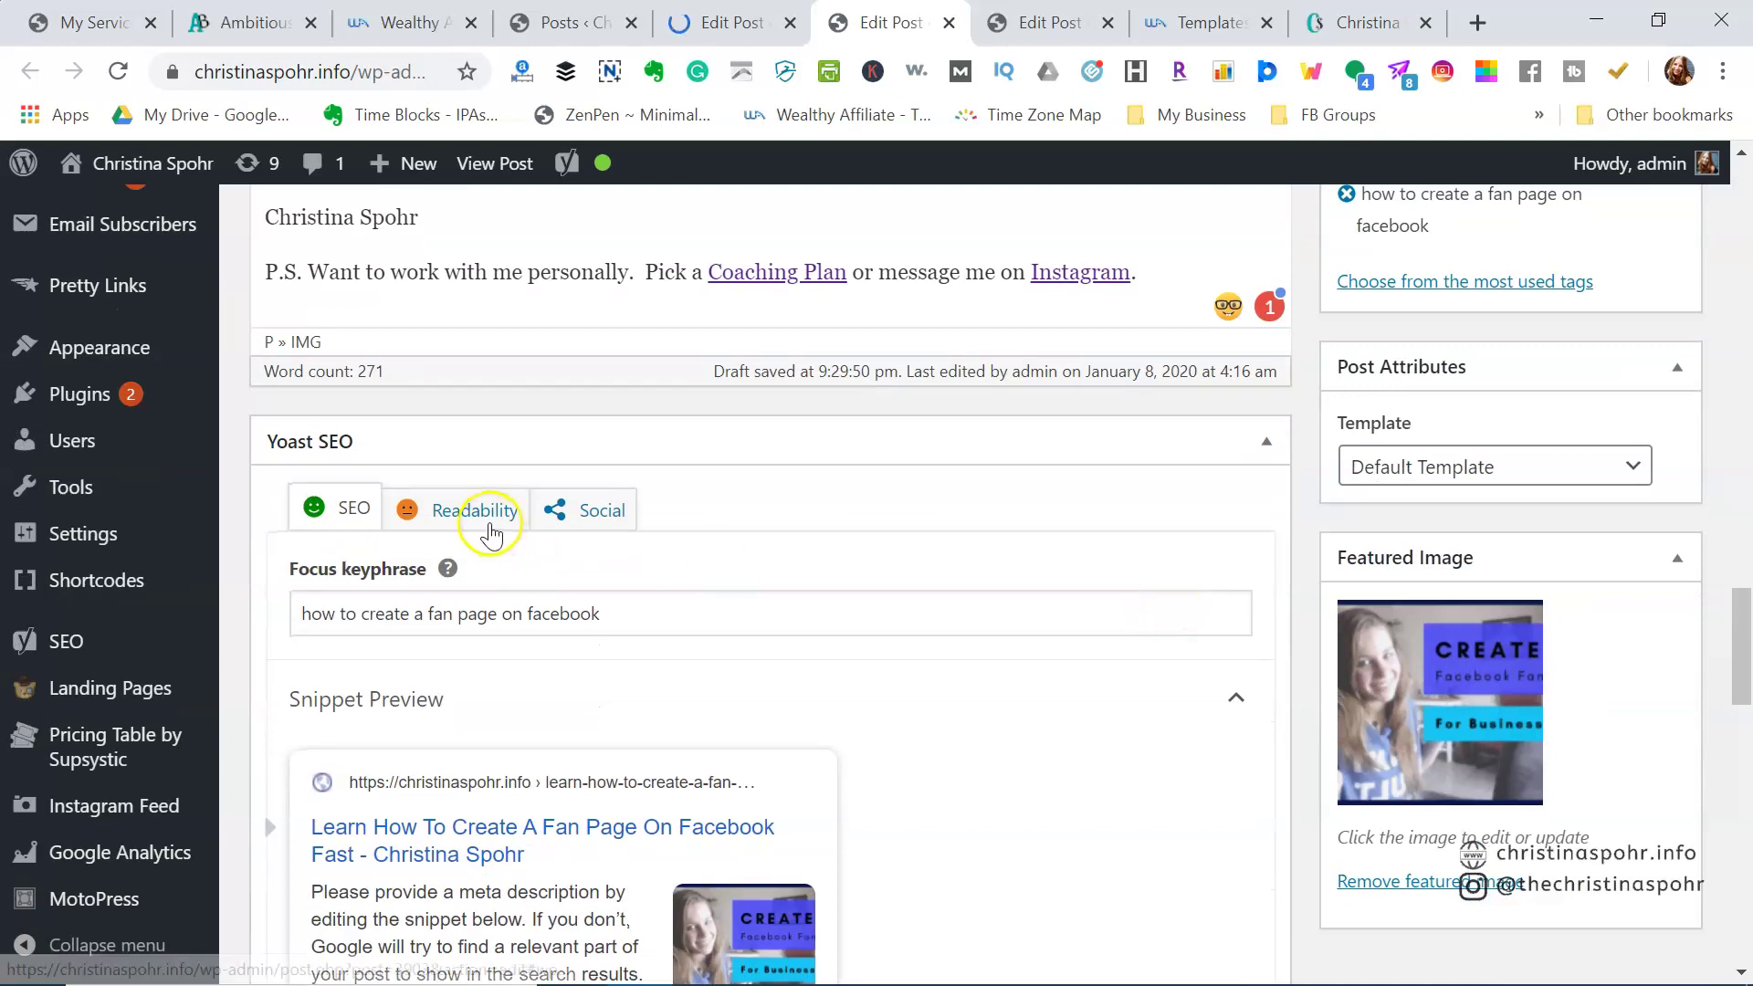
left_click(491, 535)
scroll(663, 708, "down", 1)
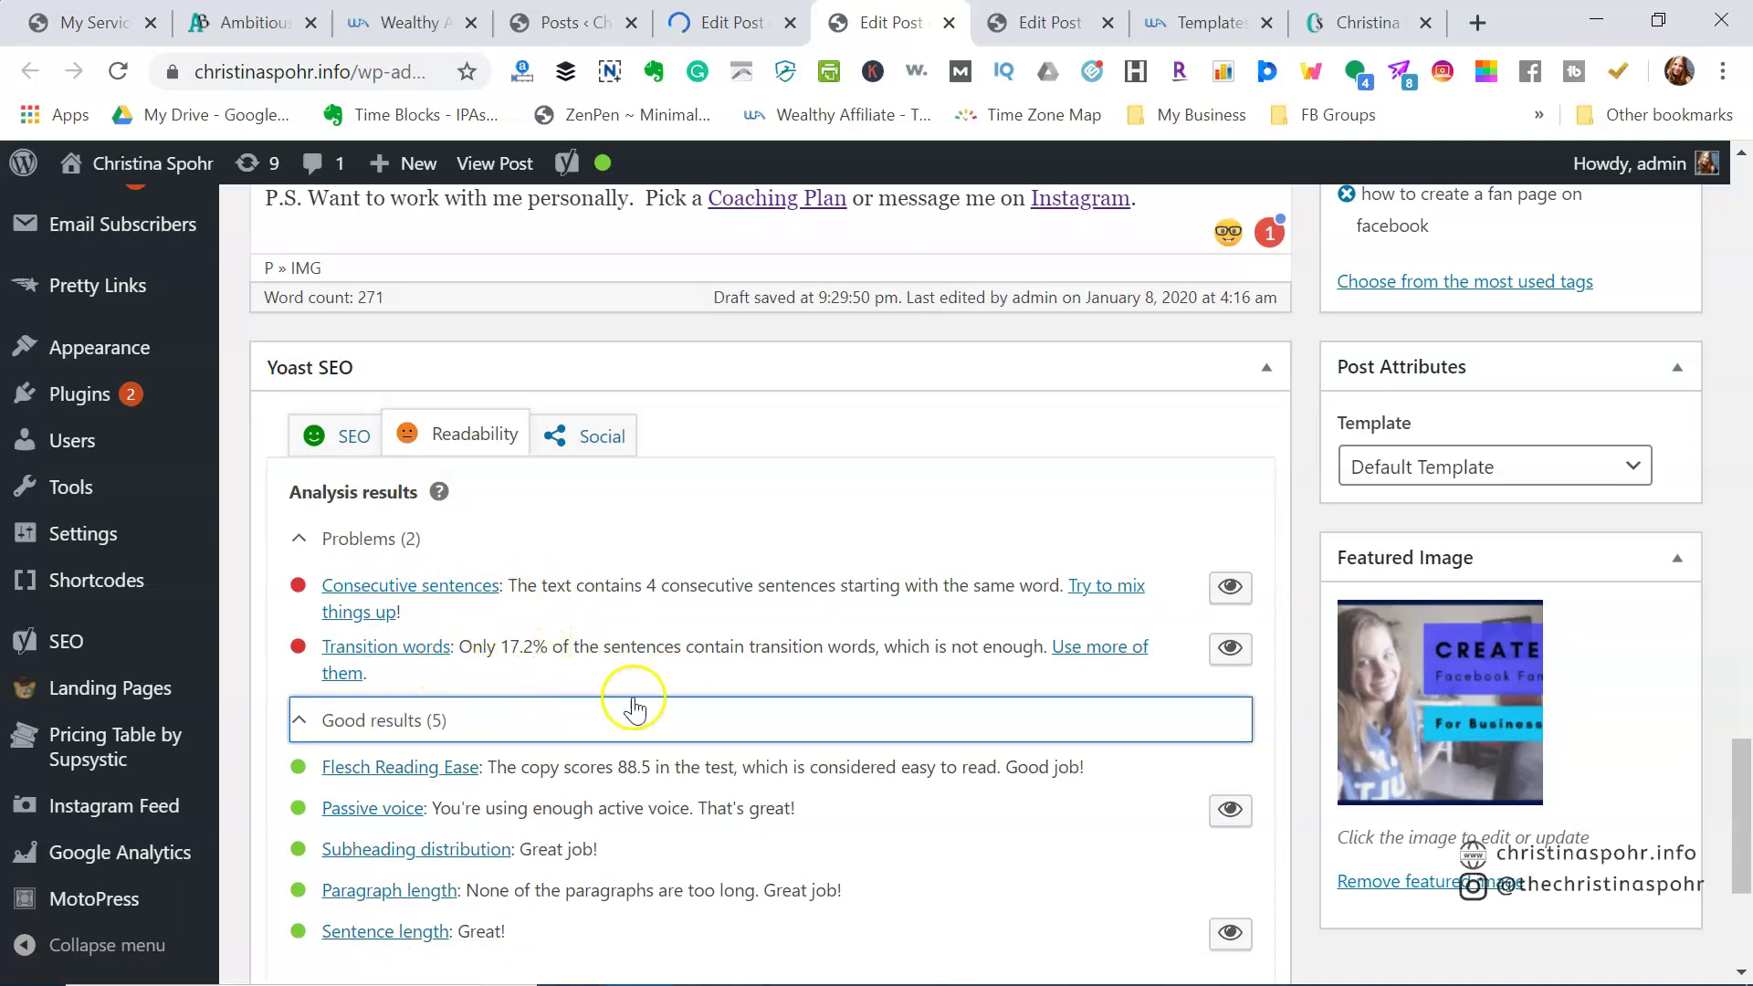
- Open Yoast's transition words article in a new browser tab and read its explanation and table of transition types
right_click(1103, 655)
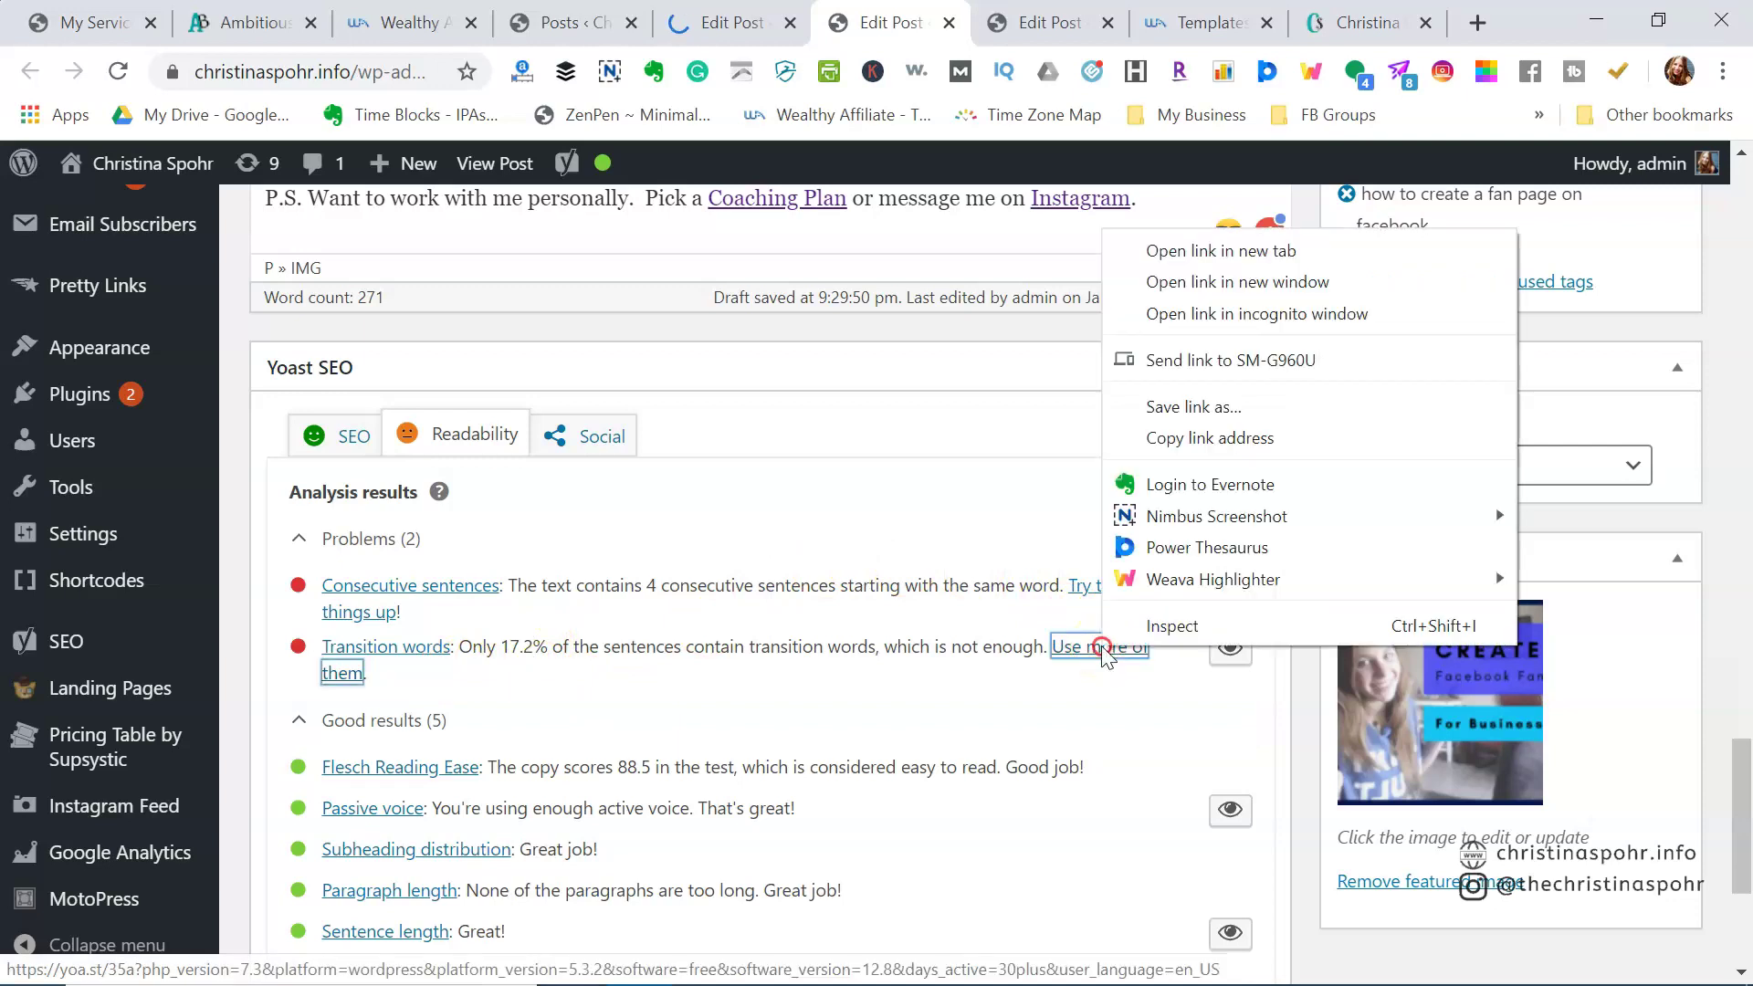
left_click(1185, 241)
left_click(906, 25)
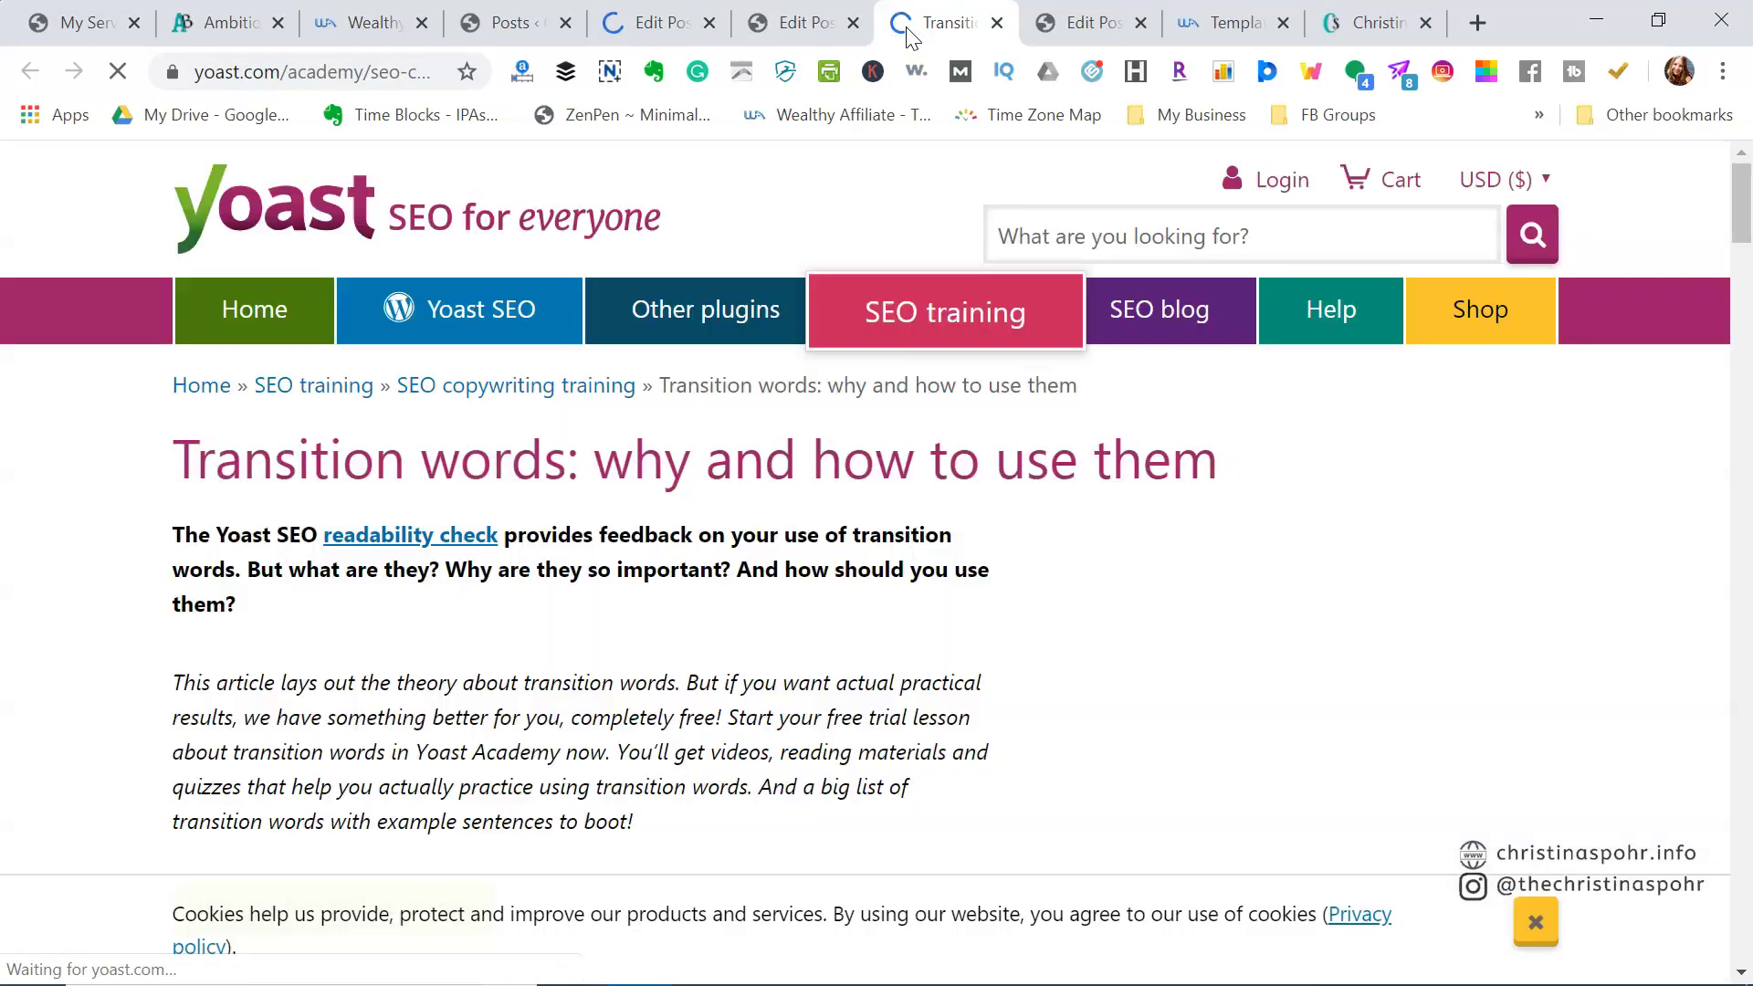
scroll(487, 664, "down", 9)
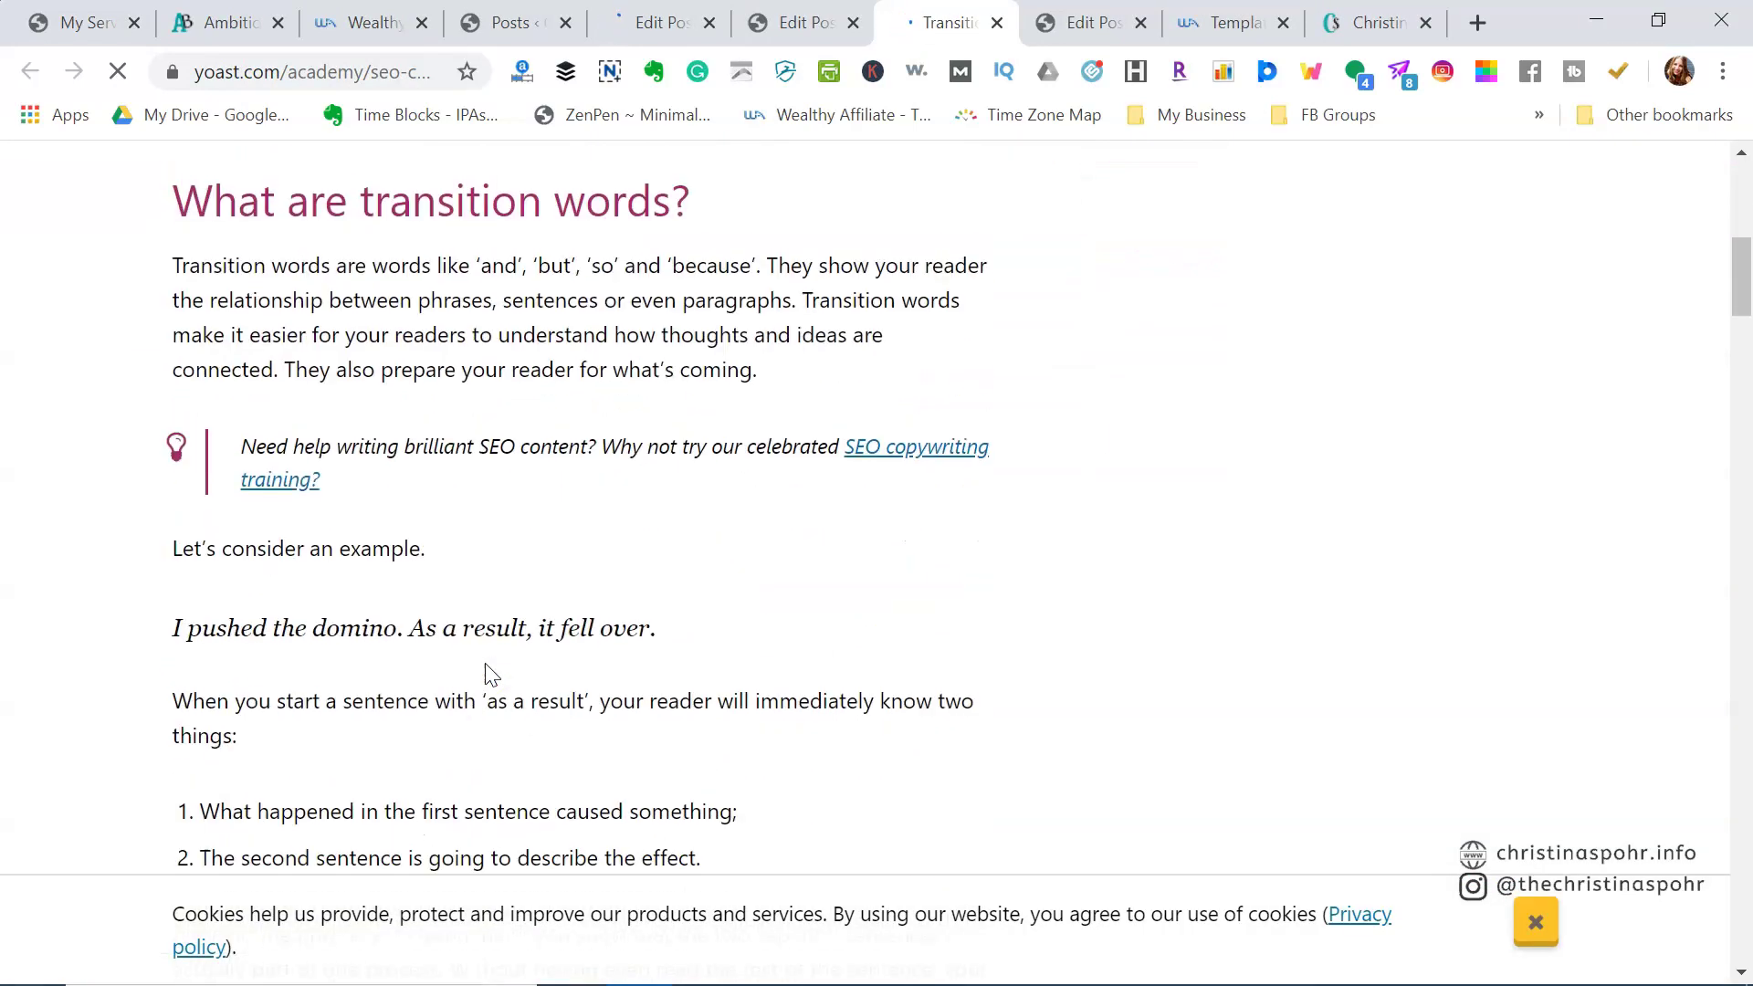
scroll(521, 440, "down", 5)
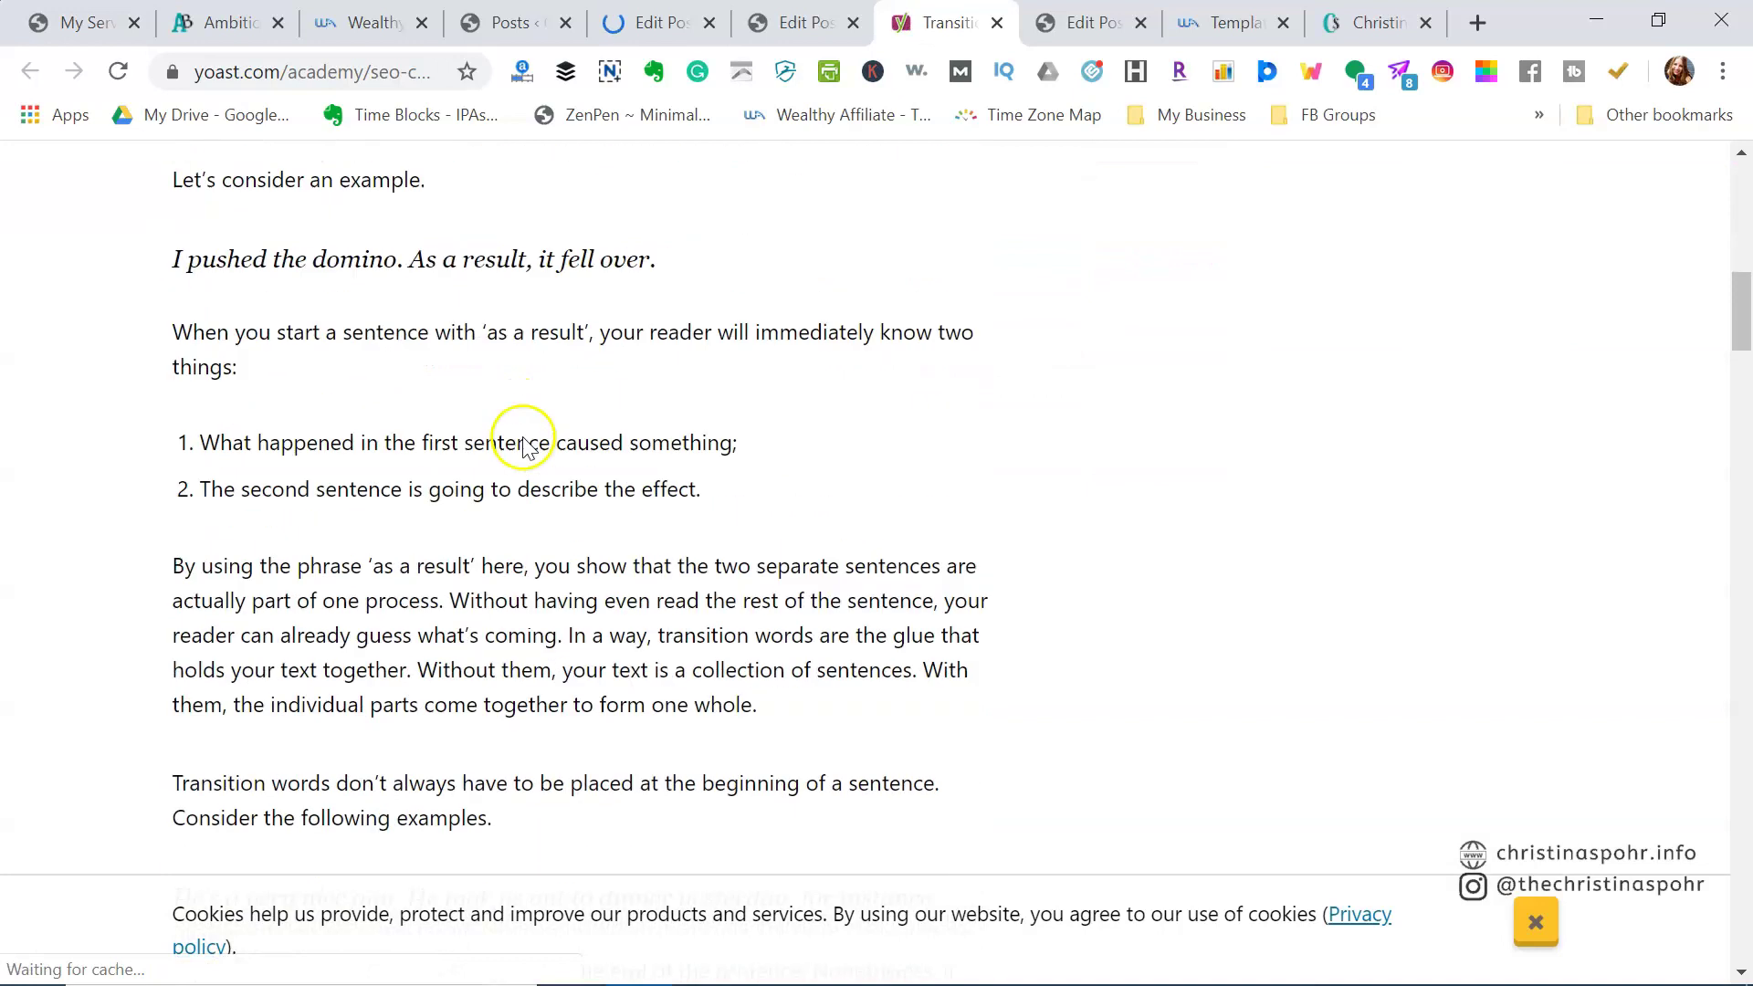
scroll(547, 325, "up", 2)
scroll(550, 320, "down", 12)
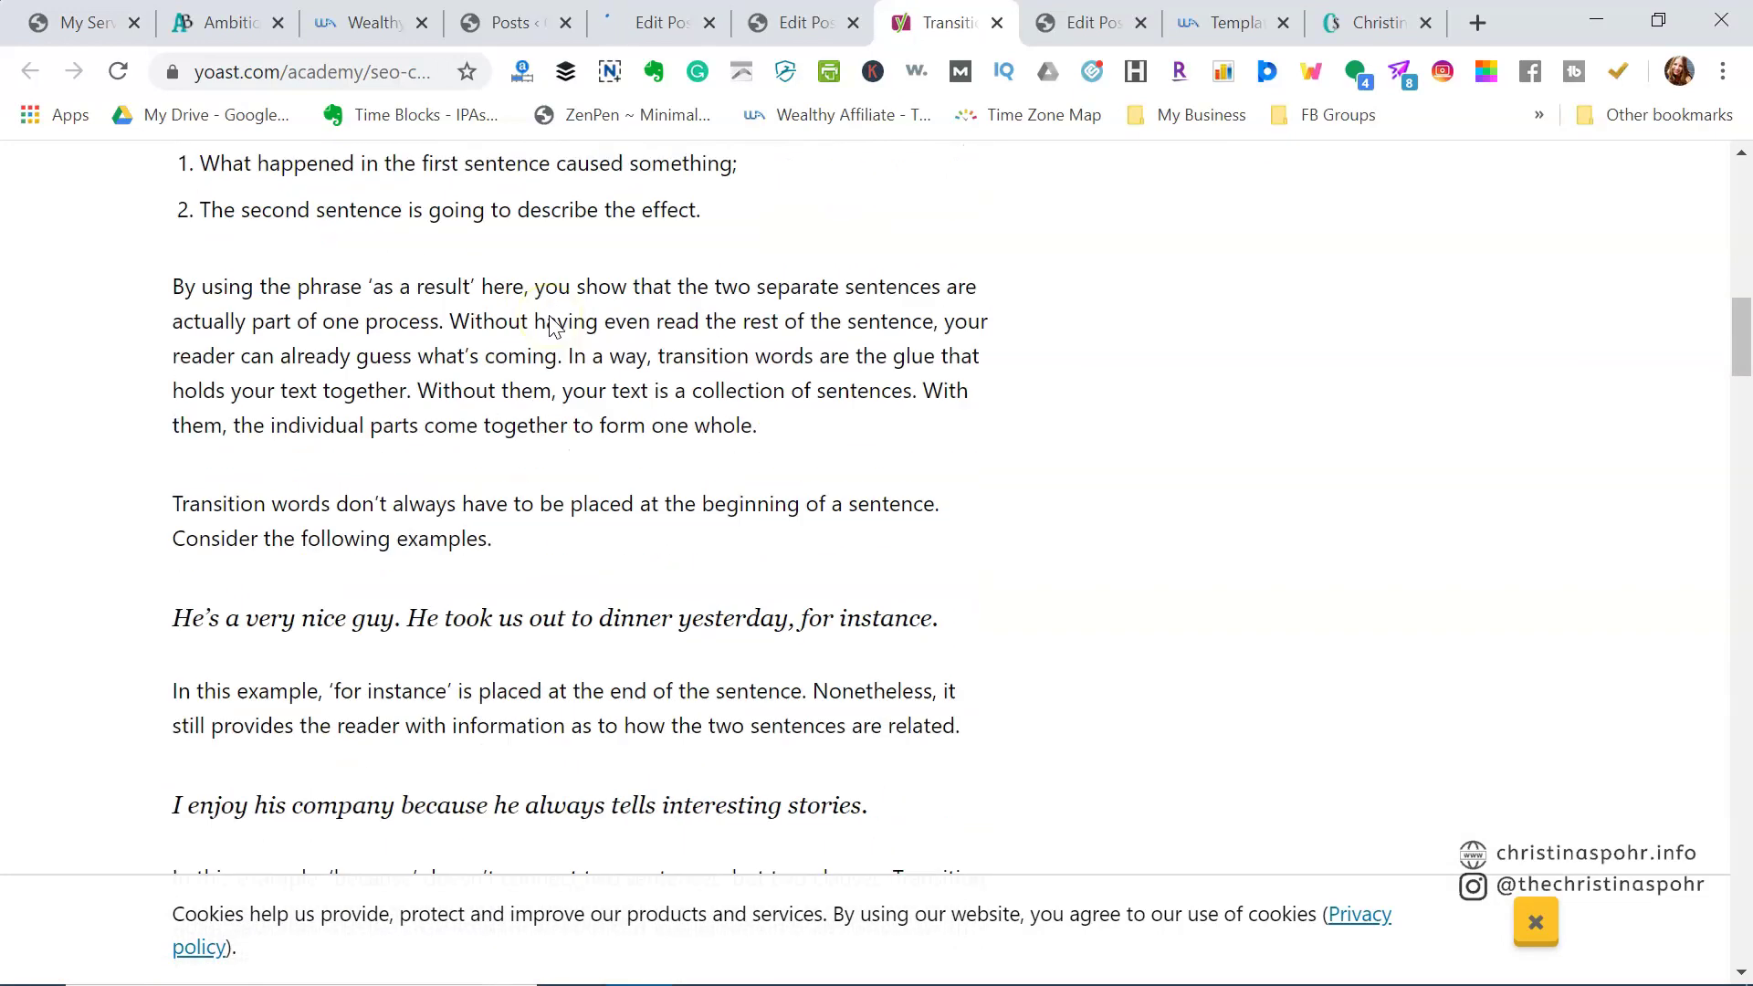
scroll(551, 316, "down", 1)
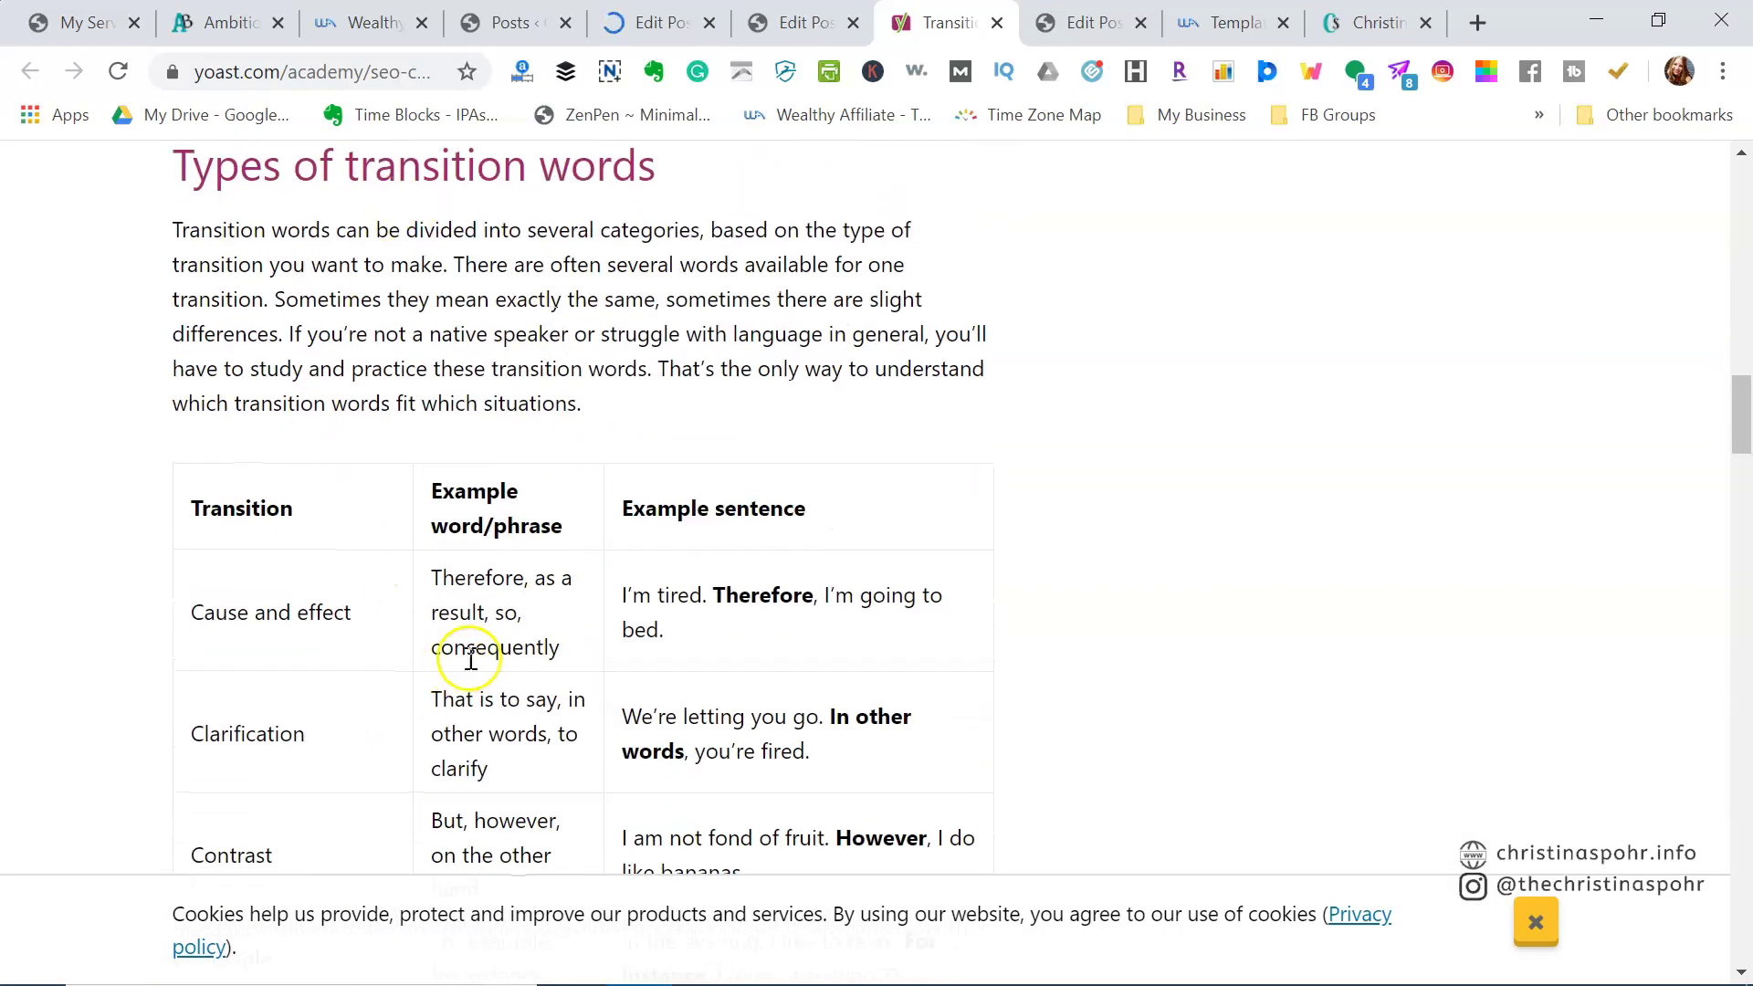
scroll(462, 662, "down", 3)
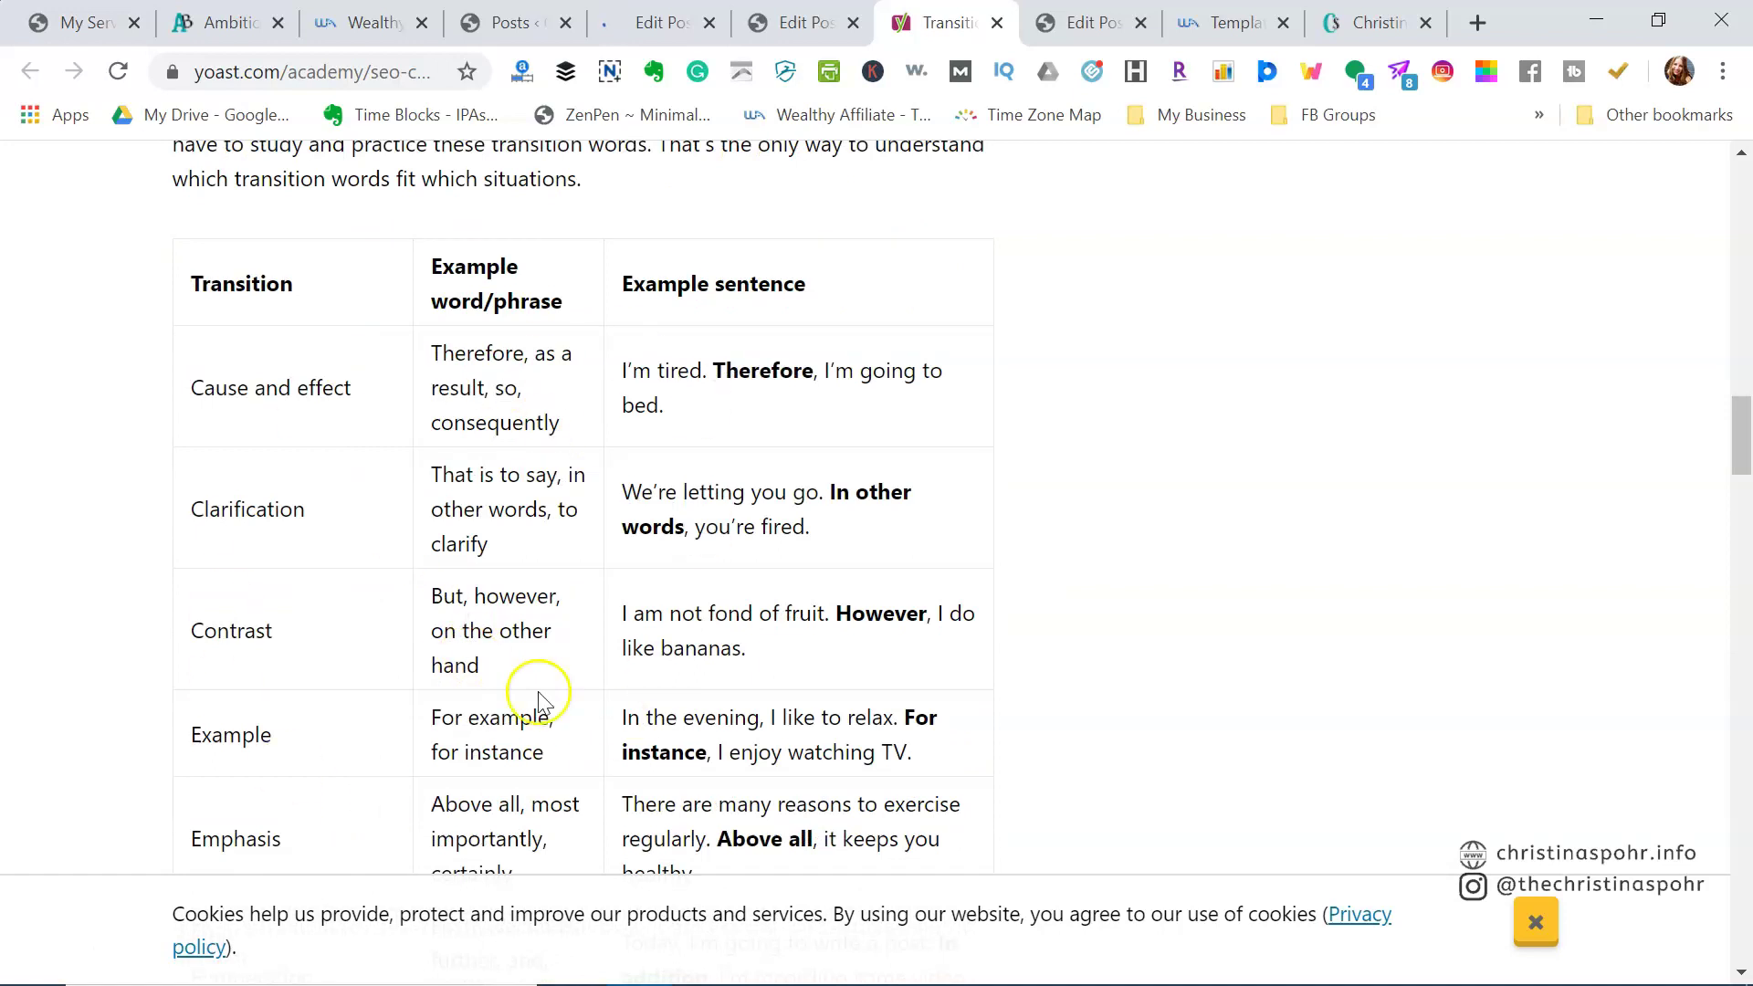
scroll(539, 703, "down", 1)
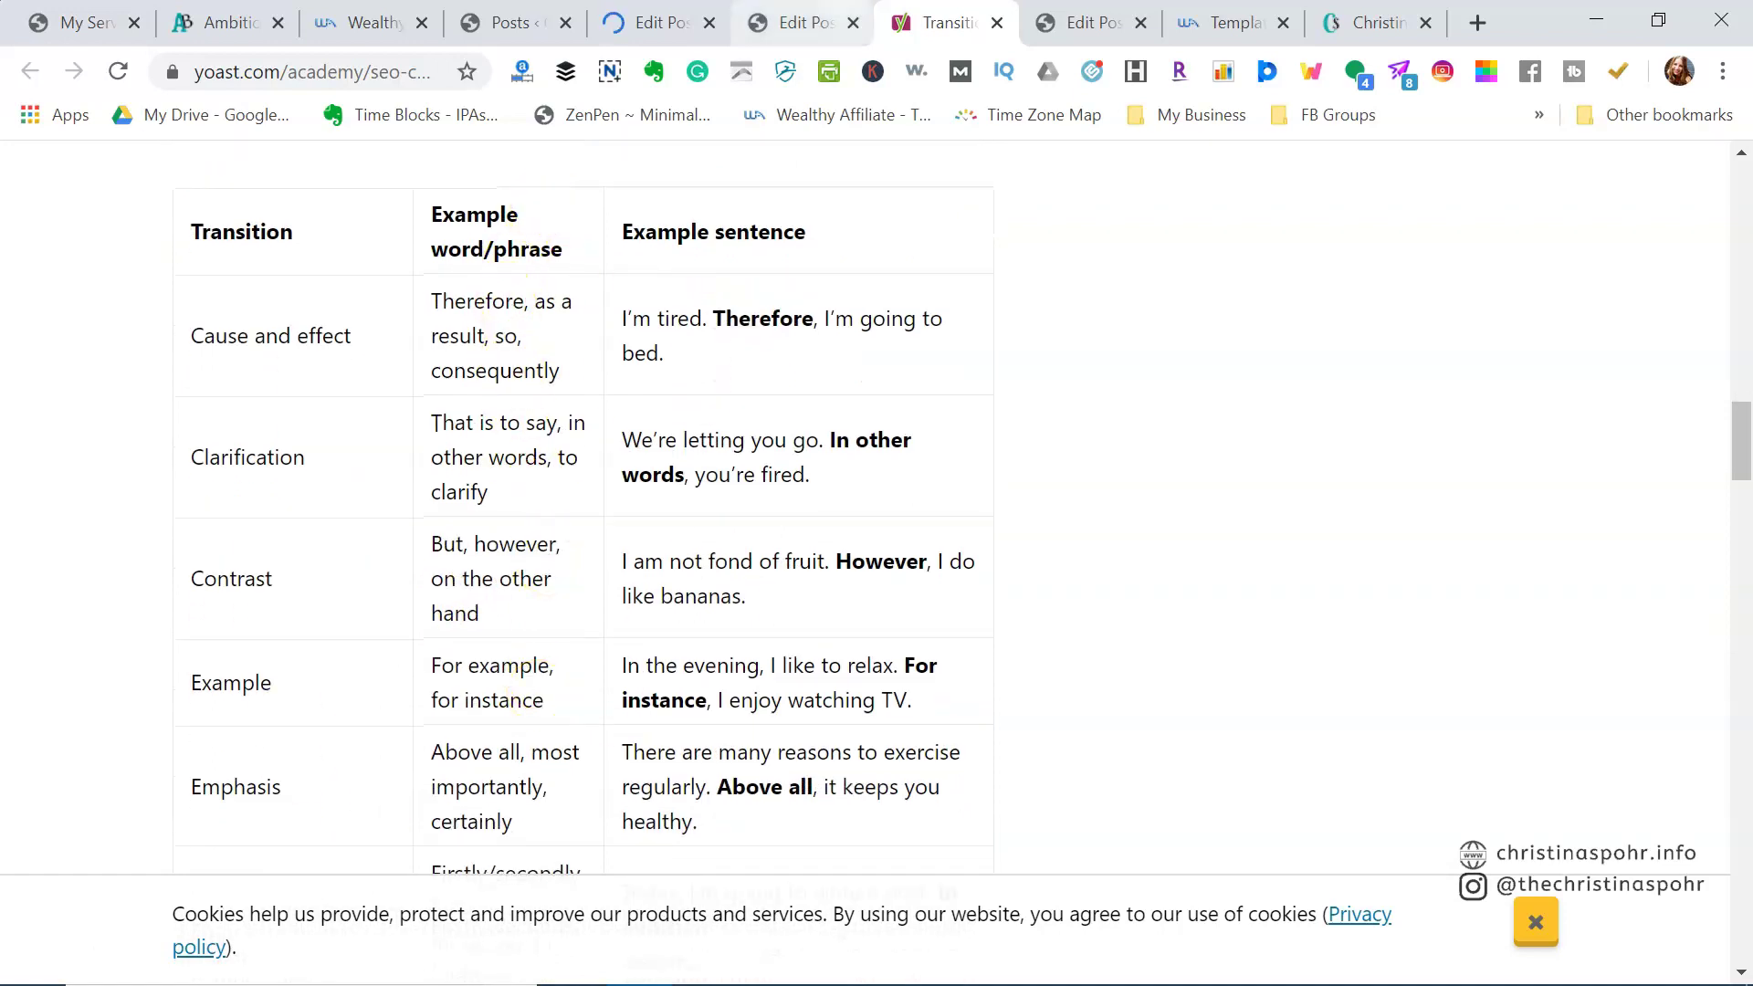
- Return to the fan page post's editor, highlight the consecutive sentences result in the text and locate the marked passages
left_click(790, 26)
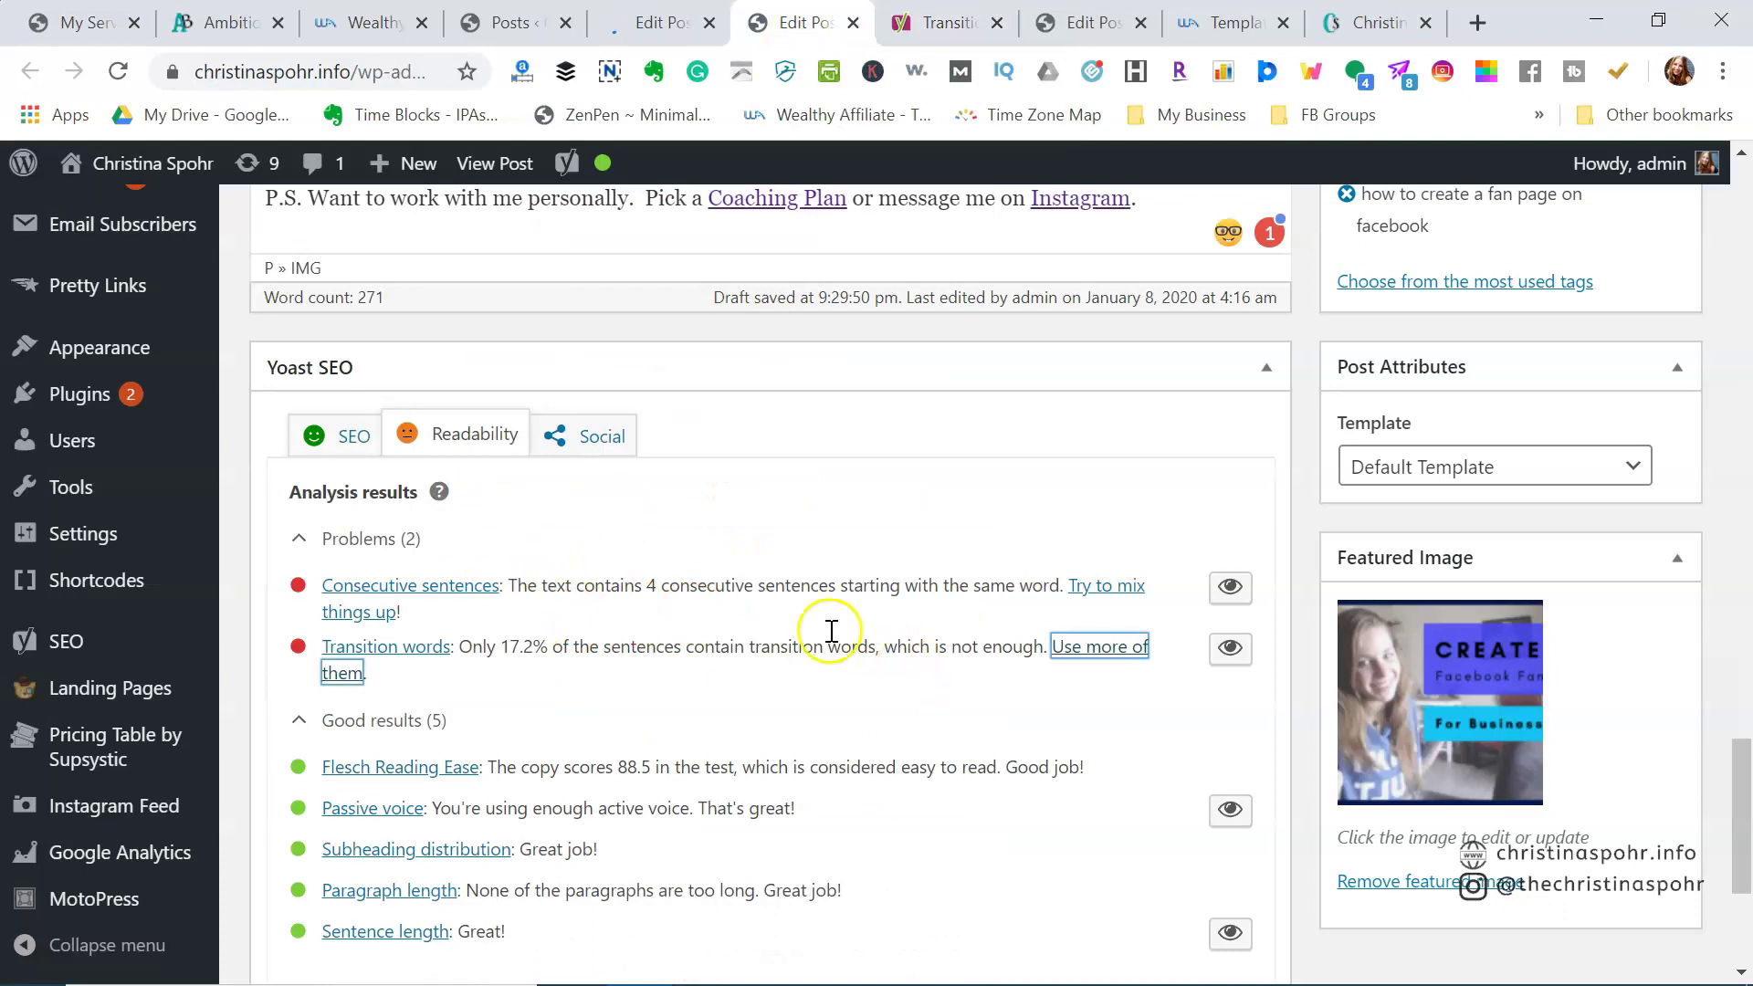
left_click(1245, 591)
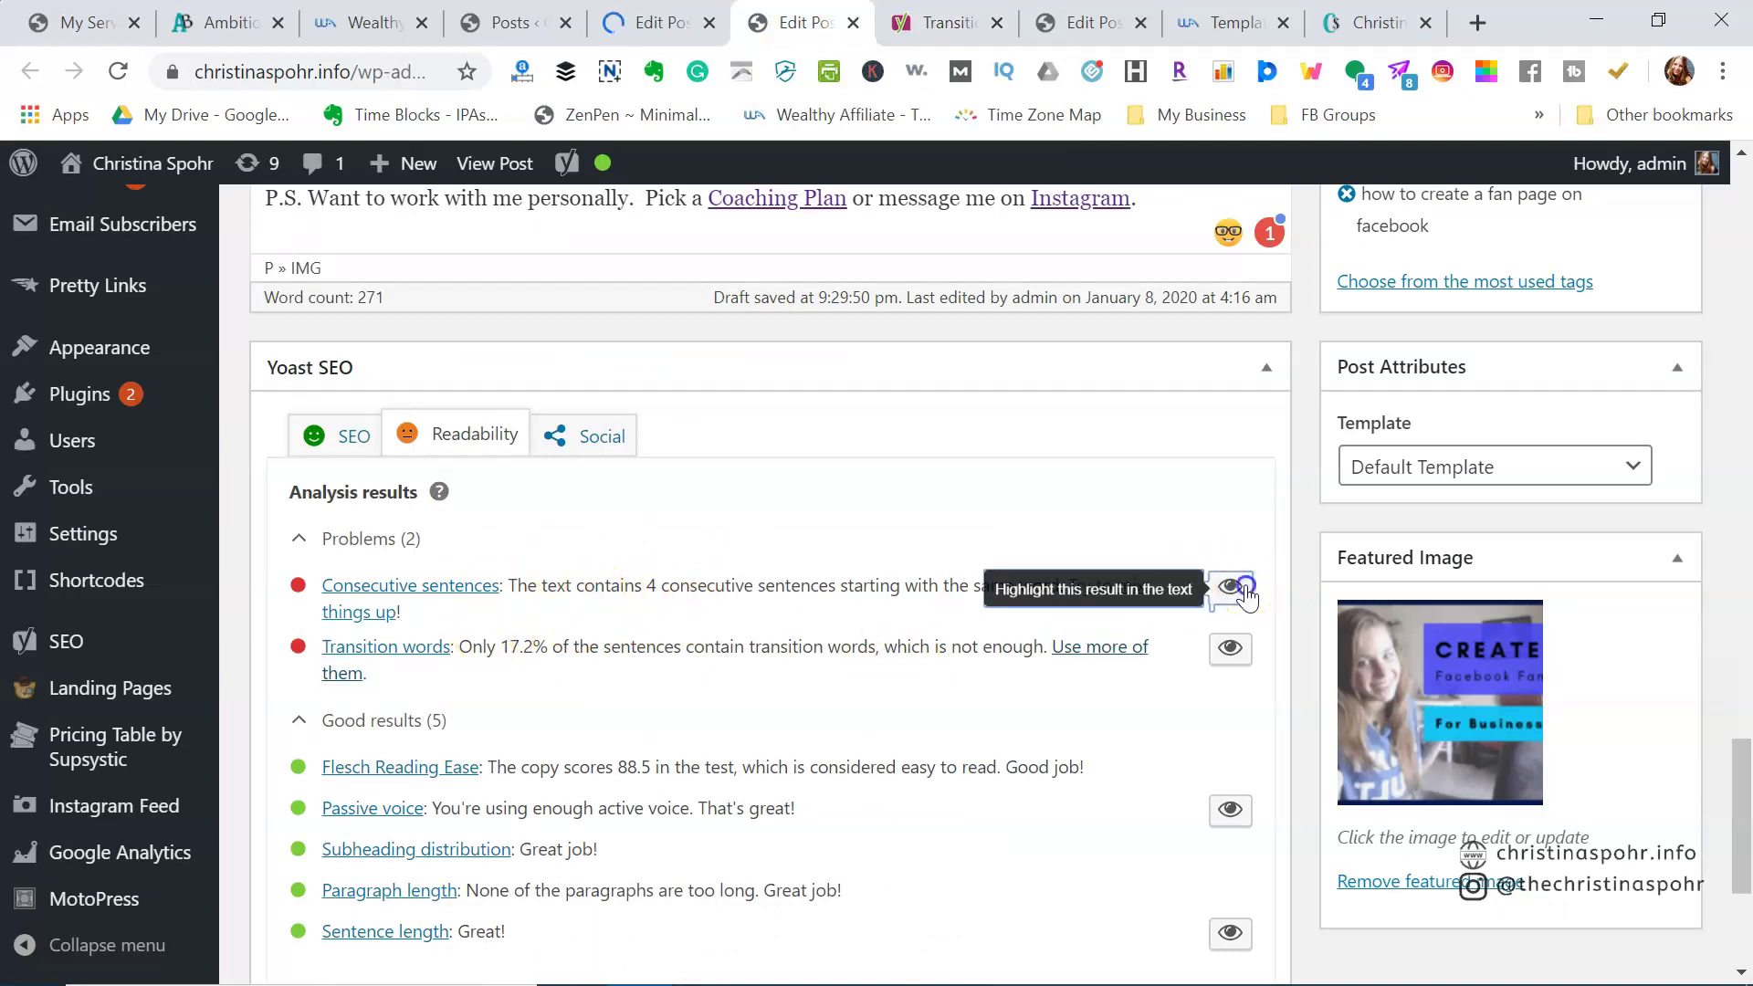
scroll(861, 517, "up", 5)
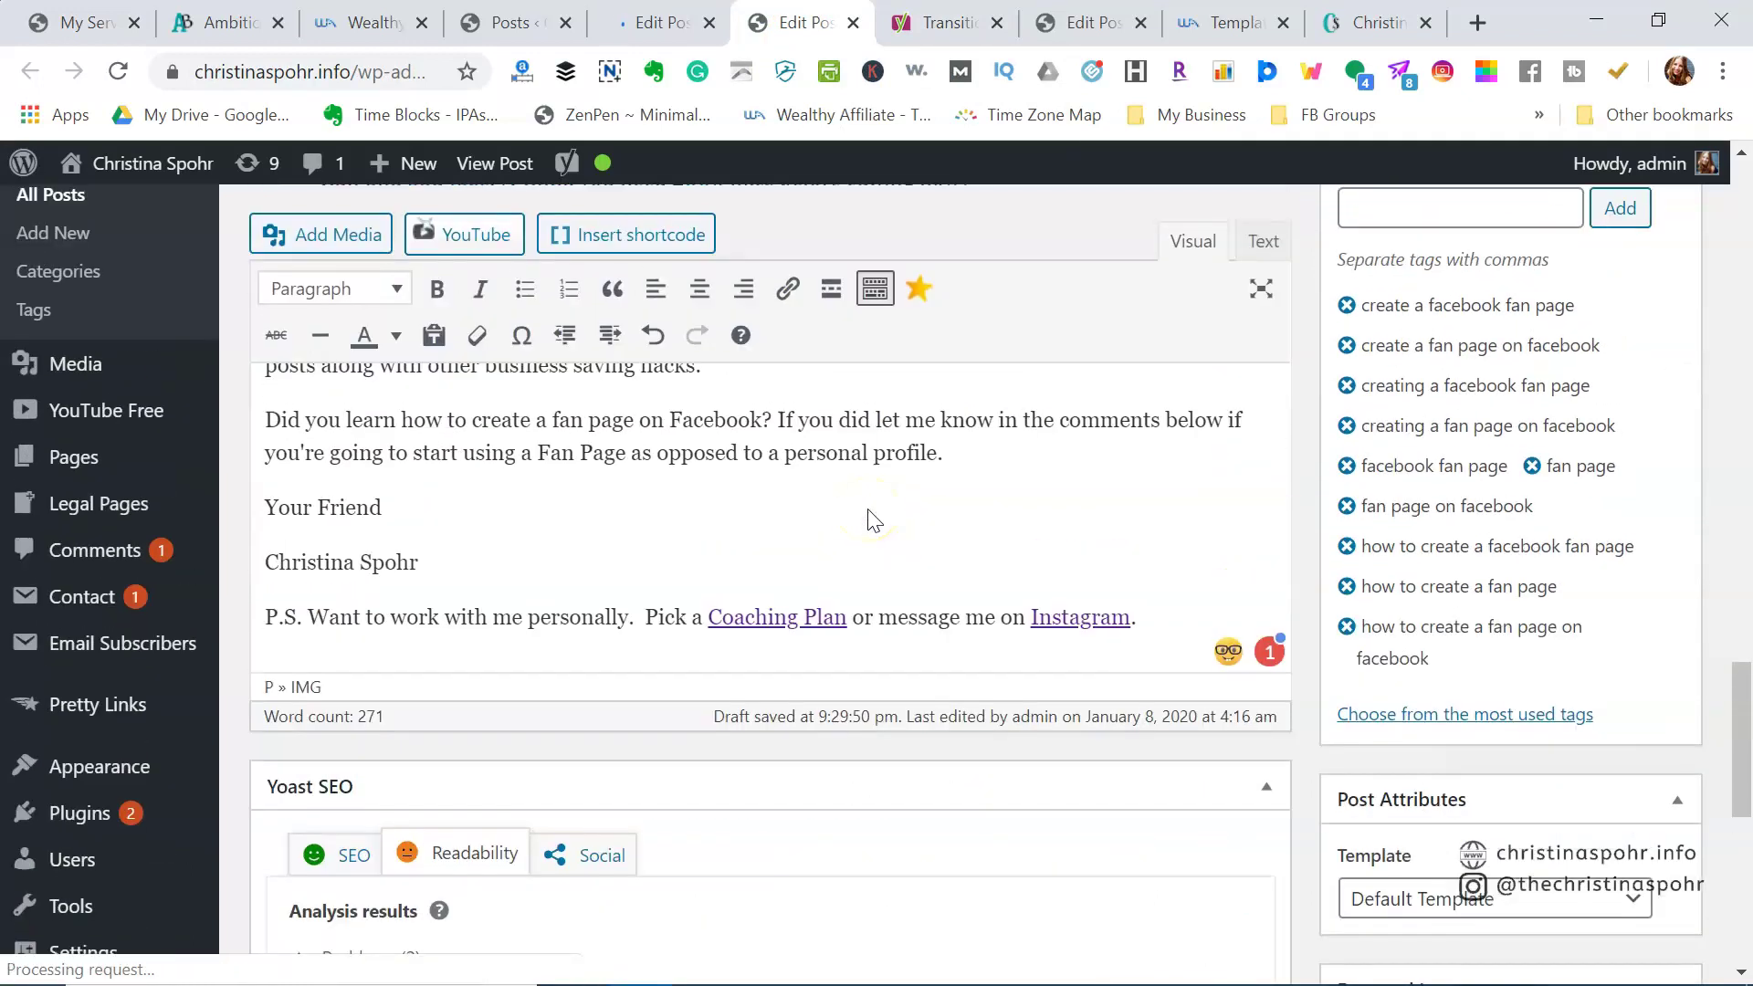
scroll(872, 520, "up", 15)
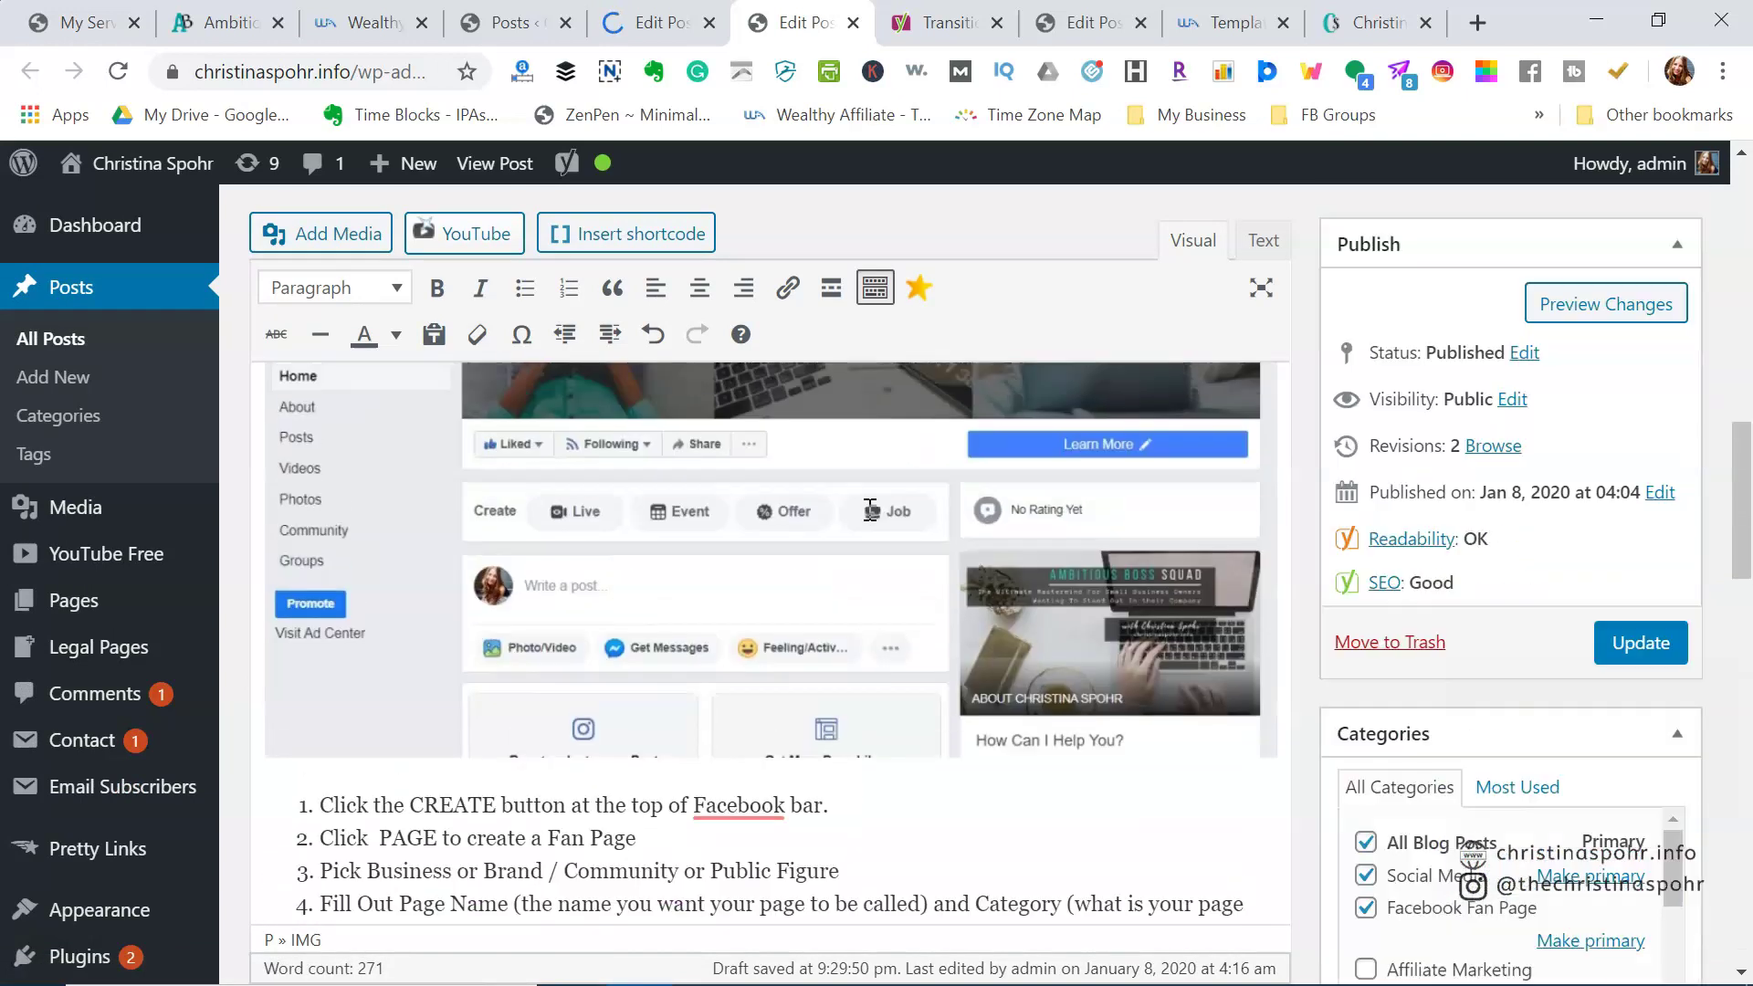
scroll(871, 510, "up", 5)
scroll(870, 509, "down", 10)
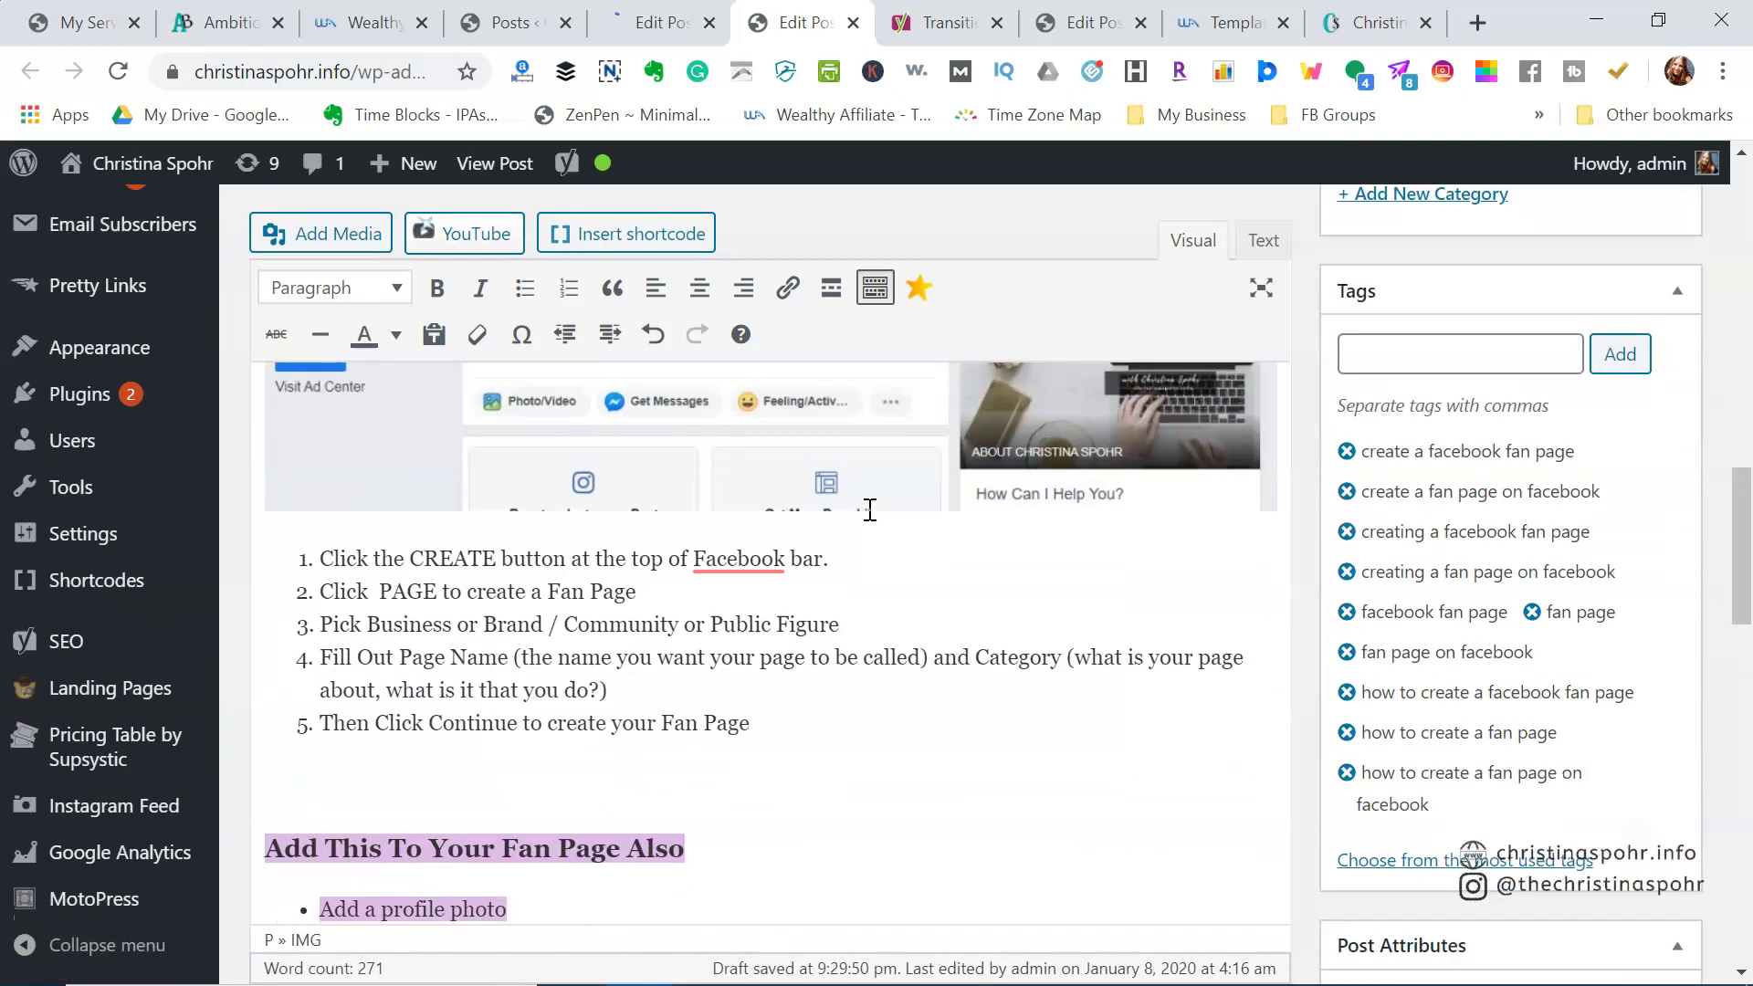
scroll(870, 510, "down", 4)
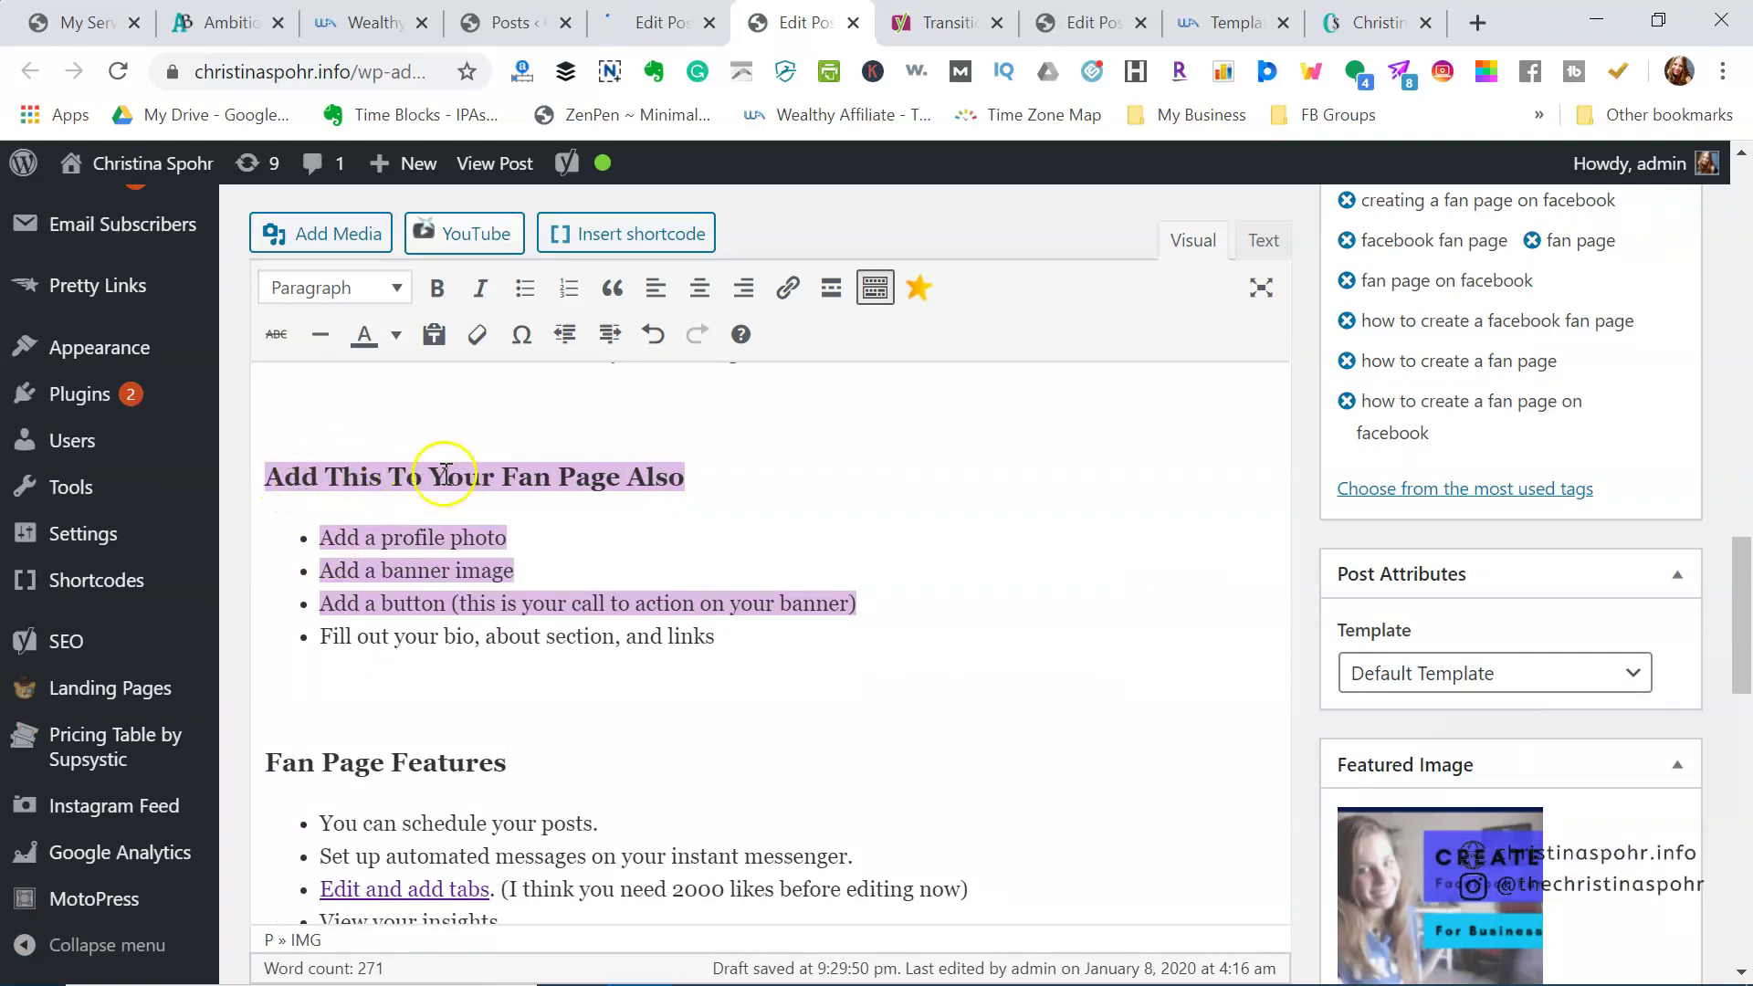
- Reword the first two bullets under "Add This To Your Fan Page Also" to "A profile photo" and "Create a banner image"
left_click(327, 463)
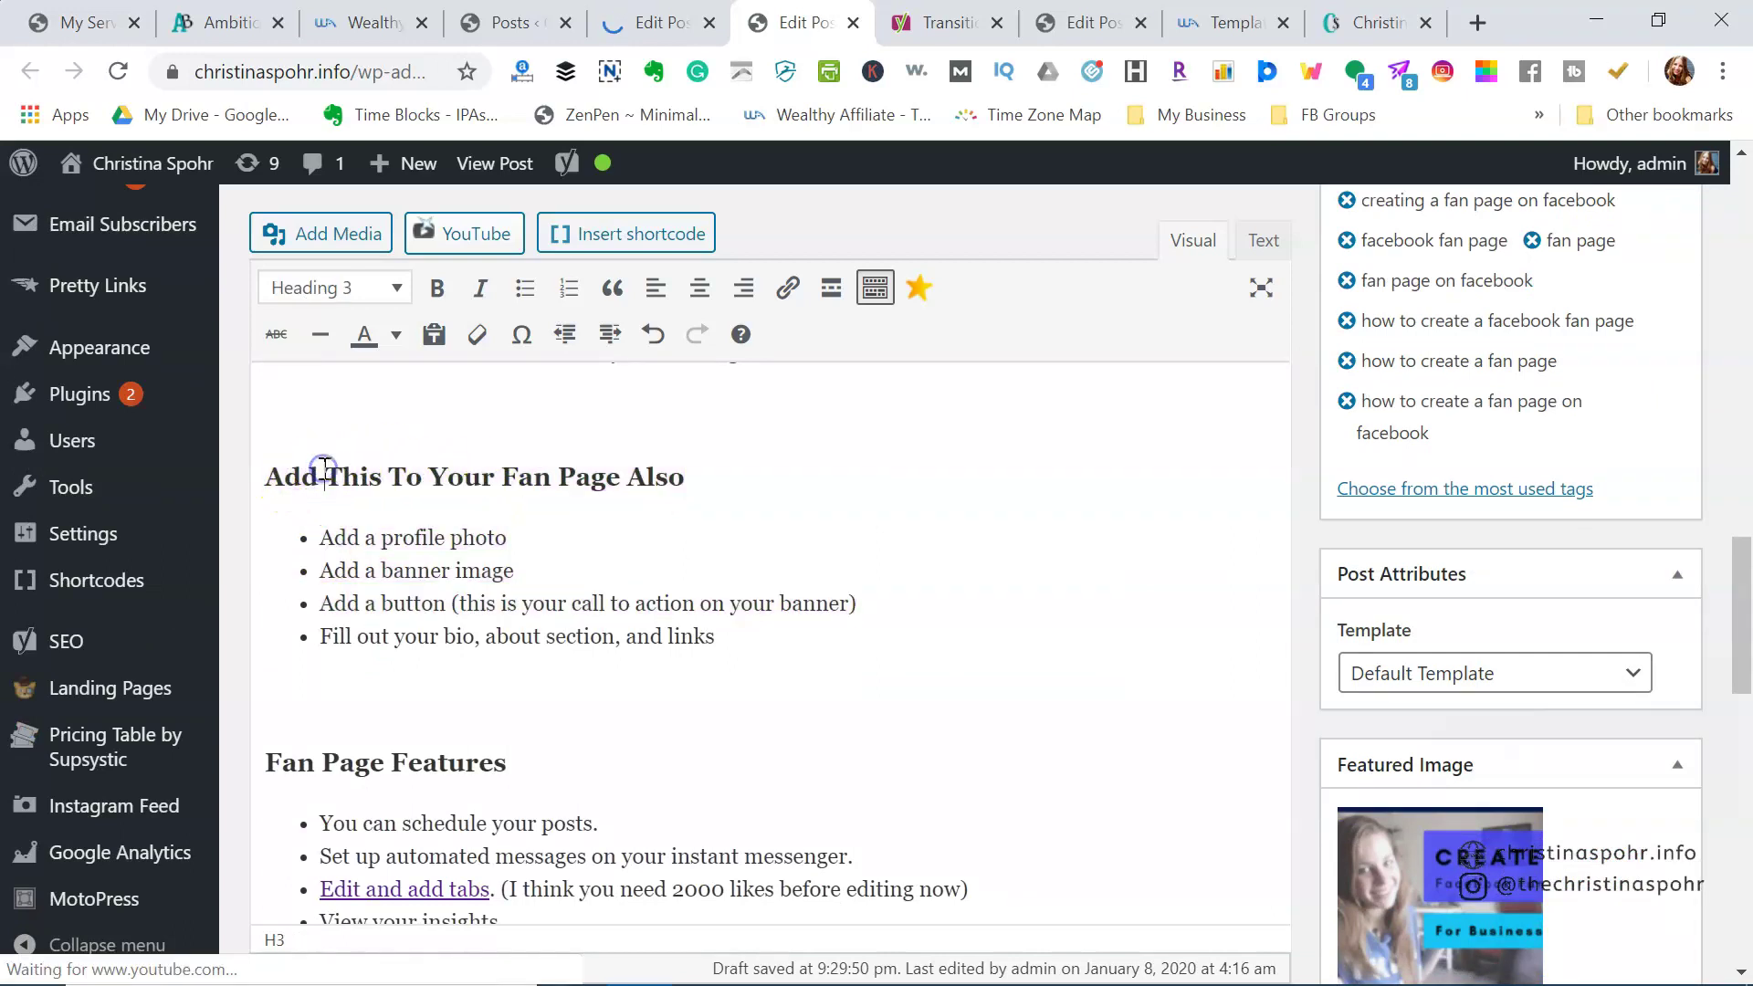
left_click(374, 538)
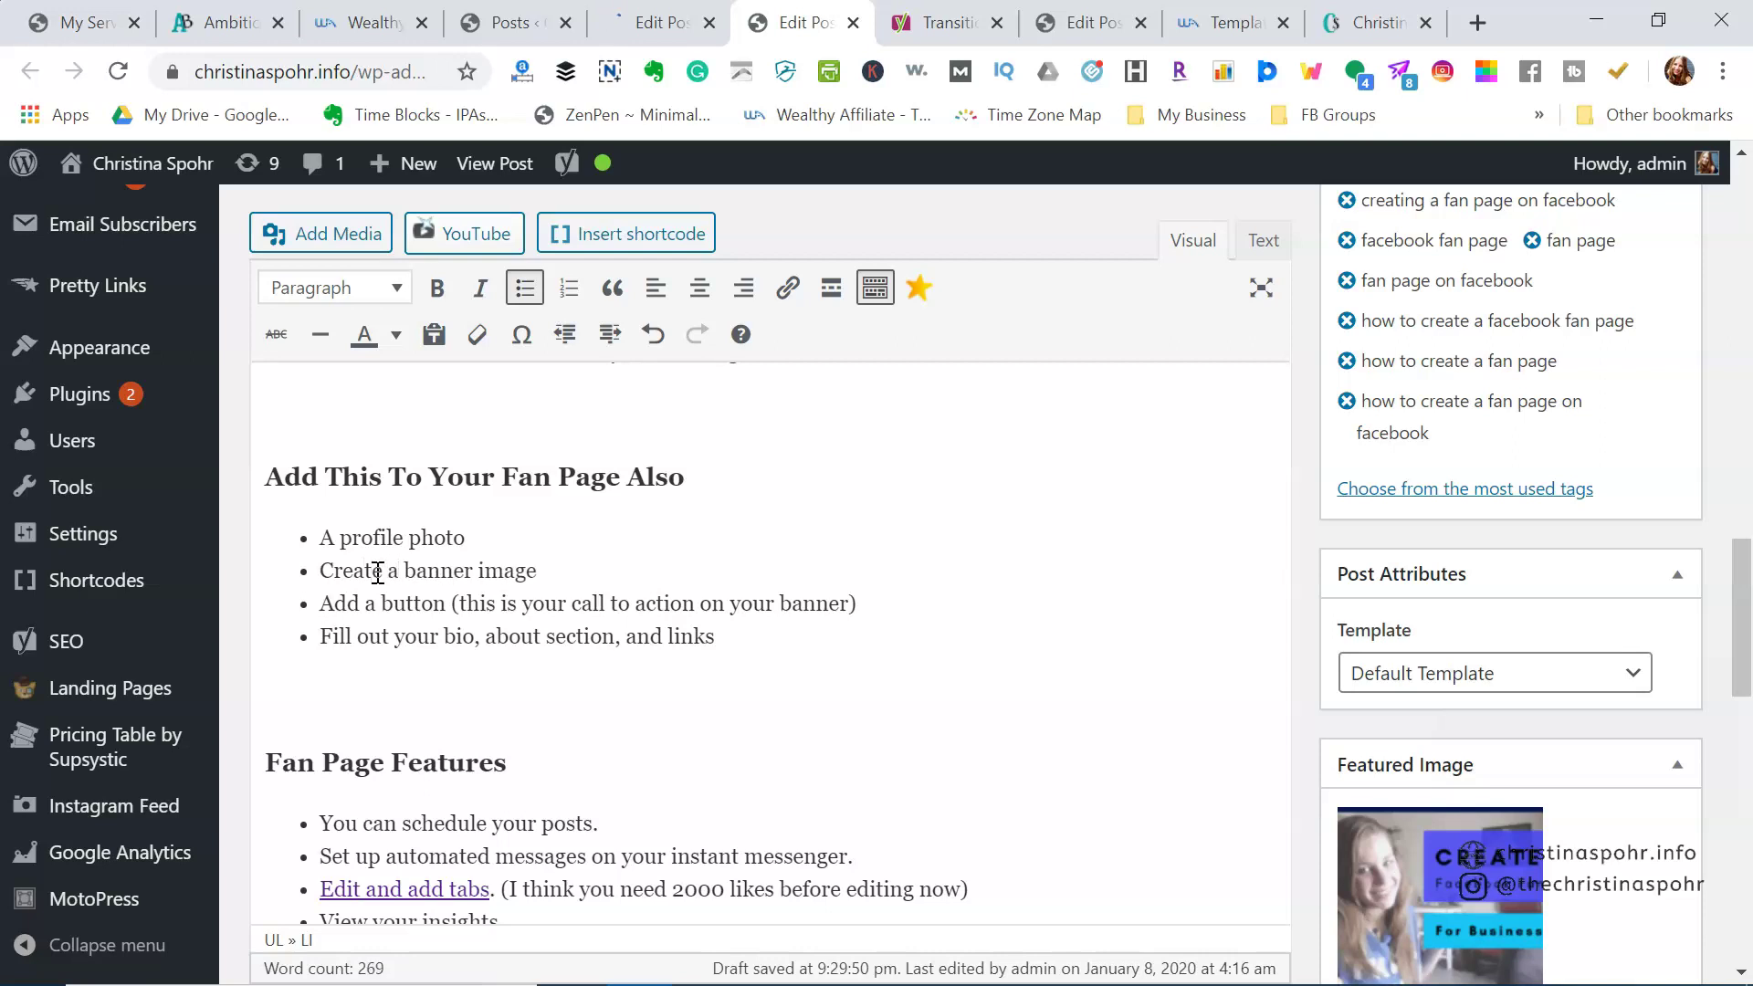
left_click(678, 647)
- Recheck the post's Yoast readability results and look over its heading, video, images and numbered steps
scroll(940, 655, "up", 15)
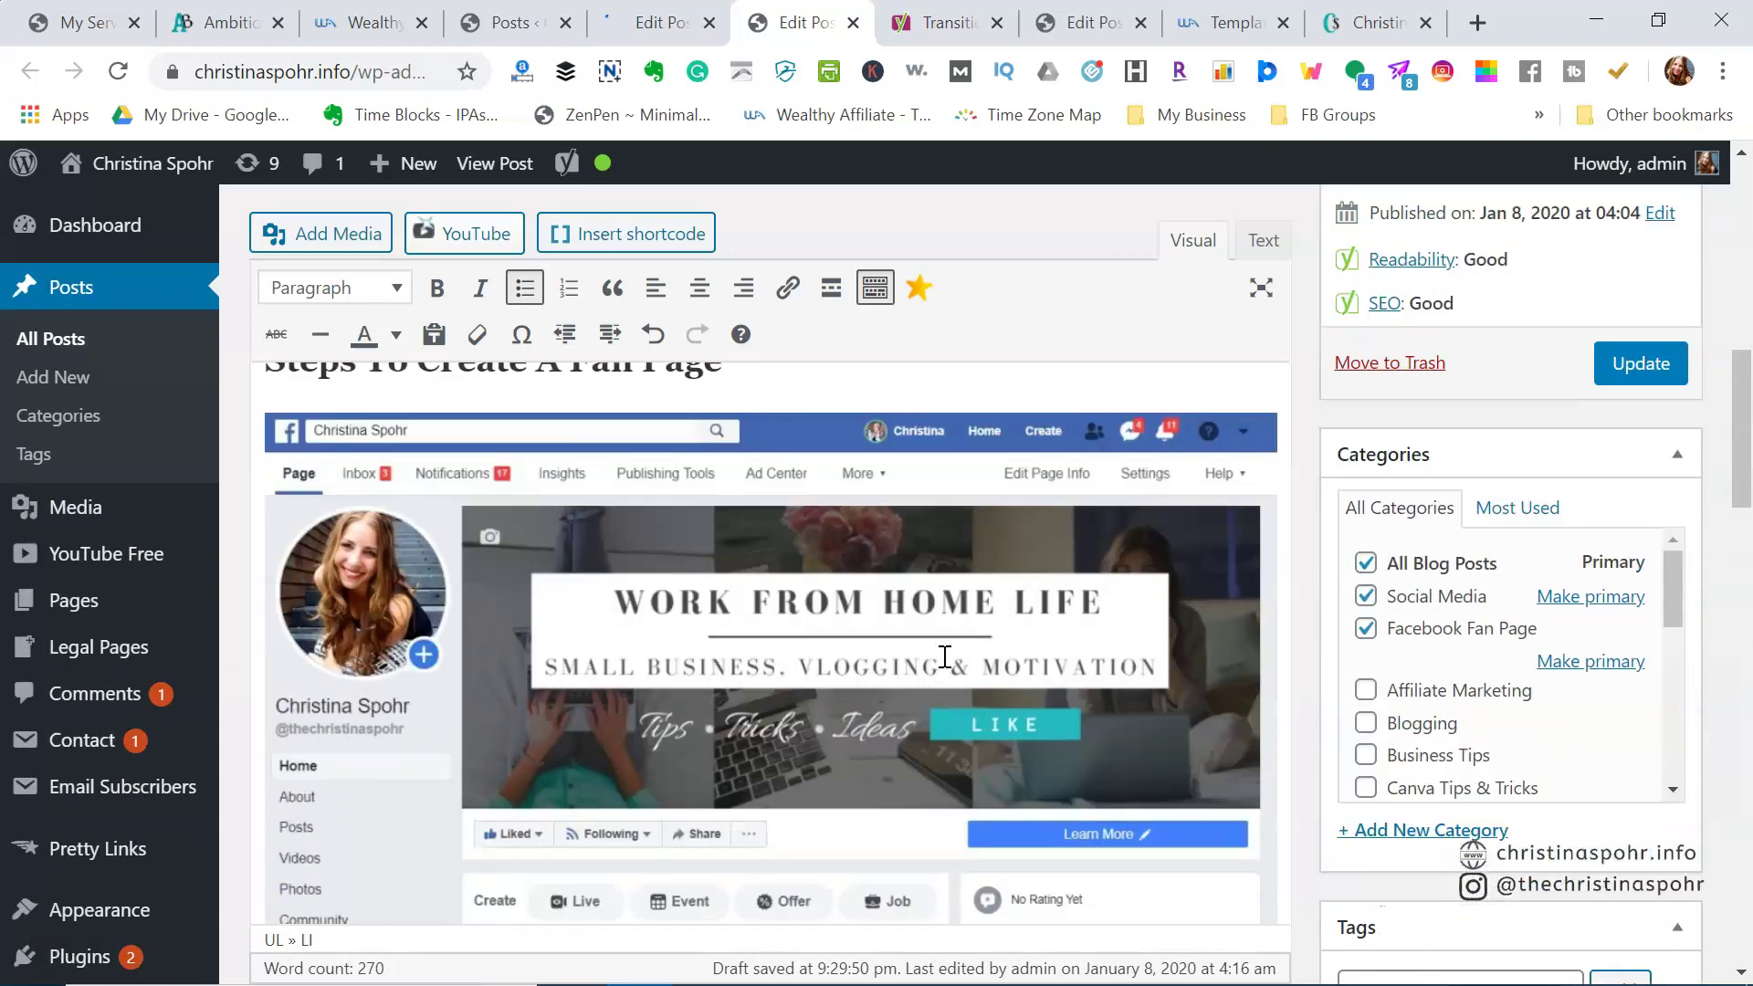
scroll(1167, 621, "down", 15)
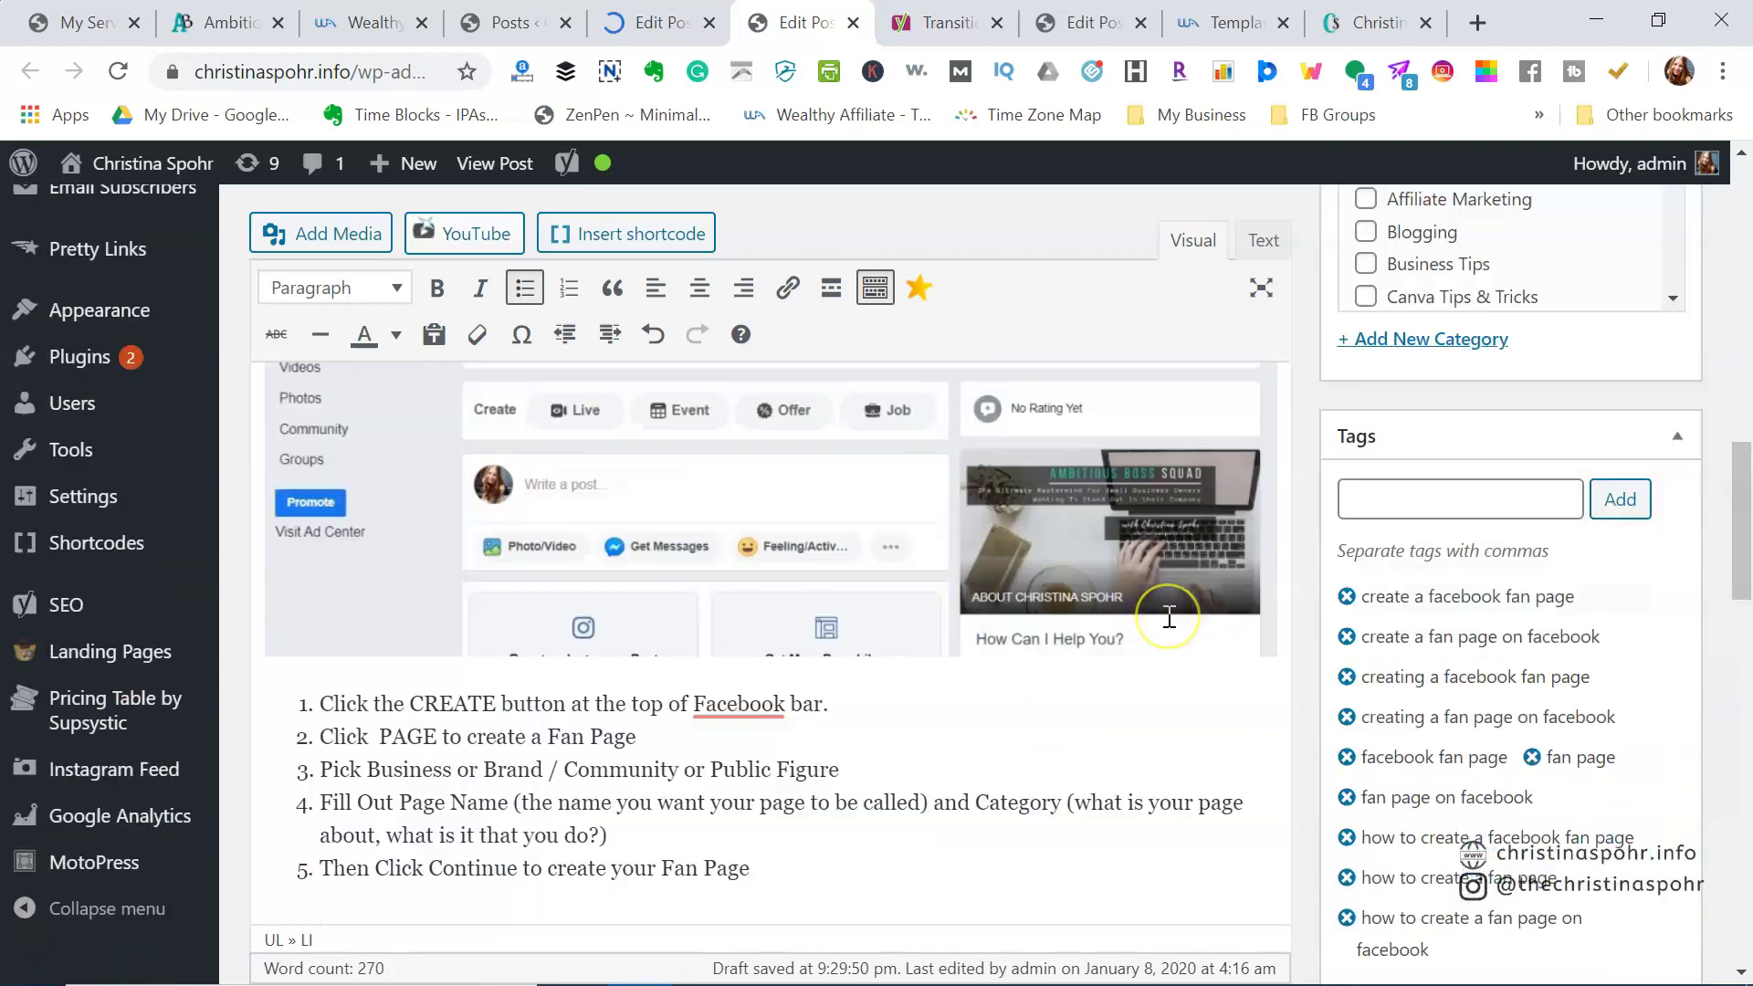
scroll(1168, 628, "down", 2)
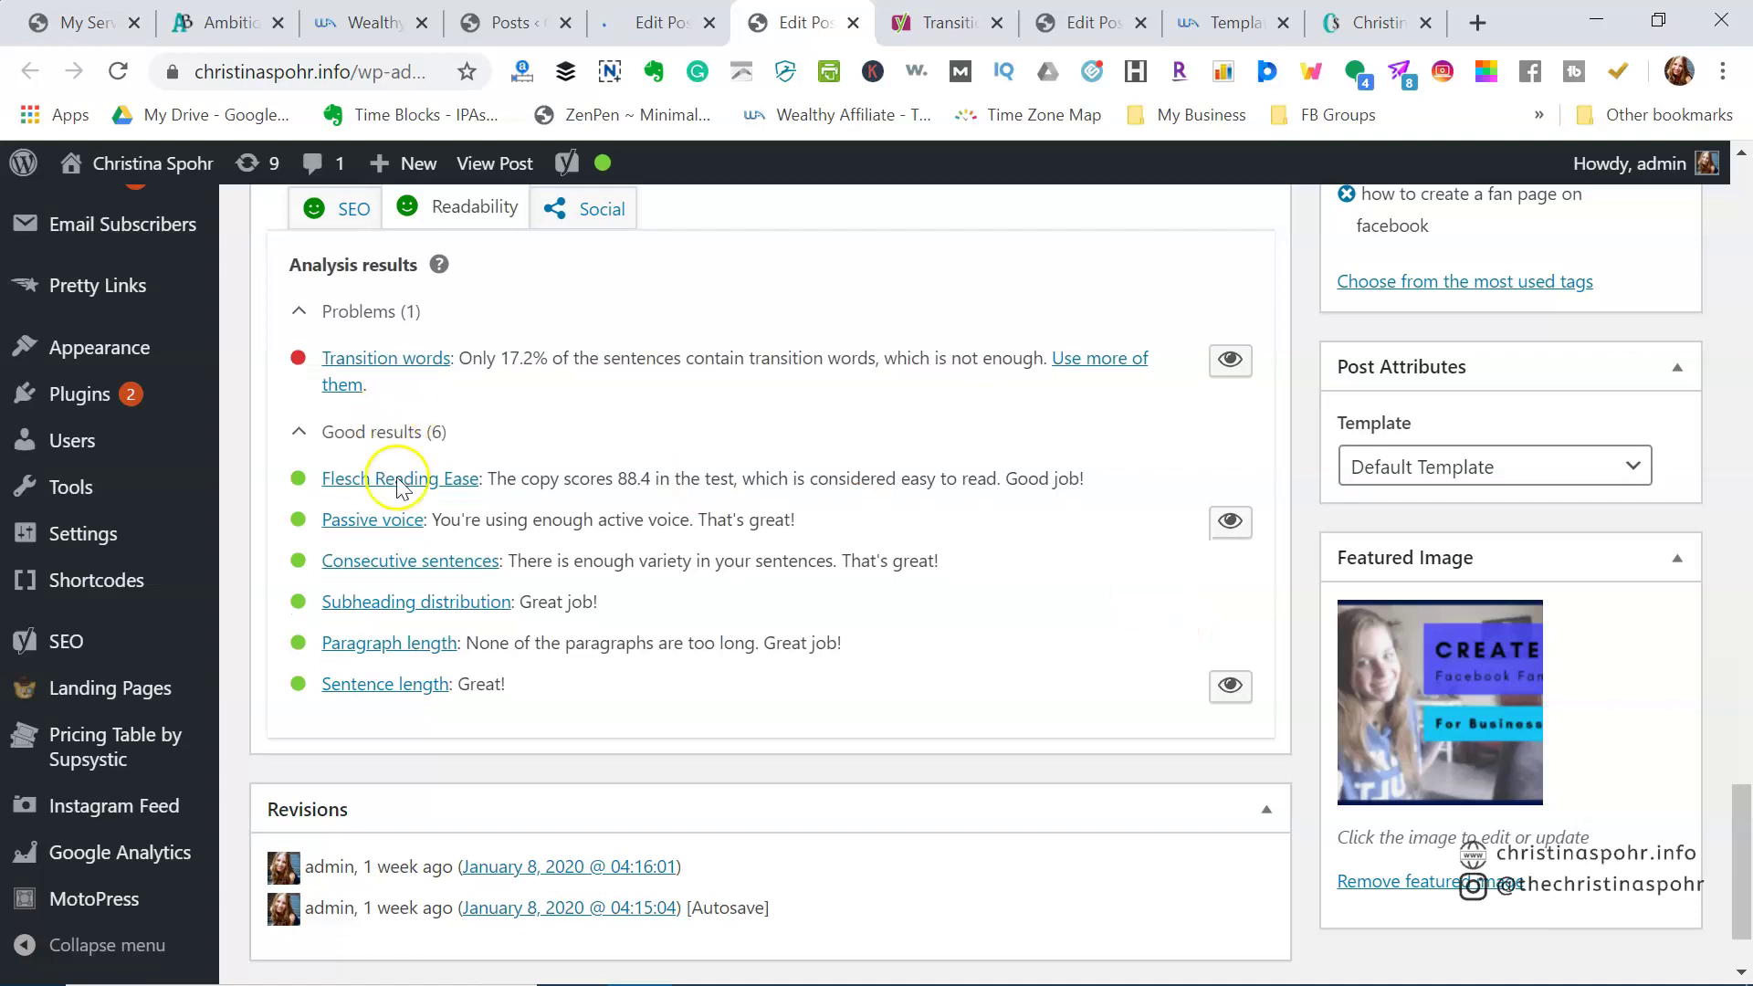
scroll(778, 534, "up", 15)
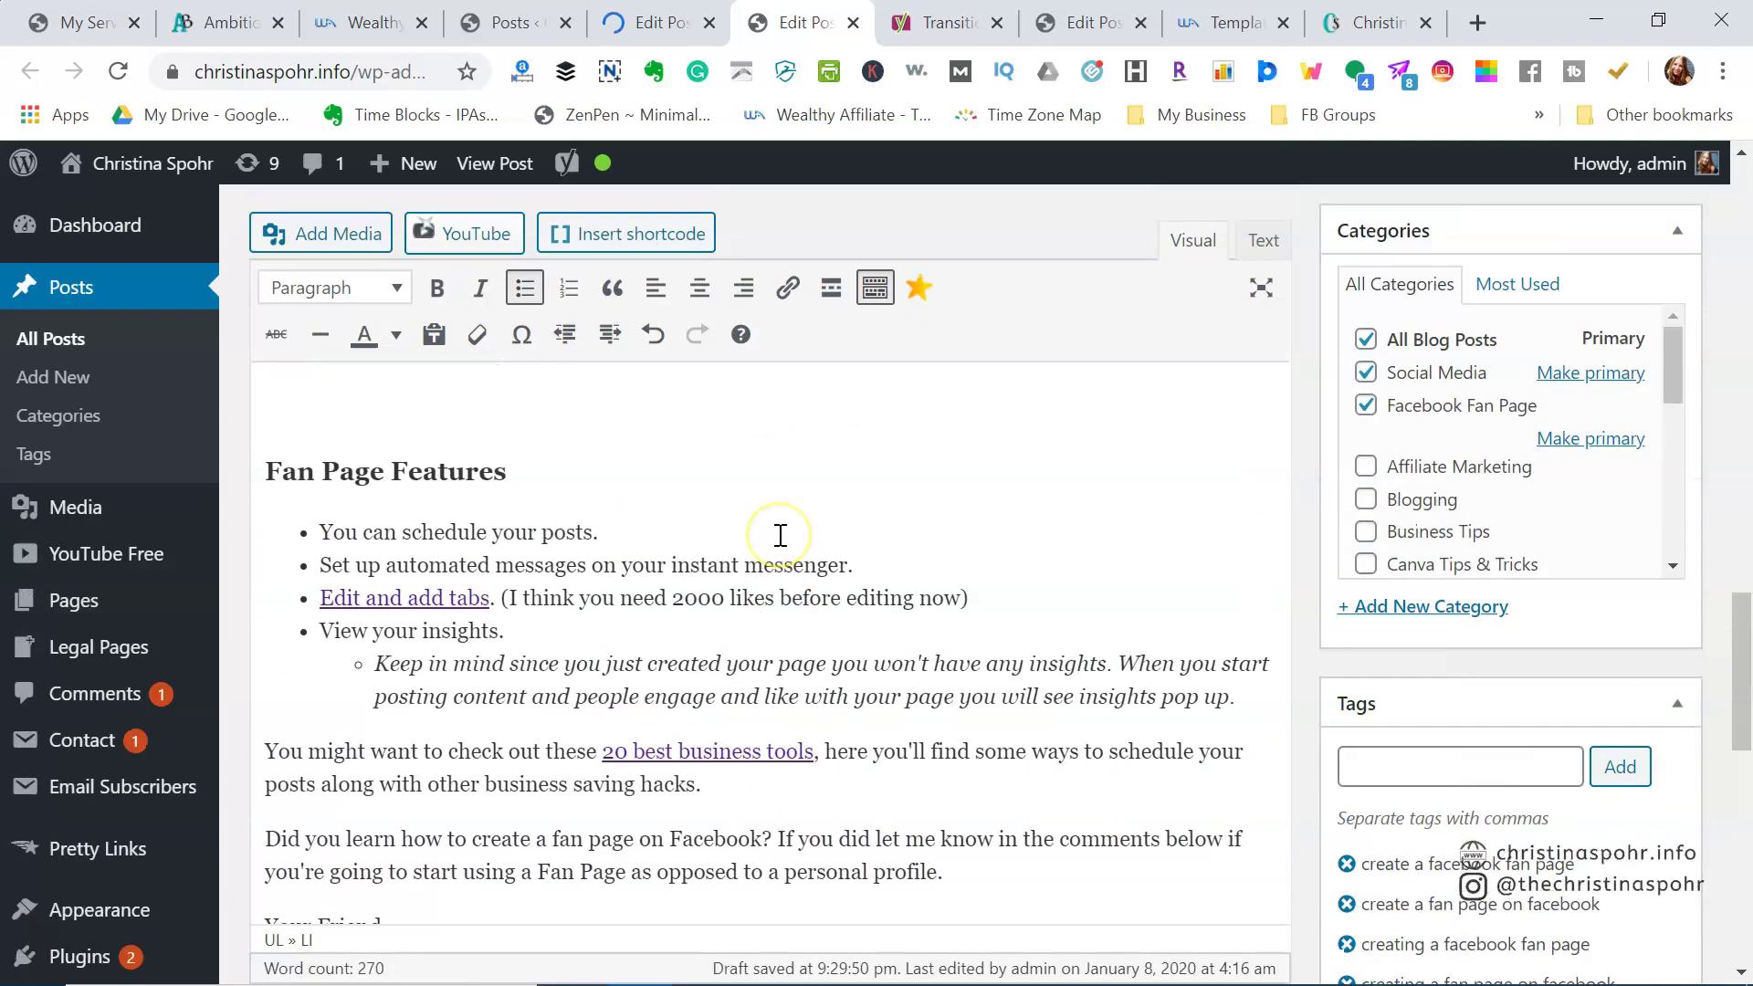
scroll(781, 535, "up", 8)
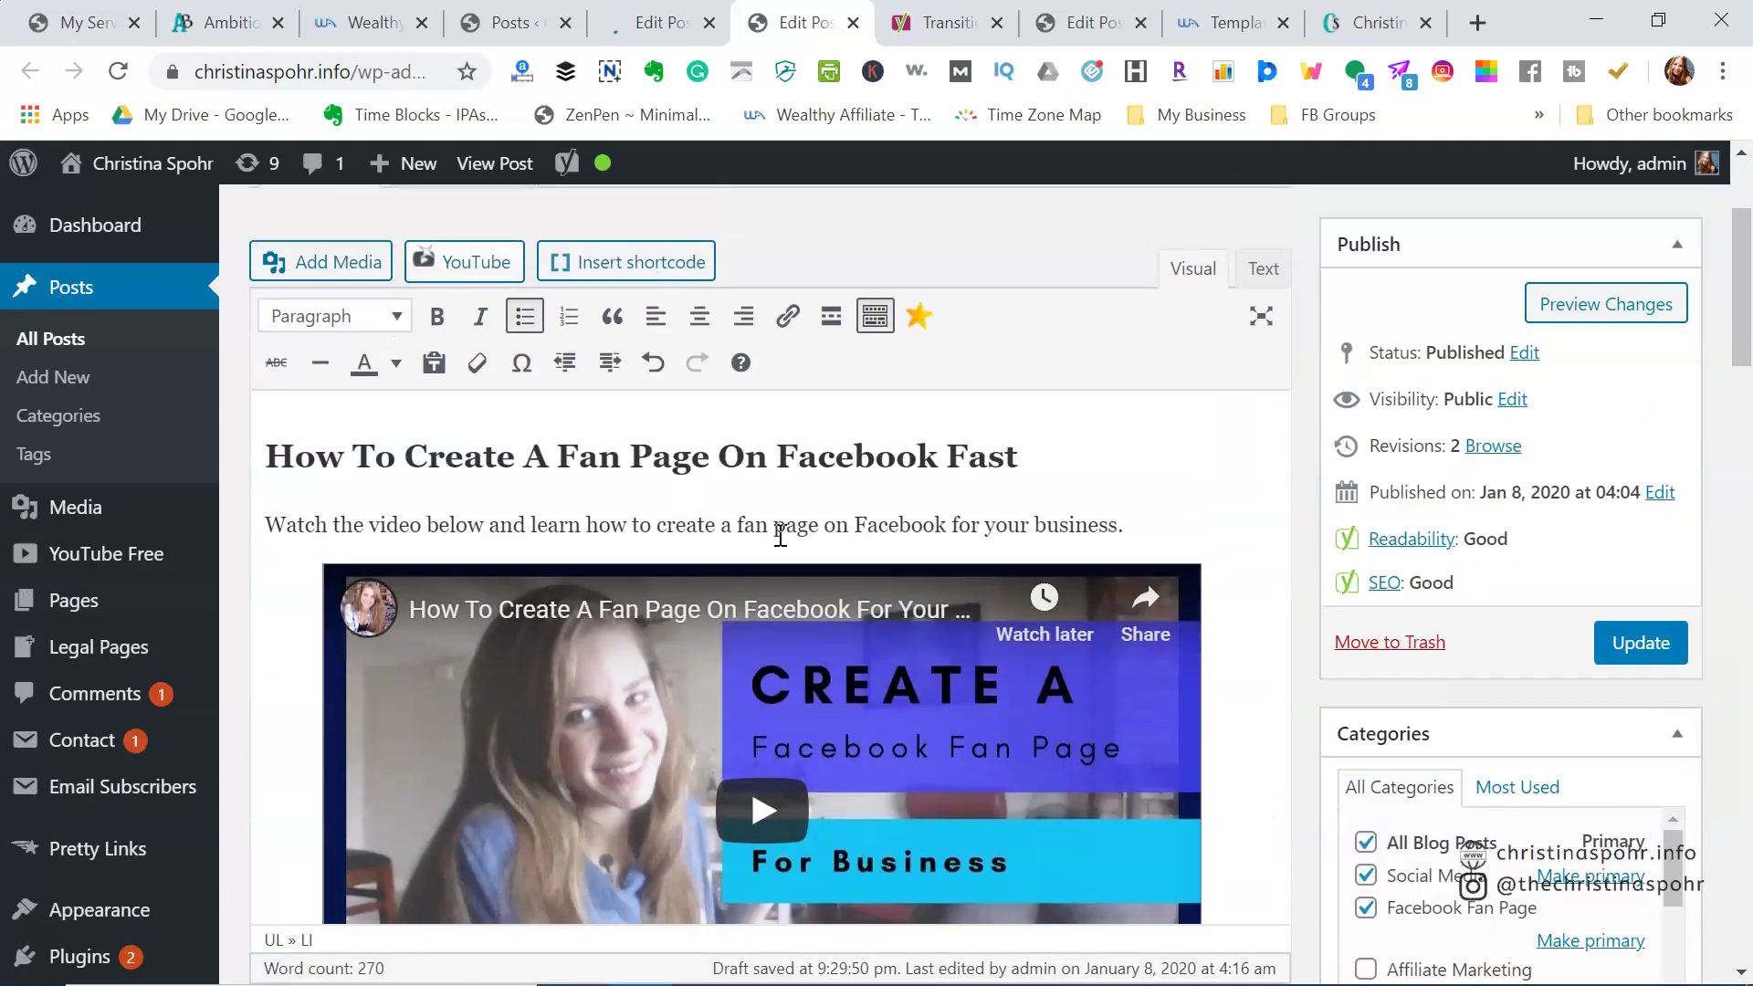
scroll(781, 537, "down", 6)
scroll(777, 534, "down", 10)
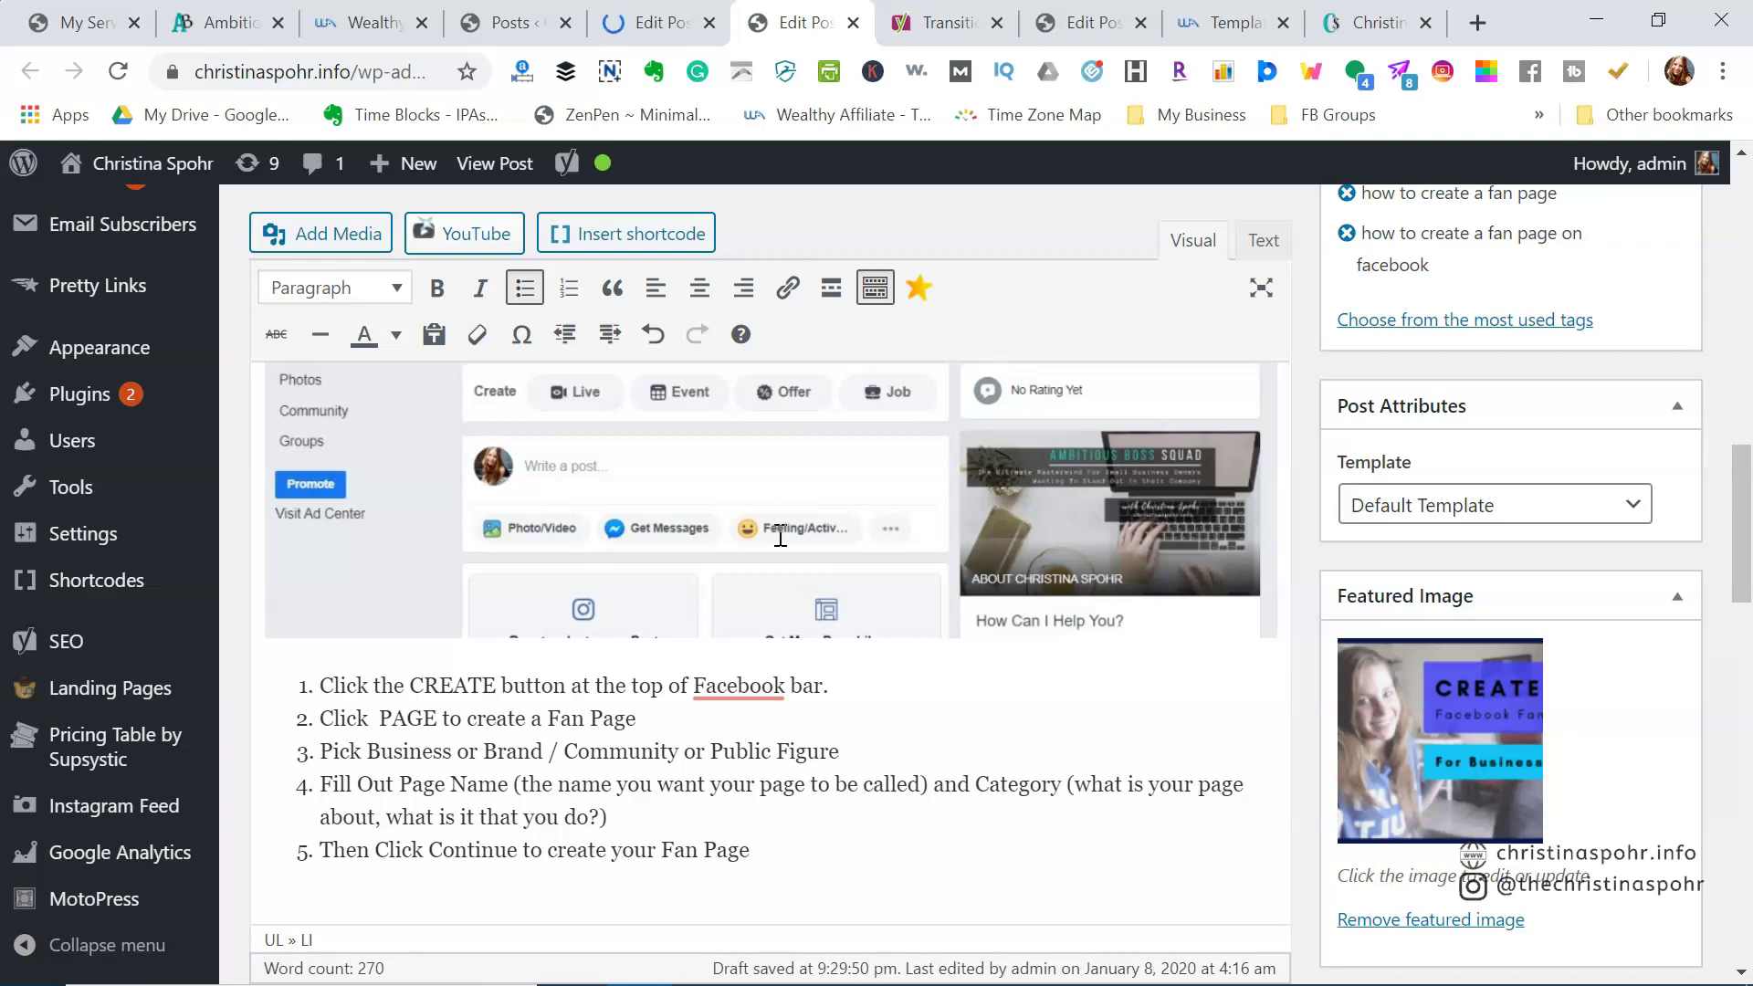
- Keep the fan page post's editor open and update the published post with the reworded bullets
left_click(854, 23)
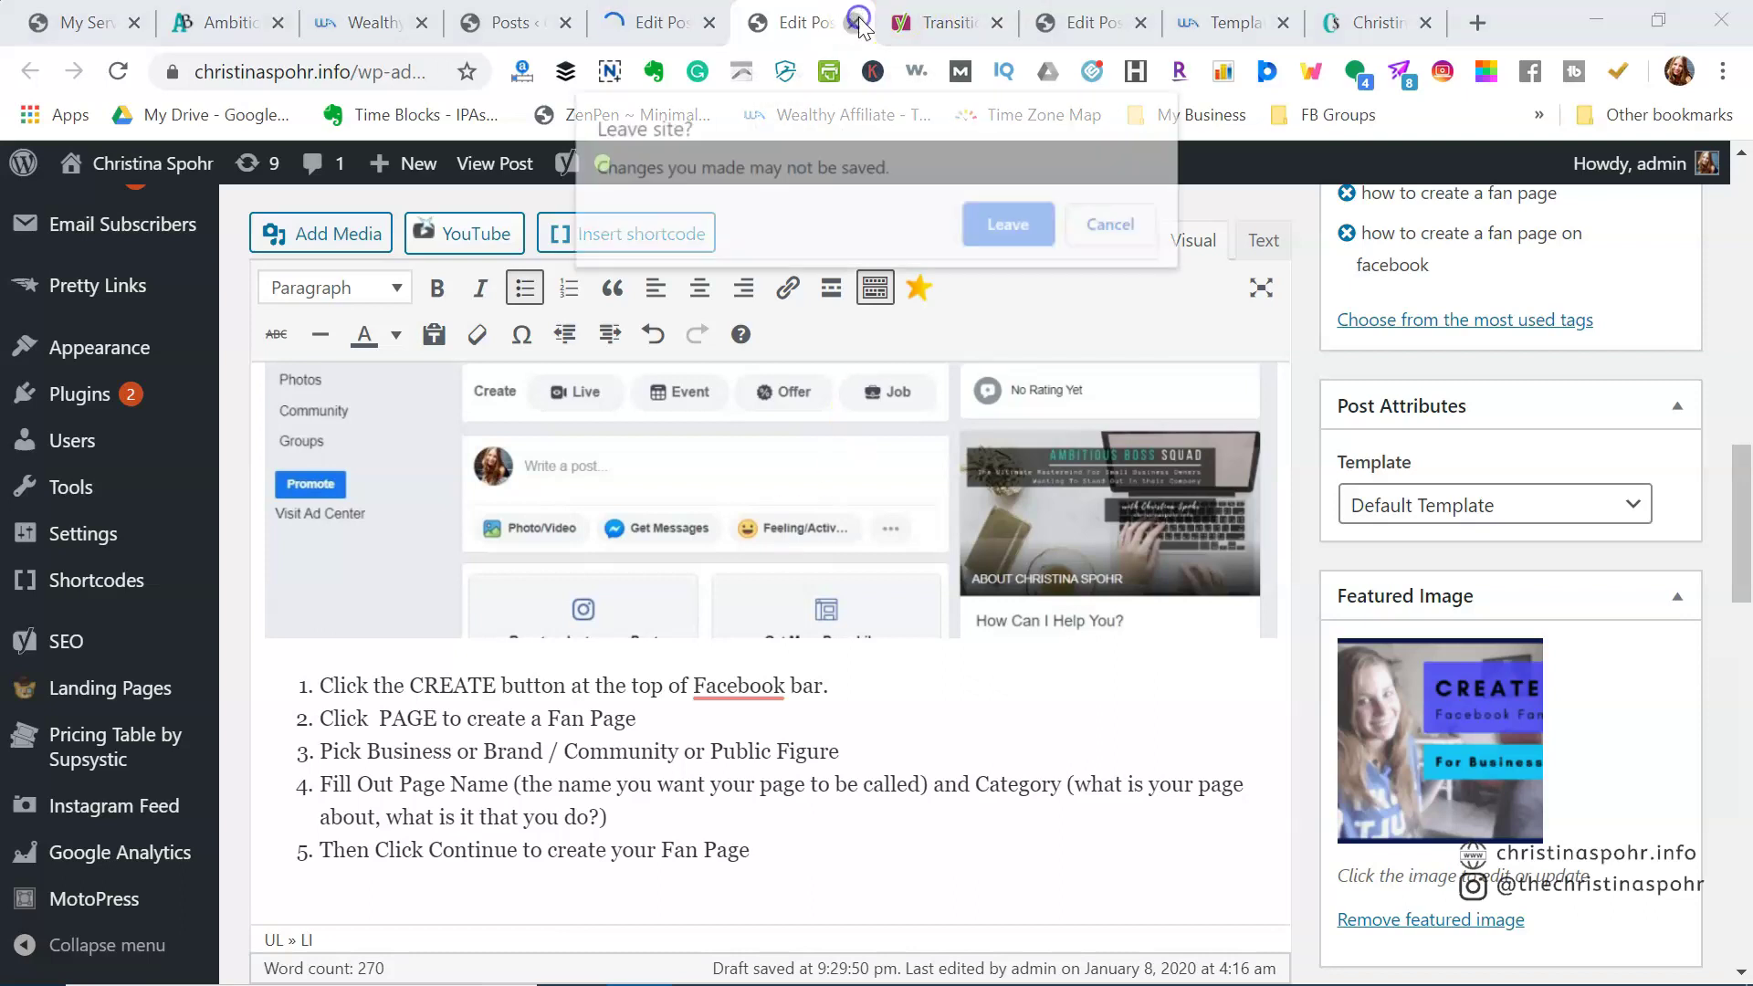
left_click(1110, 223)
scroll(1329, 346, "up", 15)
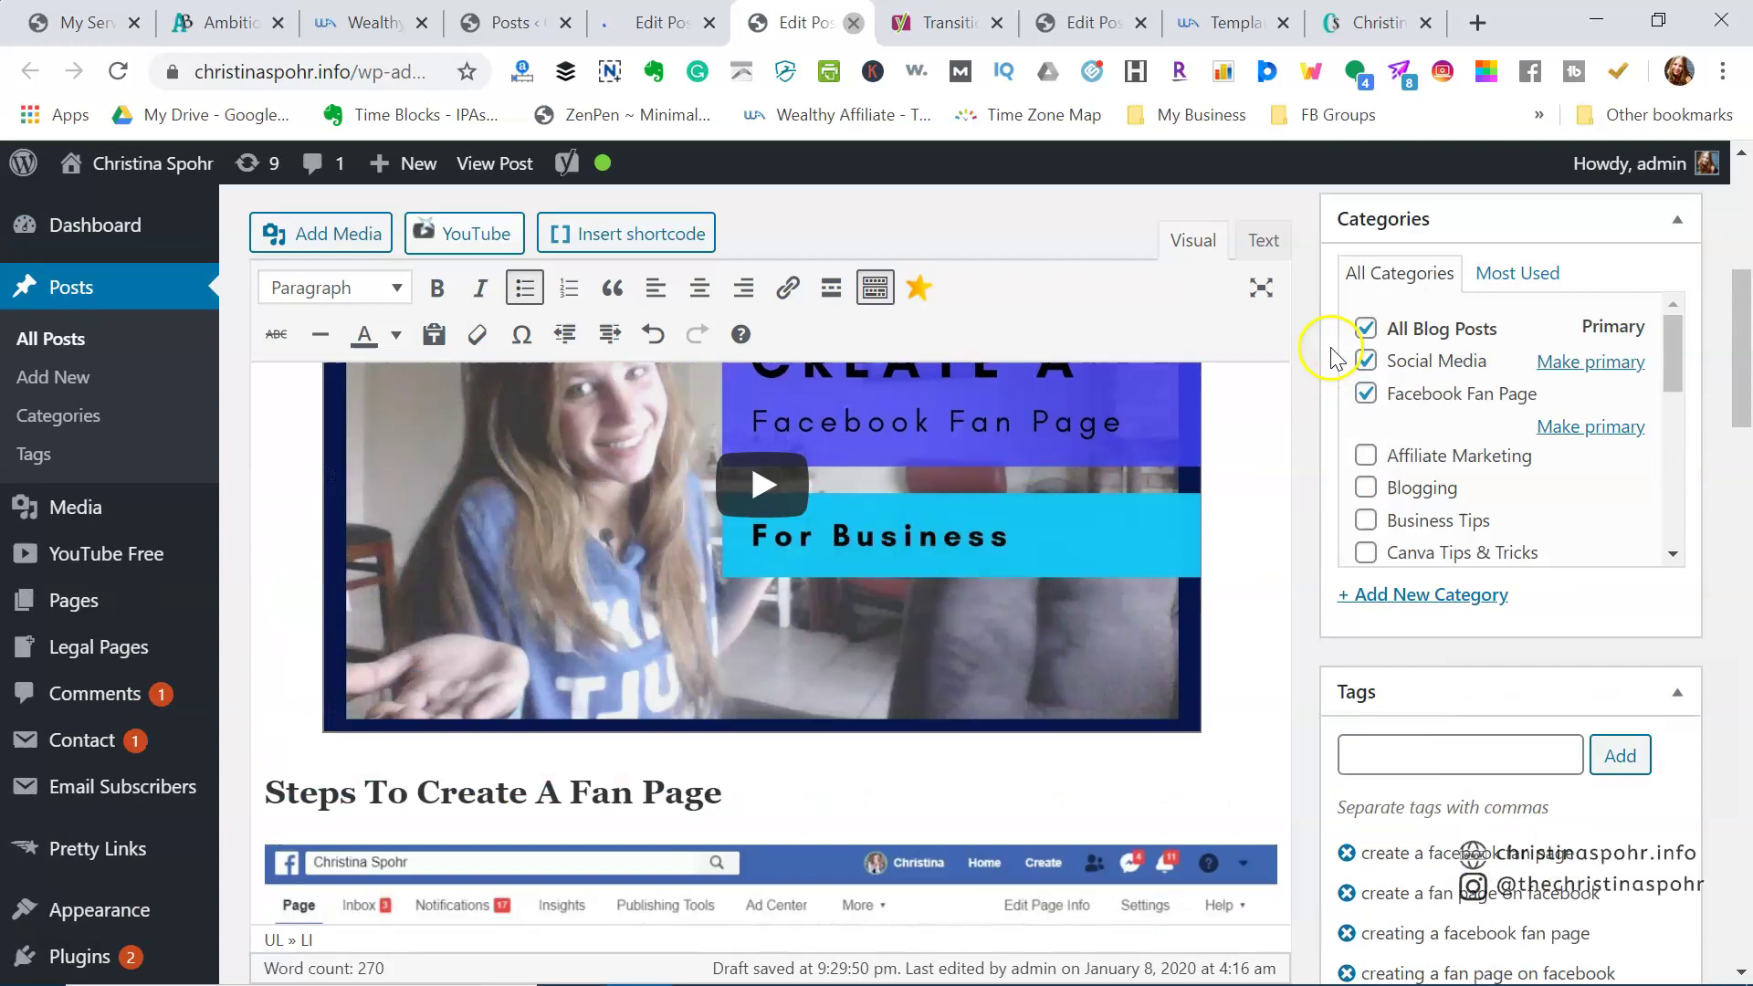
left_click(1638, 630)
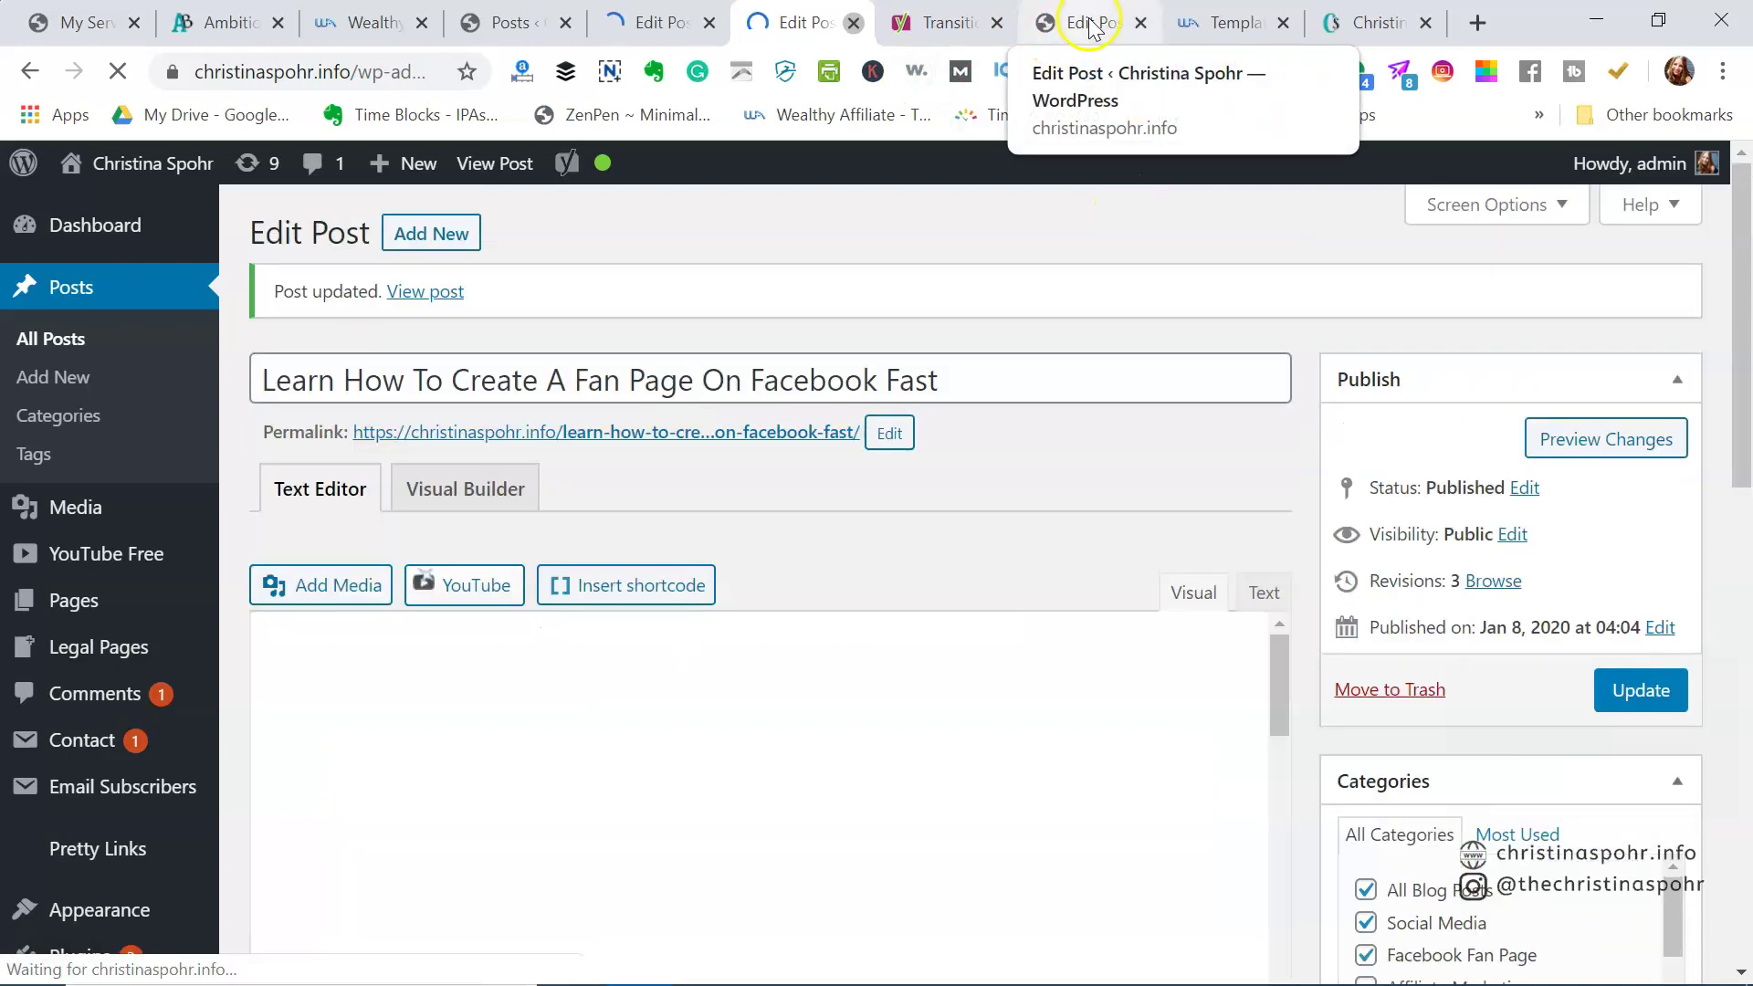
- Switch to the "What Is A Facebook Tab" post's editor and review its introduction, video, link list and closing call to action
left_click(1091, 26)
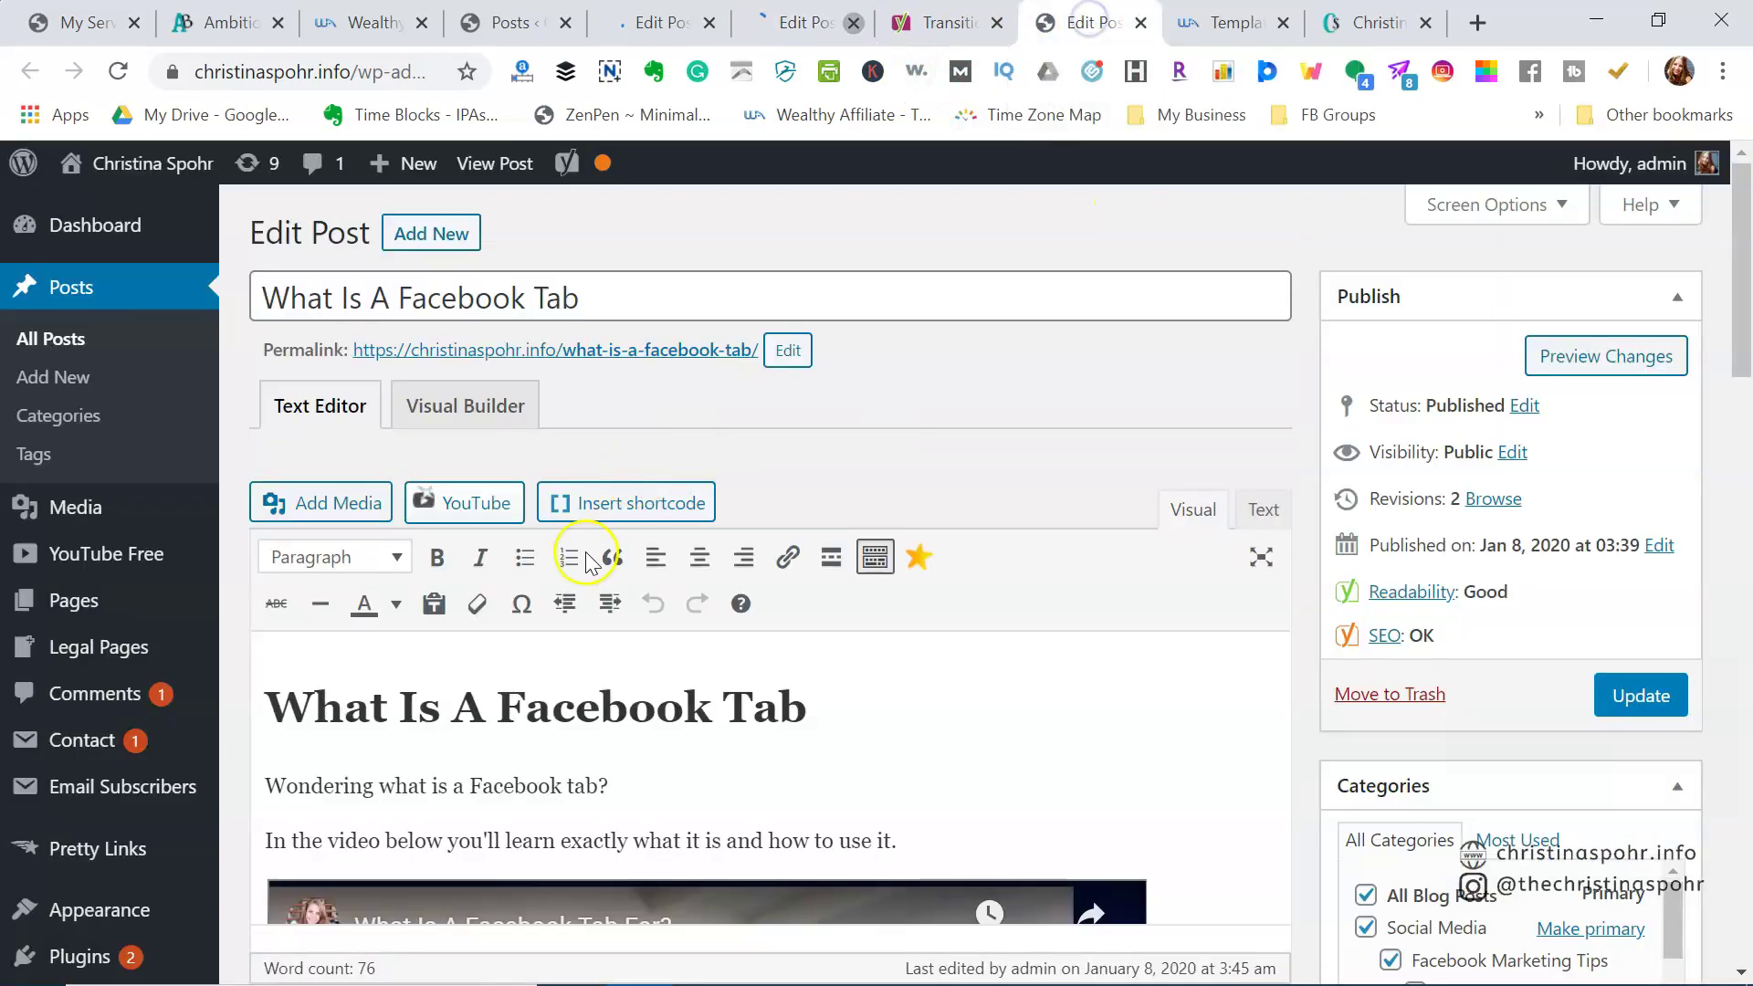
scroll(881, 693, "down", 12)
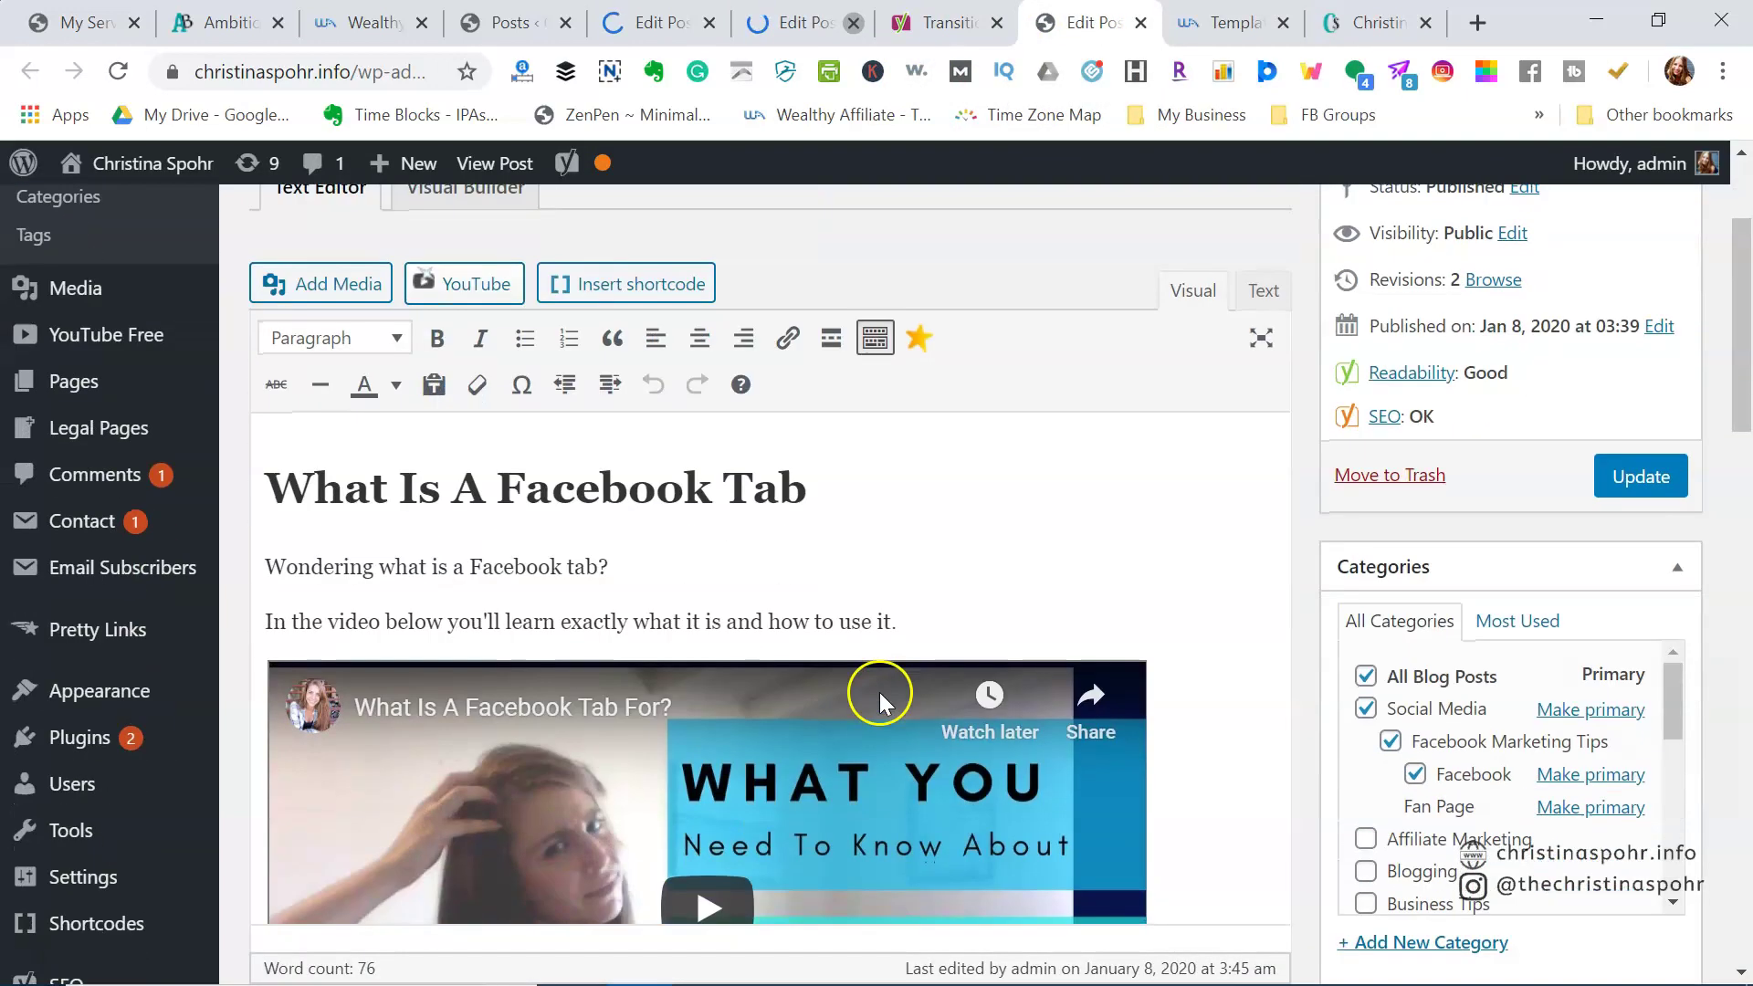
scroll(879, 693, "up", 10)
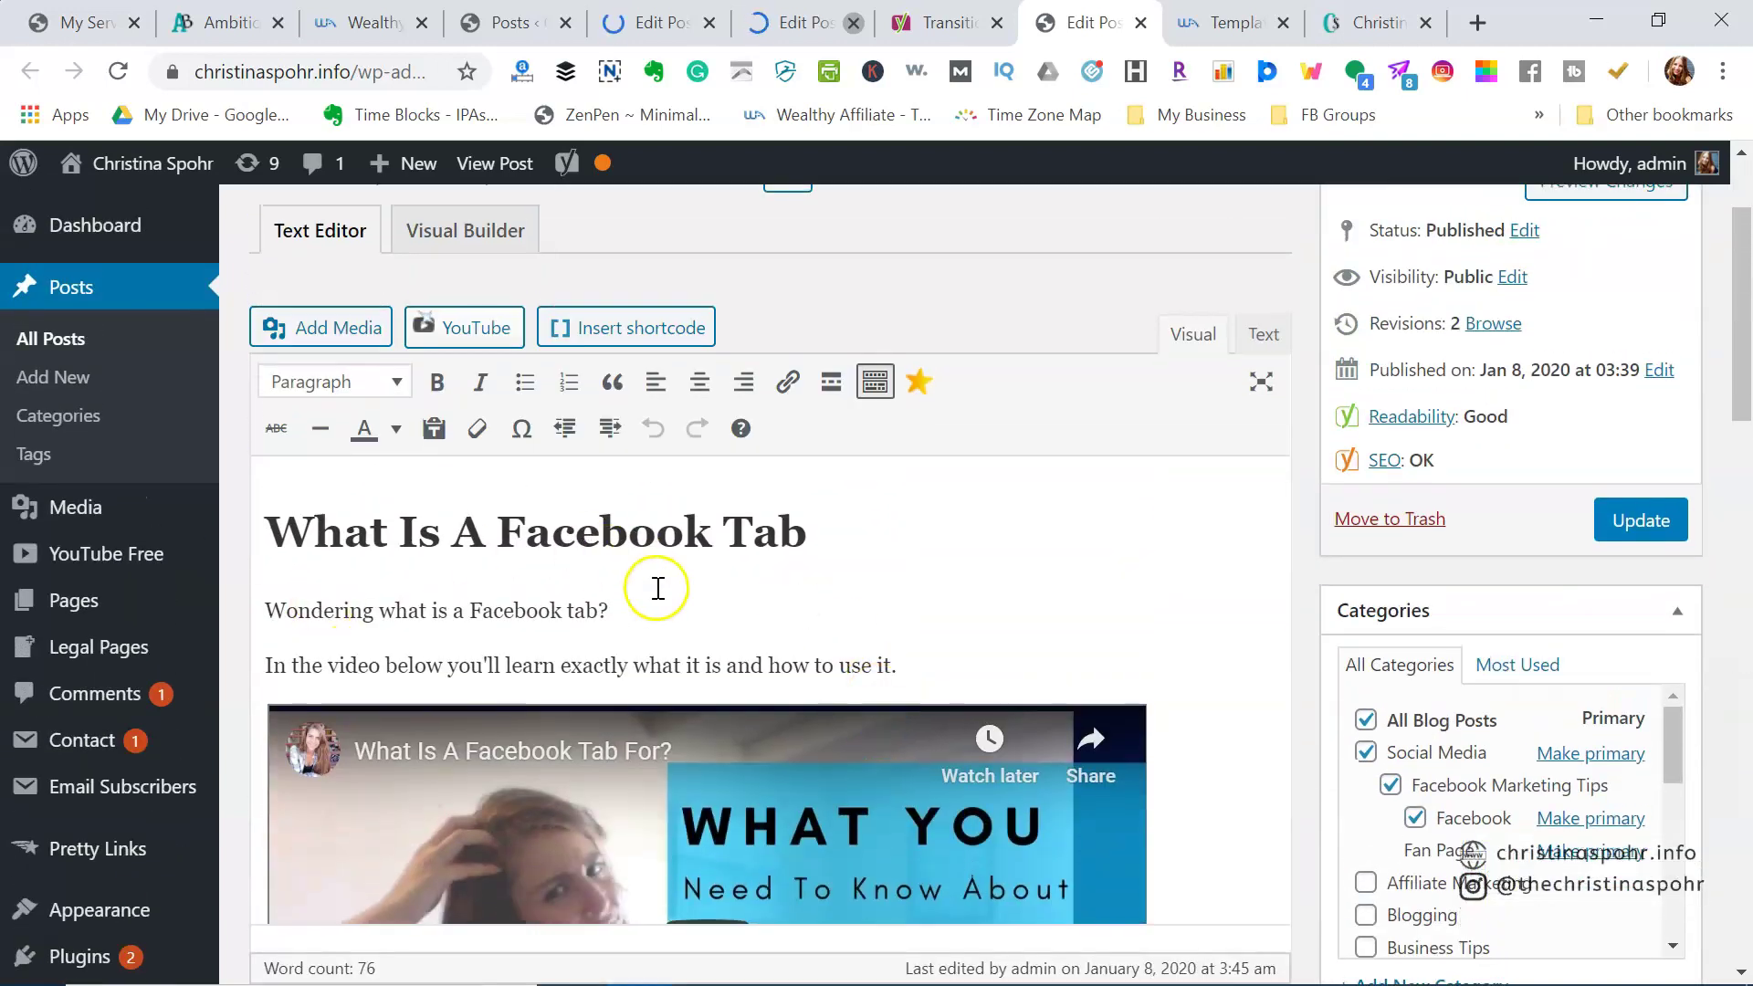
scroll(657, 589, "down", 8)
scroll(658, 589, "down", 2)
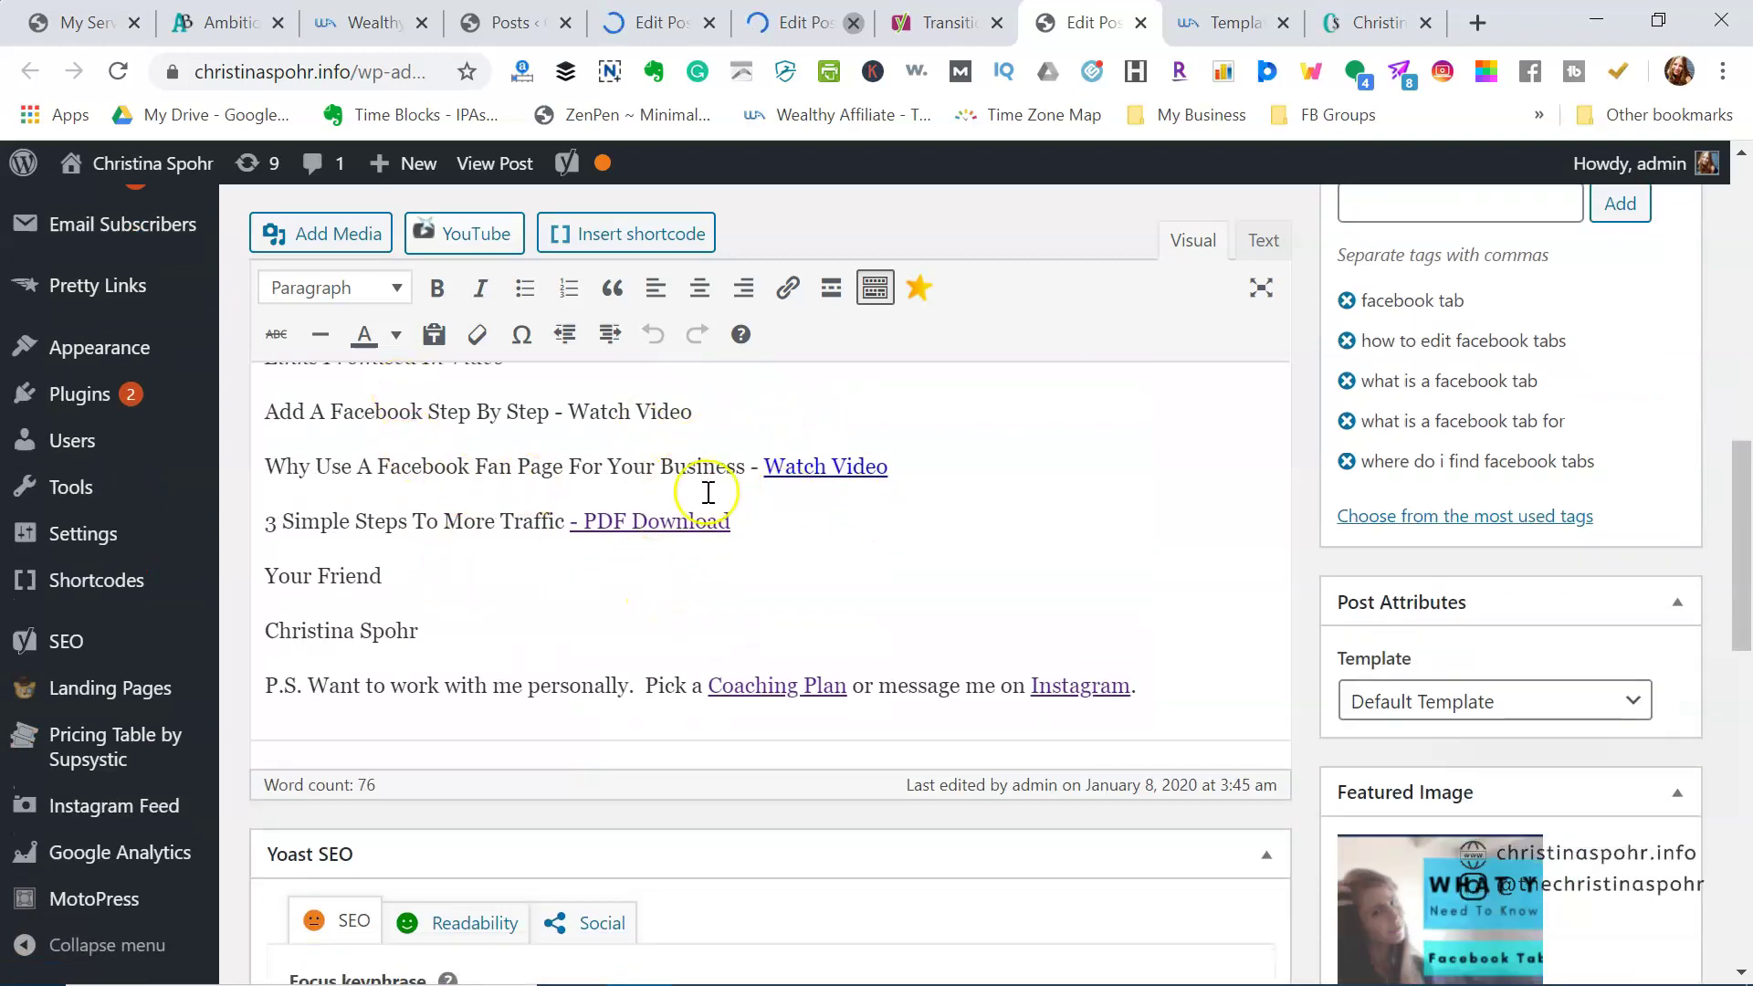
scroll(653, 517, "down", 1)
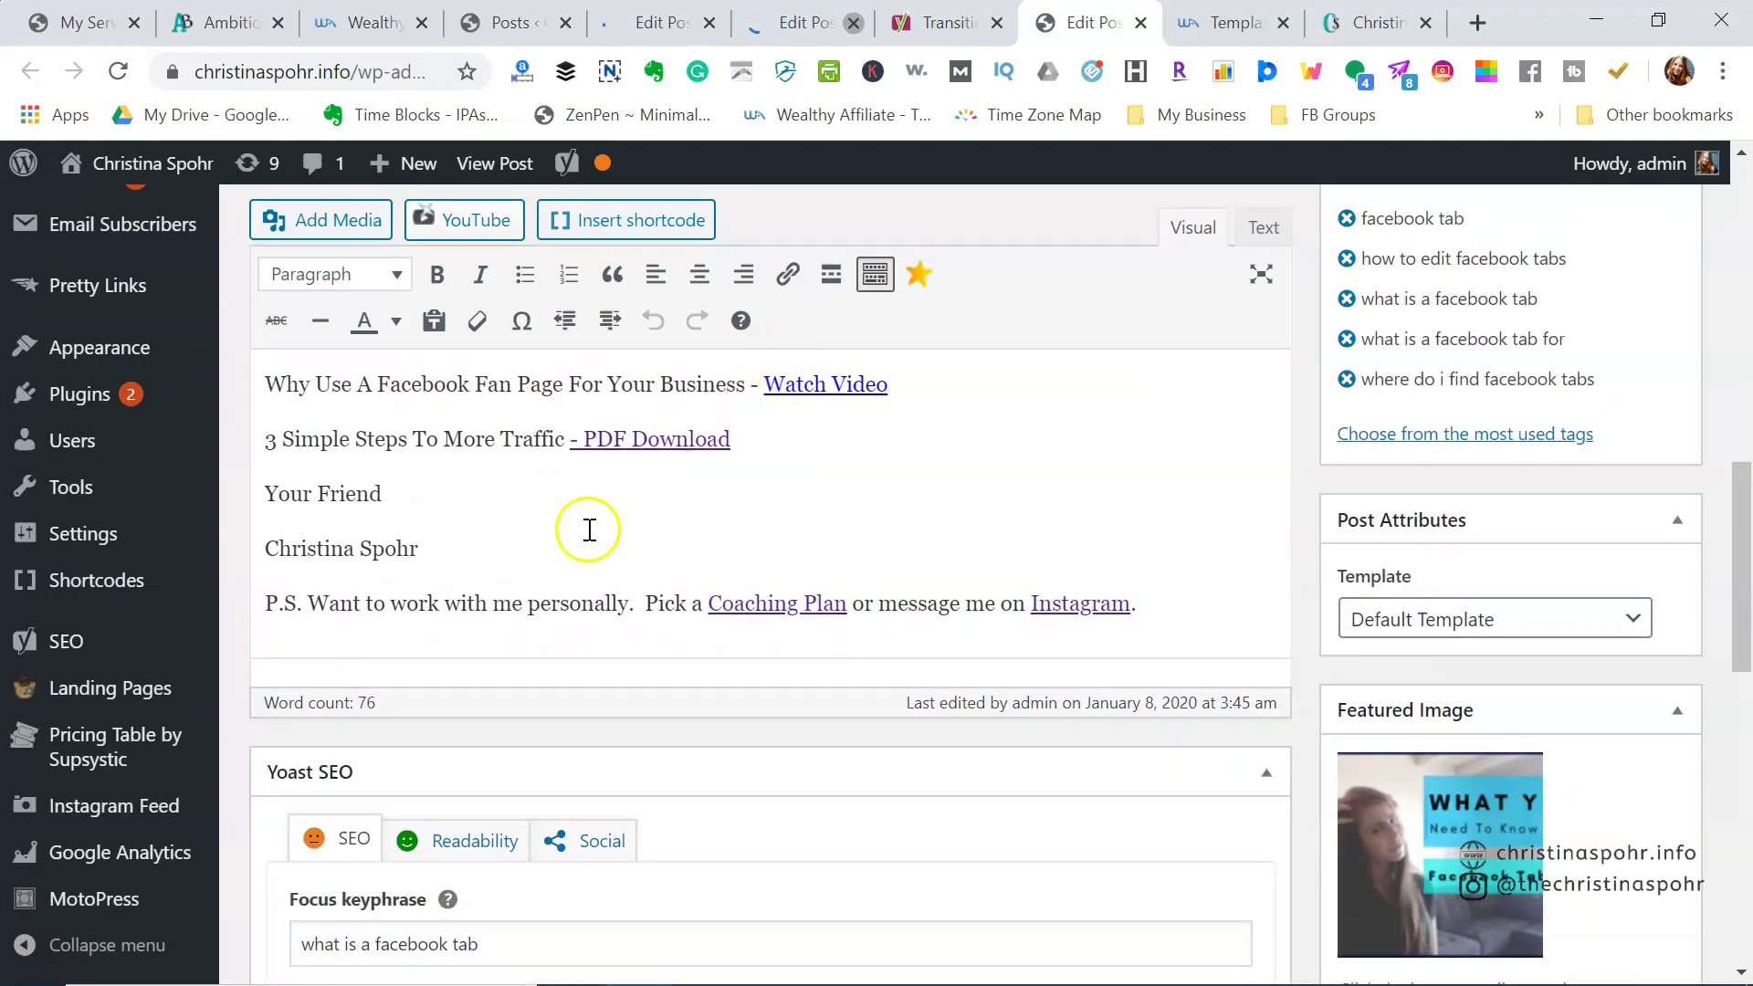
- Expand the Yoast SEO analysis for "what is a facebook tab" and examine the listed problems, improvements and good results
scroll(593, 630, "down", 2)
scroll(587, 650, "down", 2)
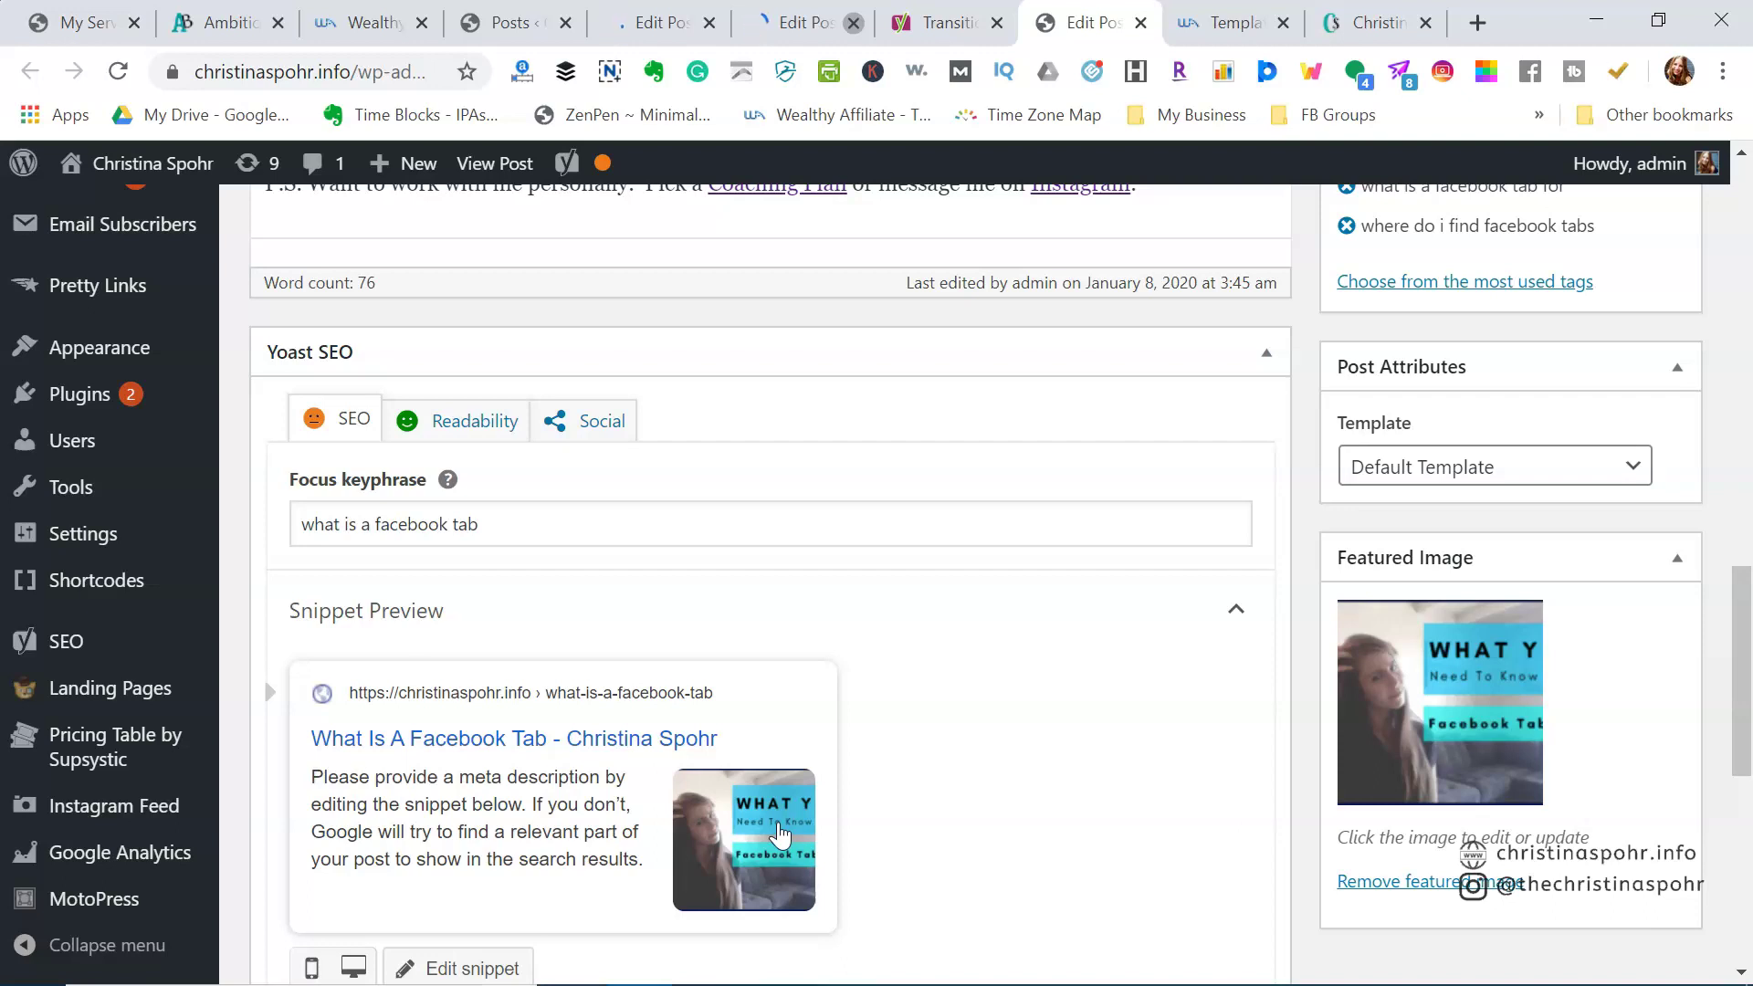
scroll(778, 831, "down", 3)
left_click(763, 772)
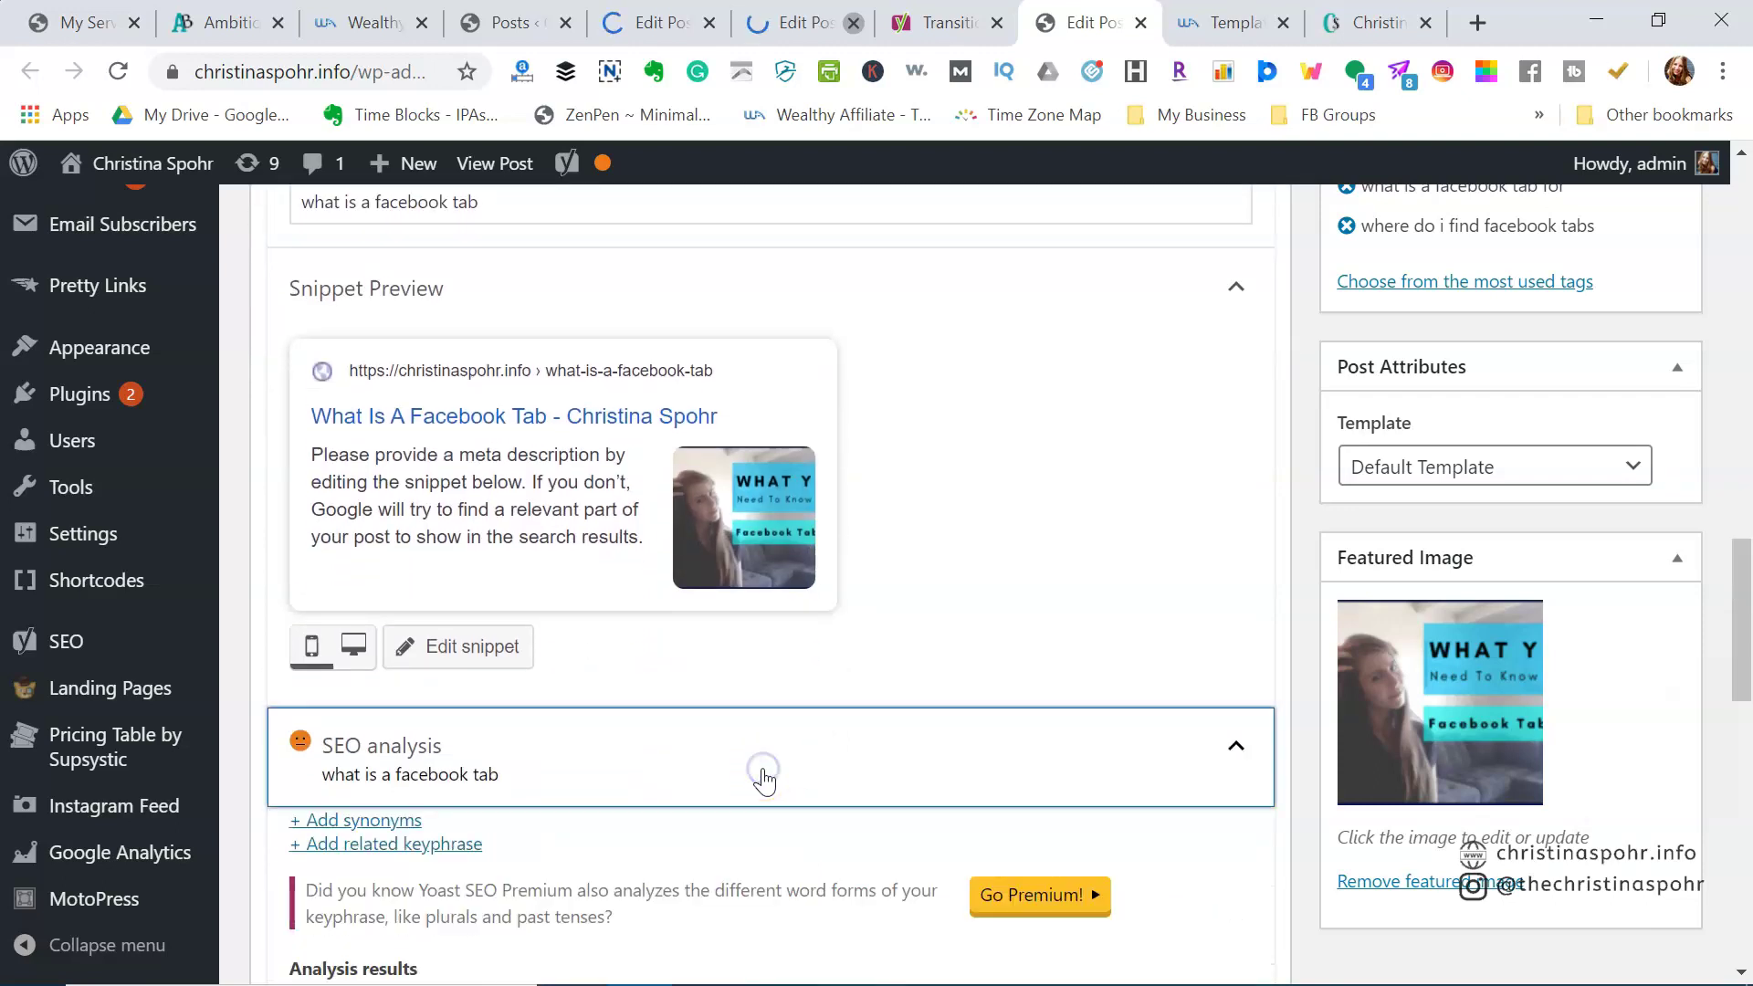
scroll(764, 776, "down", 5)
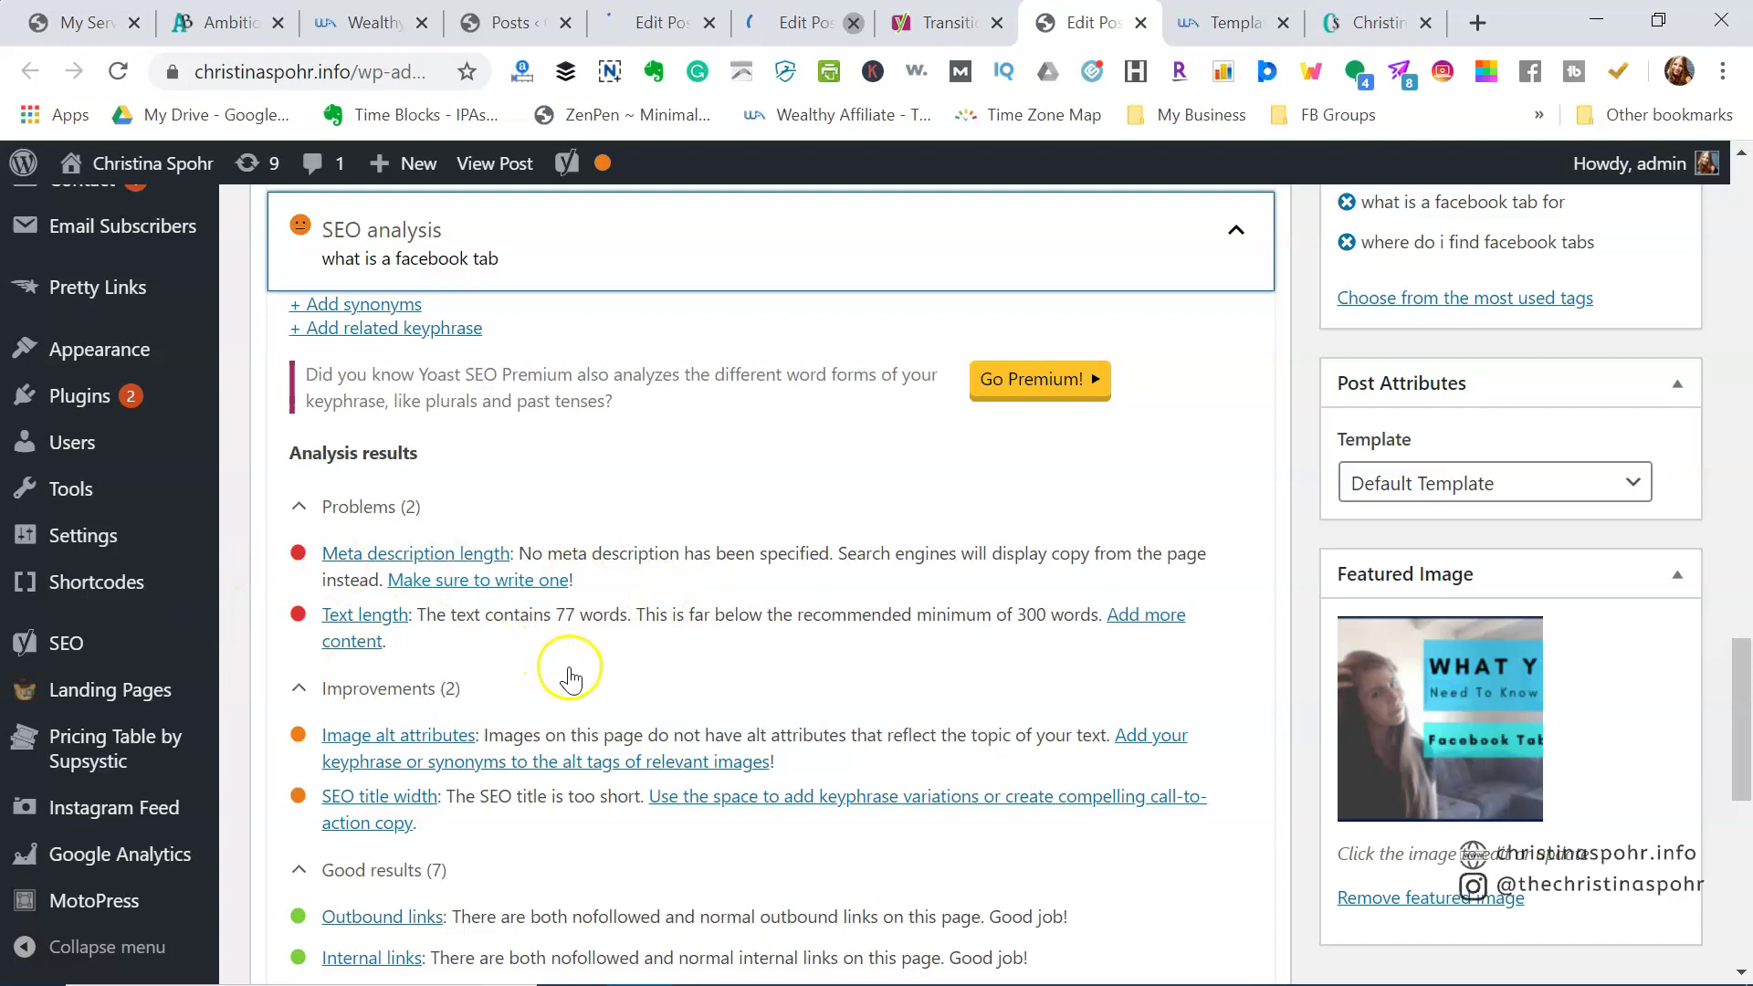
scroll(569, 676, "down", 2)
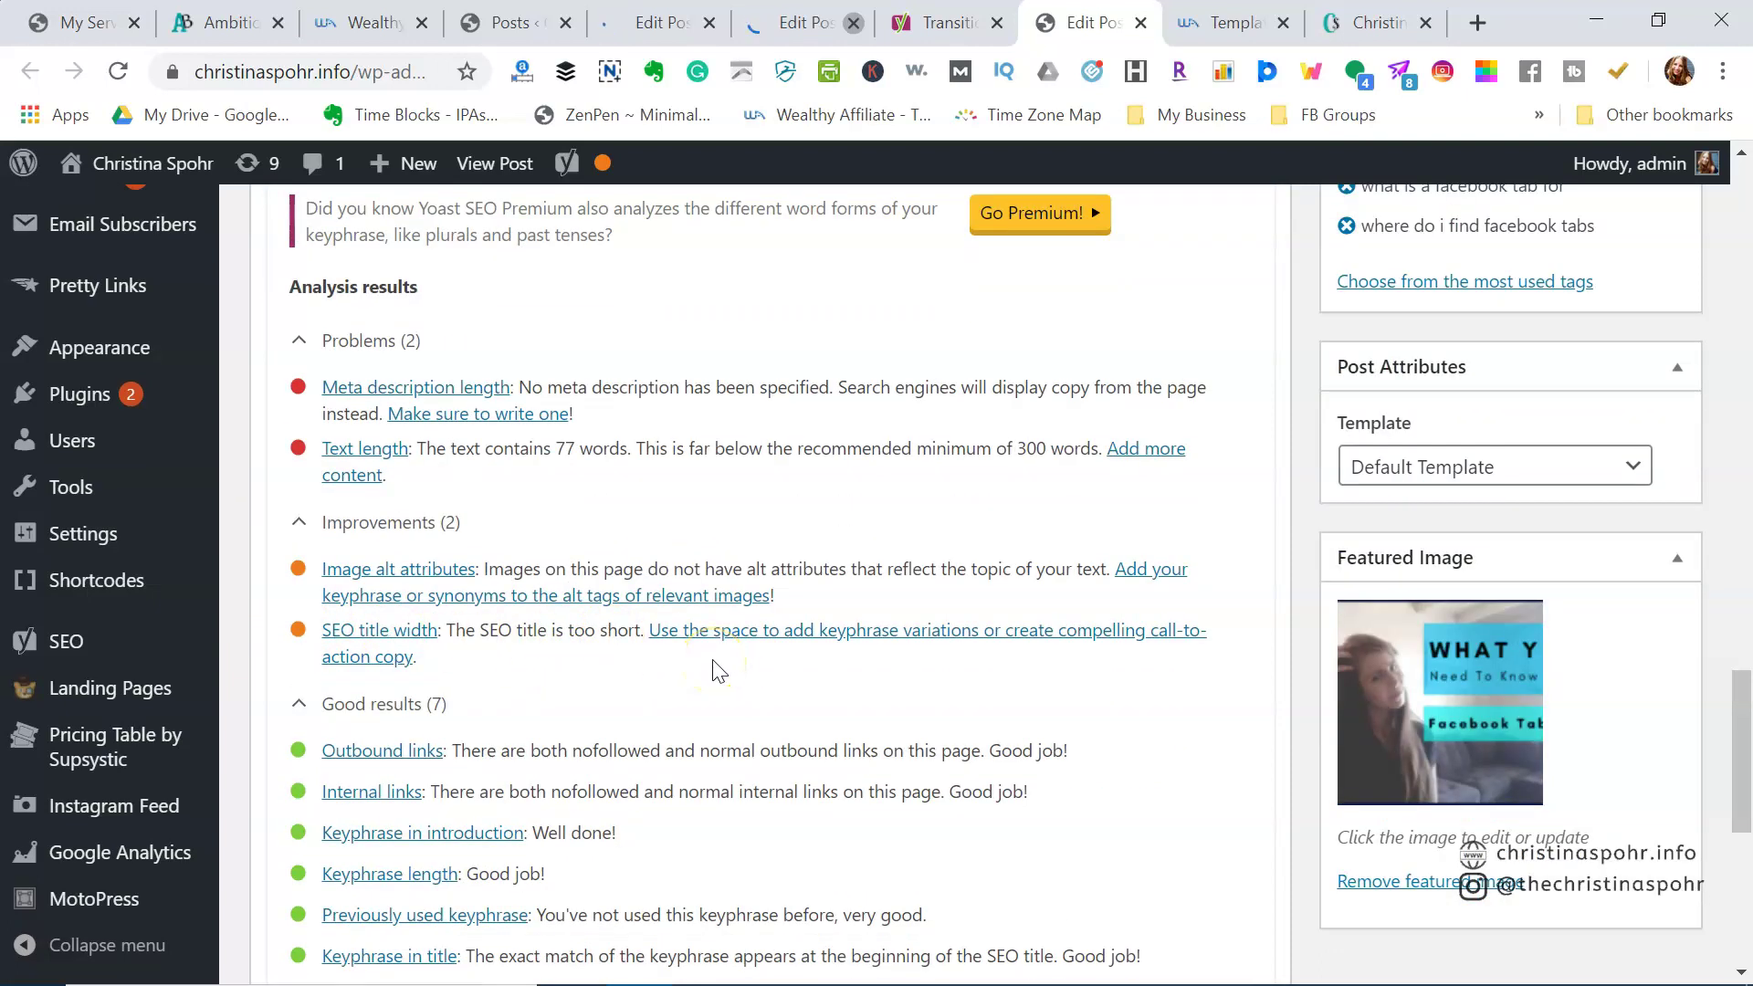
- Update the published "What Is A Facebook Tab" post
scroll(720, 671, "up", 15)
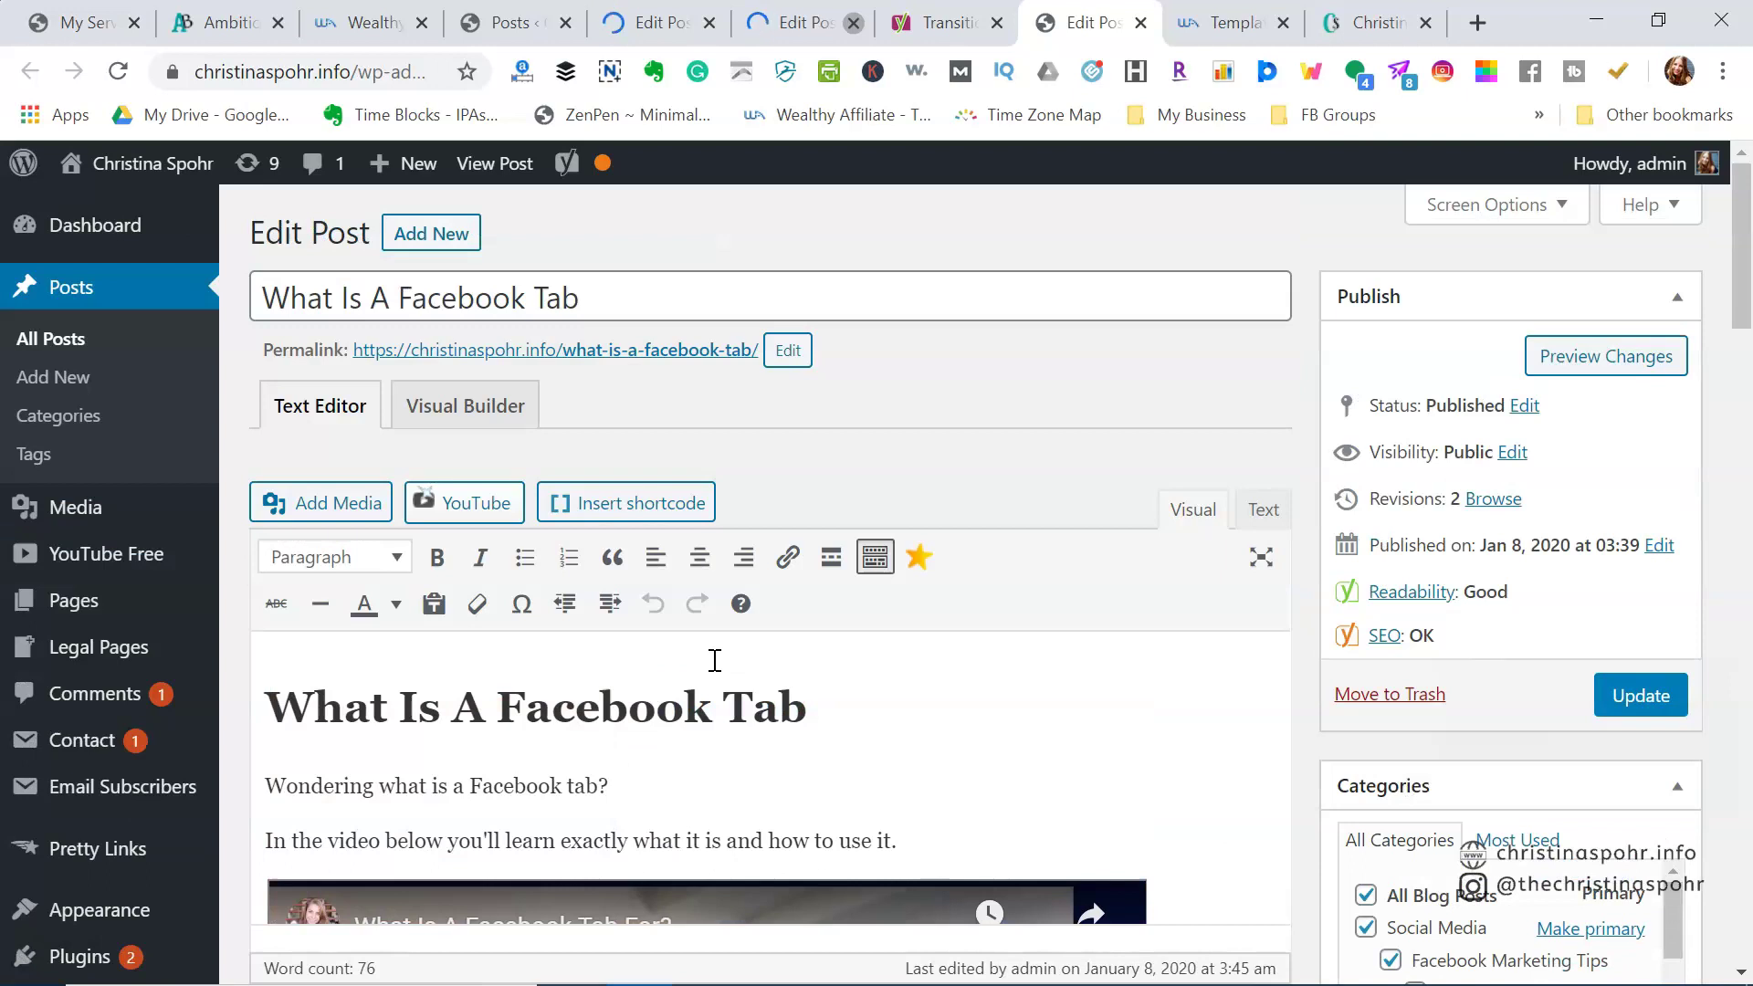
scroll(1309, 747, "down", 3)
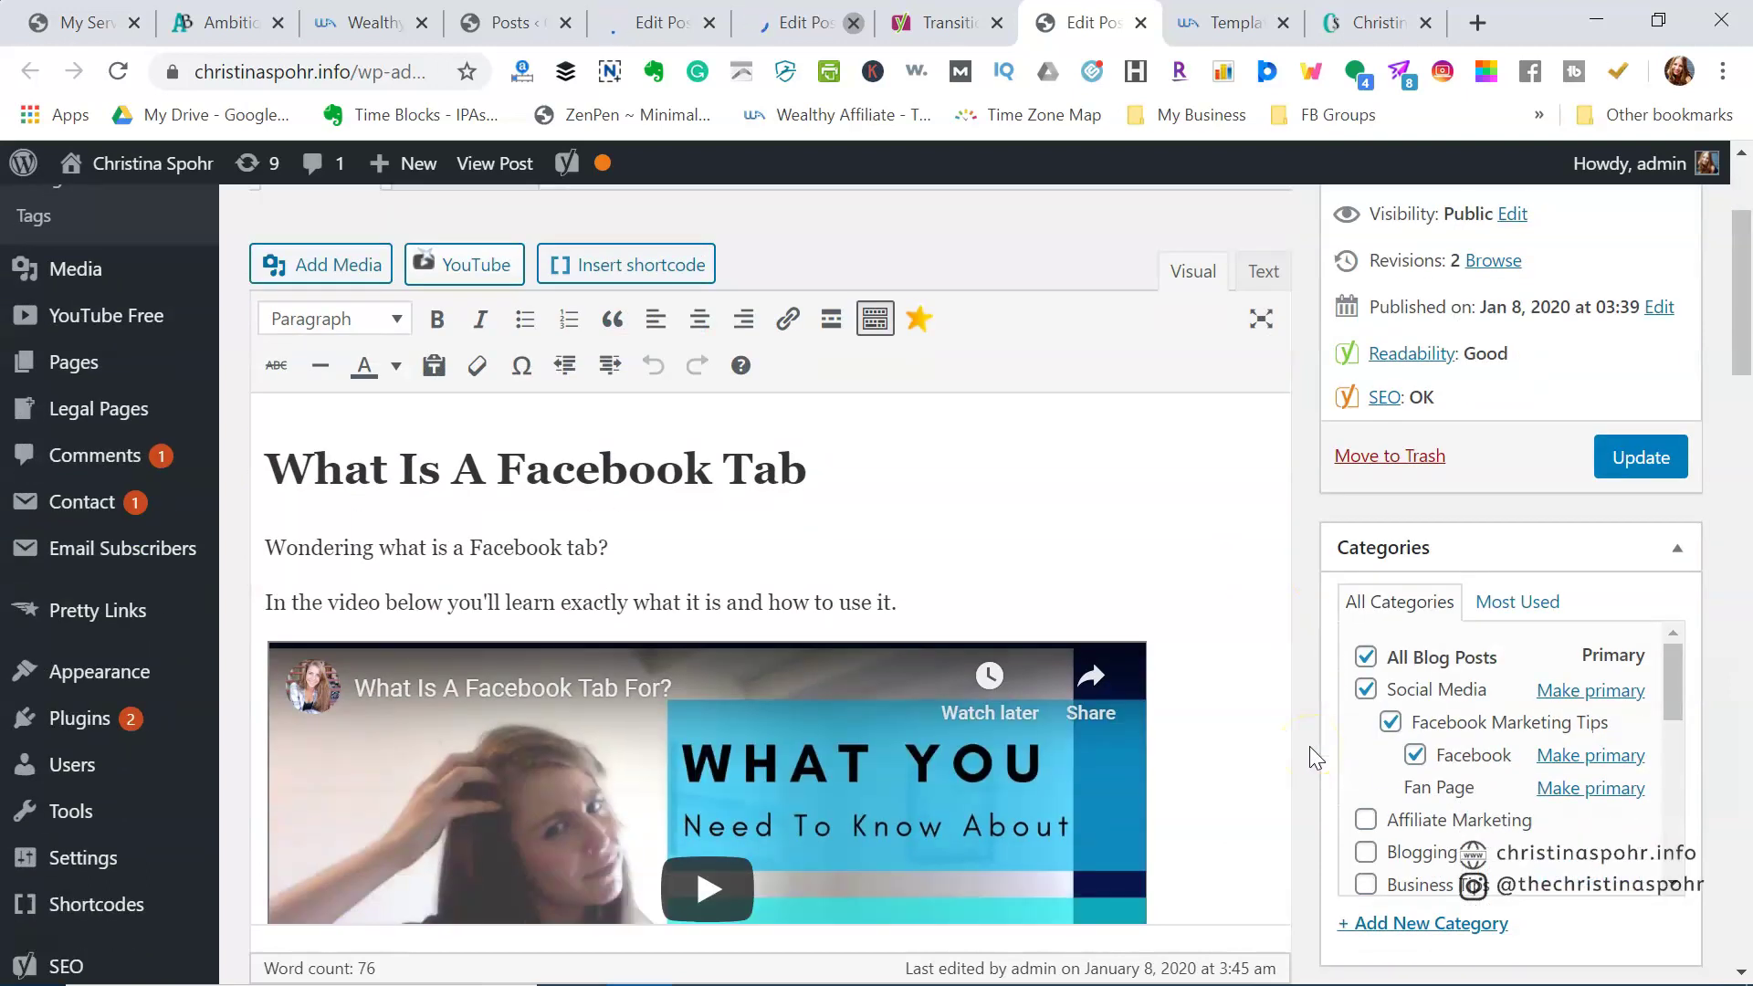
left_click(1634, 458)
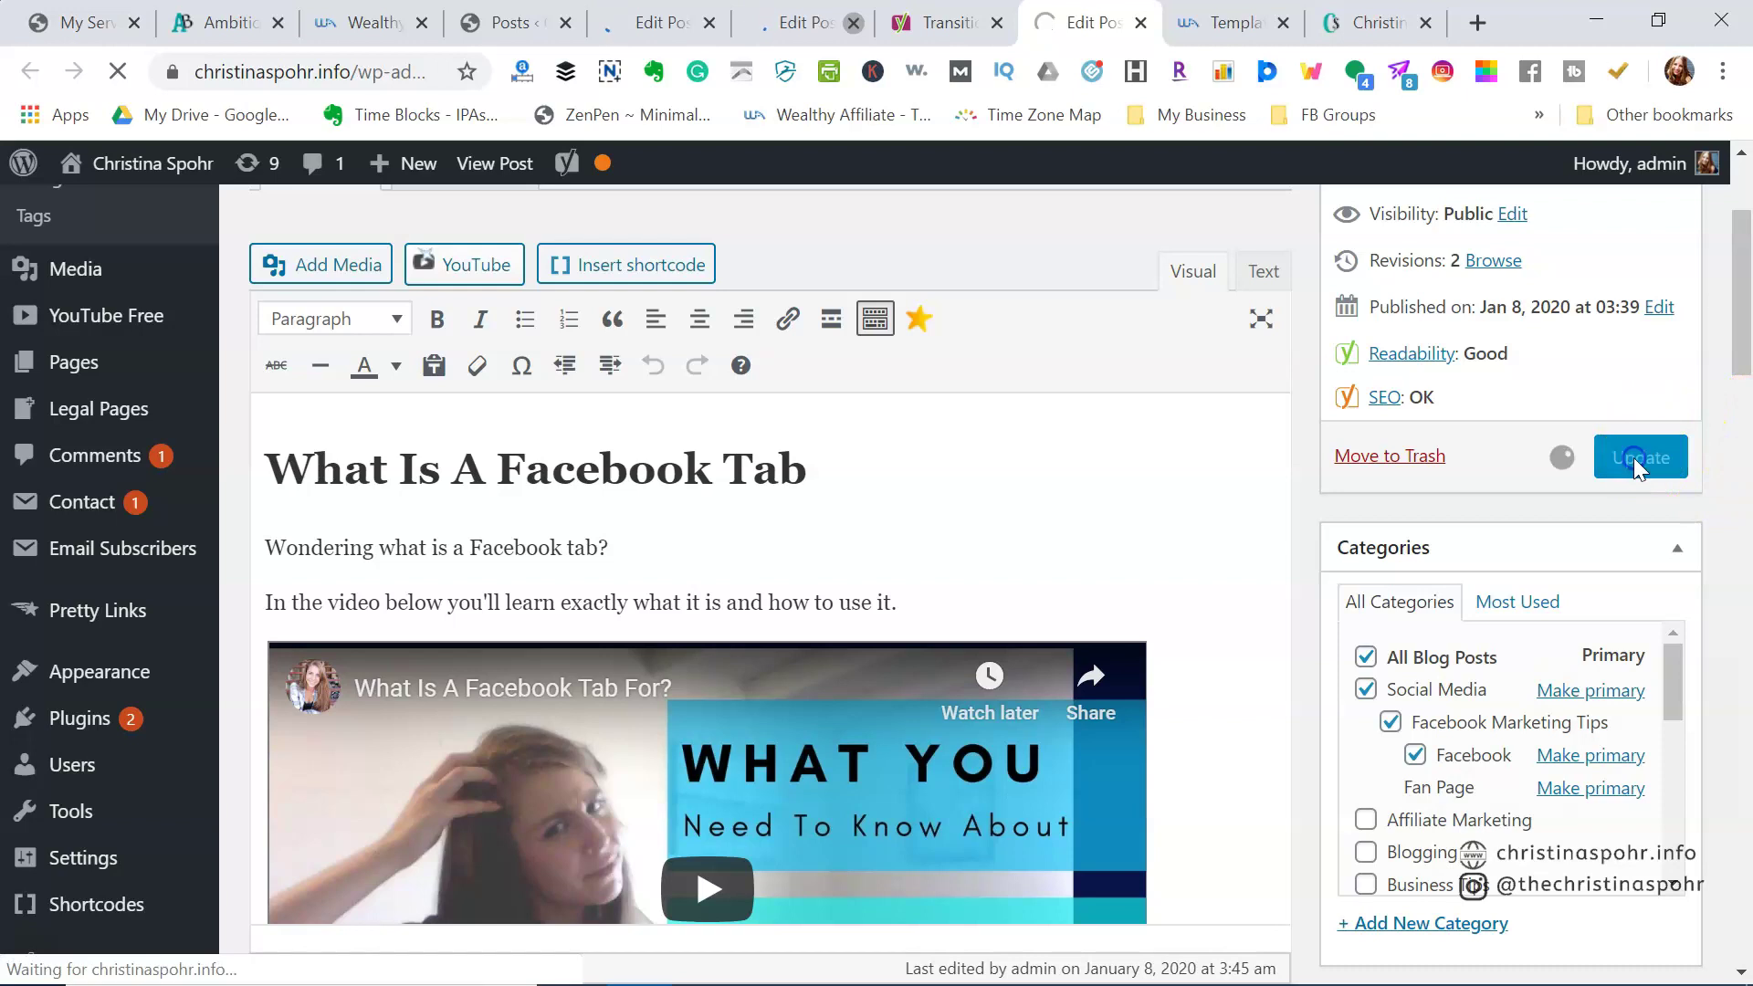
- Close the post editor tabs and the transition words article, and return to the list of all posts
left_click(1140, 23)
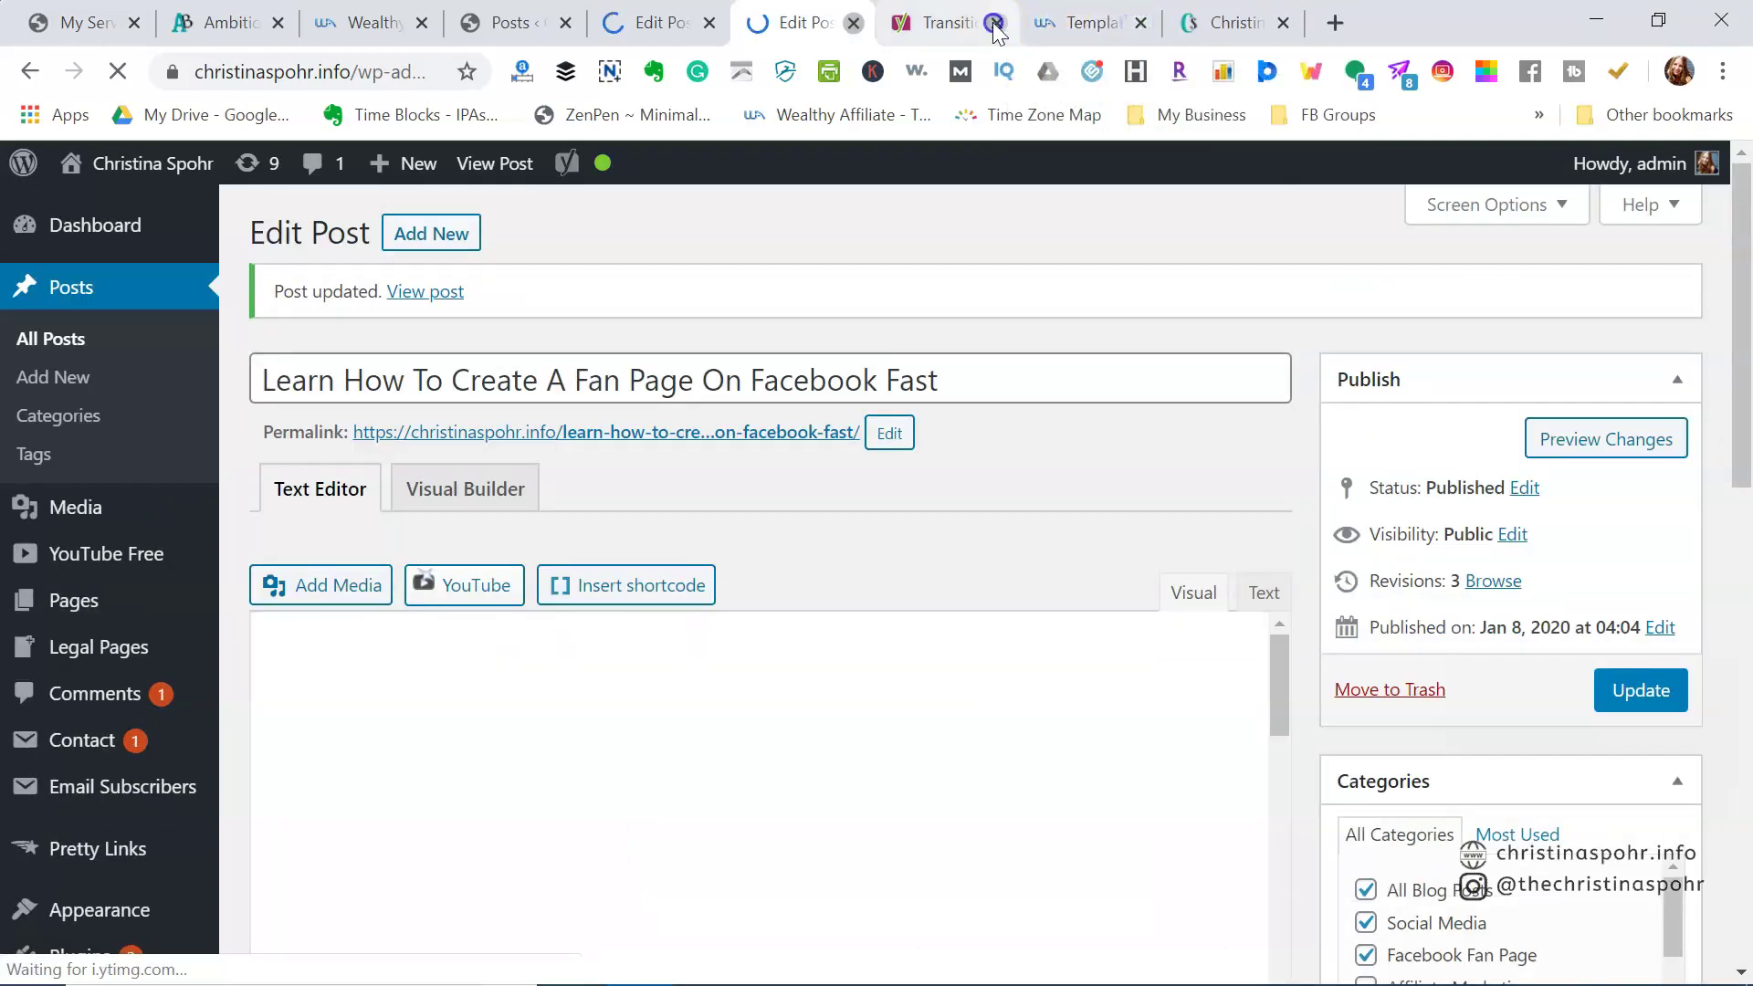
left_click(855, 24)
left_click(855, 23)
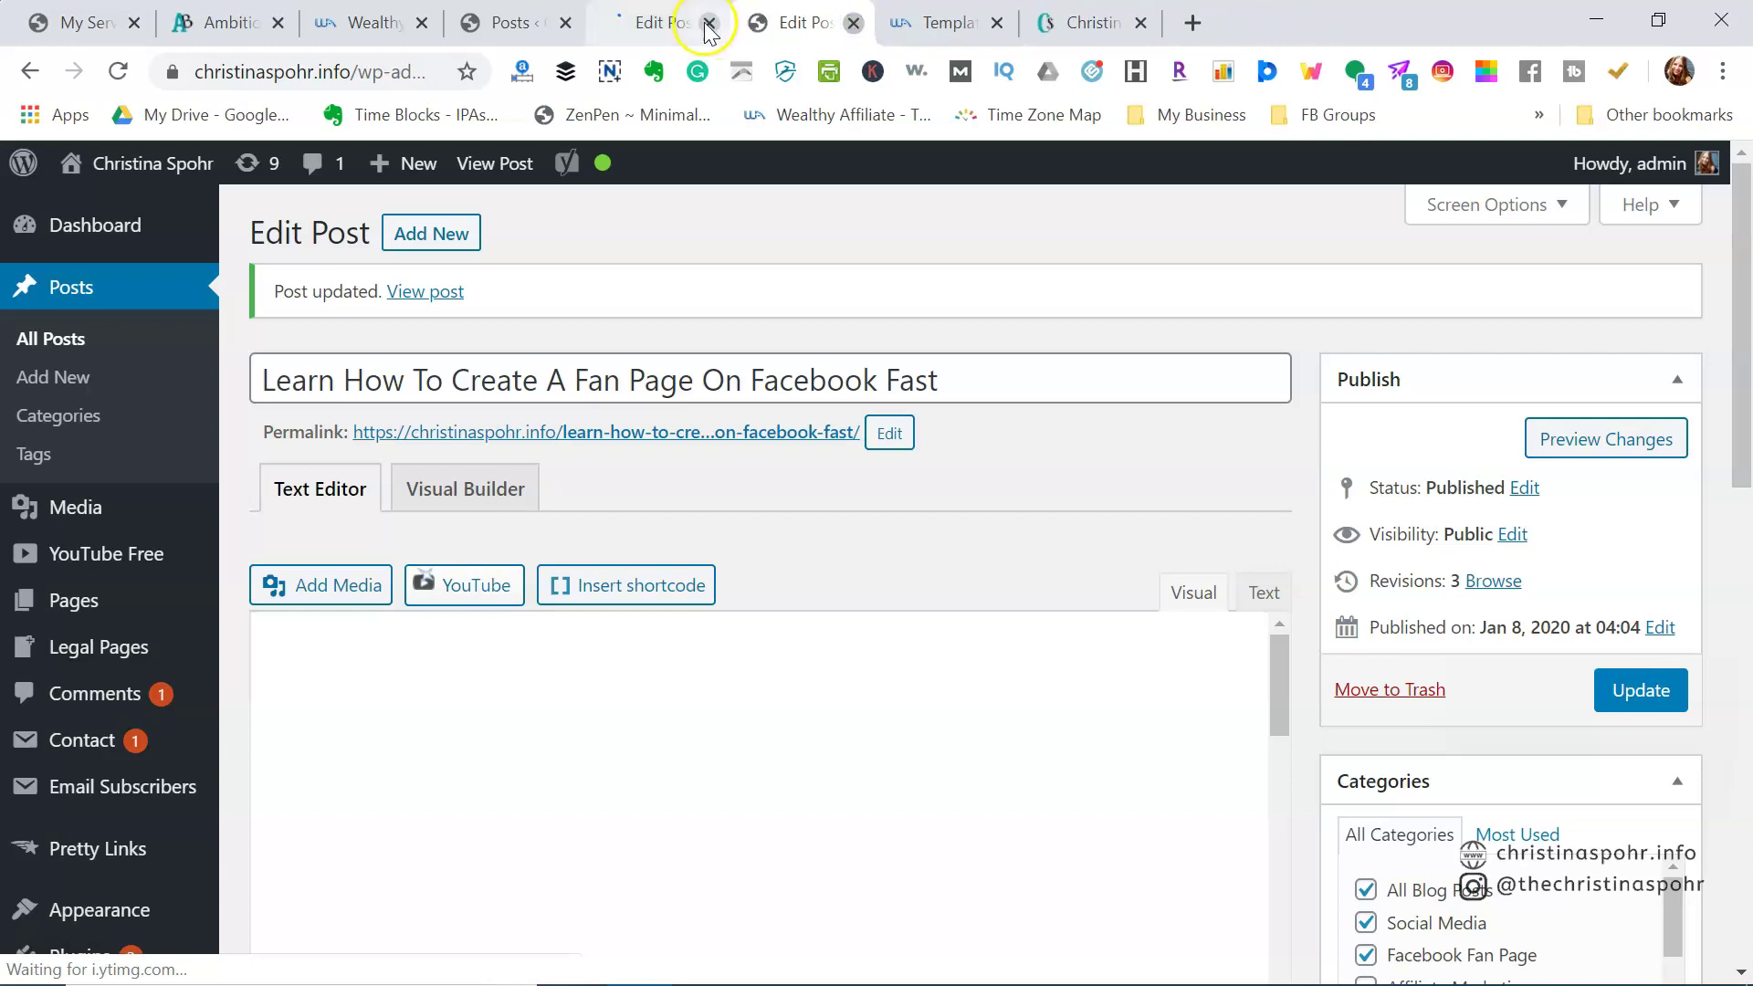
left_click(707, 25)
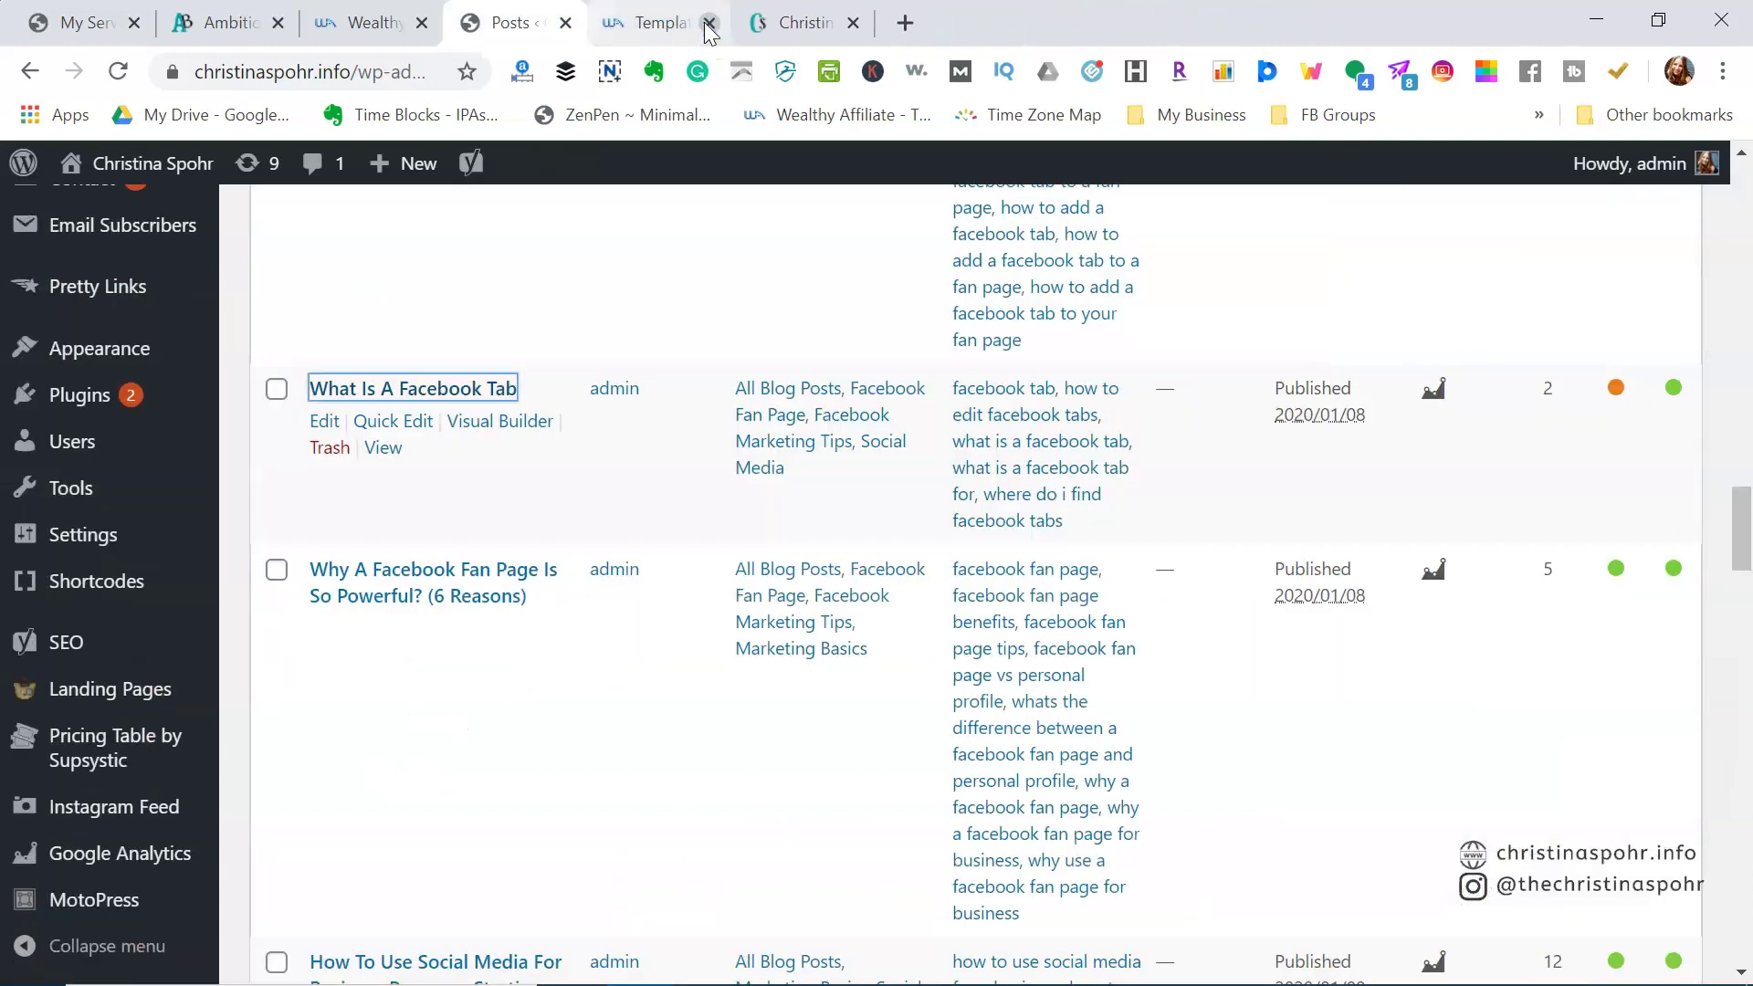
scroll(543, 292, "up", 5)
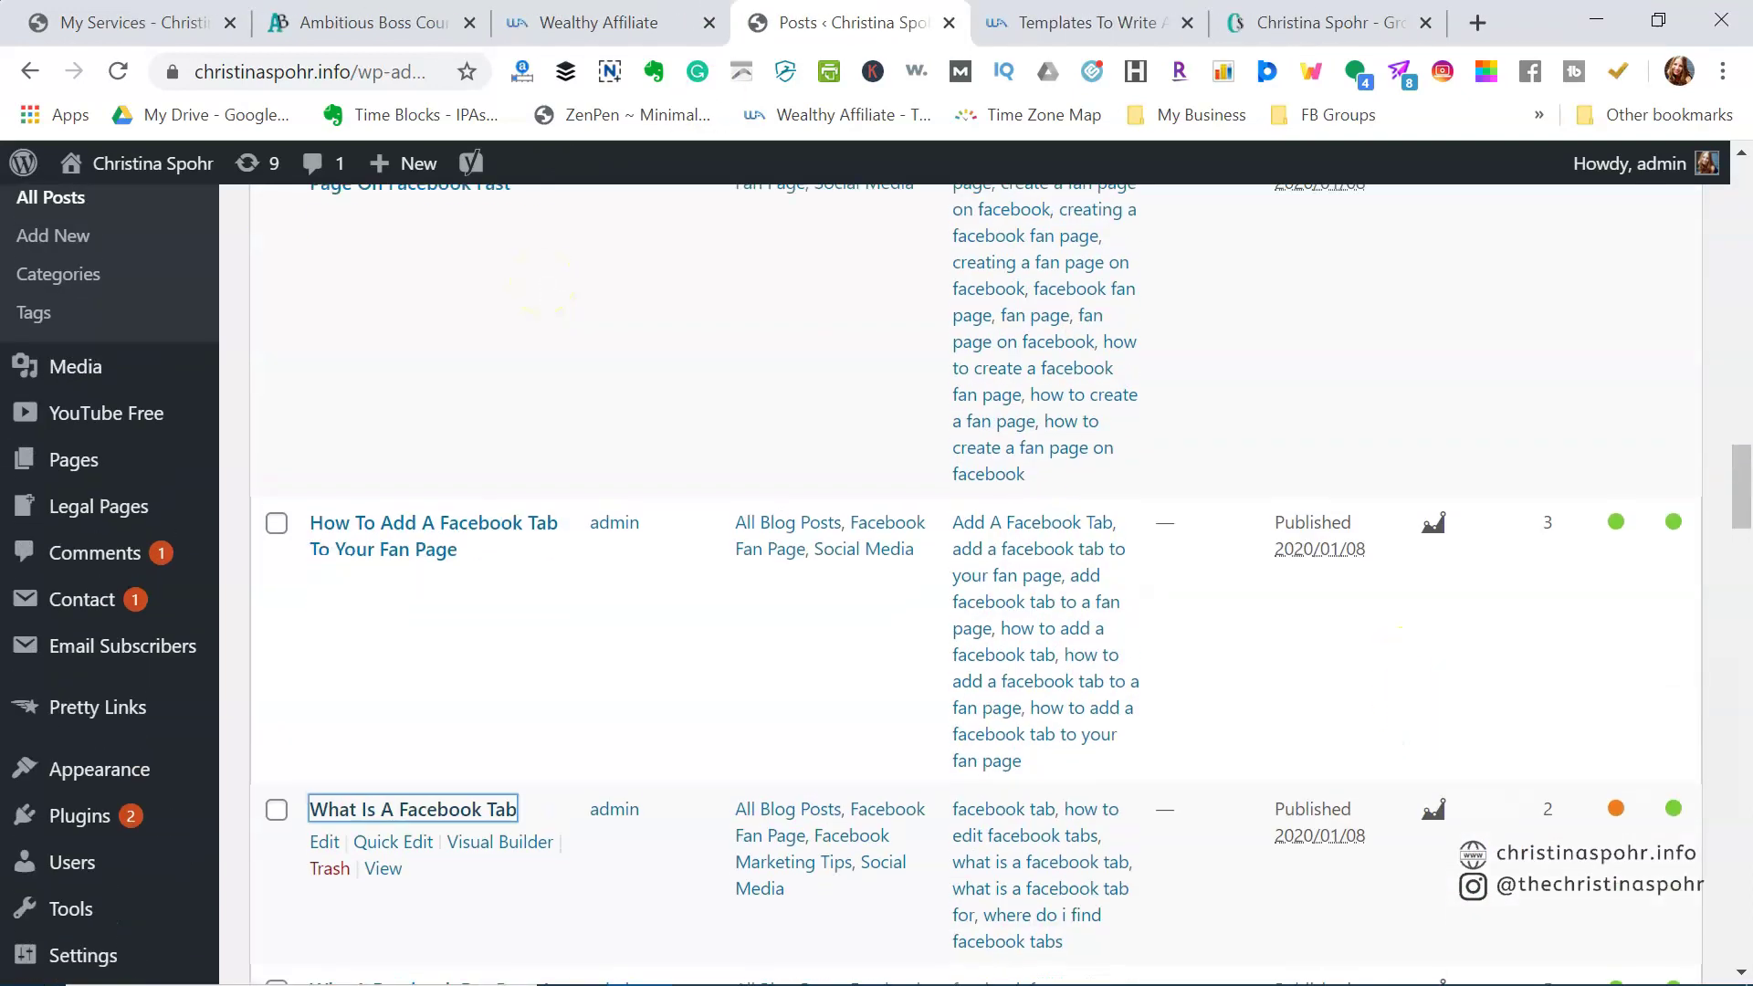